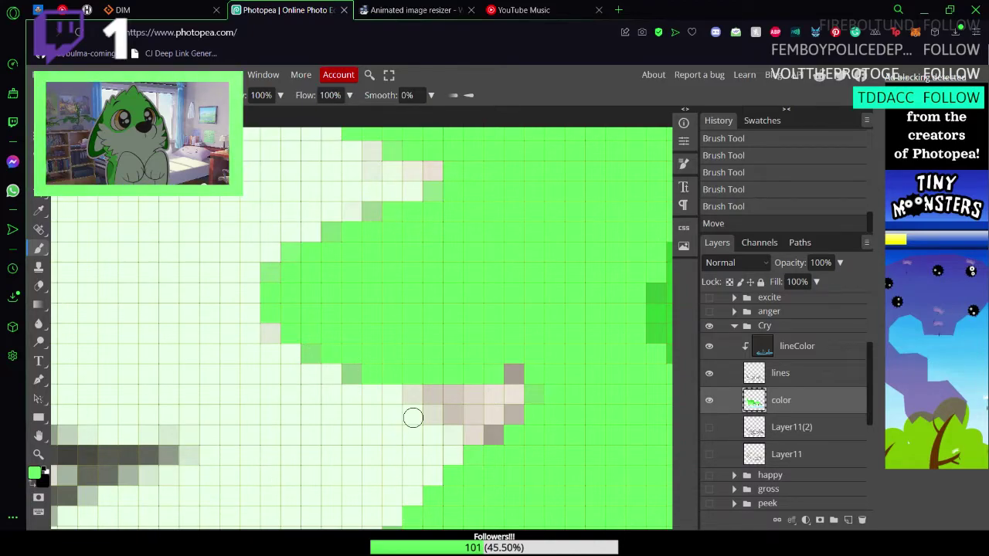
Step: Paint bright green over the grey edge pixels around the tip of the pale fur spike on the color layer
{"action": "scroll", "coordinate": [487, 363], "scroll_direction": "down", "scroll_amount": 2}
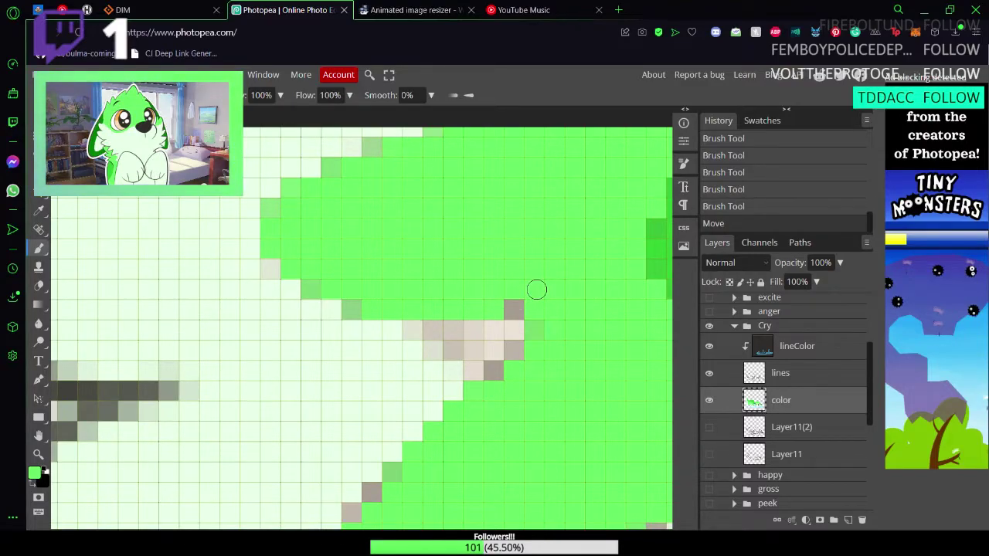
{"action": "key", "text": "i"}
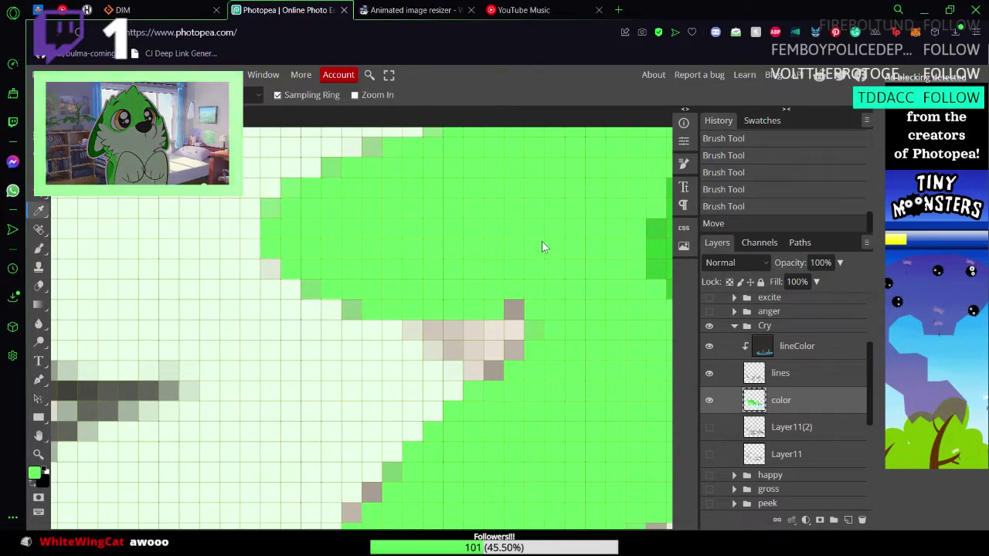
{"action": "key", "text": "b"}
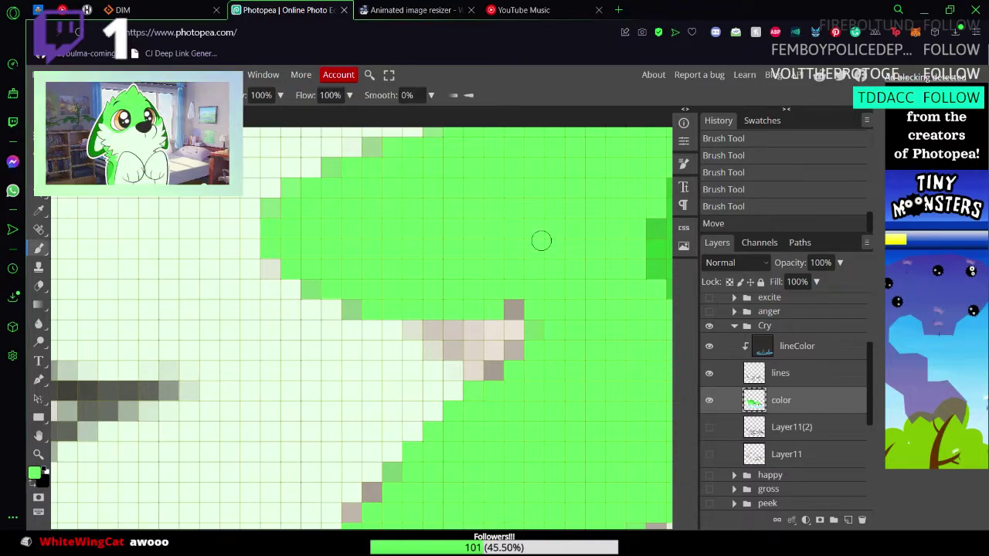
{"action": "left_click", "coordinate": [515, 307]}
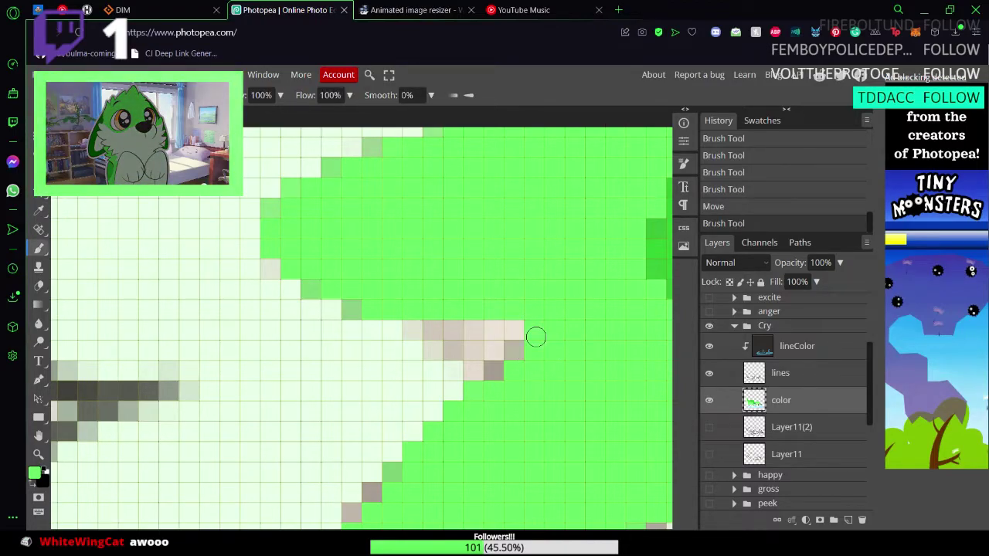
{"action": "left_click", "coordinate": [518, 359]}
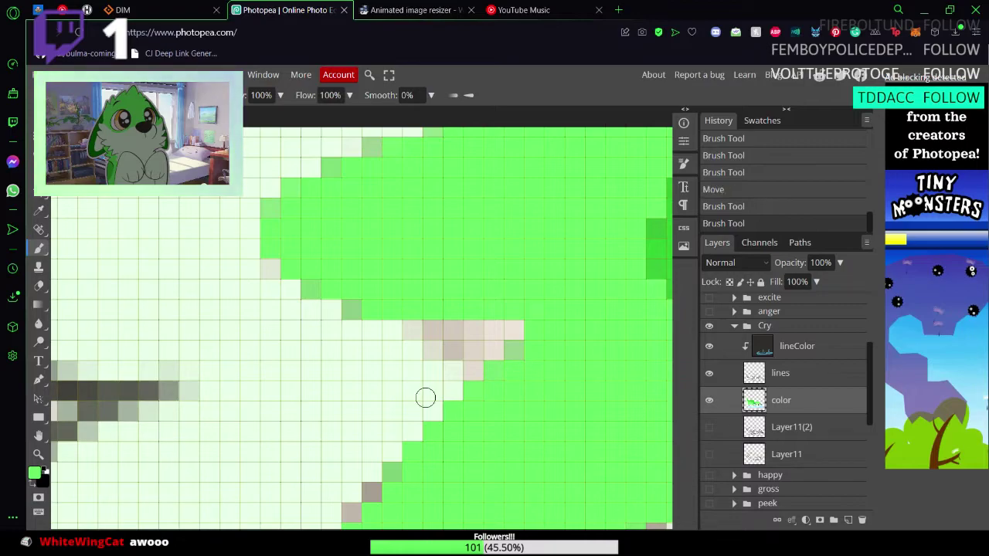
Step: Sample the pale fur colour and brush it over the beige-grey pixels inside the spike's tip
{"action": "key", "text": "i"}
{"action": "left_click", "coordinate": [345, 420]}
{"action": "key", "text": "b"}
{"action": "mouse_move", "coordinate": [453, 351]}
{"action": "left_mouse_down"}
{"action": "mouse_move", "coordinate": [421, 346]}
{"action": "mouse_move", "coordinate": [444, 342]}
{"action": "mouse_move", "coordinate": [402, 343]}
{"action": "mouse_move", "coordinate": [454, 338]}
{"action": "mouse_move", "coordinate": [426, 351]}
{"action": "left_mouse_up"}
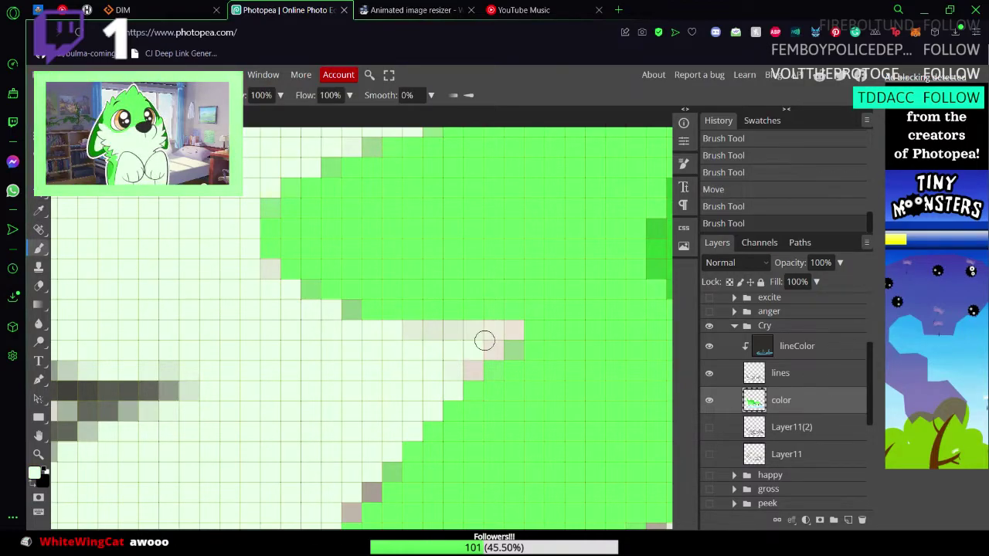
{"action": "left_click", "coordinate": [477, 349]}
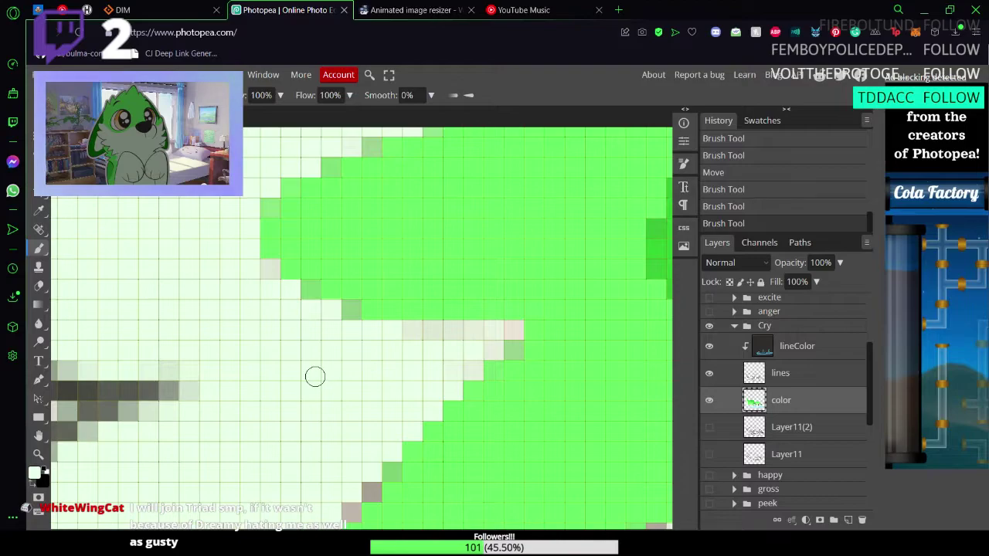
Step: Resample the pale fur colour and cover the beige pixels along the spike's upper edge
{"action": "scroll", "coordinate": [317, 363], "scroll_direction": "down", "scroll_amount": 2}
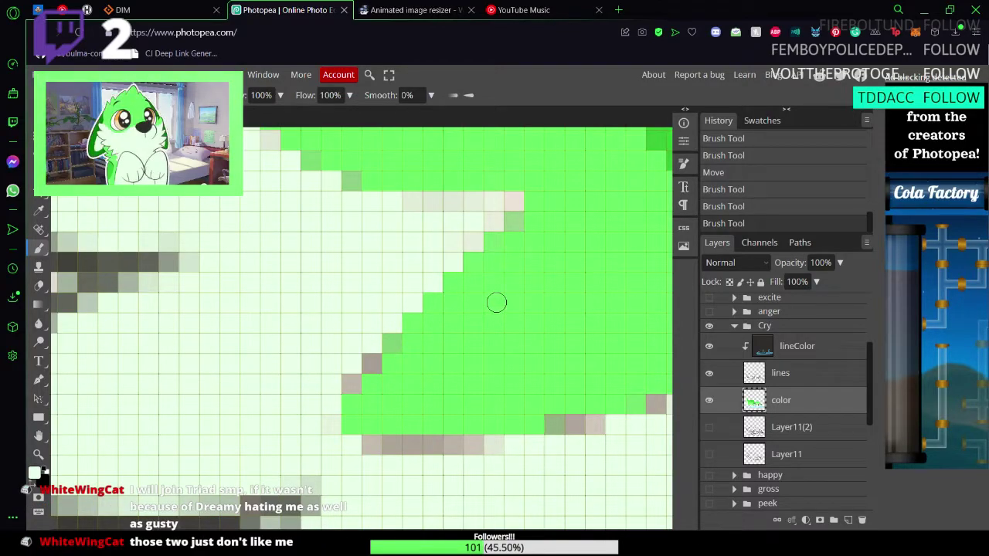
{"action": "key", "text": "i"}
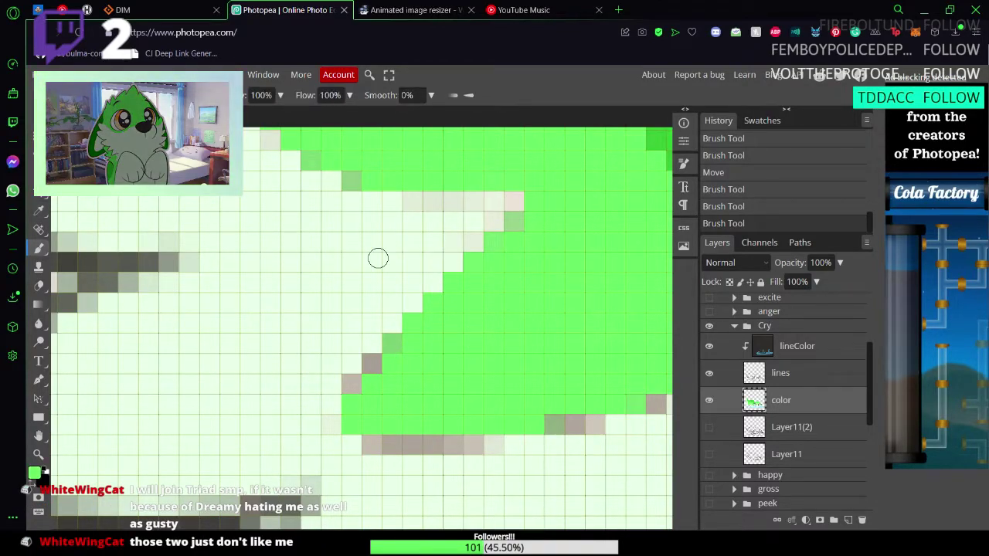
{"action": "left_click", "coordinate": [342, 261]}
{"action": "key", "text": "b"}
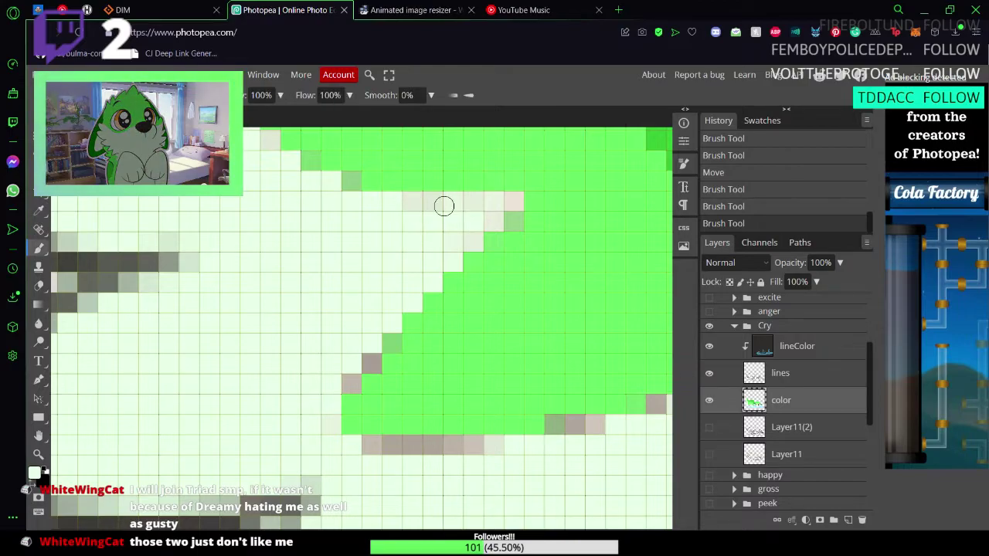
{"action": "scroll", "coordinate": [360, 217], "scroll_direction": "up", "scroll_amount": 3}
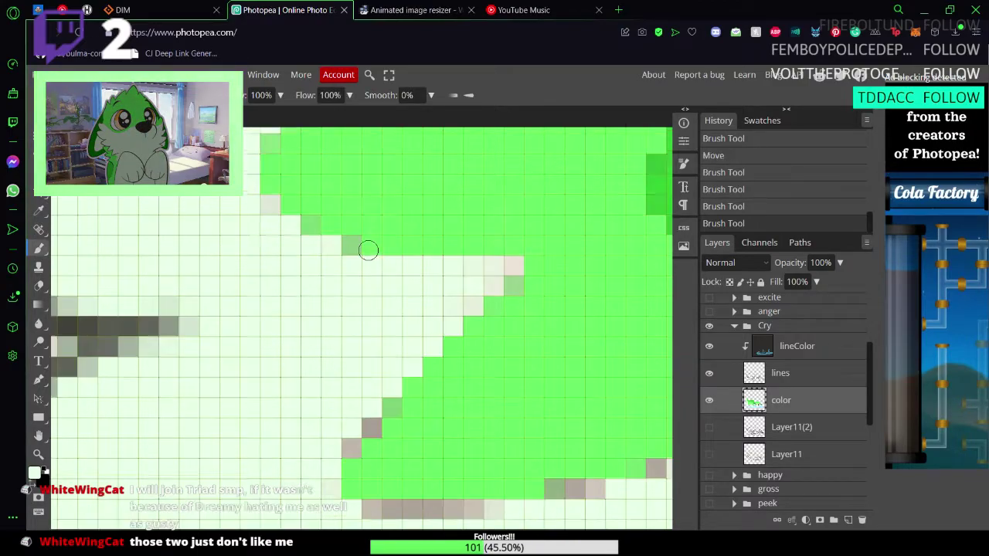
Step: Sample the bright green and cover the grey pixels along the fur edges and beneath the lower green wedge
{"action": "left_click", "coordinate": [420, 219], "text": "alt"}
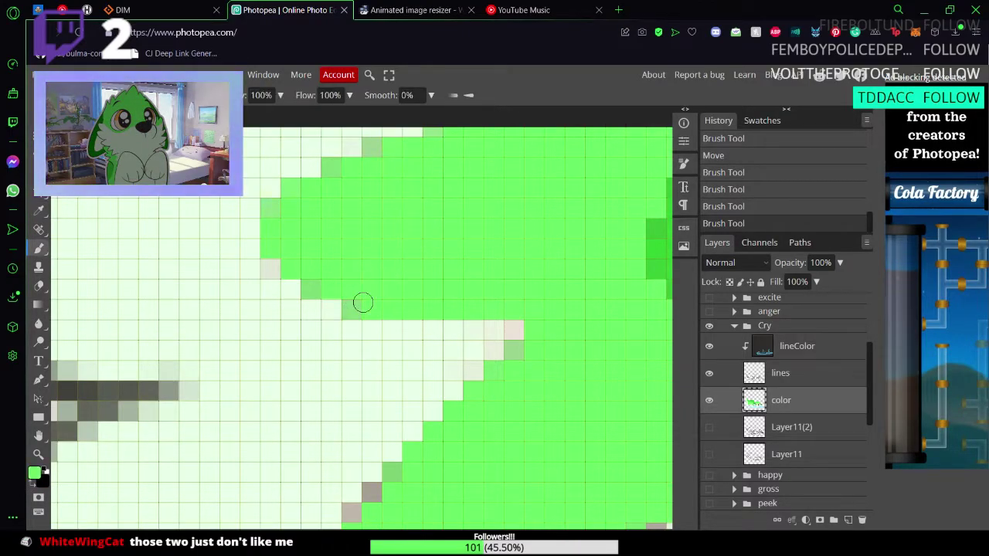
{"action": "left_click", "coordinate": [374, 159]}
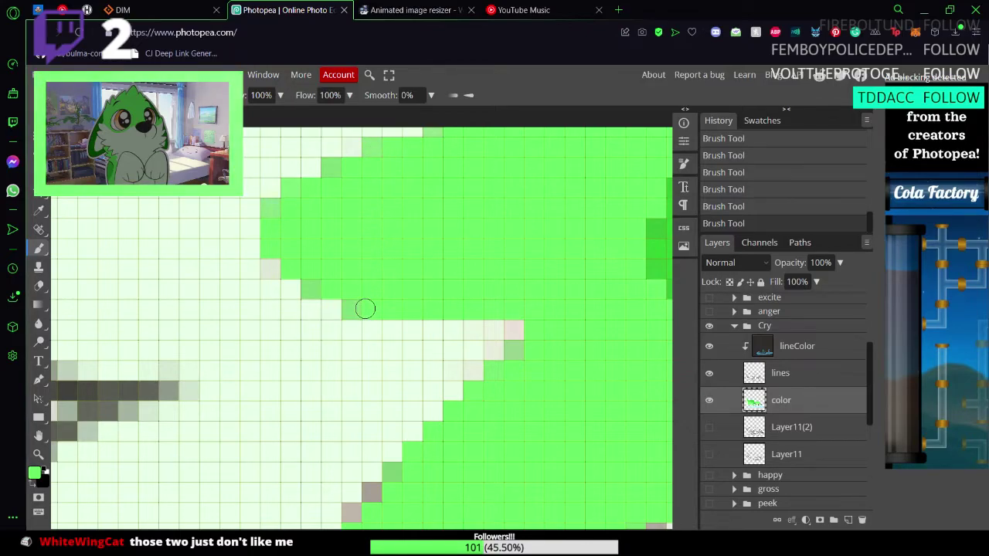
{"action": "scroll", "coordinate": [525, 371], "scroll_direction": "down", "scroll_amount": 4}
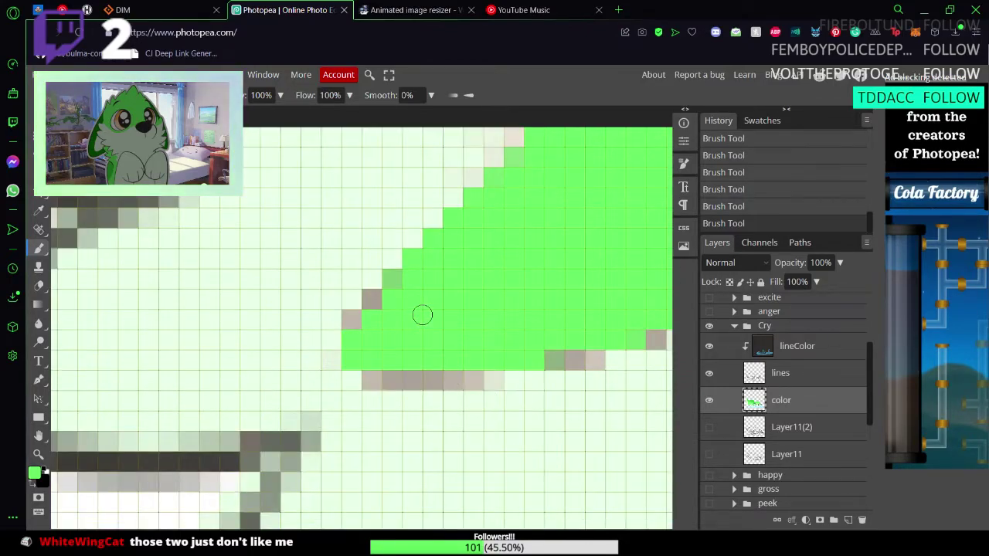
{"action": "left_click", "coordinate": [378, 301]}
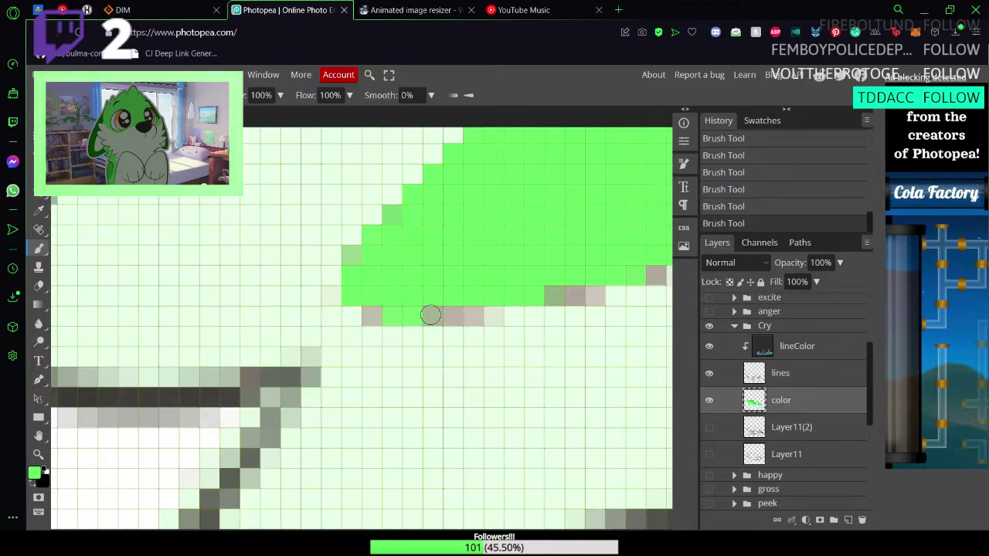
{"action": "left_click_drag", "start_coordinate": [406, 314], "coordinate": [439, 313]}
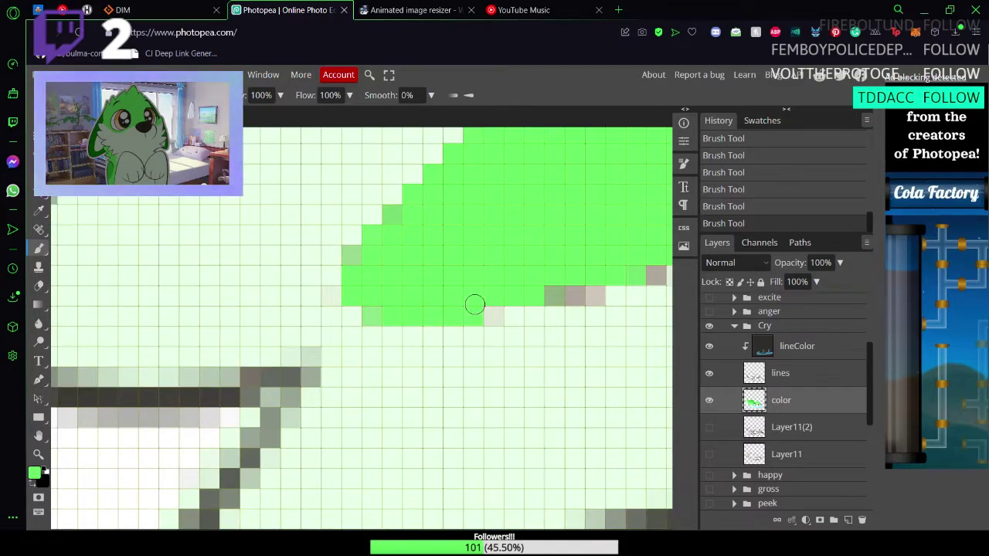
Step: Paint bright green over the grey pixels edging the next fur notch and beside the dark diagonal outline
{"action": "mouse_move", "coordinate": [589, 291]}
{"action": "left_mouse_down"}
{"action": "mouse_move", "coordinate": [550, 293]}
{"action": "mouse_move", "coordinate": [573, 296]}
{"action": "mouse_move", "coordinate": [438, 399]}
{"action": "mouse_move", "coordinate": [222, 429]}
{"action": "mouse_move", "coordinate": [170, 370]}
{"action": "left_mouse_up"}
{"action": "key", "text": "space"}
{"action": "mouse_move", "coordinate": [199, 327]}
{"action": "left_mouse_down"}
{"action": "mouse_move", "coordinate": [331, 288]}
{"action": "mouse_move", "coordinate": [314, 293]}
{"action": "mouse_move", "coordinate": [335, 299]}
{"action": "mouse_move", "coordinate": [272, 299]}
{"action": "mouse_move", "coordinate": [320, 296]}
{"action": "left_mouse_up"}
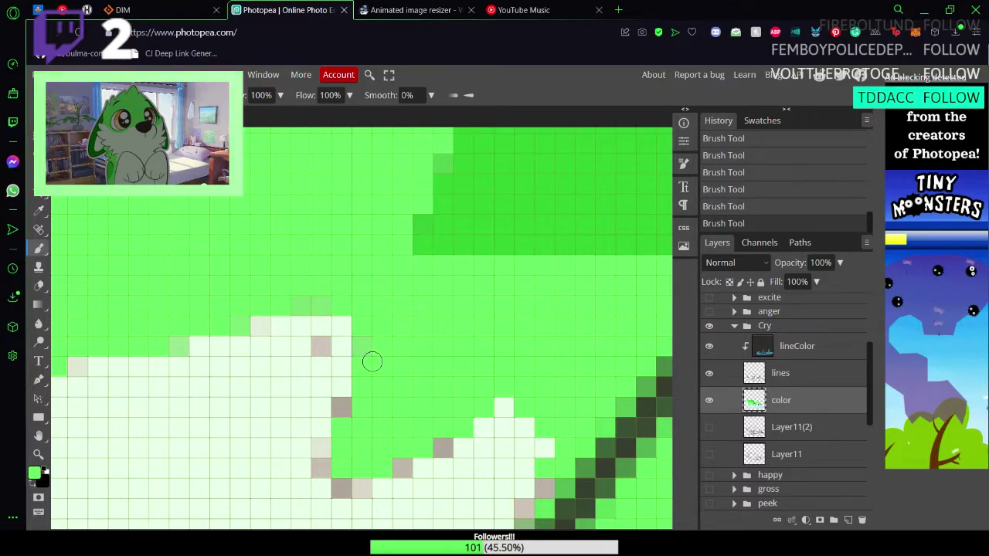
{"action": "left_click_drag", "start_coordinate": [349, 409], "coordinate": [347, 426]}
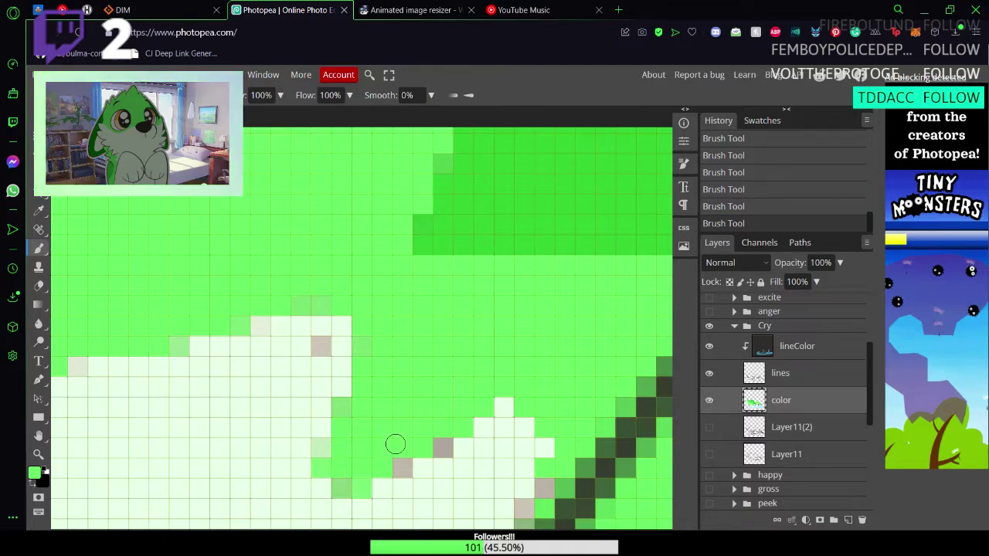
{"action": "scroll", "coordinate": [581, 373], "scroll_direction": "down", "scroll_amount": 3}
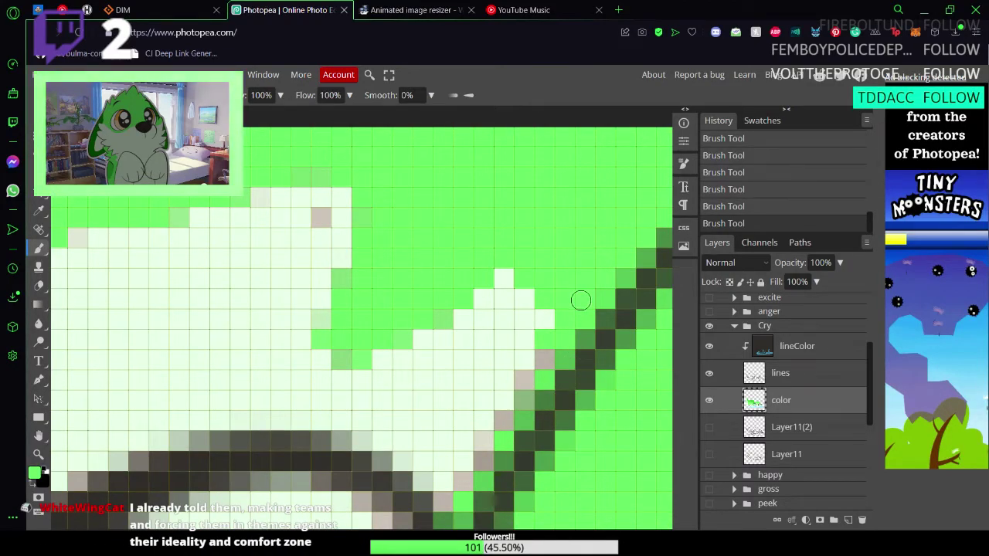
{"action": "scroll", "coordinate": [568, 375], "scroll_direction": "down", "scroll_amount": 4}
{"action": "scroll", "coordinate": [533, 387], "scroll_direction": "up", "scroll_amount": 3}
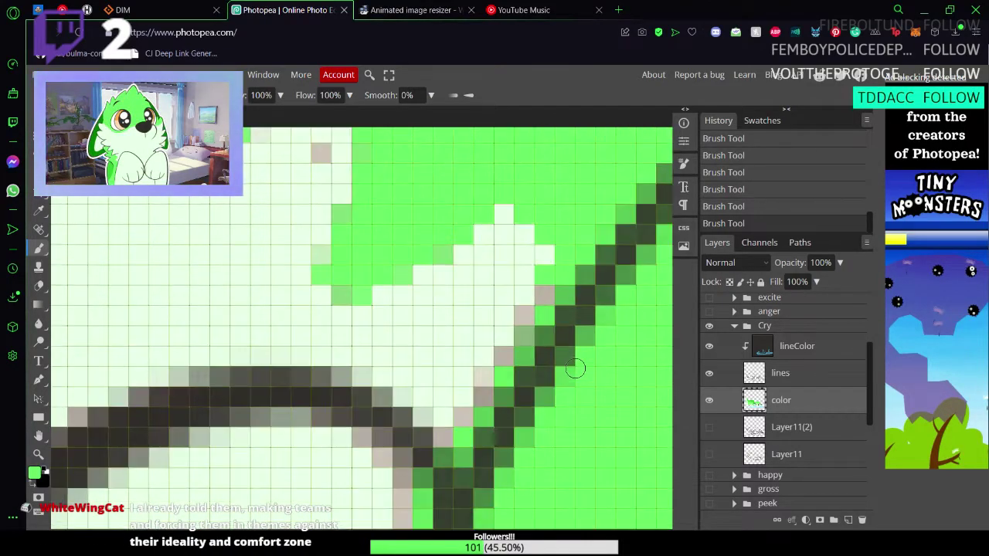
Step: Sample the pale fur colour and cover the stray beige pixel and the discoloured pixels inside the dark diagonal outline
{"action": "left_click", "coordinate": [441, 337], "text": "alt"}
{"action": "scroll", "coordinate": [310, 289], "scroll_direction": "up", "scroll_amount": 3}
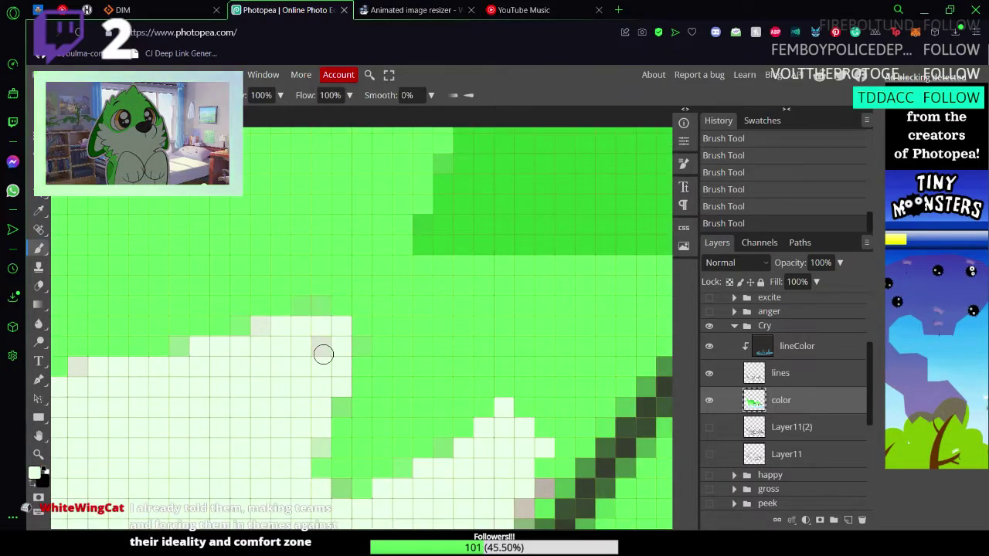
{"action": "scroll", "coordinate": [333, 356], "scroll_direction": "down", "scroll_amount": 3}
{"action": "mouse_move", "coordinate": [531, 301]}
{"action": "left_mouse_down"}
{"action": "mouse_move", "coordinate": [534, 294]}
{"action": "mouse_move", "coordinate": [526, 322]}
{"action": "left_mouse_up"}
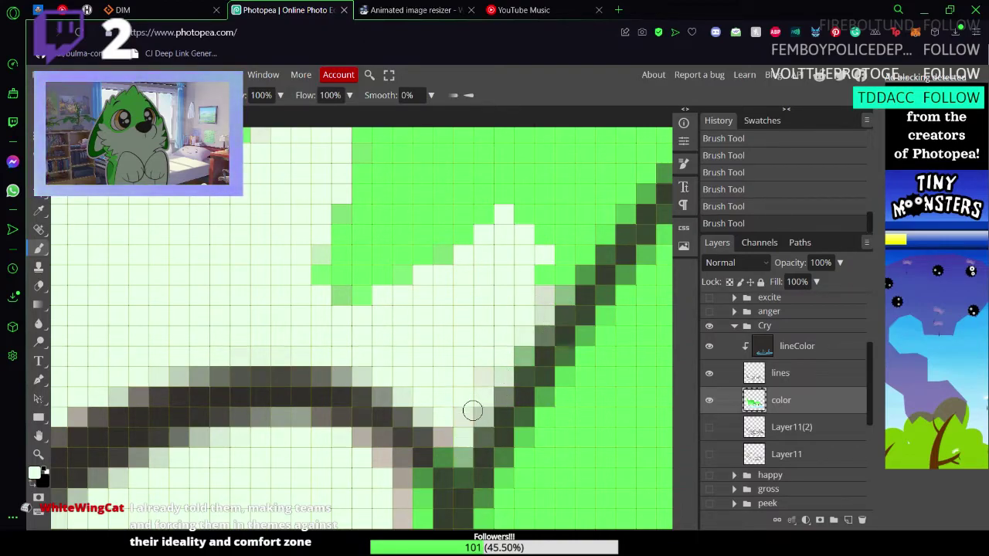
{"action": "left_click_drag", "start_coordinate": [470, 410], "coordinate": [446, 452]}
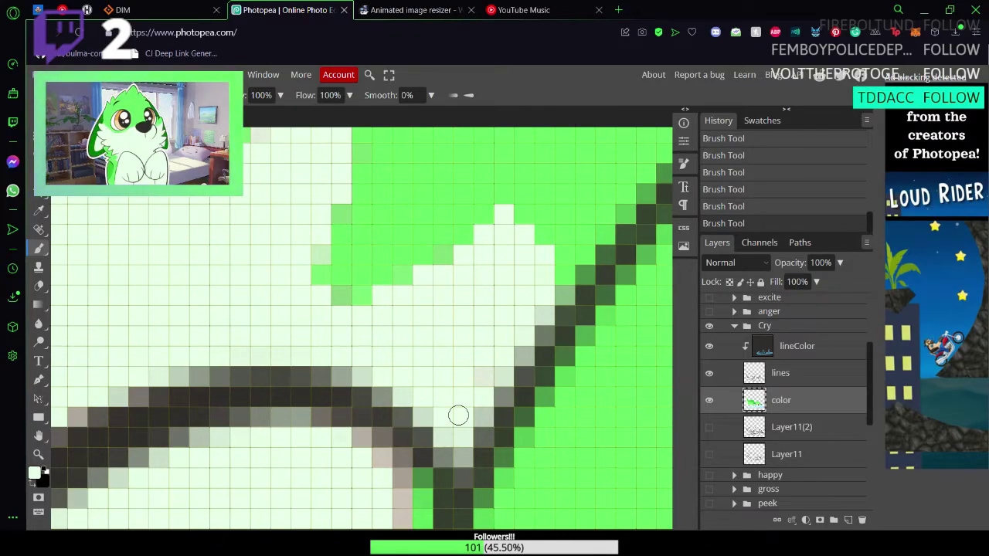
{"action": "scroll", "coordinate": [458, 415], "scroll_direction": "down", "scroll_amount": 2}
{"action": "scroll", "coordinate": [458, 414], "scroll_direction": "up", "scroll_amount": 2}
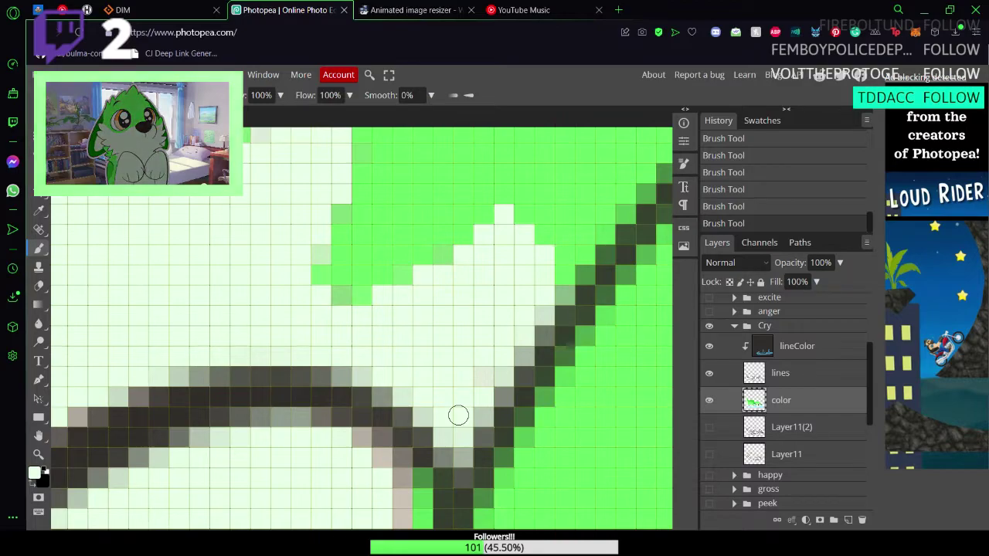
{"action": "scroll", "coordinate": [458, 414], "scroll_direction": "down", "scroll_amount": 2}
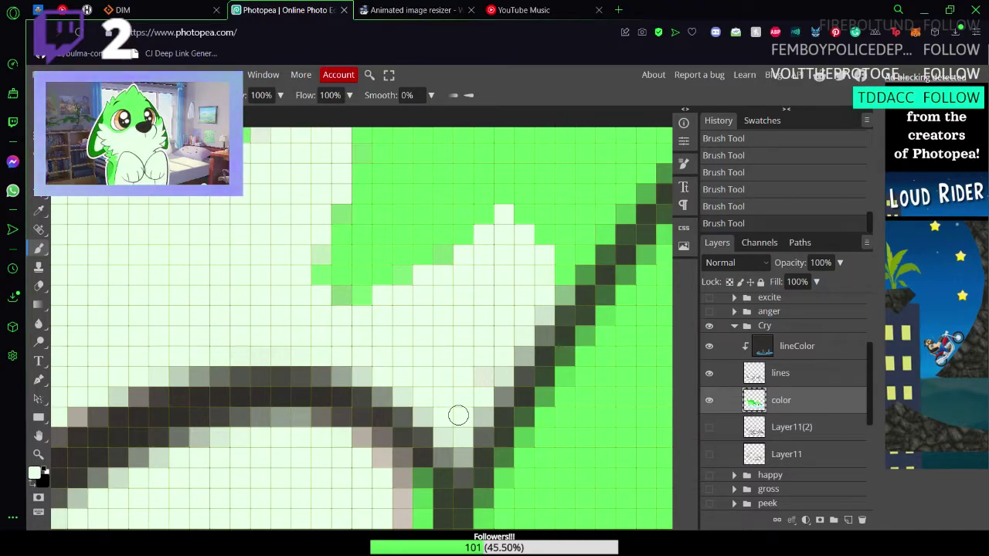
{"action": "scroll", "coordinate": [458, 415], "scroll_direction": "up", "scroll_amount": 2}
{"action": "scroll", "coordinate": [458, 415], "scroll_direction": "down", "scroll_amount": 2}
{"action": "scroll", "coordinate": [458, 415], "scroll_direction": "up", "scroll_amount": 2}
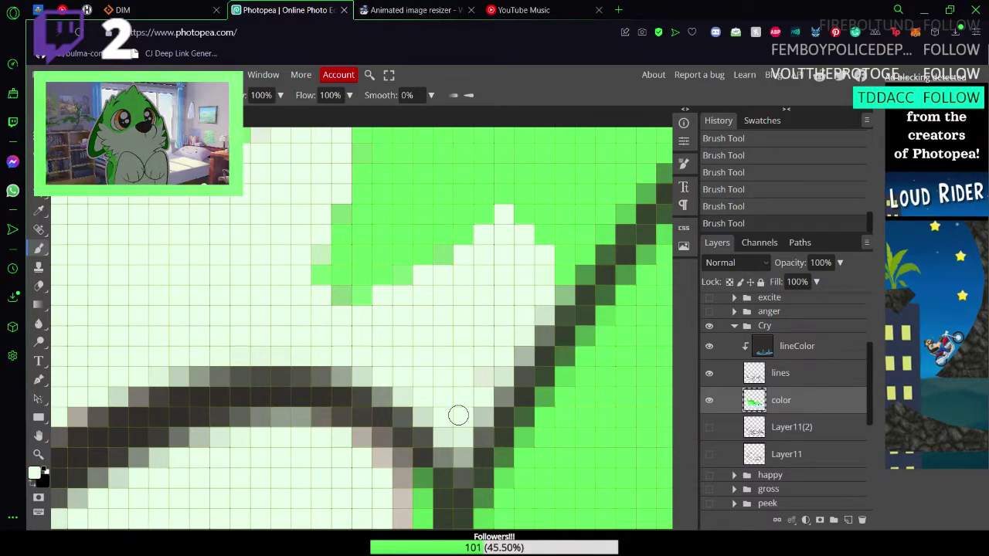
{"action": "scroll", "coordinate": [458, 415], "scroll_direction": "down", "scroll_amount": 2}
{"action": "scroll", "coordinate": [458, 415], "scroll_direction": "up", "scroll_amount": 2}
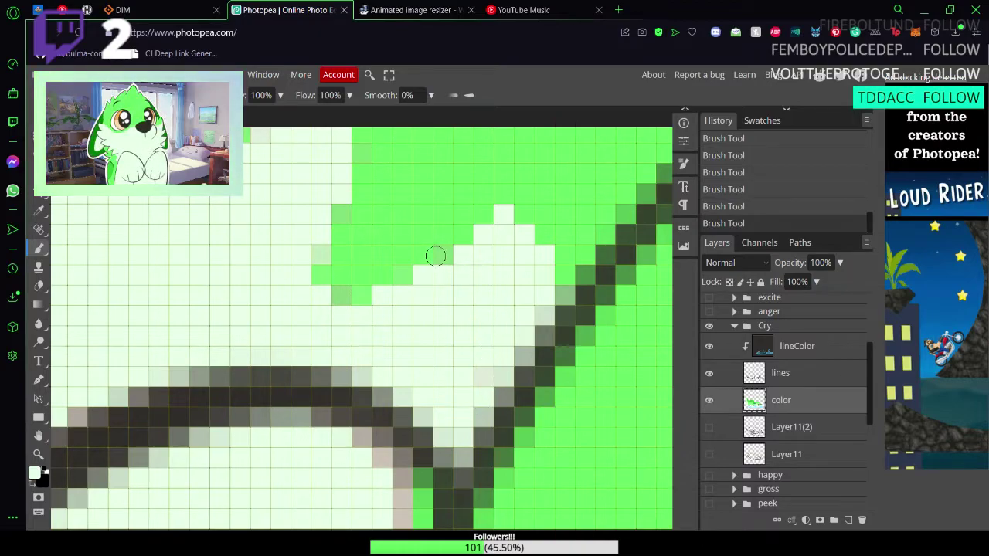
{"action": "left_click", "coordinate": [351, 212]}
{"action": "scroll", "coordinate": [346, 241], "scroll_direction": "down", "scroll_amount": 2}
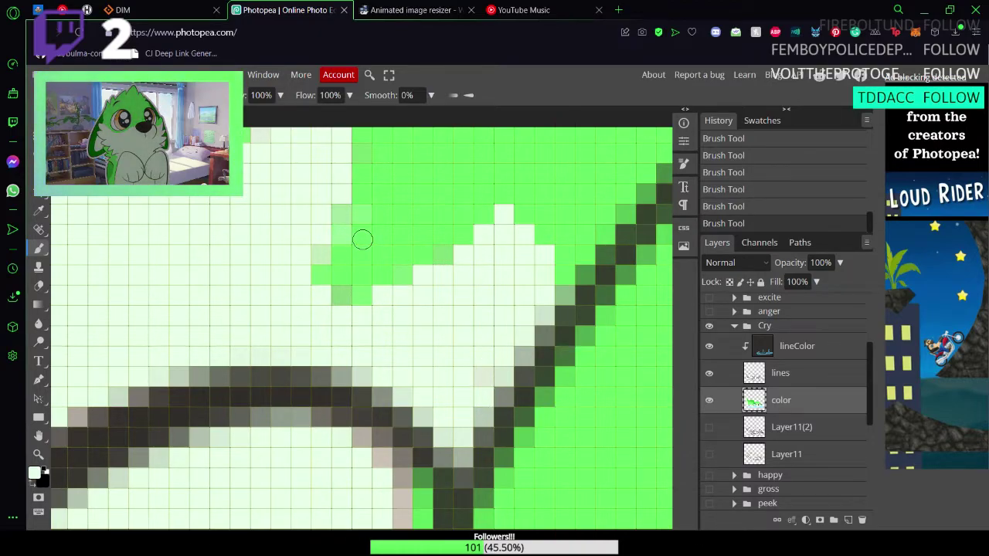
{"action": "scroll", "coordinate": [362, 240], "scroll_direction": "up", "scroll_amount": 2}
{"action": "key", "text": "ctrl+z"}
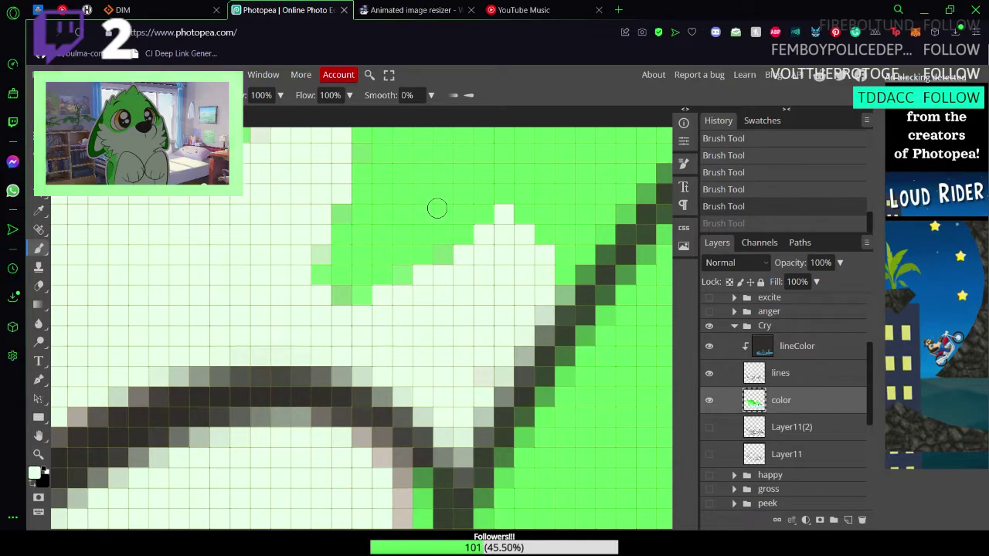
Step: Sample the bright green and repaint the dull green pixels along the edges of the small fur notch
{"action": "scroll", "coordinate": [437, 208], "scroll_direction": "down", "scroll_amount": 2}
{"action": "left_click", "coordinate": [452, 181], "text": "alt"}
{"action": "scroll", "coordinate": [347, 228], "scroll_direction": "up", "scroll_amount": 2}
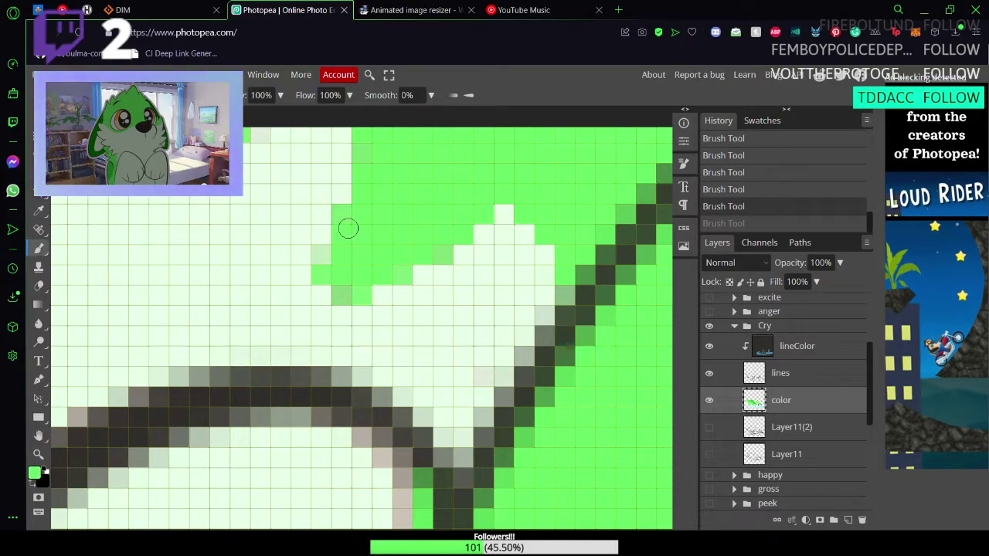
{"action": "left_click", "coordinate": [348, 228]}
{"action": "scroll", "coordinate": [377, 526], "scroll_direction": "down", "scroll_amount": 2}
{"action": "scroll", "coordinate": [377, 525], "scroll_direction": "up", "scroll_amount": 2}
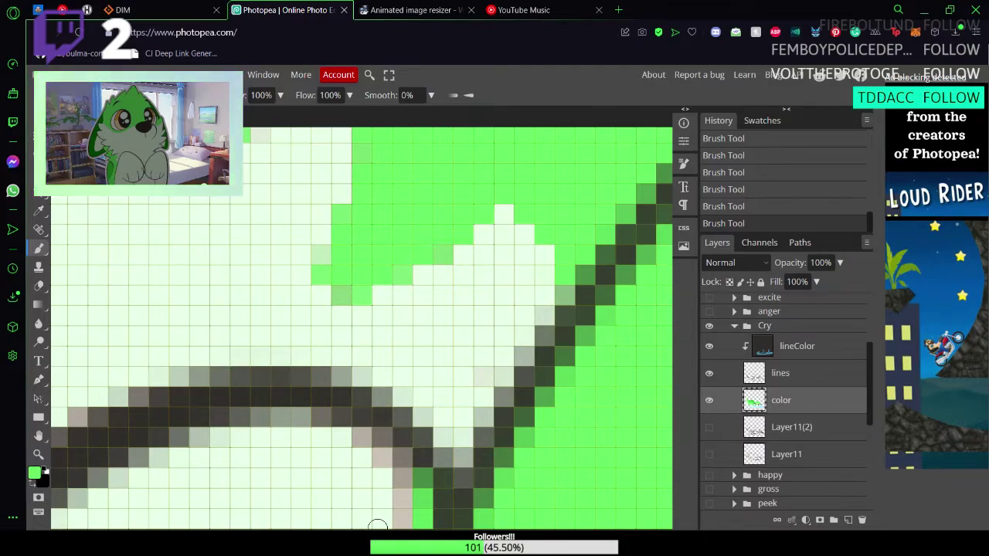
{"action": "scroll", "coordinate": [377, 525], "scroll_direction": "down", "scroll_amount": 2}
{"action": "scroll", "coordinate": [377, 526], "scroll_direction": "up", "scroll_amount": 2}
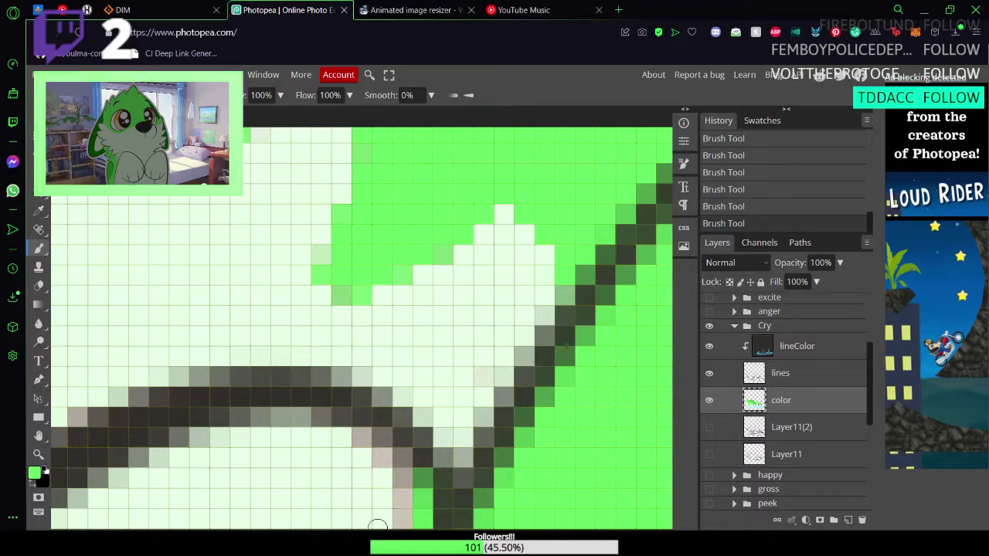
{"action": "scroll", "coordinate": [357, 366], "scroll_direction": "down", "scroll_amount": 2}
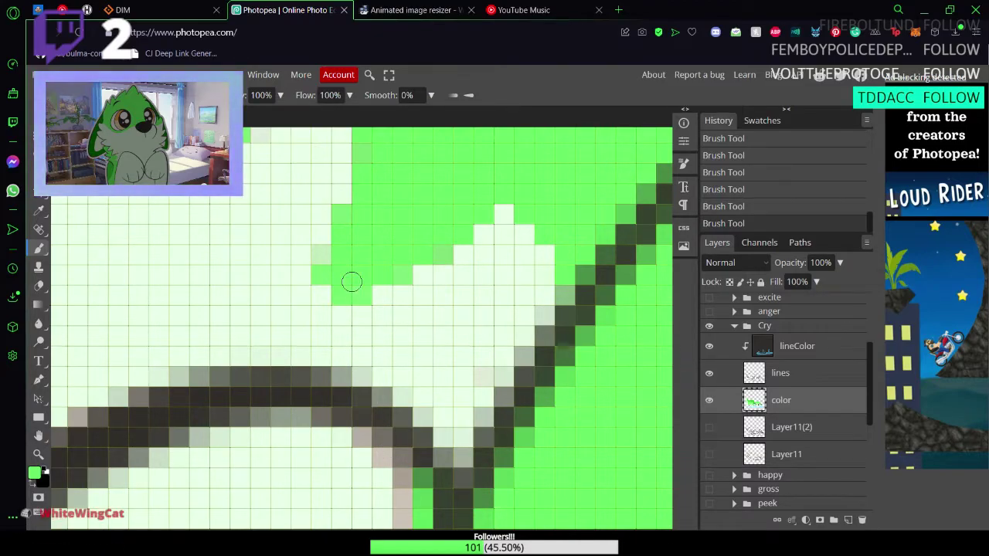
{"action": "scroll", "coordinate": [444, 234], "scroll_direction": "up", "scroll_amount": 2}
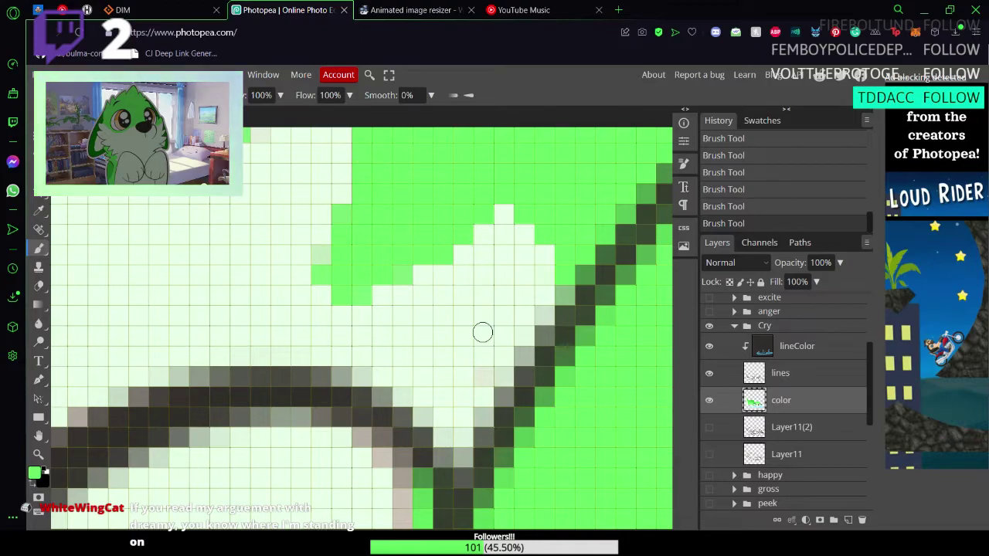
Step: Sample the pale fur colour and paint over the remaining beige pixel beside the dark diagonal outline
{"action": "left_click", "coordinate": [460, 337], "text": "alt"}
{"action": "left_click", "coordinate": [484, 374]}
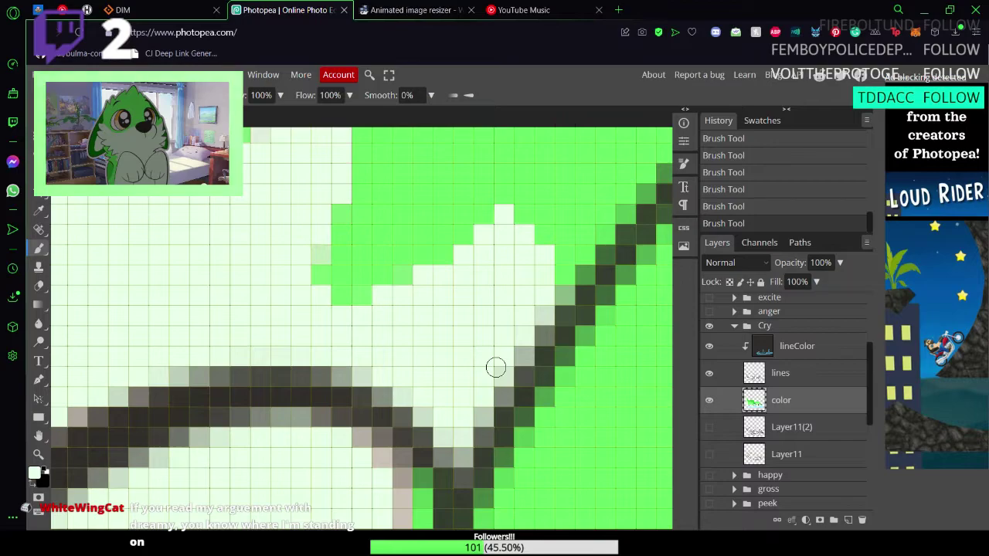
{"action": "scroll", "coordinate": [496, 367], "scroll_direction": "down", "scroll_amount": 2}
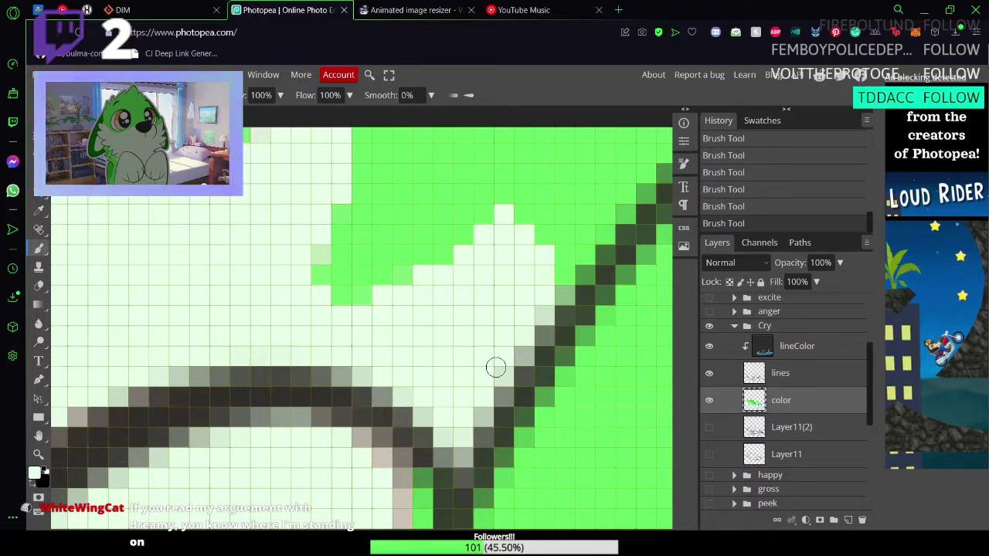
{"action": "scroll", "coordinate": [496, 367], "scroll_direction": "up", "scroll_amount": 2}
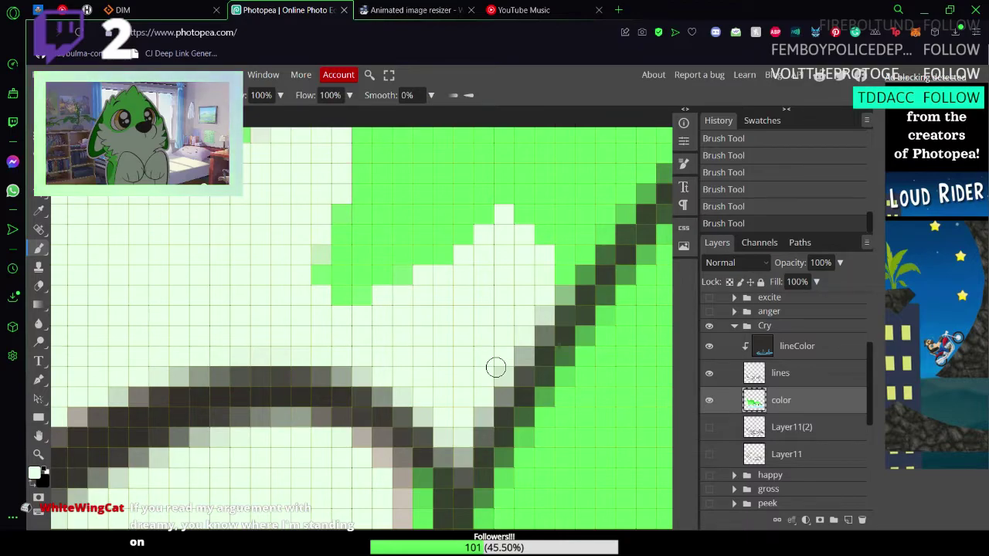
{"action": "scroll", "coordinate": [496, 367], "scroll_direction": "down", "scroll_amount": 2}
{"action": "scroll", "coordinate": [496, 367], "scroll_direction": "up", "scroll_amount": 2}
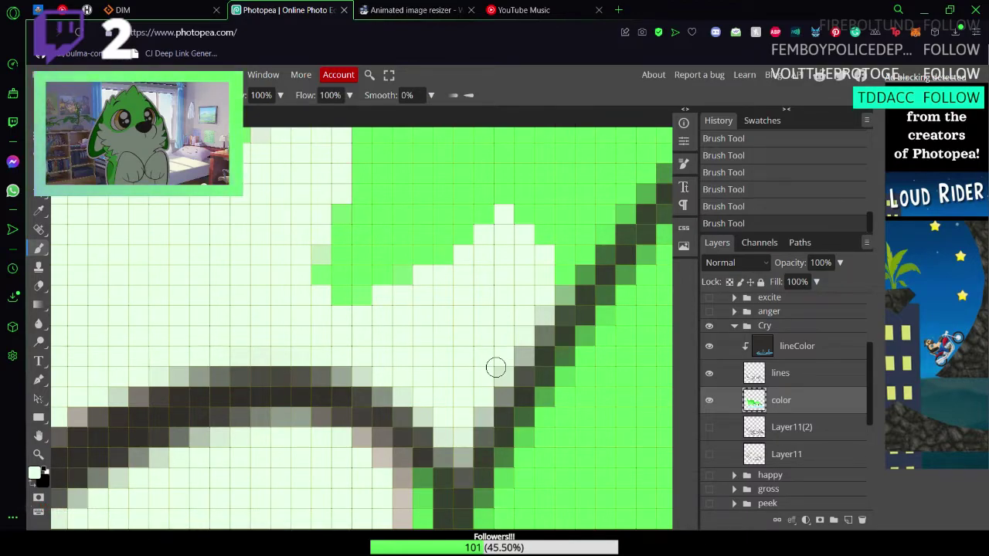
Step: Paint the pale fur colour over the beige and green pixels along the inner edge of the dark outline below the arch
{"action": "scroll", "coordinate": [463, 367], "scroll_direction": "down", "scroll_amount": 3}
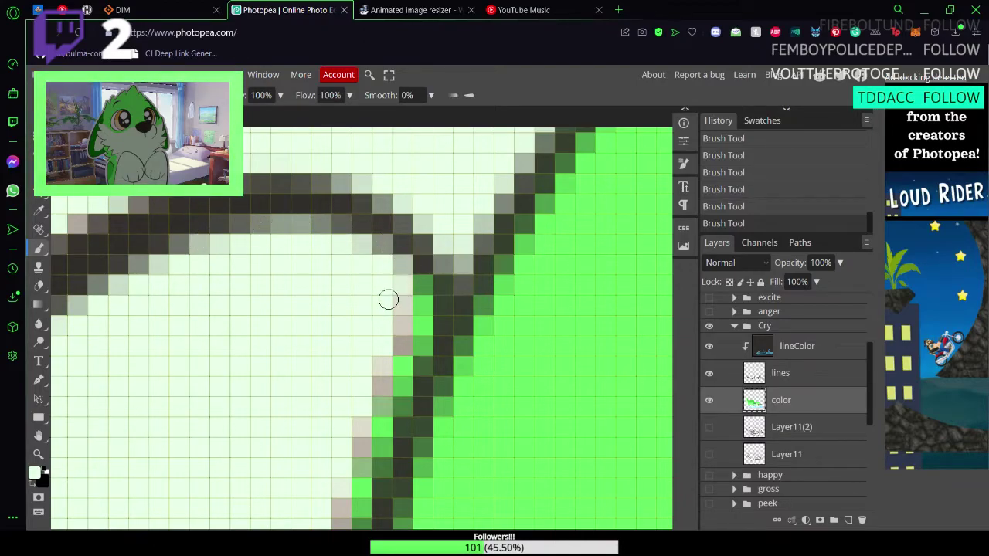
{"action": "mouse_move", "coordinate": [414, 291]}
{"action": "left_mouse_down"}
{"action": "mouse_move", "coordinate": [423, 315]}
{"action": "mouse_move", "coordinate": [412, 348]}
{"action": "mouse_move", "coordinate": [422, 296]}
{"action": "left_mouse_up"}
{"action": "mouse_move", "coordinate": [424, 346]}
{"action": "left_mouse_down"}
{"action": "mouse_move", "coordinate": [395, 370]}
{"action": "mouse_move", "coordinate": [380, 415]}
{"action": "mouse_move", "coordinate": [402, 367]}
{"action": "mouse_move", "coordinate": [383, 438]}
{"action": "mouse_move", "coordinate": [399, 412]}
{"action": "mouse_move", "coordinate": [392, 387]}
{"action": "mouse_move", "coordinate": [374, 452]}
{"action": "mouse_move", "coordinate": [405, 361]}
{"action": "mouse_move", "coordinate": [386, 338]}
{"action": "mouse_move", "coordinate": [409, 328]}
{"action": "mouse_move", "coordinate": [410, 346]}
{"action": "mouse_move", "coordinate": [365, 446]}
{"action": "mouse_move", "coordinate": [366, 405]}
{"action": "mouse_move", "coordinate": [360, 432]}
{"action": "mouse_move", "coordinate": [375, 459]}
{"action": "left_mouse_up"}
{"action": "scroll", "coordinate": [387, 332], "scroll_direction": "down", "scroll_amount": 3}
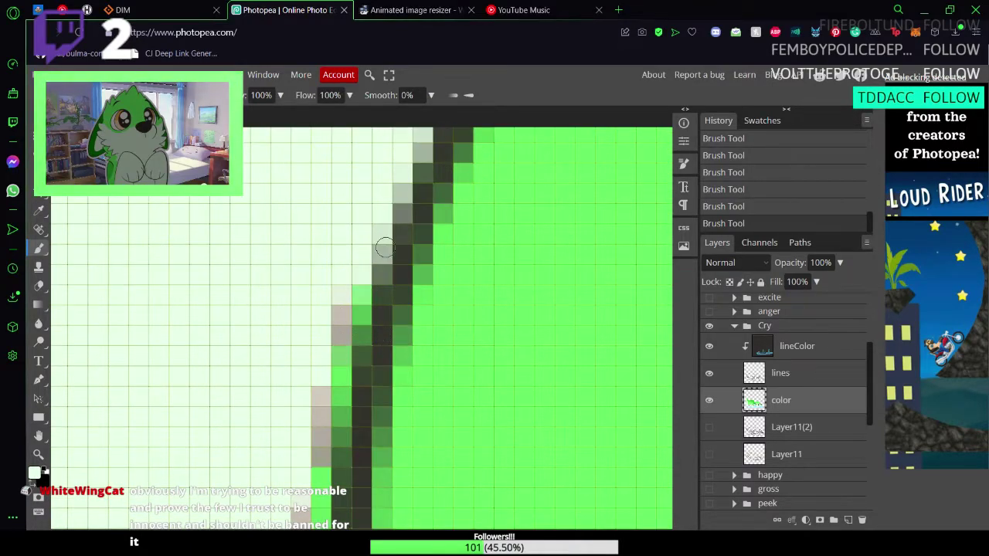
{"action": "left_click_drag", "start_coordinate": [384, 247], "coordinate": [350, 360]}
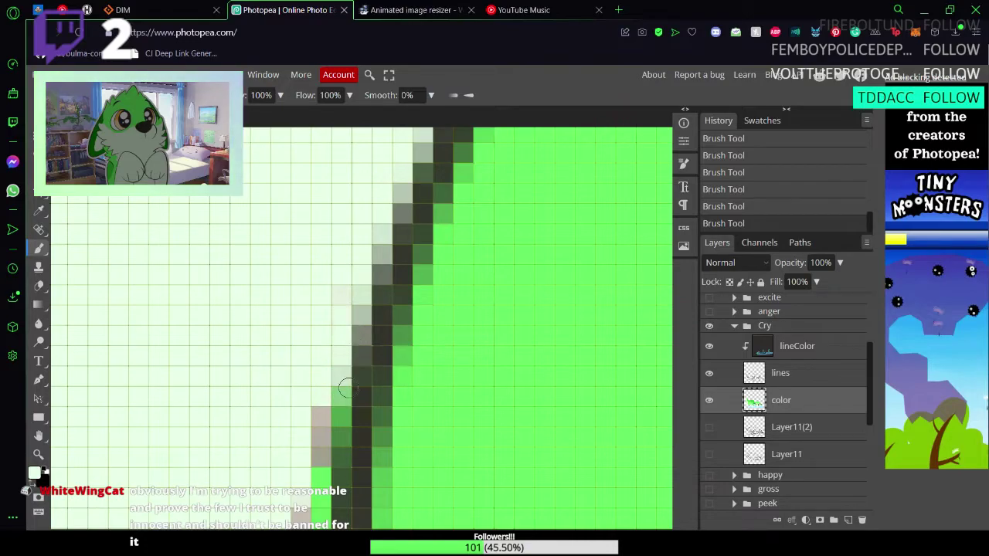
{"action": "scroll", "coordinate": [326, 256], "scroll_direction": "down", "scroll_amount": 2}
{"action": "left_click_drag", "start_coordinate": [326, 256], "coordinate": [346, 301]}
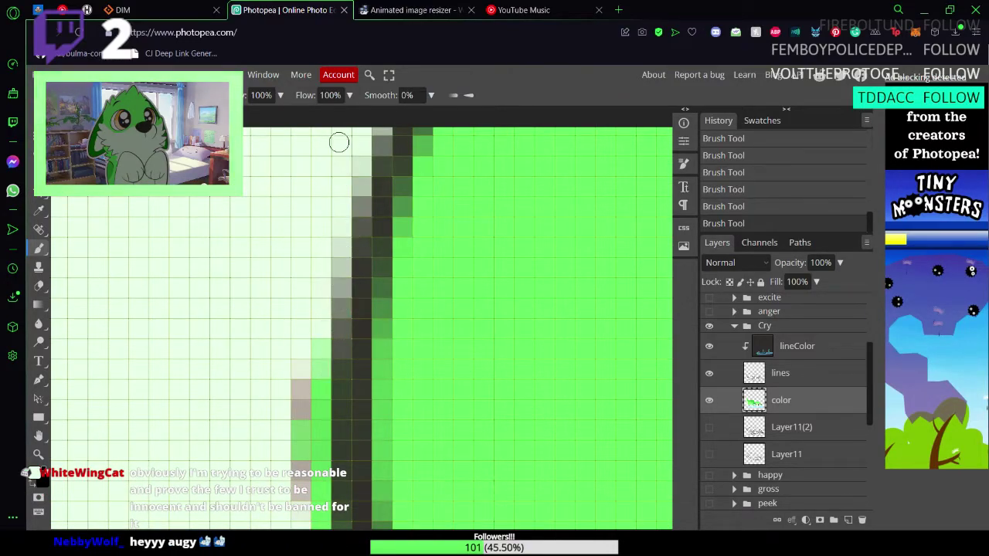
{"action": "mouse_move", "coordinate": [329, 335]}
{"action": "left_mouse_down"}
{"action": "mouse_move", "coordinate": [315, 422]}
{"action": "mouse_move", "coordinate": [305, 405]}
{"action": "mouse_move", "coordinate": [312, 429]}
{"action": "left_mouse_up"}
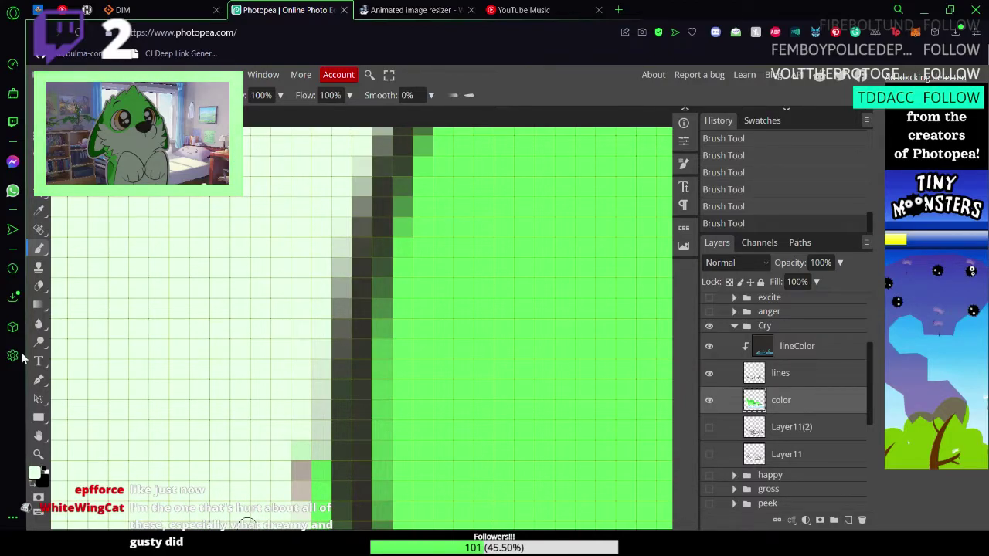
Step: Cover the beige and green pixels inside the vertical dark outline with the pale fur colour, down to where the outline forks
{"action": "scroll", "coordinate": [319, 248], "scroll_direction": "down", "scroll_amount": 2}
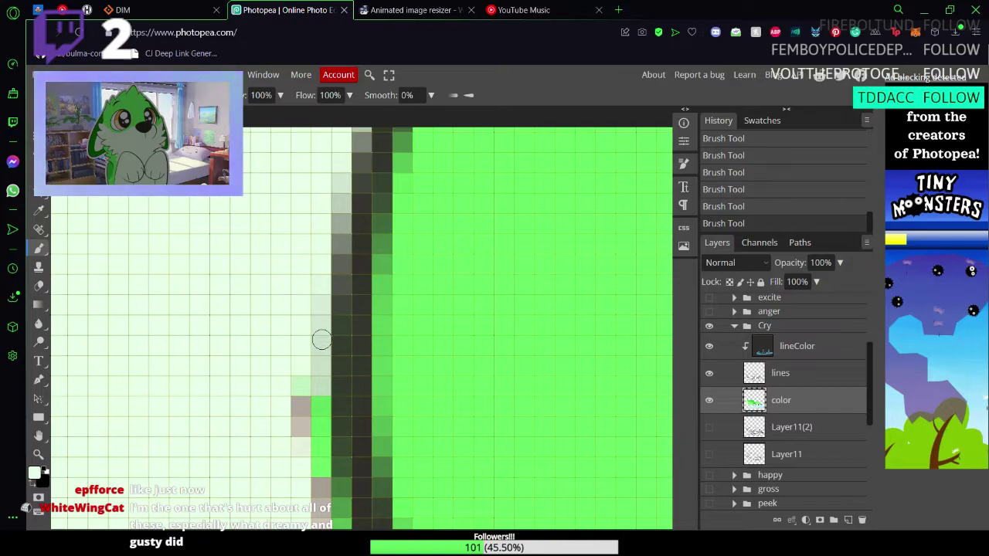
{"action": "left_click_drag", "start_coordinate": [313, 384], "coordinate": [299, 425]}
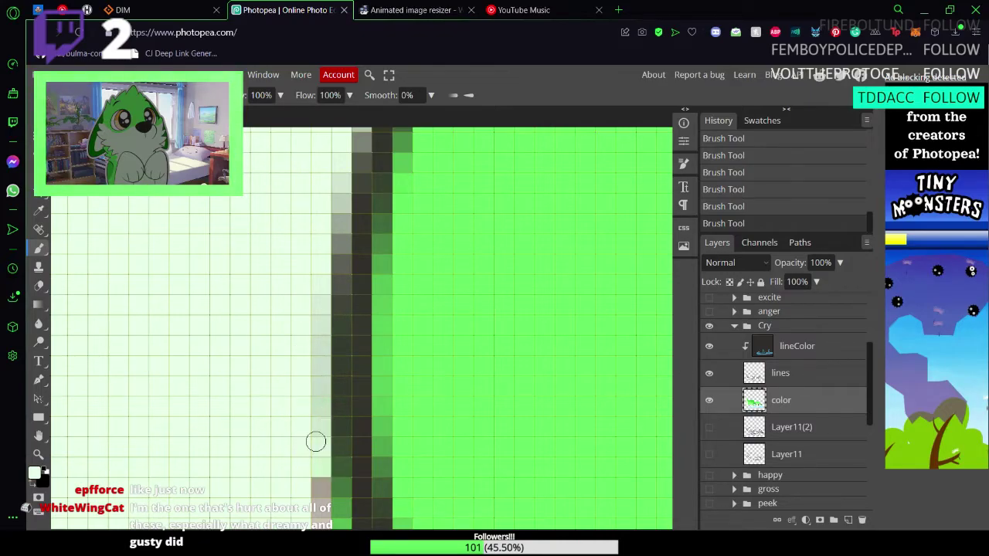
{"action": "scroll", "coordinate": [312, 394], "scroll_direction": "down", "scroll_amount": 5}
{"action": "mouse_move", "coordinate": [319, 332]}
{"action": "left_mouse_down"}
{"action": "mouse_move", "coordinate": [319, 302]}
{"action": "mouse_move", "coordinate": [339, 369]}
{"action": "mouse_move", "coordinate": [344, 297]}
{"action": "mouse_move", "coordinate": [336, 256]}
{"action": "mouse_move", "coordinate": [328, 319]}
{"action": "mouse_move", "coordinate": [328, 249]}
{"action": "left_mouse_up"}
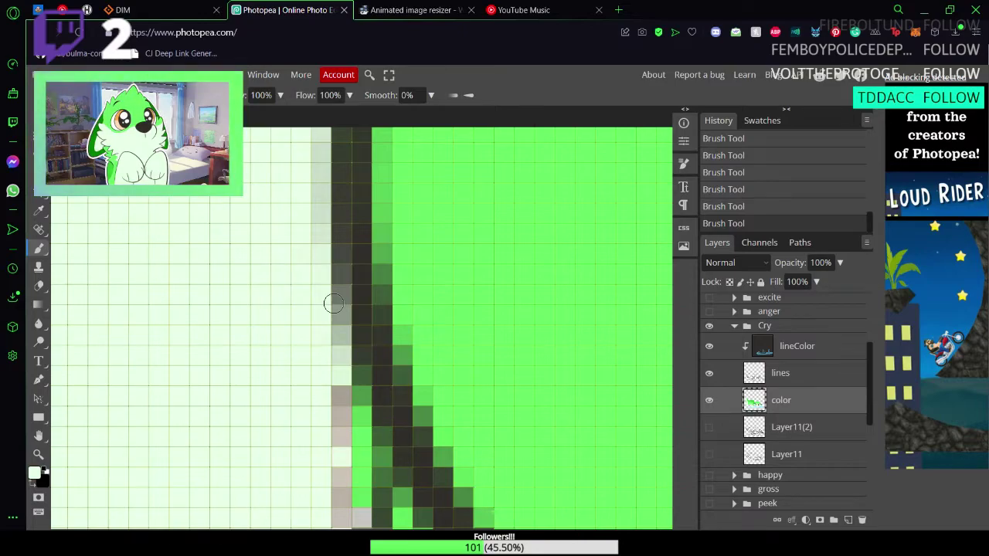
{"action": "scroll", "coordinate": [333, 303], "scroll_direction": "down", "scroll_amount": 1}
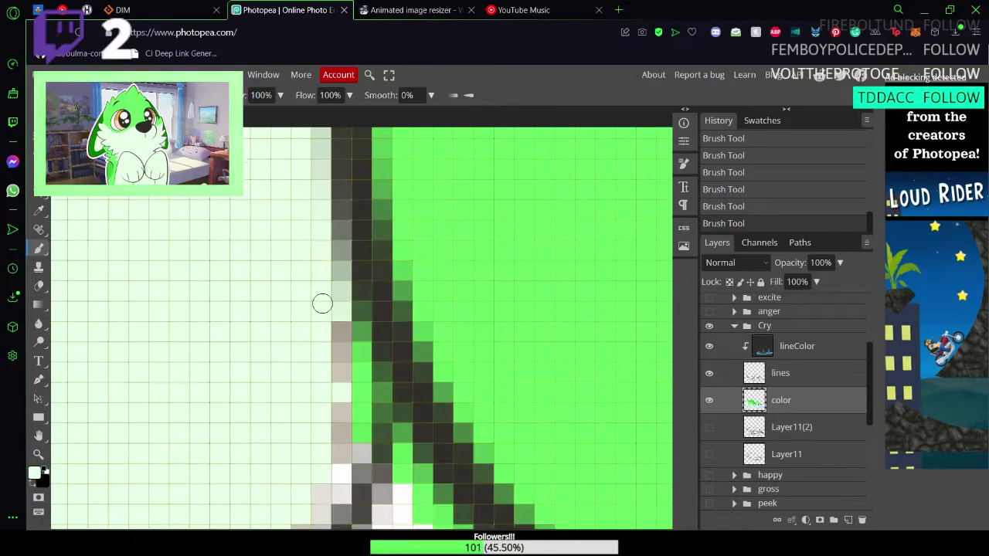
{"action": "mouse_move", "coordinate": [341, 311]}
{"action": "left_mouse_down"}
{"action": "mouse_move", "coordinate": [348, 367]}
{"action": "mouse_move", "coordinate": [362, 388]}
{"action": "left_mouse_up"}
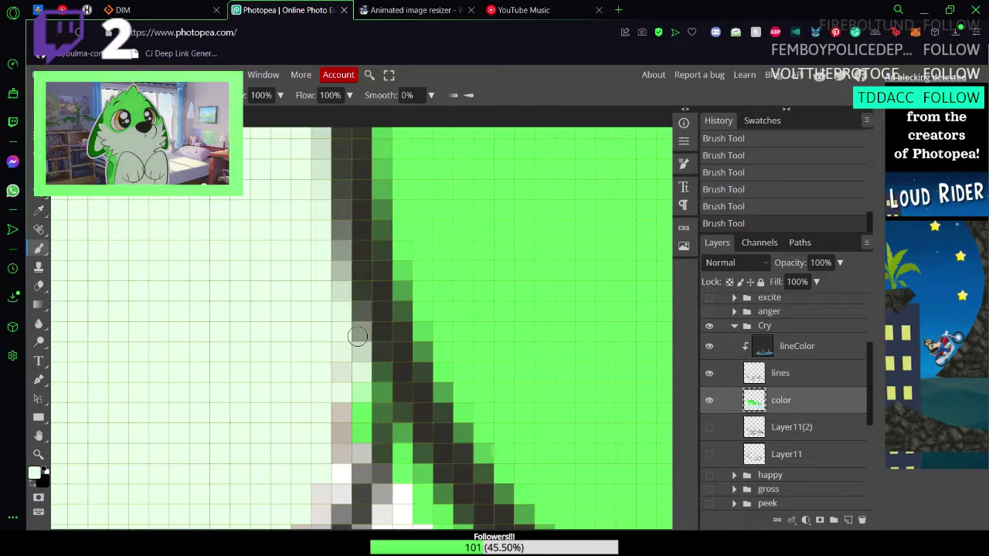
{"action": "scroll", "coordinate": [356, 332], "scroll_direction": "down", "scroll_amount": 2}
{"action": "mouse_move", "coordinate": [354, 217]}
{"action": "left_mouse_down"}
{"action": "mouse_move", "coordinate": [348, 286]}
{"action": "mouse_move", "coordinate": [357, 194]}
{"action": "mouse_move", "coordinate": [360, 283]}
{"action": "mouse_move", "coordinate": [347, 296]}
{"action": "left_mouse_up"}
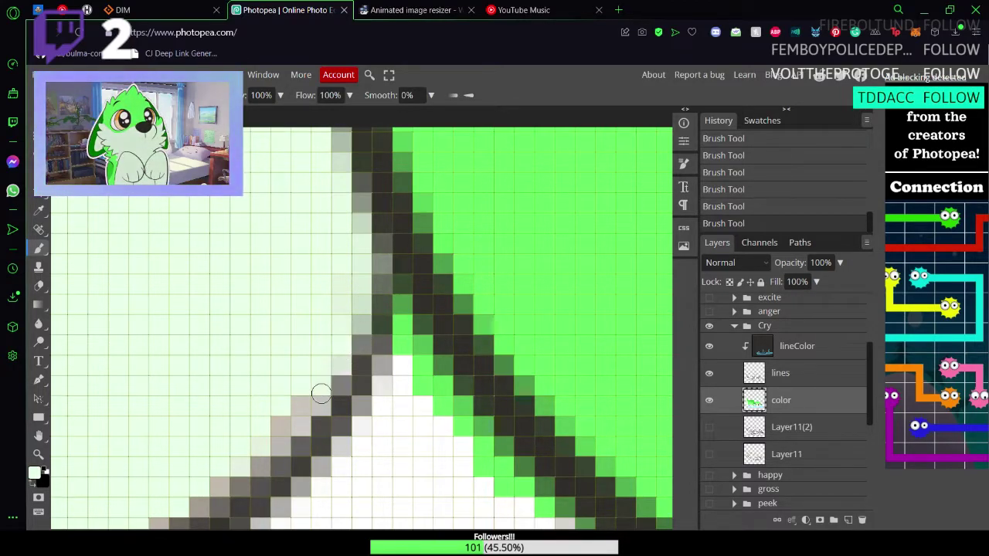
Step: Paint pale fur colour over the beige pixels along the diagonal dark outline above the white border
{"action": "scroll", "coordinate": [335, 322], "scroll_direction": "down", "scroll_amount": 3}
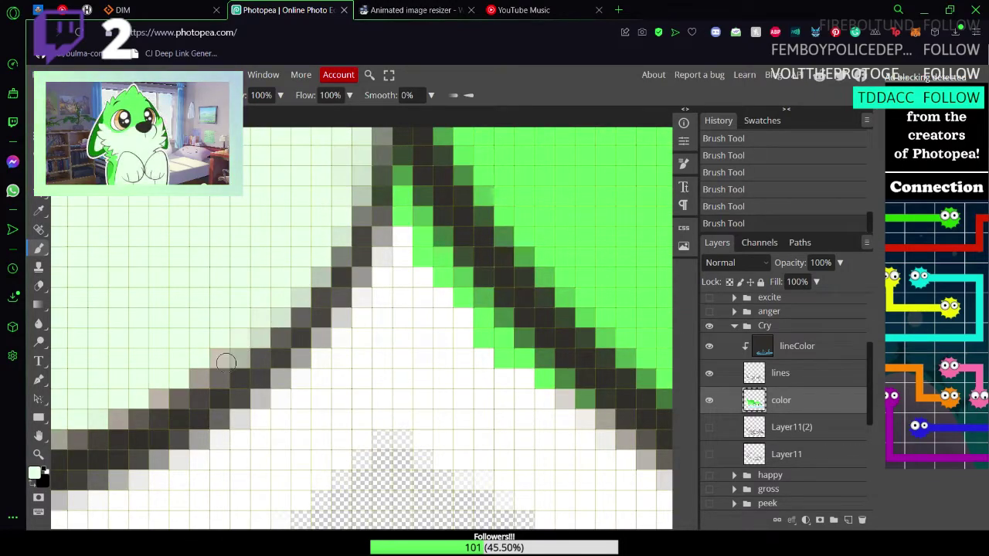
{"action": "left_click_drag", "start_coordinate": [197, 383], "coordinate": [107, 427]}
{"action": "scroll", "coordinate": [121, 417], "scroll_direction": "down", "scroll_amount": 3}
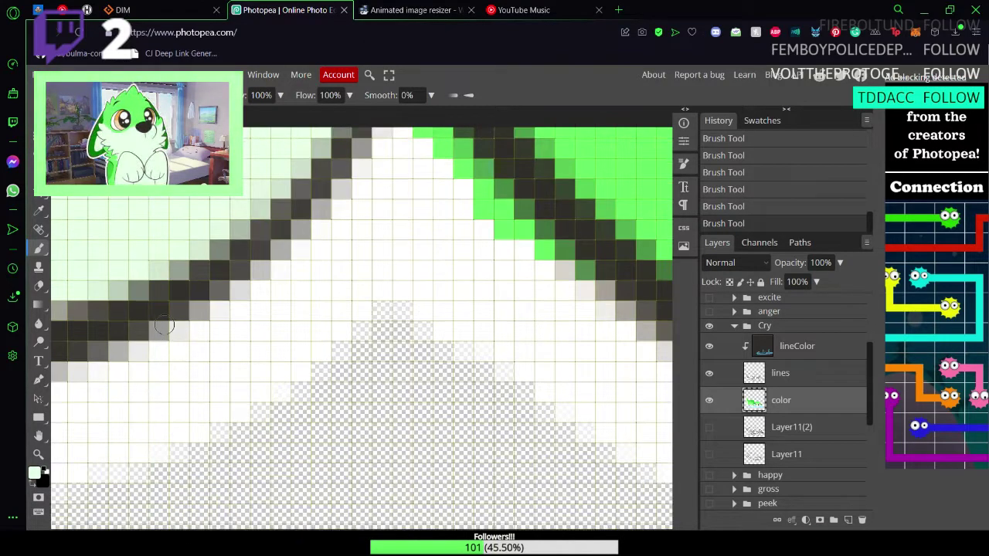
{"action": "scroll", "coordinate": [140, 286], "scroll_direction": "up", "scroll_amount": 1}
Step: Paint pale fur colour over the beige pixels beside the short inner fur line rising from the lower outline
{"action": "key", "text": "space"}
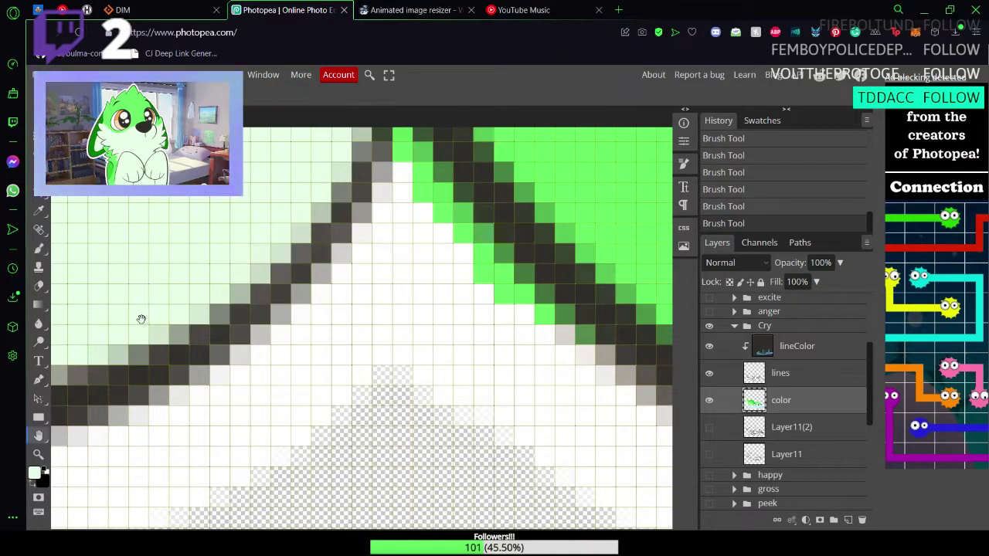
{"action": "left_click_drag", "start_coordinate": [141, 320], "coordinate": [415, 340]}
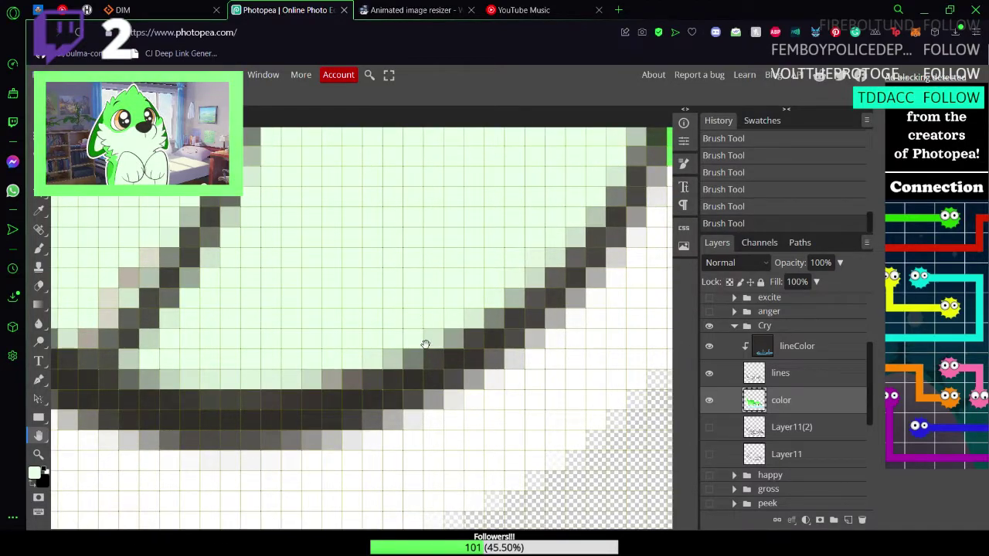
{"action": "key", "text": "b"}
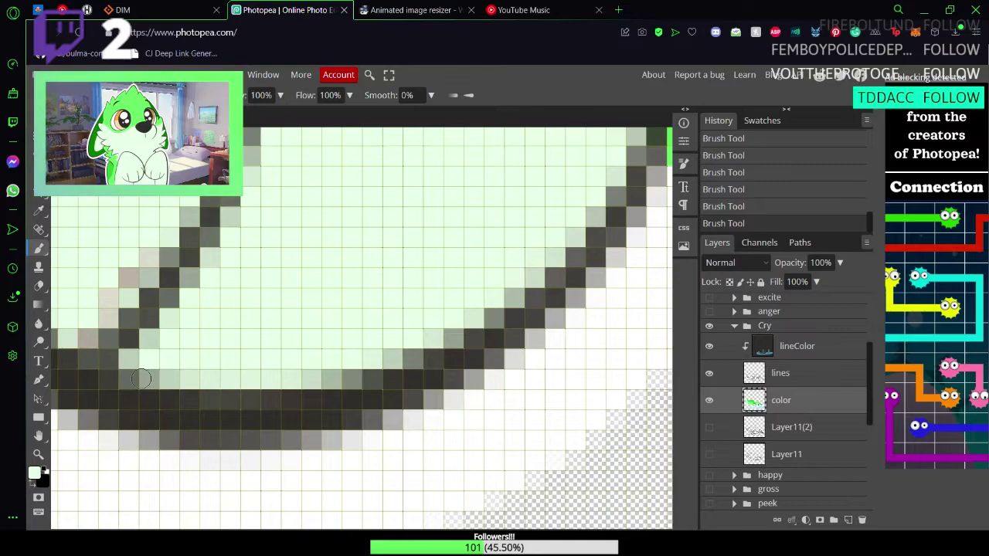
{"action": "scroll", "coordinate": [155, 354], "scroll_direction": "up", "scroll_amount": 2}
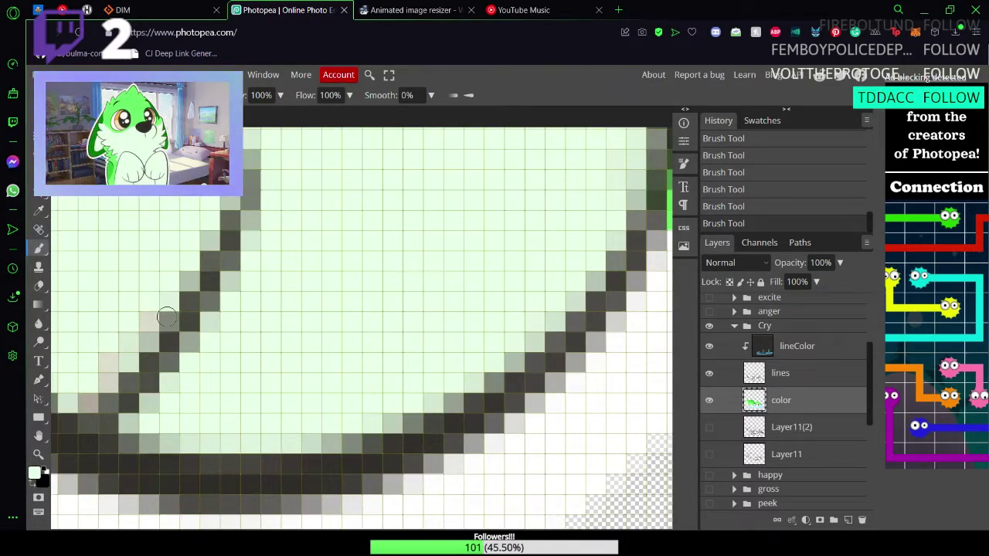
{"action": "mouse_move", "coordinate": [165, 313]}
{"action": "left_mouse_down"}
{"action": "mouse_move", "coordinate": [93, 383]}
{"action": "mouse_move", "coordinate": [101, 395]}
{"action": "left_mouse_up"}
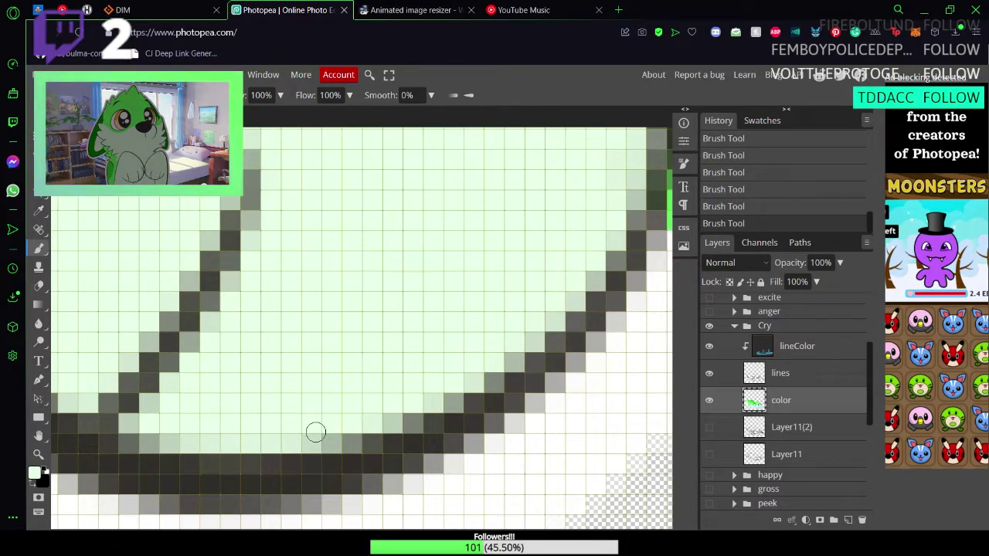
Step: Cover the beige pixels between the thick dark outline and the small diagonal fur line with the pale fur colour
{"action": "key", "text": "z"}
{"action": "mouse_move", "coordinate": [301, 375]}
{"action": "left_mouse_down"}
{"action": "mouse_move", "coordinate": [249, 374]}
{"action": "mouse_move", "coordinate": [279, 349]}
{"action": "left_mouse_up"}
{"action": "scroll", "coordinate": [278, 349], "scroll_direction": "up", "scroll_amount": 8}
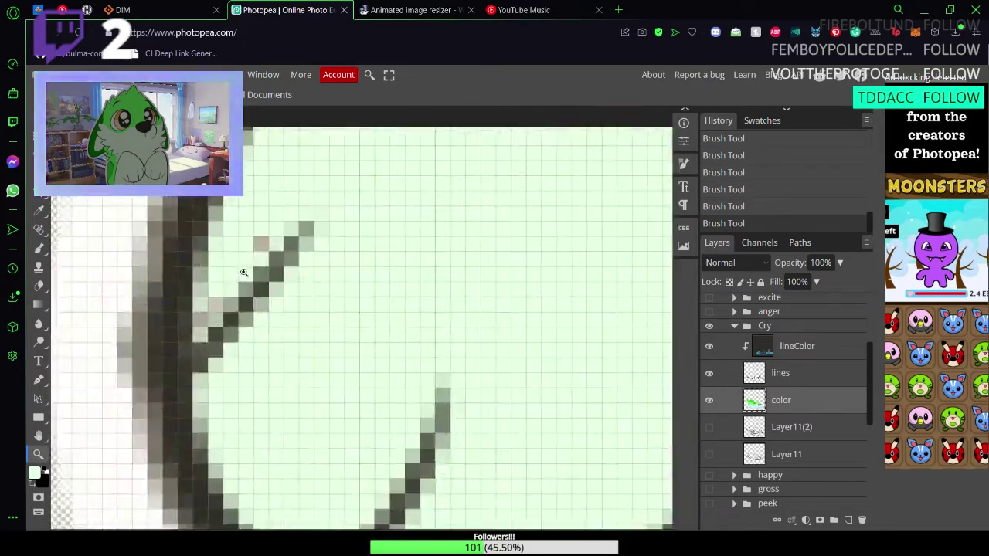
{"action": "key", "text": "b"}
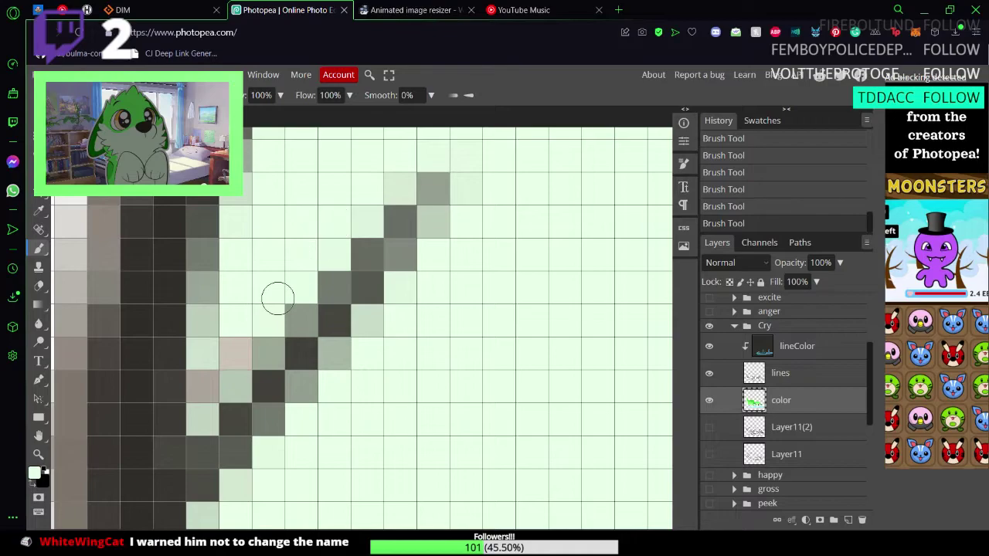
{"action": "left_click_drag", "start_coordinate": [235, 353], "coordinate": [224, 363]}
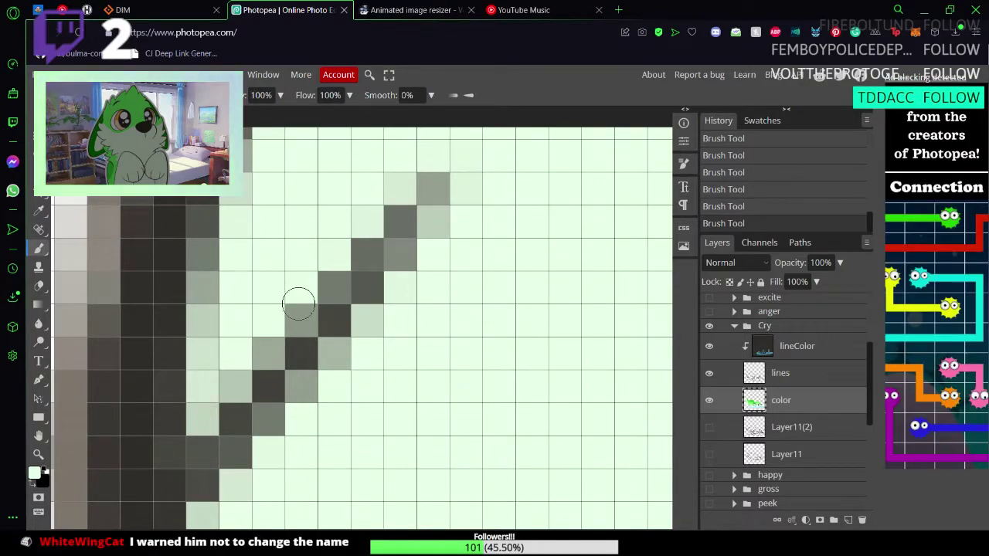
Step: Examine the outline of the pale fur tuft and the green fur notches above it for remaining stray pixels
{"action": "scroll", "coordinate": [349, 371], "scroll_direction": "up", "scroll_amount": 6}
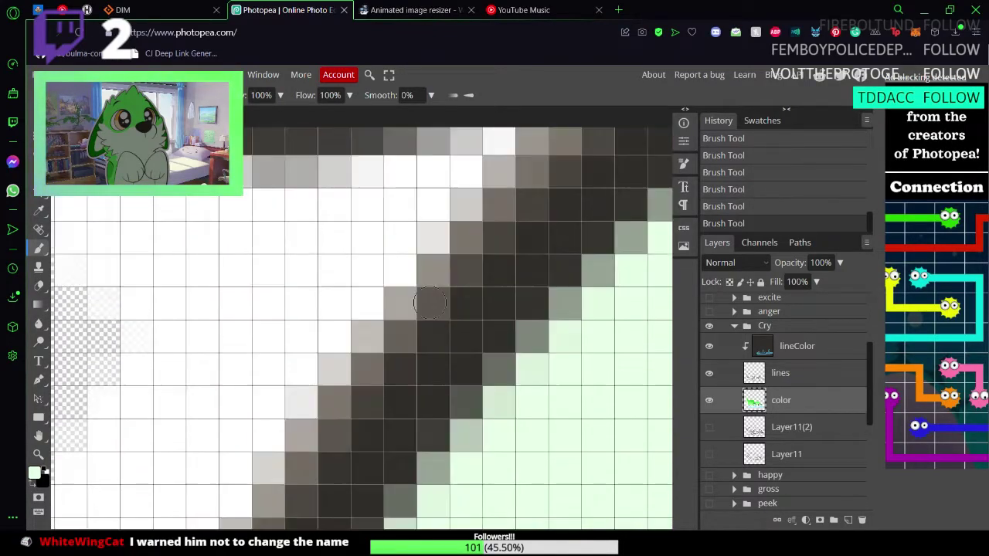
{"action": "left_click_drag", "start_coordinate": [430, 303], "coordinate": [380, 490]}
{"action": "left_click_drag", "start_coordinate": [443, 264], "coordinate": [496, 417]}
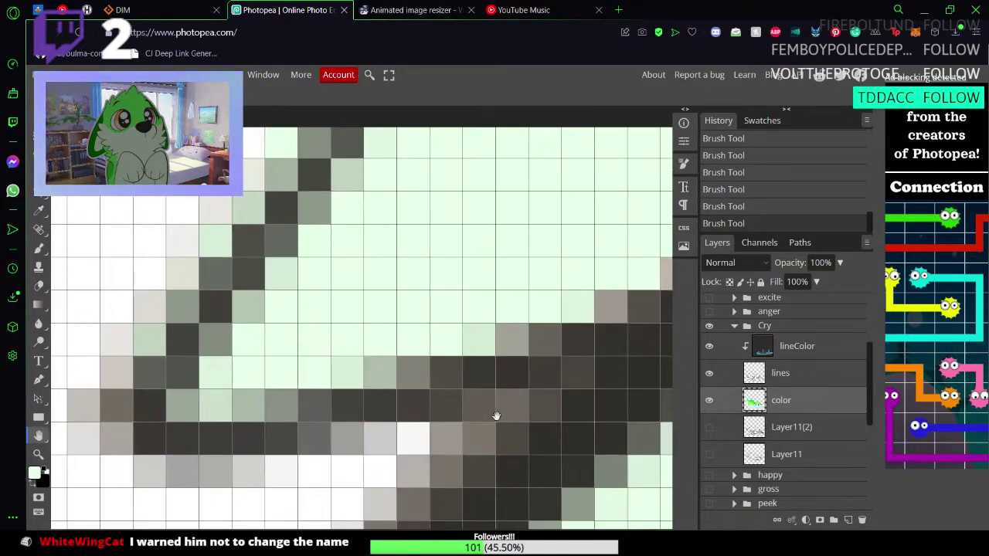
{"action": "key", "text": "b"}
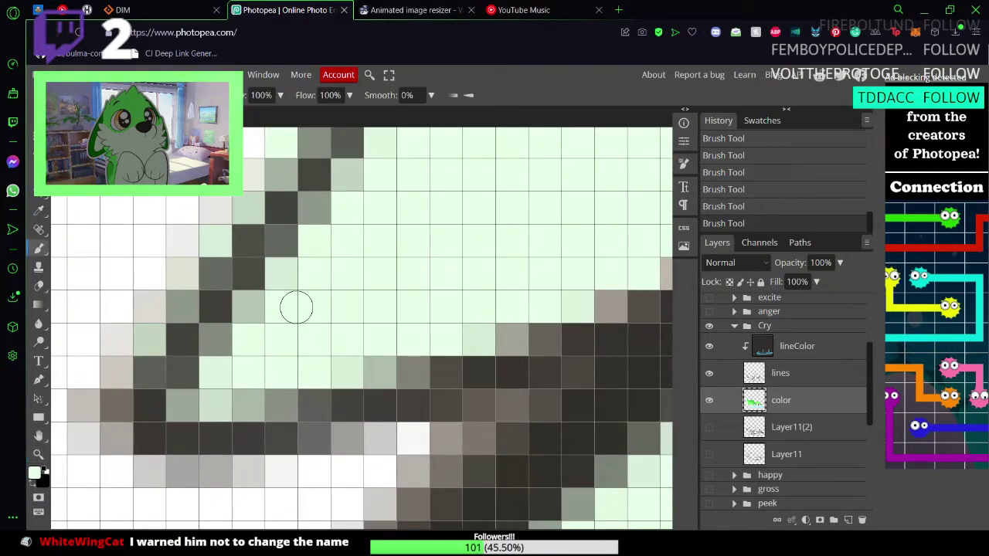
{"action": "key", "text": "z"}
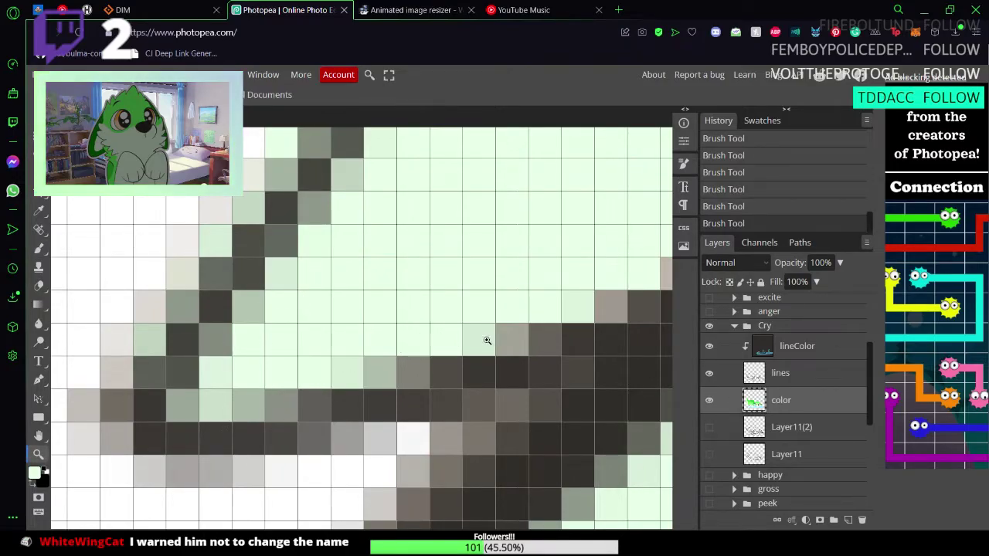
{"action": "left_click_drag", "start_coordinate": [487, 340], "coordinate": [404, 358]}
{"action": "left_click_drag", "start_coordinate": [512, 280], "coordinate": [385, 354]}
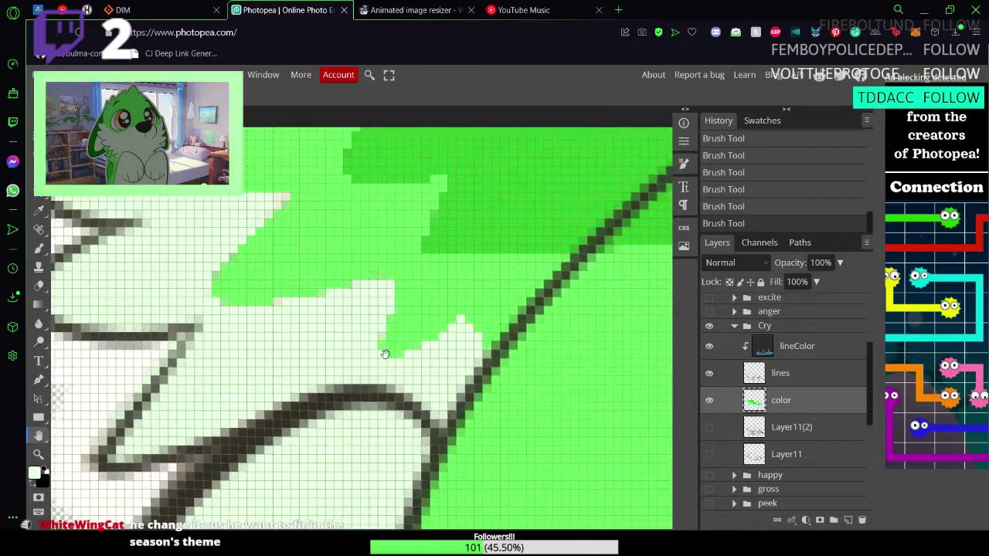
{"action": "left_click_drag", "start_coordinate": [467, 326], "coordinate": [496, 328]}
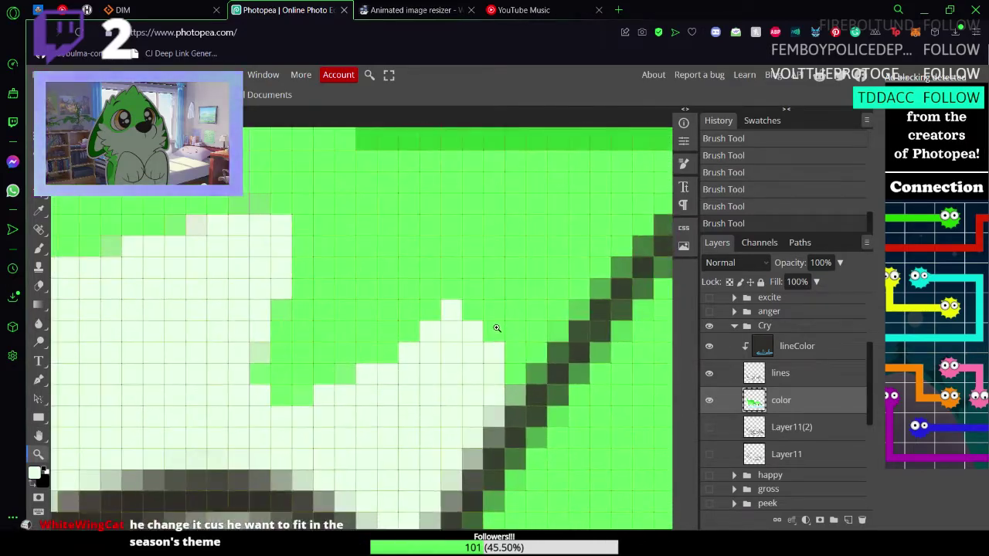
Step: Sample the light green and paint over the dull green pixels on the stepped edge between pale and green fur
{"action": "left_click", "coordinate": [409, 236], "text": "alt"}
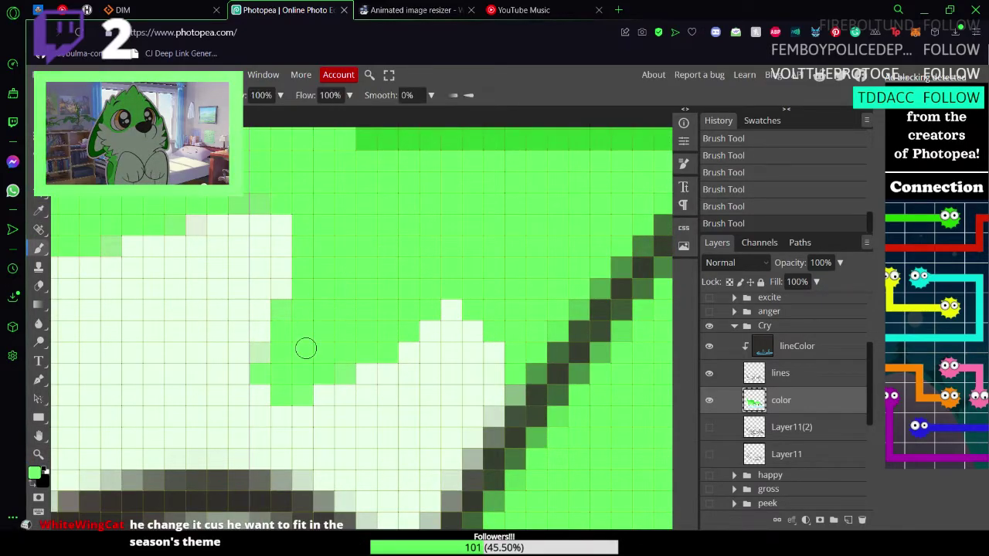
{"action": "key", "text": "space"}
{"action": "mouse_move", "coordinate": [305, 360]}
{"action": "left_mouse_down"}
{"action": "mouse_move", "coordinate": [494, 371]}
{"action": "mouse_move", "coordinate": [574, 450]}
{"action": "mouse_move", "coordinate": [561, 377]}
{"action": "left_mouse_up"}
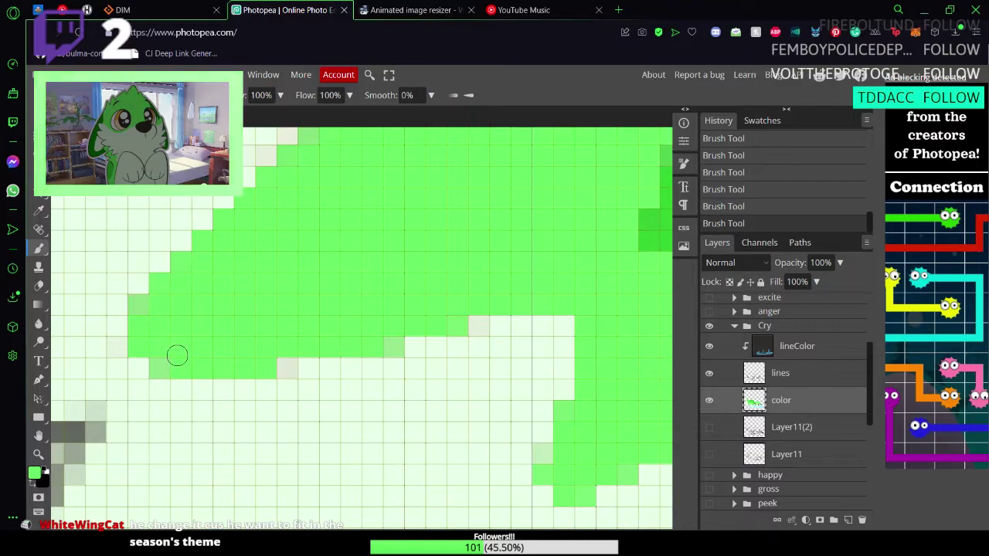
{"action": "scroll", "coordinate": [339, 272], "scroll_direction": "up", "scroll_amount": 4}
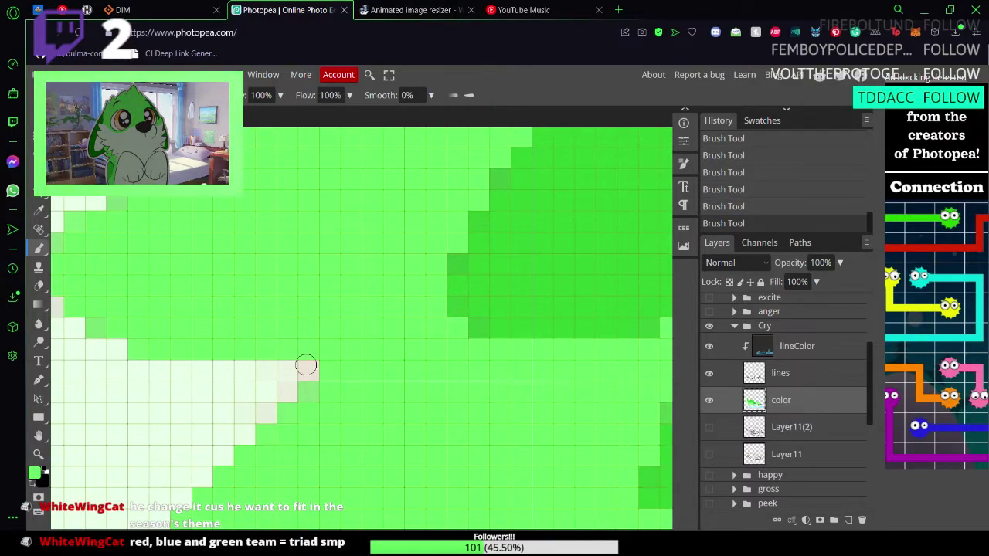
{"action": "key", "text": "z"}
{"action": "left_click_drag", "start_coordinate": [383, 383], "coordinate": [324, 384]}
{"action": "scroll", "coordinate": [320, 313], "scroll_direction": "up", "scroll_amount": 10}
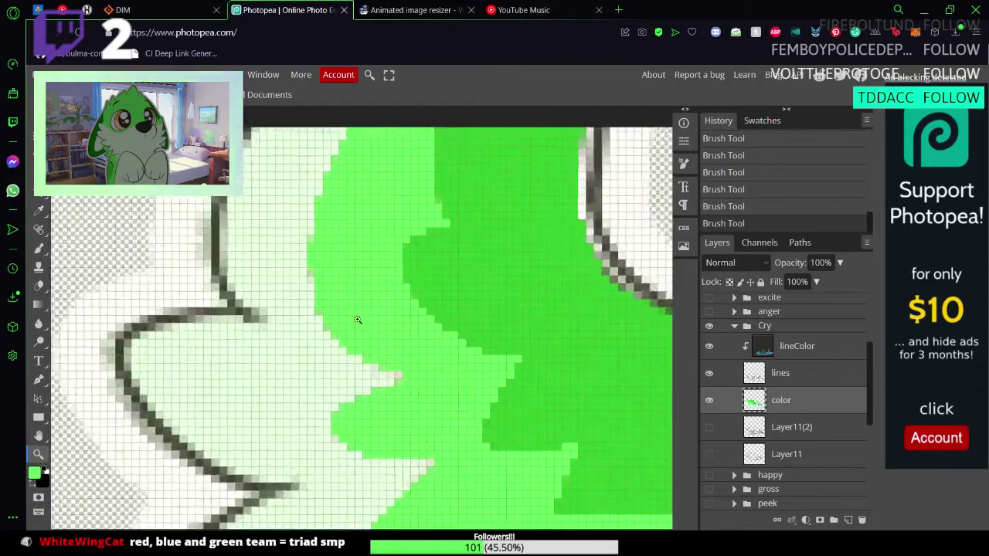
{"action": "key", "text": "b"}
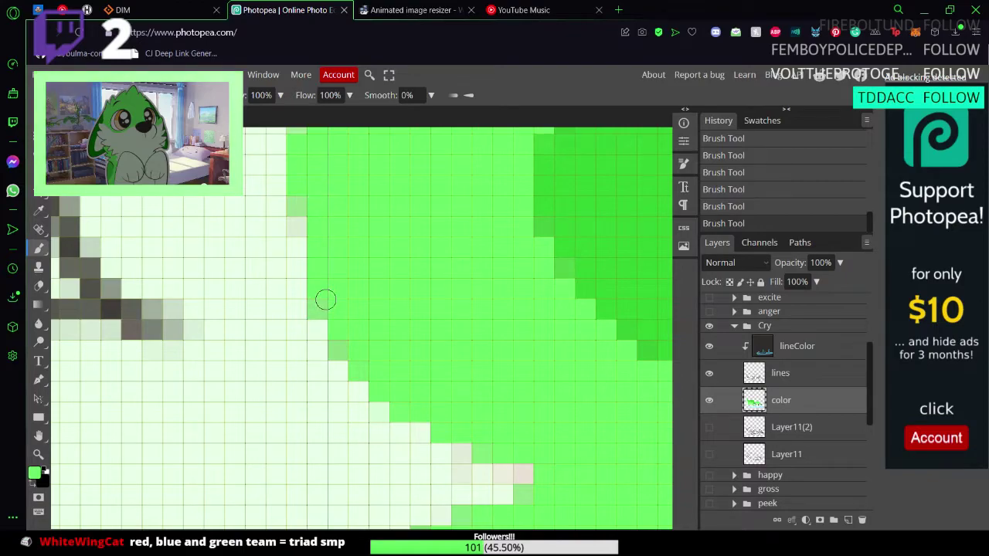
{"action": "left_click", "coordinate": [340, 352]}
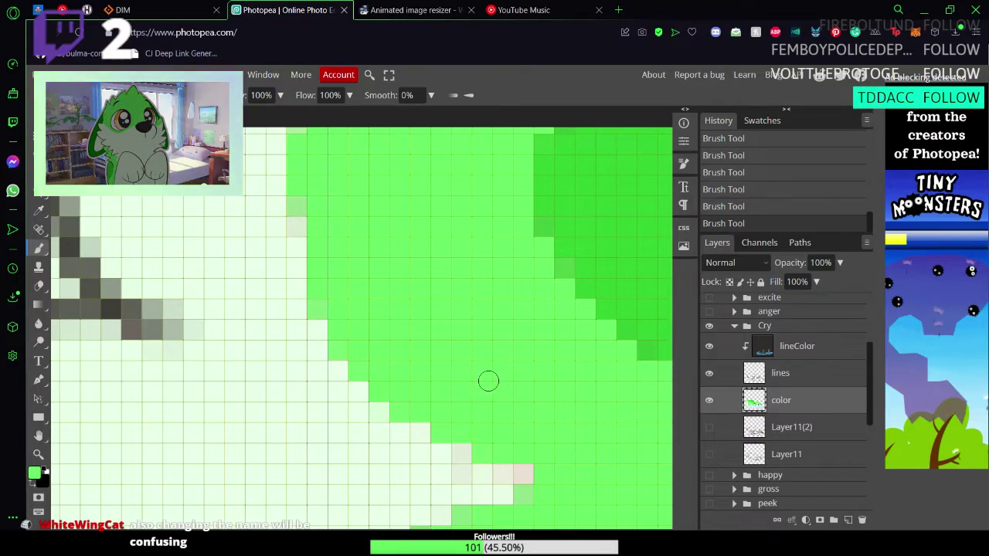
Step: Sample the pale fur colour and cover the beige and greyish pixels inside the rounded tip of the pale tuft
{"action": "key", "text": "space"}
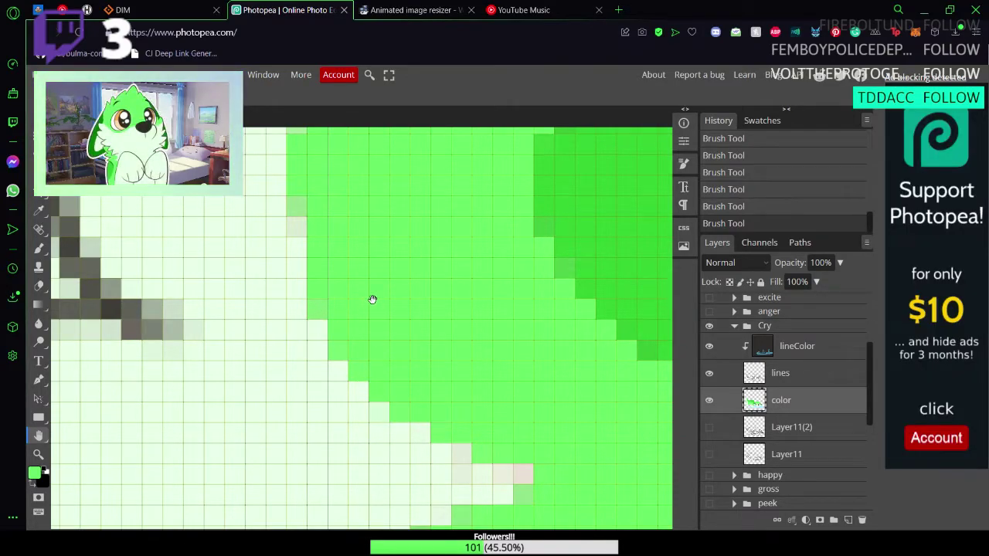
{"action": "scroll", "coordinate": [395, 290], "scroll_direction": "up", "scroll_amount": 5}
{"action": "scroll", "coordinate": [459, 296], "scroll_direction": "up", "scroll_amount": 4}
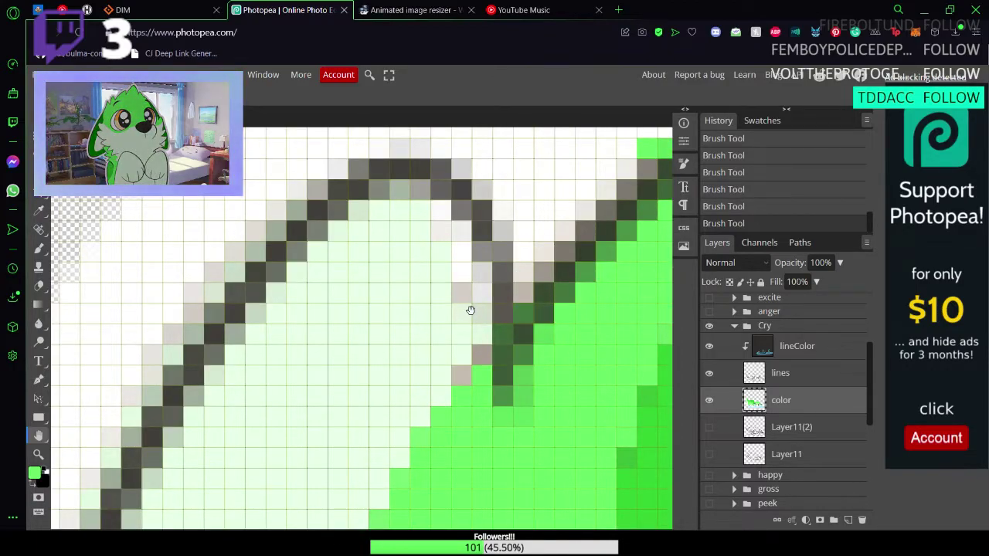
{"action": "key", "text": "b"}
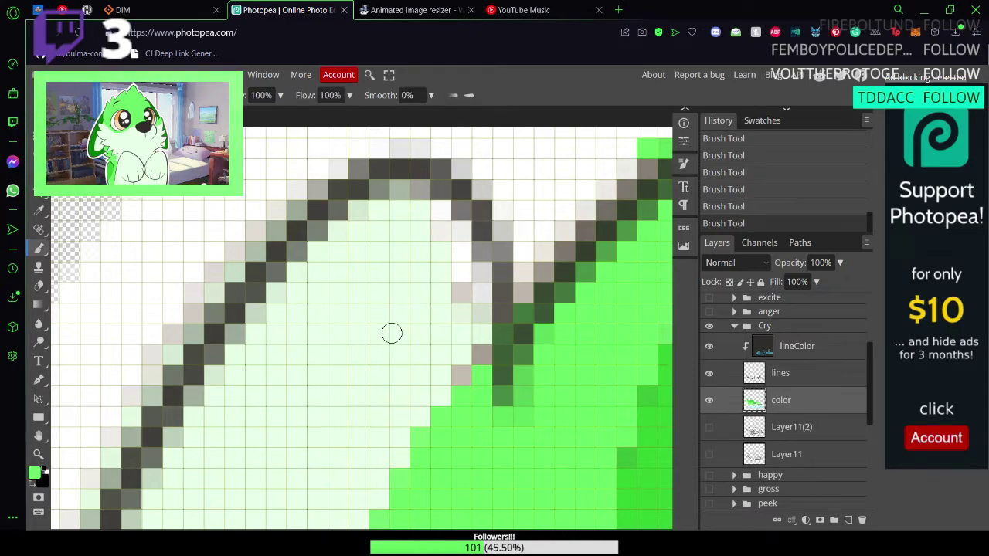
{"action": "key", "text": "i"}
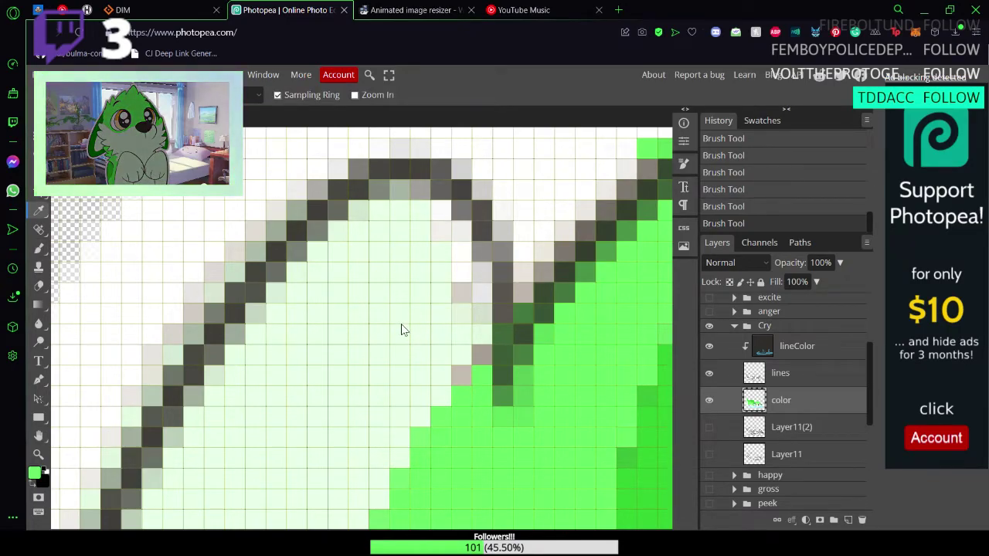
{"action": "left_click", "coordinate": [401, 329]}
{"action": "key", "text": "b"}
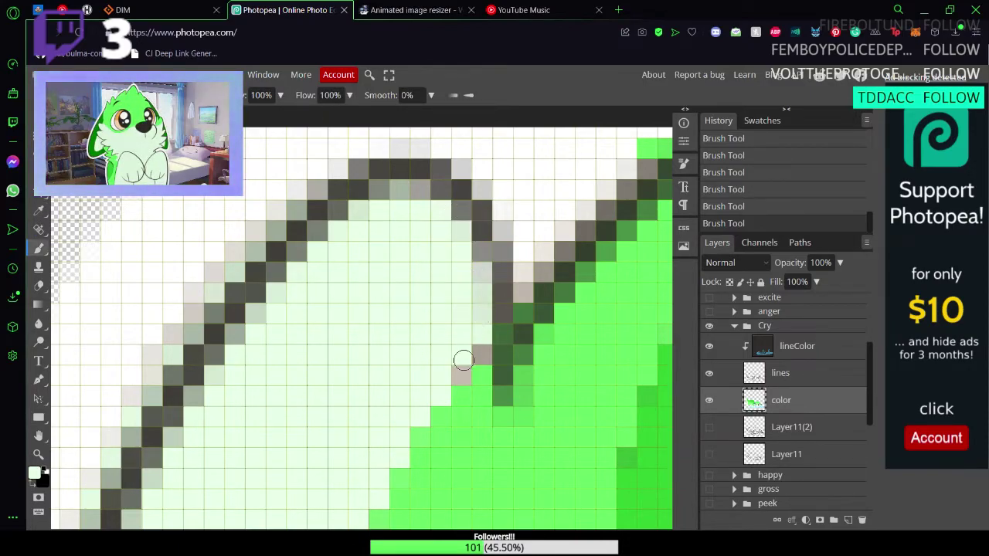
{"action": "left_click_drag", "start_coordinate": [464, 356], "coordinate": [476, 347]}
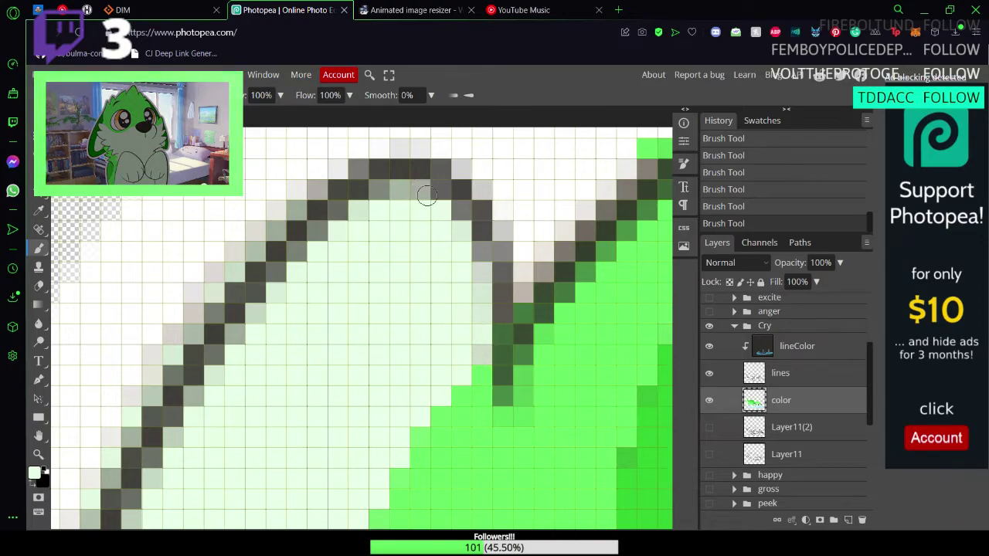
Step: Examine the pale tuft's green edge and the diagonal outline of the neighbouring green tuft for stray or spilled pixels
{"action": "scroll", "coordinate": [398, 322], "scroll_direction": "down", "scroll_amount": 3}
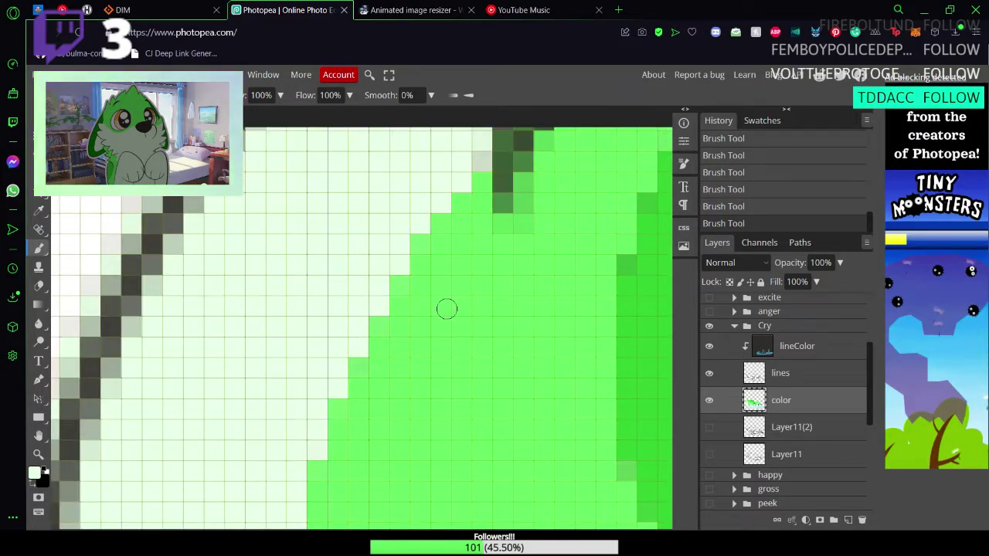
{"action": "scroll", "coordinate": [486, 306], "scroll_direction": "up", "scroll_amount": 3}
{"action": "scroll", "coordinate": [486, 306], "scroll_direction": "down", "scroll_amount": 2}
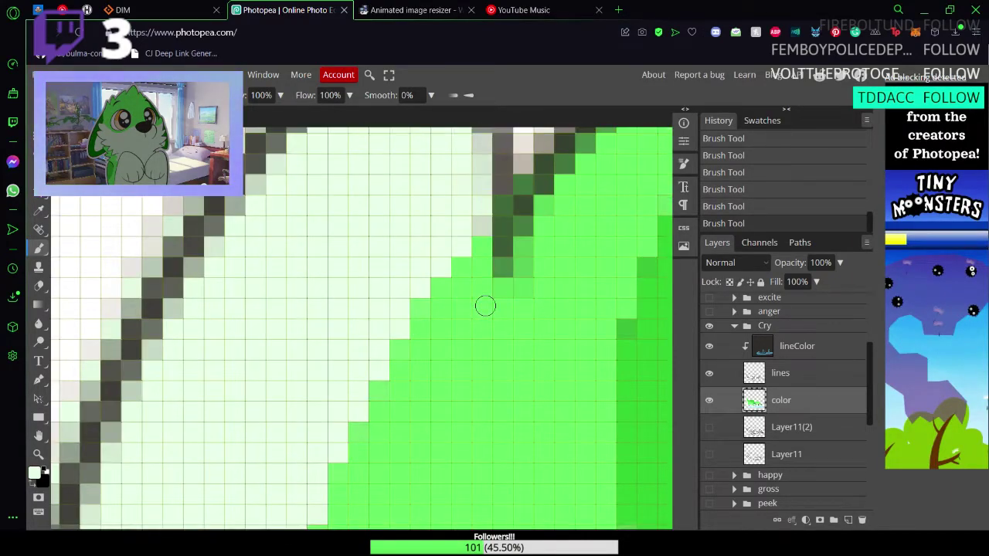
{"action": "left_click", "coordinate": [503, 405], "text": "alt"}
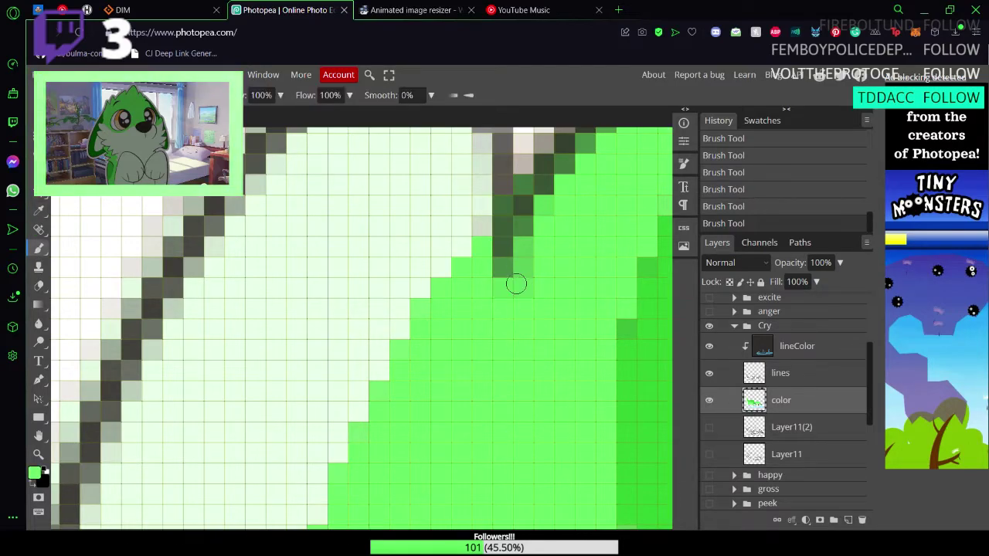
{"action": "left_click_drag", "start_coordinate": [549, 378], "coordinate": [344, 449]}
{"action": "mouse_move", "coordinate": [444, 362]}
{"action": "left_mouse_down"}
{"action": "mouse_move", "coordinate": [427, 373]}
{"action": "mouse_move", "coordinate": [428, 353]}
{"action": "left_mouse_up"}
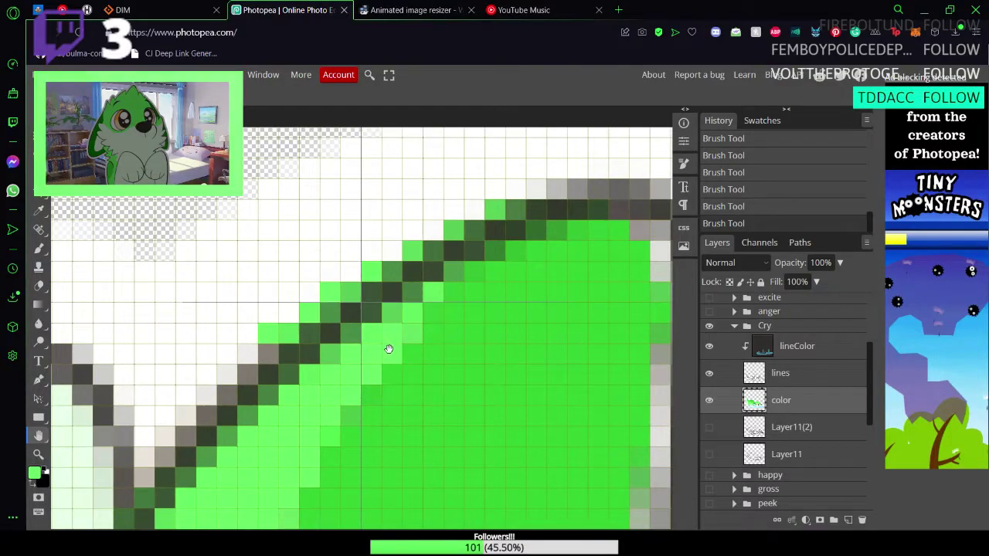
{"action": "key", "text": "b"}
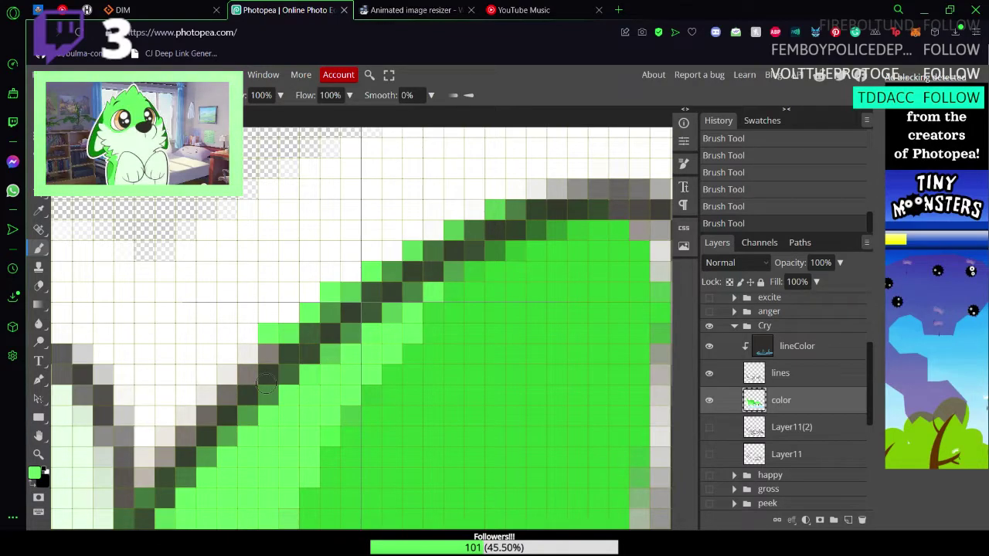
{"action": "scroll", "coordinate": [265, 383], "scroll_direction": "up", "scroll_amount": 1}
{"action": "scroll", "coordinate": [285, 414], "scroll_direction": "down", "scroll_amount": 1}
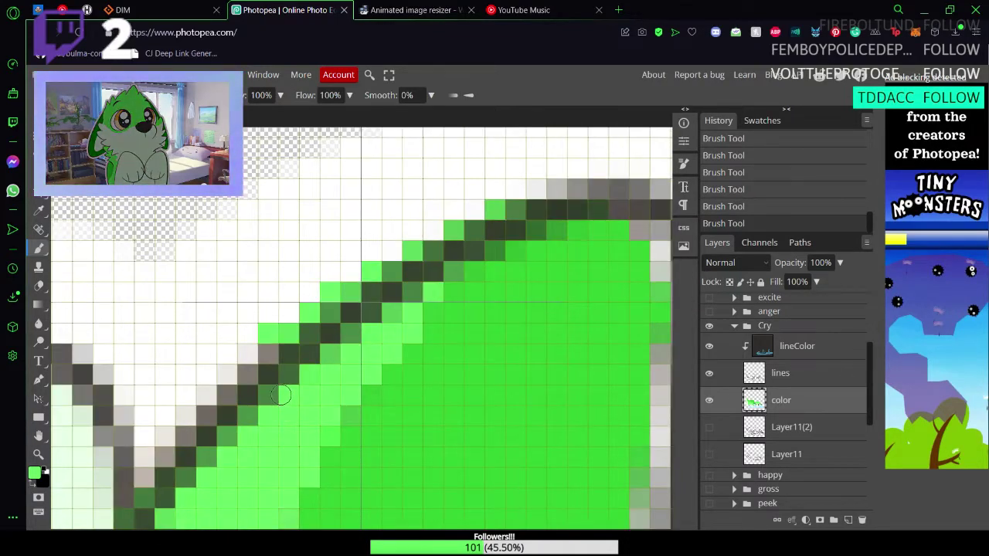
{"action": "key", "text": "w"}
{"action": "left_click", "coordinate": [231, 312]}
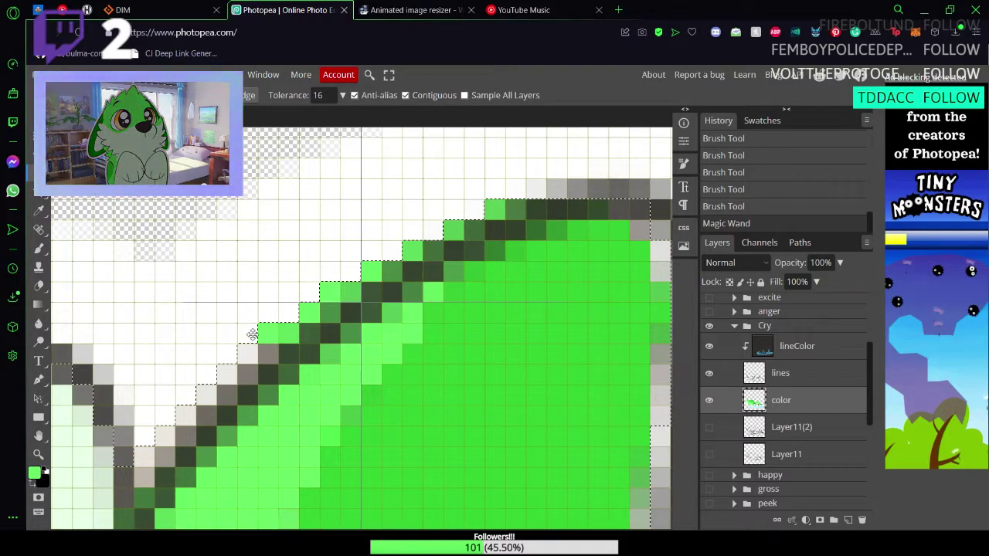
{"action": "scroll", "coordinate": [248, 278], "scroll_direction": "up", "scroll_amount": 5}
{"action": "scroll", "coordinate": [249, 278], "scroll_direction": "down", "scroll_amount": 6}
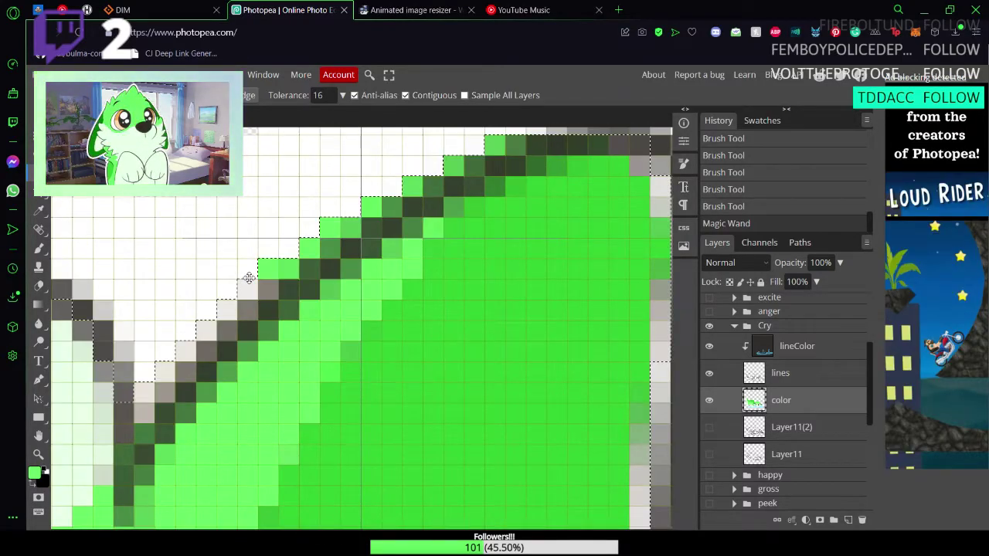
{"action": "scroll", "coordinate": [248, 278], "scroll_direction": "down", "scroll_amount": 2}
{"action": "key", "text": "z"}
{"action": "scroll", "coordinate": [432, 302], "scroll_direction": "up", "scroll_amount": 2}
{"action": "left_click_drag", "start_coordinate": [433, 303], "coordinate": [359, 299]}
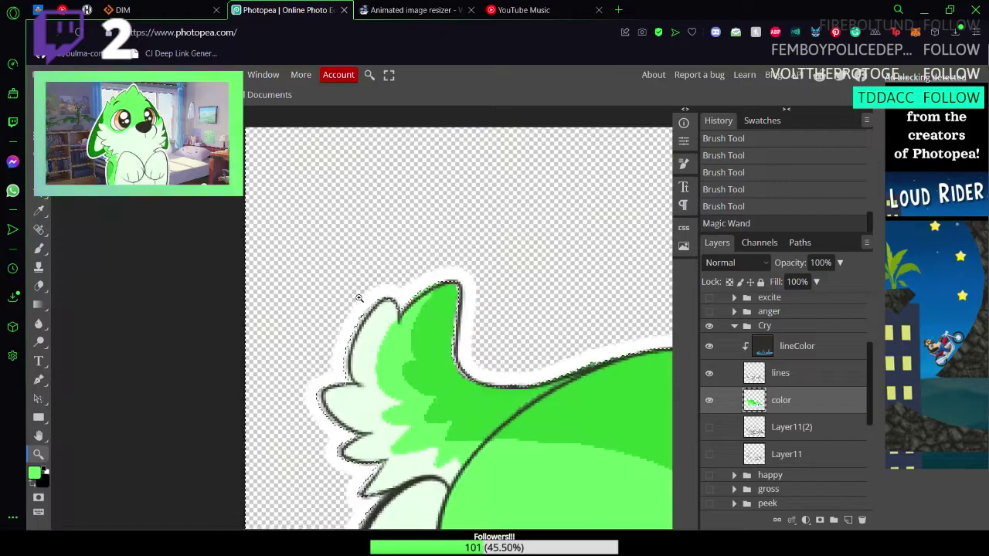
{"action": "key", "text": "w"}
{"action": "left_click", "coordinate": [194, 355]}
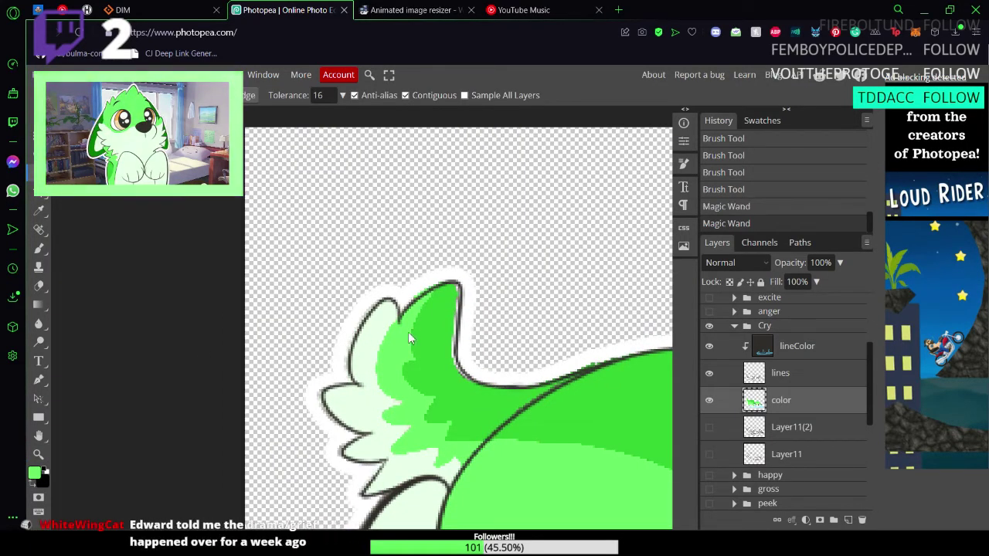
Step: Sample the white border colour and paint over the green pixels spilling outside the green tuft's diagonal outline
{"action": "key", "text": "z"}
{"action": "scroll", "coordinate": [369, 319], "scroll_direction": "up", "scroll_amount": 5}
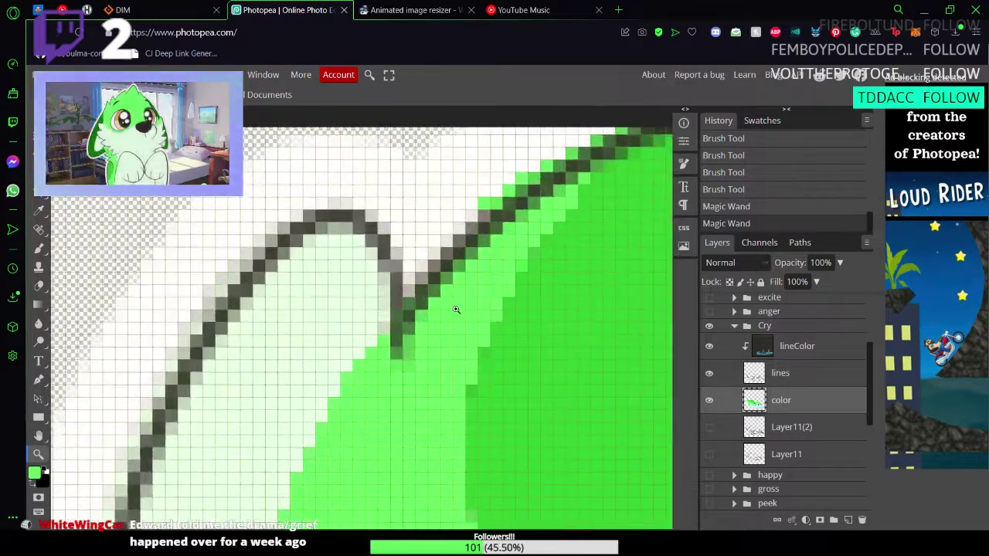
{"action": "scroll", "coordinate": [506, 205], "scroll_direction": "up", "scroll_amount": 1}
{"action": "key", "text": "h"}
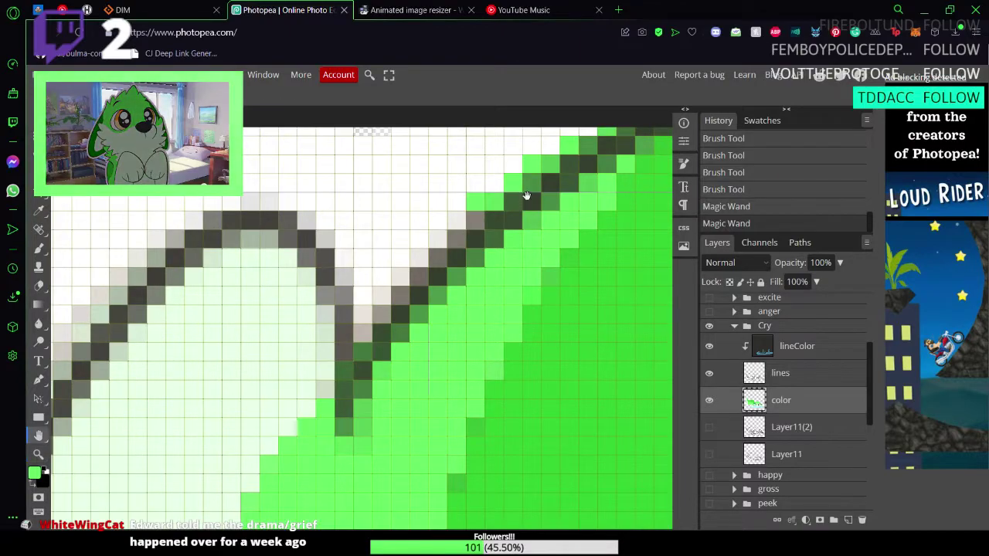
{"action": "left_click_drag", "start_coordinate": [526, 194], "coordinate": [360, 353]}
{"action": "key", "text": "z"}
{"action": "left_click", "coordinate": [375, 351]}
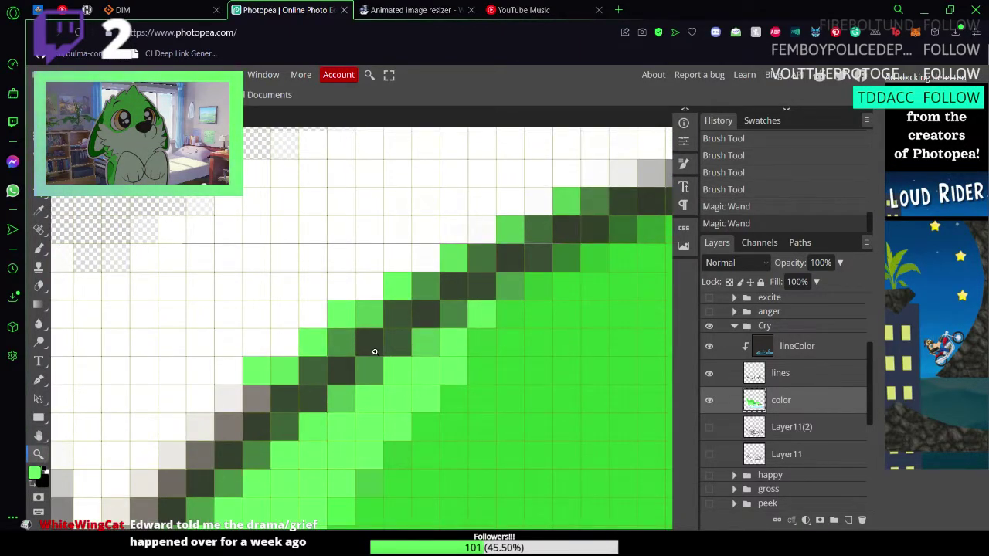
{"action": "key", "text": "b"}
{"action": "left_click", "coordinate": [232, 287], "text": "alt"}
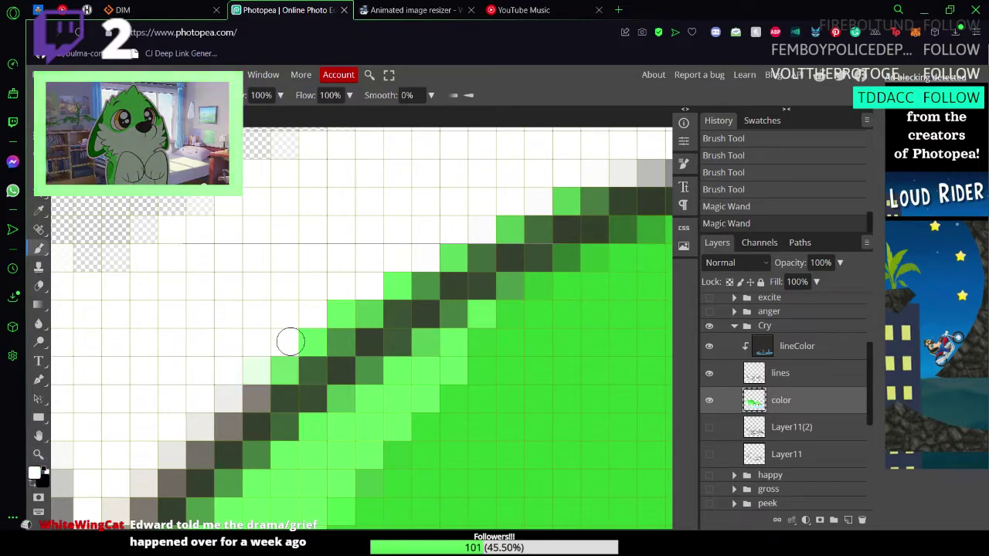
{"action": "left_click_drag", "start_coordinate": [258, 370], "coordinate": [275, 366]}
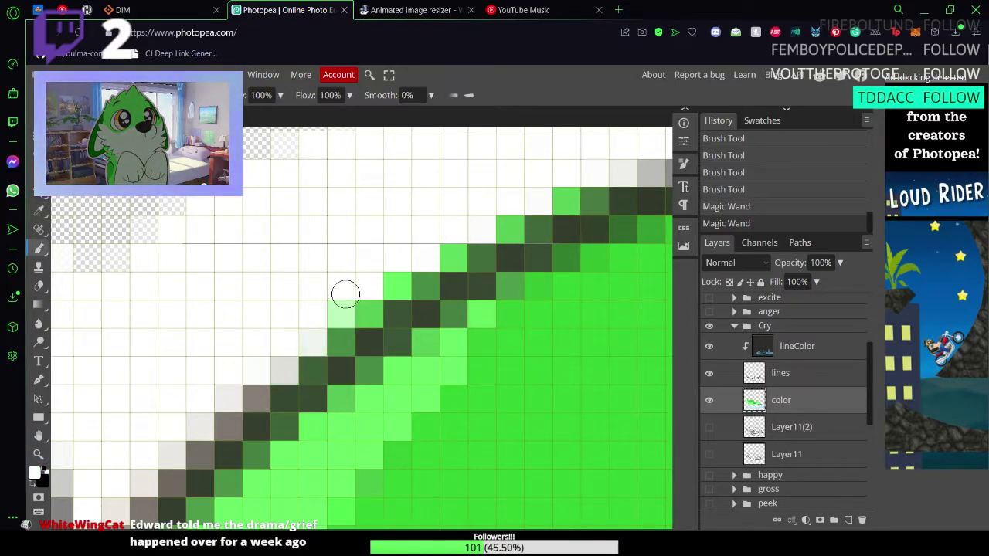
{"action": "mouse_move", "coordinate": [345, 293]}
{"action": "left_mouse_down"}
{"action": "mouse_move", "coordinate": [334, 348]}
{"action": "mouse_move", "coordinate": [400, 289]}
{"action": "mouse_move", "coordinate": [400, 303]}
{"action": "mouse_move", "coordinate": [288, 374]}
{"action": "mouse_move", "coordinate": [378, 310]}
{"action": "left_mouse_up"}
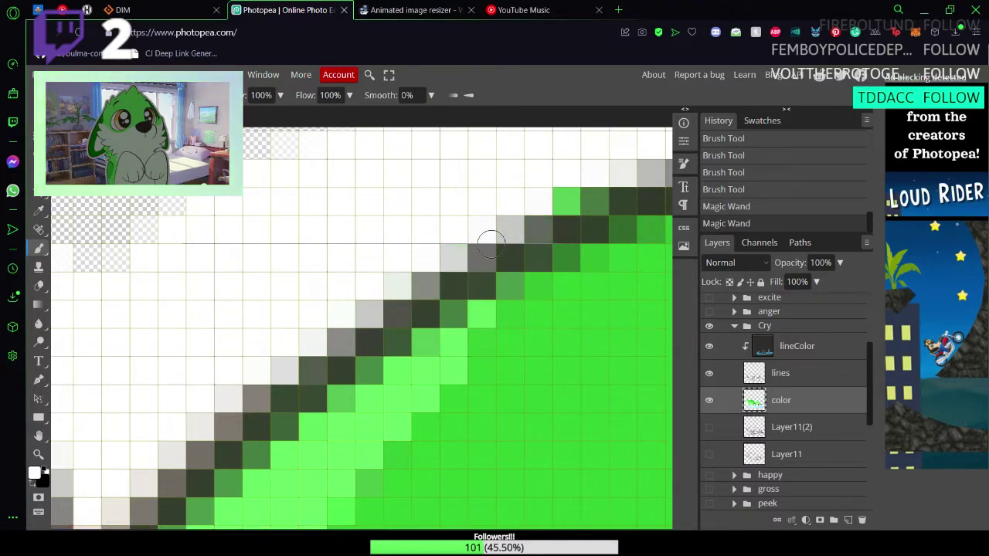
{"action": "mouse_move", "coordinate": [491, 244]}
{"action": "left_mouse_down"}
{"action": "mouse_move", "coordinate": [587, 198]}
{"action": "mouse_move", "coordinate": [455, 322]}
{"action": "mouse_move", "coordinate": [315, 377]}
{"action": "mouse_move", "coordinate": [209, 296]}
{"action": "left_mouse_up"}
Step: Sample the darker green and paint over the dull green pixels just inside the green tuft's diagonal outline
{"action": "key", "text": "space"}
{"action": "mouse_move", "coordinate": [426, 331]}
{"action": "left_mouse_down"}
{"action": "mouse_move", "coordinate": [378, 298]}
{"action": "mouse_move", "coordinate": [327, 313]}
{"action": "left_mouse_up"}
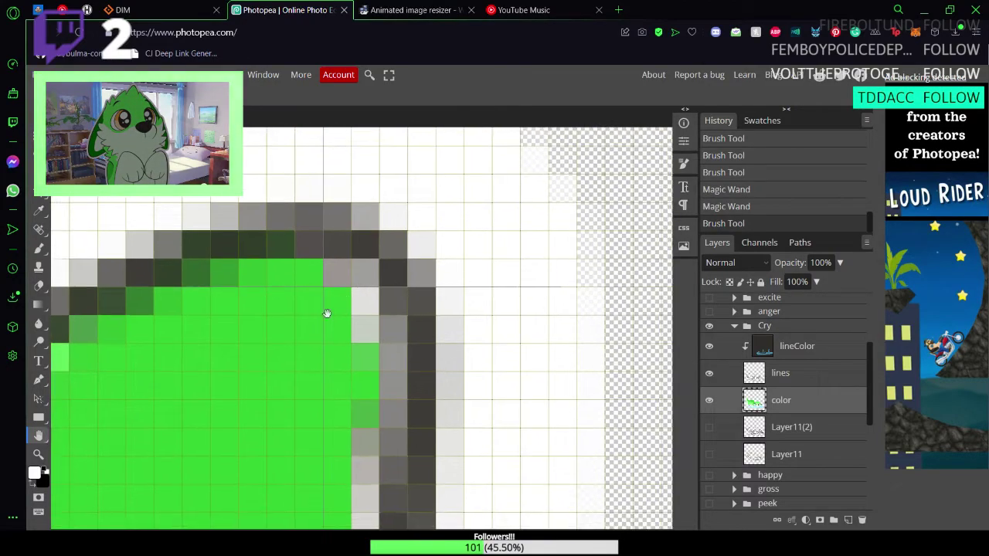
{"action": "left_click", "coordinate": [286, 405], "text": "alt"}
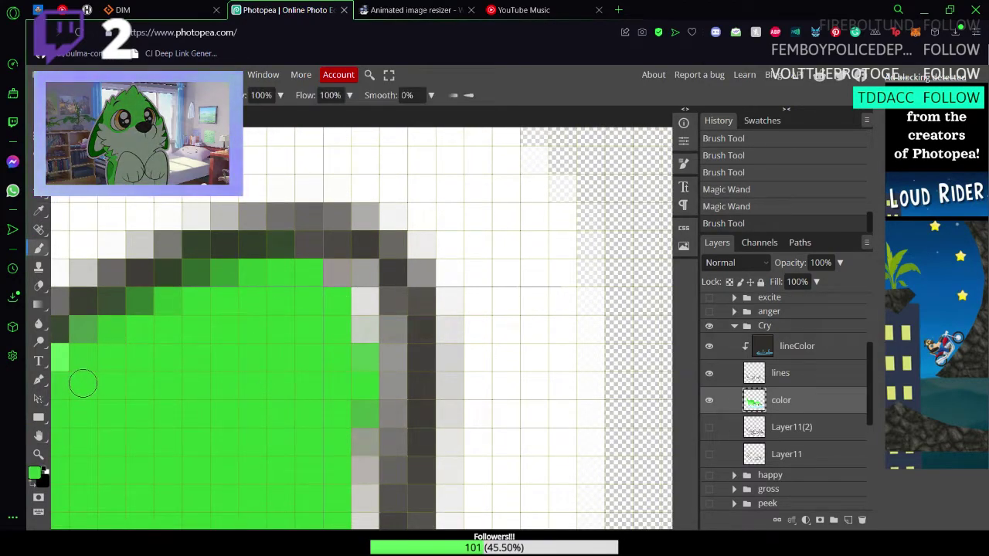
{"action": "key", "text": "h"}
{"action": "mouse_move", "coordinate": [140, 387]}
{"action": "left_mouse_down"}
{"action": "mouse_move", "coordinate": [320, 364]}
{"action": "mouse_move", "coordinate": [229, 379]}
{"action": "mouse_move", "coordinate": [249, 382]}
{"action": "left_mouse_up"}
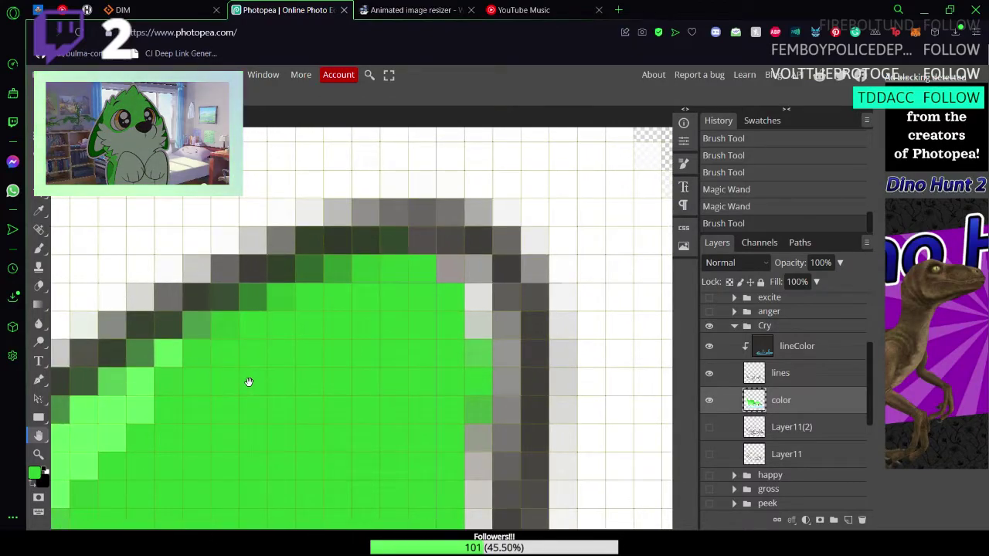
{"action": "key", "text": "b"}
{"action": "left_click_drag", "start_coordinate": [188, 354], "coordinate": [270, 335]}
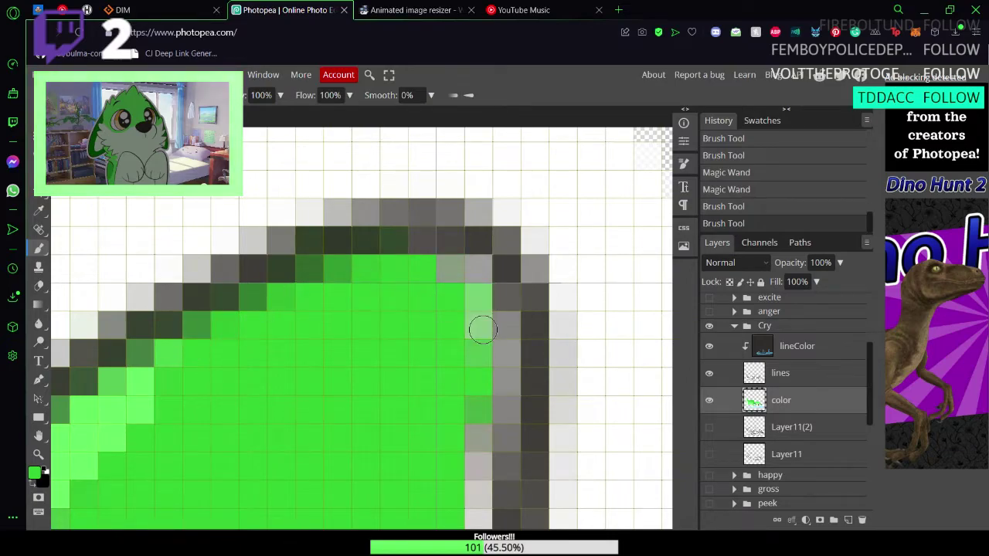
Step: Cover the beige and pale grey pixels inside the rounded tip of the green tuft with the darker green
{"action": "left_click_drag", "start_coordinate": [446, 258], "coordinate": [472, 302]}
{"action": "scroll", "coordinate": [475, 316], "scroll_direction": "down", "scroll_amount": 3}
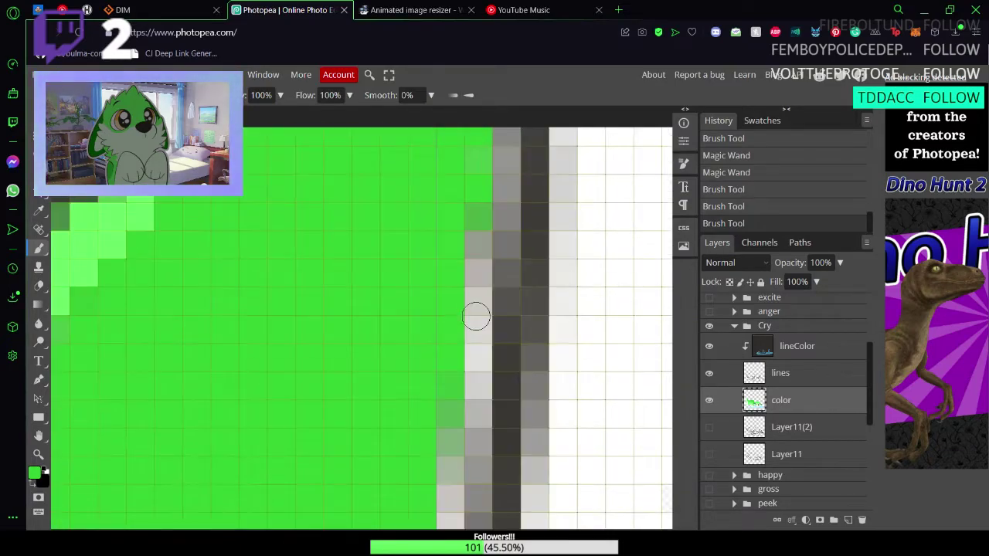
{"action": "scroll", "coordinate": [478, 324], "scroll_direction": "down", "scroll_amount": 3}
{"action": "scroll", "coordinate": [476, 313], "scroll_direction": "up", "scroll_amount": 5}
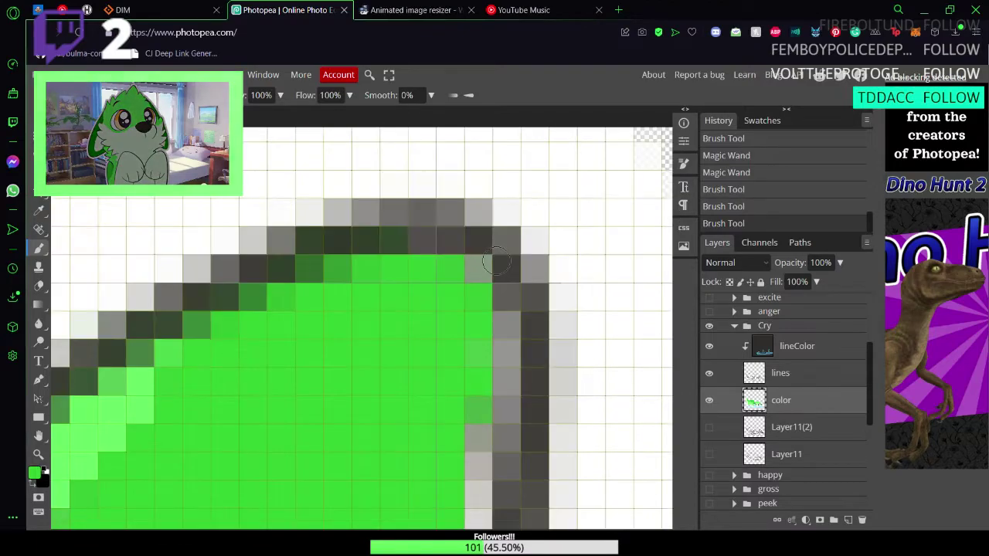
{"action": "scroll", "coordinate": [495, 286], "scroll_direction": "down", "scroll_amount": 2}
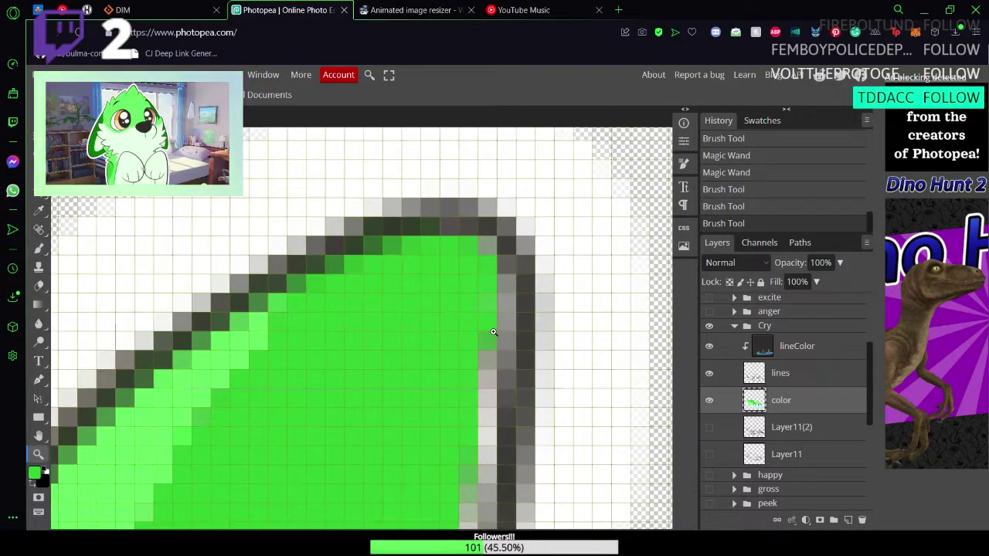
Step: Try to paint the grey pixels beside the rounded tip of the green tail tuft with the darker green
{"action": "left_click_drag", "start_coordinate": [508, 354], "coordinate": [426, 283]}
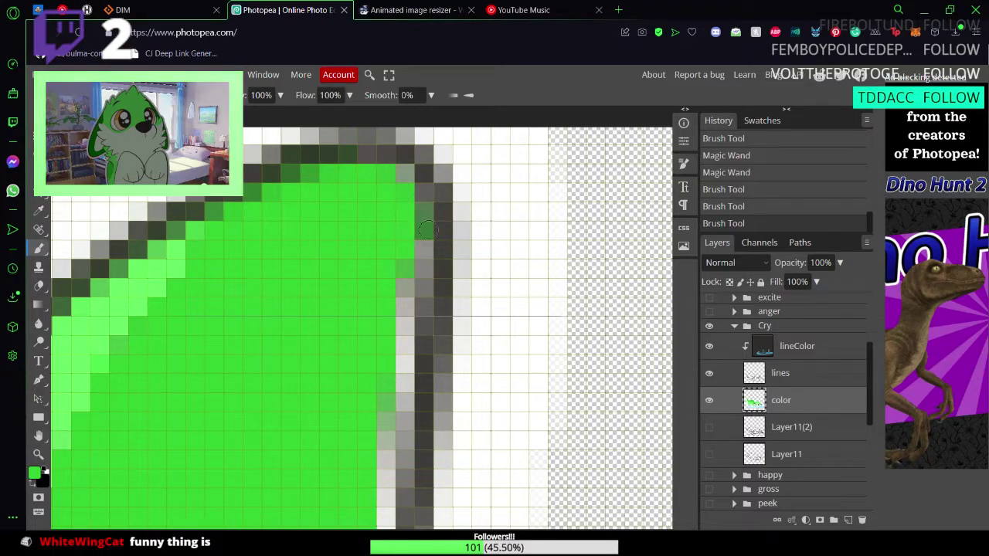
{"action": "mouse_move", "coordinate": [414, 299]}
{"action": "left_mouse_down"}
{"action": "mouse_move", "coordinate": [405, 271]}
{"action": "mouse_move", "coordinate": [408, 387]}
{"action": "mouse_move", "coordinate": [407, 344]}
{"action": "left_mouse_up"}
{"action": "scroll", "coordinate": [438, 294], "scroll_direction": "down", "scroll_amount": 3}
{"action": "scroll", "coordinate": [438, 294], "scroll_direction": "down", "scroll_amount": 2}
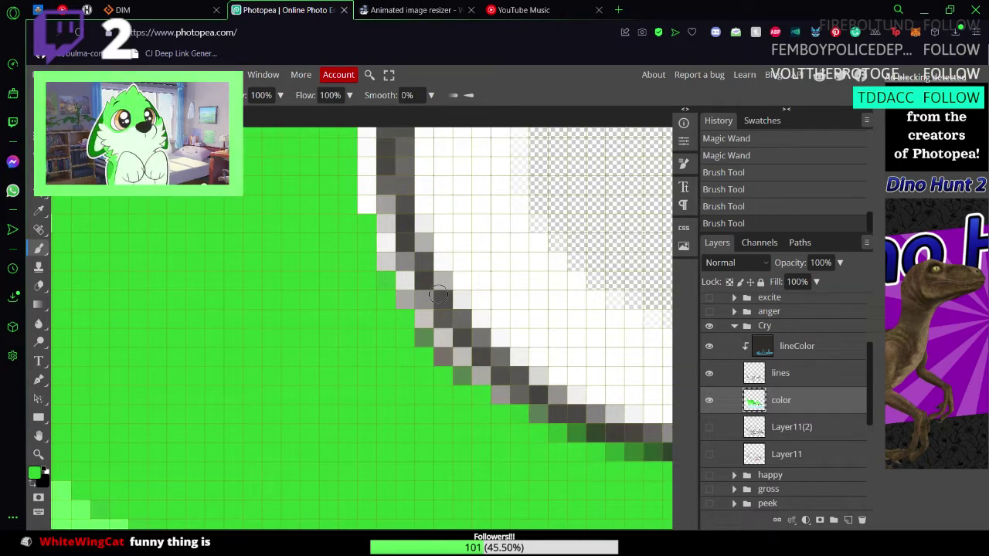
{"action": "scroll", "coordinate": [438, 293], "scroll_direction": "up", "scroll_amount": 3}
{"action": "key", "text": "ctrl+z"}
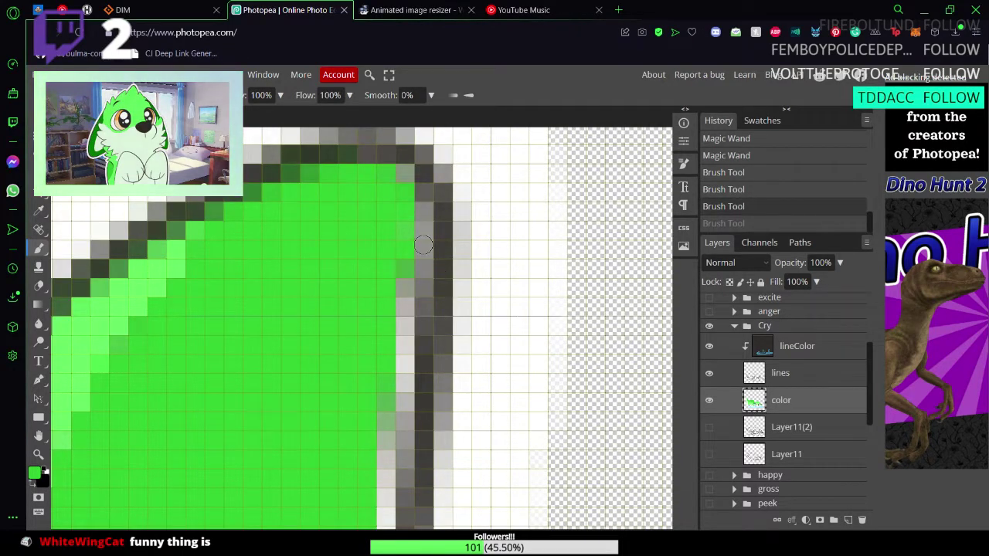
{"action": "key", "text": "ctrl+s"}
Step: Examine the vertical edge below the green tuft's rounded tip for stray grey and beige pixels
{"action": "scroll", "coordinate": [443, 223], "scroll_direction": "down", "scroll_amount": 3}
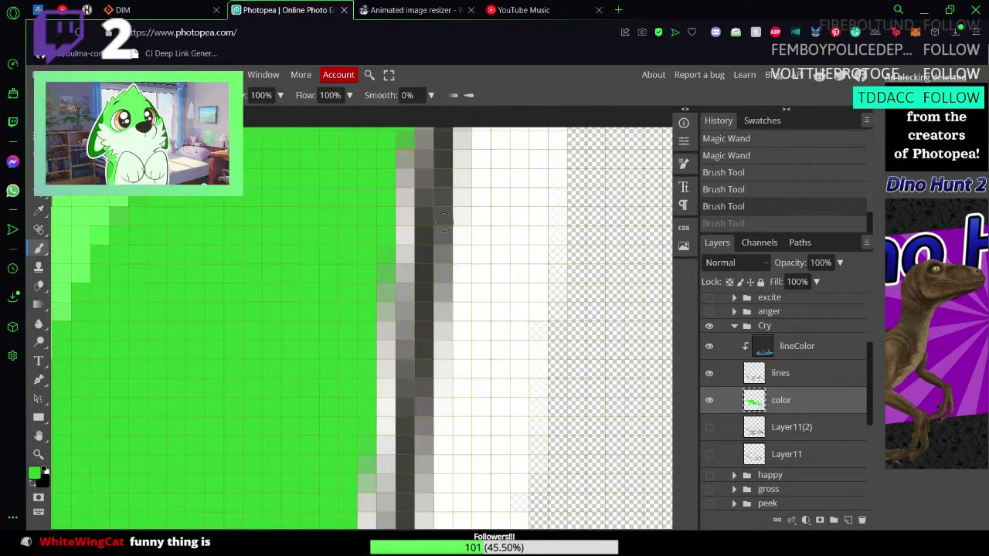
{"action": "scroll", "coordinate": [459, 256], "scroll_direction": "down", "scroll_amount": 2}
{"action": "scroll", "coordinate": [459, 256], "scroll_direction": "up", "scroll_amount": 3}
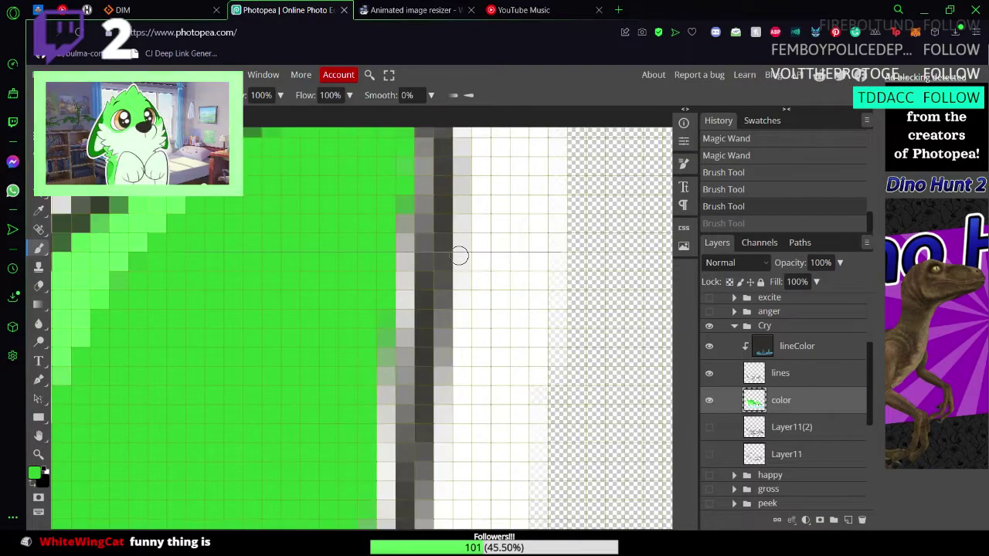
{"action": "scroll", "coordinate": [459, 256], "scroll_direction": "down", "scroll_amount": 2}
{"action": "scroll", "coordinate": [457, 255], "scroll_direction": "up", "scroll_amount": 3}
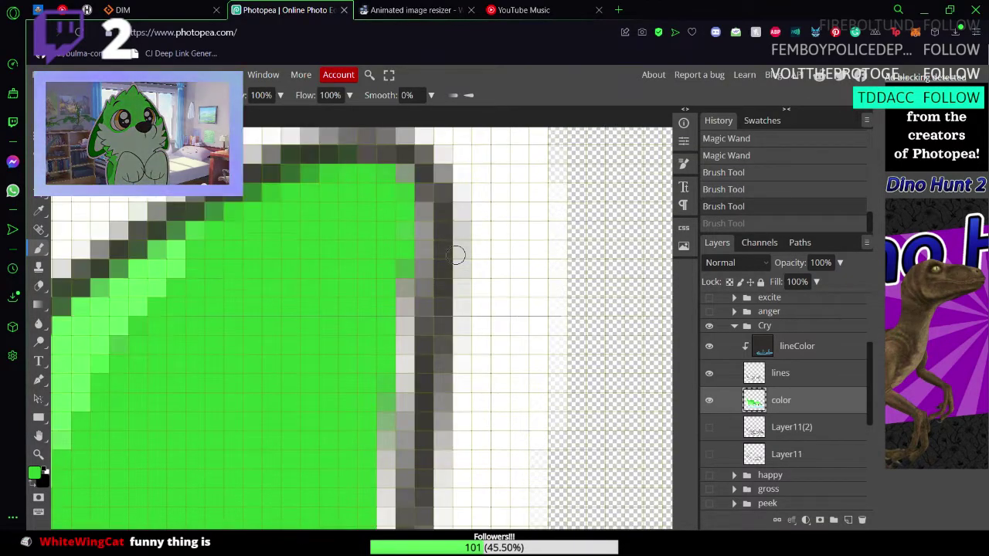
{"action": "scroll", "coordinate": [453, 255], "scroll_direction": "up", "scroll_amount": 2}
{"action": "scroll", "coordinate": [454, 255], "scroll_direction": "down", "scroll_amount": 5}
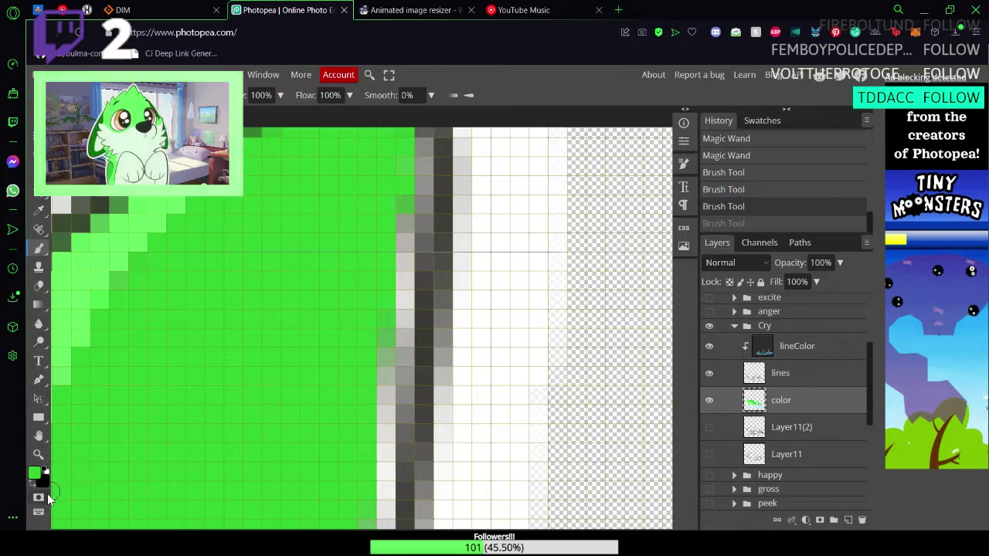
Step: Set the brush colour to E7FFE7 and paint over the beige pixels along the upper part of the tuft's vertical edge
{"action": "left_click", "coordinate": [34, 475]}
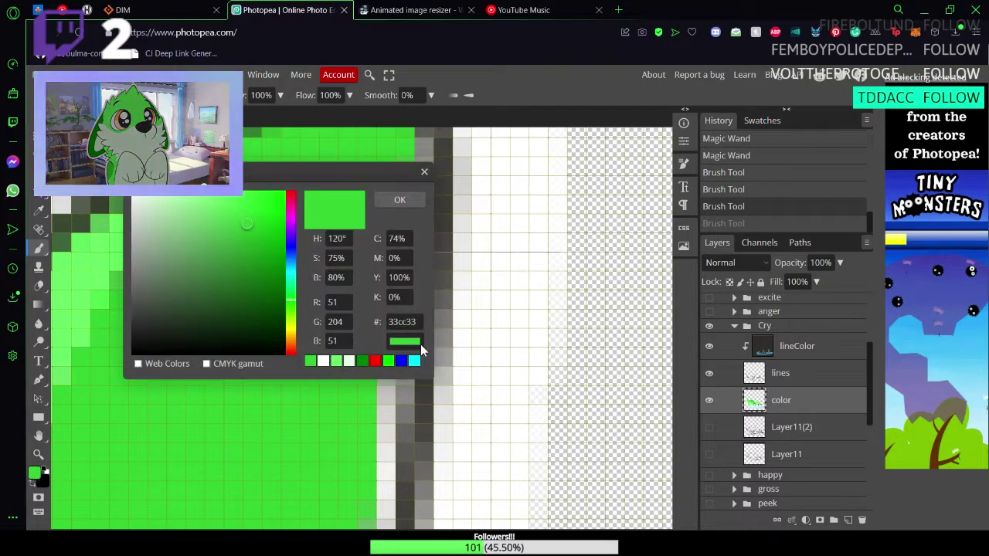
{"action": "type", "text": "E7FFE7"}
{"action": "left_click", "coordinate": [401, 201]}
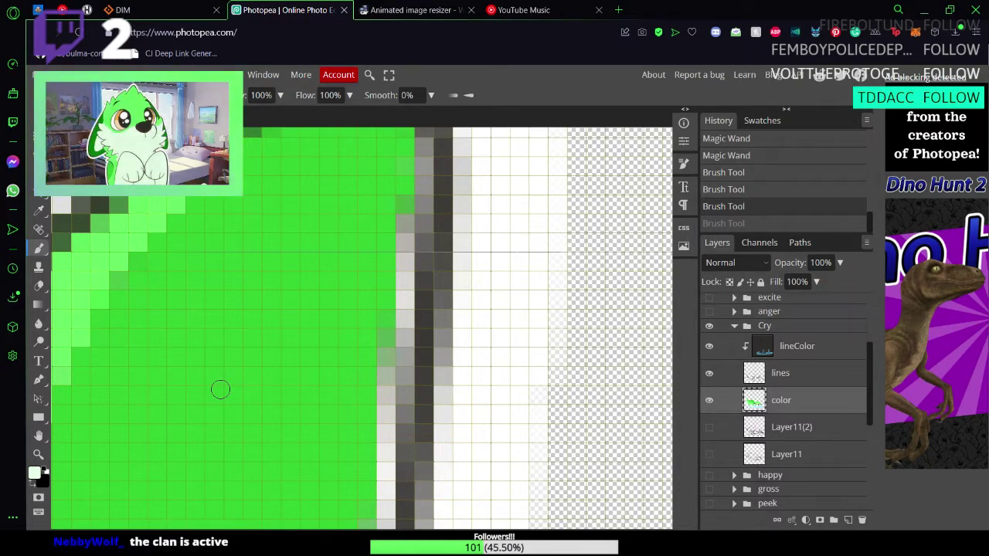
{"action": "scroll", "coordinate": [452, 298], "scroll_direction": "up", "scroll_amount": 1}
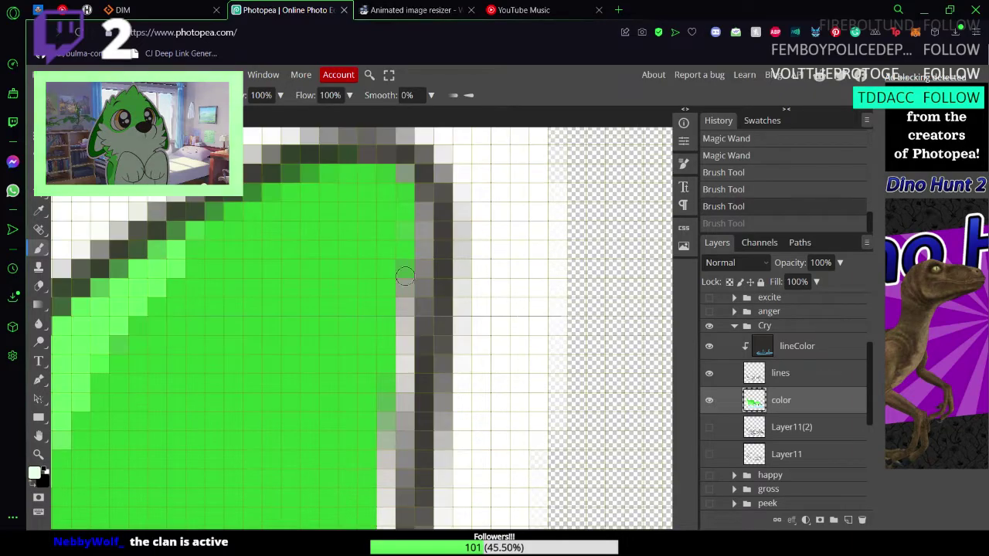
{"action": "key", "text": "ctrl+shift+z"}
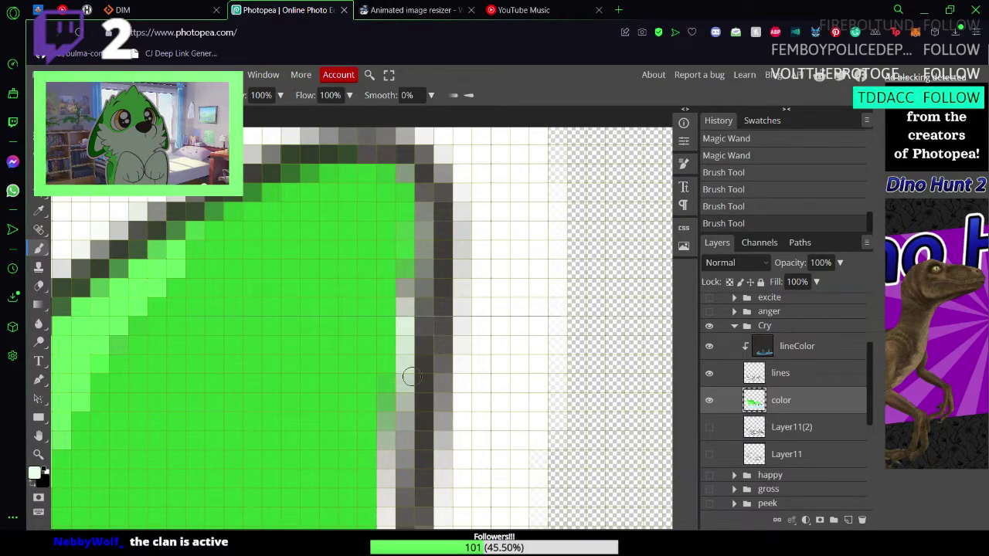
{"action": "left_click_drag", "start_coordinate": [411, 420], "coordinate": [411, 420]}
Step: Paint the pale green over the grey, beige and white pixels down the tuft's lower edge and into its curve
{"action": "scroll", "coordinate": [393, 413], "scroll_direction": "down", "scroll_amount": 7}
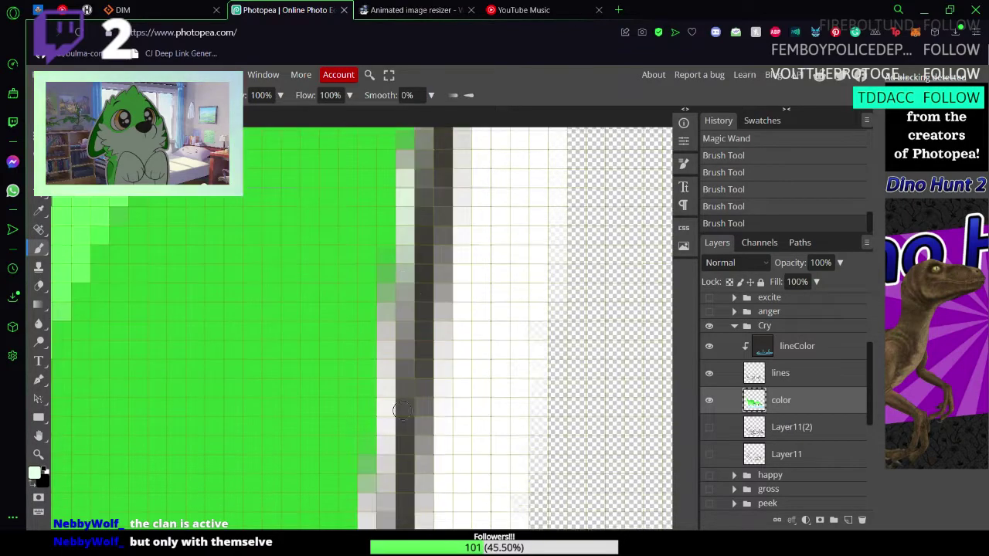
{"action": "left_click_drag", "start_coordinate": [391, 178], "coordinate": [394, 201]}
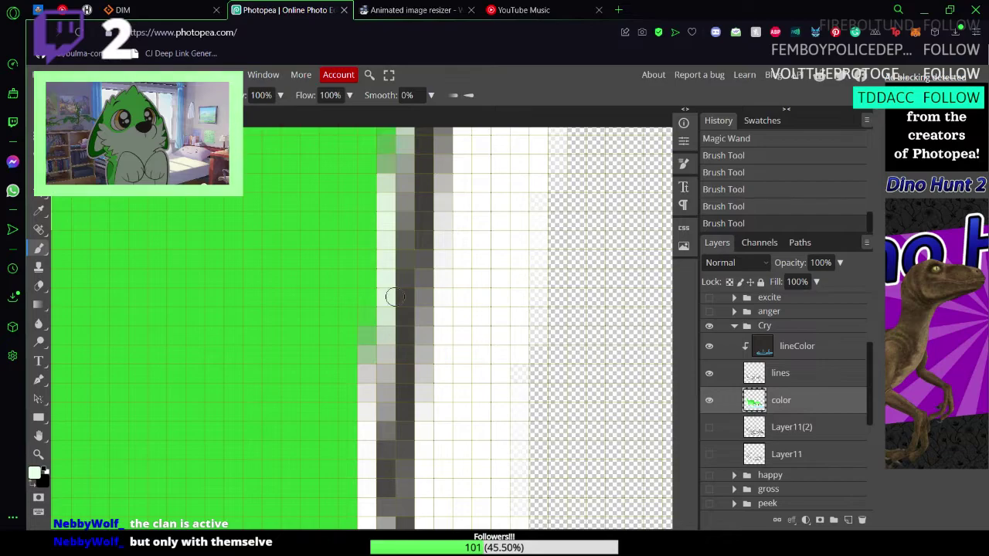
{"action": "left_click_drag", "start_coordinate": [384, 323], "coordinate": [384, 346]}
{"action": "scroll", "coordinate": [386, 373], "scroll_direction": "down", "scroll_amount": 3}
{"action": "scroll", "coordinate": [388, 356], "scroll_direction": "up", "scroll_amount": 1}
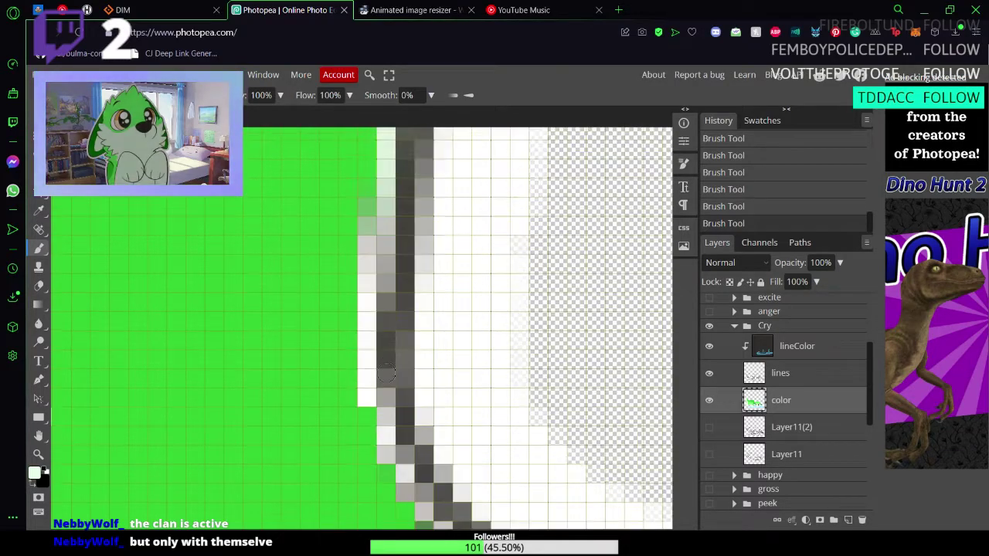
{"action": "mouse_move", "coordinate": [388, 252]}
{"action": "left_mouse_down"}
{"action": "mouse_move", "coordinate": [379, 271]}
{"action": "mouse_move", "coordinate": [371, 258]}
{"action": "mouse_move", "coordinate": [369, 287]}
{"action": "left_mouse_up"}
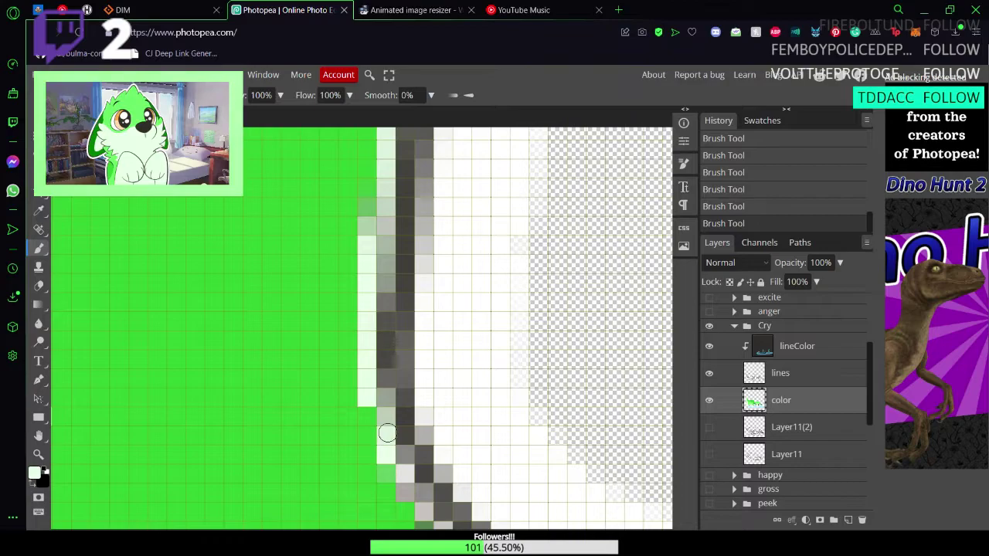
{"action": "scroll", "coordinate": [387, 433], "scroll_direction": "down", "scroll_amount": 3}
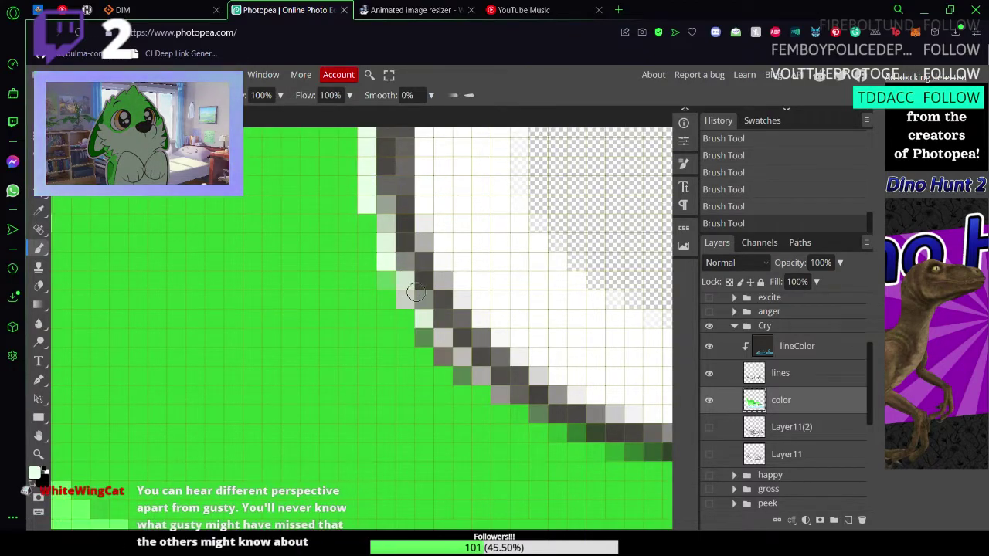
{"action": "left_click_drag", "start_coordinate": [415, 292], "coordinate": [432, 320]}
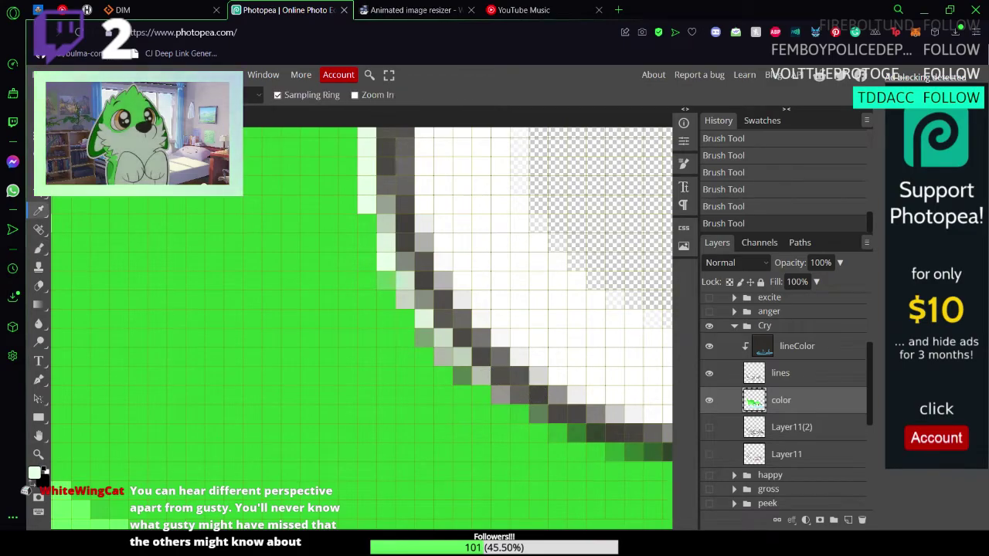
Step: Sample the darker green and paint over the pale and grey pixels along the curved outline at the tuft's base
{"action": "left_click", "coordinate": [456, 417], "text": "alt"}
{"action": "mouse_move", "coordinate": [464, 396]}
{"action": "left_mouse_down"}
{"action": "mouse_move", "coordinate": [462, 351]}
{"action": "mouse_move", "coordinate": [467, 357]}
{"action": "mouse_move", "coordinate": [432, 330]}
{"action": "mouse_move", "coordinate": [461, 377]}
{"action": "mouse_move", "coordinate": [434, 341]}
{"action": "mouse_move", "coordinate": [441, 362]}
{"action": "mouse_move", "coordinate": [470, 378]}
{"action": "mouse_move", "coordinate": [455, 360]}
{"action": "mouse_move", "coordinate": [484, 386]}
{"action": "left_mouse_up"}
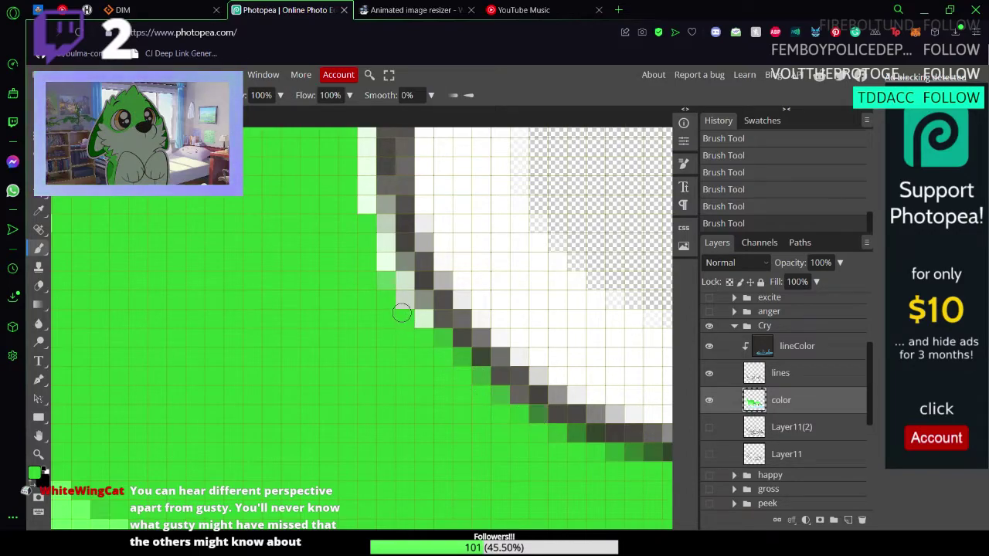
{"action": "mouse_move", "coordinate": [404, 309]}
{"action": "left_mouse_down"}
{"action": "mouse_move", "coordinate": [391, 283]}
{"action": "mouse_move", "coordinate": [427, 321]}
{"action": "mouse_move", "coordinate": [406, 303]}
{"action": "left_mouse_up"}
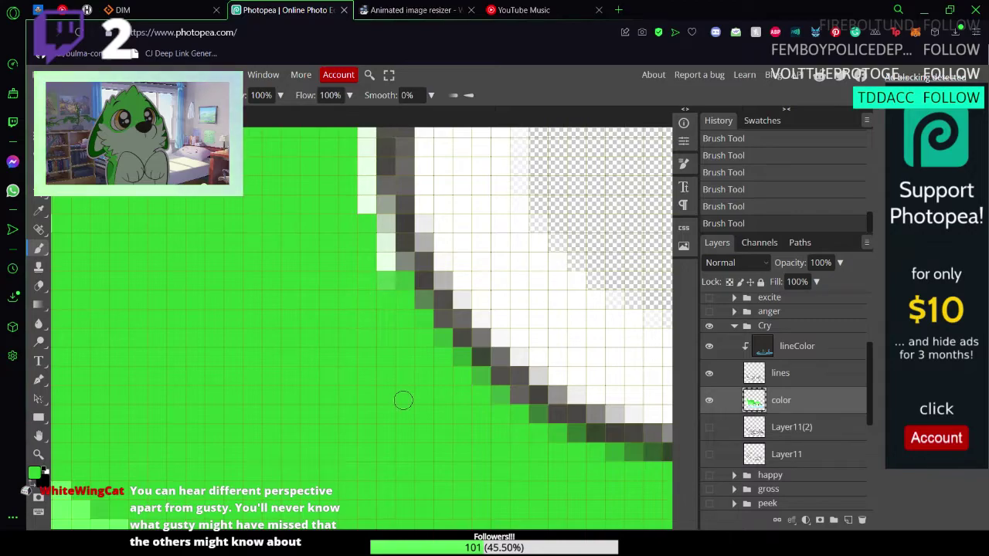
Step: Sample the white border colour and try to paint over the green pixels spilling outside the back's diagonal outline
{"action": "key", "text": "space"}
{"action": "left_click_drag", "start_coordinate": [404, 400], "coordinate": [185, 274]}
{"action": "left_click_drag", "start_coordinate": [464, 337], "coordinate": [263, 317]}
{"action": "left_click_drag", "start_coordinate": [479, 360], "coordinate": [222, 302]}
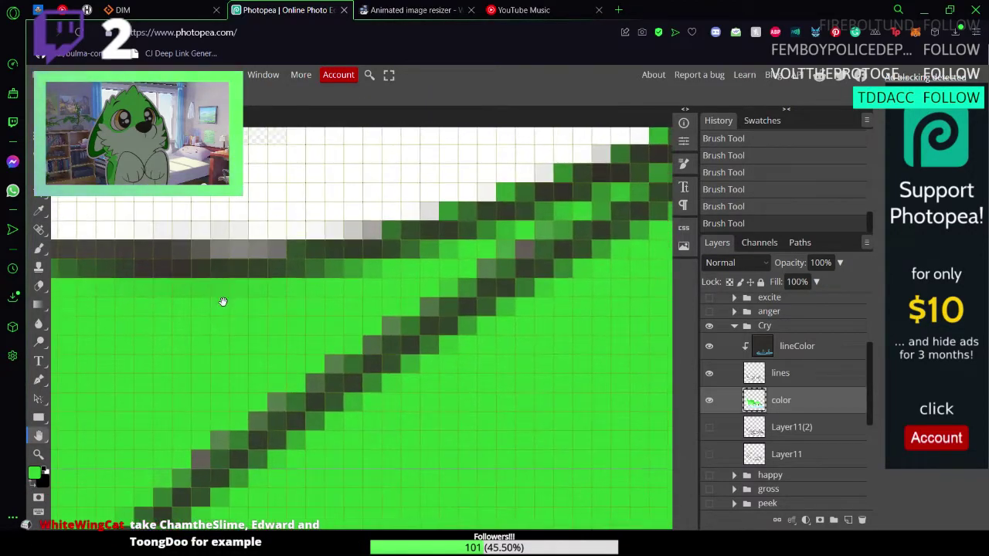
{"action": "left_click_drag", "start_coordinate": [279, 256], "coordinate": [216, 358]}
{"action": "mouse_move", "coordinate": [606, 270]}
{"action": "left_mouse_down"}
{"action": "mouse_move", "coordinate": [280, 385]}
{"action": "mouse_move", "coordinate": [271, 371]}
{"action": "mouse_move", "coordinate": [300, 406]}
{"action": "mouse_move", "coordinate": [299, 394]}
{"action": "left_mouse_up"}
{"action": "left_click", "coordinate": [299, 292], "text": "alt"}
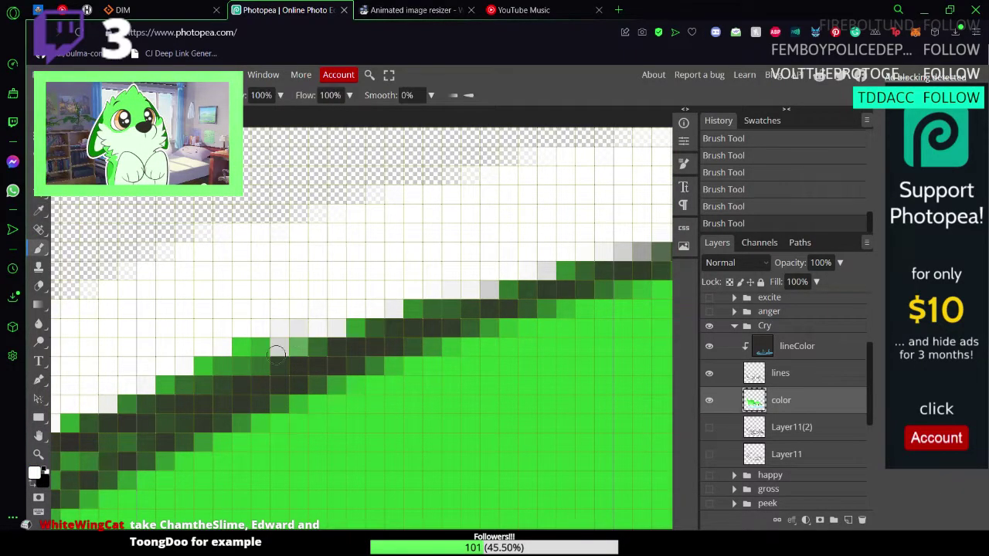
{"action": "left_click_drag", "start_coordinate": [277, 354], "coordinate": [278, 335]}
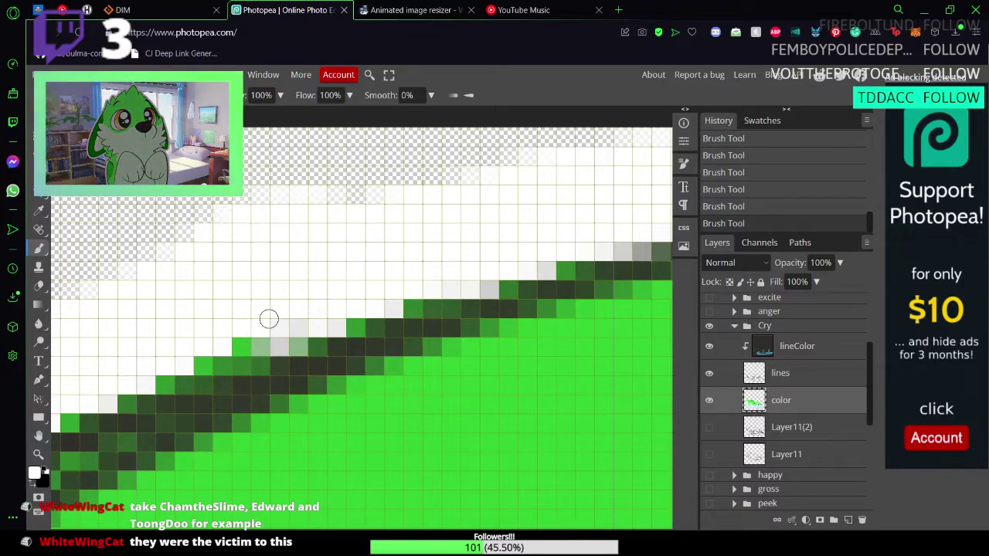
Step: Undo the white brush strokes above the back's diagonal outline
{"action": "key", "text": "ctrl+z"}
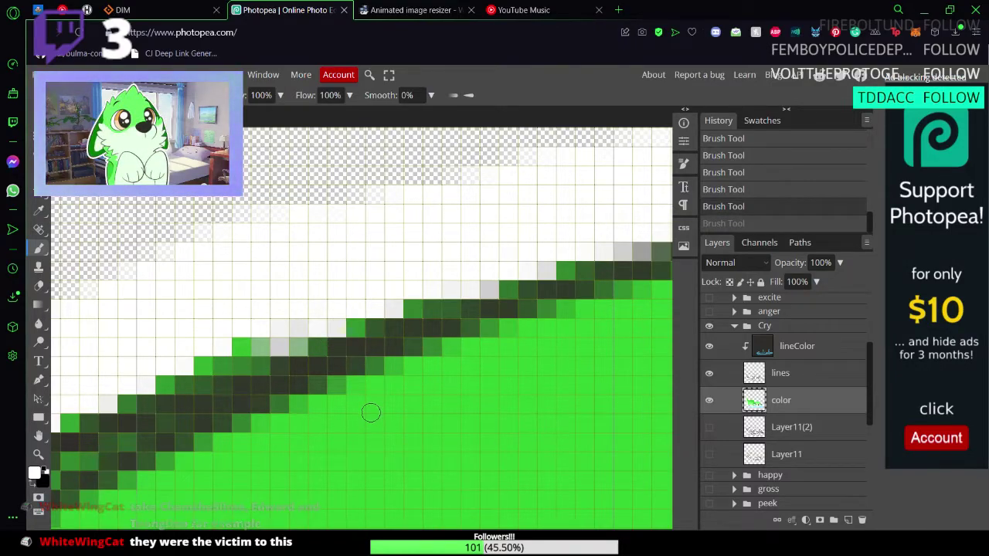
{"action": "key", "text": "ctrl+z"}
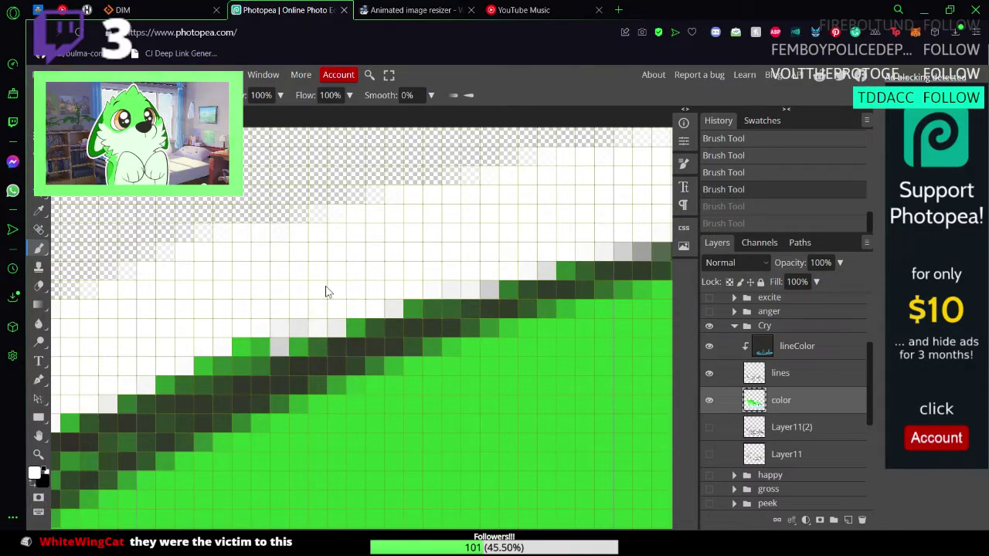
{"action": "key", "text": "ctrl+z"}
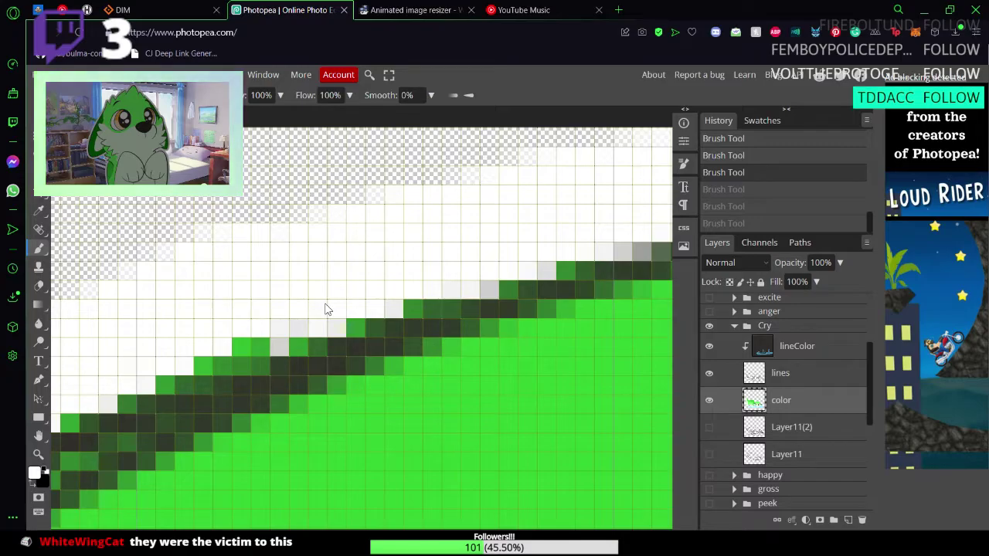
{"action": "key", "text": "ctrl+shift+z"}
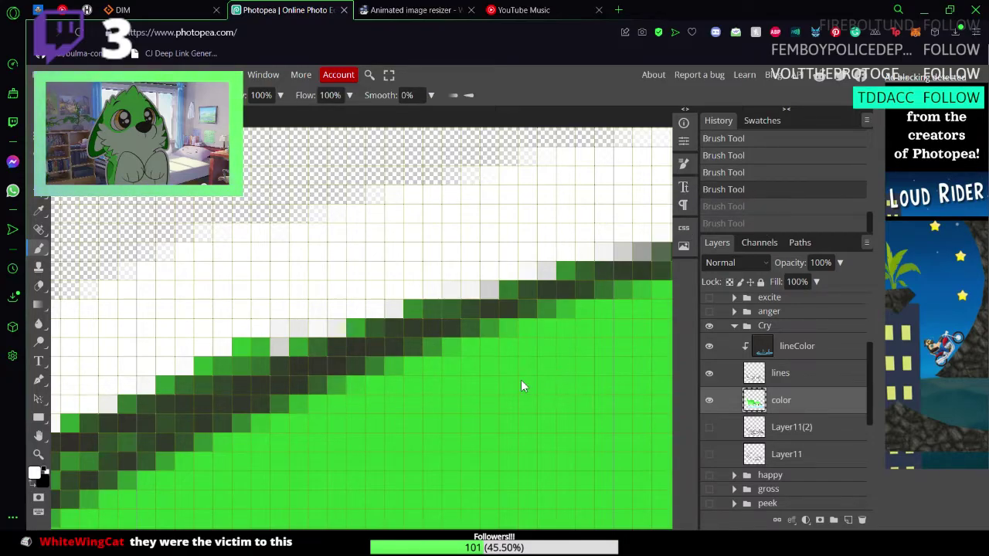
{"action": "key", "text": "ctrl+s"}
Step: Sample the light green and paint over the white and grey pixels inside the pointed hair tuft on the head
{"action": "left_click_drag", "start_coordinate": [491, 406], "coordinate": [436, 401]}
{"action": "scroll", "coordinate": [435, 401], "scroll_direction": "up", "scroll_amount": 8}
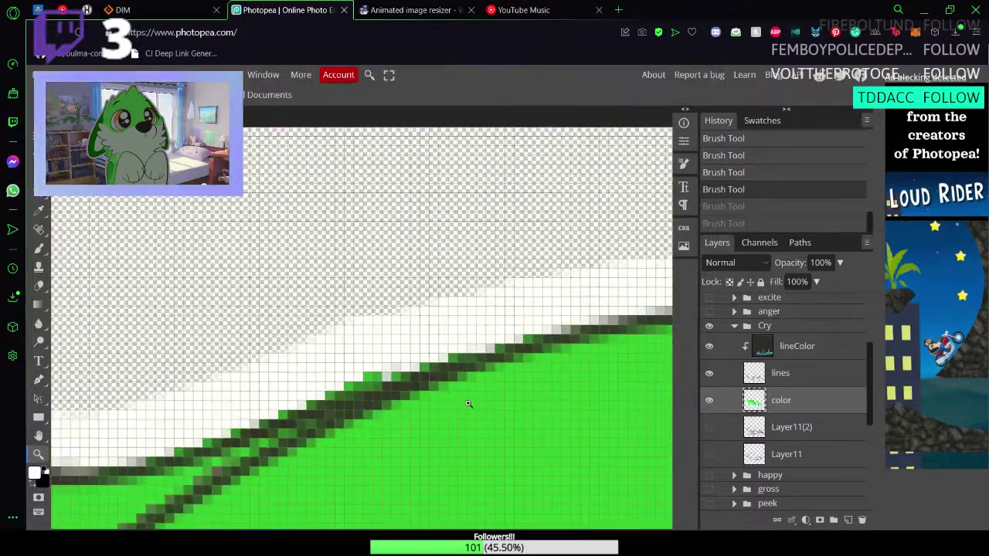
{"action": "scroll", "coordinate": [364, 372], "scroll_direction": "up", "scroll_amount": 4}
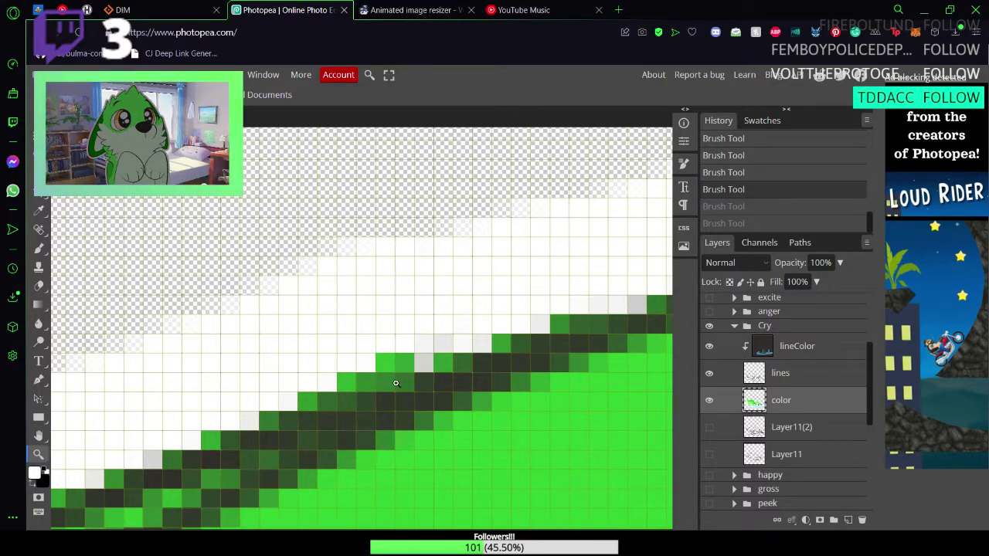
{"action": "scroll", "coordinate": [396, 383], "scroll_direction": "down", "scroll_amount": 10}
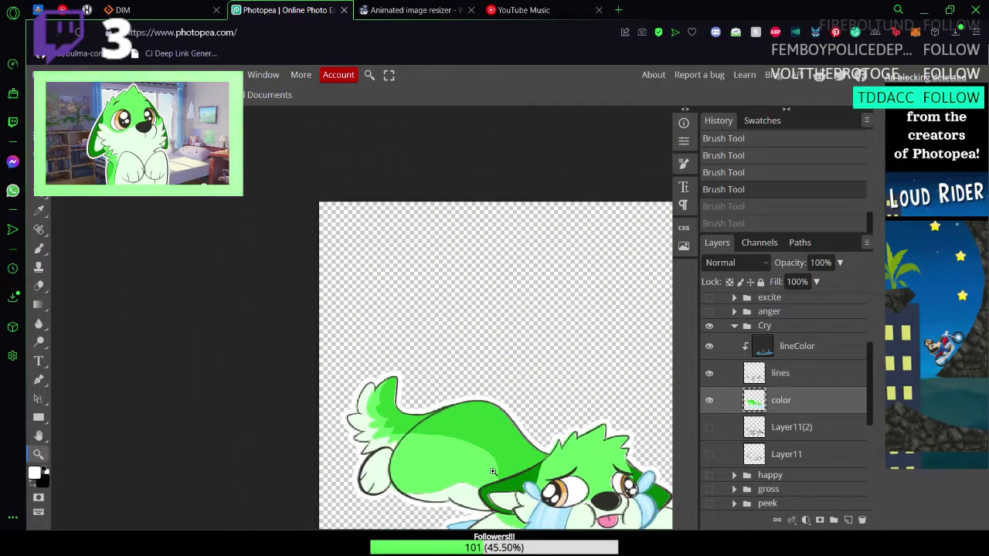
{"action": "left_click_drag", "start_coordinate": [571, 443], "coordinate": [442, 332]}
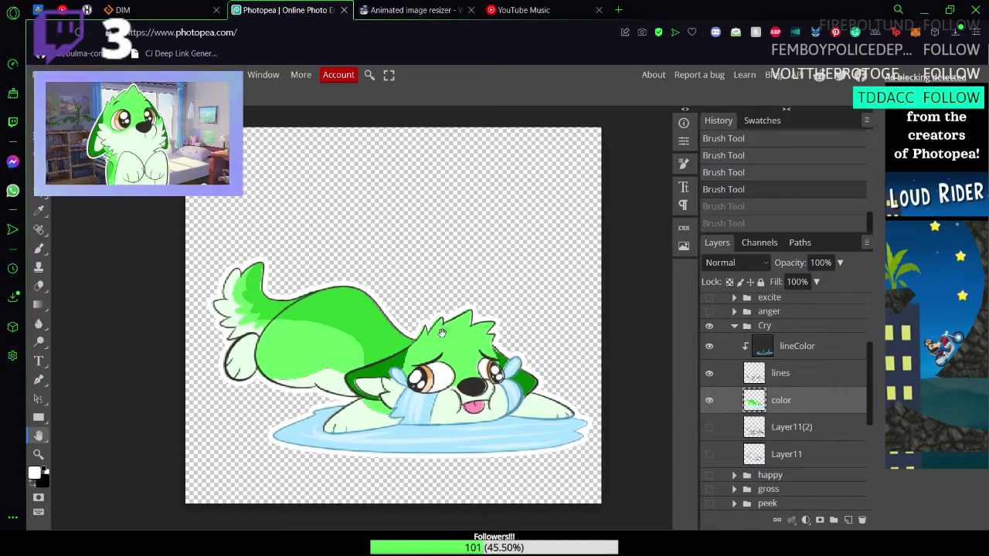
{"action": "scroll", "coordinate": [425, 329], "scroll_direction": "up", "scroll_amount": 10}
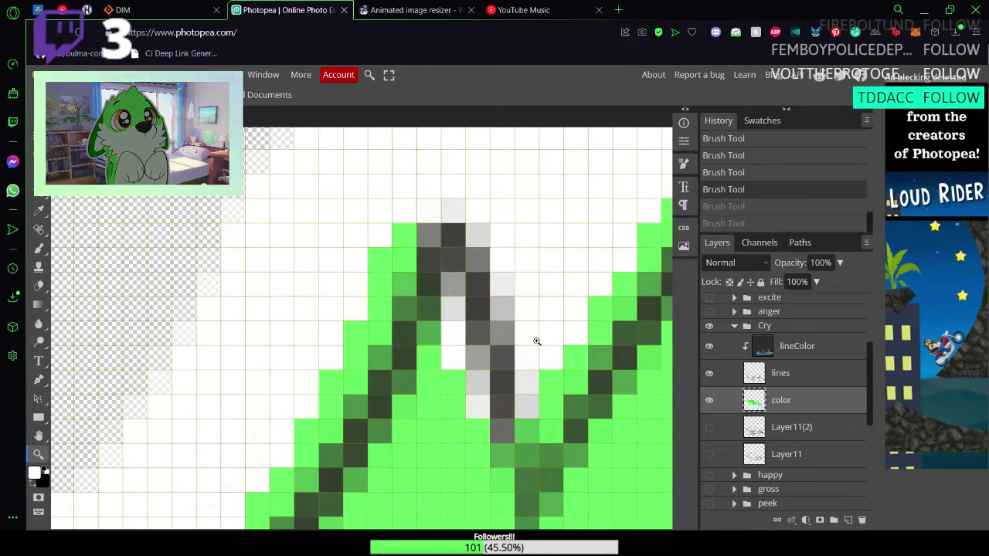
{"action": "left_click_drag", "start_coordinate": [513, 377], "coordinate": [448, 305]}
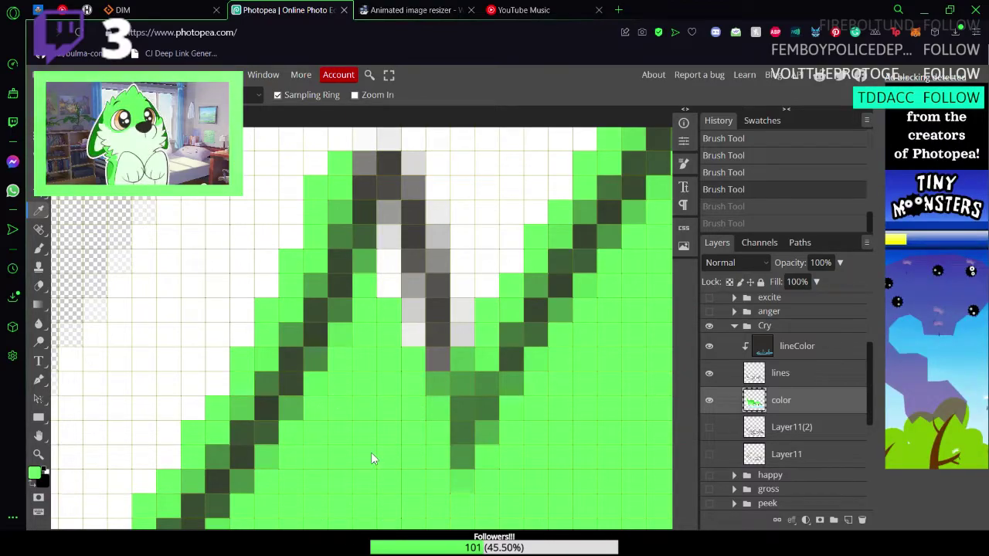
{"action": "key", "text": "b"}
{"action": "left_click", "coordinate": [414, 340]}
{"action": "mouse_move", "coordinate": [391, 277]}
{"action": "left_mouse_down"}
{"action": "mouse_move", "coordinate": [391, 308]}
{"action": "mouse_move", "coordinate": [383, 215]}
{"action": "mouse_move", "coordinate": [379, 254]}
{"action": "mouse_move", "coordinate": [389, 230]}
{"action": "mouse_move", "coordinate": [414, 326]}
{"action": "left_mouse_up"}
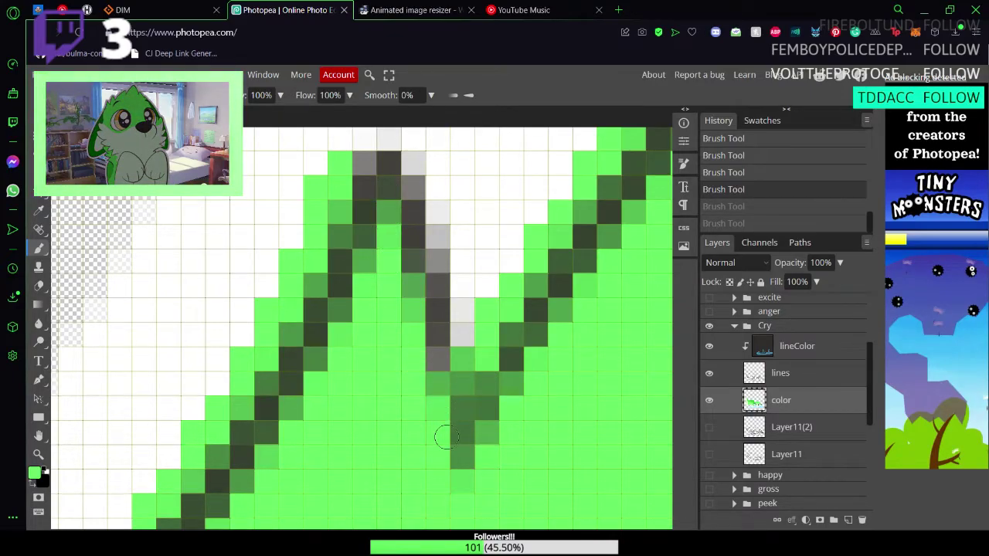
{"action": "key", "text": "ctrl+shift+z"}
{"action": "key", "text": "ctrl+shift+z"}
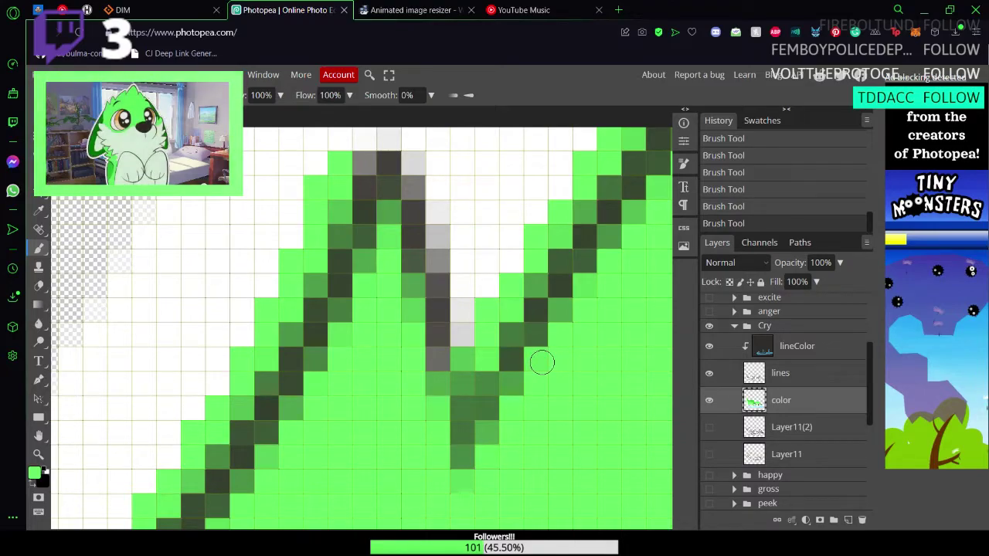
Step: Paint light green over the white and grey pixels inside the steep edge of the next narrow hair tuft
{"action": "left_click_drag", "start_coordinate": [503, 358], "coordinate": [347, 428]}
{"action": "left_click_drag", "start_coordinate": [580, 248], "coordinate": [332, 401]}
{"action": "left_click_drag", "start_coordinate": [435, 316], "coordinate": [378, 414]}
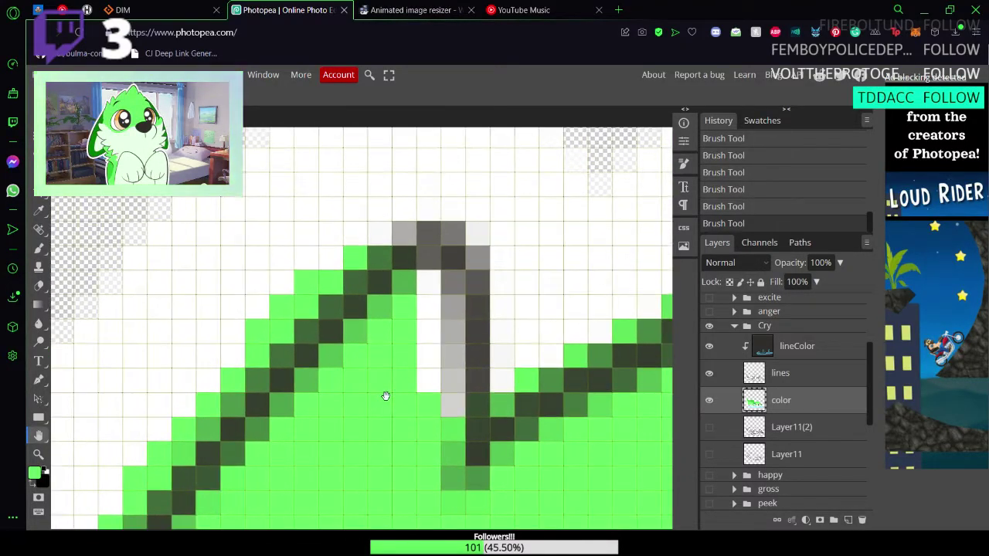
{"action": "mouse_move", "coordinate": [420, 294]}
{"action": "left_mouse_down"}
{"action": "mouse_move", "coordinate": [420, 380]}
{"action": "mouse_move", "coordinate": [427, 283]}
{"action": "mouse_move", "coordinate": [445, 366]}
{"action": "left_mouse_up"}
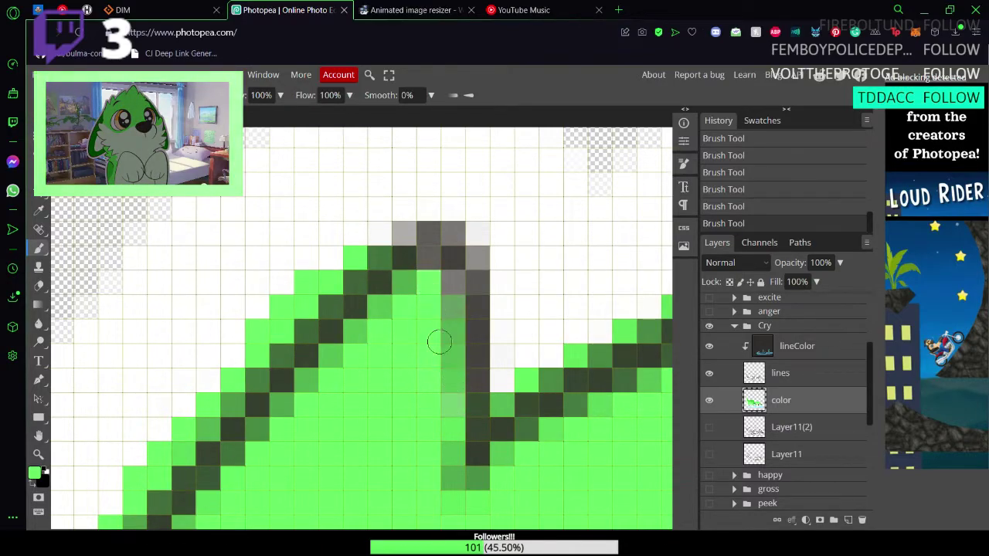
Step: Paint light green over the white and grey pixels inside the tip and upper vertical edge of the following larger tuft
{"action": "key", "text": "space"}
{"action": "left_click_drag", "start_coordinate": [535, 456], "coordinate": [384, 444]}
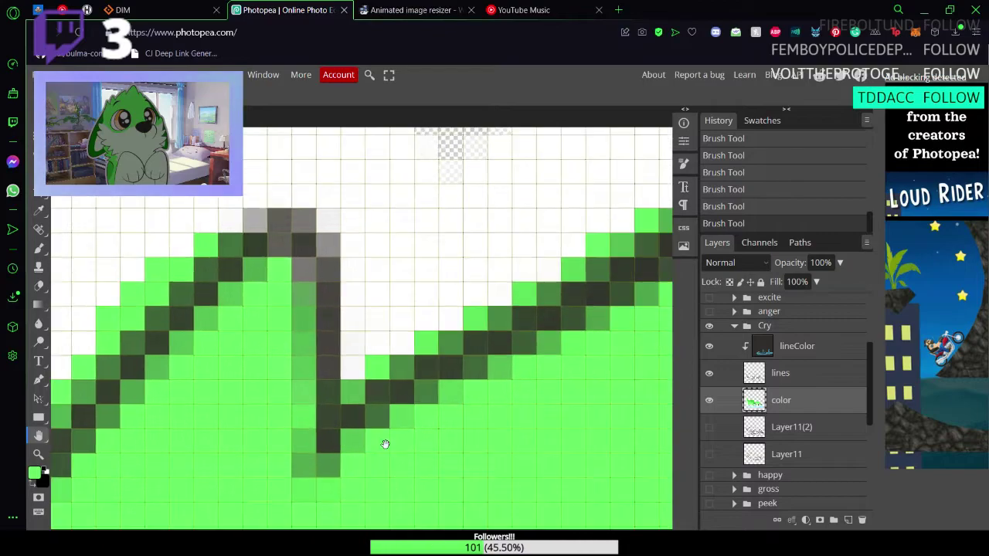
{"action": "left_click_drag", "start_coordinate": [543, 415], "coordinate": [394, 325]}
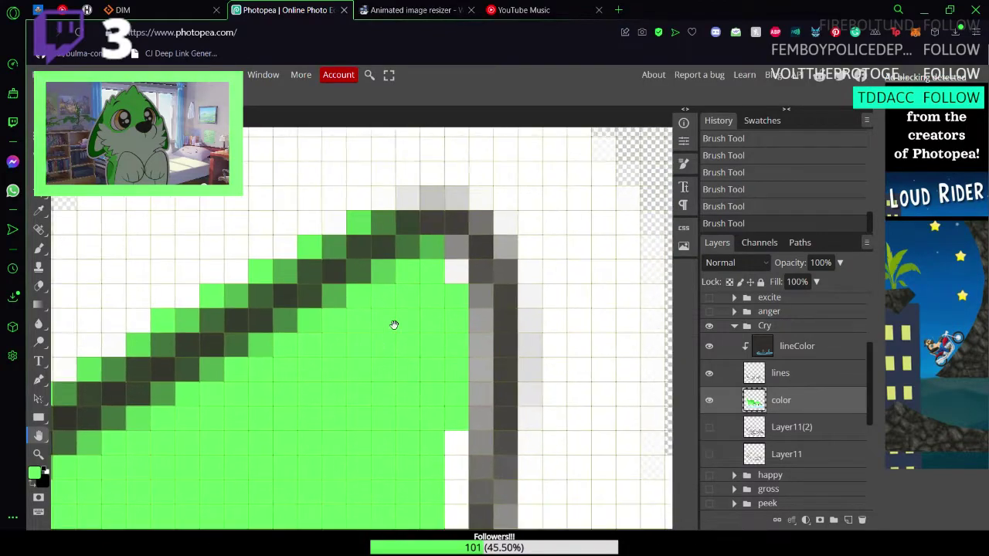
{"action": "key", "text": "b"}
{"action": "scroll", "coordinate": [453, 309], "scroll_direction": "down", "scroll_amount": 3}
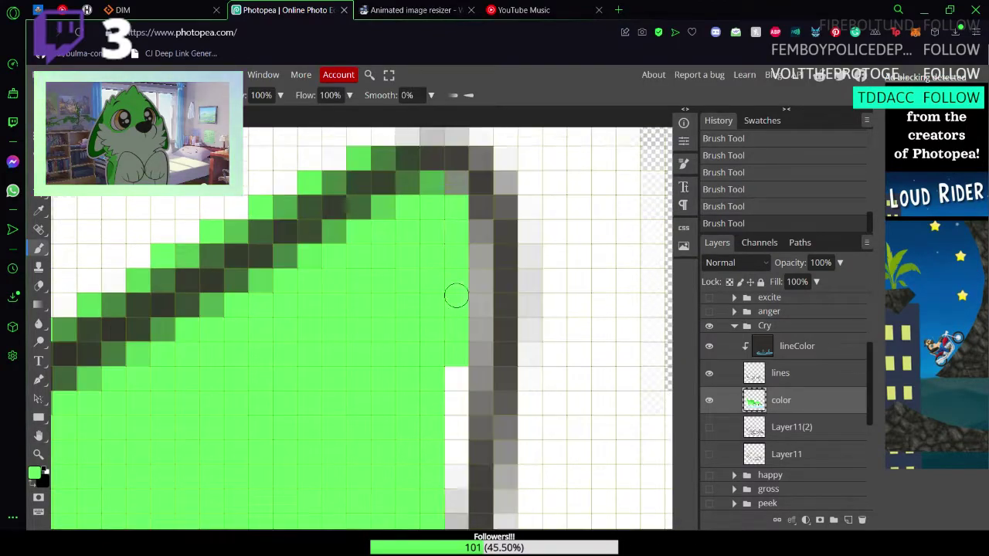
{"action": "scroll", "coordinate": [460, 239], "scroll_direction": "up", "scroll_amount": 1}
{"action": "mouse_move", "coordinate": [462, 258]}
{"action": "left_mouse_down"}
{"action": "mouse_move", "coordinate": [477, 265]}
{"action": "mouse_move", "coordinate": [476, 225]}
{"action": "left_mouse_up"}
{"action": "left_click_drag", "start_coordinate": [474, 279], "coordinate": [467, 368]}
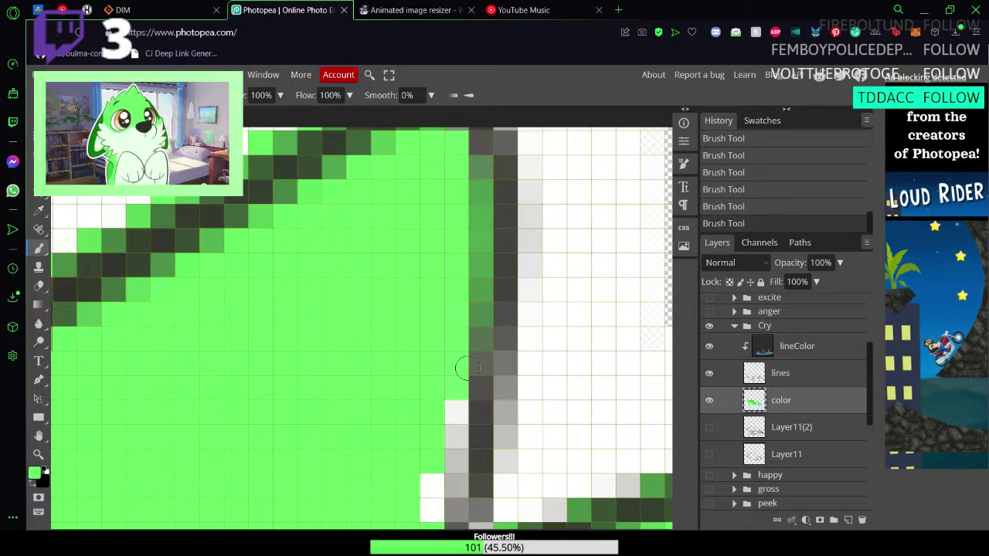
Step: Continue the light green down the same tuft's inner edge, covering the white and grey pixels to its base
{"action": "scroll", "coordinate": [453, 329], "scroll_direction": "down", "scroll_amount": 2}
{"action": "mouse_move", "coordinate": [461, 248]}
{"action": "left_mouse_down"}
{"action": "mouse_move", "coordinate": [436, 353]}
{"action": "mouse_move", "coordinate": [435, 337]}
{"action": "mouse_move", "coordinate": [431, 382]}
{"action": "mouse_move", "coordinate": [456, 346]}
{"action": "mouse_move", "coordinate": [430, 415]}
{"action": "left_mouse_up"}
{"action": "scroll", "coordinate": [431, 415], "scroll_direction": "down", "scroll_amount": 1}
{"action": "left_click_drag", "start_coordinate": [455, 279], "coordinate": [451, 324]}
{"action": "left_click_drag", "start_coordinate": [455, 256], "coordinate": [438, 385]}
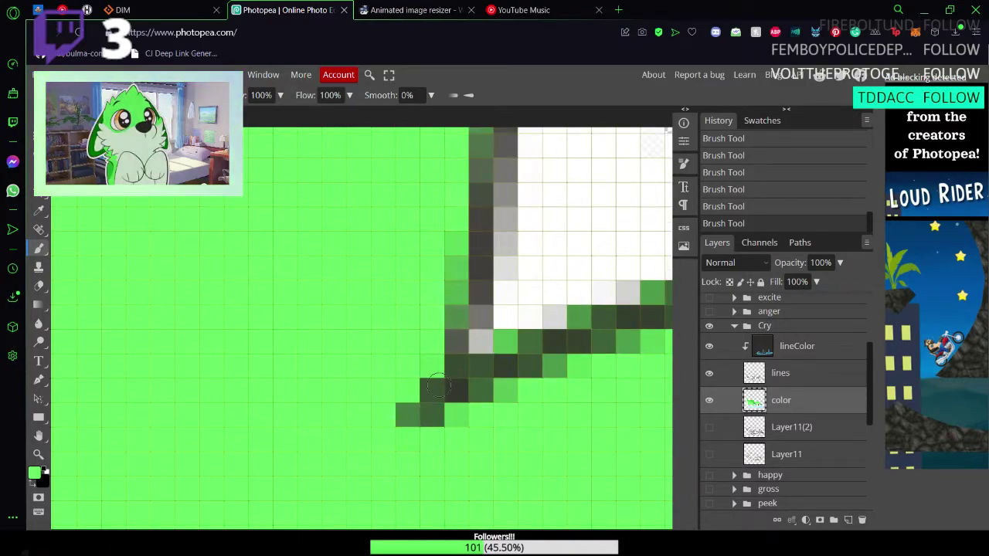
Step: Paint light green over the pale and grey pixels inside the wide flat-topped tuft's tip and along its lower diagonal edge
{"action": "key", "text": "space"}
{"action": "left_click_drag", "start_coordinate": [412, 419], "coordinate": [87, 444]}
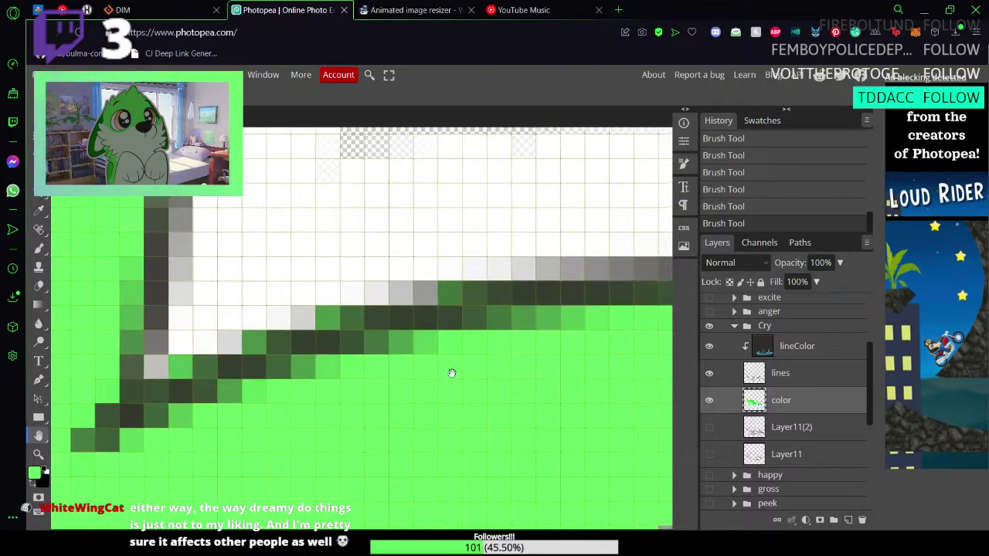
{"action": "left_click_drag", "start_coordinate": [452, 373], "coordinate": [112, 393]}
{"action": "mouse_move", "coordinate": [272, 415]}
{"action": "left_mouse_down"}
{"action": "mouse_move", "coordinate": [287, 384]}
{"action": "mouse_move", "coordinate": [275, 373]}
{"action": "left_mouse_up"}
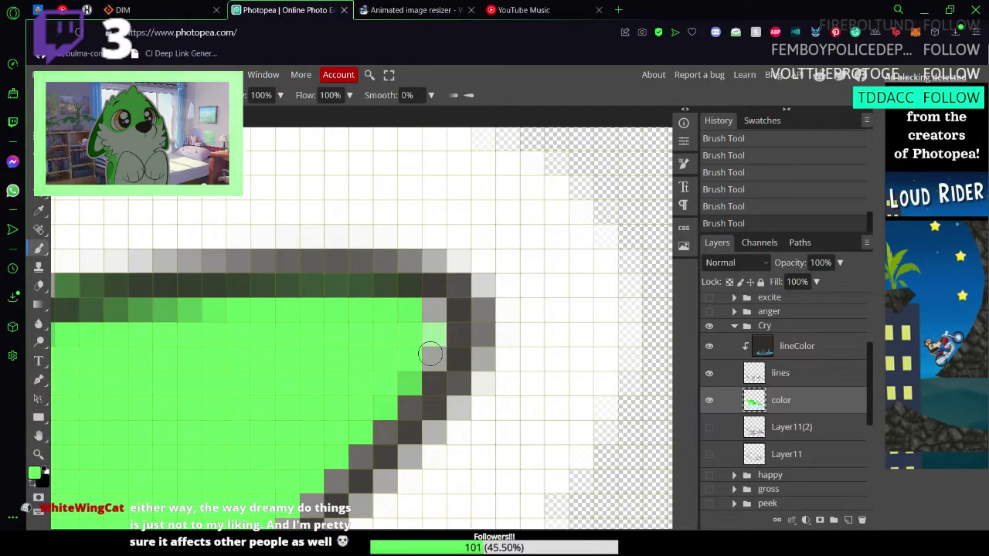
{"action": "left_click_drag", "start_coordinate": [425, 337], "coordinate": [433, 361]}
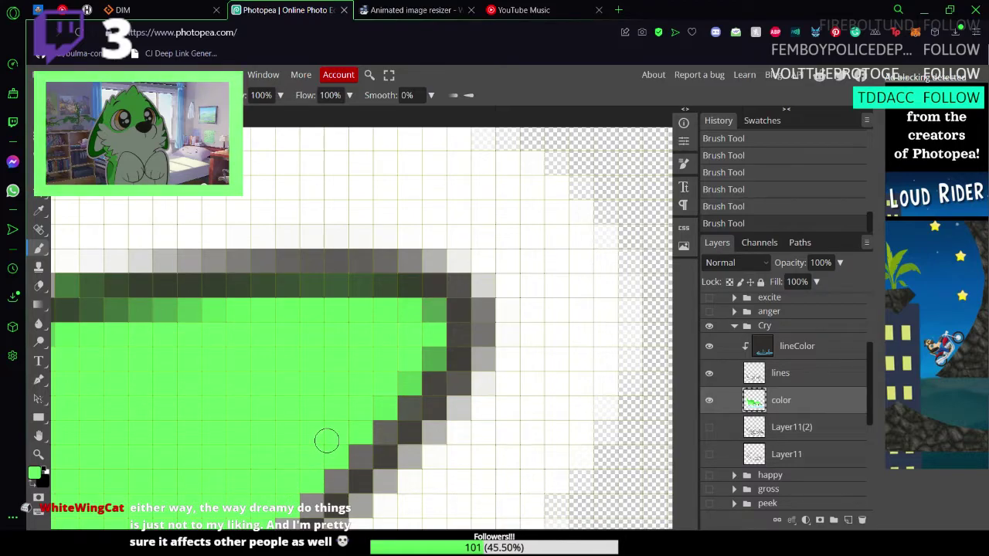
{"action": "mouse_move", "coordinate": [328, 438]}
{"action": "left_mouse_down"}
{"action": "mouse_move", "coordinate": [443, 265]}
{"action": "mouse_move", "coordinate": [451, 277]}
{"action": "mouse_move", "coordinate": [504, 222]}
{"action": "left_mouse_up"}
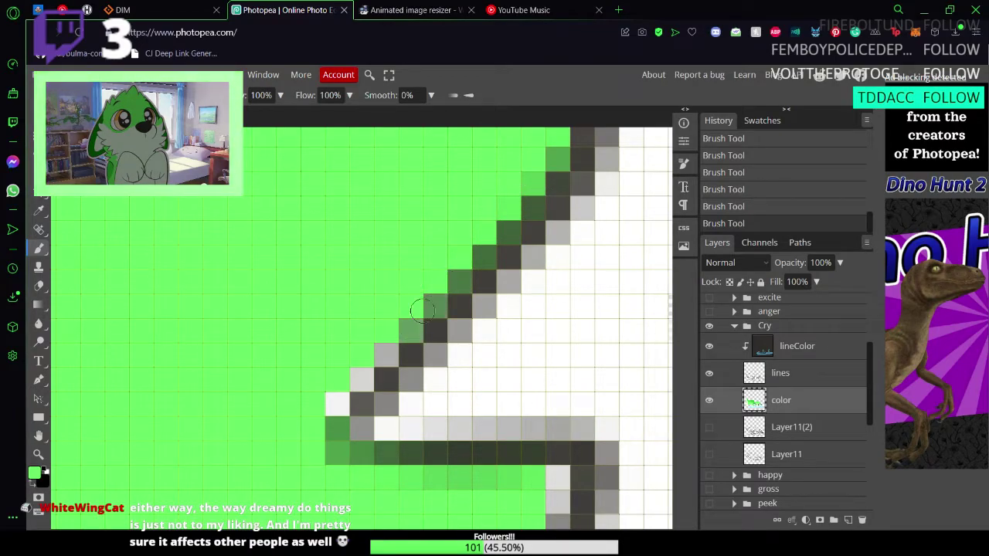
{"action": "mouse_move", "coordinate": [390, 346]}
{"action": "left_mouse_down"}
{"action": "mouse_move", "coordinate": [356, 371]}
{"action": "mouse_move", "coordinate": [364, 358]}
{"action": "mouse_move", "coordinate": [322, 407]}
{"action": "mouse_move", "coordinate": [360, 379]}
{"action": "left_mouse_up"}
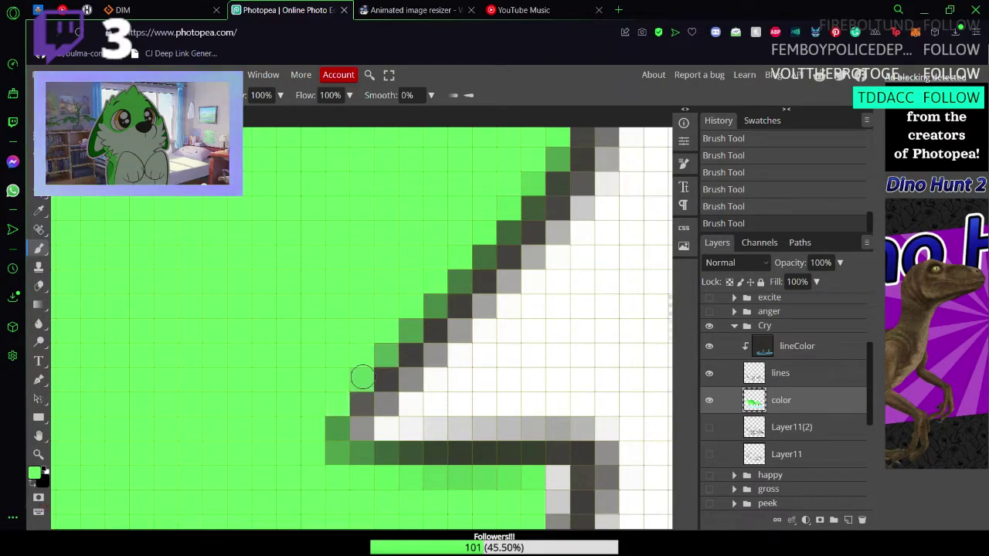
Step: Paint light green over the white and grey pixels inside the next tuft's corner, down its slanted edge and around its base
{"action": "scroll", "coordinate": [348, 371], "scroll_direction": "down", "scroll_amount": 3}
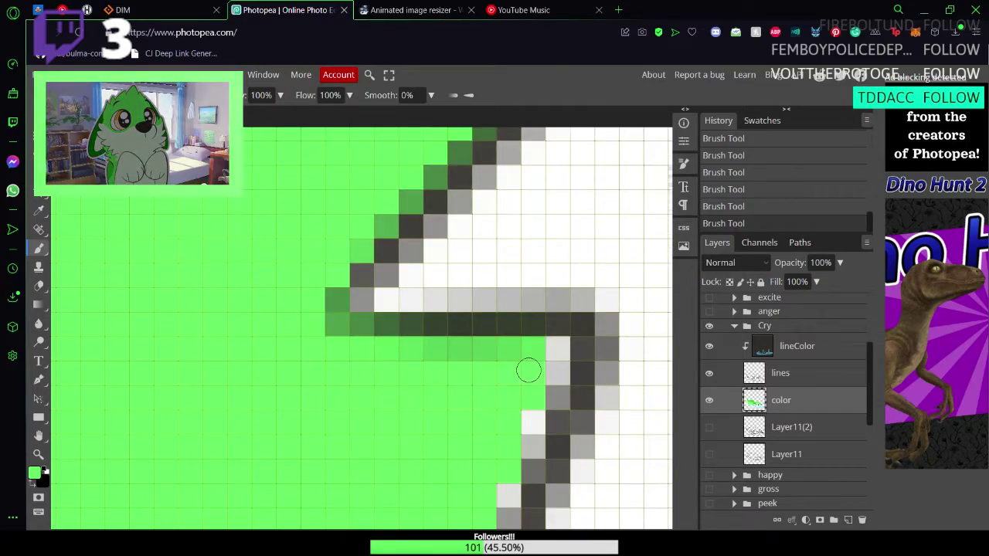
{"action": "scroll", "coordinate": [528, 371], "scroll_direction": "down", "scroll_amount": 2}
{"action": "left_click_drag", "start_coordinate": [550, 333], "coordinate": [550, 288]}
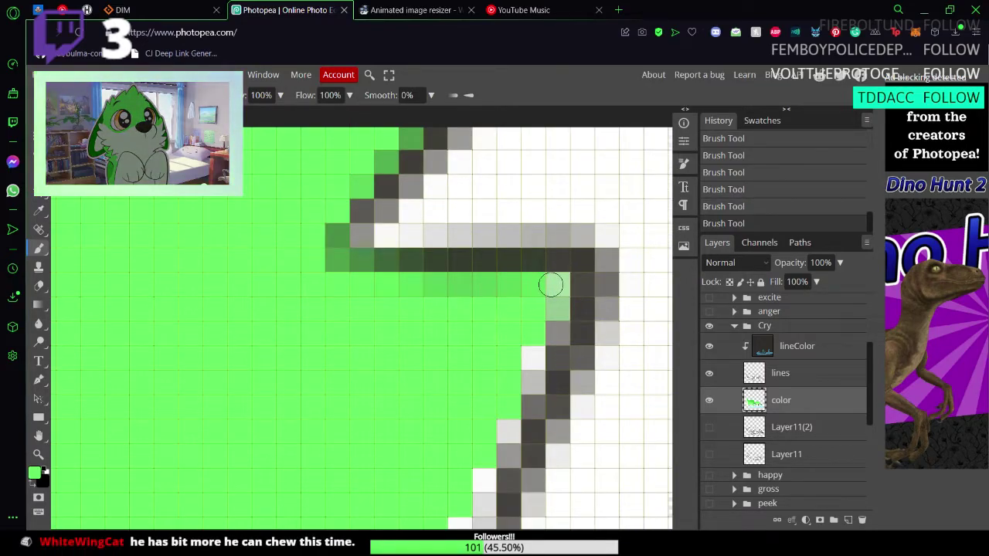
{"action": "left_click_drag", "start_coordinate": [552, 327], "coordinate": [518, 396]}
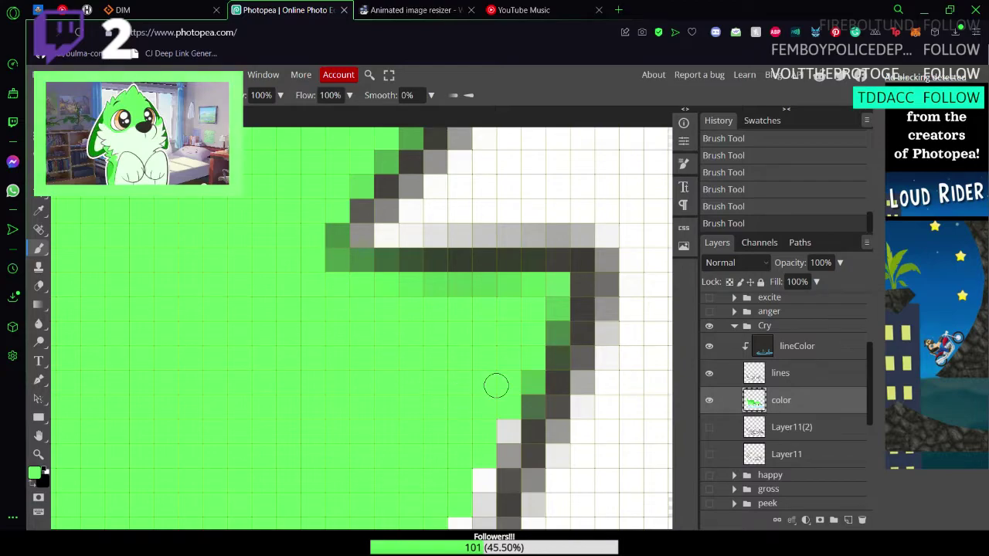
{"action": "scroll", "coordinate": [496, 386], "scroll_direction": "down", "scroll_amount": 1}
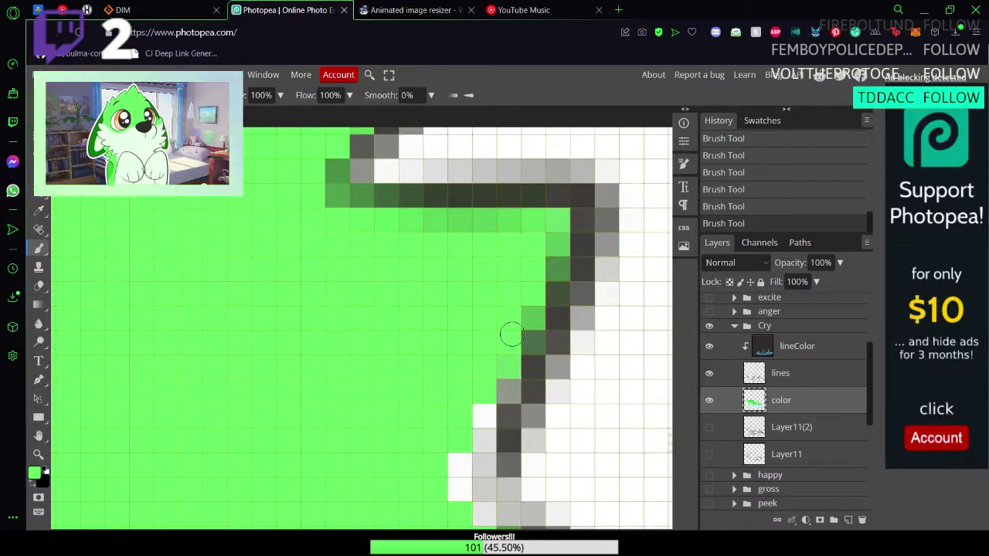
{"action": "scroll", "coordinate": [511, 334], "scroll_direction": "down", "scroll_amount": 1}
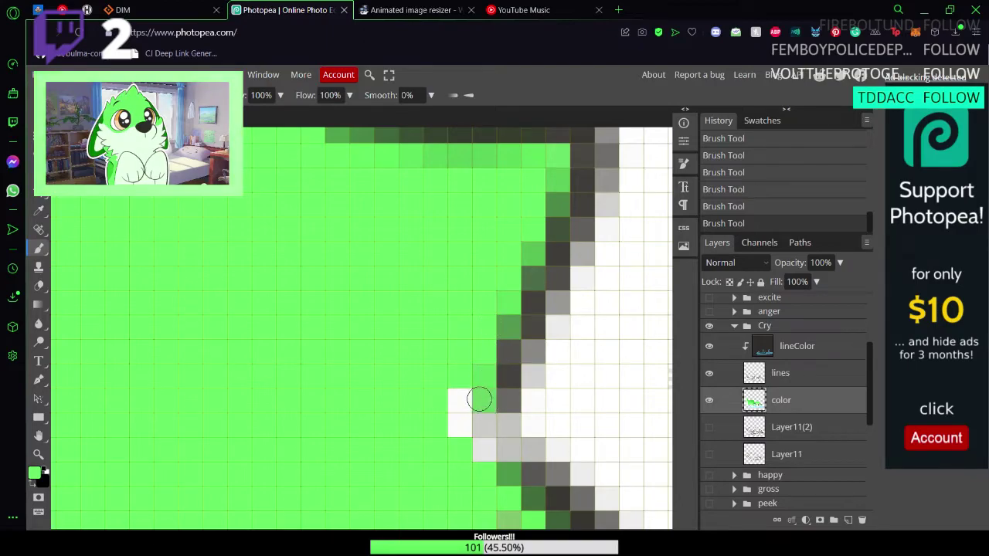
{"action": "mouse_move", "coordinate": [479, 399]}
{"action": "left_mouse_down"}
{"action": "mouse_move", "coordinate": [467, 370]}
{"action": "mouse_move", "coordinate": [455, 459]}
{"action": "mouse_move", "coordinate": [474, 418]}
{"action": "mouse_move", "coordinate": [513, 465]}
{"action": "mouse_move", "coordinate": [496, 429]}
{"action": "mouse_move", "coordinate": [516, 468]}
{"action": "left_mouse_up"}
{"action": "scroll", "coordinate": [468, 420], "scroll_direction": "down", "scroll_amount": 2}
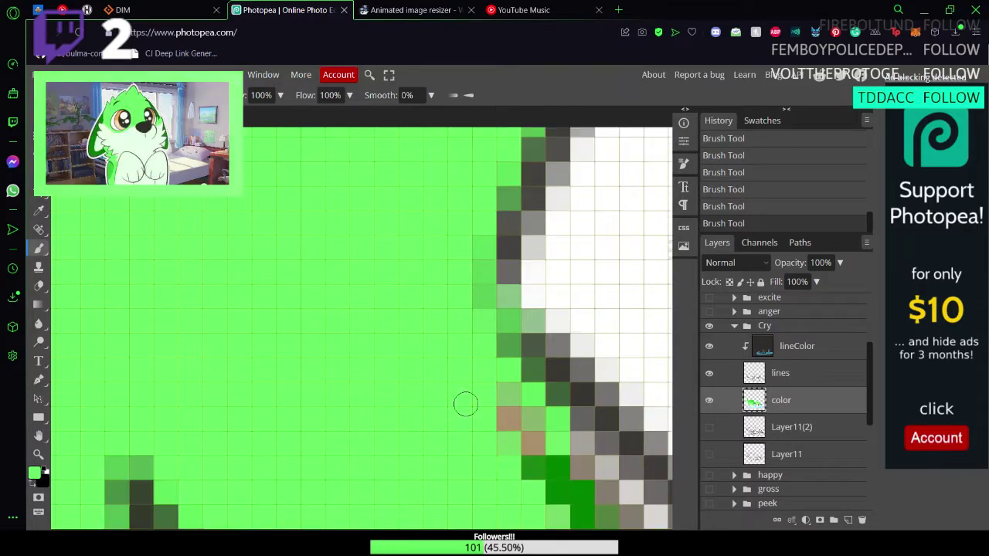
Step: Paint light green over the brownish and pale pixels just above the tip of the dark green patch
{"action": "scroll", "coordinate": [490, 365], "scroll_direction": "down", "scroll_amount": 2}
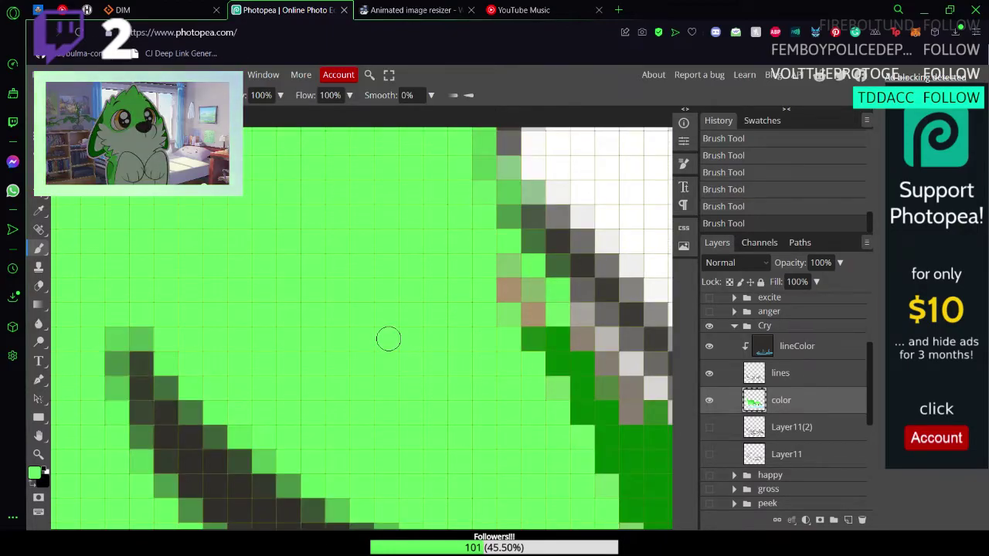
{"action": "key", "text": "z"}
{"action": "left_click_drag", "start_coordinate": [473, 326], "coordinate": [390, 331]}
{"action": "key", "text": "h"}
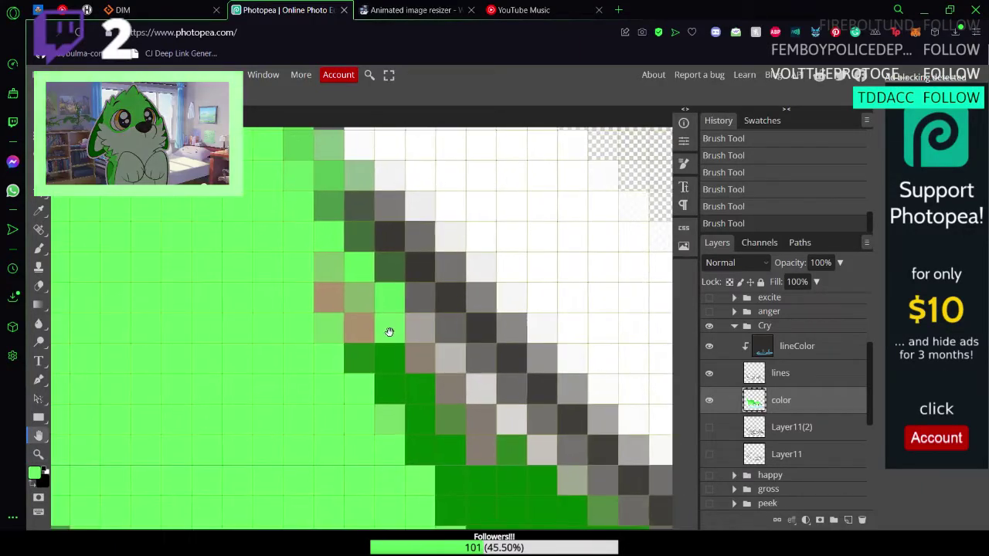
{"action": "key", "text": "b"}
{"action": "mouse_move", "coordinate": [326, 284]}
{"action": "left_mouse_down"}
{"action": "mouse_move", "coordinate": [309, 248]}
{"action": "mouse_move", "coordinate": [353, 337]}
{"action": "mouse_move", "coordinate": [341, 308]}
{"action": "left_mouse_up"}
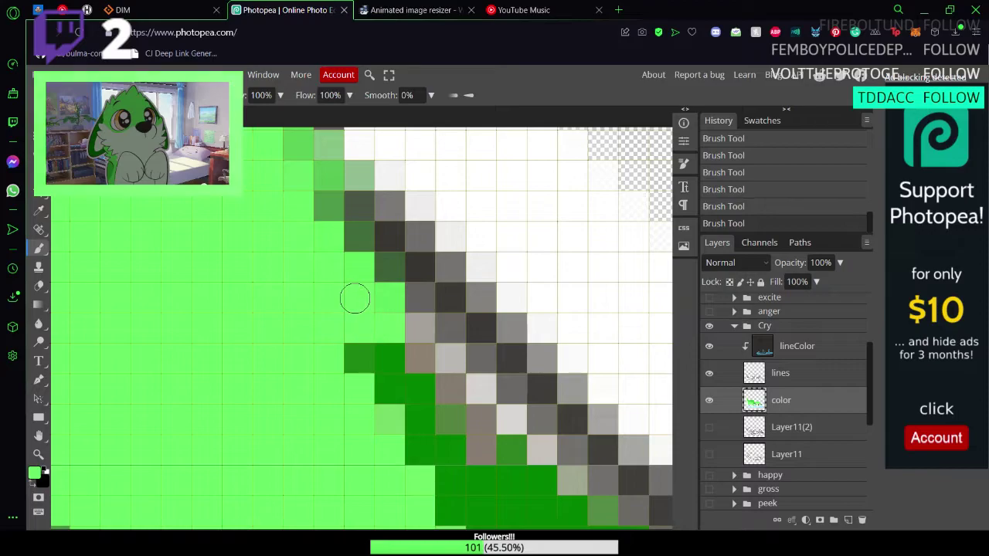
{"action": "scroll", "coordinate": [356, 309], "scroll_direction": "down", "scroll_amount": 2}
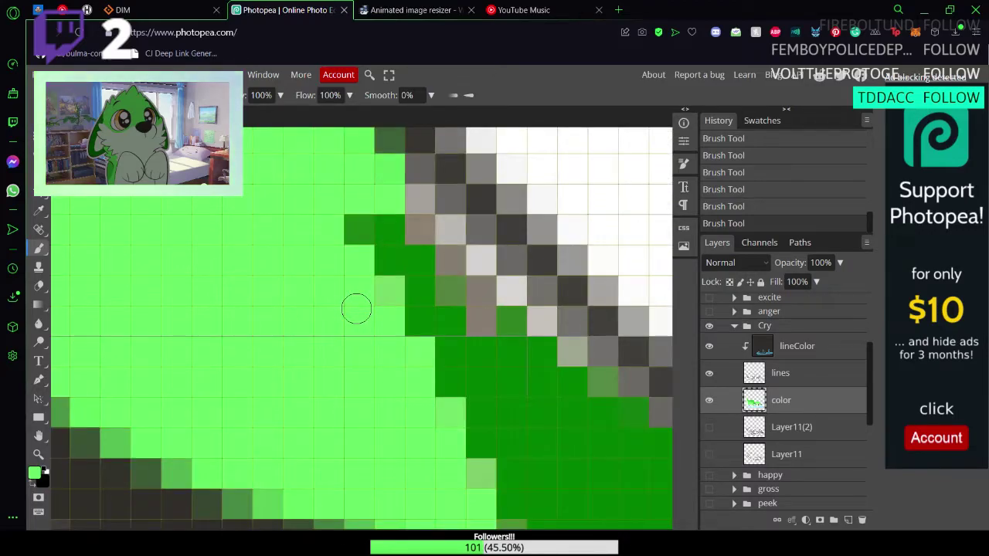
{"action": "scroll", "coordinate": [356, 309], "scroll_direction": "up", "scroll_amount": 1}
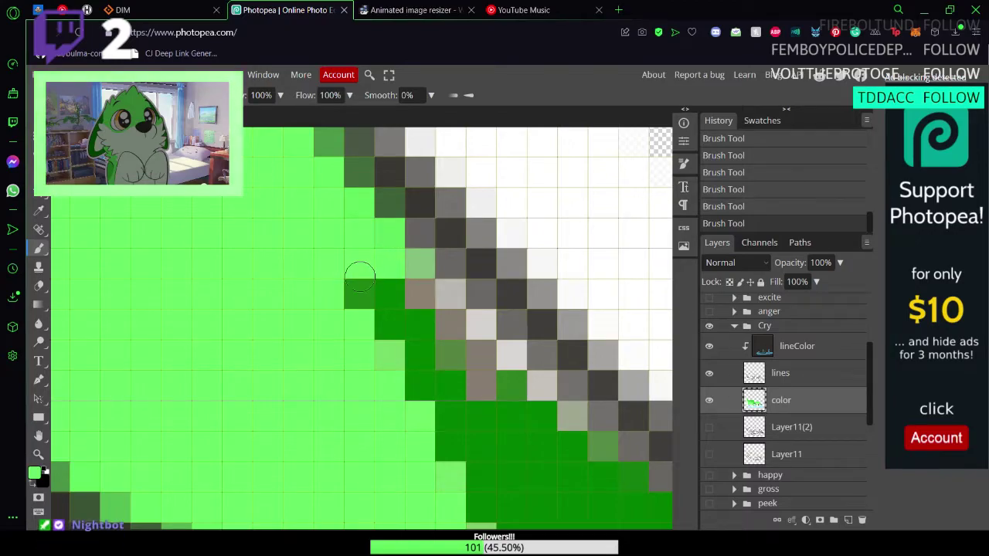
Step: Sample the dark green and paint over the brownish, beige and pale pixels between the patch's upper part and the outline
{"action": "key", "text": "i"}
{"action": "left_click", "coordinate": [539, 480]}
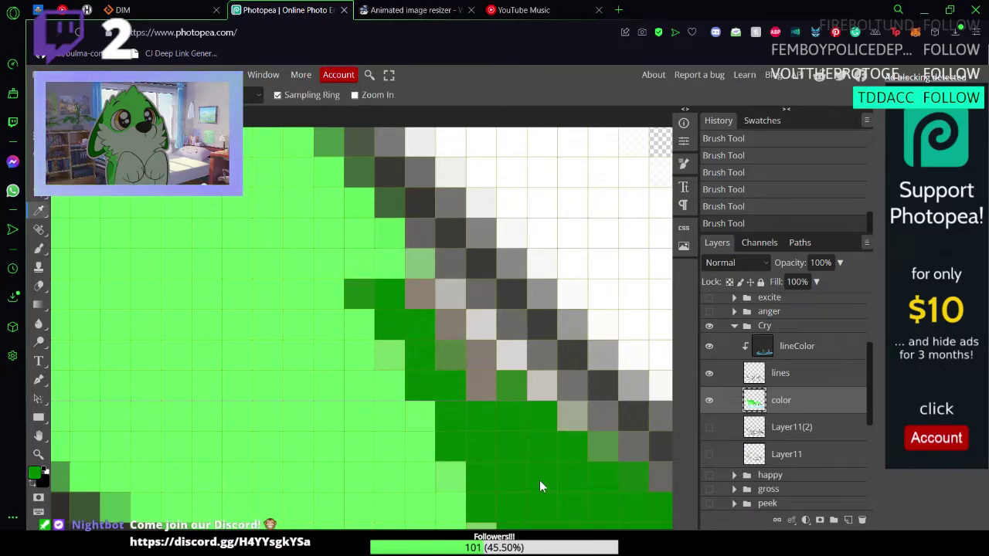
{"action": "key", "text": "b"}
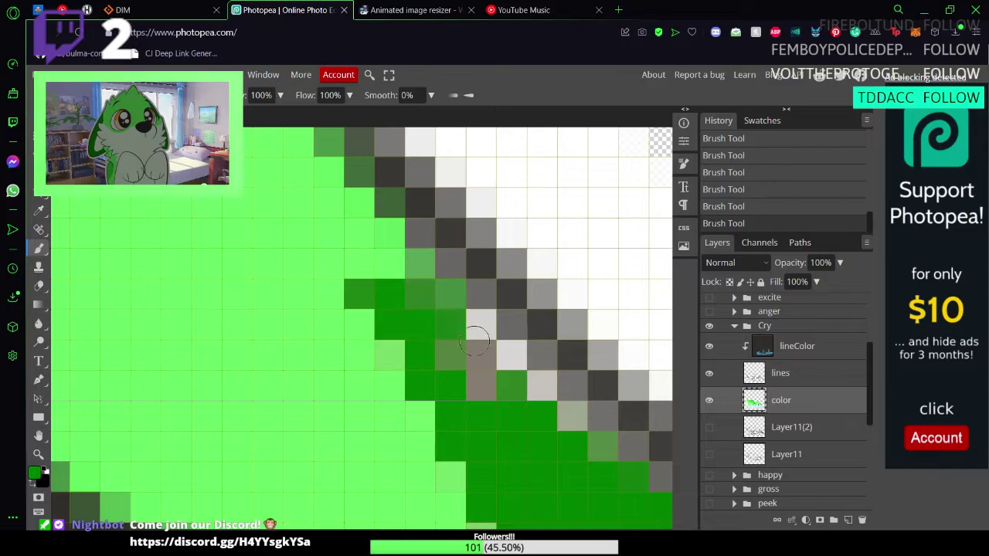
{"action": "left_click_drag", "start_coordinate": [475, 340], "coordinate": [485, 360]}
{"action": "left_click", "coordinate": [459, 368]}
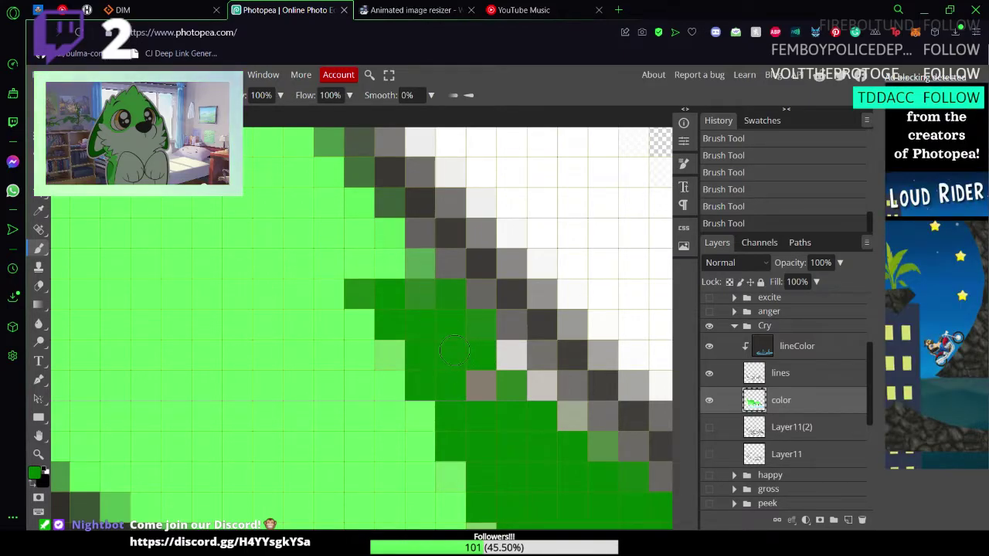
{"action": "left_click", "coordinate": [488, 376]}
{"action": "left_click_drag", "start_coordinate": [489, 376], "coordinate": [541, 414]}
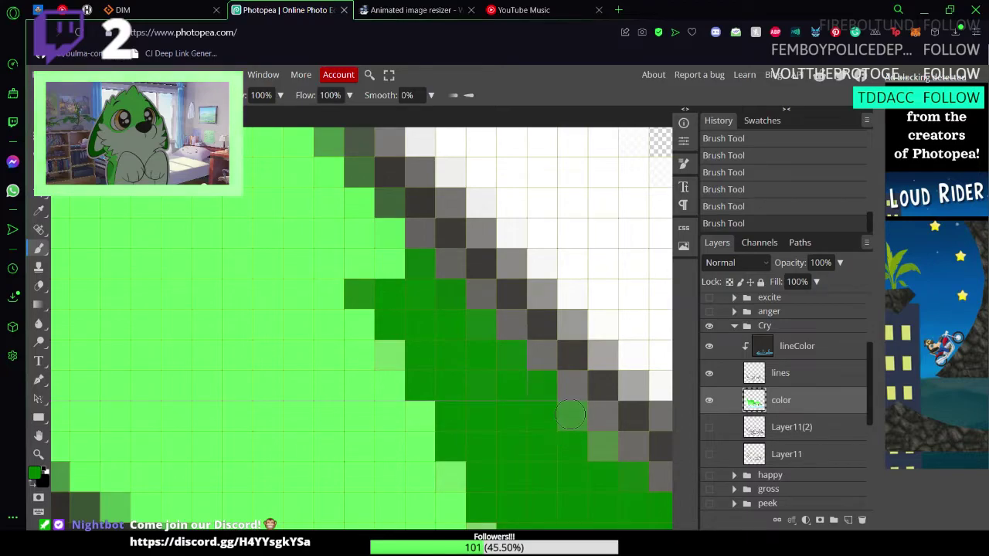
Step: Paint dark green over the grey pixels on the inner side of the diagonal outline along the dark green patch
{"action": "mouse_move", "coordinate": [573, 425]}
{"action": "left_mouse_down"}
{"action": "mouse_move", "coordinate": [533, 396]}
{"action": "mouse_move", "coordinate": [594, 452]}
{"action": "mouse_move", "coordinate": [518, 362]}
{"action": "mouse_move", "coordinate": [541, 377]}
{"action": "mouse_move", "coordinate": [573, 449]}
{"action": "mouse_move", "coordinate": [379, 306]}
{"action": "mouse_move", "coordinate": [422, 362]}
{"action": "mouse_move", "coordinate": [434, 363]}
{"action": "mouse_move", "coordinate": [424, 329]}
{"action": "left_mouse_up"}
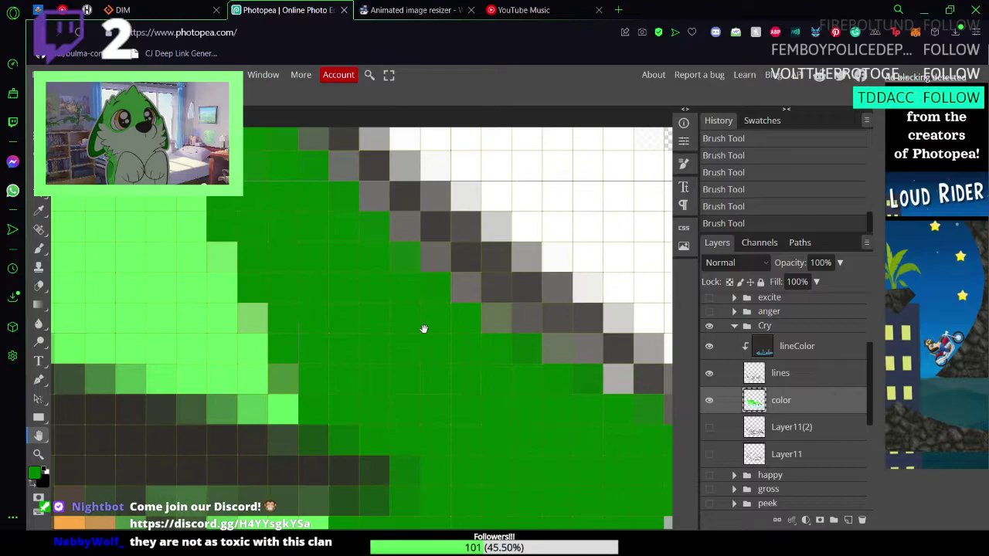
{"action": "key", "text": "b"}
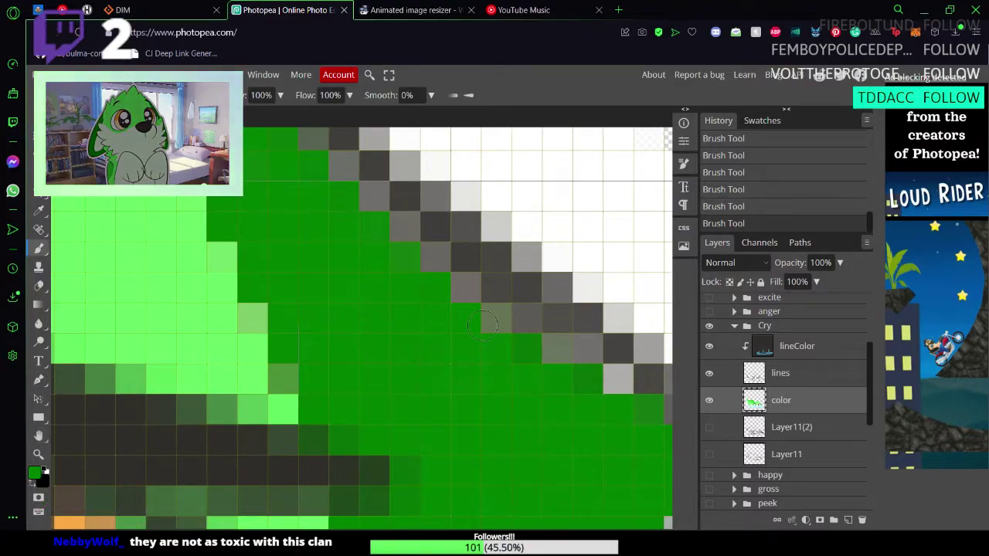
{"action": "left_click", "coordinate": [466, 288]}
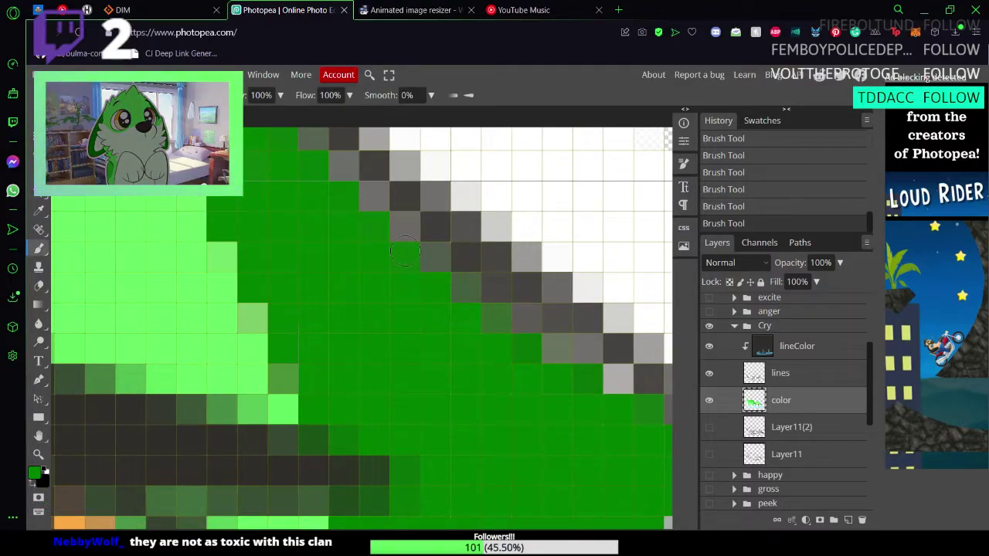
{"action": "mouse_move", "coordinate": [388, 238]}
{"action": "left_mouse_down"}
{"action": "mouse_move", "coordinate": [386, 212]}
{"action": "mouse_move", "coordinate": [398, 223]}
{"action": "mouse_move", "coordinate": [373, 219]}
{"action": "mouse_move", "coordinate": [367, 200]}
{"action": "mouse_move", "coordinate": [378, 227]}
{"action": "mouse_move", "coordinate": [343, 166]}
{"action": "left_mouse_up"}
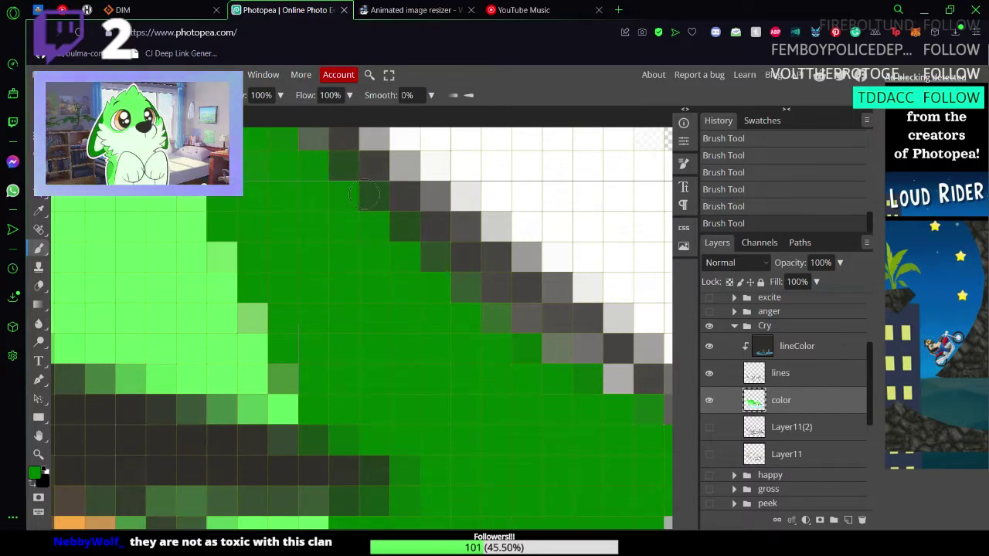
{"action": "scroll", "coordinate": [341, 240], "scroll_direction": "up", "scroll_amount": 3}
{"action": "scroll", "coordinate": [319, 300], "scroll_direction": "up", "scroll_amount": 2}
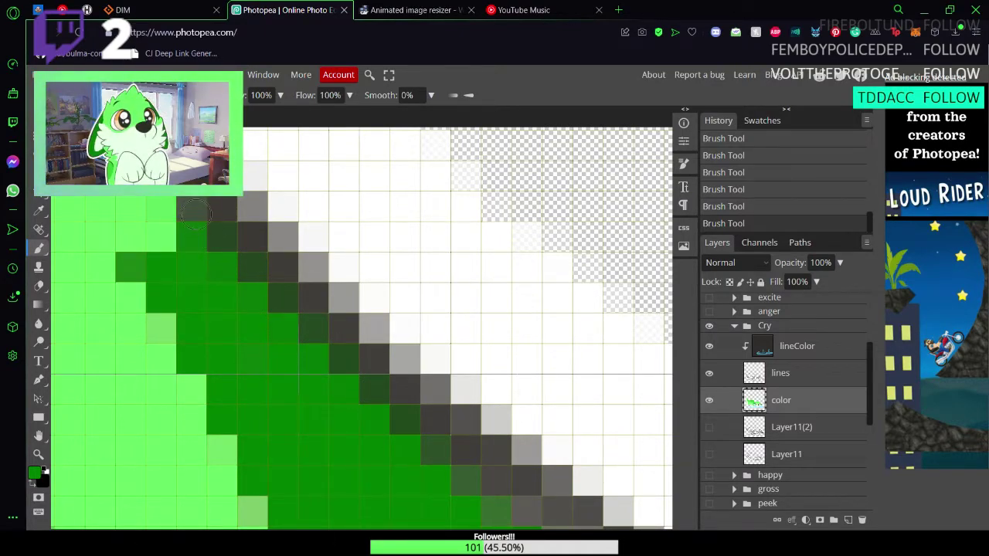
Step: Paint dark green over the grey and pale pixels inside the lower stretch of the diagonal outline, toward the blue tear area
{"action": "scroll", "coordinate": [224, 267], "scroll_direction": "down", "scroll_amount": 5}
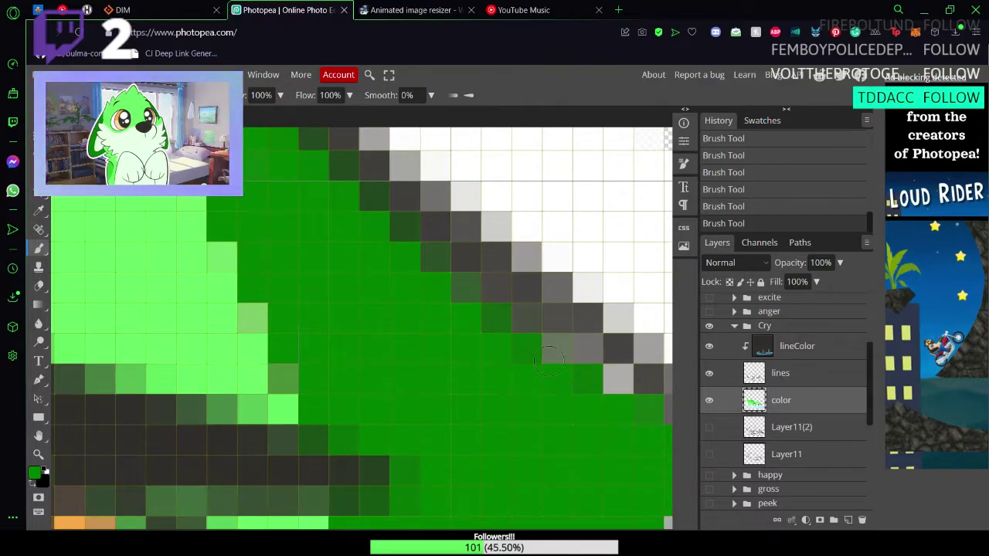
{"action": "left_click_drag", "start_coordinate": [578, 415], "coordinate": [435, 426]}
{"action": "left_click_drag", "start_coordinate": [398, 345], "coordinate": [446, 372]}
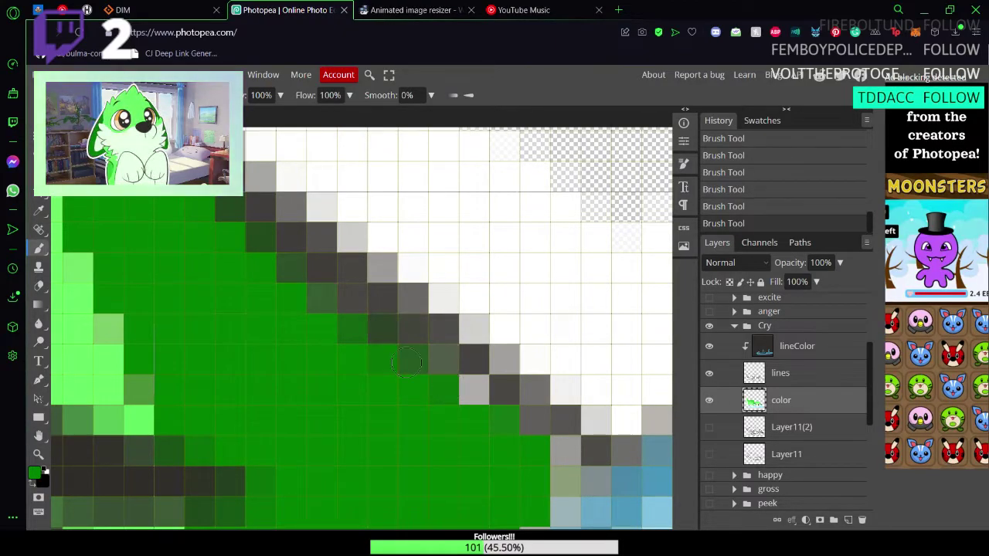
{"action": "left_click_drag", "start_coordinate": [498, 421], "coordinate": [473, 391]}
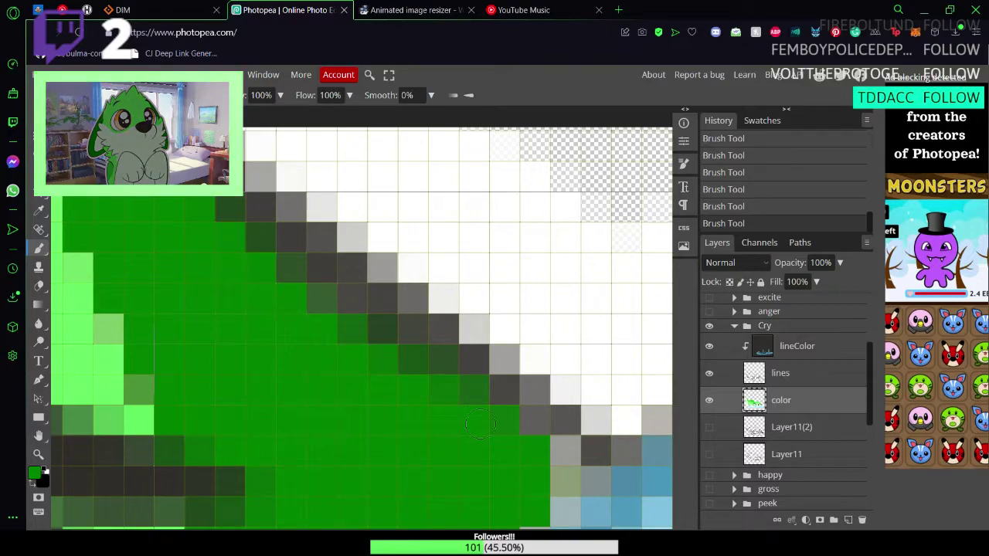
Step: Paint dark green over the leftover grey pixels by the diagonal outline's lower end and the beige and brownish pixels bordering the light green fur
{"action": "left_click", "coordinate": [520, 432]}
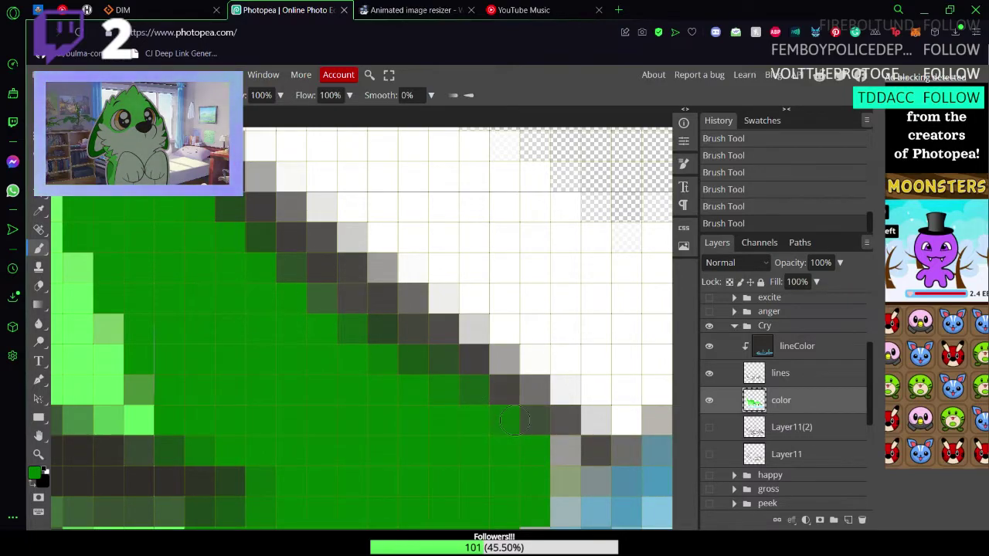
{"action": "key", "text": "space"}
{"action": "left_click_drag", "start_coordinate": [269, 359], "coordinate": [497, 420]}
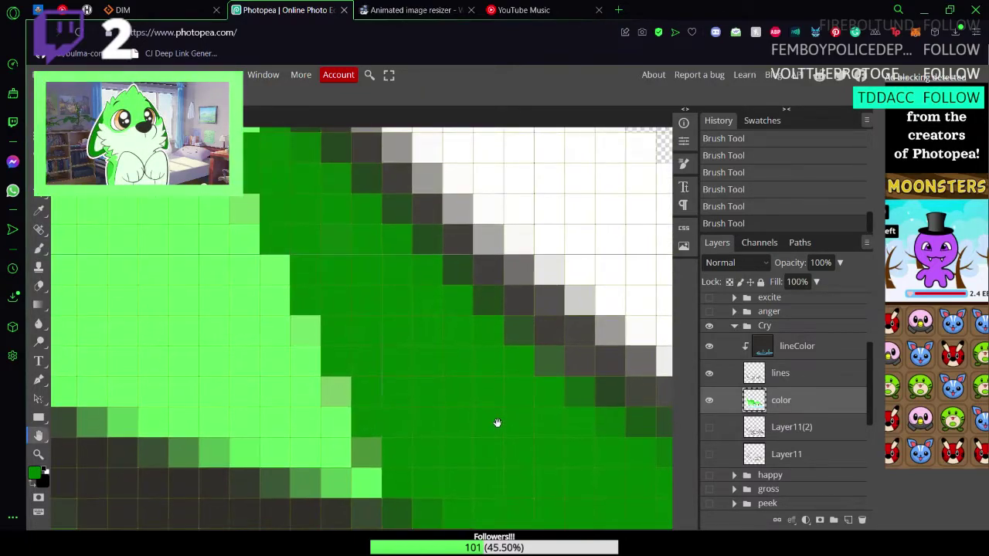
{"action": "left_click_drag", "start_coordinate": [394, 329], "coordinate": [415, 303]}
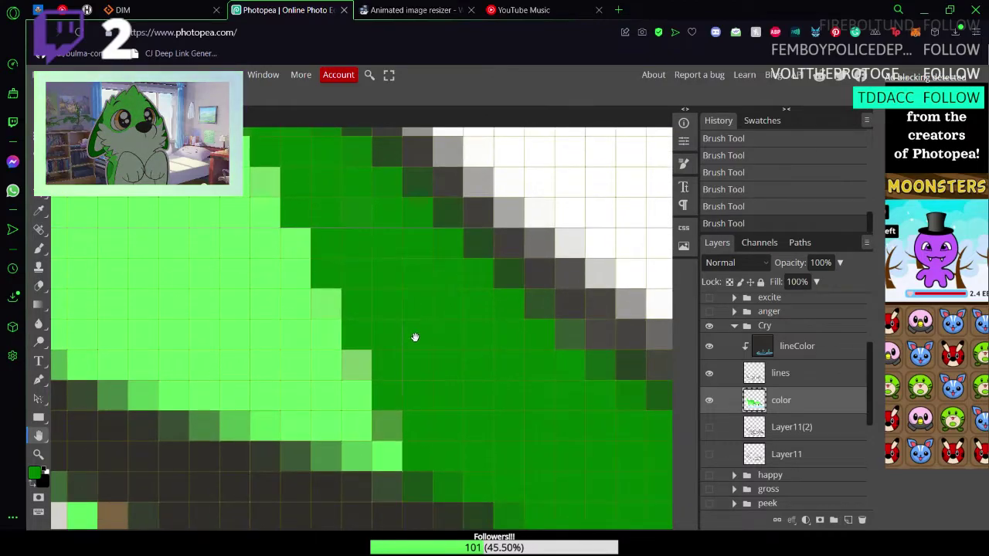
{"action": "left_click_drag", "start_coordinate": [410, 352], "coordinate": [414, 384]}
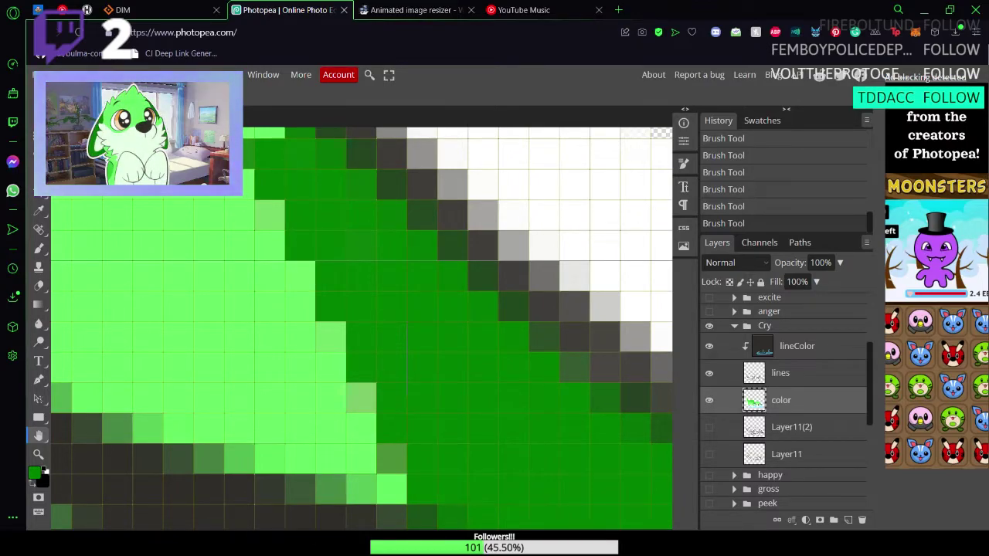
{"action": "key", "text": "b"}
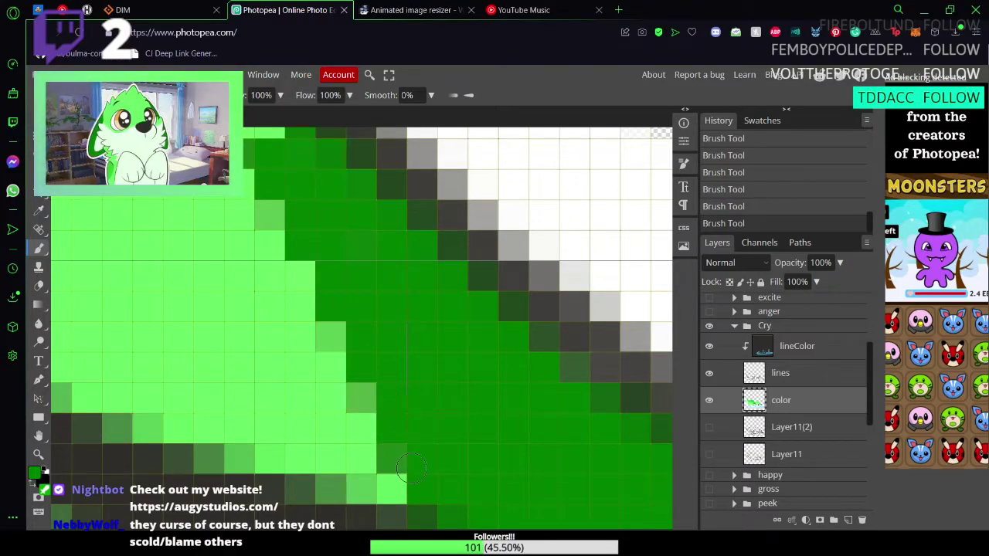
{"action": "scroll", "coordinate": [435, 437], "scroll_direction": "down", "scroll_amount": 2}
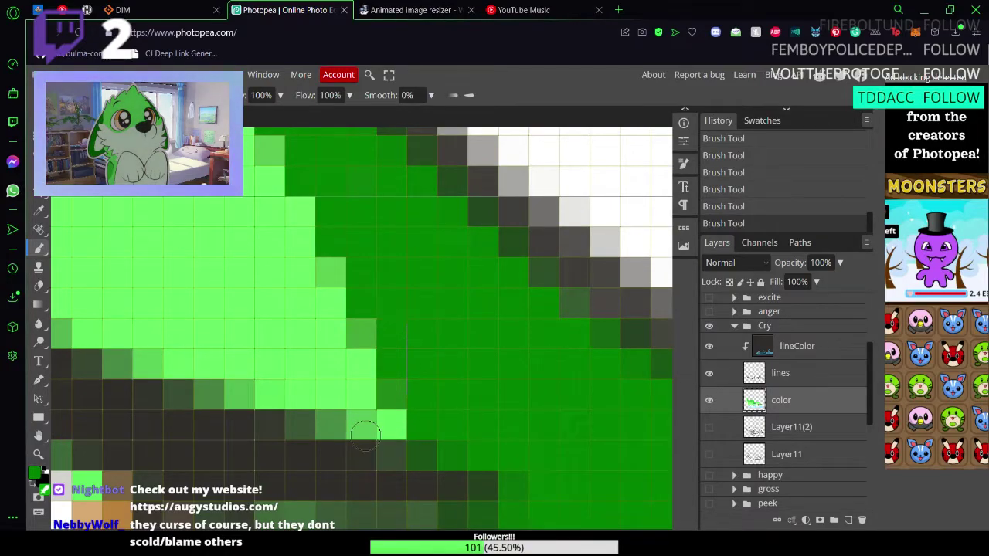
{"action": "scroll", "coordinate": [371, 424], "scroll_direction": "down", "scroll_amount": 2}
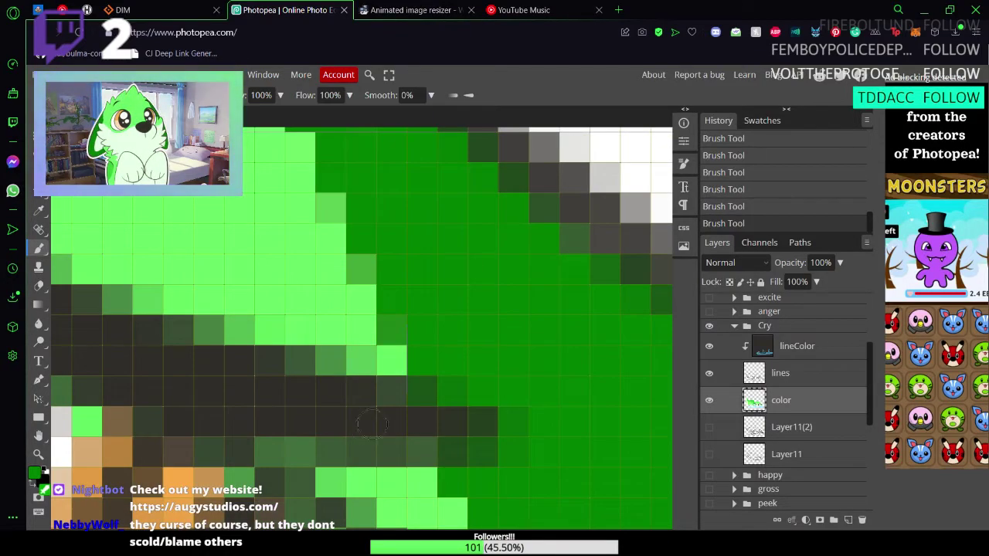
Step: Sample the light green, touch up the dull pixels along the brow's upper edge, and sample the white of the eye
{"action": "left_click", "coordinate": [207, 232], "text": "alt"}
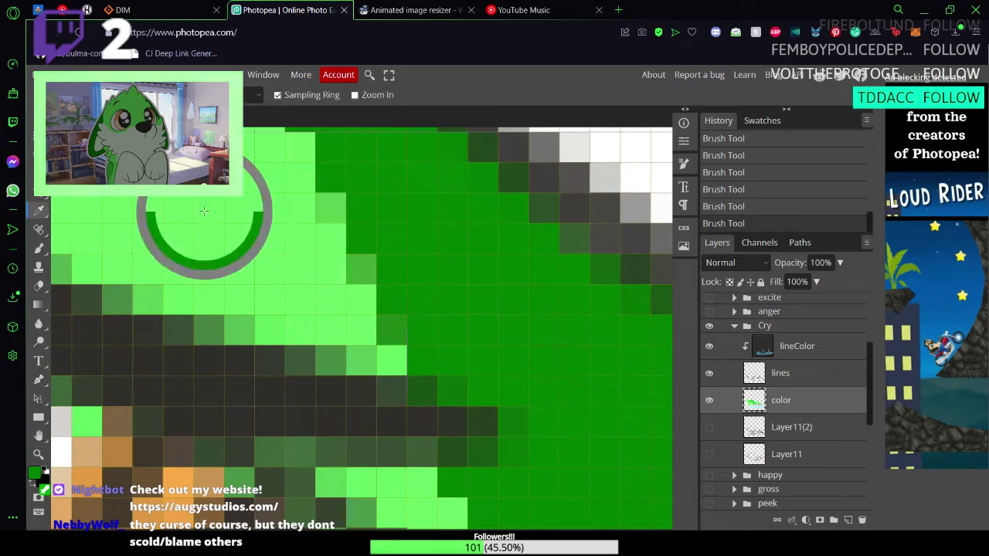
{"action": "left_click", "coordinate": [350, 358]}
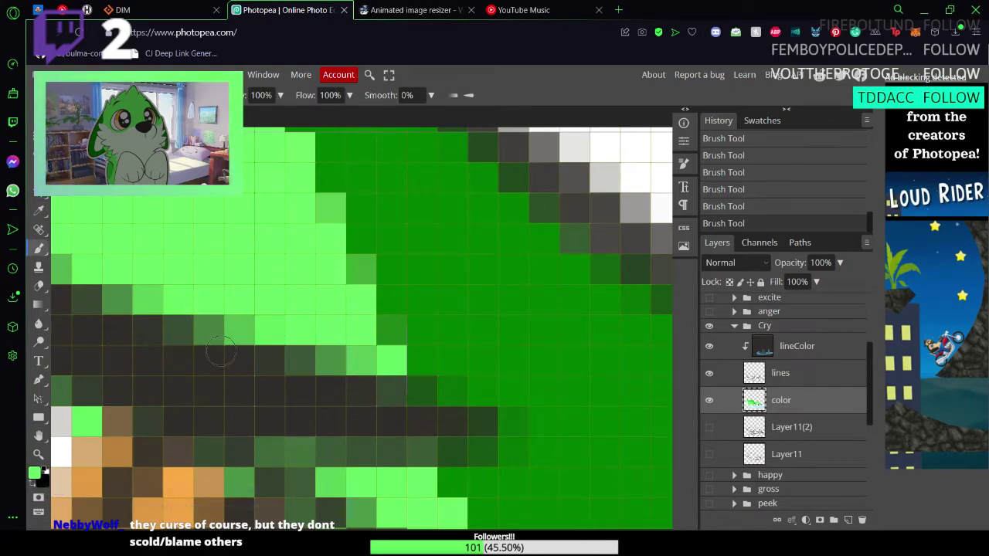
{"action": "left_click_drag", "start_coordinate": [220, 352], "coordinate": [545, 278]}
{"action": "key", "text": "i"}
{"action": "left_click", "coordinate": [263, 353]}
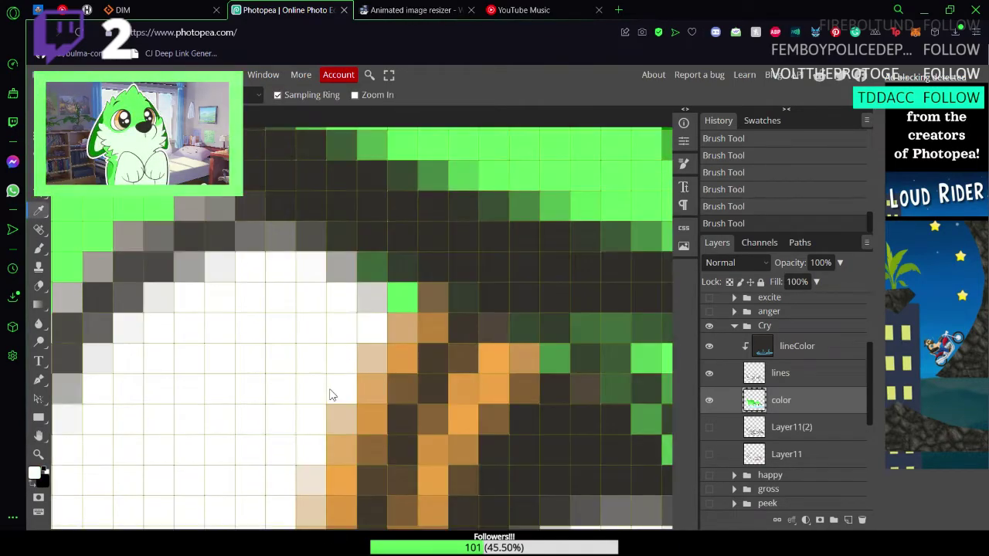
Step: Paint light green over the grey and white pixels outside the upper curve of the smaller eye's outline
{"action": "scroll", "coordinate": [330, 389], "scroll_direction": "down", "scroll_amount": 5}
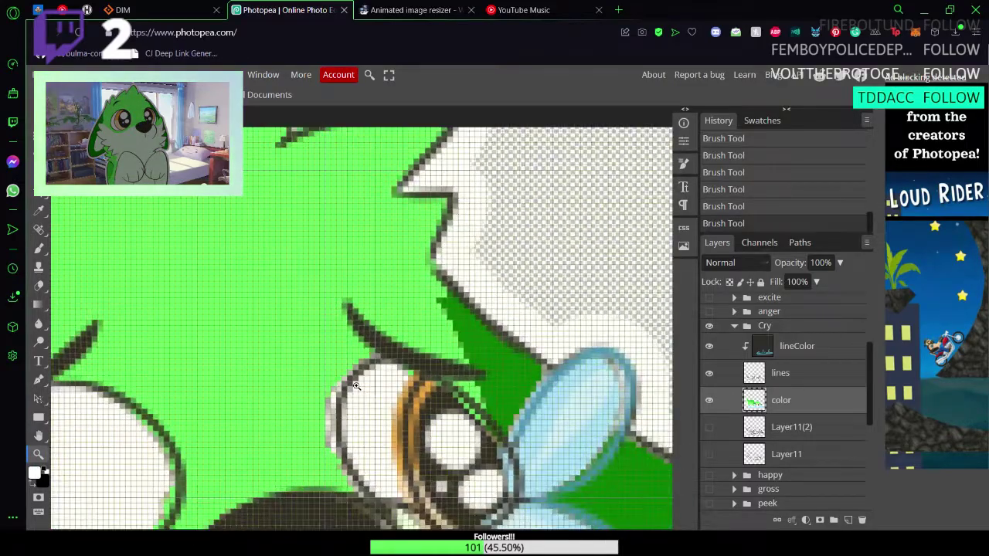
{"action": "mouse_move", "coordinate": [332, 416]}
{"action": "left_mouse_down"}
{"action": "mouse_move", "coordinate": [363, 418]}
{"action": "mouse_move", "coordinate": [319, 414]}
{"action": "left_mouse_up"}
{"action": "scroll", "coordinate": [370, 419], "scroll_direction": "up", "scroll_amount": 4}
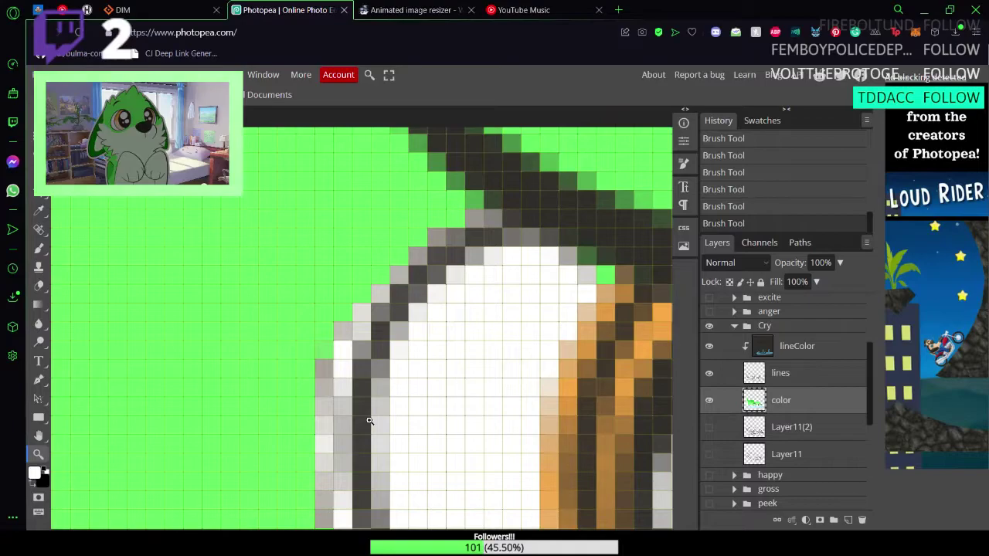
{"action": "scroll", "coordinate": [357, 357], "scroll_direction": "up", "scroll_amount": 1}
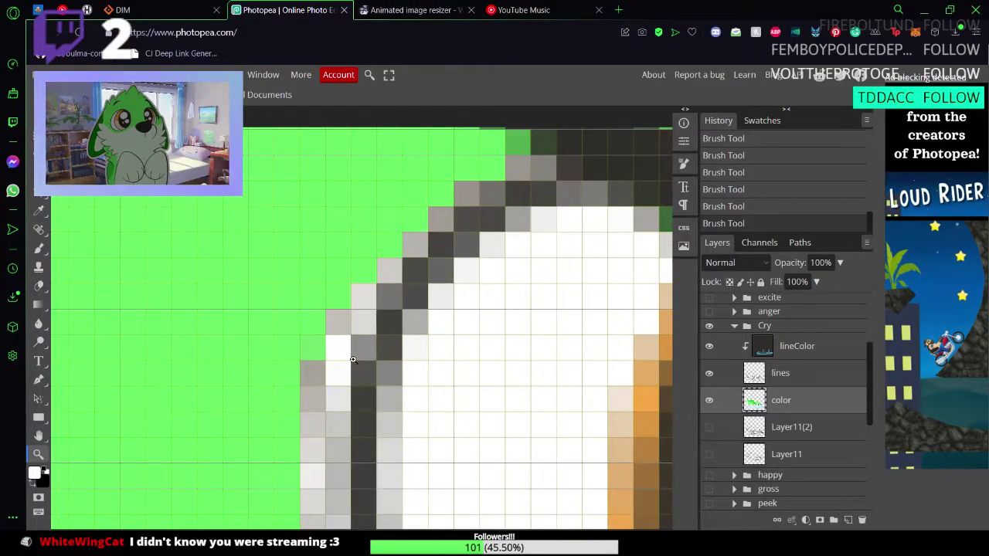
{"action": "key", "text": "b"}
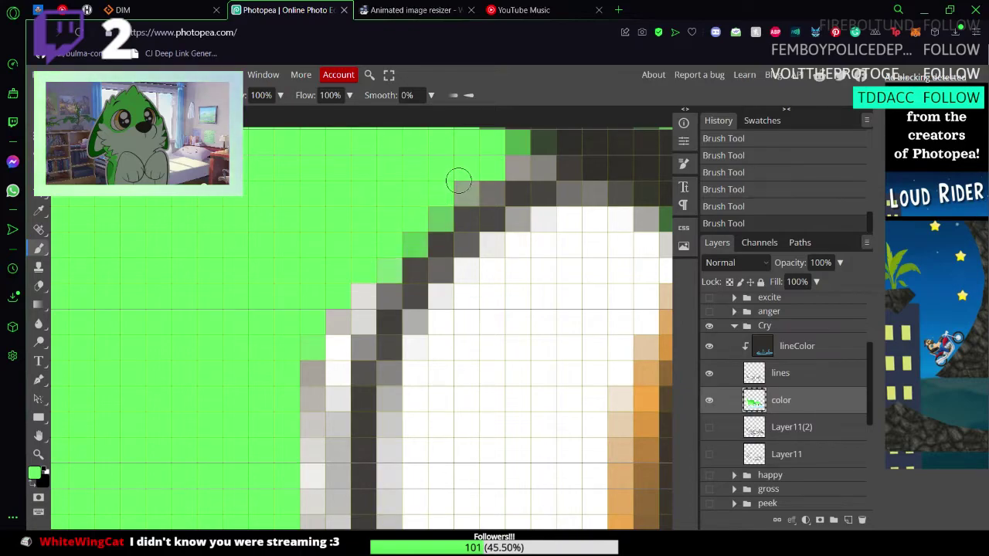
{"action": "mouse_move", "coordinate": [459, 181]}
{"action": "left_mouse_down"}
{"action": "mouse_move", "coordinate": [293, 392]}
{"action": "mouse_move", "coordinate": [366, 312]}
{"action": "mouse_move", "coordinate": [310, 417]}
{"action": "mouse_move", "coordinate": [324, 372]}
{"action": "mouse_move", "coordinate": [324, 463]}
{"action": "left_mouse_up"}
Step: Paint light green over the grey, white and beige pixels outside the lower stretch of the eye outline, down to the nose, and save
{"action": "scroll", "coordinate": [334, 333], "scroll_direction": "down", "scroll_amount": 2}
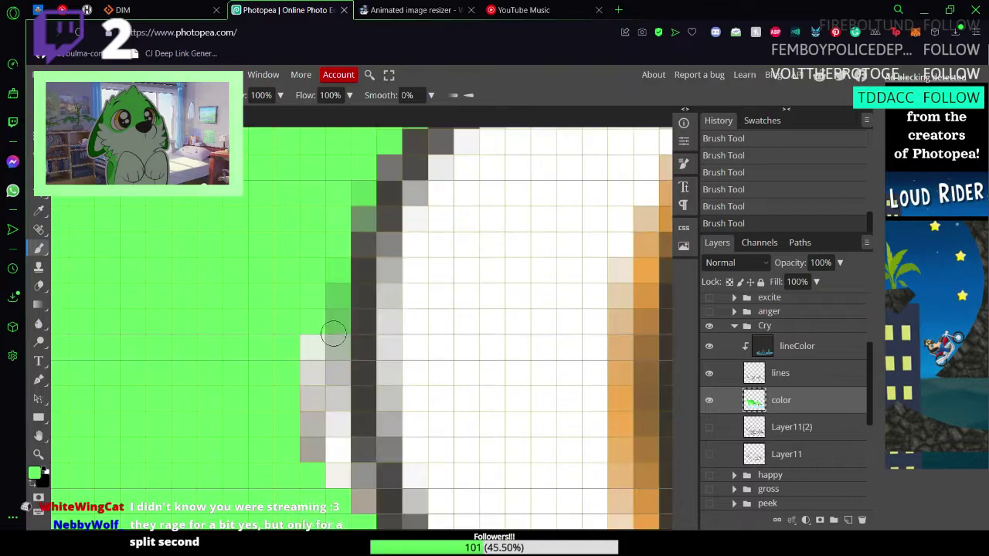
{"action": "mouse_move", "coordinate": [313, 377]}
{"action": "left_mouse_down"}
{"action": "mouse_move", "coordinate": [331, 395]}
{"action": "mouse_move", "coordinate": [333, 331]}
{"action": "mouse_move", "coordinate": [328, 416]}
{"action": "mouse_move", "coordinate": [335, 405]}
{"action": "mouse_move", "coordinate": [319, 448]}
{"action": "left_mouse_up"}
{"action": "scroll", "coordinate": [326, 425], "scroll_direction": "down", "scroll_amount": 2}
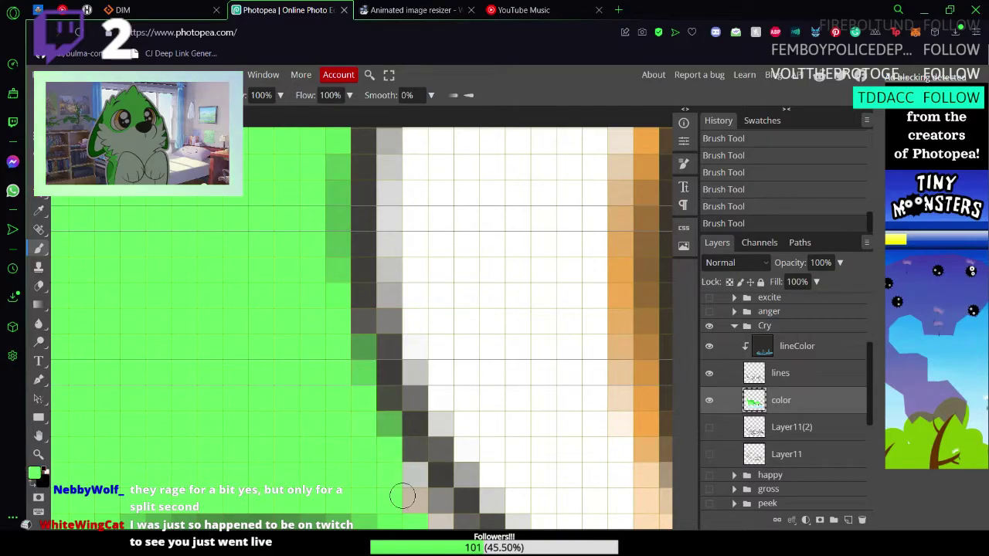
{"action": "scroll", "coordinate": [403, 496], "scroll_direction": "down", "scroll_amount": 2}
{"action": "left_click", "coordinate": [415, 347]}
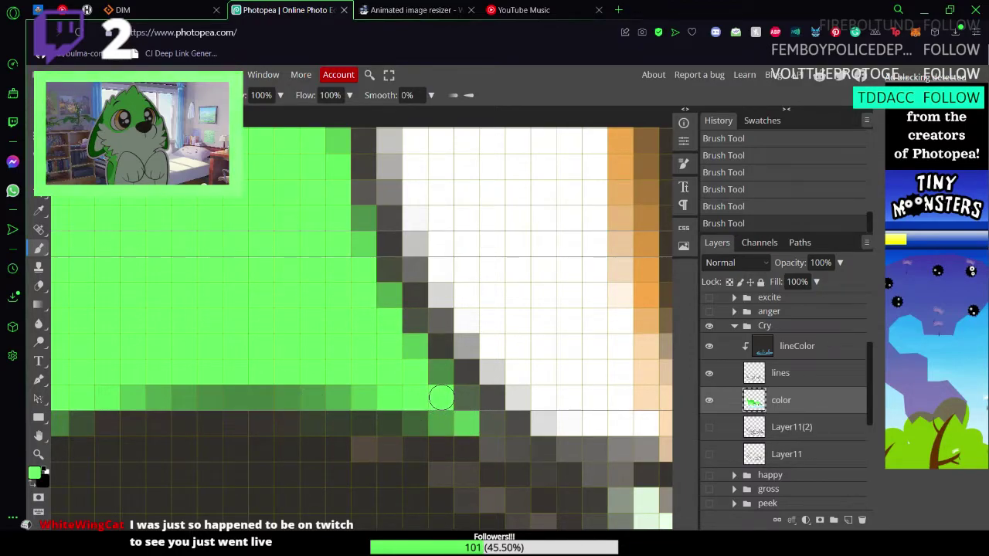
{"action": "key", "text": "ctrl+s"}
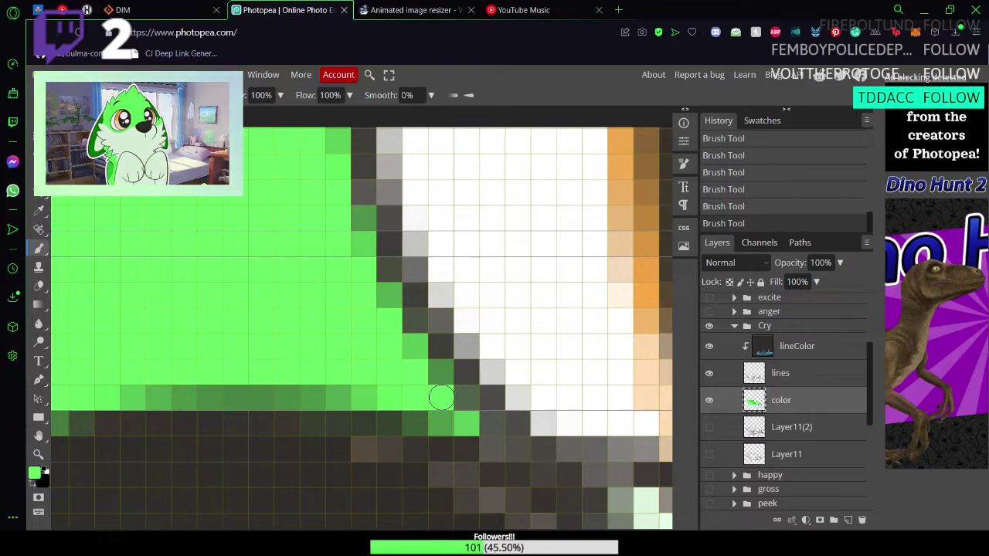
Step: Try light green over the brownish pixels along the nose's upper edge near the eye, and undo those strokes
{"action": "left_click_drag", "start_coordinate": [390, 449], "coordinate": [363, 450]}
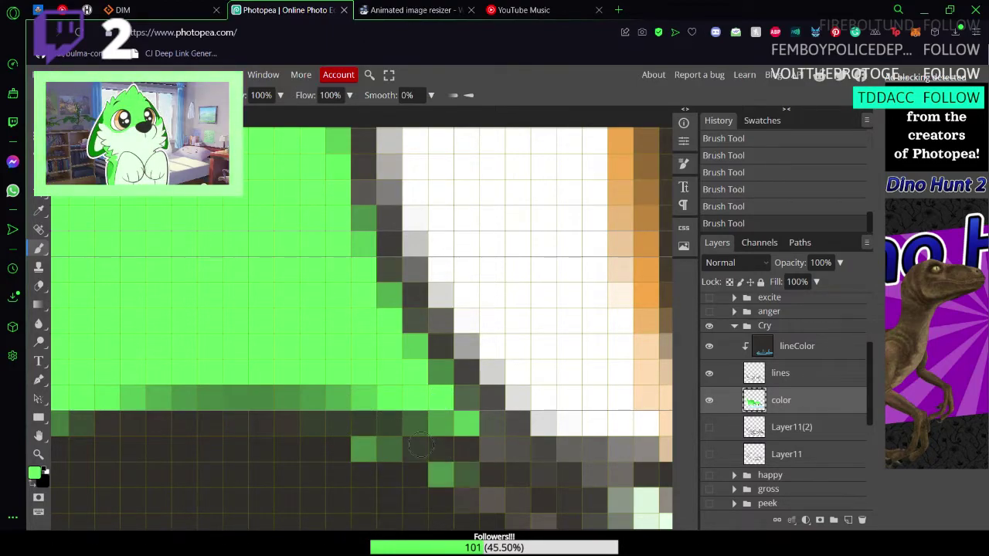
{"action": "scroll", "coordinate": [433, 392], "scroll_direction": "down", "scroll_amount": 3}
{"action": "key", "text": "z"}
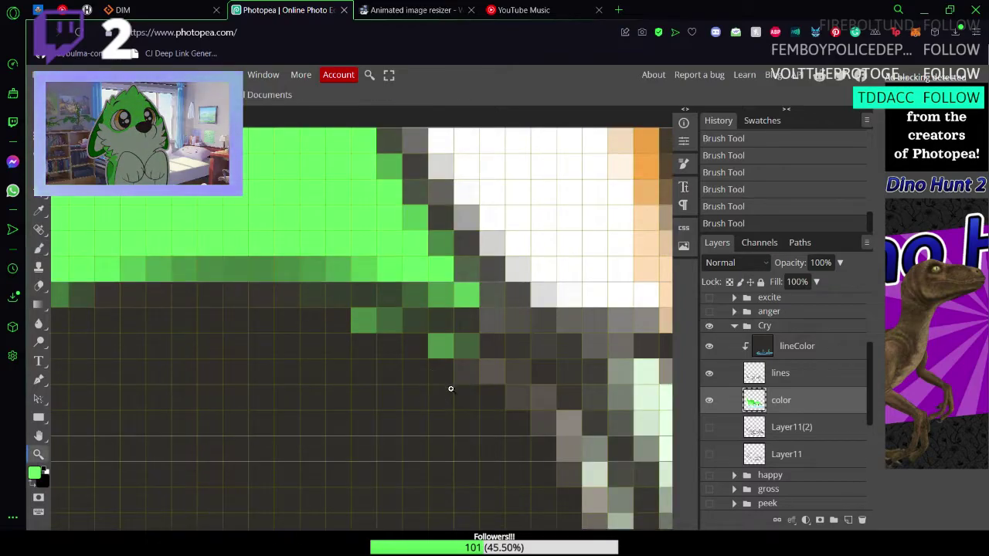
{"action": "scroll", "coordinate": [450, 388], "scroll_direction": "down", "scroll_amount": 5}
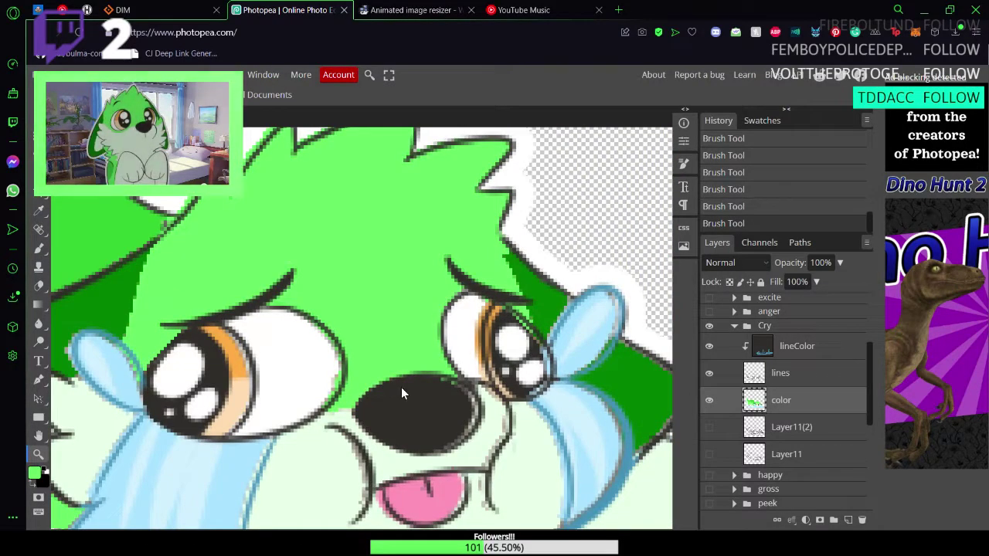
{"action": "key", "text": "ctrl+z"}
{"action": "key", "text": "ctrl+z"}
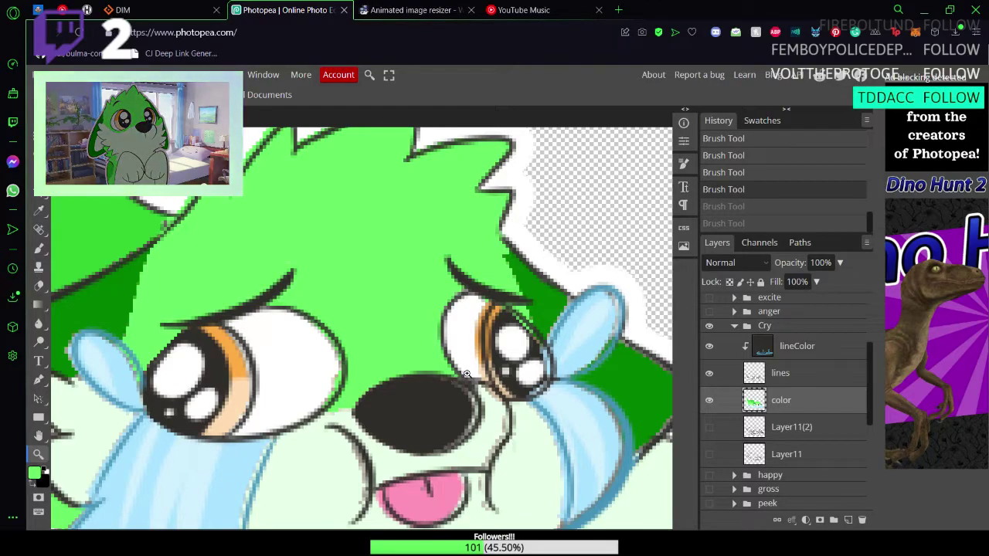
{"action": "key", "text": "ctrl+z"}
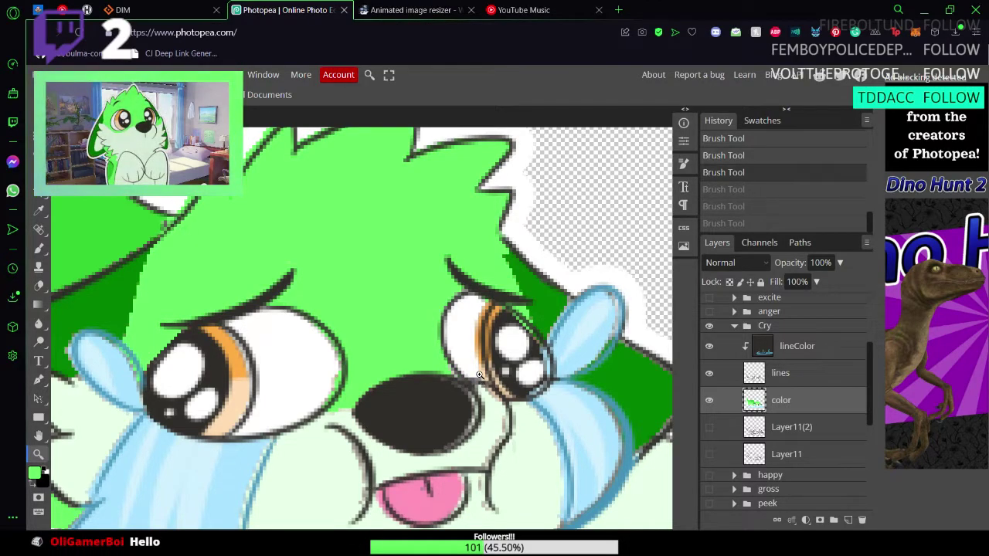
{"action": "key", "text": "ctrl+s"}
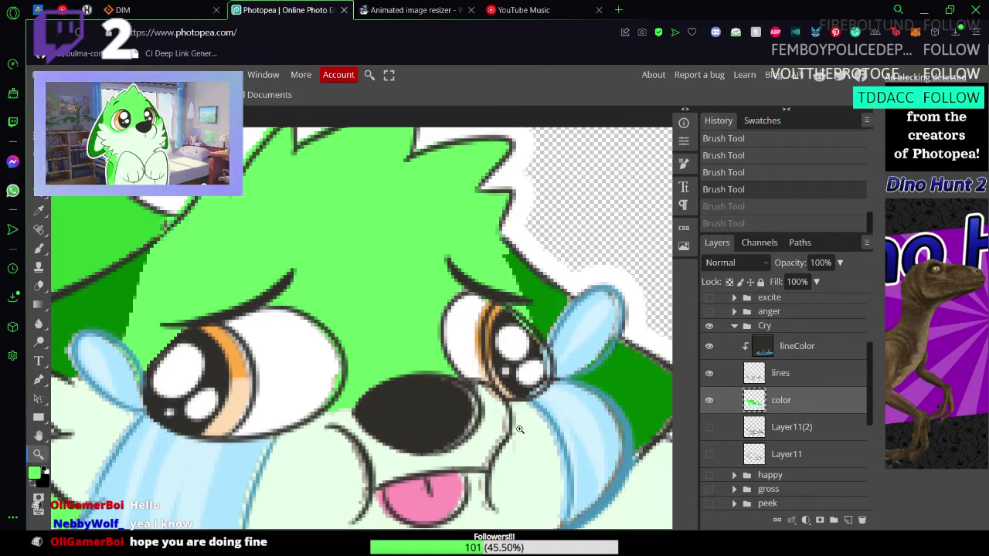
Step: Sample the dark green and paint over the grey, beige and brownish pixels between the dark green patch and the upper tear's blue outline
{"action": "key", "text": "space"}
{"action": "mouse_move", "coordinate": [548, 431]}
{"action": "left_mouse_down"}
{"action": "mouse_move", "coordinate": [464, 375]}
{"action": "mouse_move", "coordinate": [493, 417]}
{"action": "mouse_move", "coordinate": [526, 432]}
{"action": "mouse_move", "coordinate": [412, 439]}
{"action": "mouse_move", "coordinate": [388, 473]}
{"action": "mouse_move", "coordinate": [430, 448]}
{"action": "left_mouse_up"}
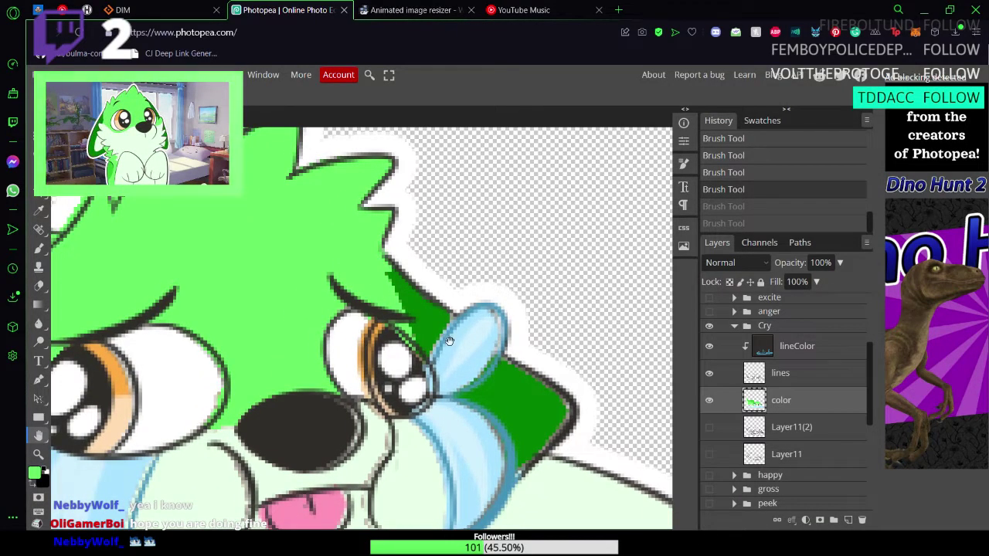
{"action": "key", "text": "z"}
{"action": "left_click_drag", "start_coordinate": [449, 329], "coordinate": [509, 350]}
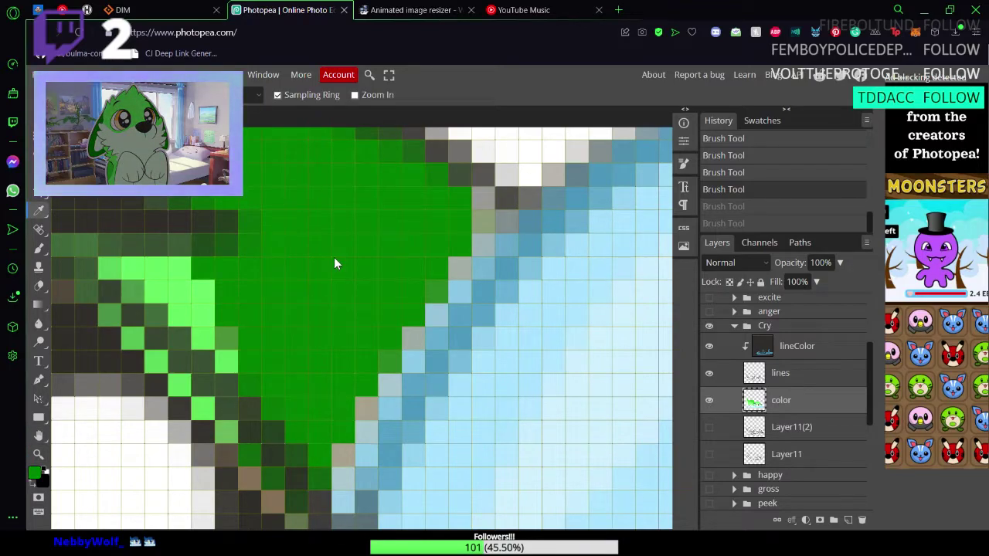
{"action": "key", "text": "b"}
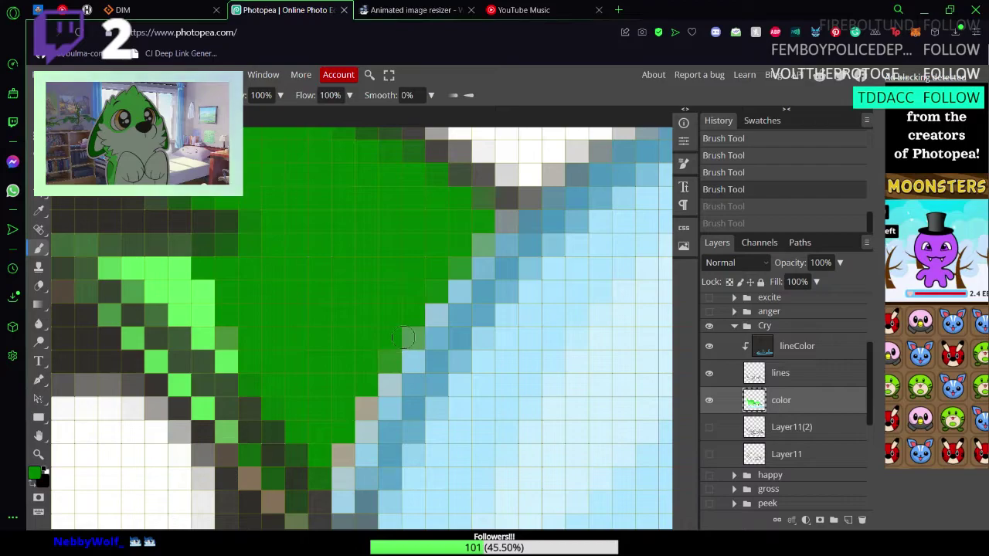
{"action": "left_click_drag", "start_coordinate": [417, 303], "coordinate": [342, 454]}
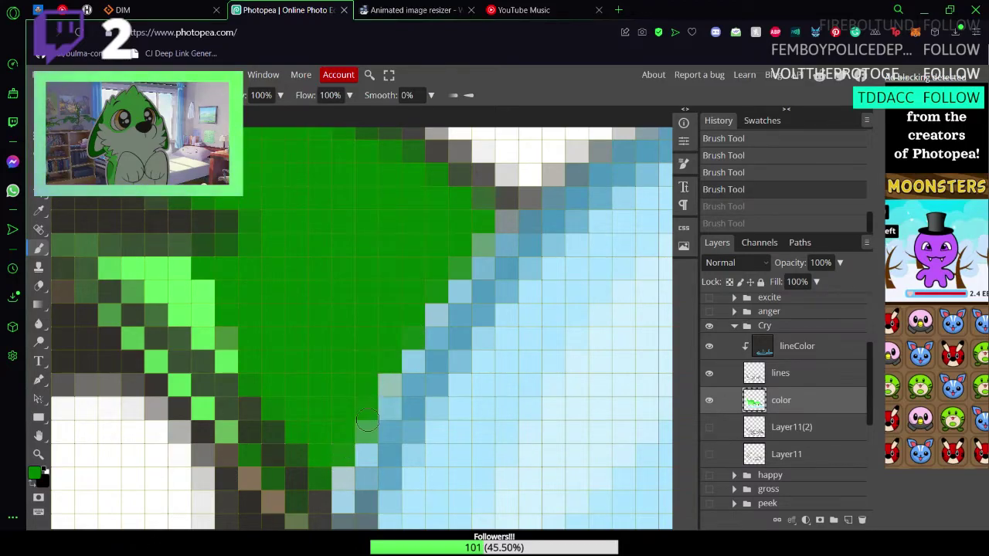
{"action": "left_click_drag", "start_coordinate": [397, 350], "coordinate": [421, 285]}
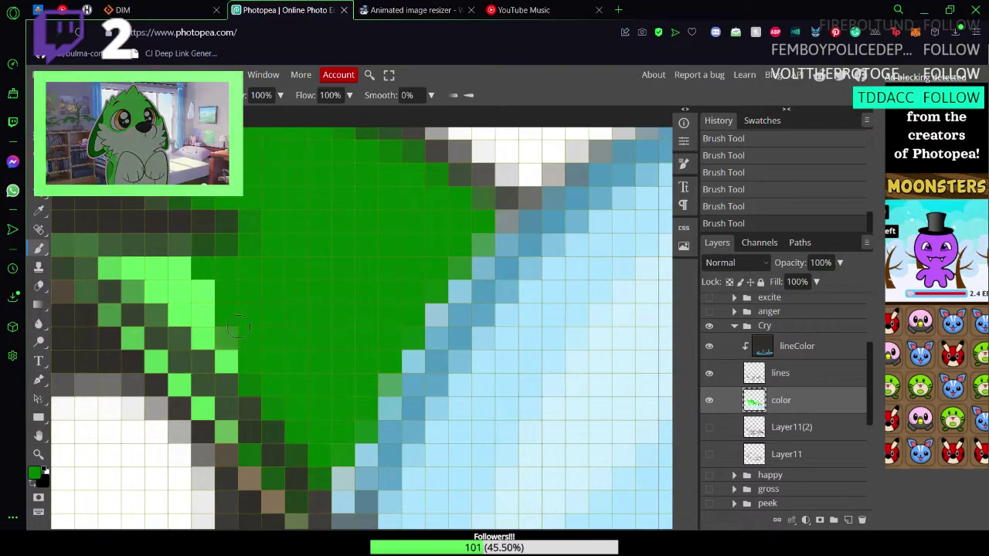
Step: Paint dark green over the grey, beige and brownish pixels inside the upper black outline of the ear behind the smaller eye's tear
{"action": "key", "text": "space"}
{"action": "left_click_drag", "start_coordinate": [470, 362], "coordinate": [172, 268]}
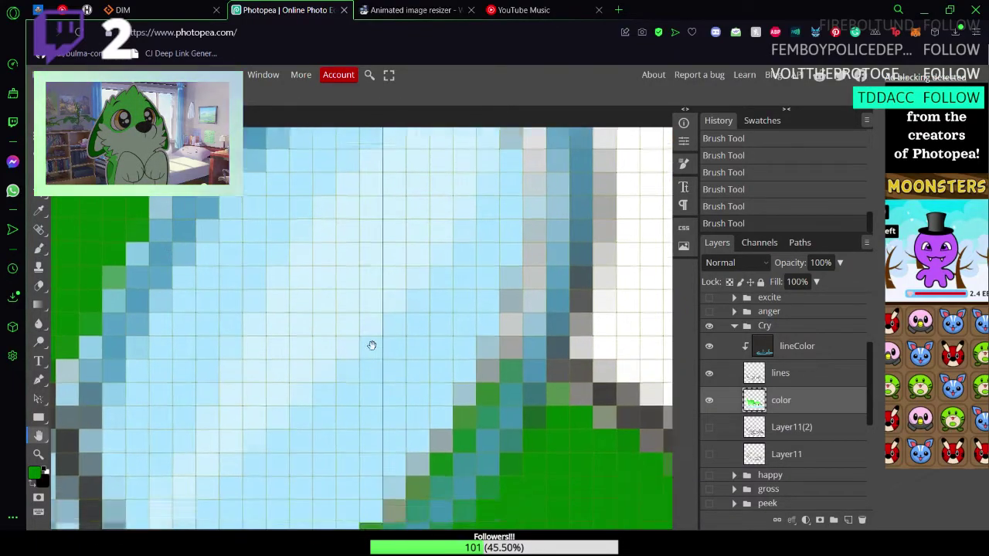
{"action": "mouse_move", "coordinate": [403, 442]}
{"action": "left_mouse_down"}
{"action": "mouse_move", "coordinate": [414, 350]}
{"action": "mouse_move", "coordinate": [334, 296]}
{"action": "mouse_move", "coordinate": [320, 356]}
{"action": "left_mouse_up"}
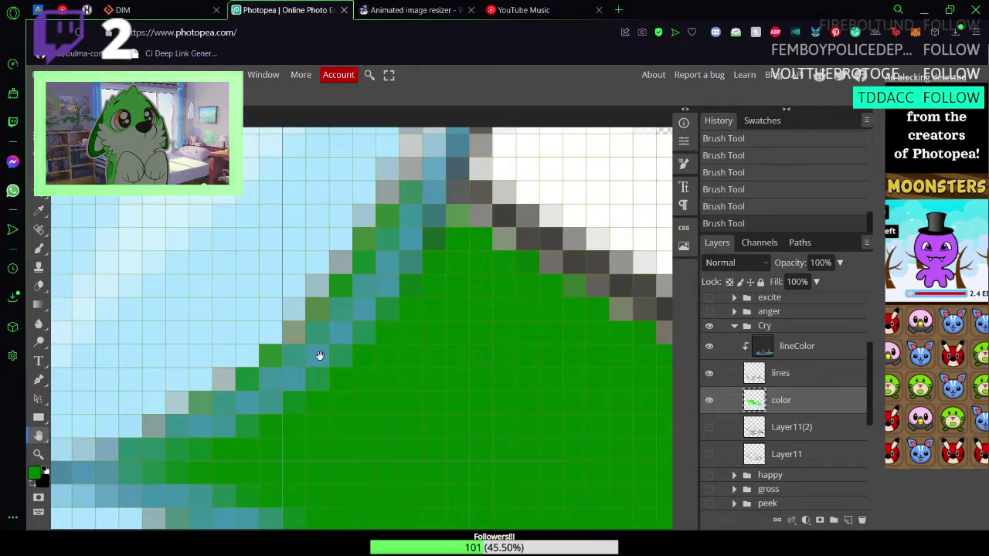
{"action": "key", "text": "z"}
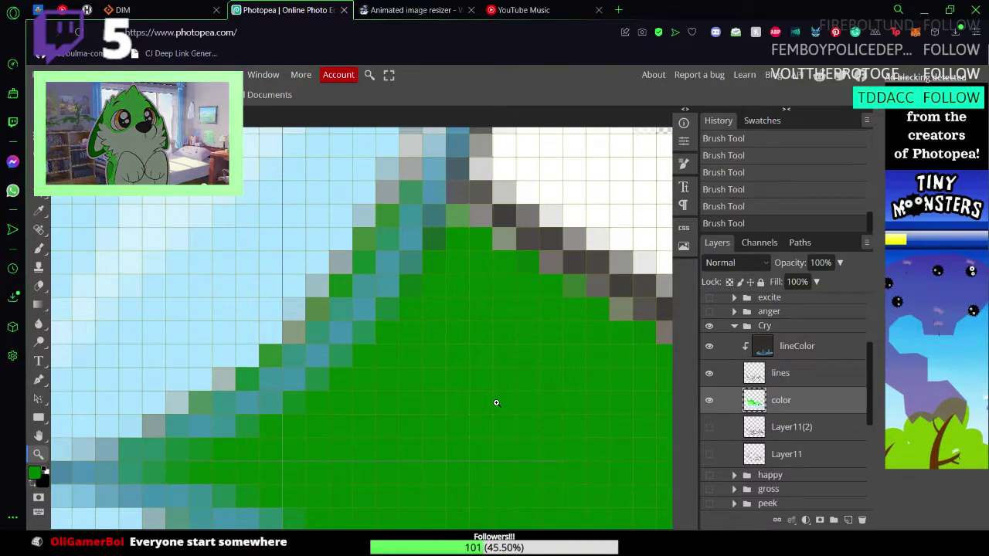
{"action": "left_click_drag", "start_coordinate": [496, 403], "coordinate": [456, 401]}
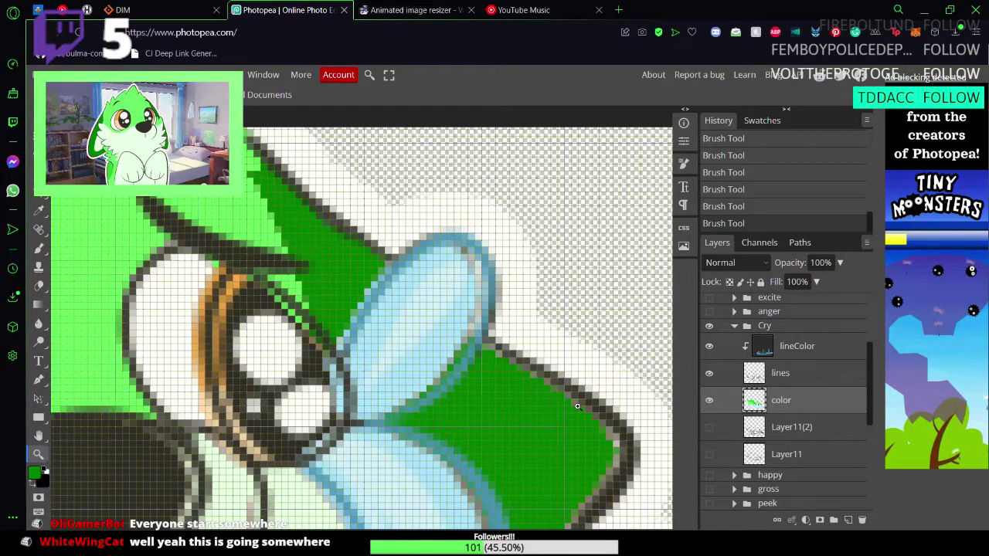
{"action": "scroll", "coordinate": [531, 376], "scroll_direction": "up", "scroll_amount": 5}
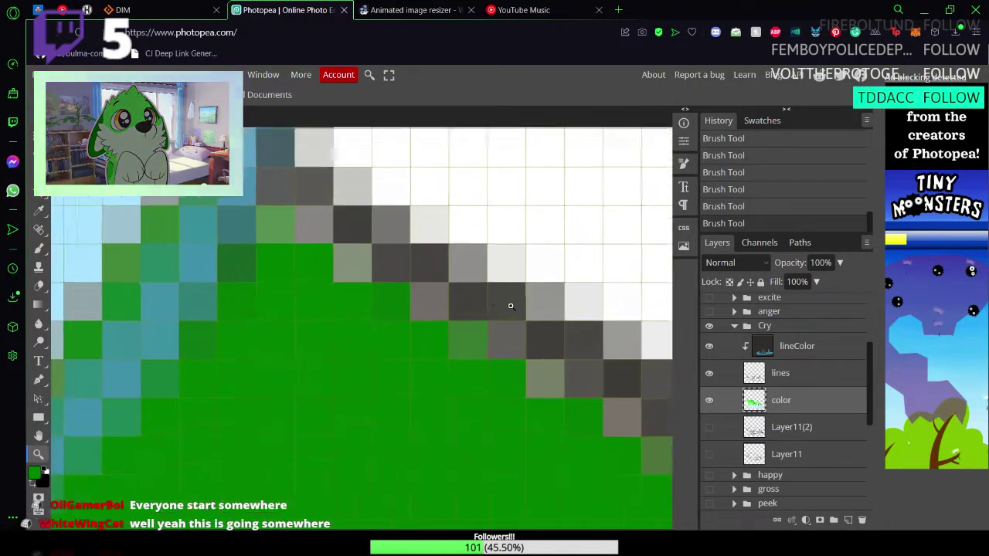
{"action": "left_click_drag", "start_coordinate": [485, 304], "coordinate": [484, 302]}
{"action": "key", "text": "space"}
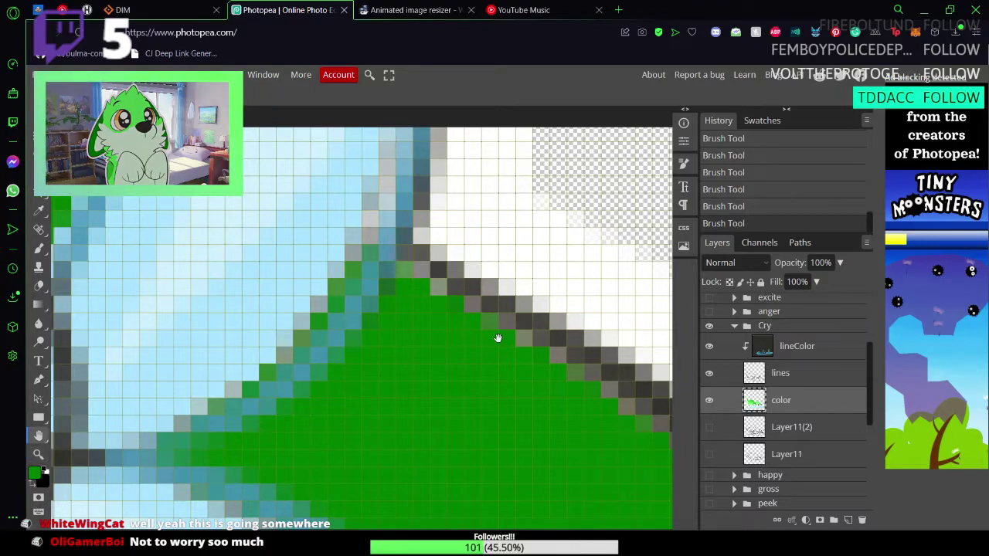
{"action": "left_click_drag", "start_coordinate": [500, 361], "coordinate": [357, 334]}
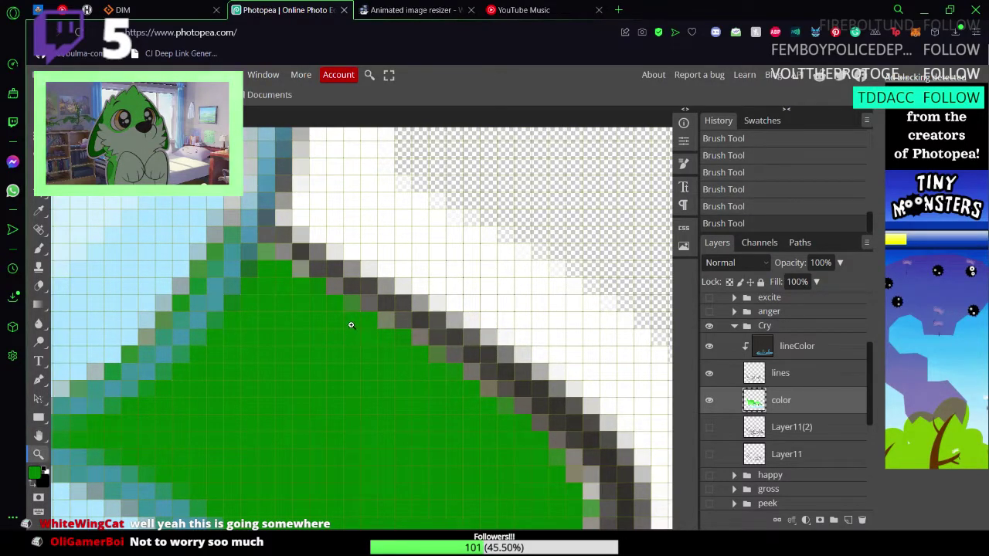
{"action": "scroll", "coordinate": [351, 325], "scroll_direction": "up", "scroll_amount": 2}
{"action": "key", "text": "b"}
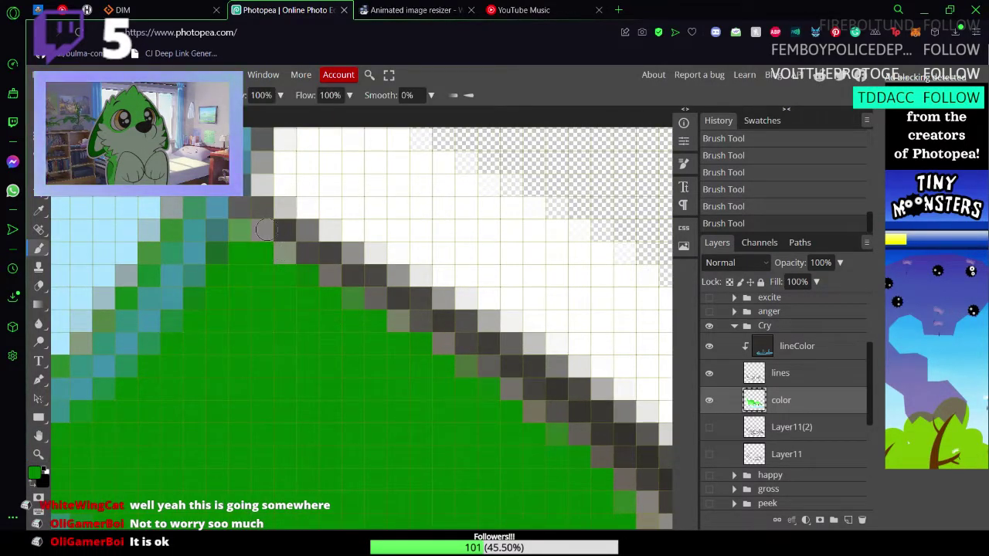
{"action": "left_click", "coordinate": [265, 229]}
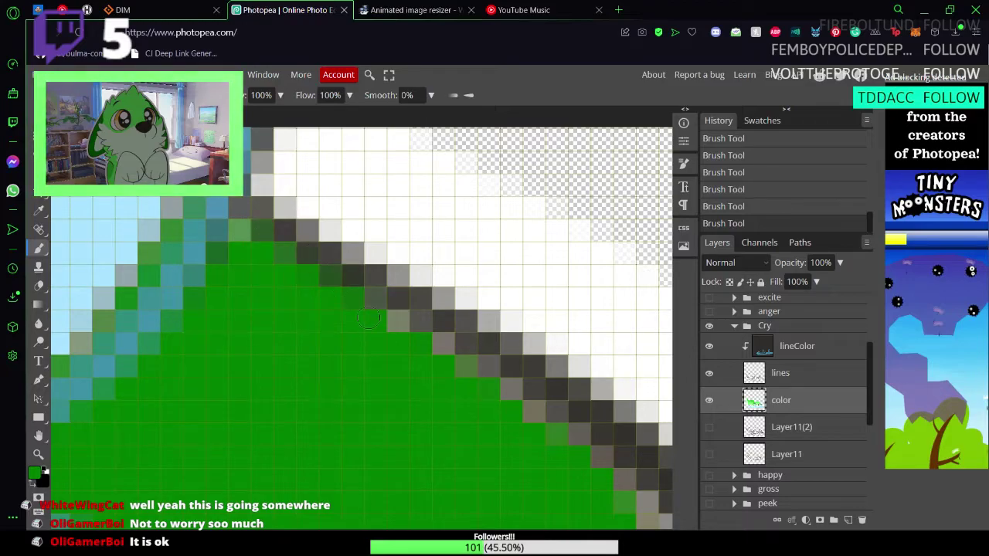
{"action": "mouse_move", "coordinate": [384, 331]}
{"action": "left_mouse_down"}
{"action": "mouse_move", "coordinate": [407, 338]}
{"action": "mouse_move", "coordinate": [391, 311]}
{"action": "mouse_move", "coordinate": [450, 365]}
{"action": "mouse_move", "coordinate": [503, 397]}
{"action": "mouse_move", "coordinate": [492, 377]}
{"action": "mouse_move", "coordinate": [572, 447]}
{"action": "mouse_move", "coordinate": [550, 409]}
{"action": "mouse_move", "coordinate": [598, 453]}
{"action": "mouse_move", "coordinate": [446, 317]}
{"action": "mouse_move", "coordinate": [377, 276]}
{"action": "mouse_move", "coordinate": [420, 313]}
{"action": "mouse_move", "coordinate": [406, 282]}
{"action": "mouse_move", "coordinate": [425, 373]}
{"action": "mouse_move", "coordinate": [426, 339]}
{"action": "mouse_move", "coordinate": [457, 389]}
{"action": "mouse_move", "coordinate": [446, 340]}
{"action": "mouse_move", "coordinate": [447, 447]}
{"action": "left_mouse_up"}
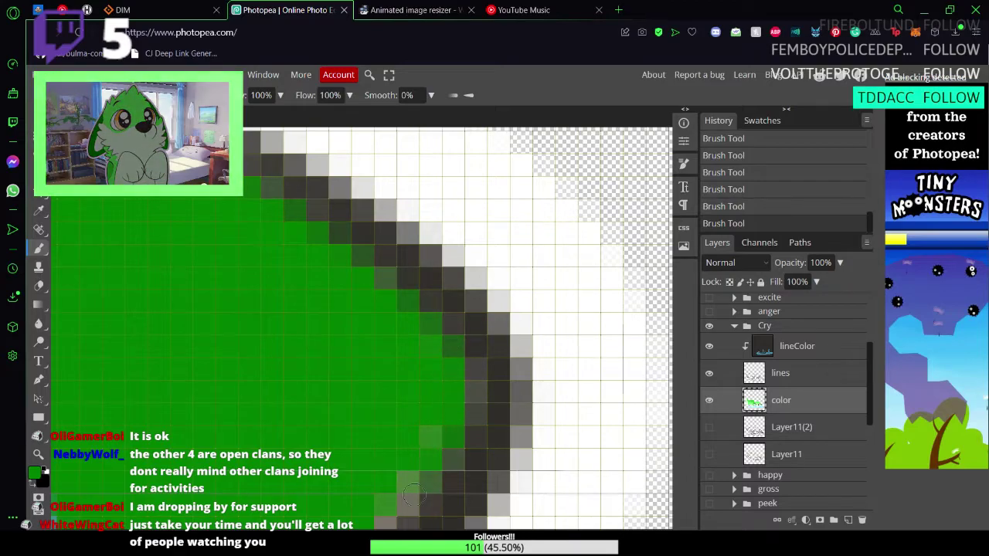
Step: Paint dark green over the grey and brownish pixels inside the same ear's lower black outline, down to the tear, and save
{"action": "left_click_drag", "start_coordinate": [394, 498], "coordinate": [488, 260]}
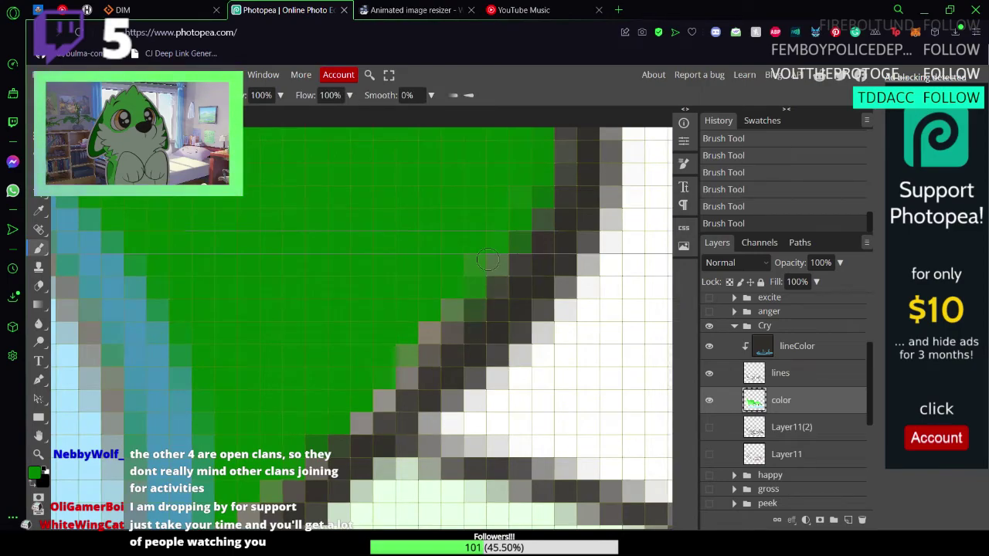
{"action": "mouse_move", "coordinate": [396, 398]}
{"action": "left_mouse_down"}
{"action": "mouse_move", "coordinate": [361, 426]}
{"action": "mouse_move", "coordinate": [386, 399]}
{"action": "left_mouse_up"}
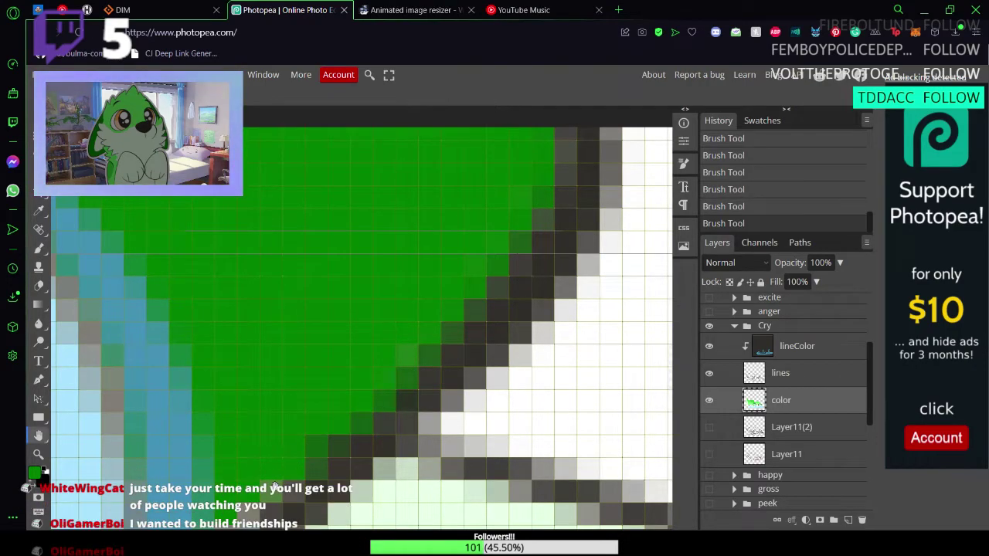
{"action": "mouse_move", "coordinate": [345, 426]}
{"action": "left_mouse_down"}
{"action": "mouse_move", "coordinate": [403, 338]}
{"action": "mouse_move", "coordinate": [404, 307]}
{"action": "left_mouse_up"}
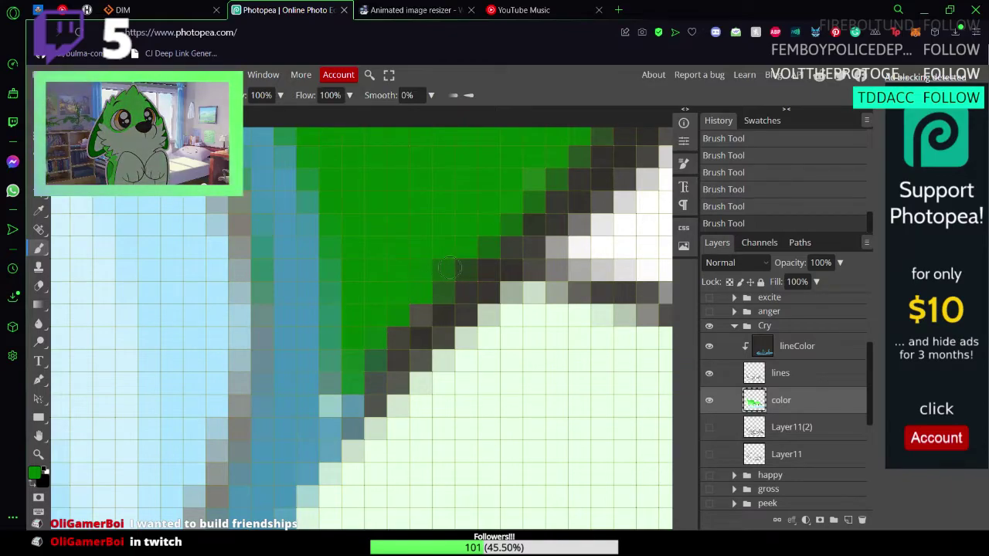
{"action": "key", "text": "ctrl+s"}
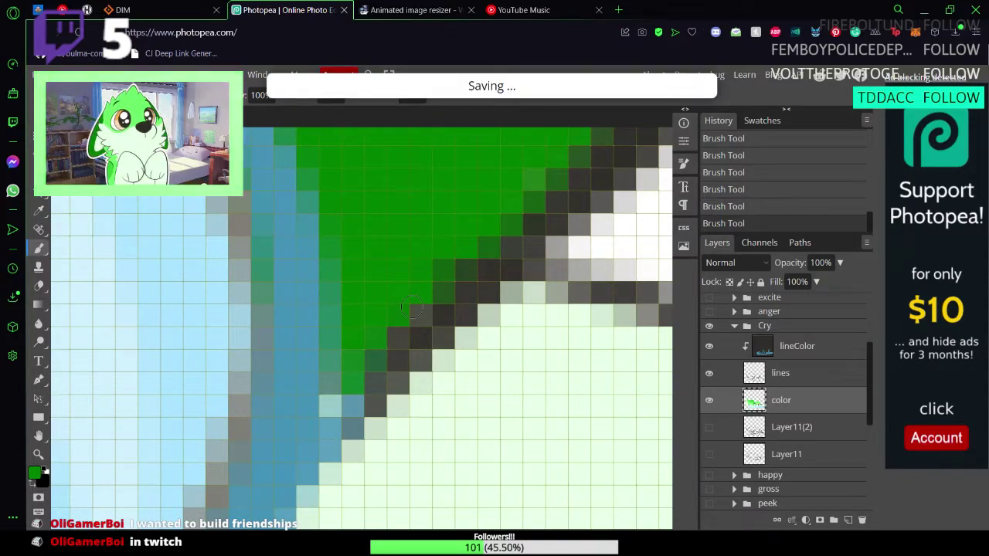
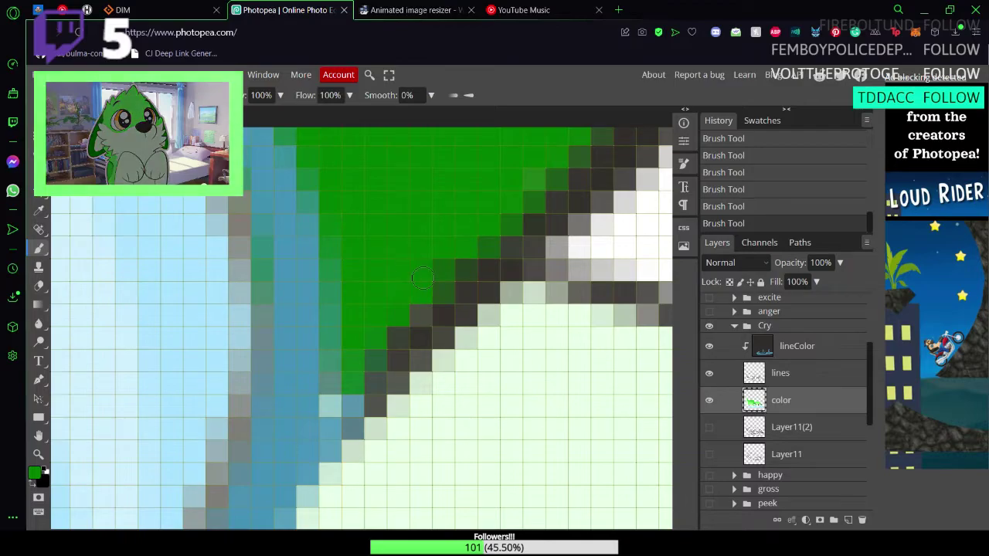
{"action": "key", "text": "z"}
{"action": "mouse_move", "coordinate": [534, 289]}
{"action": "left_mouse_down"}
{"action": "mouse_move", "coordinate": [469, 289]}
{"action": "mouse_move", "coordinate": [526, 311]}
{"action": "mouse_move", "coordinate": [577, 313]}
{"action": "mouse_move", "coordinate": [454, 303]}
{"action": "left_mouse_up"}
{"action": "left_click", "coordinate": [320, 313]}
{"action": "key", "text": "ctrl+s"}
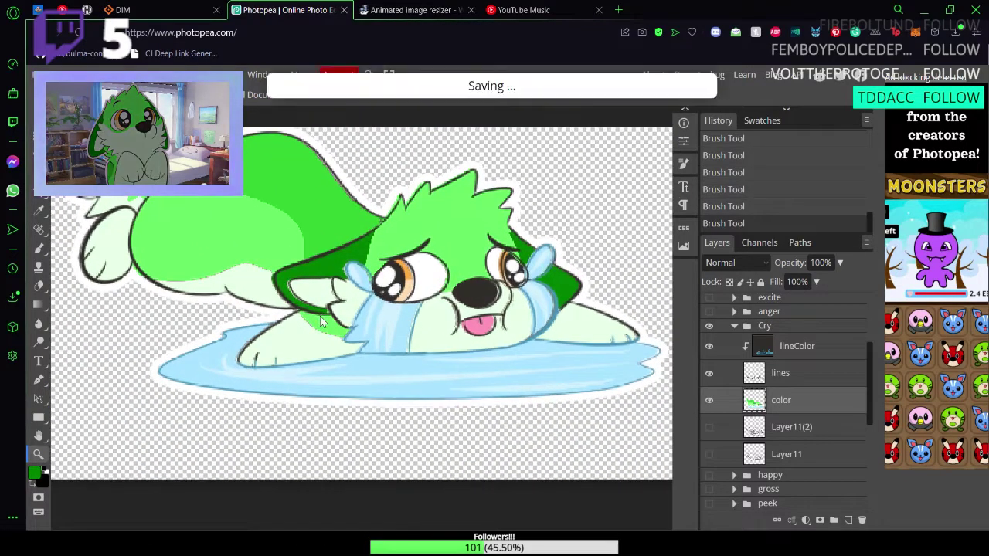
Step: Sample the dark green of the other ear and paint over the white, beige and grey pixels along its inner-ear outline
{"action": "mouse_move", "coordinate": [305, 300]}
{"action": "left_mouse_down"}
{"action": "mouse_move", "coordinate": [377, 293]}
{"action": "mouse_move", "coordinate": [294, 294]}
{"action": "mouse_move", "coordinate": [380, 302]}
{"action": "left_mouse_up"}
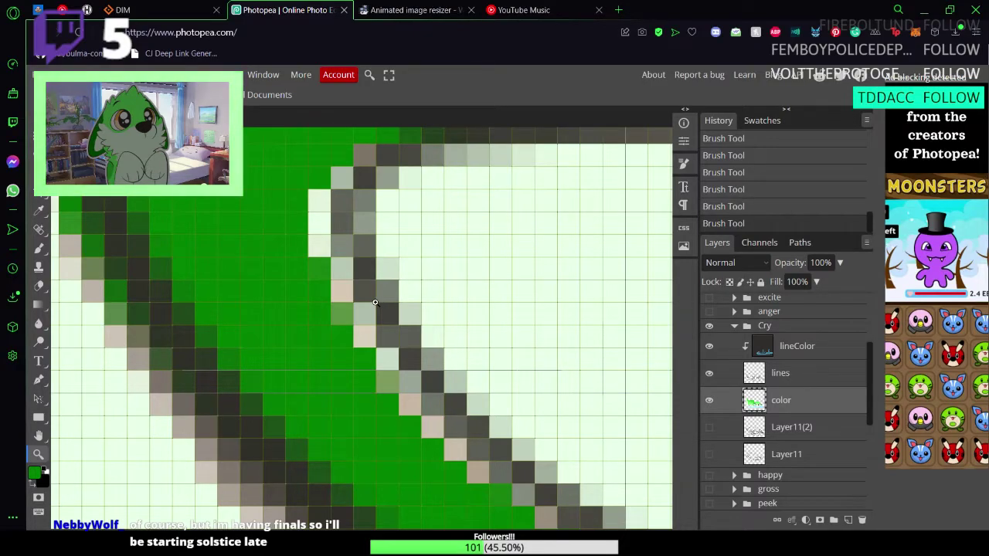
{"action": "key", "text": "b"}
{"action": "left_click", "coordinate": [232, 223], "text": "alt"}
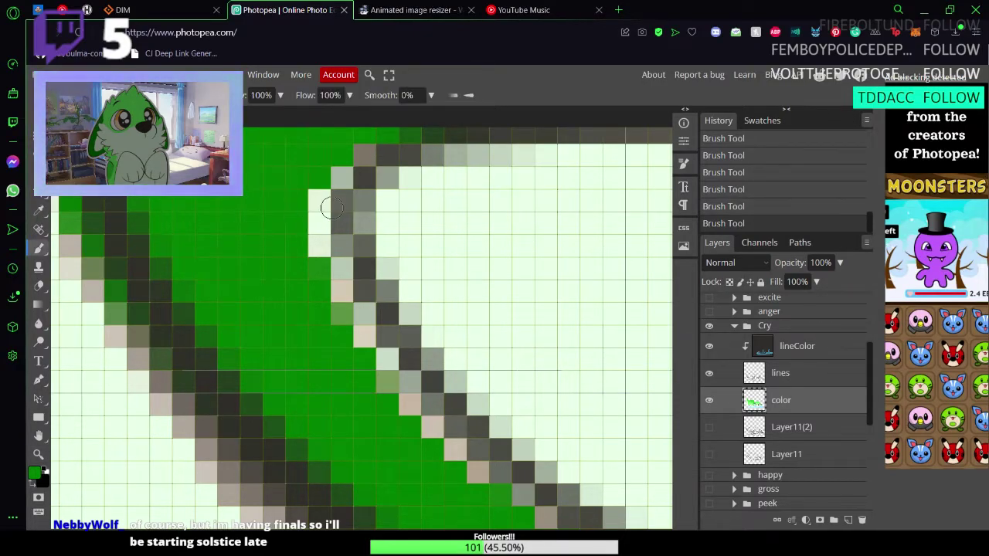
{"action": "left_click_drag", "start_coordinate": [365, 137], "coordinate": [339, 170]}
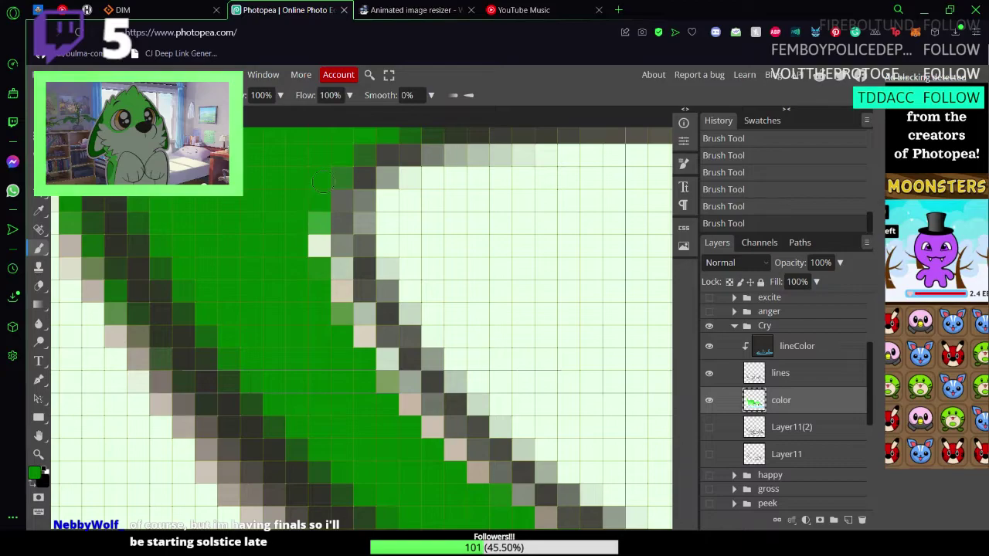
{"action": "mouse_move", "coordinate": [325, 268]}
{"action": "left_mouse_down"}
{"action": "mouse_move", "coordinate": [324, 300]}
{"action": "mouse_move", "coordinate": [341, 252]}
{"action": "mouse_move", "coordinate": [375, 375]}
{"action": "mouse_move", "coordinate": [358, 313]}
{"action": "mouse_move", "coordinate": [389, 374]}
{"action": "mouse_move", "coordinate": [345, 304]}
{"action": "mouse_move", "coordinate": [365, 363]}
{"action": "mouse_move", "coordinate": [333, 292]}
{"action": "mouse_move", "coordinate": [436, 437]}
{"action": "left_mouse_up"}
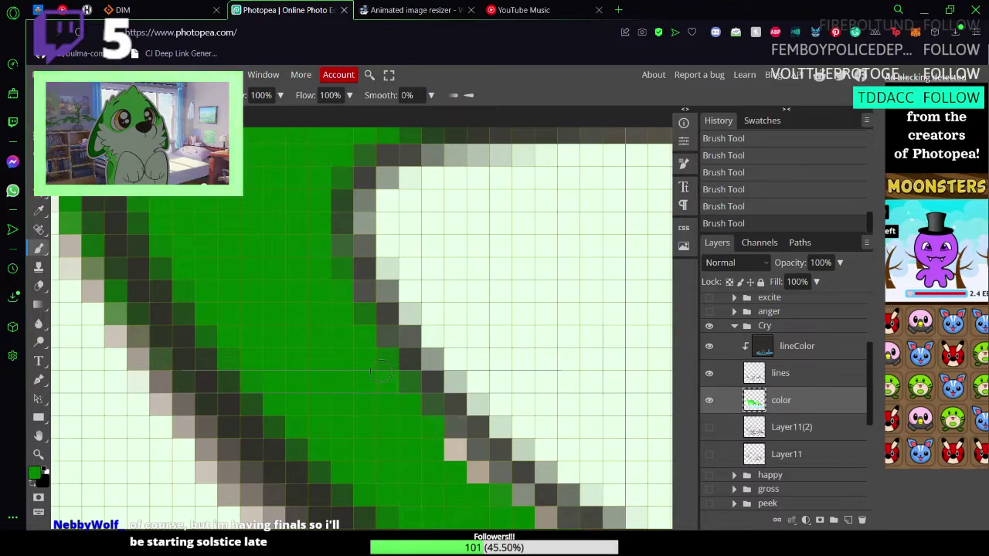
{"action": "mouse_move", "coordinate": [410, 420]}
{"action": "left_mouse_down"}
{"action": "mouse_move", "coordinate": [281, 296]}
{"action": "mouse_move", "coordinate": [237, 280]}
{"action": "left_mouse_up"}
{"action": "mouse_move", "coordinate": [287, 315]}
{"action": "left_mouse_down"}
{"action": "mouse_move", "coordinate": [264, 296]}
{"action": "mouse_move", "coordinate": [286, 309]}
{"action": "left_mouse_up"}
{"action": "mouse_move", "coordinate": [363, 380]}
{"action": "left_mouse_down"}
{"action": "mouse_move", "coordinate": [403, 411]}
{"action": "mouse_move", "coordinate": [388, 399]}
{"action": "mouse_move", "coordinate": [425, 401]}
{"action": "mouse_move", "coordinate": [483, 455]}
{"action": "left_mouse_up"}
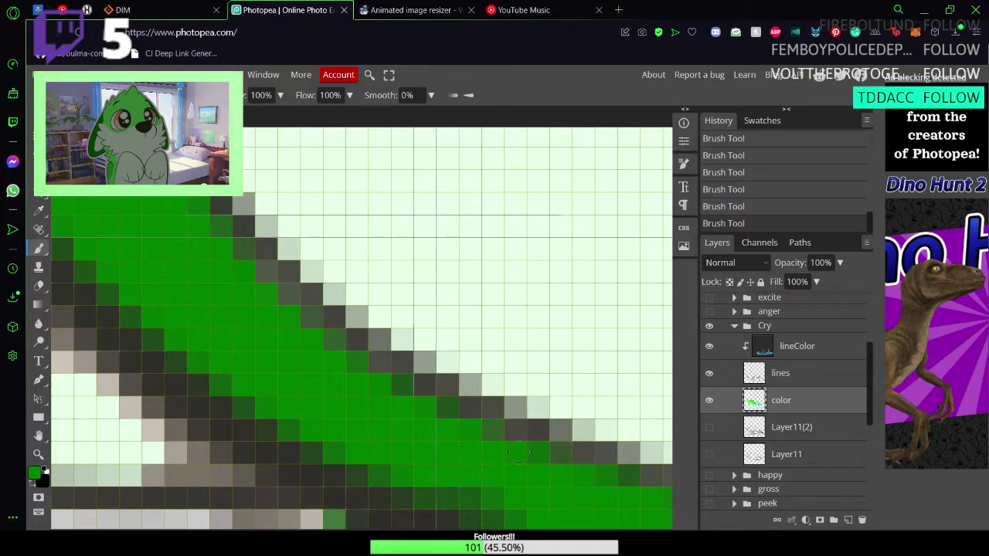
Step: Paint dark green over the light green, beige and grey pixels where the ear's dark green strip meets the cheek fur outline, and save
{"action": "key", "text": "space"}
{"action": "left_click_drag", "start_coordinate": [571, 459], "coordinate": [194, 276]}
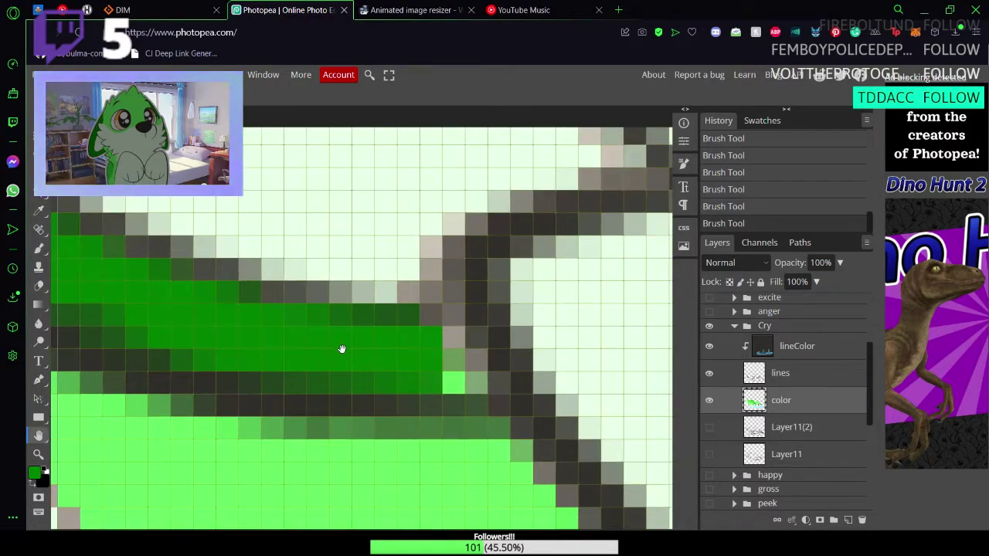
{"action": "left_click", "coordinate": [449, 379]}
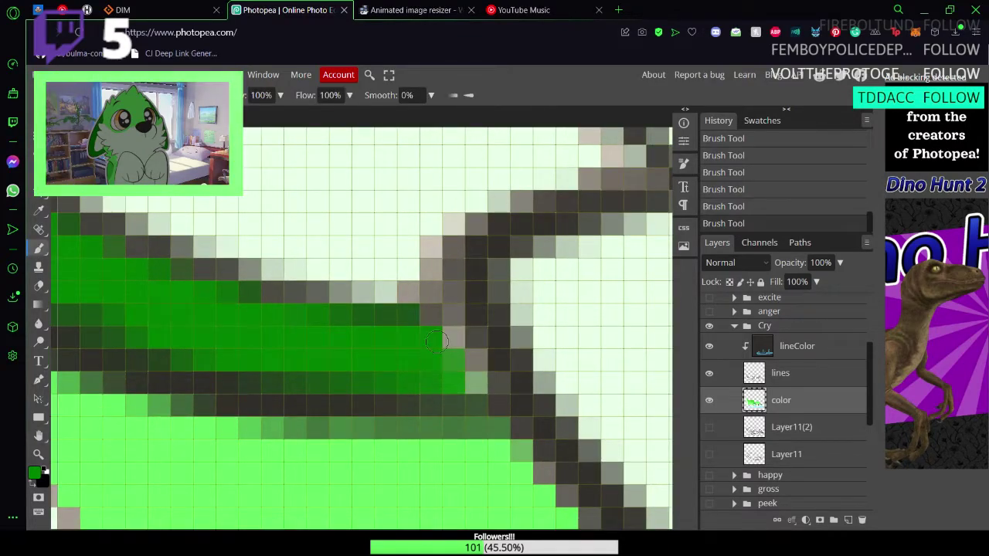
{"action": "left_click", "coordinate": [467, 376]}
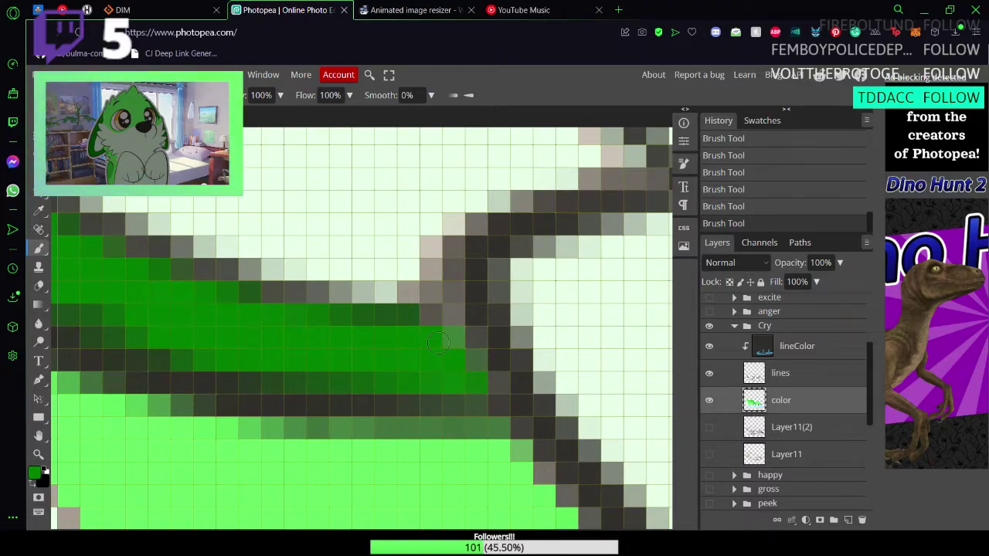
{"action": "key", "text": "ctrl+s"}
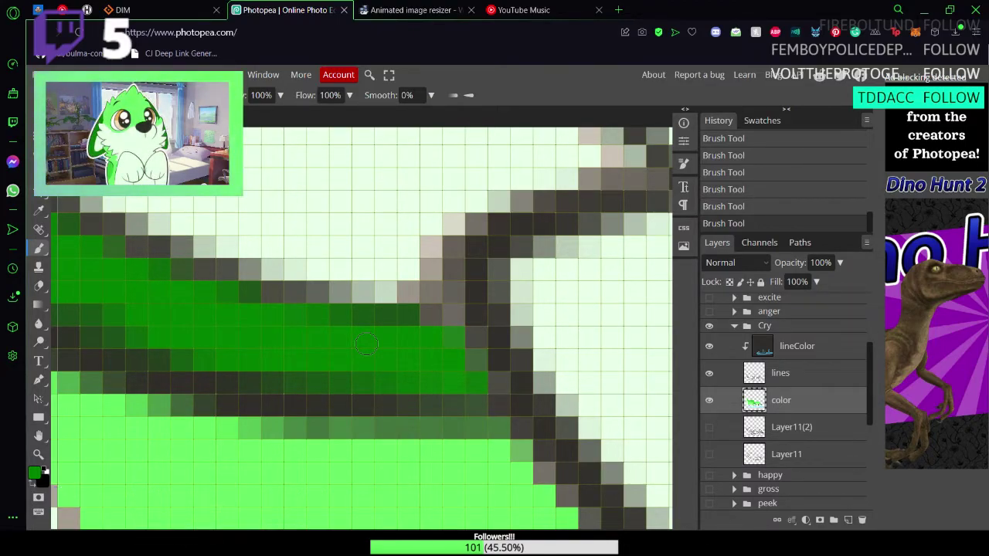
Step: Sample the inner ear's pale green #e7ffe7 and paint over the beige pixels beside the thin diagonal fur line
{"action": "scroll", "coordinate": [371, 343], "scroll_direction": "up", "scroll_amount": 3}
{"action": "scroll", "coordinate": [394, 325], "scroll_direction": "down", "scroll_amount": 5}
{"action": "scroll", "coordinate": [407, 305], "scroll_direction": "up", "scroll_amount": 5}
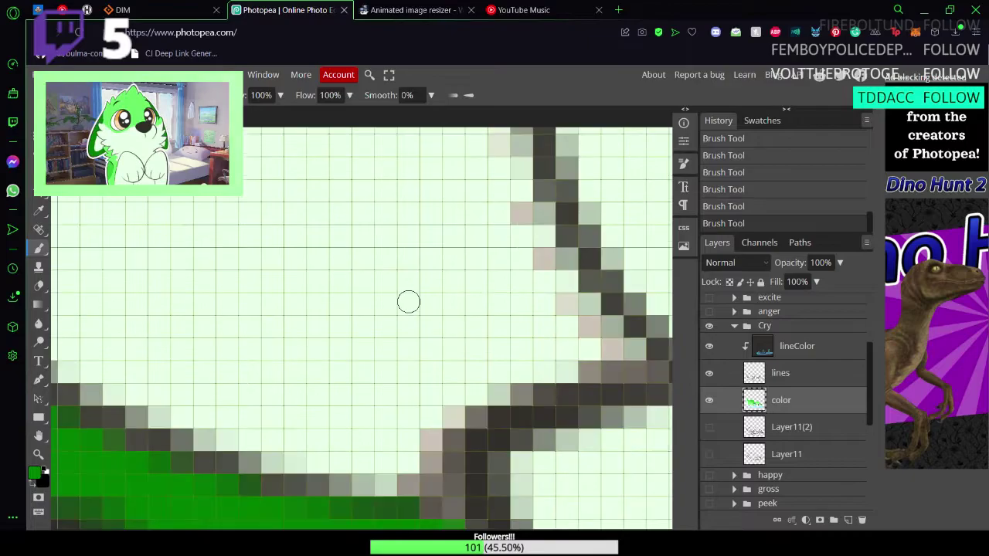
{"action": "key", "text": "z"}
{"action": "mouse_move", "coordinate": [419, 327]}
{"action": "left_mouse_down"}
{"action": "mouse_move", "coordinate": [379, 324]}
{"action": "mouse_move", "coordinate": [446, 340]}
{"action": "mouse_move", "coordinate": [424, 341]}
{"action": "left_mouse_up"}
{"action": "scroll", "coordinate": [421, 341], "scroll_direction": "down", "scroll_amount": 1}
{"action": "scroll", "coordinate": [418, 341], "scroll_direction": "down", "scroll_amount": 5}
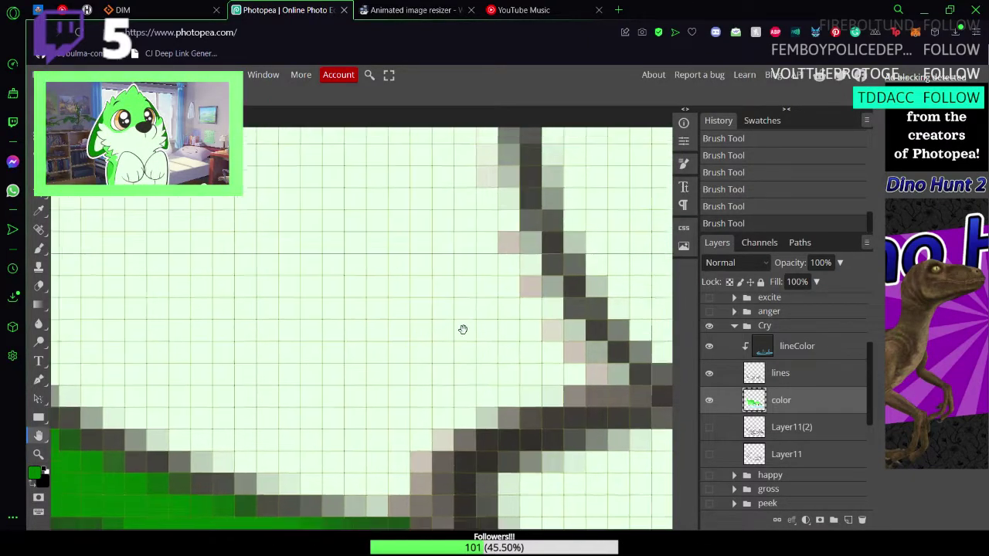
{"action": "key", "text": "i"}
{"action": "left_click", "coordinate": [302, 412]}
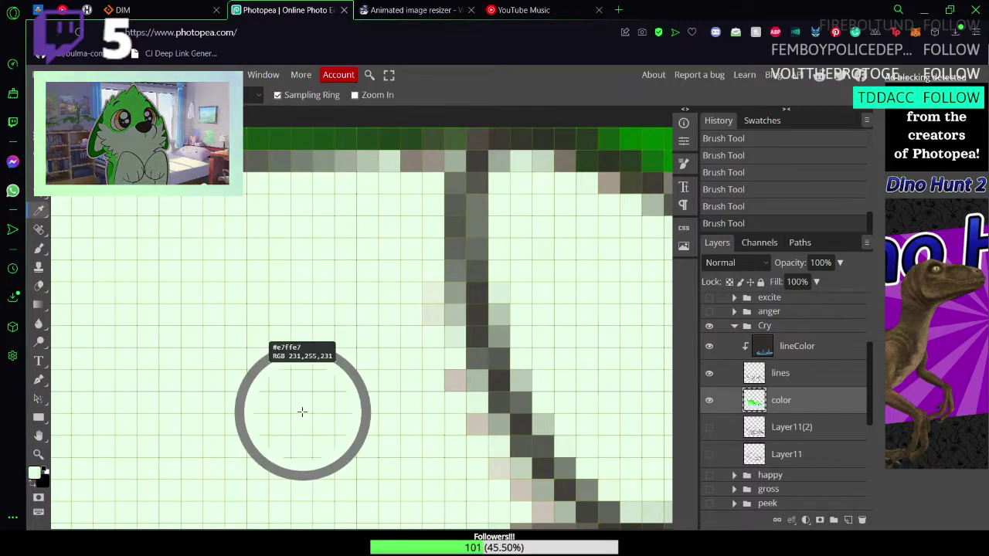
{"action": "key", "text": "b"}
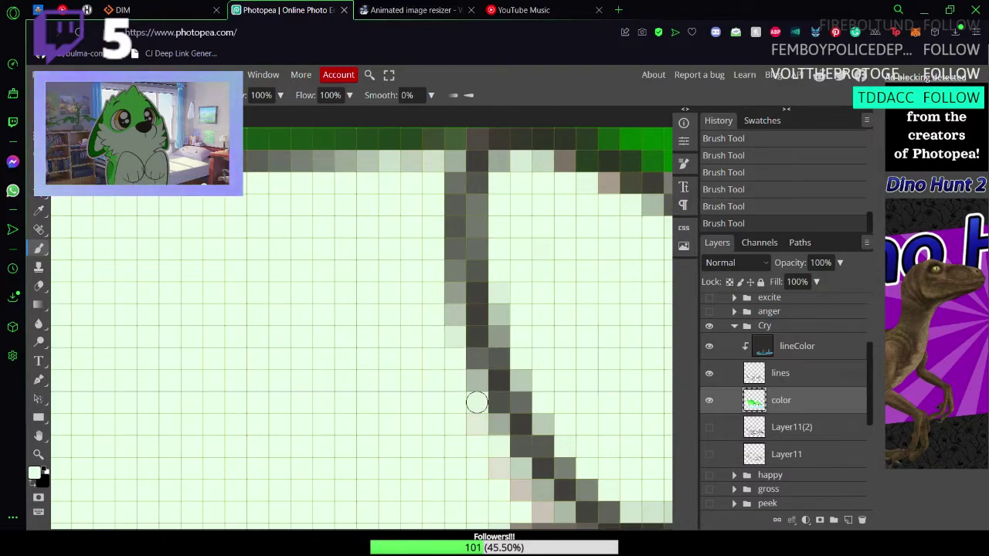
{"action": "scroll", "coordinate": [471, 373], "scroll_direction": "down", "scroll_amount": 3}
{"action": "left_click", "coordinate": [500, 277]}
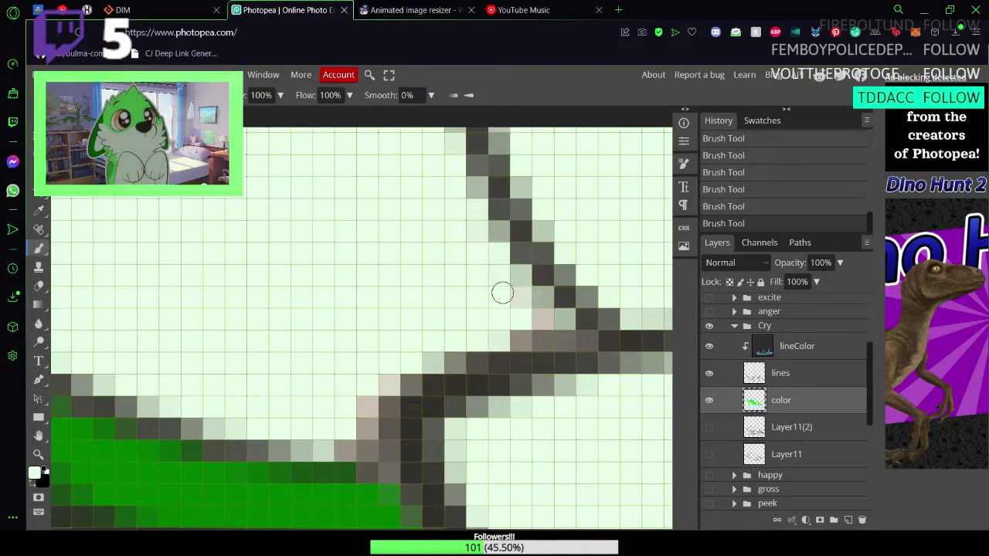
{"action": "left_click", "coordinate": [517, 296]}
{"action": "left_click", "coordinate": [543, 313]}
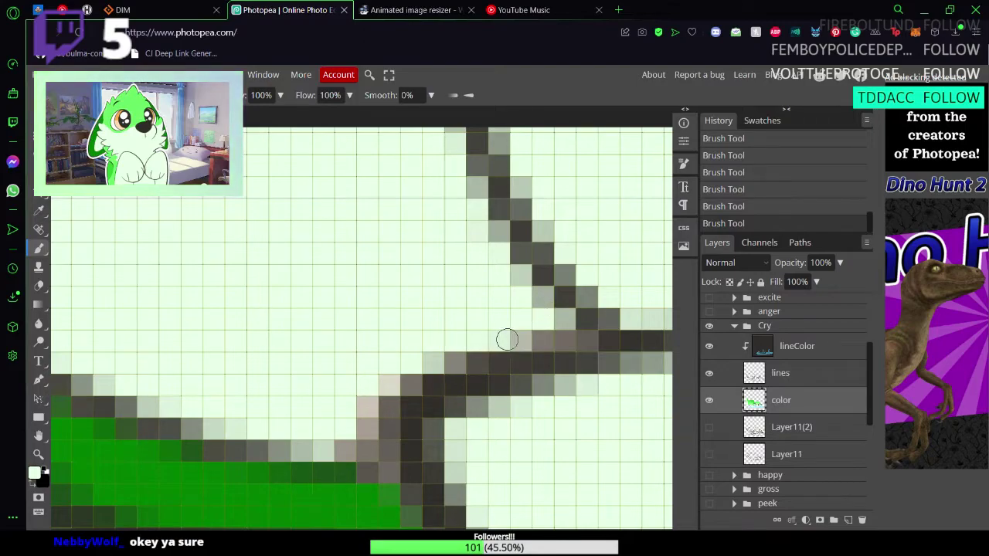
Step: Paint pale green over the beige and brownish pixels along the inner-ear side of the cheek fur outline, down to the dark green strip
{"action": "mouse_move", "coordinate": [507, 340]}
{"action": "left_mouse_down"}
{"action": "mouse_move", "coordinate": [539, 318]}
{"action": "mouse_move", "coordinate": [420, 361]}
{"action": "mouse_move", "coordinate": [368, 401]}
{"action": "mouse_move", "coordinate": [393, 375]}
{"action": "mouse_move", "coordinate": [352, 440]}
{"action": "left_mouse_up"}
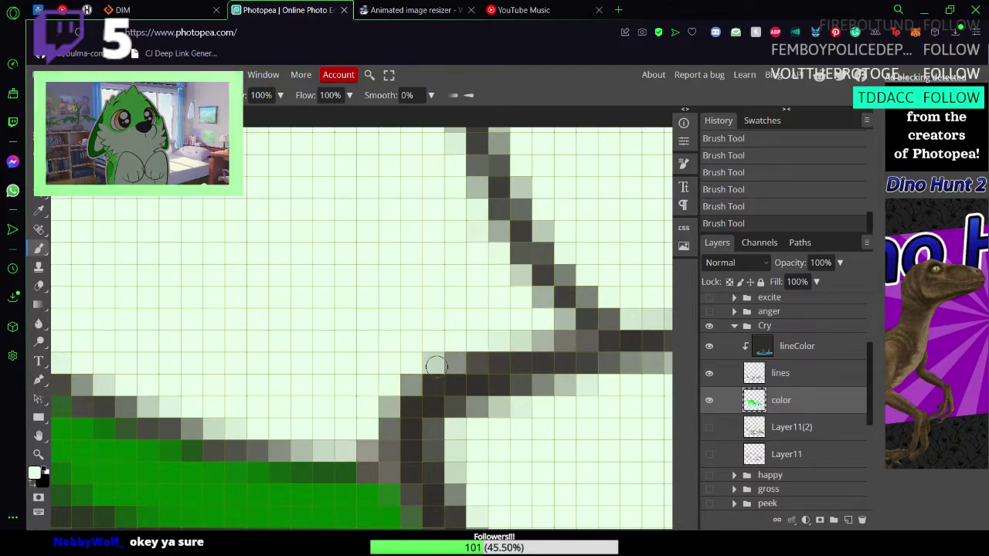
{"action": "left_click_drag", "start_coordinate": [599, 339], "coordinate": [570, 339]}
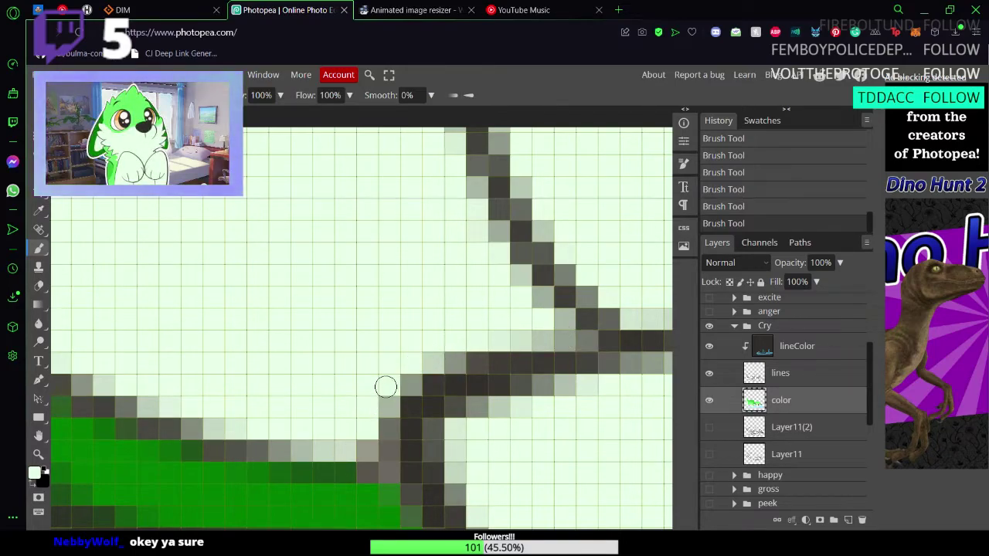
{"action": "scroll", "coordinate": [374, 393], "scroll_direction": "down", "scroll_amount": 3}
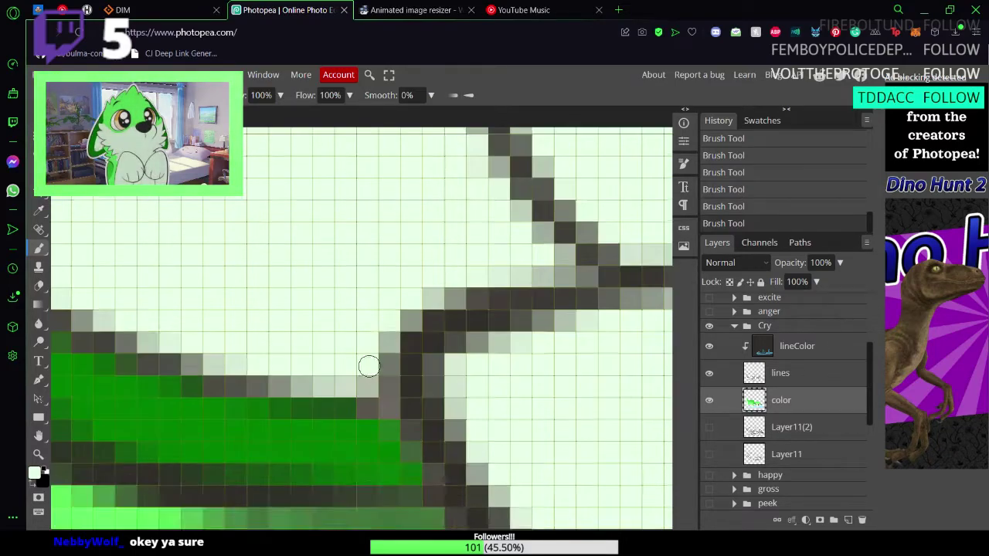
{"action": "scroll", "coordinate": [437, 389], "scroll_direction": "down", "scroll_amount": 3}
{"action": "scroll", "coordinate": [476, 405], "scroll_direction": "down", "scroll_amount": 3}
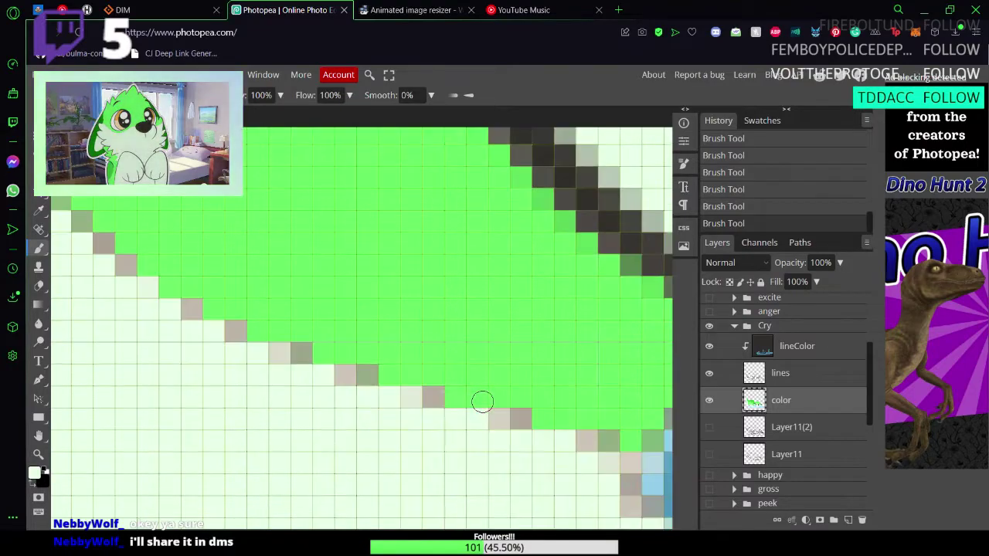
Step: Sample the light green of the patch below the ear and paint over the brownish pixels along the upper part of its diagonal edge
{"action": "scroll", "coordinate": [480, 404], "scroll_direction": "up", "scroll_amount": 3}
{"action": "scroll", "coordinate": [270, 376], "scroll_direction": "down", "scroll_amount": 2}
{"action": "key", "text": "i"}
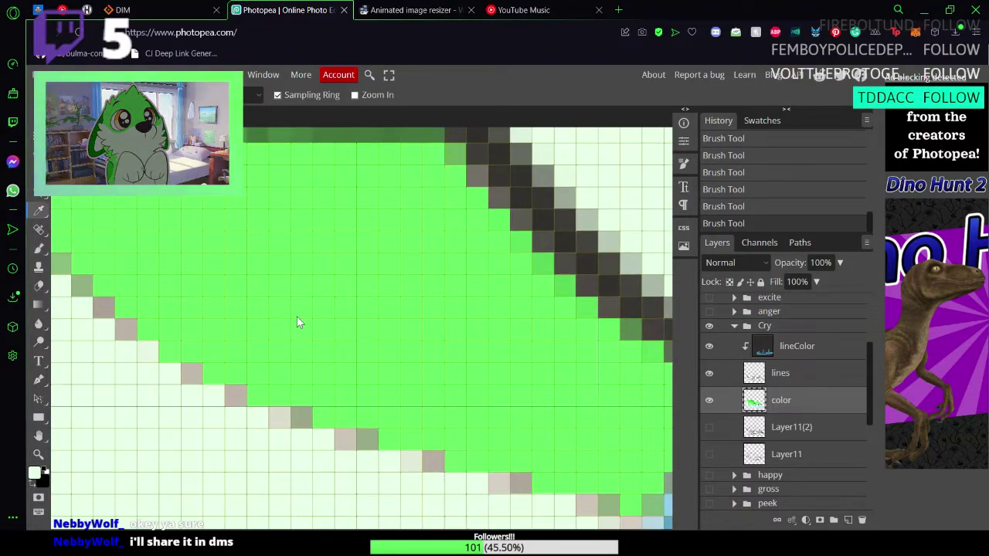
{"action": "key", "text": "space"}
{"action": "left_click_drag", "start_coordinate": [280, 307], "coordinate": [503, 381]}
{"action": "key", "text": "b"}
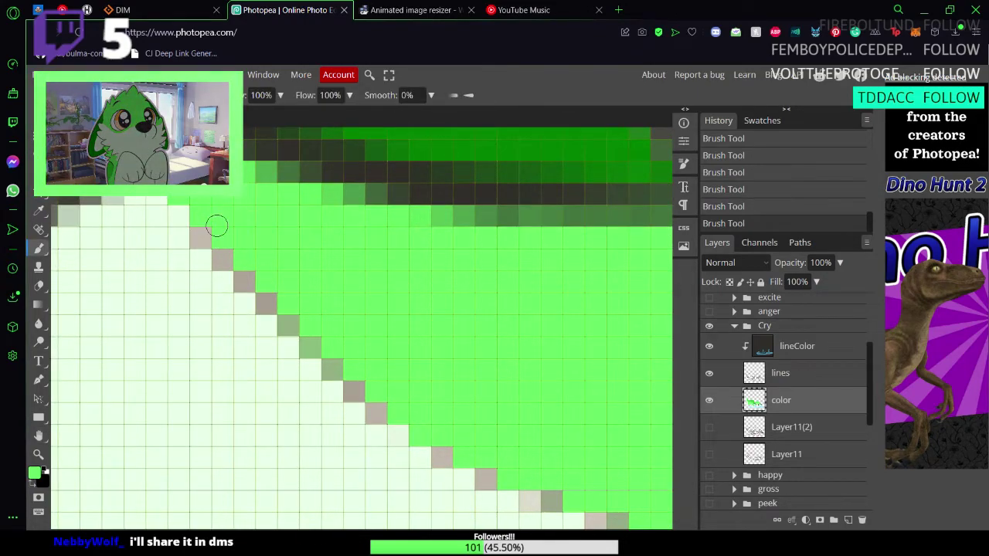
{"action": "mouse_move", "coordinate": [234, 259]}
{"action": "left_mouse_down"}
{"action": "mouse_move", "coordinate": [279, 321]}
{"action": "mouse_move", "coordinate": [267, 290]}
{"action": "mouse_move", "coordinate": [344, 373]}
{"action": "mouse_move", "coordinate": [371, 395]}
{"action": "left_mouse_up"}
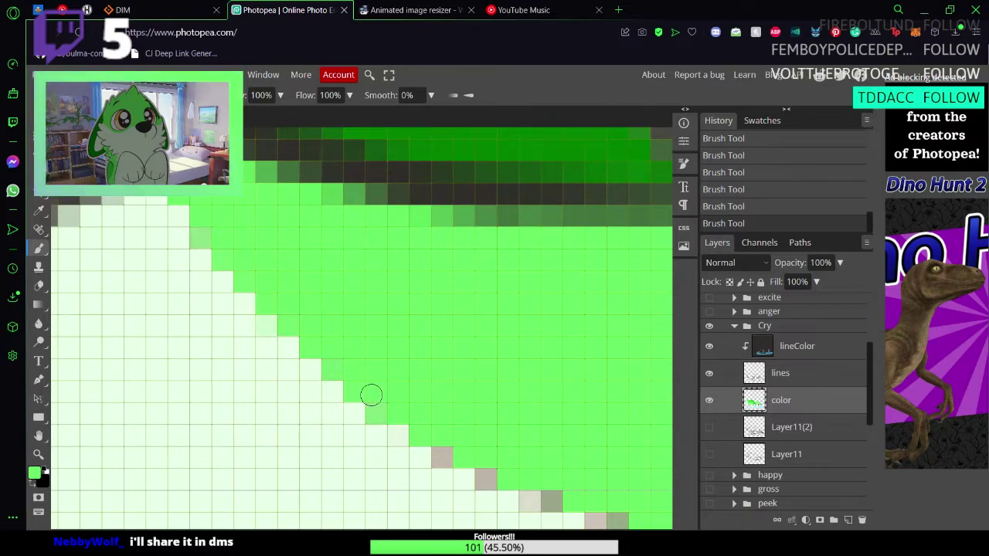
Step: Paint light green over the brownish and grey pixels along the lower part of the patch's edge with the pale green fur
{"action": "key", "text": "h"}
{"action": "left_click_drag", "start_coordinate": [486, 430], "coordinate": [258, 331]}
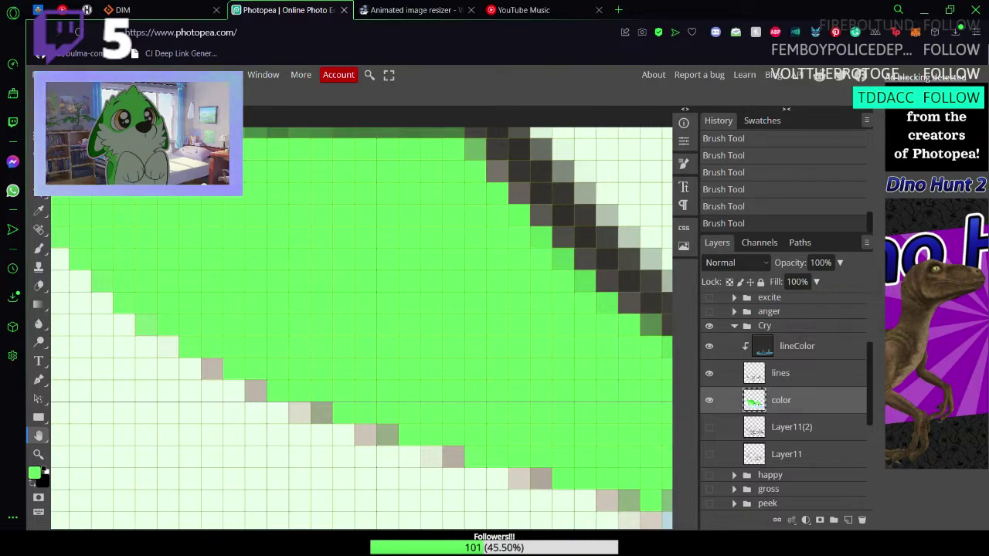
{"action": "key", "text": "b"}
{"action": "left_click", "coordinate": [219, 364]}
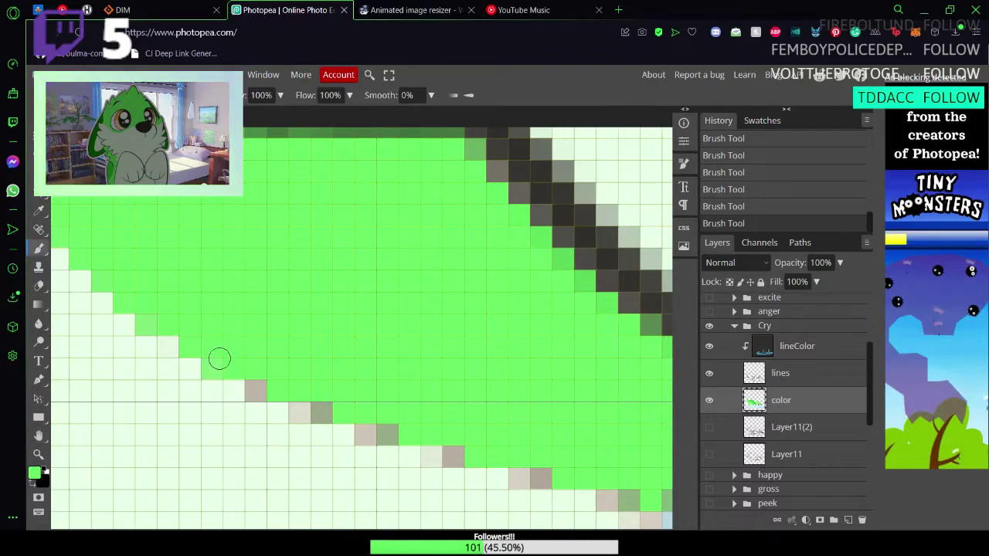
{"action": "left_click", "coordinate": [255, 388]}
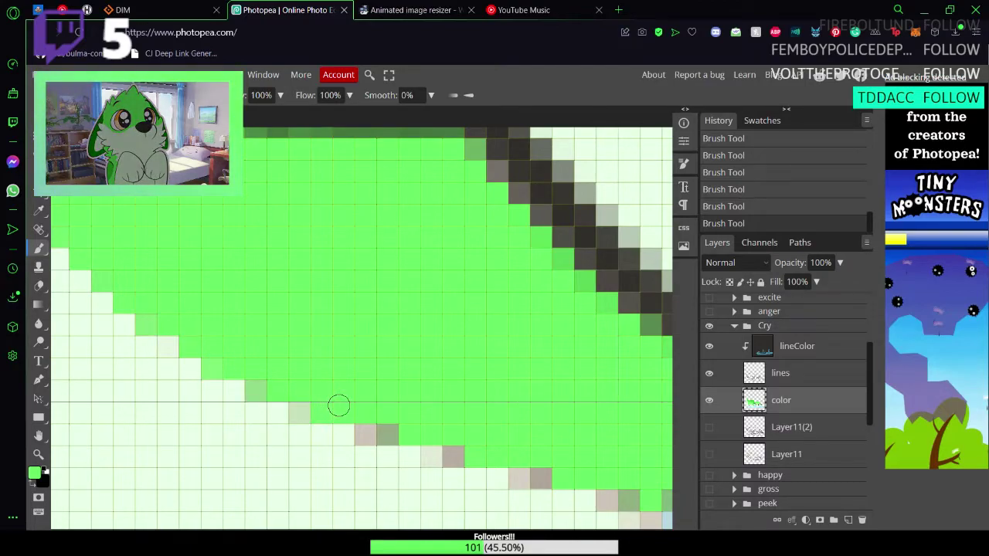
{"action": "left_click", "coordinate": [322, 413]}
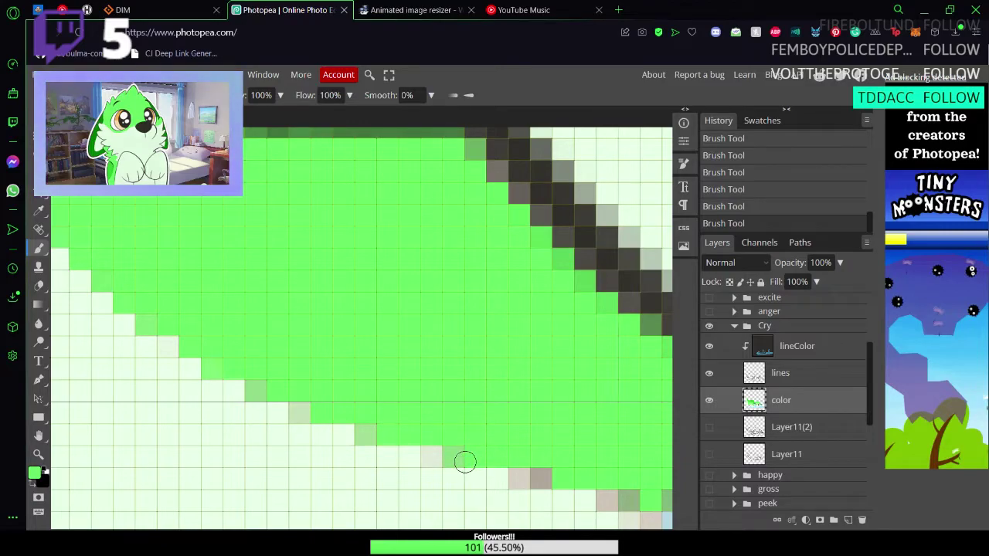
{"action": "left_click", "coordinate": [519, 468]}
{"action": "left_click", "coordinate": [552, 472]}
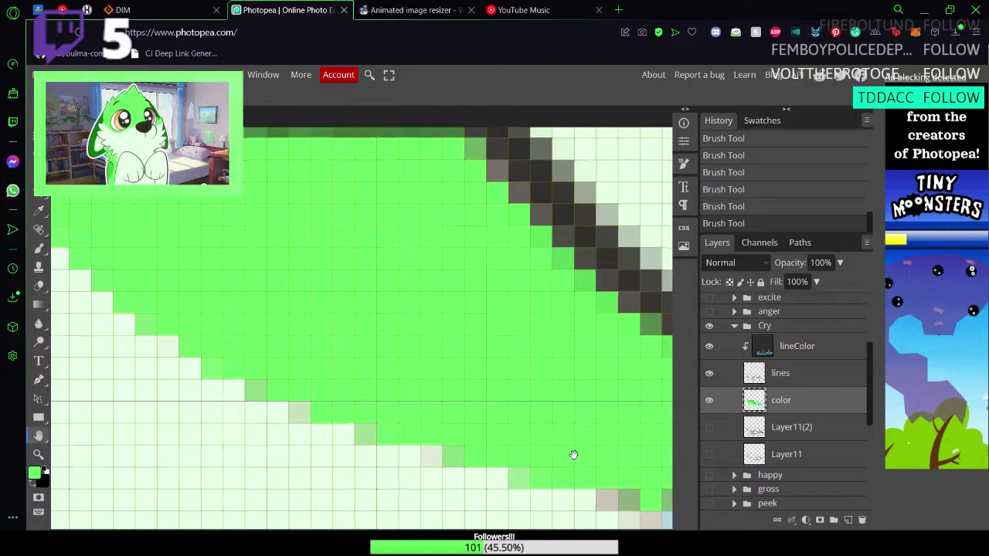
Step: Paint light green over the beige and grey pixels at the patch's lower tip and along the blue tear outline
{"action": "key", "text": "space"}
{"action": "left_click_drag", "start_coordinate": [574, 456], "coordinate": [353, 316]}
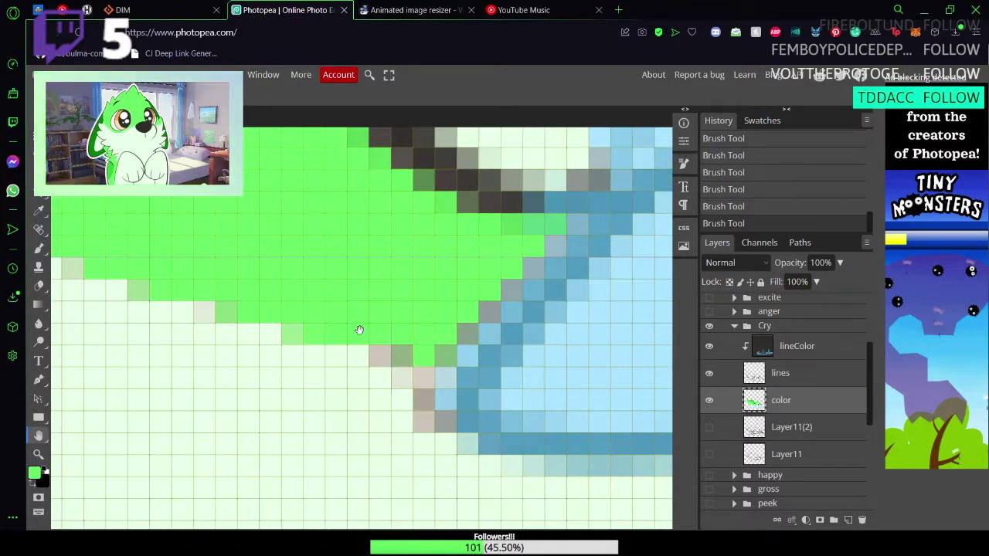
{"action": "left_click", "coordinate": [401, 353]}
{"action": "left_click", "coordinate": [381, 354]}
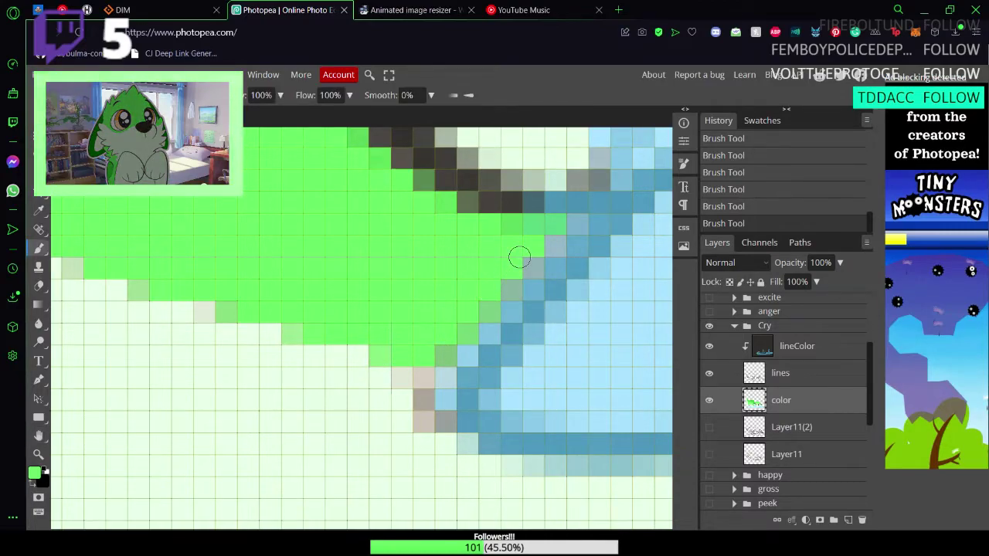
Step: Sample the pale green fur and paint over the beige and brownish pixels beside the tear outline, just below the light green tip
{"action": "key", "text": "i"}
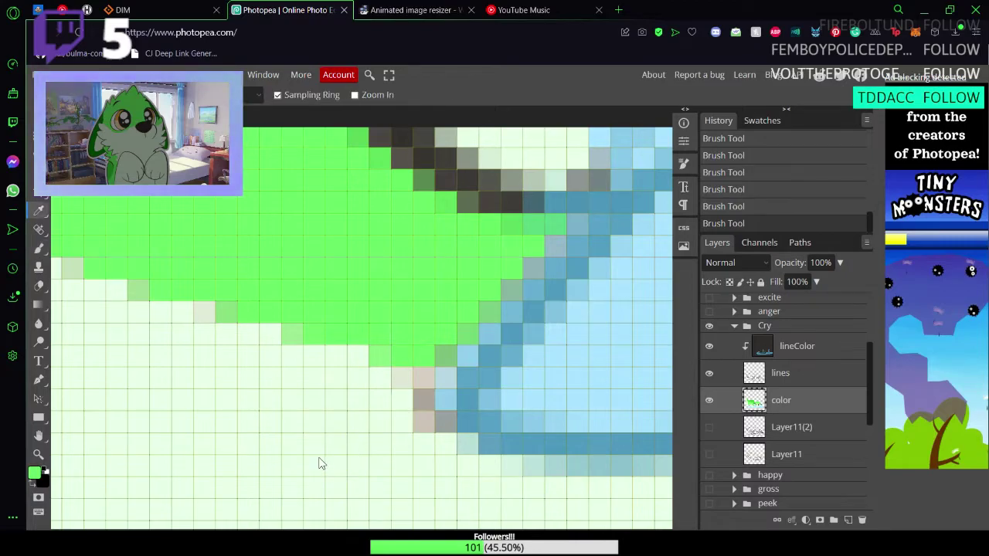
{"action": "left_click", "coordinate": [318, 457]}
{"action": "key", "text": "b"}
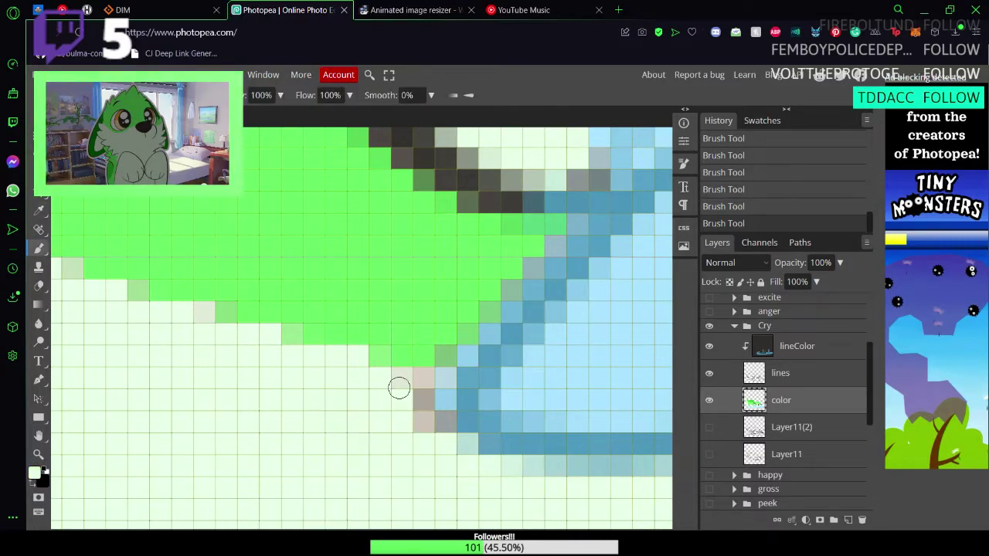
{"action": "left_click", "coordinate": [450, 434]}
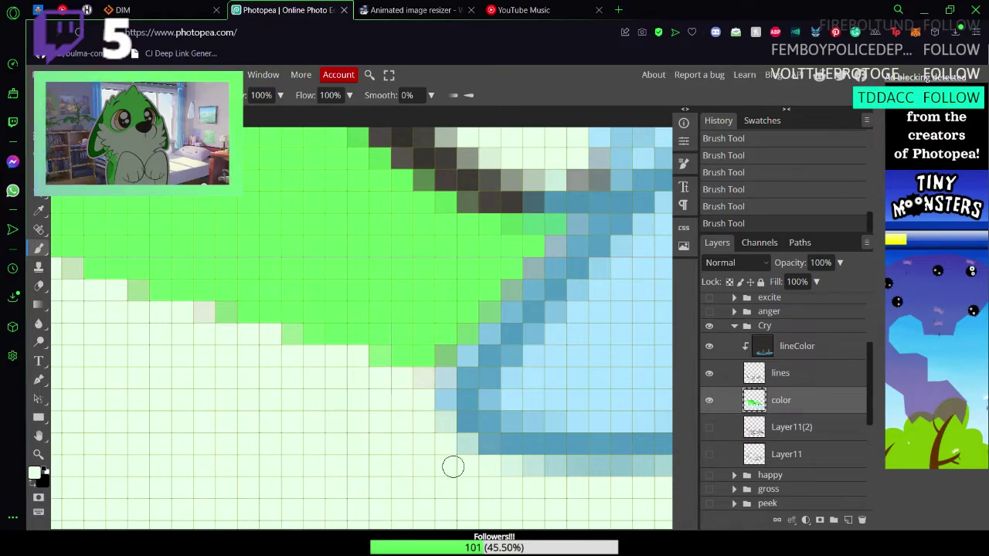
Step: Resample the patch's light green and touch up the leftover beige pixels on its stepped lower edge
{"action": "key", "text": "z"}
{"action": "left_click_drag", "start_coordinate": [404, 420], "coordinate": [335, 418]}
{"action": "scroll", "coordinate": [360, 400], "scroll_direction": "up", "scroll_amount": 3}
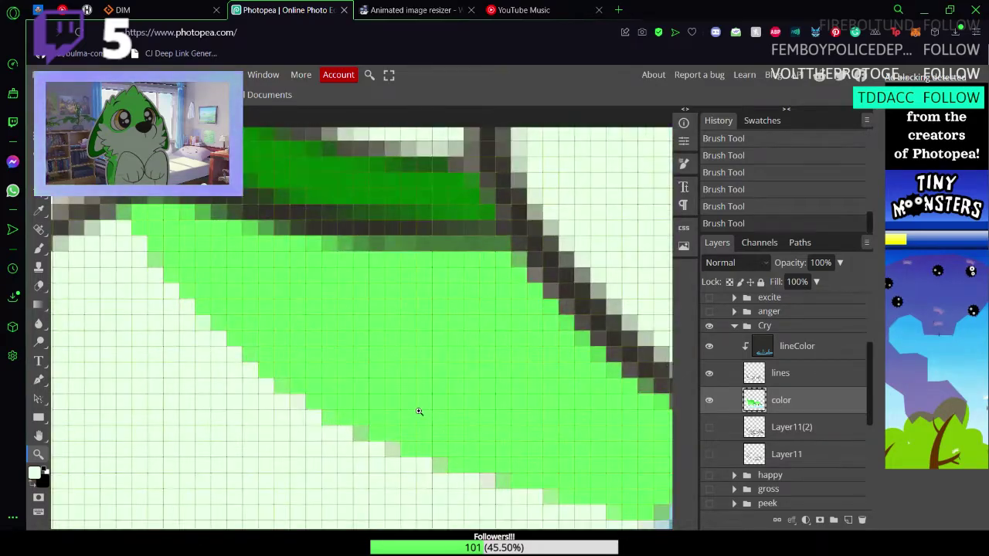
{"action": "key", "text": "i"}
{"action": "left_click", "coordinate": [438, 366]}
{"action": "key", "text": "b"}
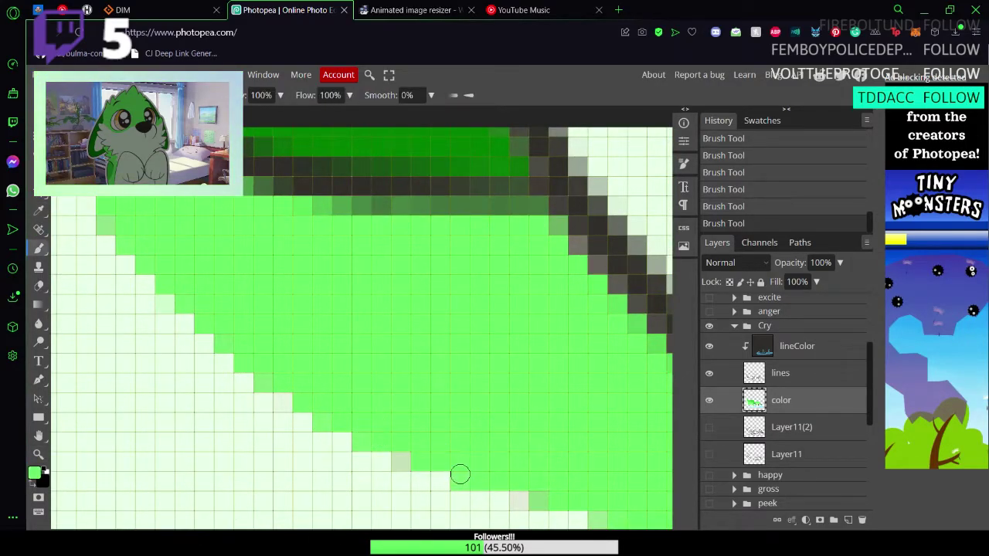
Step: Sample the arm's pale green and paint over the brownish pixels beside the first blue toe line of the paw
{"action": "scroll", "coordinate": [545, 496], "scroll_direction": "down", "scroll_amount": 5}
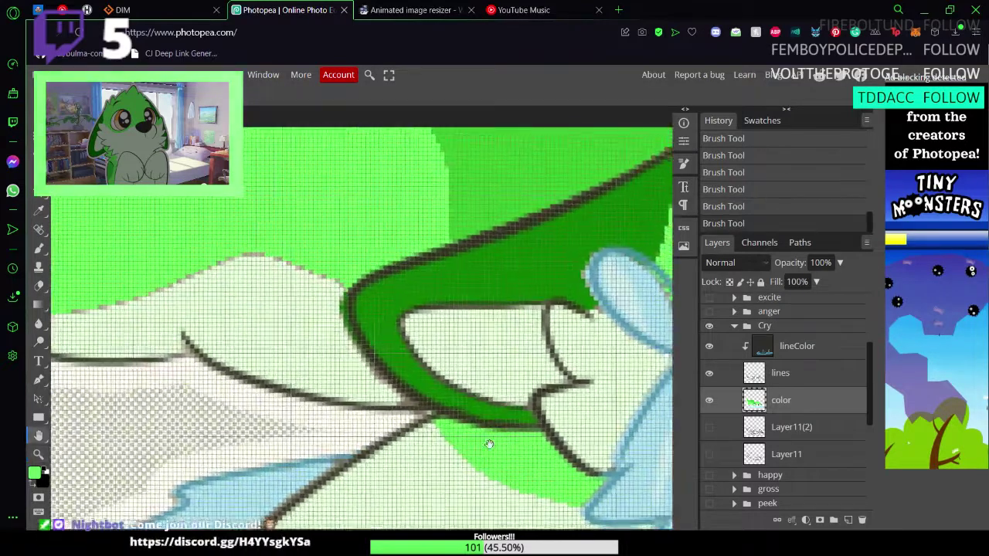
{"action": "left_click_drag", "start_coordinate": [489, 443], "coordinate": [219, 366]}
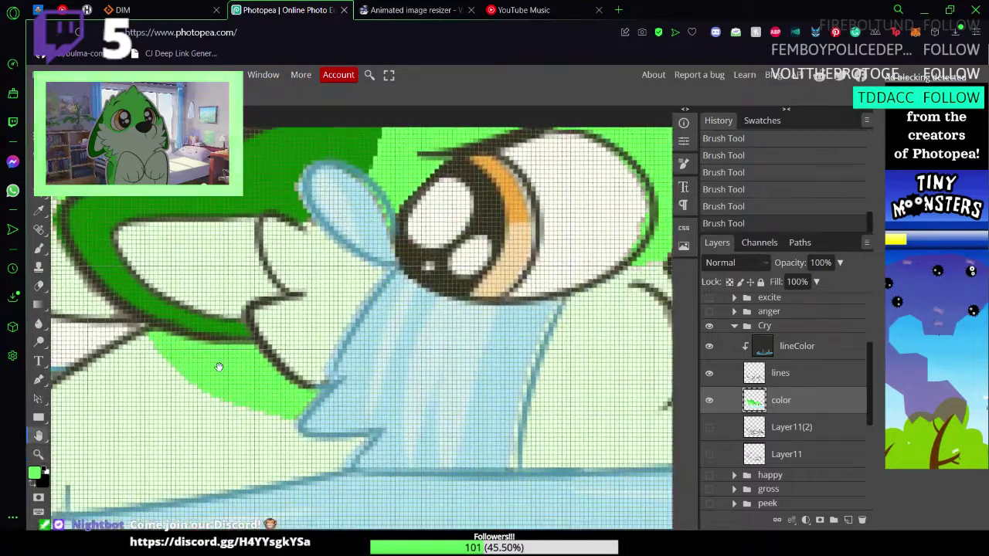
{"action": "left_click_drag", "start_coordinate": [455, 343], "coordinate": [298, 363]}
{"action": "left_click_drag", "start_coordinate": [527, 347], "coordinate": [322, 353]}
{"action": "left_click_drag", "start_coordinate": [542, 364], "coordinate": [274, 358]}
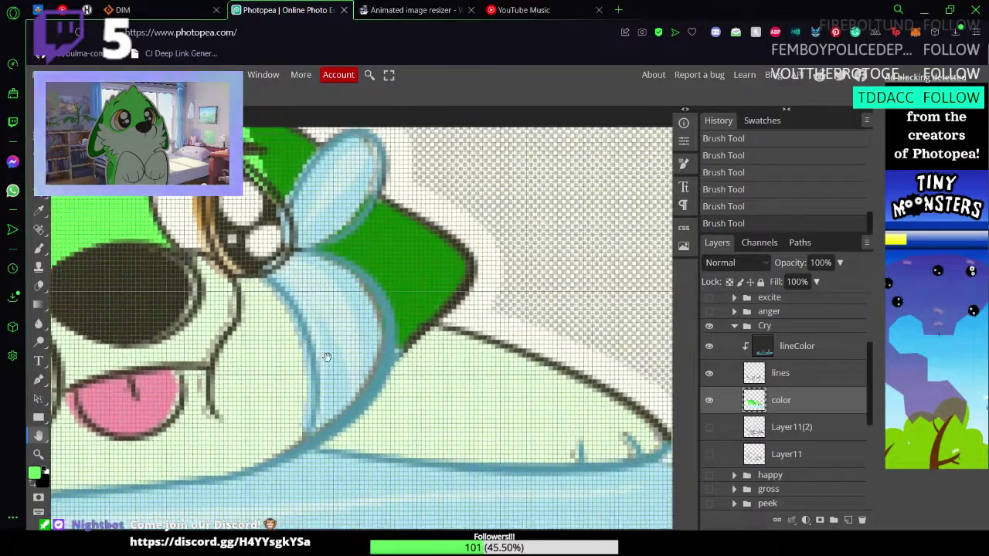
{"action": "left_click_drag", "start_coordinate": [492, 426], "coordinate": [464, 404]}
{"action": "mouse_move", "coordinate": [568, 420]}
{"action": "left_mouse_down"}
{"action": "mouse_move", "coordinate": [503, 402]}
{"action": "mouse_move", "coordinate": [520, 422]}
{"action": "left_mouse_up"}
{"action": "key", "text": "z"}
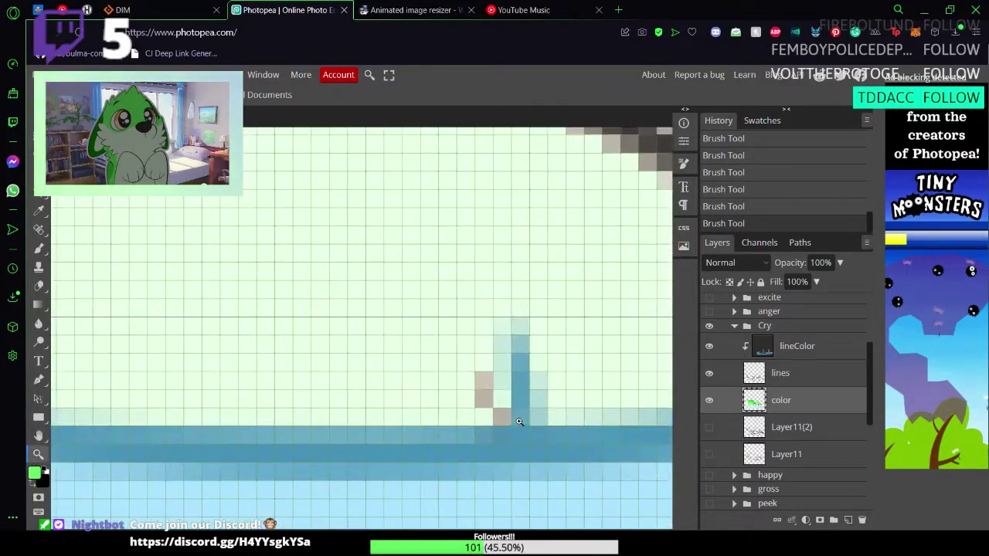
{"action": "key", "text": "i"}
{"action": "key", "text": "b"}
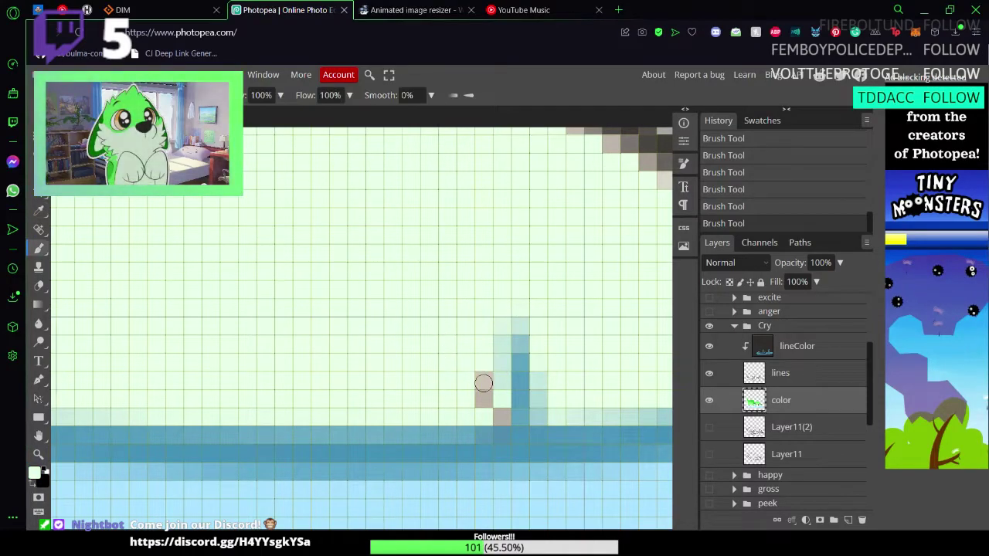
{"action": "left_click_drag", "start_coordinate": [484, 398], "coordinate": [480, 381]}
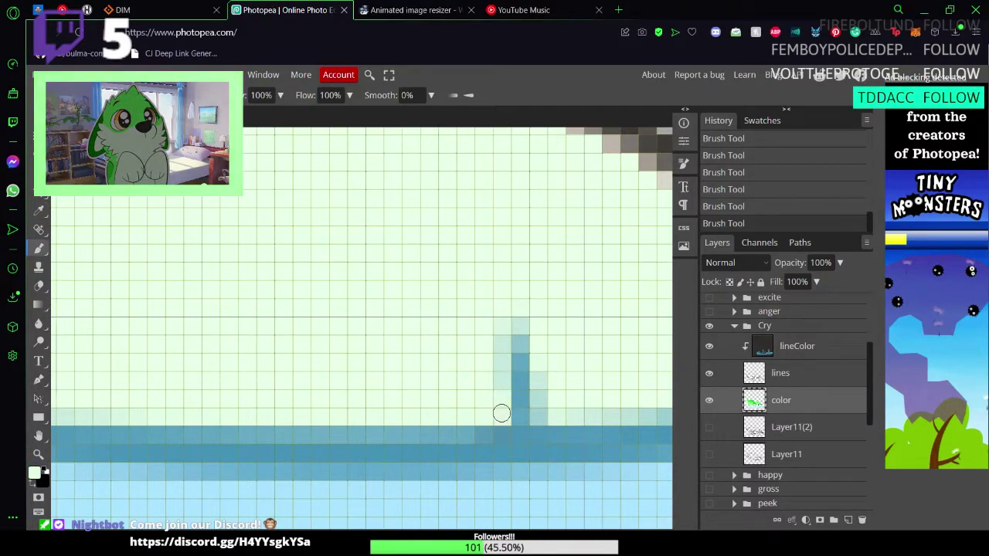
Step: Paint pale green over the beige pixels around the second toe line and inside the outline at the paw's tip
{"action": "left_click_drag", "start_coordinate": [501, 413], "coordinate": [209, 417]}
{"action": "mouse_move", "coordinate": [316, 350]}
{"action": "left_mouse_down"}
{"action": "mouse_move", "coordinate": [318, 393]}
{"action": "mouse_move", "coordinate": [330, 376]}
{"action": "left_mouse_up"}
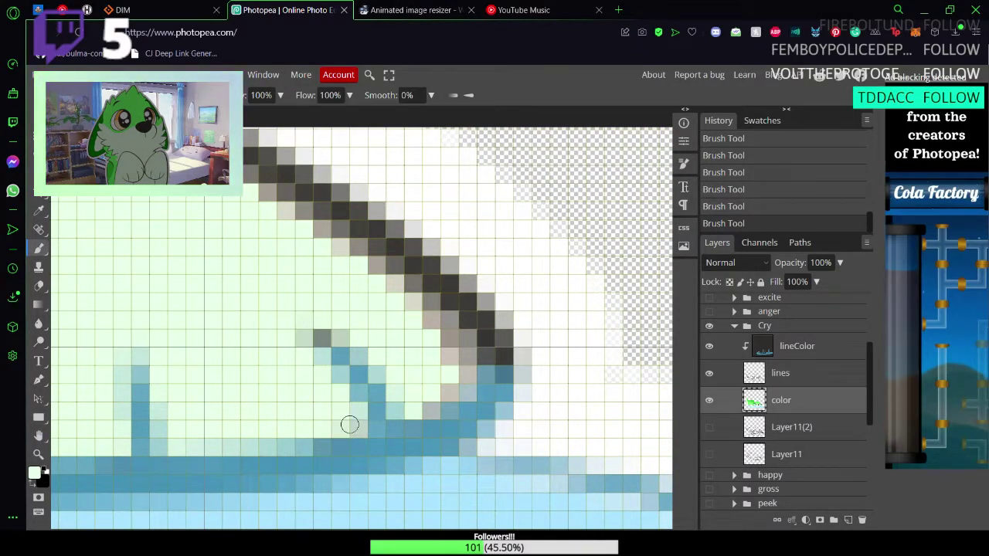
{"action": "left_click_drag", "start_coordinate": [458, 380], "coordinate": [461, 374]}
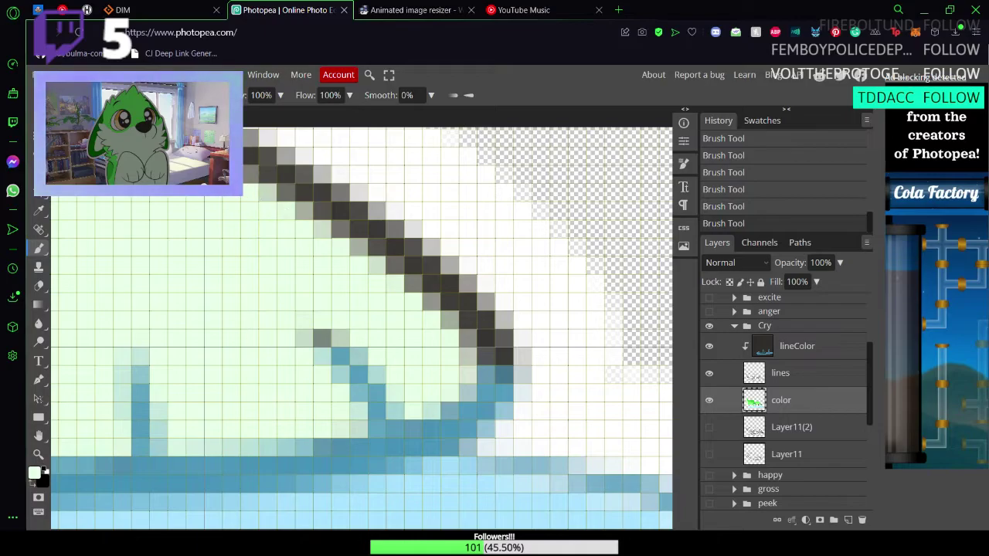
Step: Paint pale green over the beige and brownish pixels under the arm's upper outline up to the dark green ear, and save
{"action": "left_click_drag", "start_coordinate": [237, 193], "coordinate": [549, 422]}
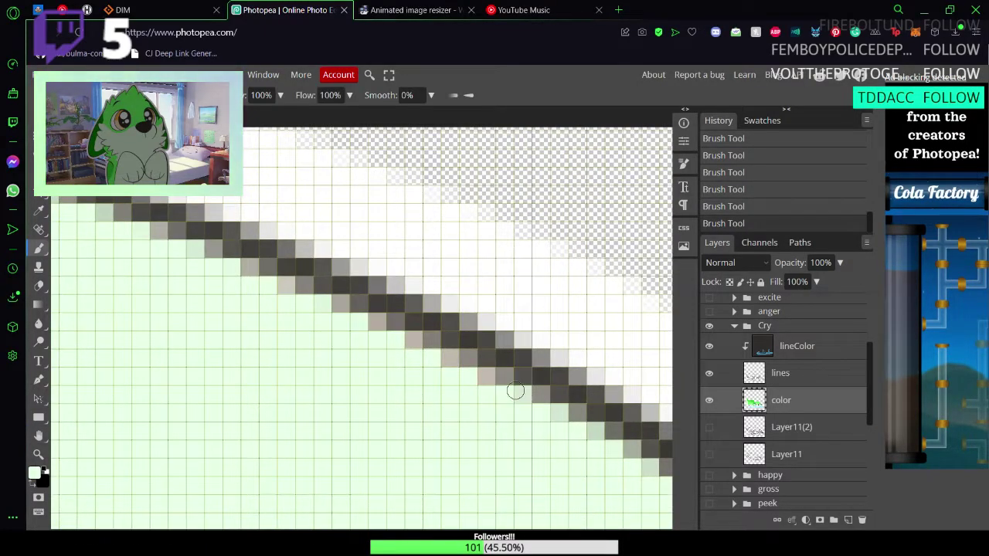
{"action": "mouse_move", "coordinate": [515, 391]}
{"action": "left_mouse_down"}
{"action": "mouse_move", "coordinate": [544, 404]}
{"action": "mouse_move", "coordinate": [446, 353]}
{"action": "left_mouse_up"}
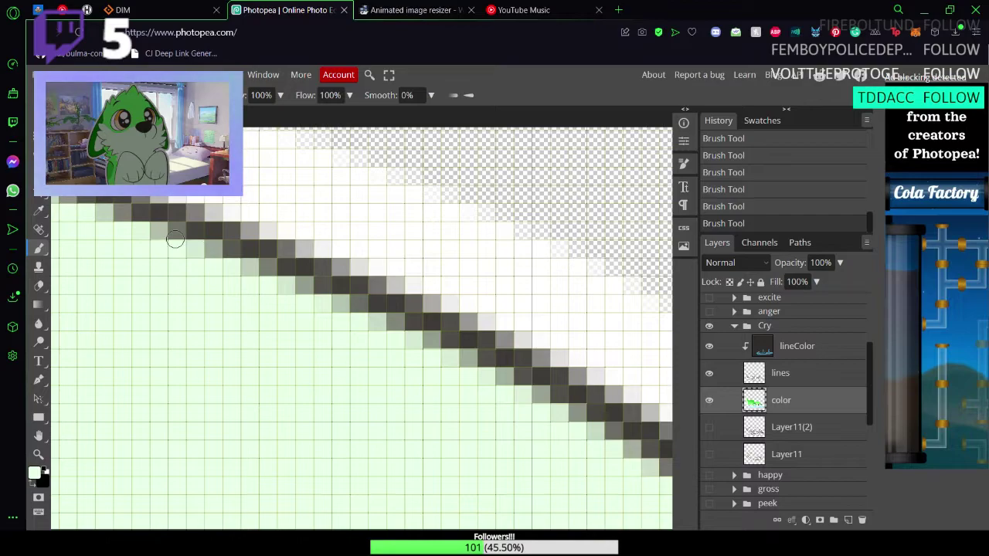
{"action": "key", "text": "h"}
{"action": "left_click_drag", "start_coordinate": [278, 328], "coordinate": [447, 381]}
{"action": "key", "text": "b"}
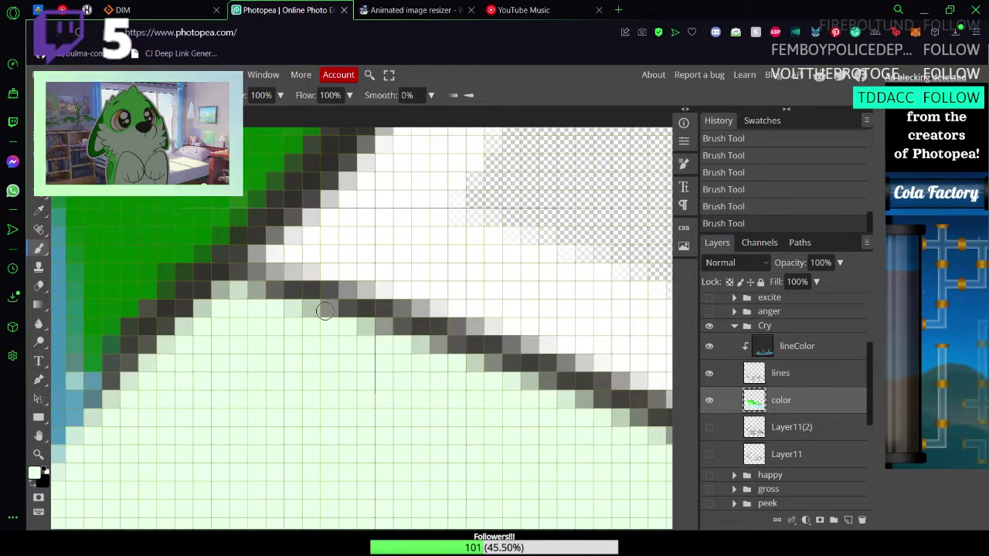
{"action": "key", "text": "ctrl+s"}
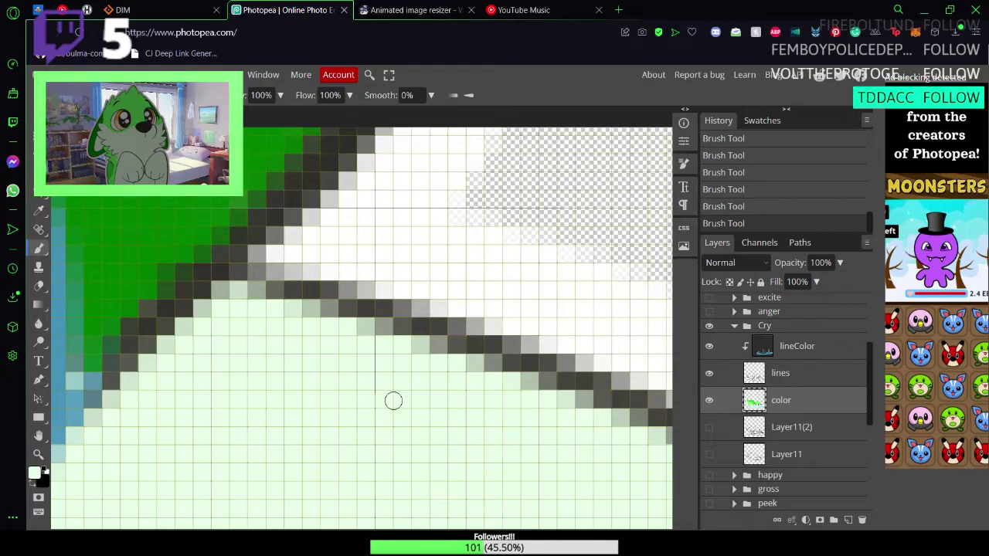
Step: Sample the muzzle's pale green #e7ffe7 and paint over the beige and brownish pixels along the outer side of the curved cheek line beside the mouth
{"action": "key", "text": "space"}
{"action": "key", "text": "ctrl+space"}
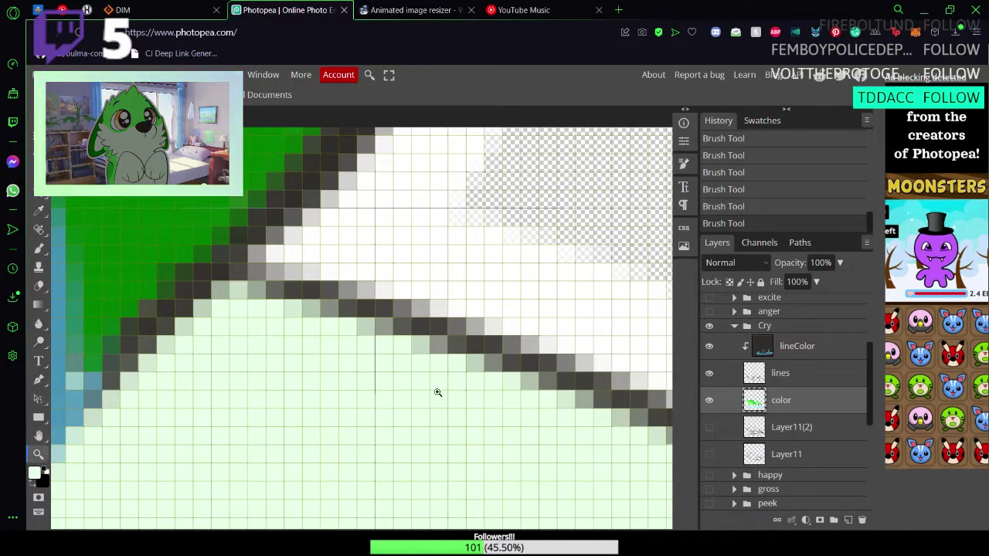
{"action": "left_click_drag", "start_coordinate": [437, 393], "coordinate": [376, 394]}
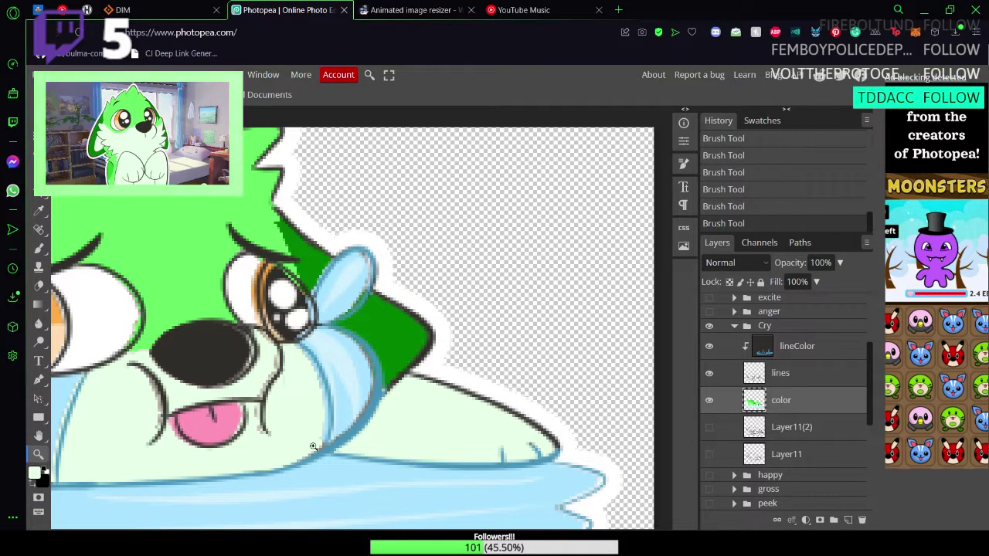
{"action": "key", "text": "space"}
{"action": "left_click_drag", "start_coordinate": [330, 434], "coordinate": [410, 369]}
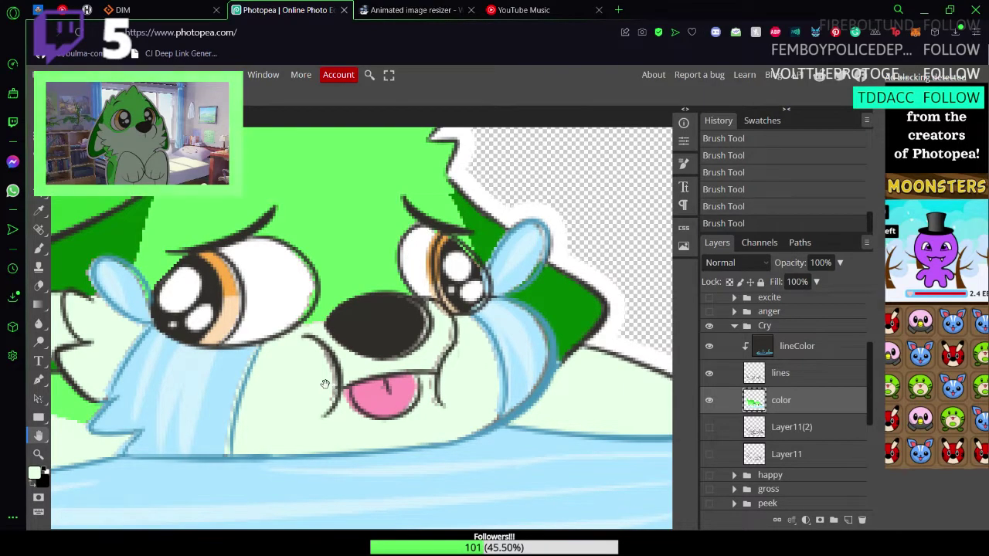
{"action": "left_click_drag", "start_coordinate": [325, 384], "coordinate": [382, 390]}
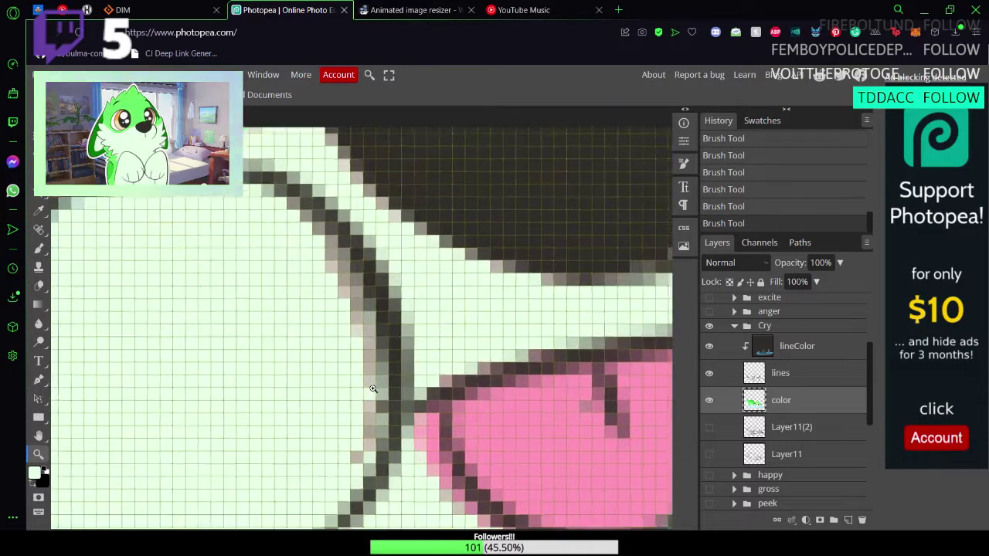
{"action": "key", "text": "i"}
{"action": "left_click", "coordinate": [248, 373]}
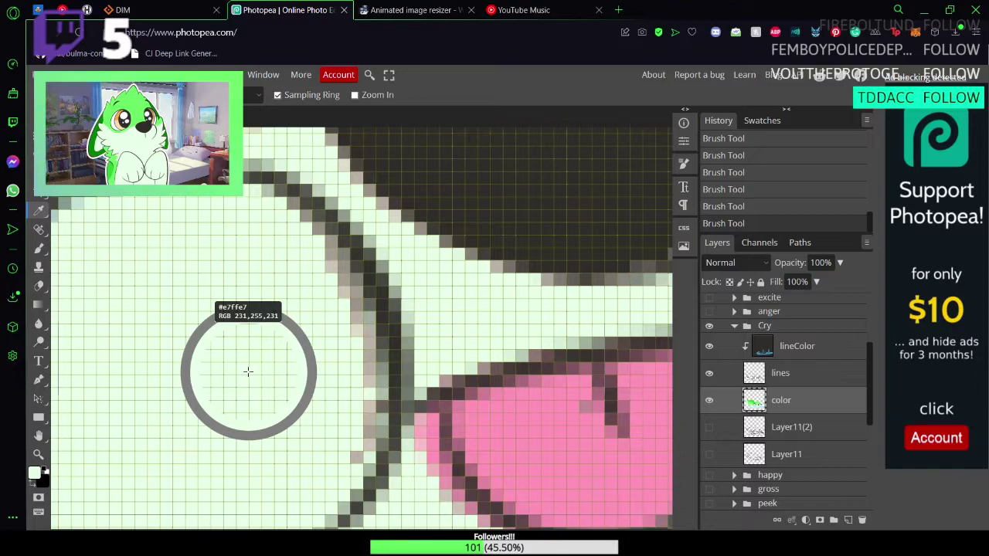
{"action": "key", "text": "b"}
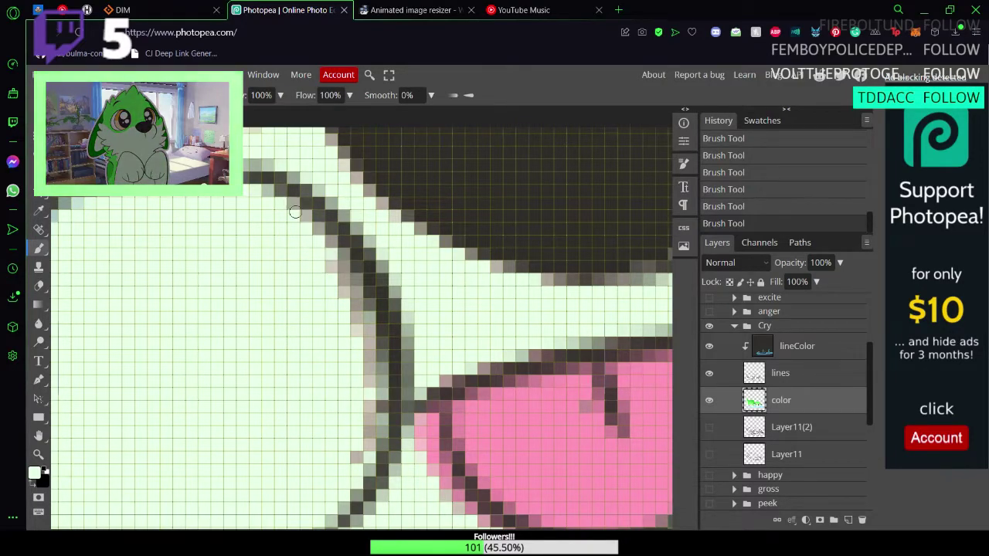
{"action": "left_click_drag", "start_coordinate": [341, 272], "coordinate": [365, 326]}
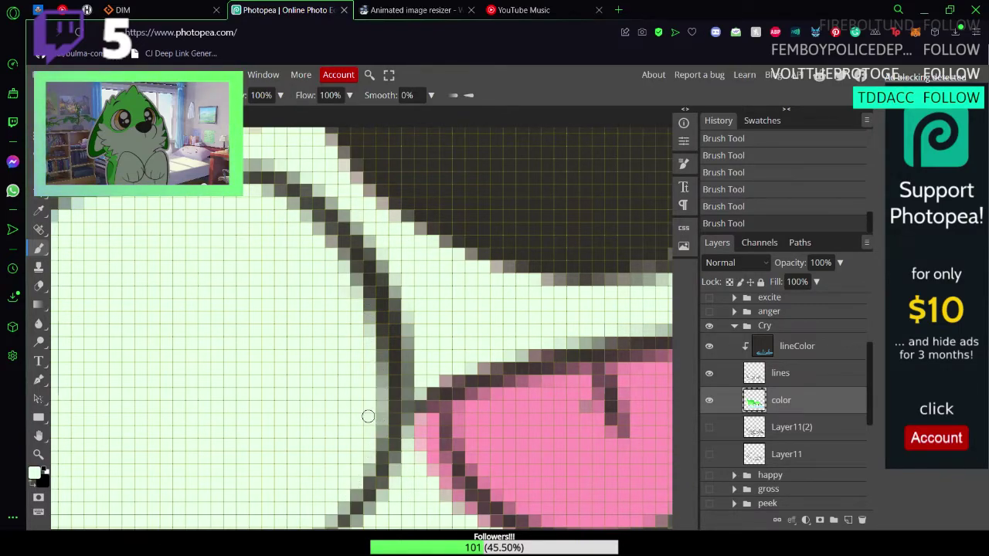
{"action": "key", "text": "space"}
{"action": "left_click_drag", "start_coordinate": [362, 395], "coordinate": [318, 405]}
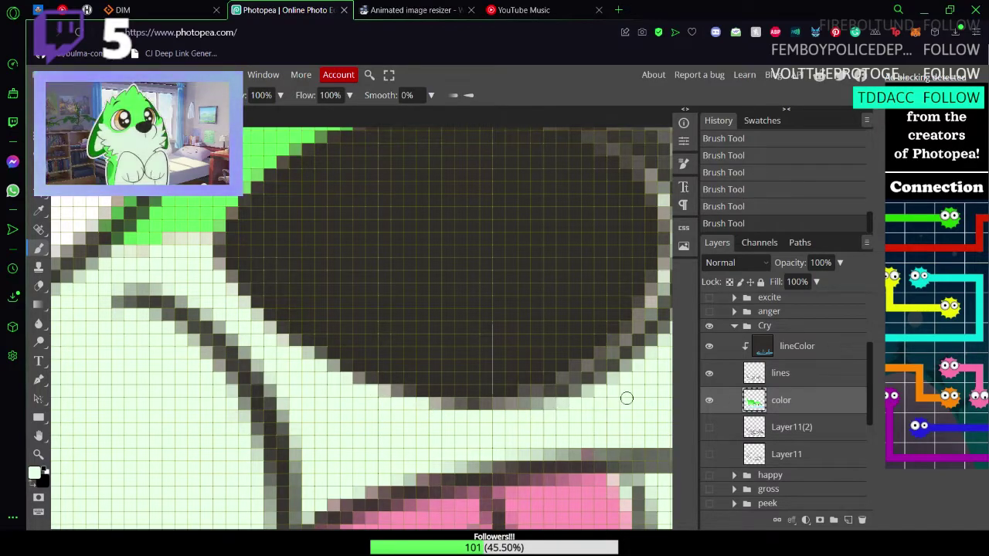
Step: Paint pale green over the beige pixels beside the mouth-corner line and along the muzzle line rising toward the eye
{"action": "left_click_drag", "start_coordinate": [543, 435], "coordinate": [246, 262]}
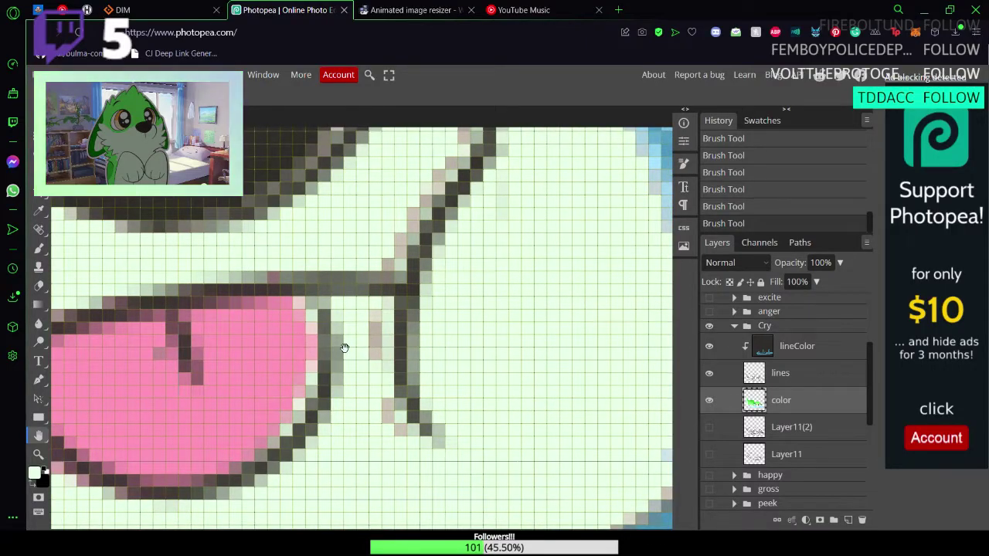
{"action": "key", "text": "b"}
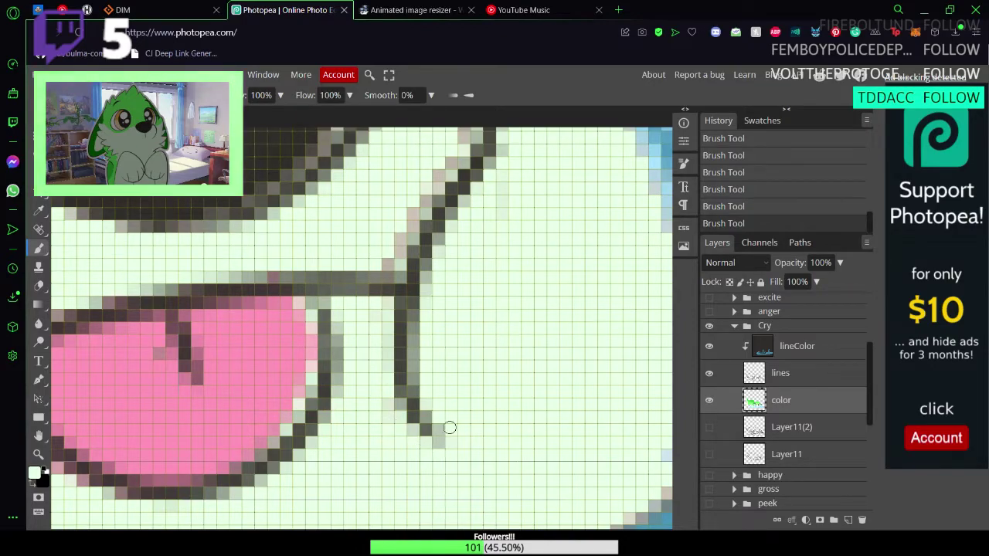
{"action": "key", "text": "space"}
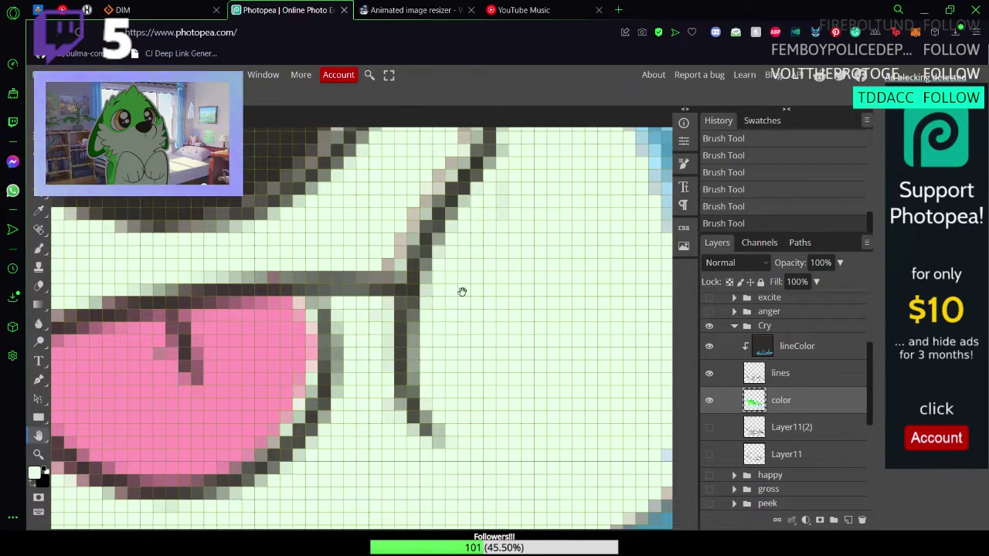
{"action": "left_click_drag", "start_coordinate": [461, 292], "coordinate": [422, 466]}
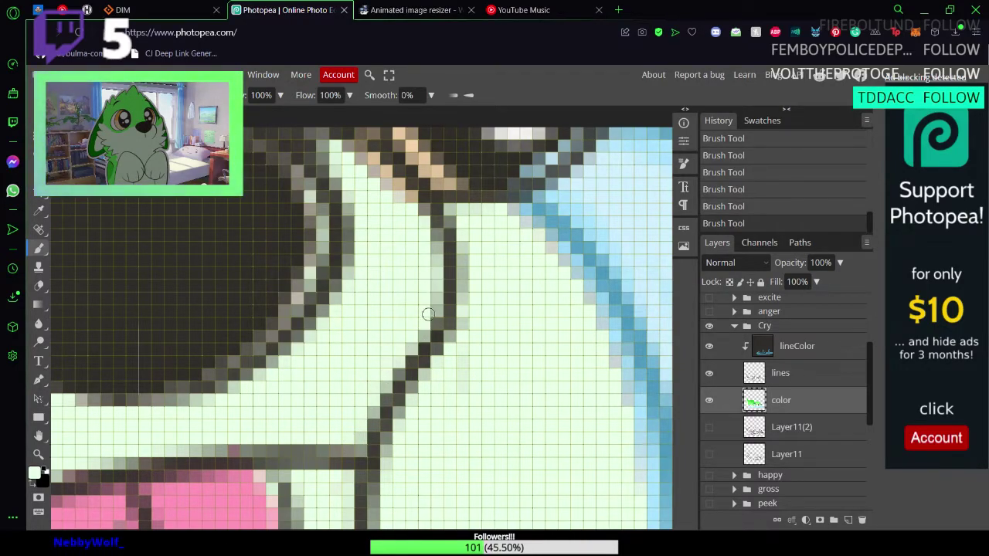
Step: Examine the tear edges, the puddle outline and the muzzle line beside the nose for remaining off-colour pixels
{"action": "key", "text": "space"}
{"action": "left_click_drag", "start_coordinate": [473, 425], "coordinate": [304, 298]}
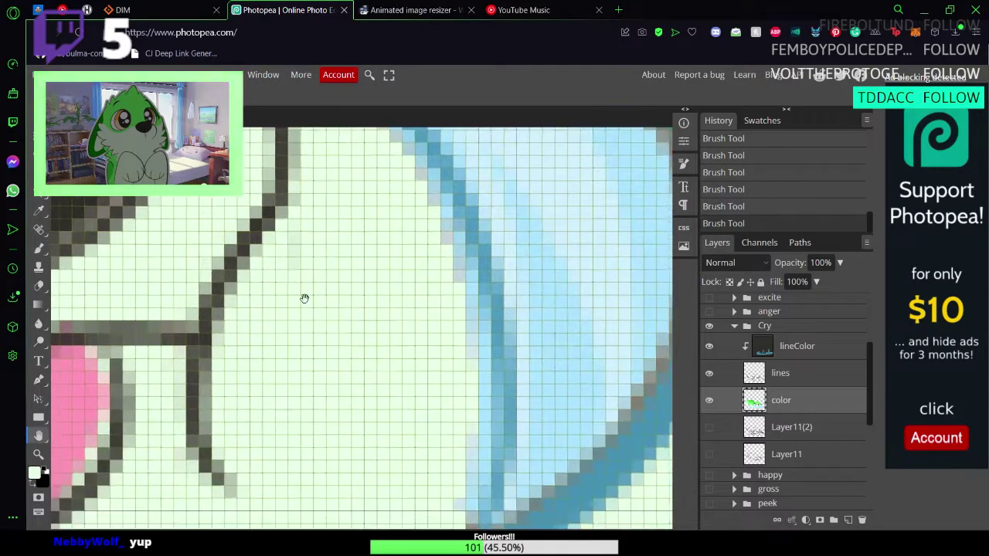
{"action": "left_click_drag", "start_coordinate": [295, 487], "coordinate": [356, 300]}
{"action": "mouse_move", "coordinate": [342, 377]}
{"action": "left_mouse_down"}
{"action": "mouse_move", "coordinate": [232, 345]}
{"action": "mouse_move", "coordinate": [327, 353]}
{"action": "left_mouse_up"}
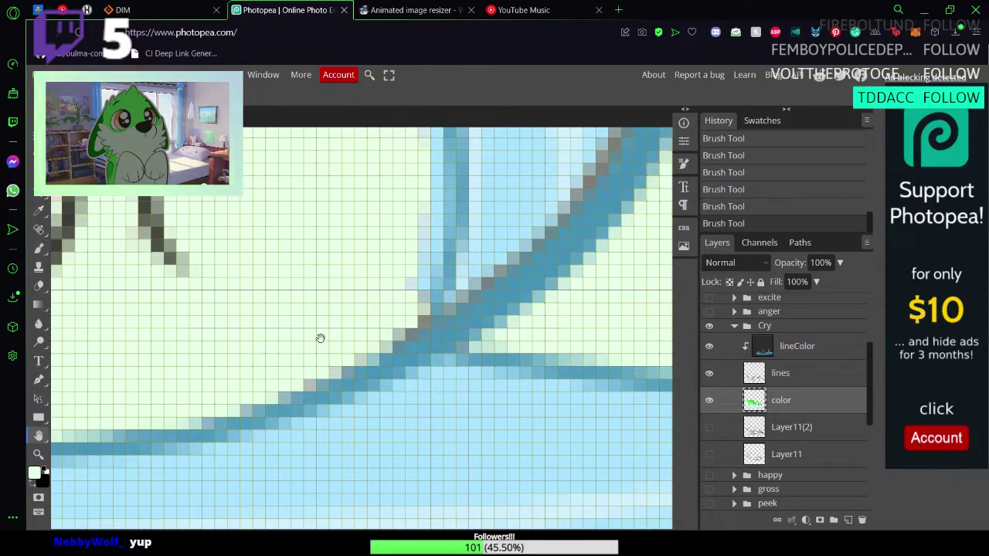
{"action": "key", "text": "space"}
{"action": "mouse_move", "coordinate": [319, 338]}
{"action": "left_mouse_down"}
{"action": "mouse_move", "coordinate": [320, 470]}
{"action": "mouse_move", "coordinate": [402, 348]}
{"action": "mouse_move", "coordinate": [263, 503]}
{"action": "mouse_move", "coordinate": [448, 381]}
{"action": "left_mouse_up"}
{"action": "mouse_move", "coordinate": [519, 333]}
{"action": "left_mouse_down"}
{"action": "mouse_move", "coordinate": [438, 495]}
{"action": "mouse_move", "coordinate": [558, 341]}
{"action": "left_mouse_up"}
{"action": "left_click_drag", "start_coordinate": [367, 448], "coordinate": [507, 355]}
{"action": "key", "text": "z"}
{"action": "left_click_drag", "start_coordinate": [462, 383], "coordinate": [395, 395]}
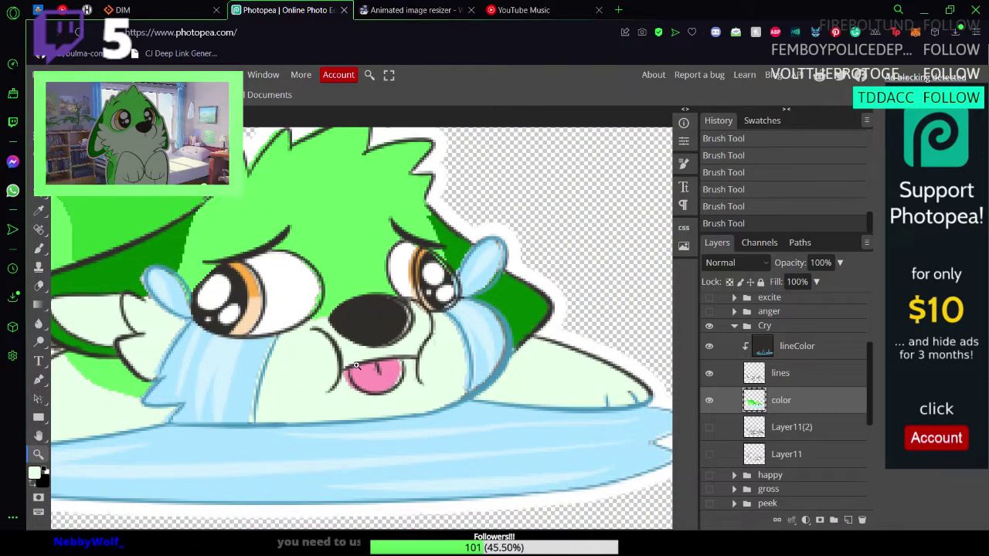
{"action": "scroll", "coordinate": [440, 354], "scroll_direction": "up", "scroll_amount": 10}
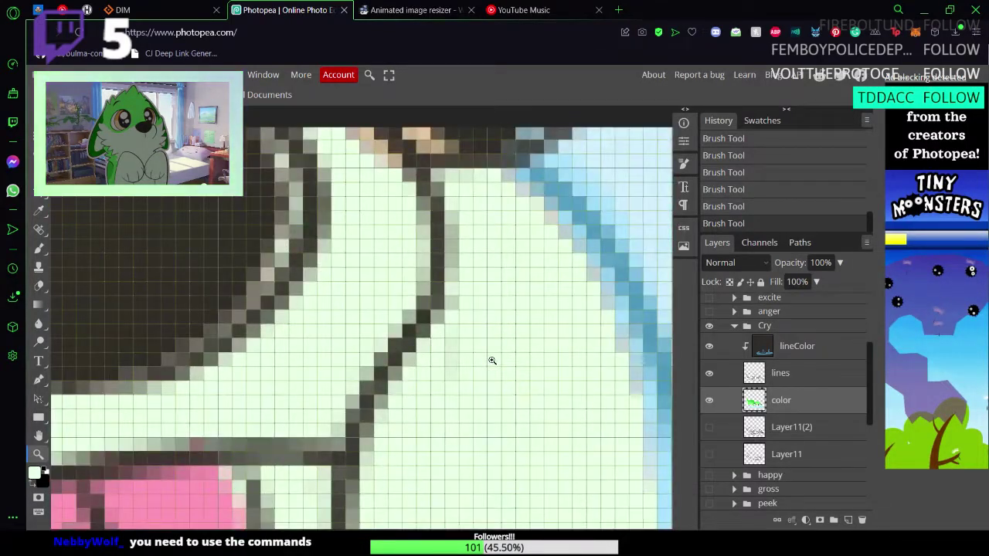
{"action": "scroll", "coordinate": [495, 361], "scroll_direction": "up", "scroll_amount": 1}
{"action": "key", "text": "b"}
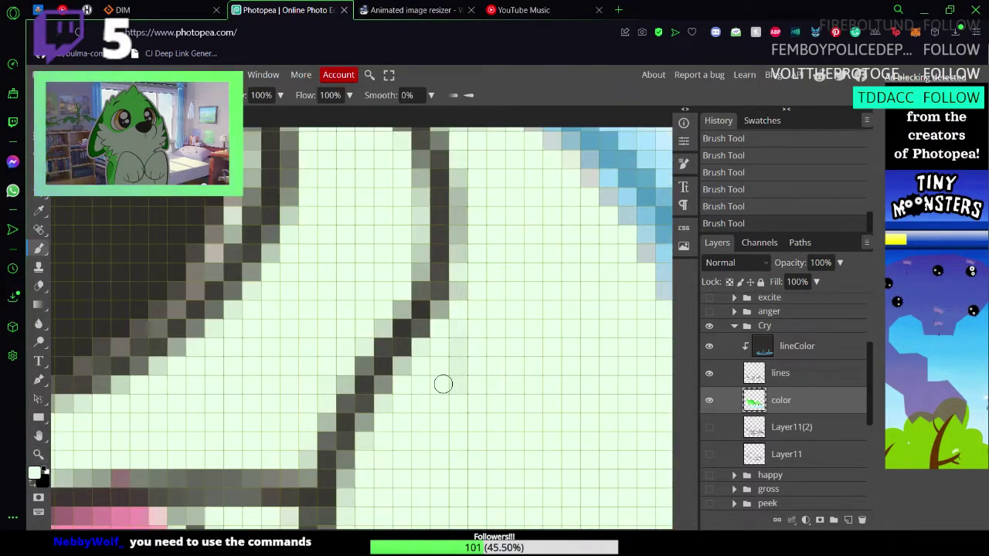
Step: Paint pale green over the brownish pixels around the front paw's toe lines and just above the puddle's edge
{"action": "key", "text": "z"}
{"action": "scroll", "coordinate": [470, 367], "scroll_direction": "down", "scroll_amount": 8}
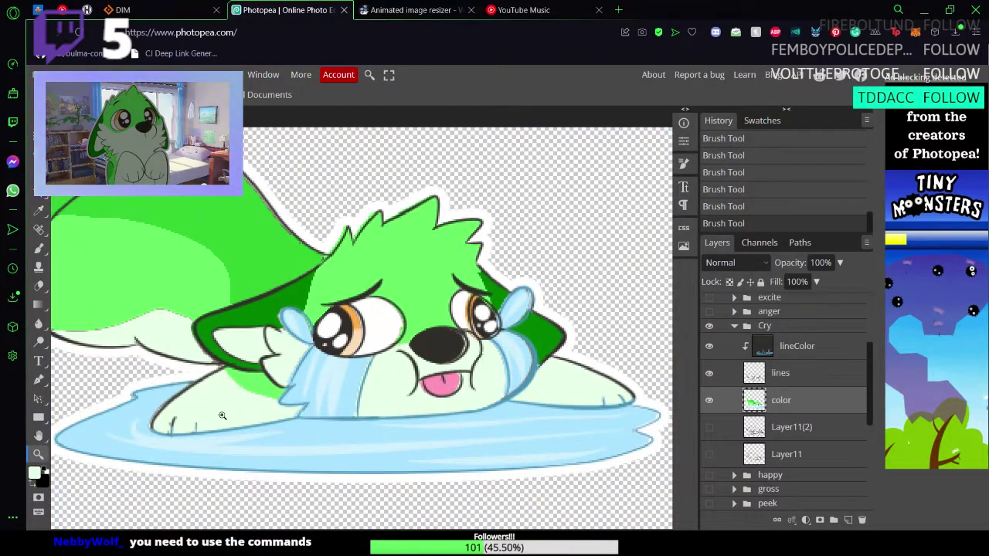
{"action": "scroll", "coordinate": [167, 429], "scroll_direction": "up", "scroll_amount": 8}
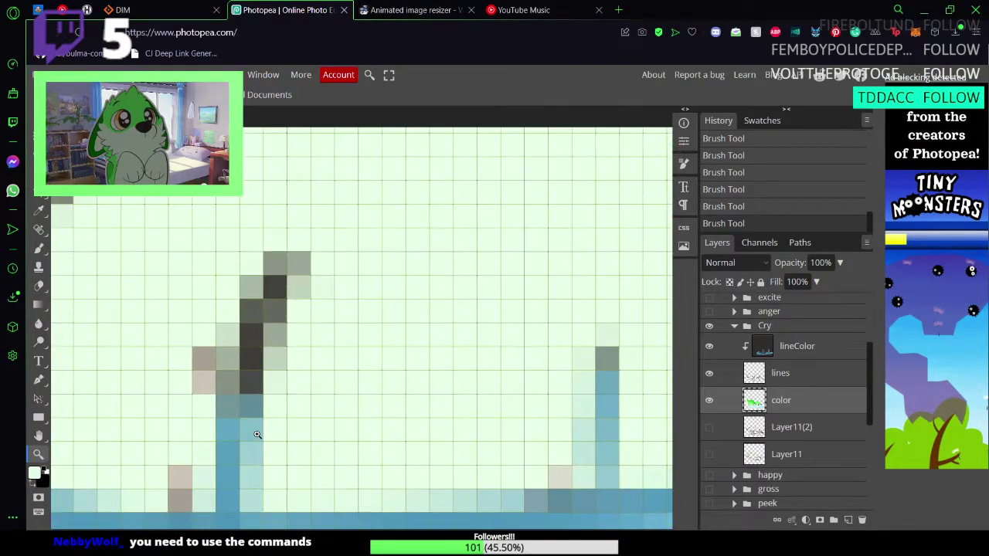
{"action": "key", "text": "b"}
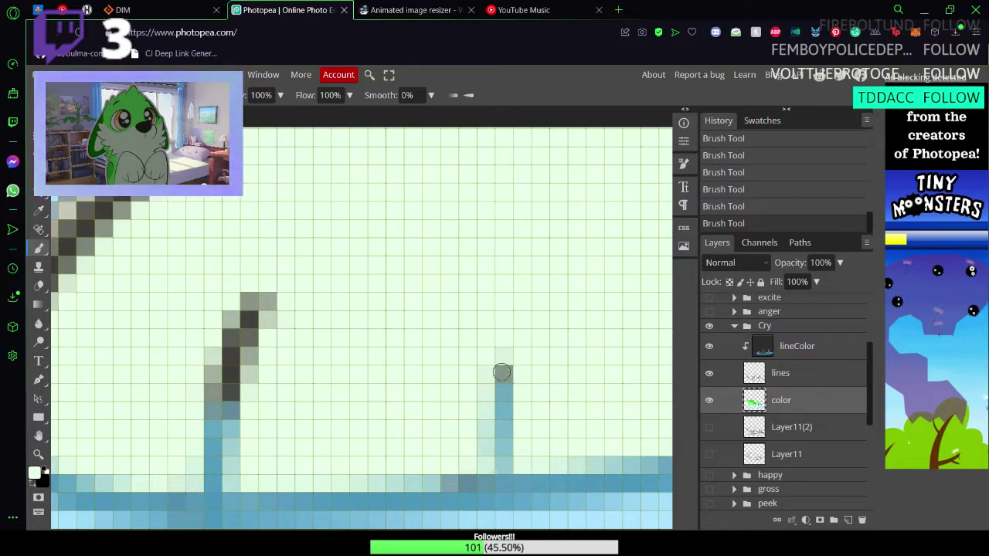
Step: Paint pale green over the brownish pixels at the narrow end of the belly patch, beside the body's lower outline
{"action": "key", "text": "z"}
{"action": "left_click_drag", "start_coordinate": [380, 361], "coordinate": [317, 378]}
{"action": "left_click_drag", "start_coordinate": [386, 351], "coordinate": [327, 340]}
{"action": "mouse_move", "coordinate": [278, 268]}
{"action": "left_mouse_down"}
{"action": "mouse_move", "coordinate": [342, 314]}
{"action": "mouse_move", "coordinate": [296, 307]}
{"action": "mouse_move", "coordinate": [270, 325]}
{"action": "mouse_move", "coordinate": [526, 343]}
{"action": "left_mouse_up"}
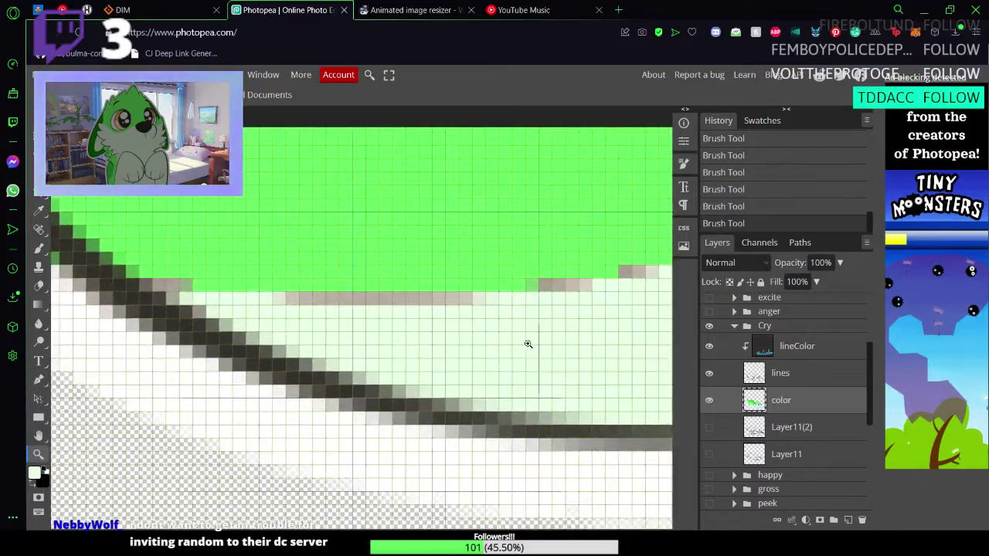
{"action": "key", "text": "b"}
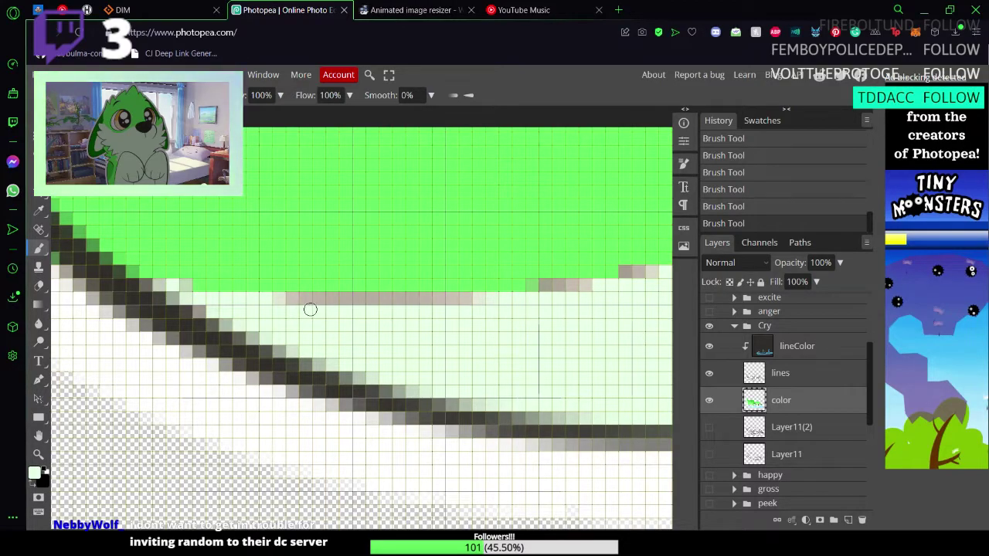
Step: Sample the body's light green, paint it over the brownish row along the belly patch's lowest edge, and save
{"action": "left_click", "coordinate": [306, 203], "text": "alt"}
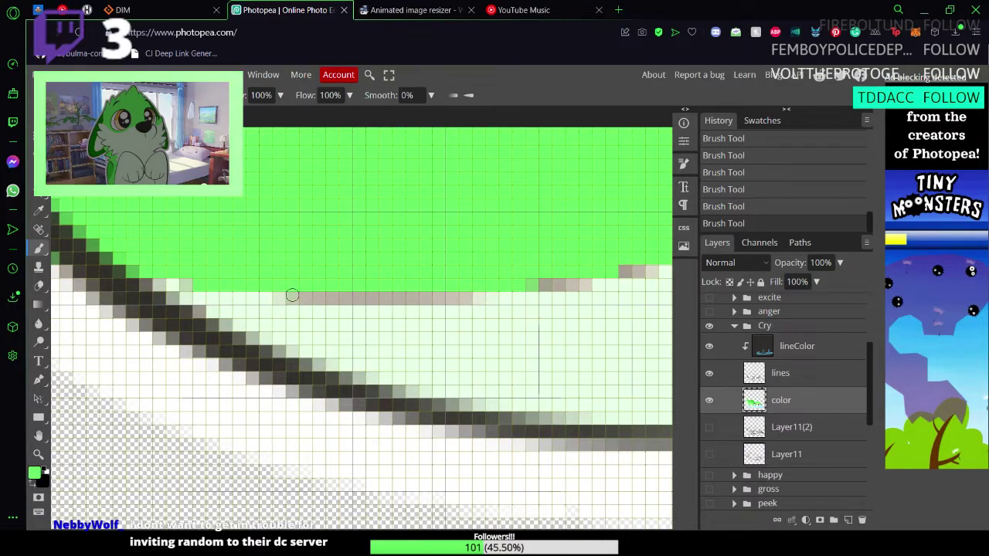
{"action": "left_click_drag", "start_coordinate": [299, 293], "coordinate": [454, 297]}
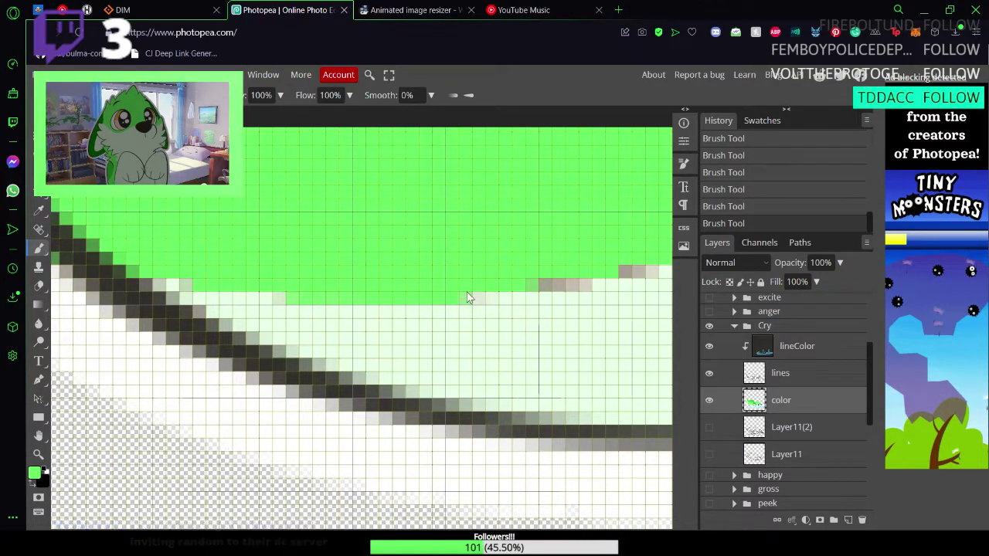
{"action": "key", "text": "ctrl+s"}
Step: Paint light green over the brownish pixels along the rising edge between the body and the pale belly patch, redoing the first stroke
{"action": "key", "text": "space"}
{"action": "mouse_move", "coordinate": [516, 323]}
{"action": "left_mouse_down"}
{"action": "mouse_move", "coordinate": [337, 398]}
{"action": "mouse_move", "coordinate": [177, 417]}
{"action": "mouse_move", "coordinate": [111, 446]}
{"action": "mouse_move", "coordinate": [133, 418]}
{"action": "left_mouse_up"}
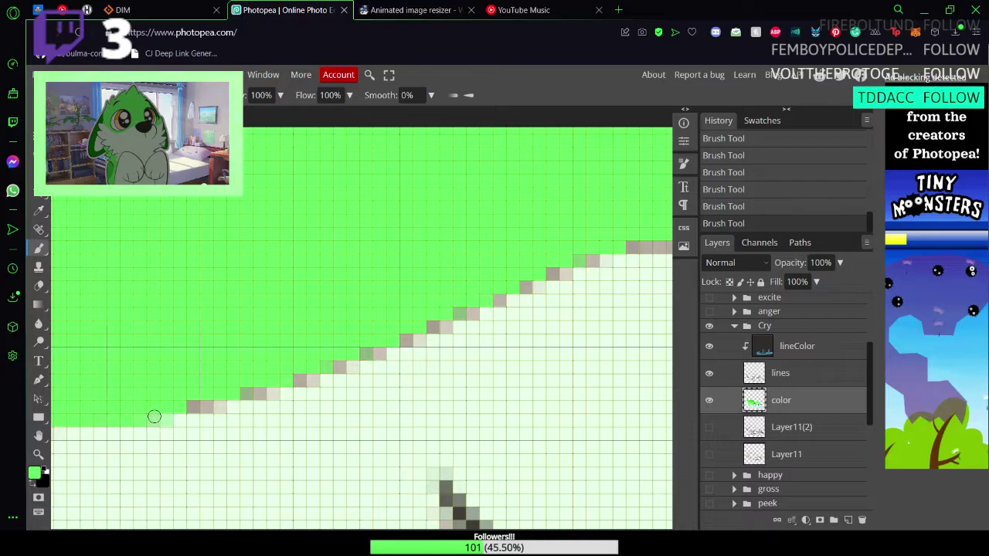
{"action": "key", "text": "ctrl+z"}
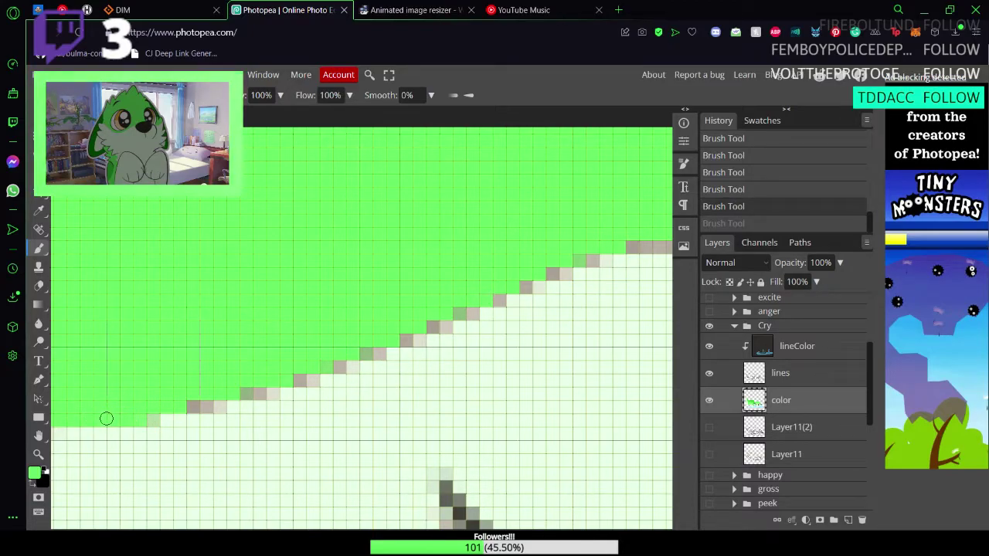
{"action": "left_click_drag", "start_coordinate": [107, 419], "coordinate": [190, 400]}
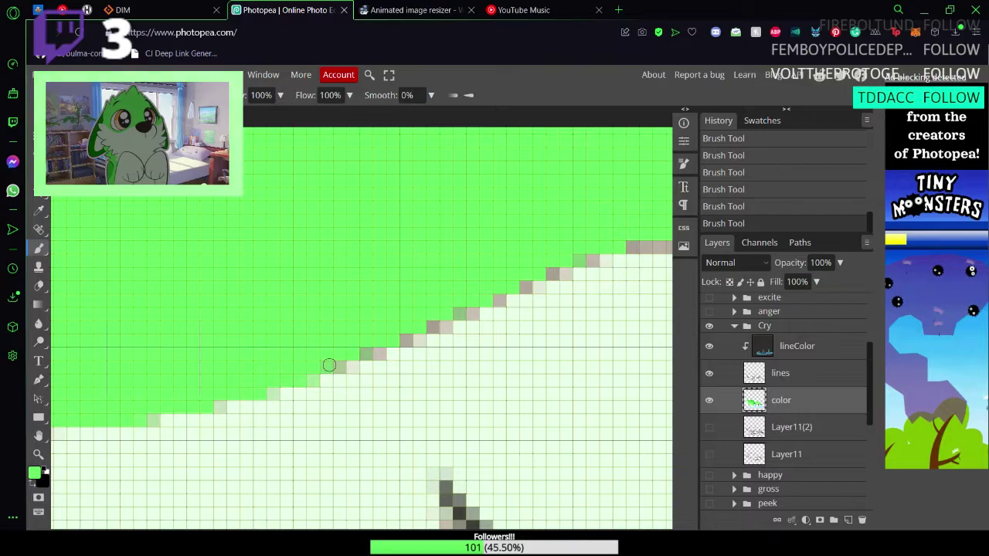
{"action": "left_click", "coordinate": [373, 355]}
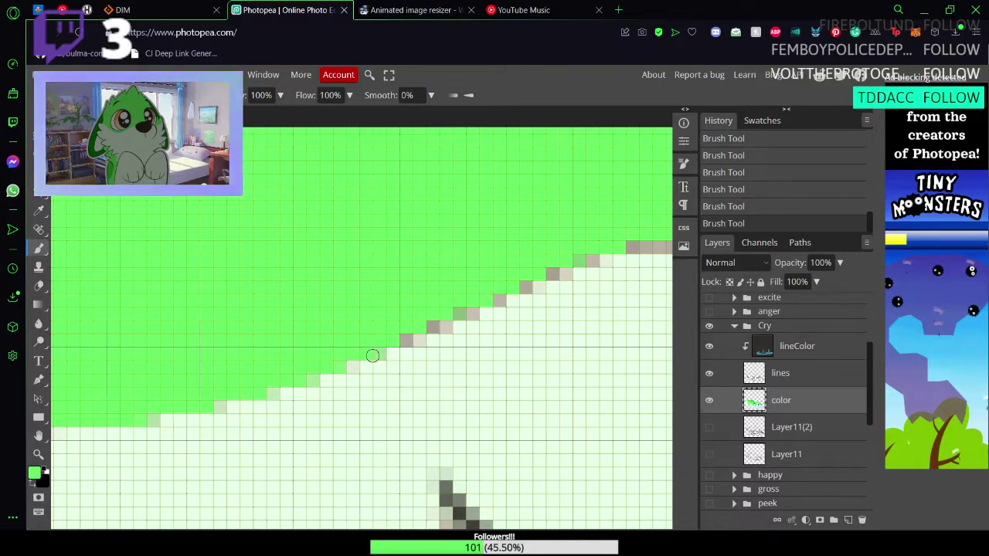
{"action": "left_click_drag", "start_coordinate": [412, 331], "coordinate": [419, 339]}
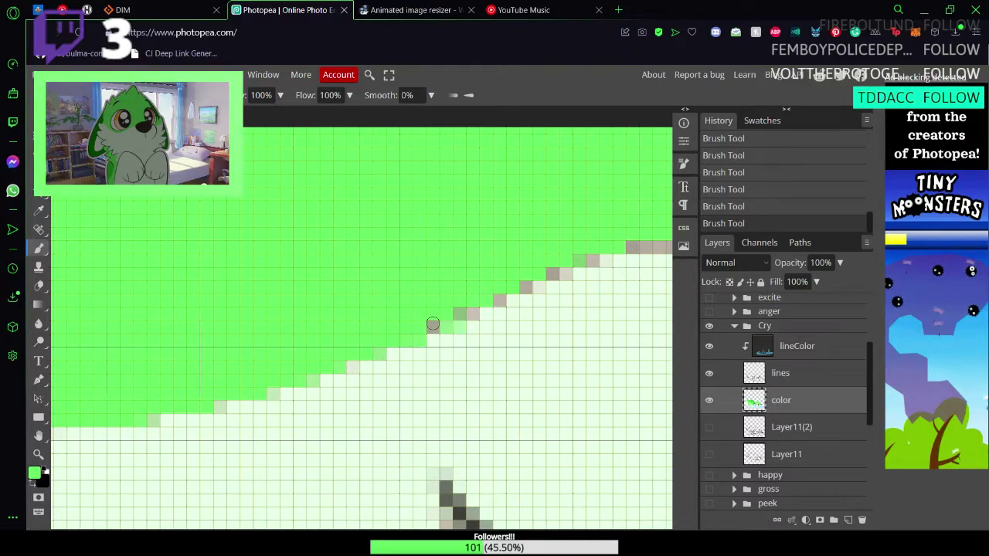
{"action": "left_click_drag", "start_coordinate": [471, 312], "coordinate": [556, 263]}
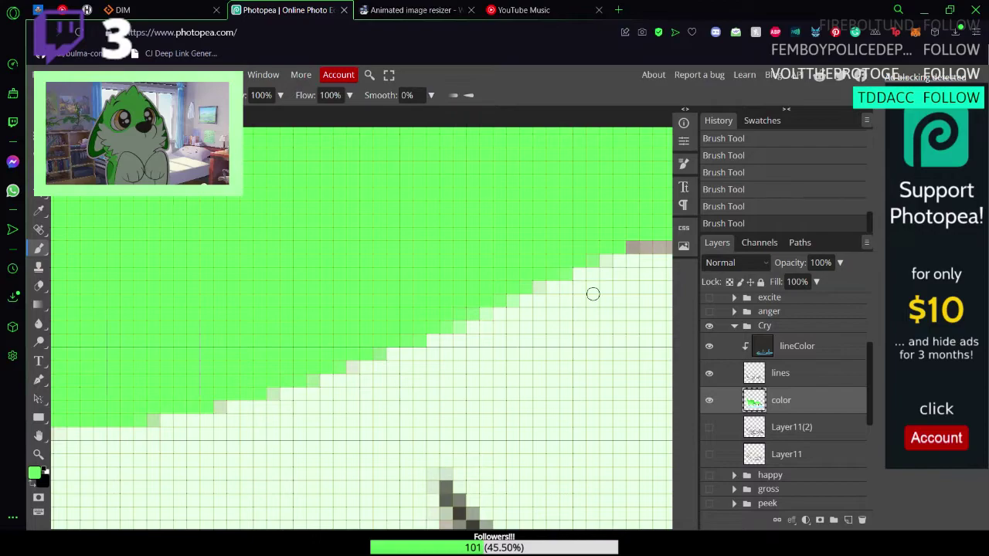
Step: Paint light green over the brownish pixels along the belly patch's crest and down its slope to the dark green ear
{"action": "key", "text": "space"}
{"action": "mouse_move", "coordinate": [610, 306]}
{"action": "left_mouse_down"}
{"action": "mouse_move", "coordinate": [278, 415]}
{"action": "mouse_move", "coordinate": [239, 399]}
{"action": "mouse_move", "coordinate": [231, 380]}
{"action": "left_mouse_up"}
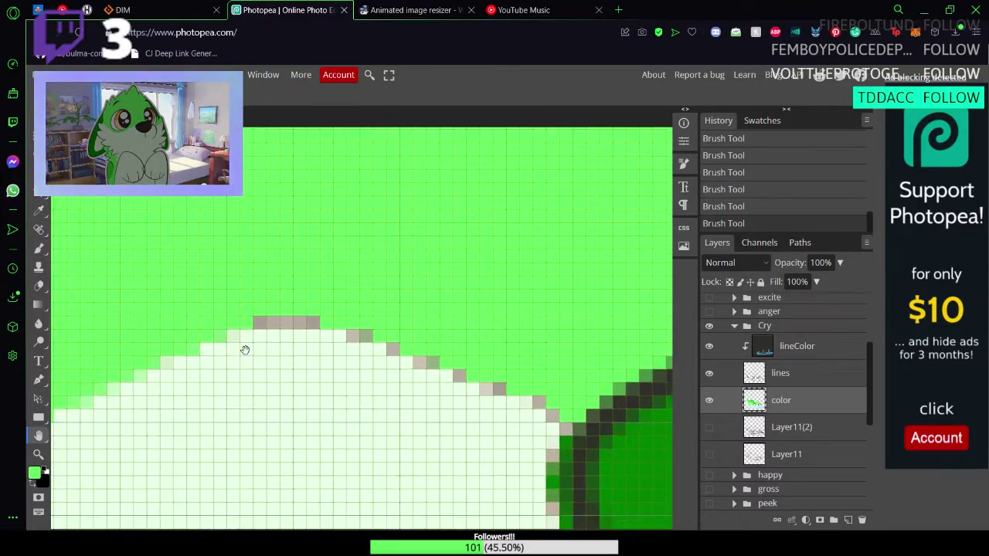
{"action": "key", "text": "b"}
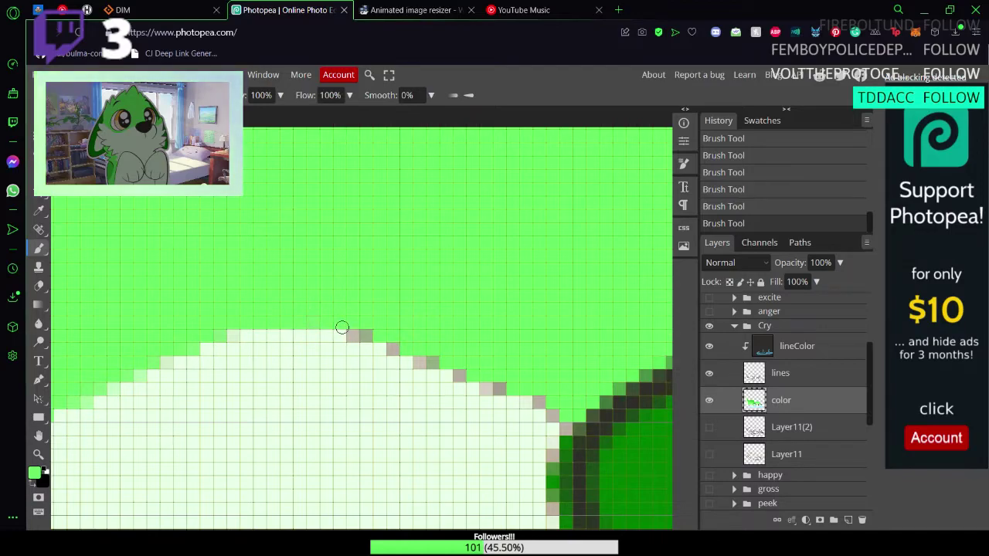
{"action": "left_click_drag", "start_coordinate": [342, 327], "coordinate": [373, 333]}
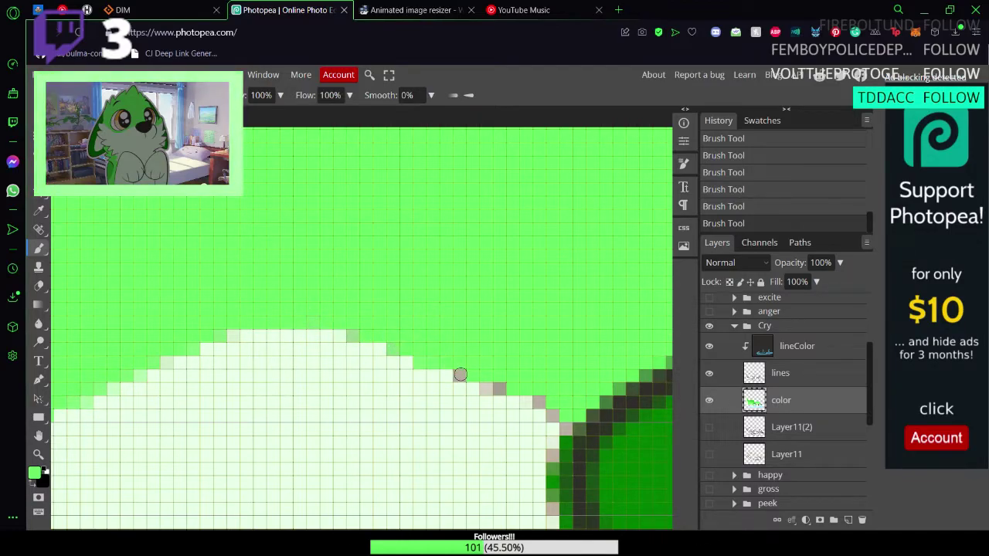
{"action": "mouse_move", "coordinate": [464, 372]}
{"action": "left_mouse_down"}
{"action": "mouse_move", "coordinate": [491, 388]}
{"action": "mouse_move", "coordinate": [538, 399]}
{"action": "left_mouse_up"}
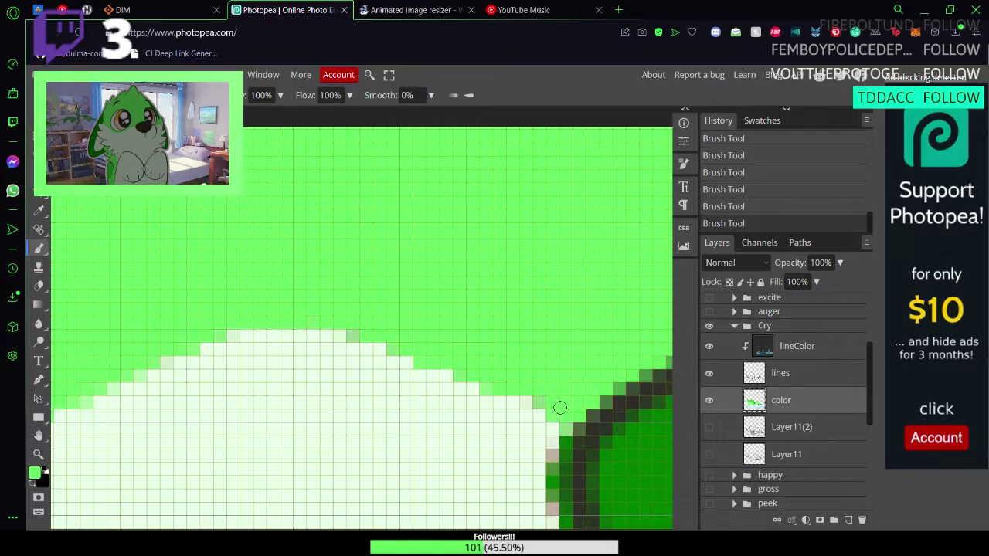
Step: Sample the belly's pale green and paint over the beige pixels beside the upper part of the dark green ear's outline
{"action": "left_click_drag", "start_coordinate": [559, 410], "coordinate": [449, 292]}
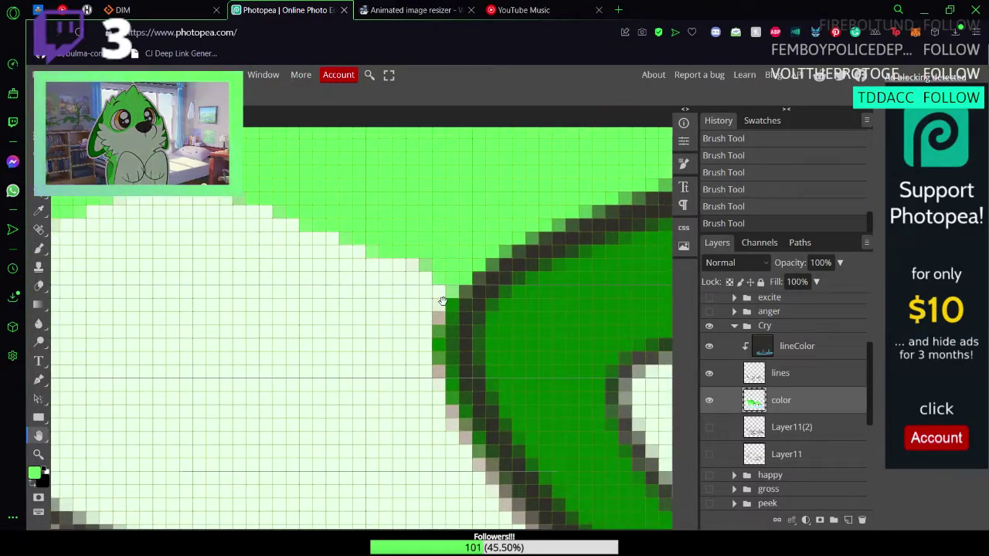
{"action": "key", "text": "z"}
{"action": "left_click", "coordinate": [465, 329]}
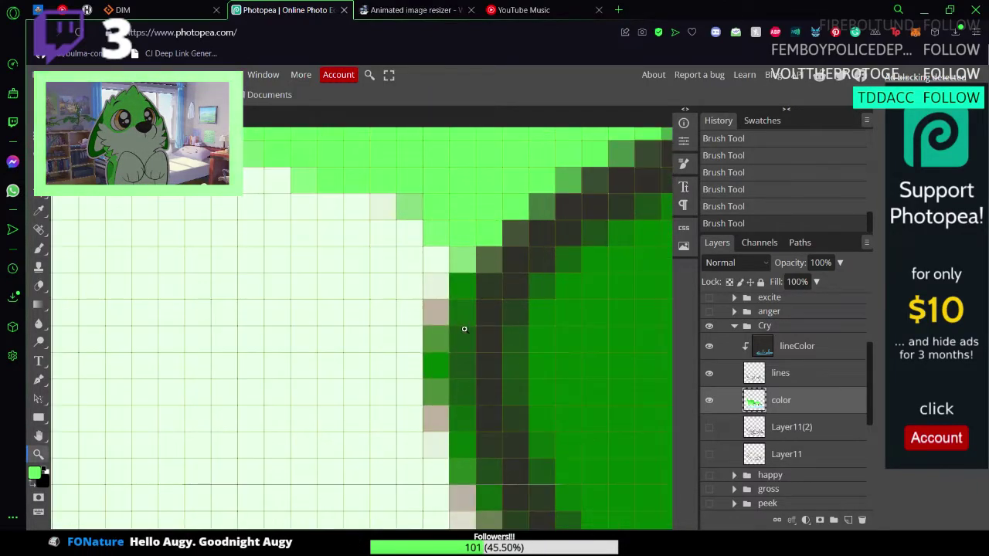
{"action": "key", "text": "i"}
{"action": "left_click", "coordinate": [315, 312]}
{"action": "key", "text": "b"}
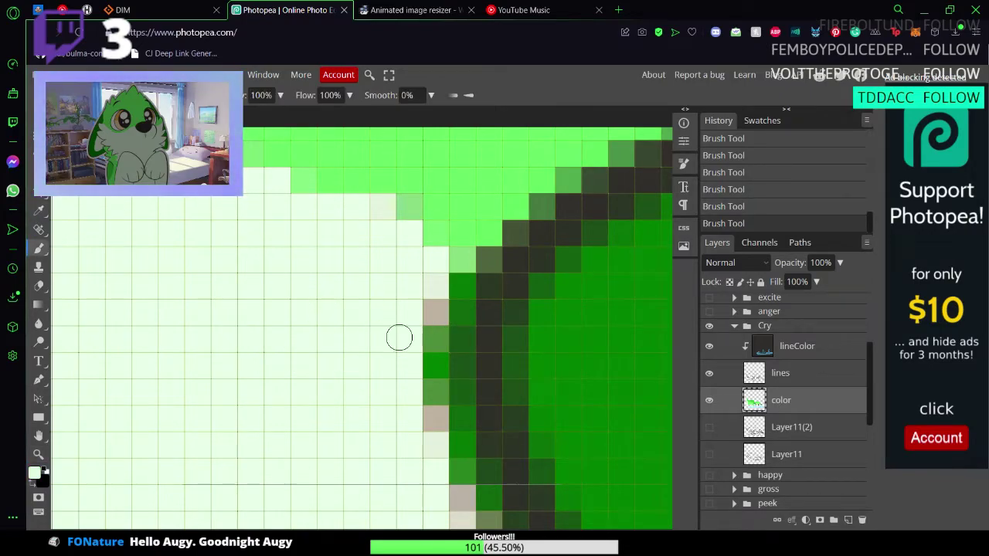
{"action": "mouse_move", "coordinate": [435, 299]}
{"action": "left_mouse_down"}
{"action": "mouse_move", "coordinate": [423, 312]}
{"action": "mouse_move", "coordinate": [429, 294]}
{"action": "left_mouse_up"}
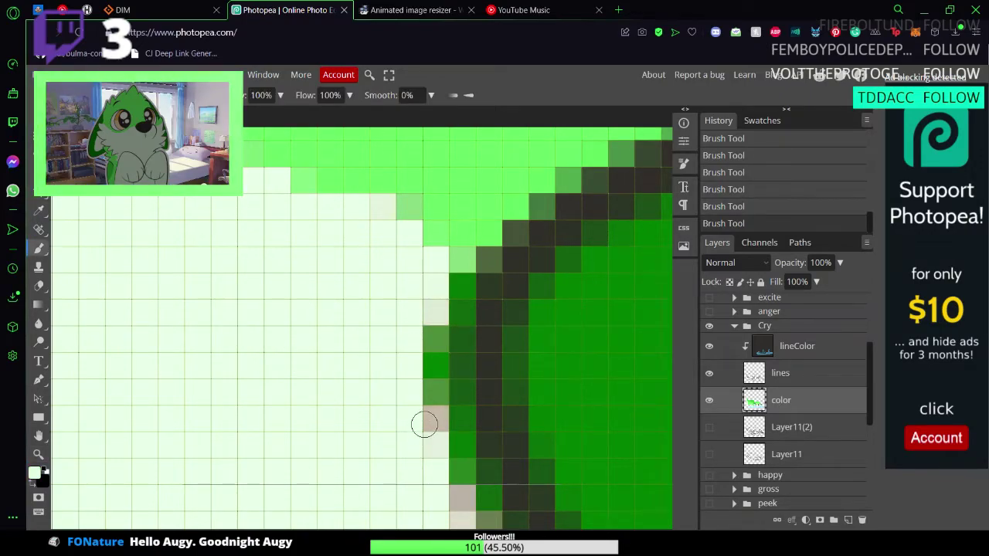
{"action": "left_click_drag", "start_coordinate": [424, 423], "coordinate": [432, 442]}
Step: Paint pale green over the beige and brownish pixels farther down the ear outline where it starts to slant
{"action": "scroll", "coordinate": [455, 390], "scroll_direction": "down", "scroll_amount": 3}
{"action": "left_click_drag", "start_coordinate": [458, 372], "coordinate": [456, 394]}
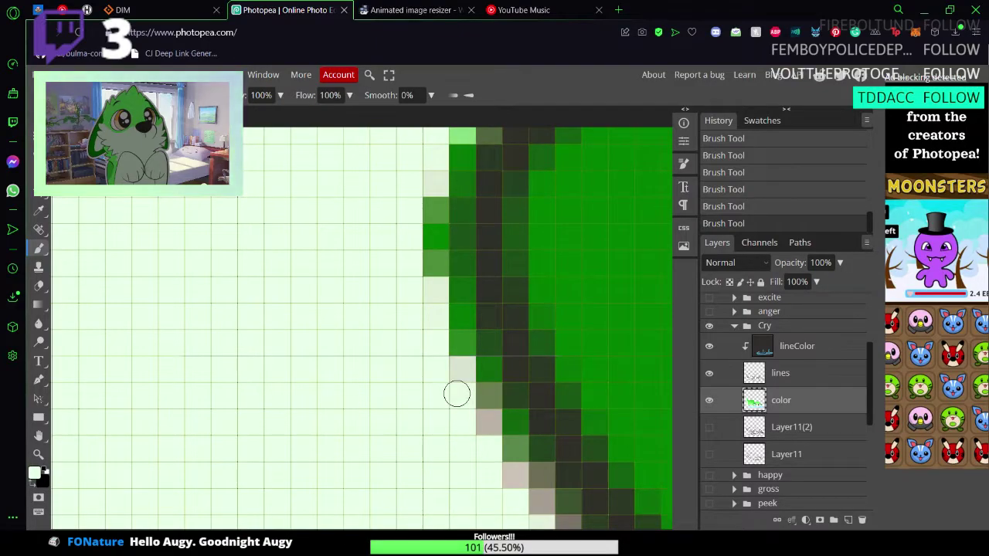
{"action": "scroll", "coordinate": [468, 393], "scroll_direction": "down", "scroll_amount": 3}
{"action": "mouse_move", "coordinate": [488, 293]}
{"action": "left_mouse_down"}
{"action": "mouse_move", "coordinate": [499, 333]}
{"action": "mouse_move", "coordinate": [483, 306]}
{"action": "mouse_move", "coordinate": [516, 374]}
{"action": "left_mouse_up"}
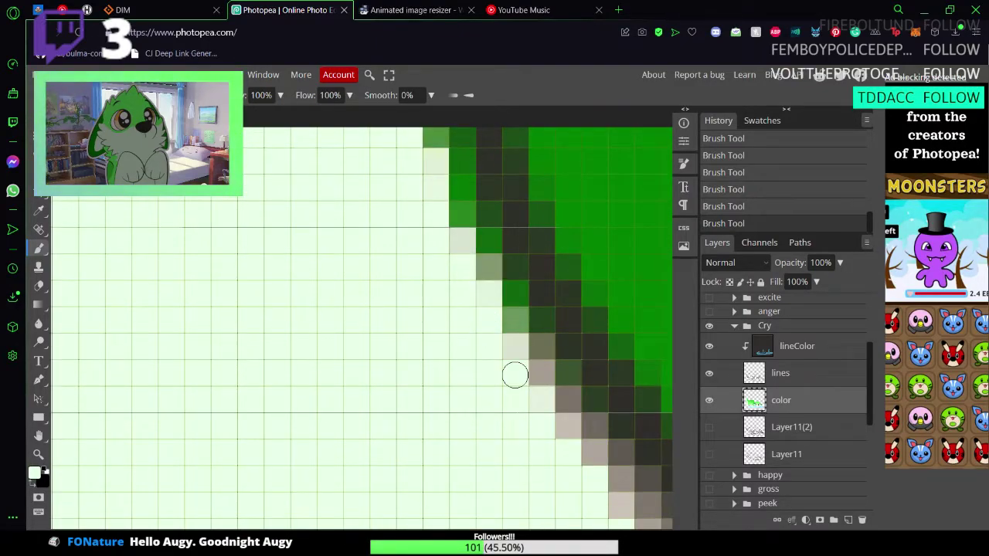
Step: Paint pale green over the beige and brownish pixels along the ear's slanted outline, into the corner where it meets the body's lower outline
{"action": "mouse_move", "coordinate": [513, 341]}
{"action": "left_mouse_down"}
{"action": "mouse_move", "coordinate": [594, 470]}
{"action": "mouse_move", "coordinate": [567, 422]}
{"action": "mouse_move", "coordinate": [282, 262]}
{"action": "mouse_move", "coordinate": [266, 238]}
{"action": "mouse_move", "coordinate": [323, 292]}
{"action": "mouse_move", "coordinate": [291, 278]}
{"action": "left_mouse_up"}
{"action": "key", "text": "space"}
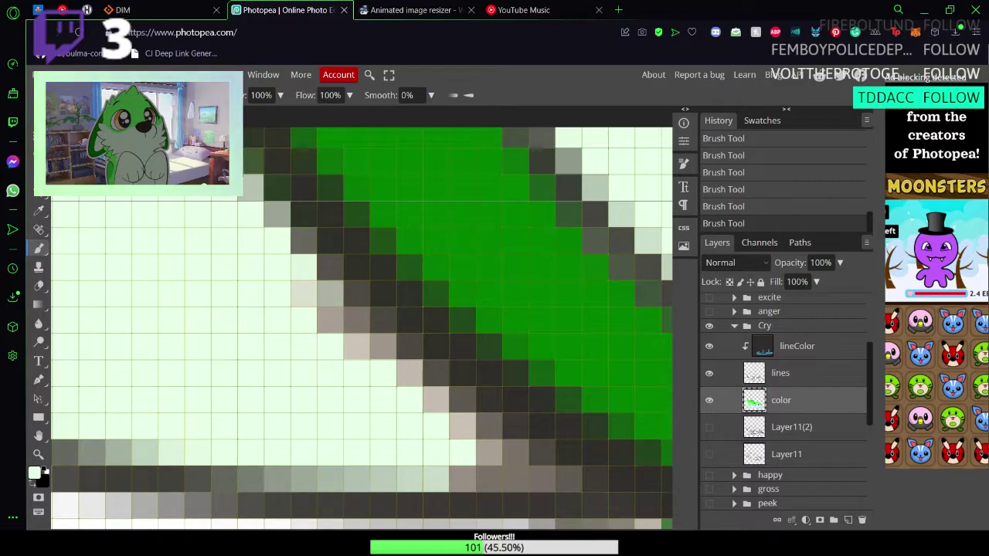
{"action": "mouse_move", "coordinate": [267, 212]}
{"action": "left_mouse_down"}
{"action": "mouse_move", "coordinate": [345, 341]}
{"action": "mouse_move", "coordinate": [308, 298]}
{"action": "mouse_move", "coordinate": [387, 383]}
{"action": "mouse_move", "coordinate": [341, 323]}
{"action": "mouse_move", "coordinate": [391, 364]}
{"action": "mouse_move", "coordinate": [420, 397]}
{"action": "mouse_move", "coordinate": [367, 342]}
{"action": "mouse_move", "coordinate": [437, 423]}
{"action": "left_mouse_up"}
{"action": "mouse_move", "coordinate": [409, 369]}
{"action": "left_mouse_down"}
{"action": "mouse_move", "coordinate": [487, 462]}
{"action": "mouse_move", "coordinate": [449, 410]}
{"action": "mouse_move", "coordinate": [506, 470]}
{"action": "mouse_move", "coordinate": [407, 346]}
{"action": "mouse_move", "coordinate": [318, 282]}
{"action": "mouse_move", "coordinate": [365, 332]}
{"action": "mouse_move", "coordinate": [294, 242]}
{"action": "left_mouse_up"}
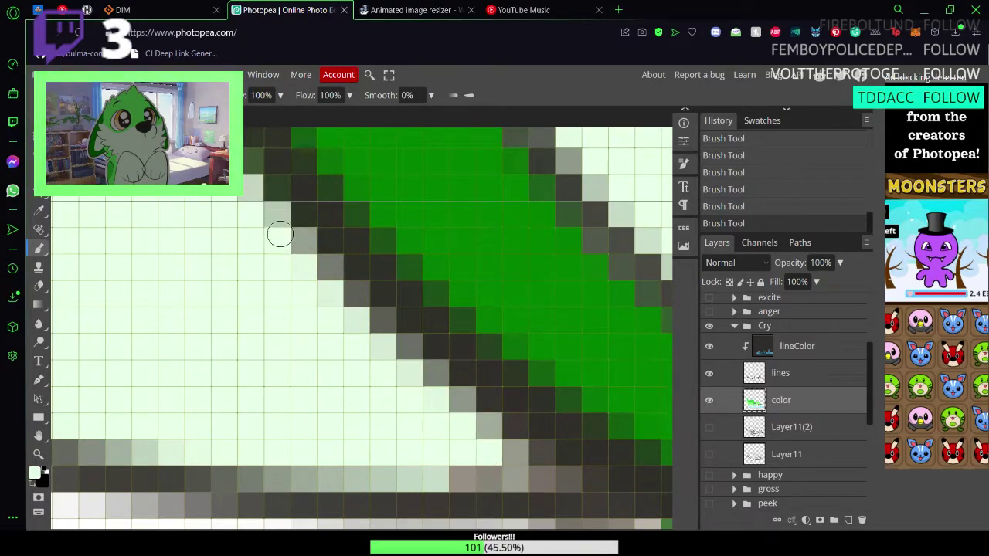
{"action": "mouse_move", "coordinate": [380, 337]}
{"action": "left_mouse_down"}
{"action": "mouse_move", "coordinate": [454, 419]}
{"action": "mouse_move", "coordinate": [529, 467]}
{"action": "mouse_move", "coordinate": [482, 460]}
{"action": "mouse_move", "coordinate": [545, 470]}
{"action": "mouse_move", "coordinate": [533, 449]}
{"action": "mouse_move", "coordinate": [480, 424]}
{"action": "mouse_move", "coordinate": [574, 487]}
{"action": "left_mouse_up"}
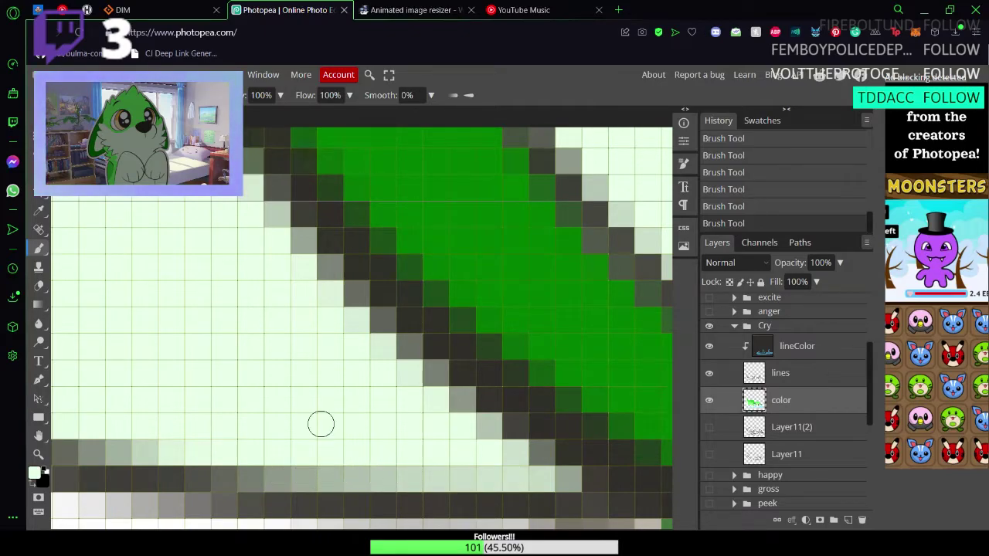
Step: Paint pale green over the stray dark green, beige and grey pixels outside the ear's outline, above its slanted part
{"action": "left_click_drag", "start_coordinate": [302, 380], "coordinate": [356, 381]}
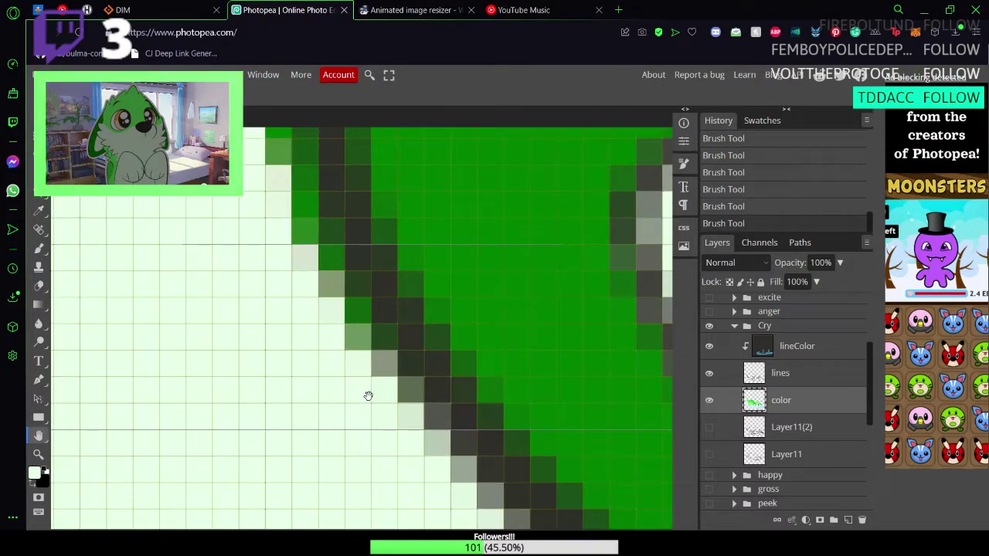
{"action": "key", "text": "z"}
{"action": "left_click", "coordinate": [380, 371]}
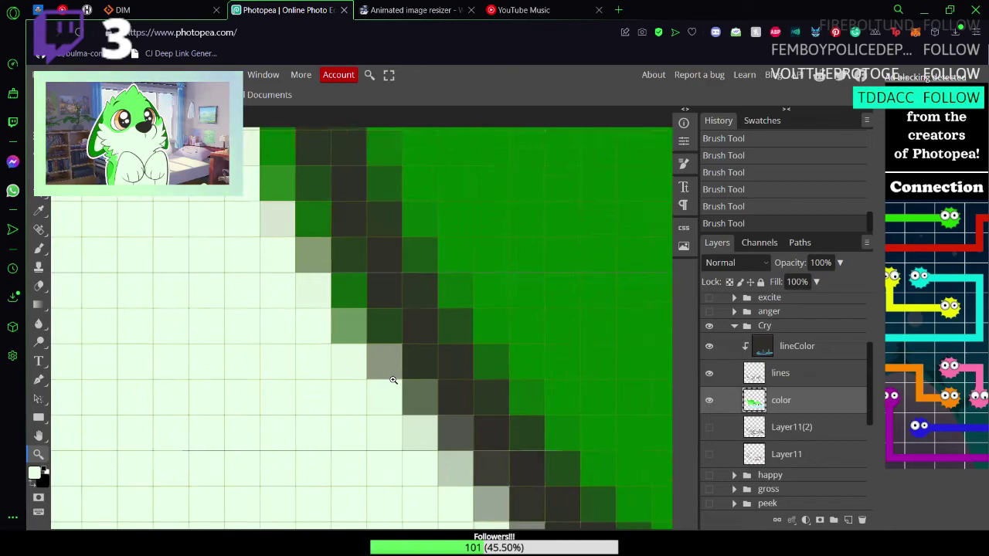
{"action": "scroll", "coordinate": [393, 380], "scroll_direction": "down", "scroll_amount": 2}
{"action": "key", "text": "b"}
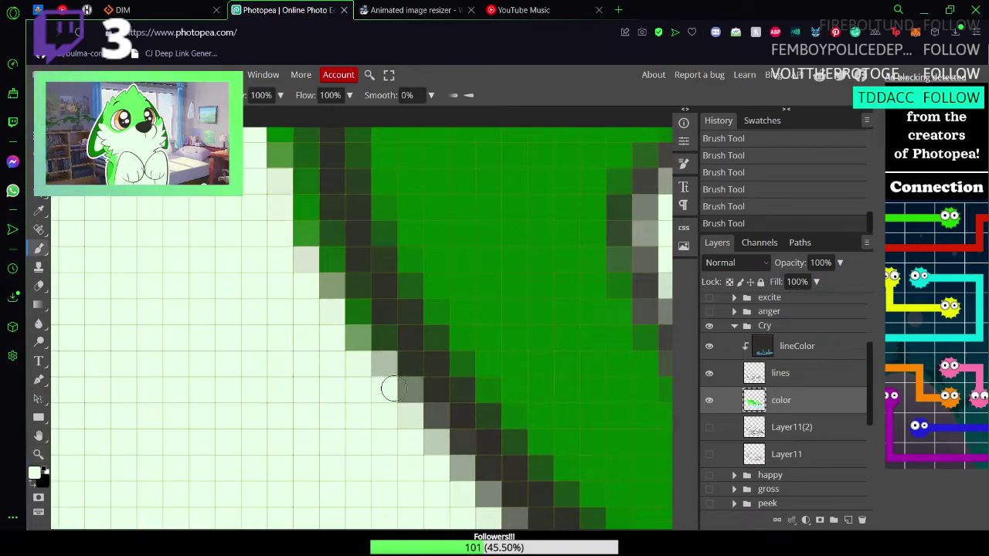
{"action": "mouse_move", "coordinate": [333, 325]}
{"action": "left_mouse_down"}
{"action": "mouse_move", "coordinate": [333, 302]}
{"action": "mouse_move", "coordinate": [370, 354]}
{"action": "mouse_move", "coordinate": [317, 270]}
{"action": "mouse_move", "coordinate": [381, 356]}
{"action": "left_mouse_up"}
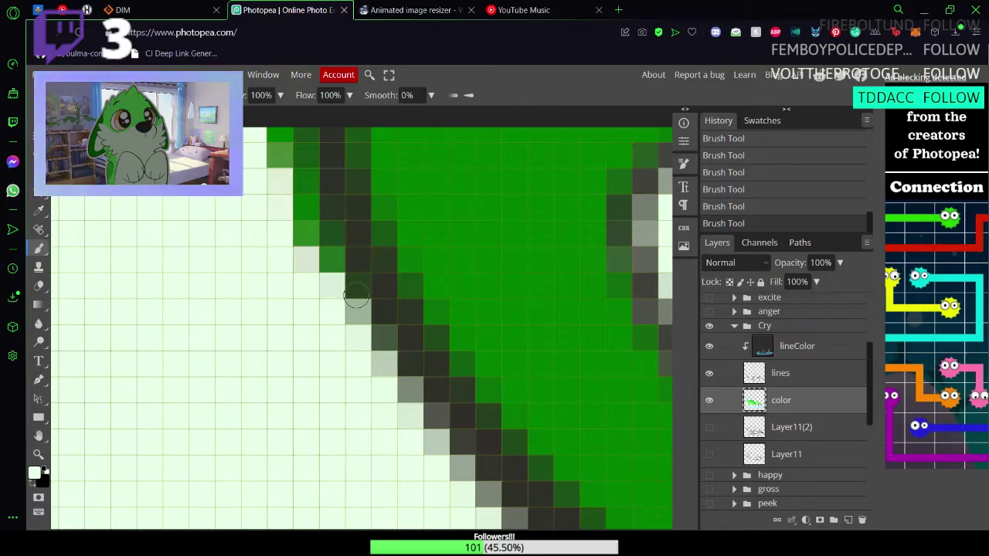
Step: Paint pale green over the dark green and beige pixels outside the ear's rounded end, and save the document
{"action": "key", "text": "z"}
{"action": "scroll", "coordinate": [320, 287], "scroll_direction": "down", "scroll_amount": 4}
{"action": "scroll", "coordinate": [296, 282], "scroll_direction": "down", "scroll_amount": 3}
{"action": "scroll", "coordinate": [330, 276], "scroll_direction": "up", "scroll_amount": 8}
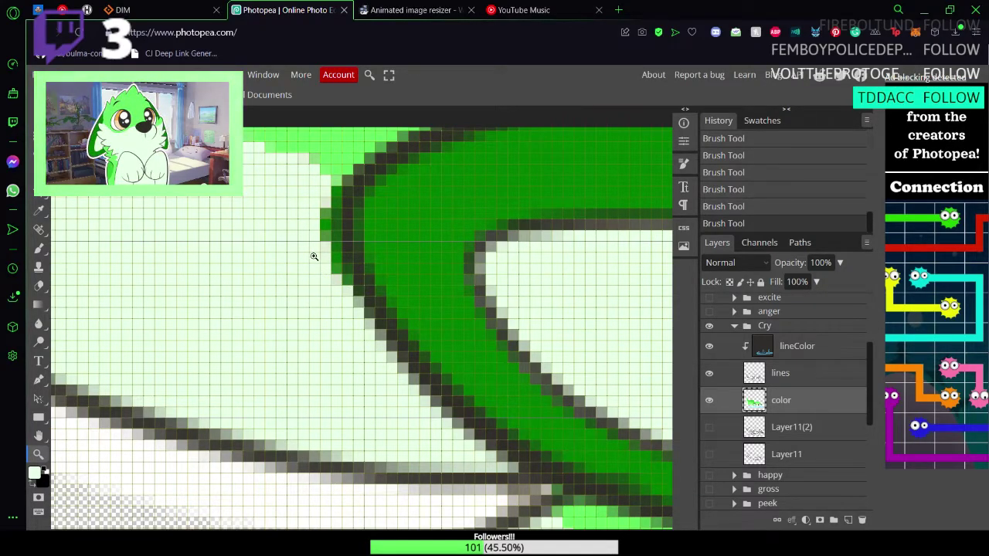
{"action": "scroll", "coordinate": [314, 257], "scroll_direction": "up", "scroll_amount": 5}
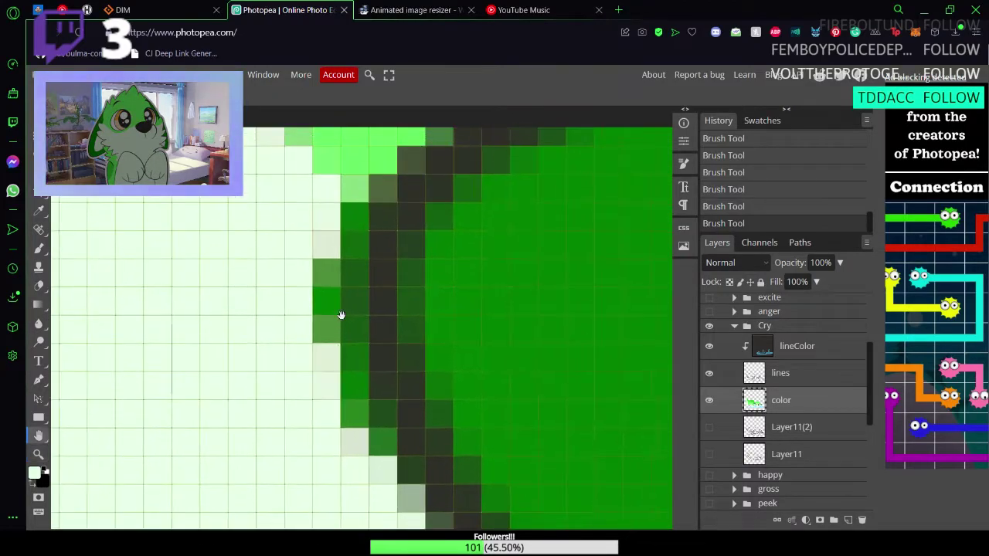
{"action": "scroll", "coordinate": [341, 315], "scroll_direction": "down", "scroll_amount": 3}
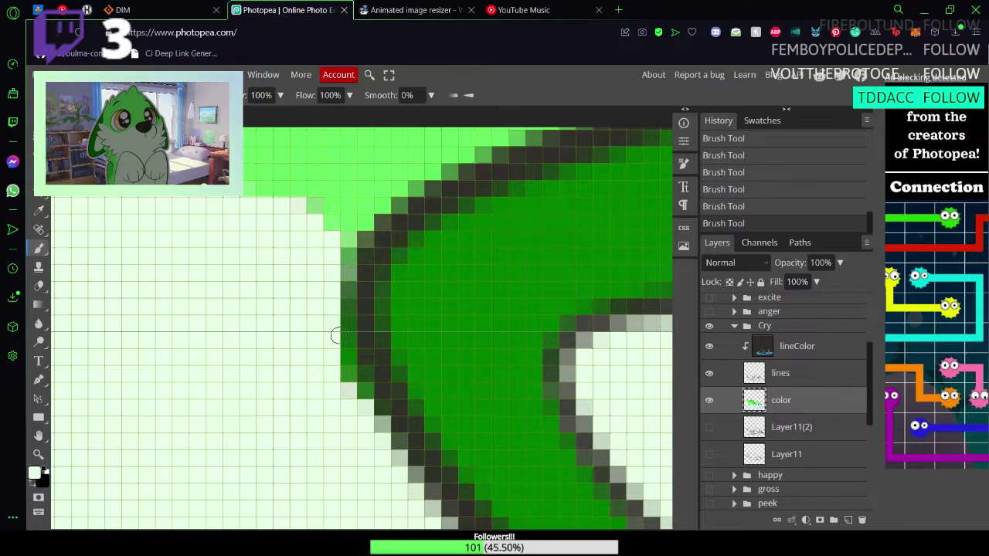
{"action": "mouse_move", "coordinate": [338, 337]}
{"action": "left_mouse_down"}
{"action": "mouse_move", "coordinate": [331, 299]}
{"action": "mouse_move", "coordinate": [350, 372]}
{"action": "mouse_move", "coordinate": [341, 286]}
{"action": "mouse_move", "coordinate": [337, 344]}
{"action": "left_mouse_up"}
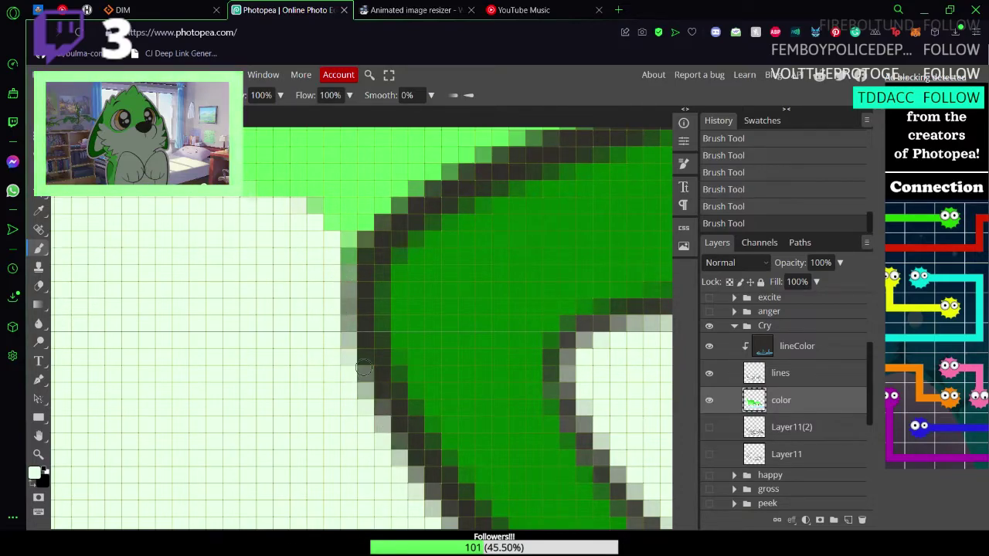
{"action": "scroll", "coordinate": [410, 417], "scroll_direction": "down", "scroll_amount": 3}
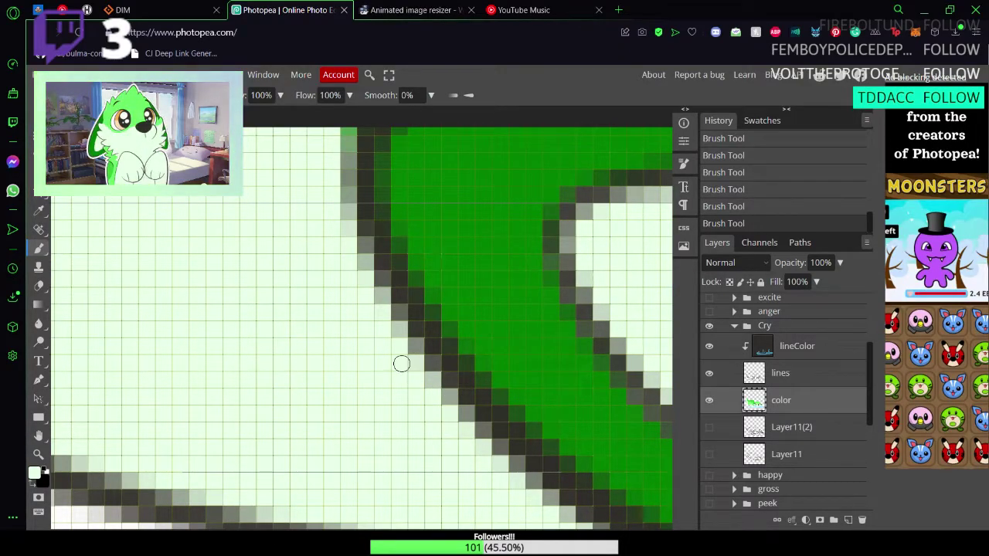
{"action": "key", "text": "ctrl+s"}
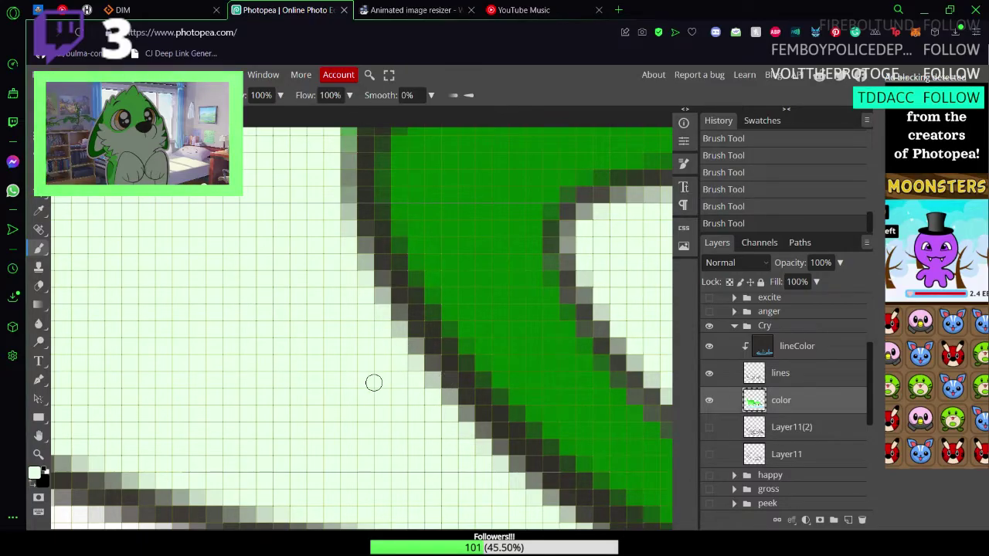
Step: Examine the Cry drawing's belly outline, body and face for remaining stray edge pixels
{"action": "key", "text": "z"}
{"action": "left_click_drag", "start_coordinate": [407, 365], "coordinate": [358, 361]}
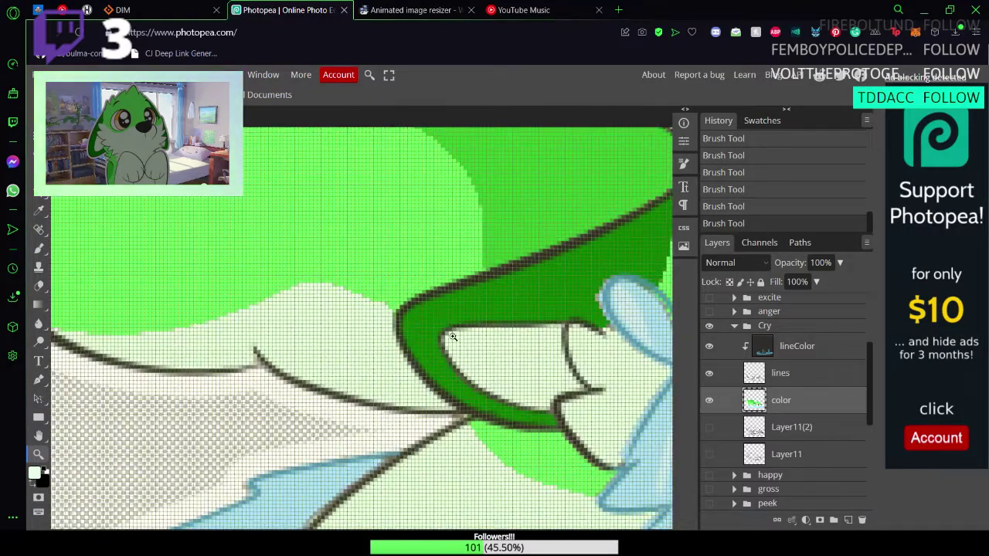
{"action": "scroll", "coordinate": [453, 337], "scroll_direction": "up", "scroll_amount": 2}
{"action": "scroll", "coordinate": [486, 347], "scroll_direction": "down", "scroll_amount": 8}
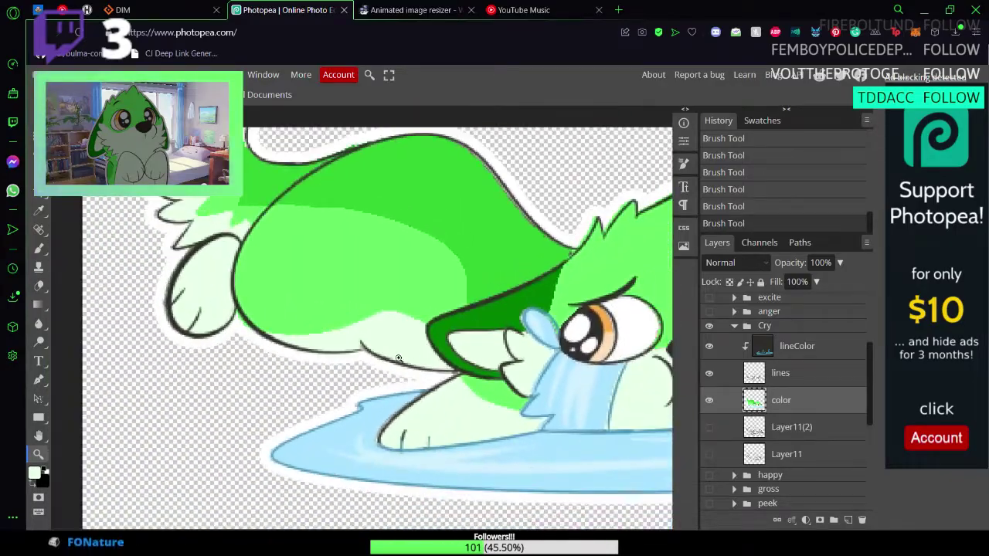
{"action": "scroll", "coordinate": [398, 358], "scroll_direction": "up", "scroll_amount": 6}
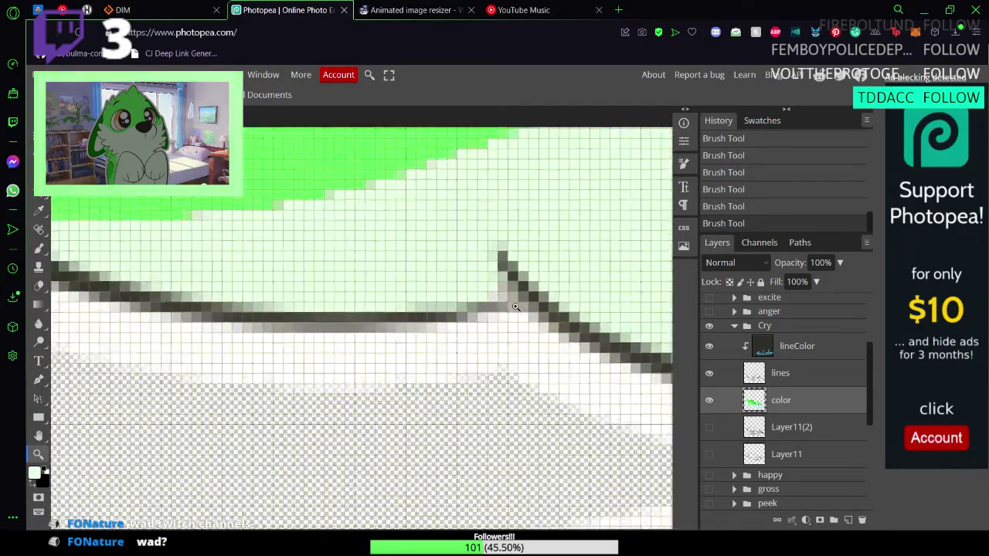
{"action": "scroll", "coordinate": [516, 307], "scroll_direction": "down", "scroll_amount": 6}
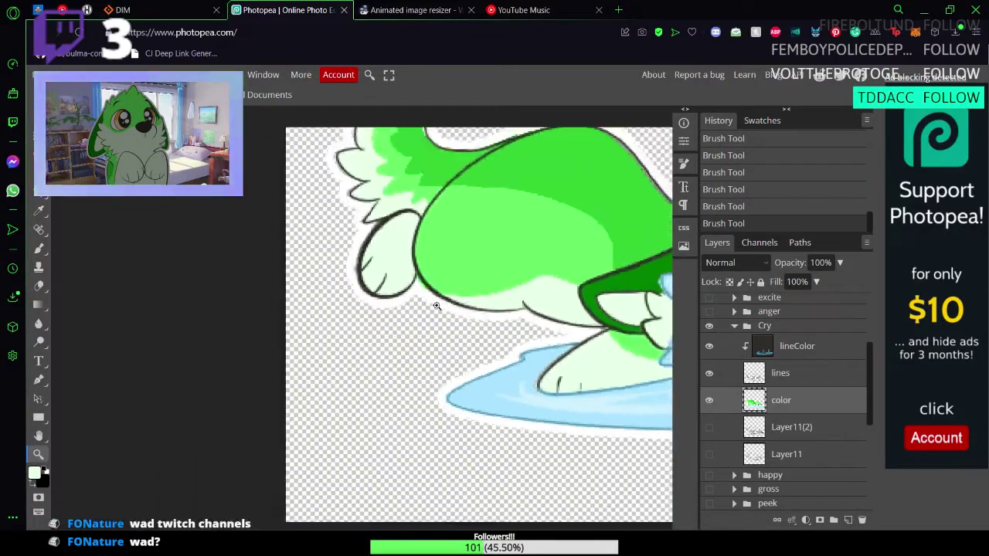
{"action": "scroll", "coordinate": [437, 306], "scroll_direction": "down", "scroll_amount": 2}
{"action": "left_click_drag", "start_coordinate": [545, 302], "coordinate": [299, 360]}
{"action": "left_click_drag", "start_coordinate": [233, 289], "coordinate": [312, 326]}
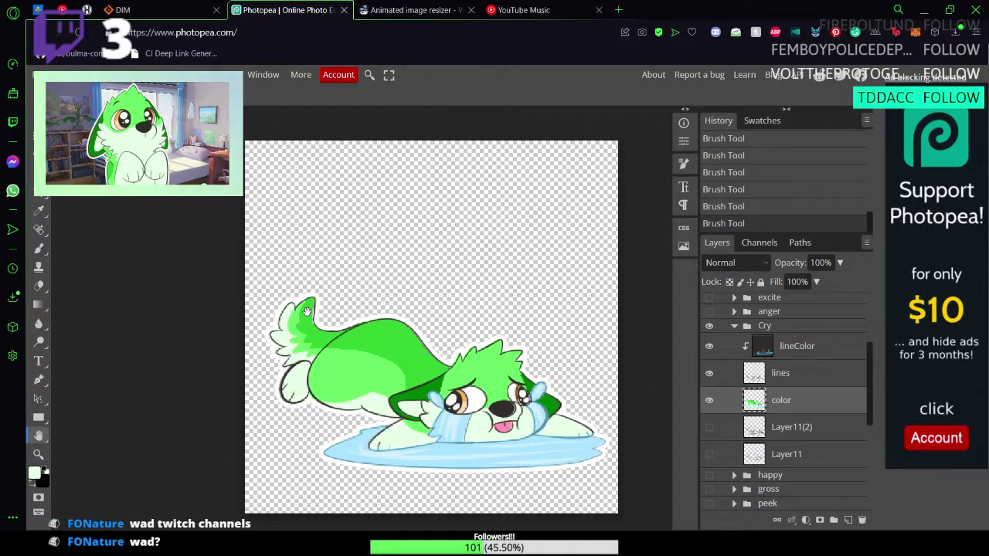
{"action": "key", "text": "z"}
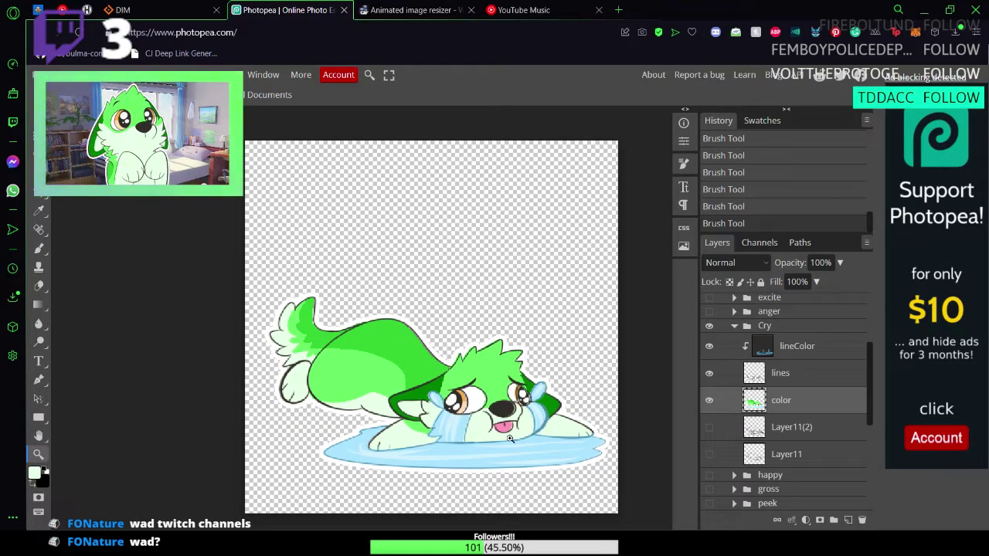
{"action": "left_click_drag", "start_coordinate": [536, 433], "coordinate": [439, 415]}
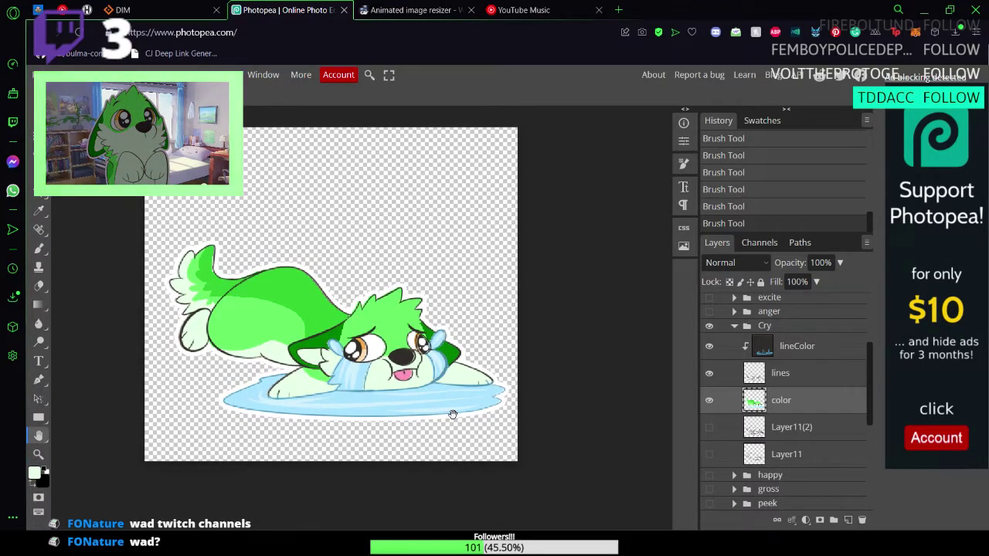
{"action": "key", "text": "z"}
{"action": "left_click", "coordinate": [402, 392]}
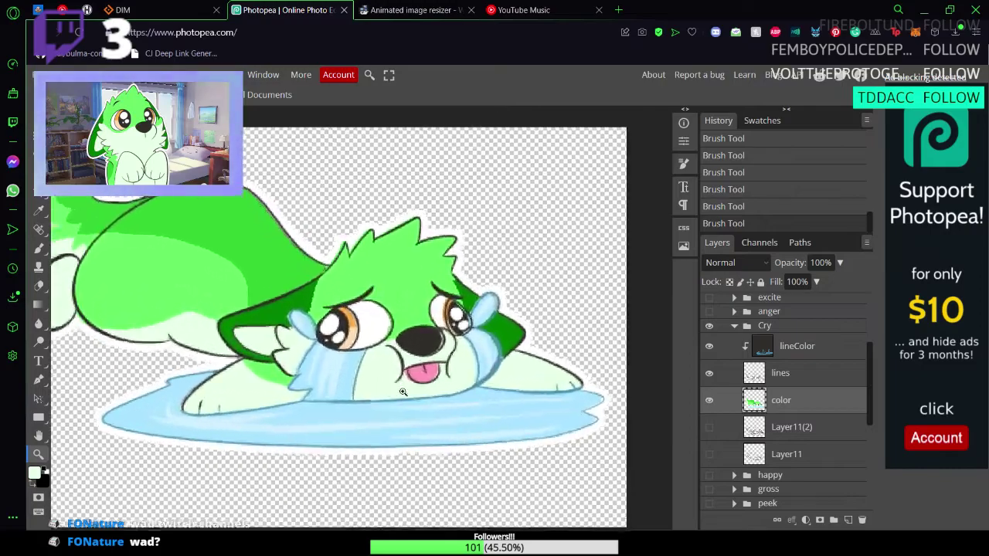
{"action": "left_click_drag", "start_coordinate": [402, 392], "coordinate": [466, 393]}
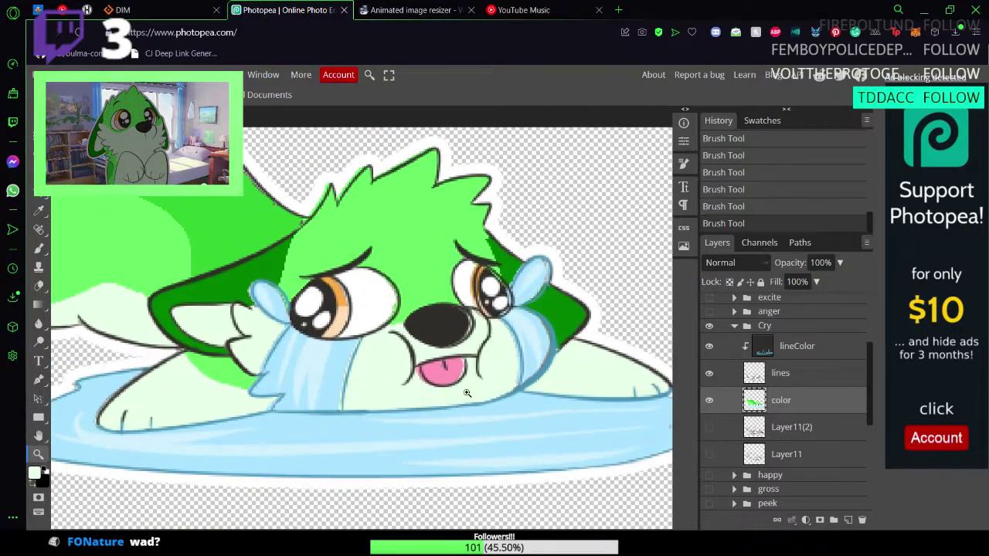
Step: Sample the back's medium green and paint over the grey, pale and brownish pixels in the corner where the back meets the head
{"action": "scroll", "coordinate": [309, 294], "scroll_direction": "up", "scroll_amount": 2}
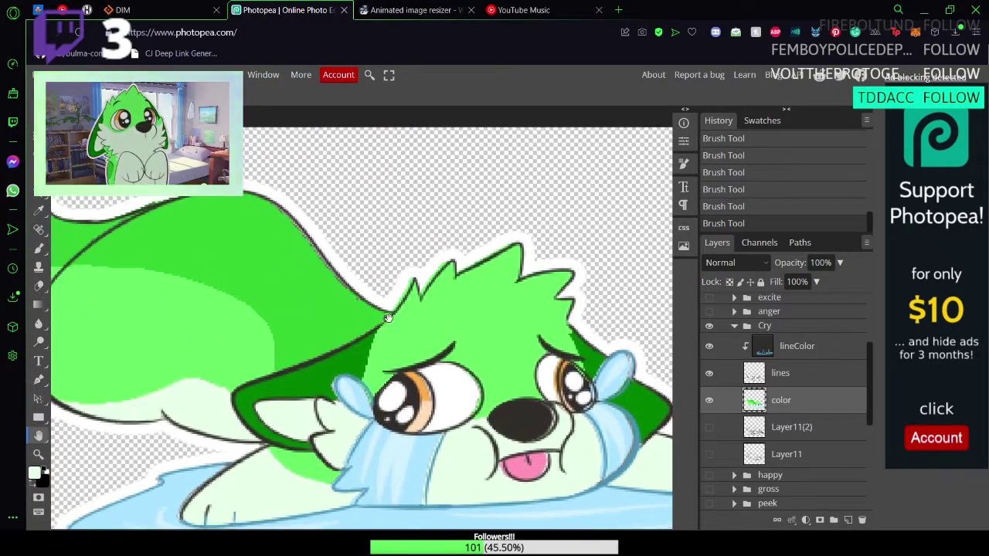
{"action": "scroll", "coordinate": [401, 325], "scroll_direction": "up", "scroll_amount": 3}
{"action": "scroll", "coordinate": [420, 332], "scroll_direction": "up", "scroll_amount": 4}
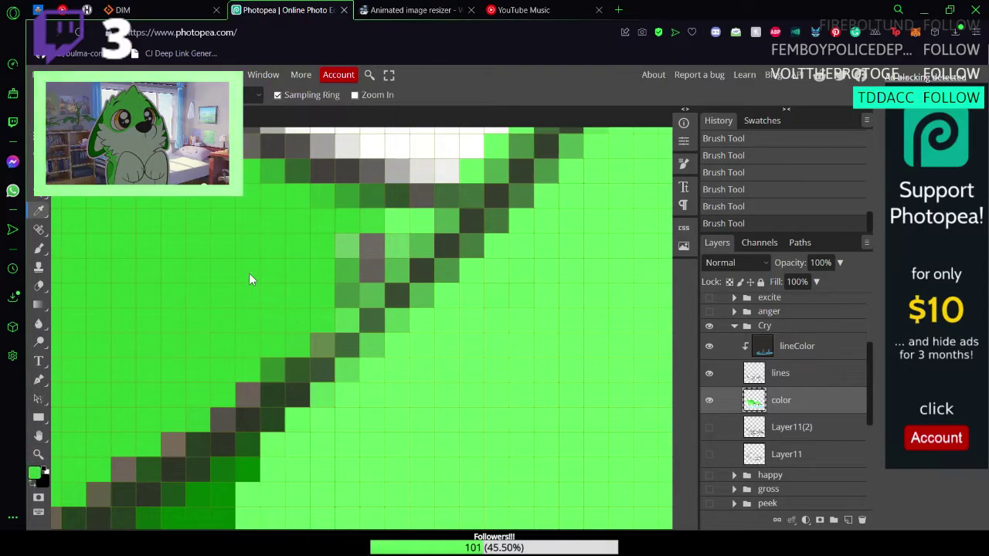
{"action": "key", "text": "b"}
{"action": "mouse_move", "coordinate": [378, 244]}
{"action": "left_mouse_down"}
{"action": "mouse_move", "coordinate": [340, 285]}
{"action": "mouse_move", "coordinate": [393, 225]}
{"action": "mouse_move", "coordinate": [429, 228]}
{"action": "left_mouse_up"}
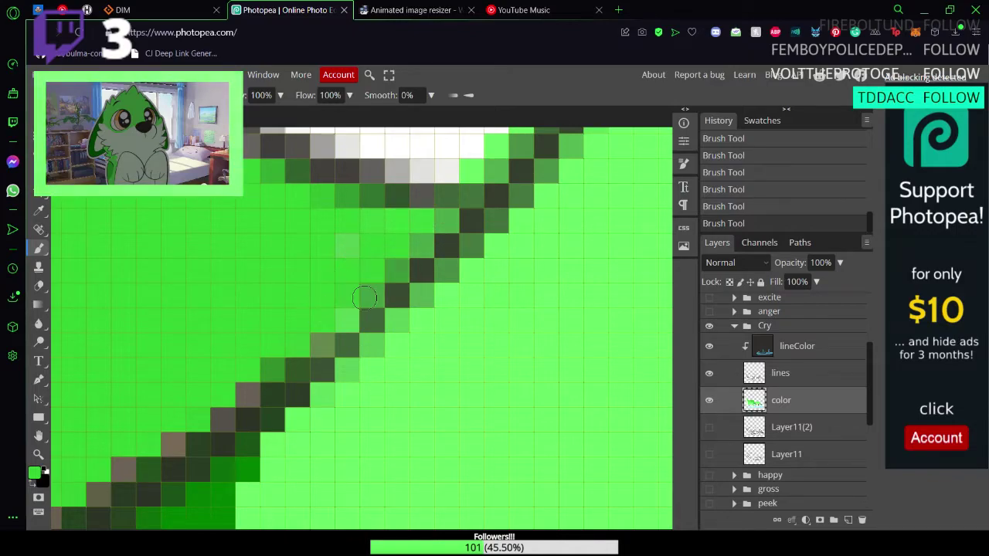
{"action": "left_click_drag", "start_coordinate": [365, 298], "coordinate": [407, 248]}
{"action": "left_click_drag", "start_coordinate": [262, 357], "coordinate": [249, 392]}
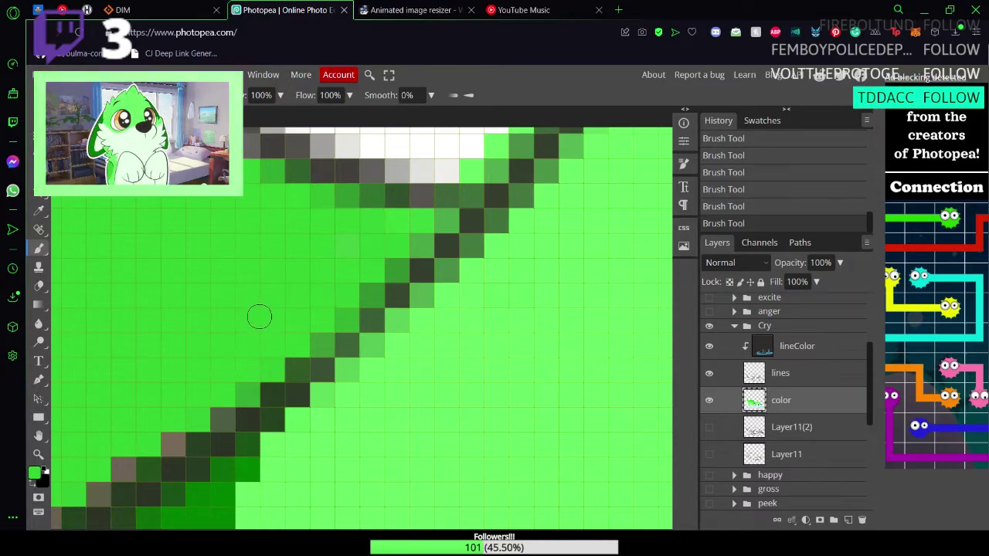
Step: Paint medium green over the brownish pixels along the start of the dark green ear's upper outline, nearest the head
{"action": "mouse_move", "coordinate": [259, 317]}
{"action": "left_mouse_down"}
{"action": "mouse_move", "coordinate": [388, 223]}
{"action": "mouse_move", "coordinate": [576, 143]}
{"action": "left_mouse_up"}
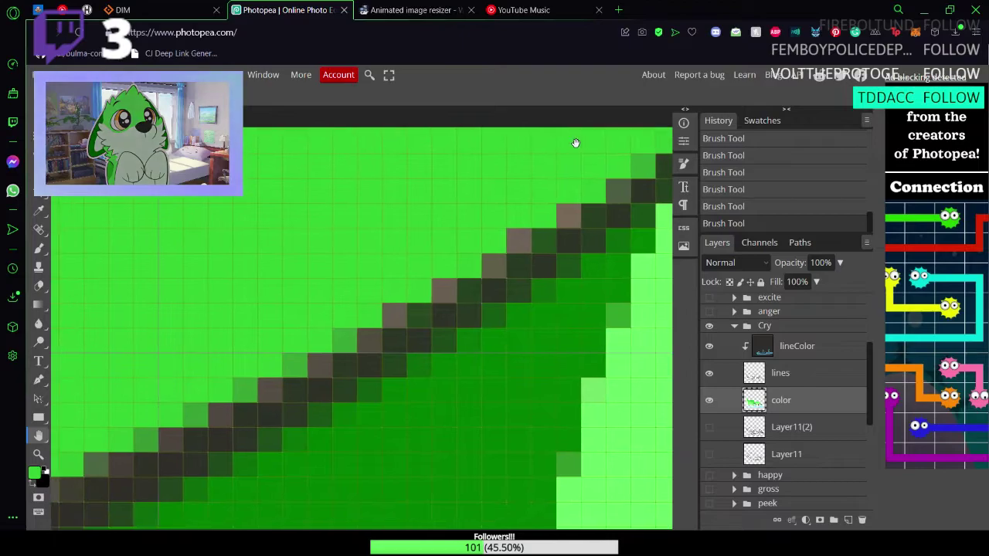
{"action": "left_click", "coordinate": [620, 185]}
{"action": "left_click", "coordinate": [569, 217]}
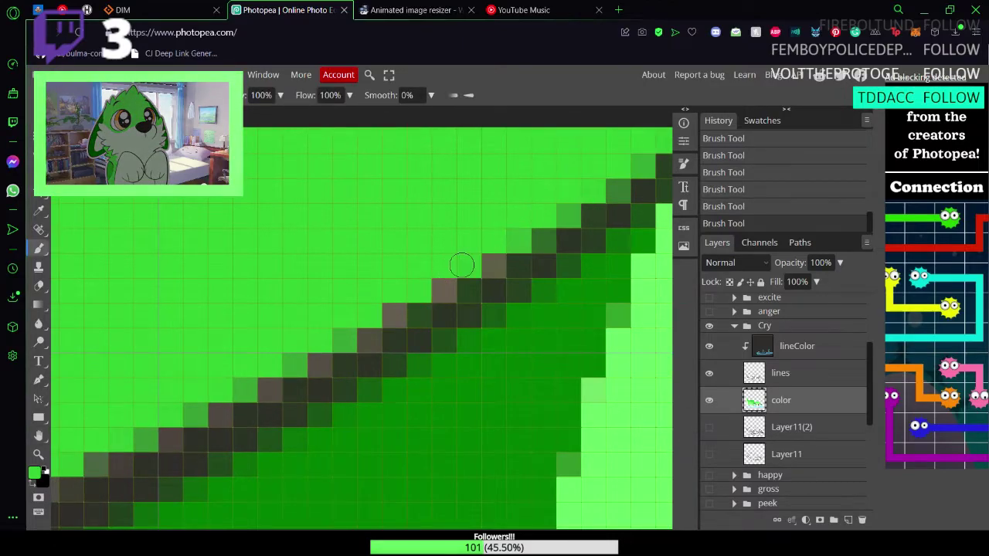
Step: Paint medium green over the brownish pixels farther down the ear's upper outline, towards the light green body patch
{"action": "mouse_move", "coordinate": [502, 251]}
{"action": "left_mouse_down"}
{"action": "mouse_move", "coordinate": [291, 382]}
{"action": "mouse_move", "coordinate": [321, 360]}
{"action": "mouse_move", "coordinate": [155, 443]}
{"action": "mouse_move", "coordinate": [143, 439]}
{"action": "mouse_move", "coordinate": [69, 471]}
{"action": "mouse_move", "coordinate": [145, 450]}
{"action": "mouse_move", "coordinate": [127, 461]}
{"action": "mouse_move", "coordinate": [294, 339]}
{"action": "mouse_move", "coordinate": [447, 271]}
{"action": "mouse_move", "coordinate": [626, 250]}
{"action": "left_mouse_up"}
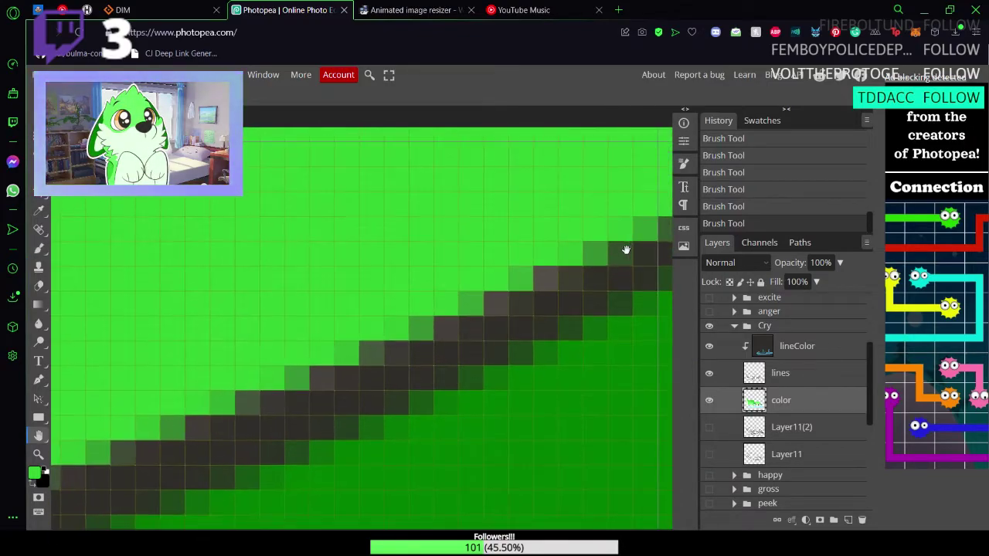
{"action": "key", "text": "b"}
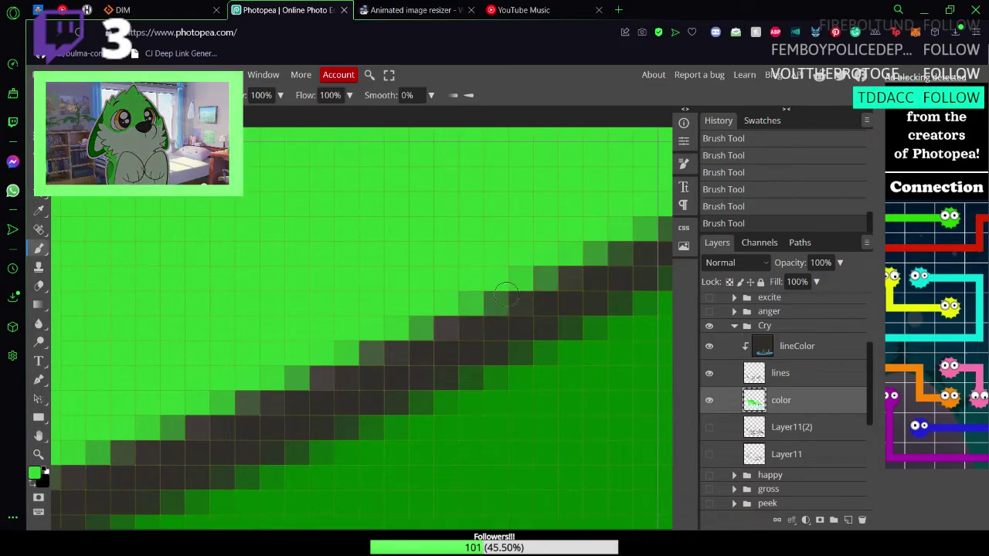
{"action": "left_click_drag", "start_coordinate": [319, 373], "coordinate": [244, 403]}
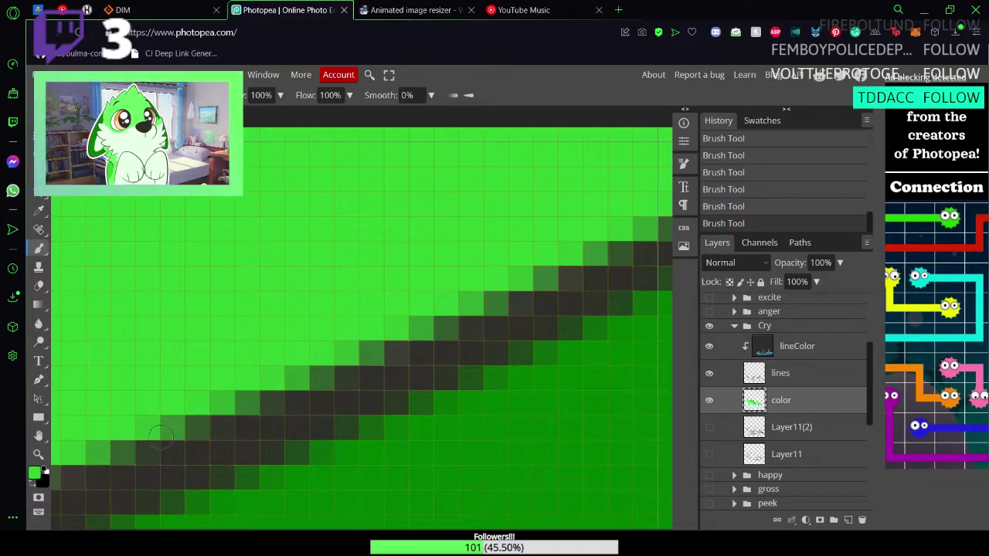
{"action": "mouse_move", "coordinate": [157, 430]}
{"action": "left_mouse_down"}
{"action": "mouse_move", "coordinate": [109, 455]}
{"action": "mouse_move", "coordinate": [367, 336]}
{"action": "mouse_move", "coordinate": [605, 284]}
{"action": "mouse_move", "coordinate": [570, 309]}
{"action": "left_mouse_up"}
{"action": "key", "text": "space"}
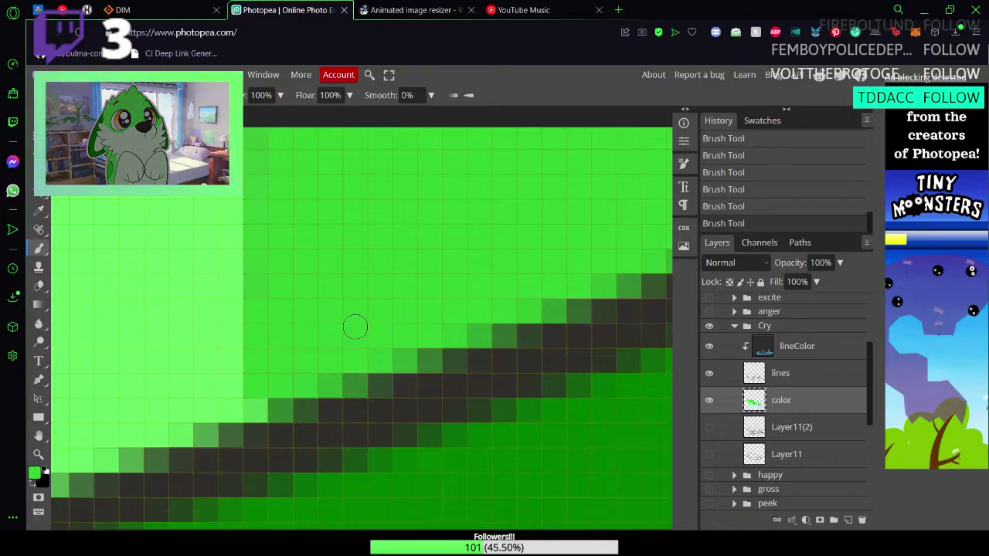
Step: Paint medium green over the grey and brownish pixels inside the back's sloping outline, from near the head upwards
{"action": "key", "text": "z"}
{"action": "left_click_drag", "start_coordinate": [358, 329], "coordinate": [272, 331]}
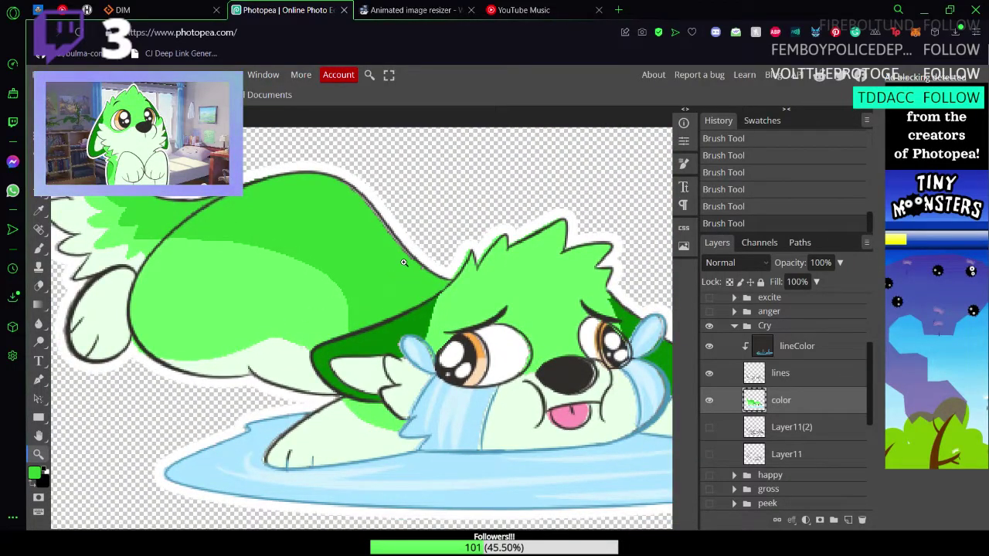
{"action": "left_click_drag", "start_coordinate": [403, 262], "coordinate": [428, 244]}
{"action": "left_click_drag", "start_coordinate": [500, 394], "coordinate": [525, 387]}
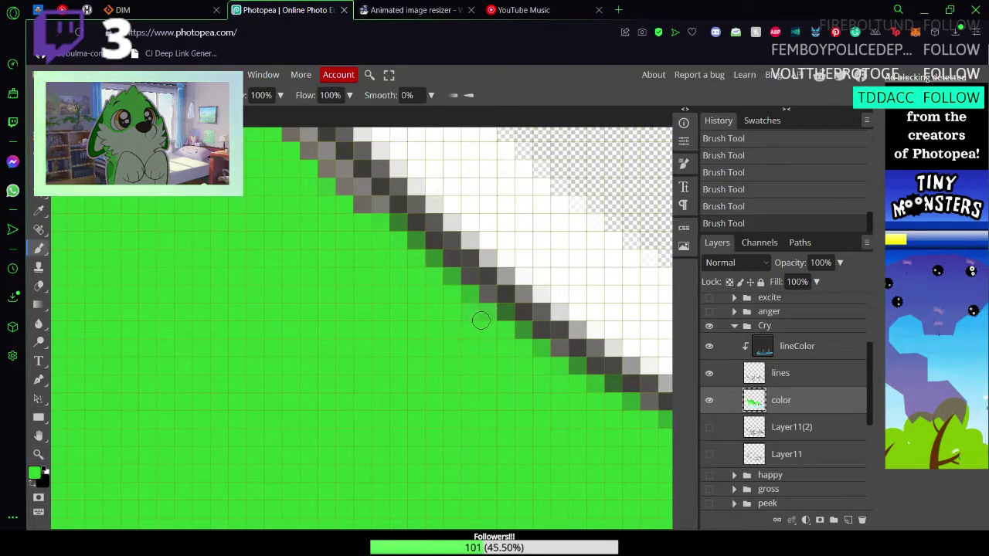
{"action": "mouse_move", "coordinate": [381, 241]}
{"action": "left_mouse_down"}
{"action": "mouse_move", "coordinate": [477, 455]}
{"action": "mouse_move", "coordinate": [523, 474]}
{"action": "left_mouse_up"}
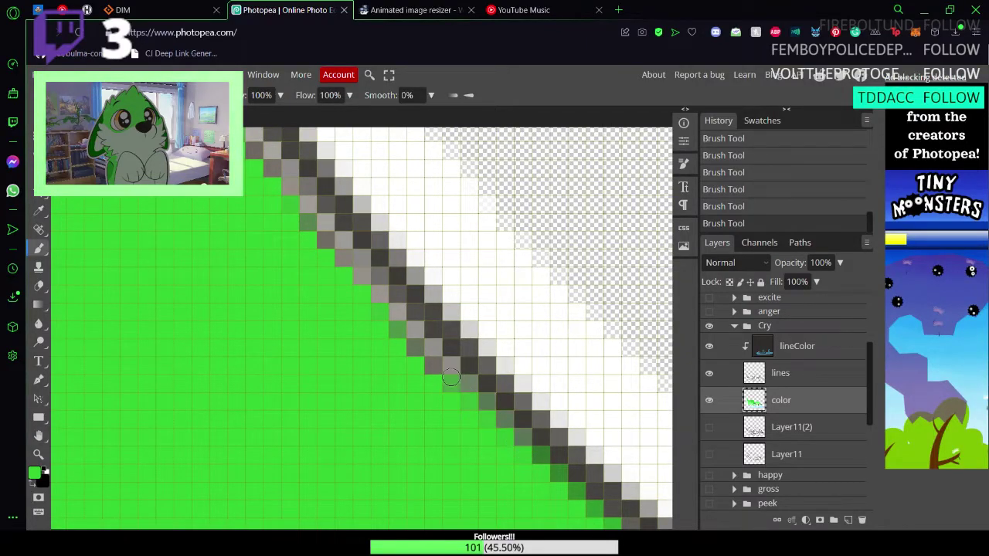
{"action": "mouse_move", "coordinate": [421, 341]}
{"action": "left_mouse_down"}
{"action": "mouse_move", "coordinate": [389, 298]}
{"action": "mouse_move", "coordinate": [418, 352]}
{"action": "mouse_move", "coordinate": [368, 296]}
{"action": "mouse_move", "coordinate": [425, 350]}
{"action": "mouse_move", "coordinate": [403, 324]}
{"action": "left_mouse_up"}
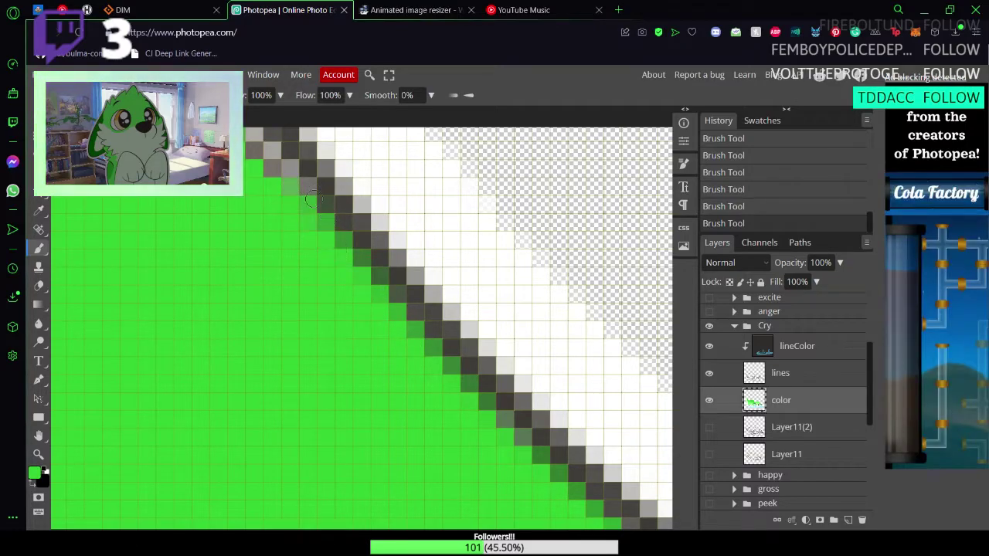
Step: Paint medium green over the remaining grey and brownish pixels inside the back's outline, from mid-slope up towards the rounded top
{"action": "key", "text": "space"}
{"action": "mouse_move", "coordinate": [269, 216]}
{"action": "left_mouse_down"}
{"action": "mouse_move", "coordinate": [404, 419]}
{"action": "mouse_move", "coordinate": [462, 466]}
{"action": "mouse_move", "coordinate": [459, 435]}
{"action": "left_mouse_up"}
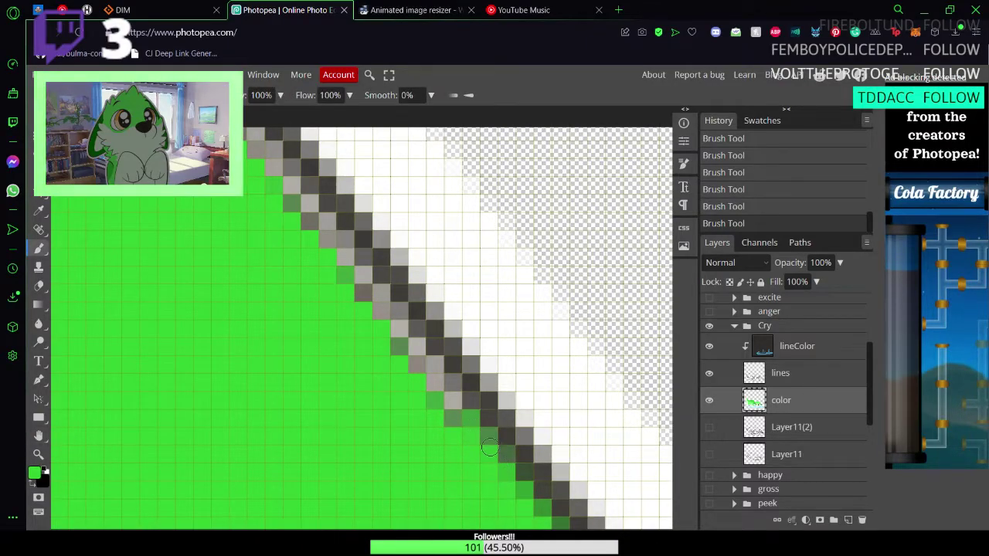
{"action": "mouse_move", "coordinate": [416, 363]}
{"action": "left_mouse_down"}
{"action": "mouse_move", "coordinate": [479, 444]}
{"action": "mouse_move", "coordinate": [413, 374]}
{"action": "mouse_move", "coordinate": [463, 420]}
{"action": "mouse_move", "coordinate": [407, 330]}
{"action": "mouse_move", "coordinate": [462, 396]}
{"action": "mouse_move", "coordinate": [385, 320]}
{"action": "left_mouse_up"}
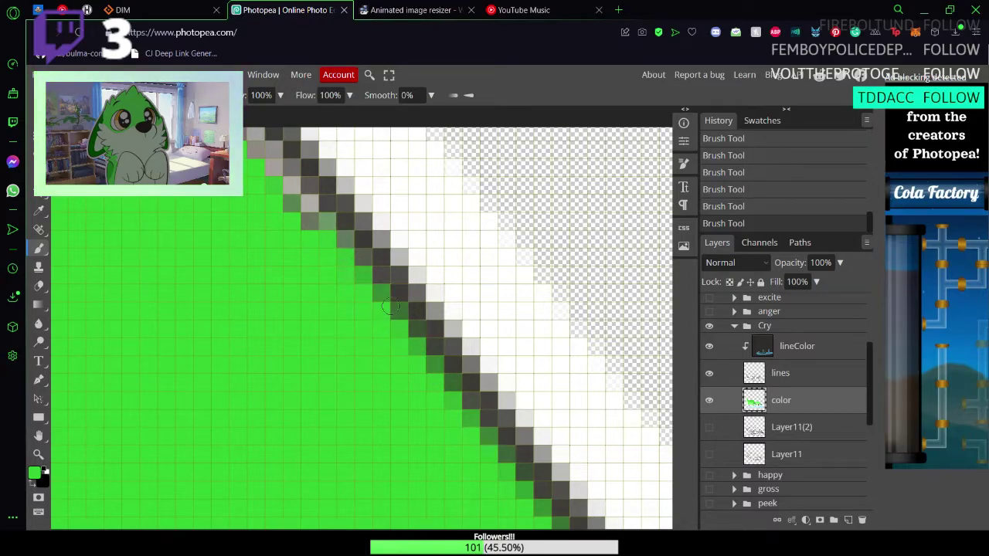
{"action": "mouse_move", "coordinate": [390, 307]}
{"action": "left_mouse_down"}
{"action": "mouse_move", "coordinate": [323, 203]}
{"action": "mouse_move", "coordinate": [350, 256]}
{"action": "mouse_move", "coordinate": [296, 180]}
{"action": "mouse_move", "coordinate": [318, 240]}
{"action": "mouse_move", "coordinate": [284, 201]}
{"action": "mouse_move", "coordinate": [325, 249]}
{"action": "mouse_move", "coordinate": [303, 209]}
{"action": "mouse_move", "coordinate": [359, 268]}
{"action": "mouse_move", "coordinate": [302, 207]}
{"action": "mouse_move", "coordinate": [422, 405]}
{"action": "mouse_move", "coordinate": [540, 496]}
{"action": "left_mouse_up"}
{"action": "key", "text": "space"}
{"action": "left_click_drag", "start_coordinate": [475, 421], "coordinate": [465, 411]}
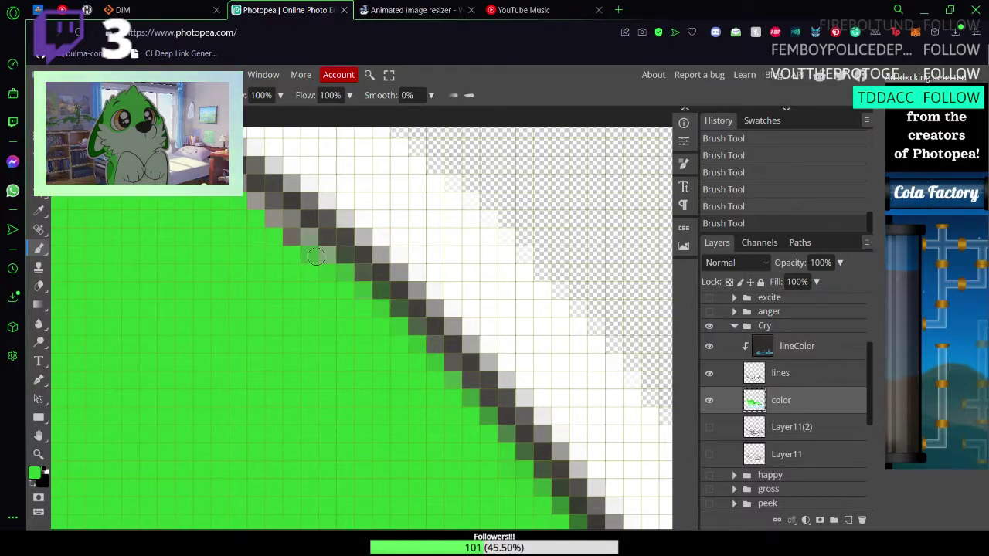
{"action": "mouse_move", "coordinate": [316, 256]}
{"action": "left_mouse_down"}
{"action": "mouse_move", "coordinate": [304, 232]}
{"action": "mouse_move", "coordinate": [351, 284]}
{"action": "mouse_move", "coordinate": [276, 209]}
{"action": "left_mouse_up"}
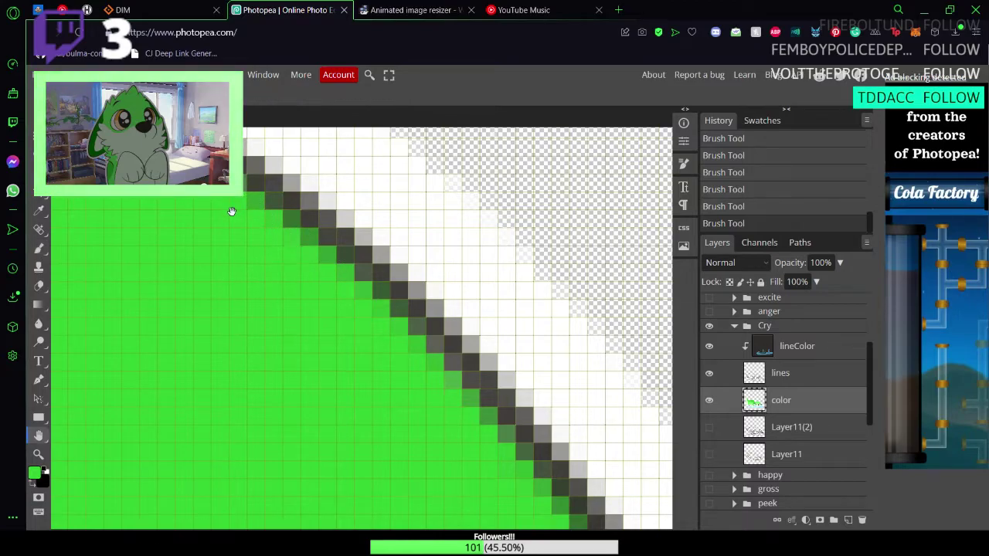
{"action": "left_click_drag", "start_coordinate": [232, 212], "coordinate": [477, 389]}
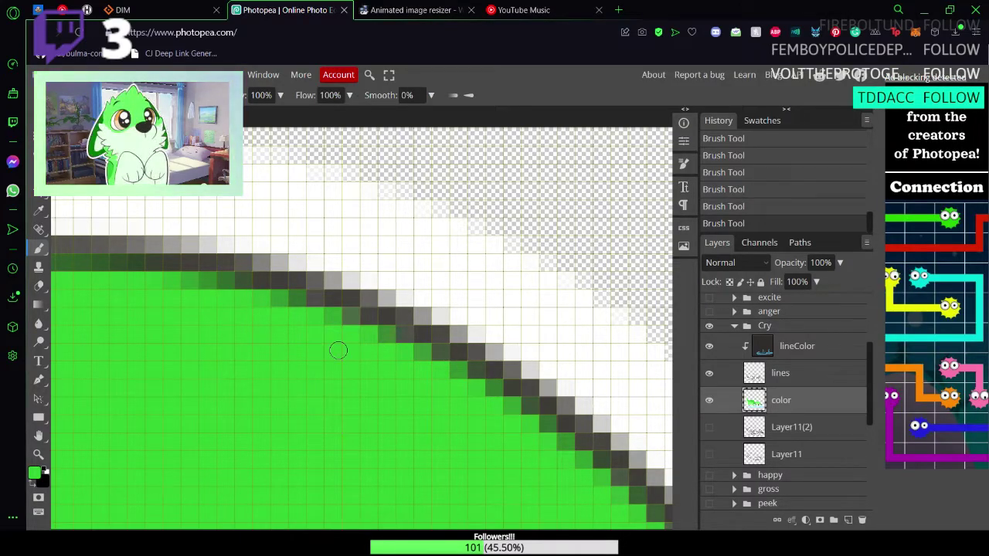
Step: Examine the tail, back, head and puddle of the whole Cry emote for leftover stray edge pixels
{"action": "key", "text": "z"}
{"action": "left_click_drag", "start_coordinate": [371, 362], "coordinate": [312, 363]}
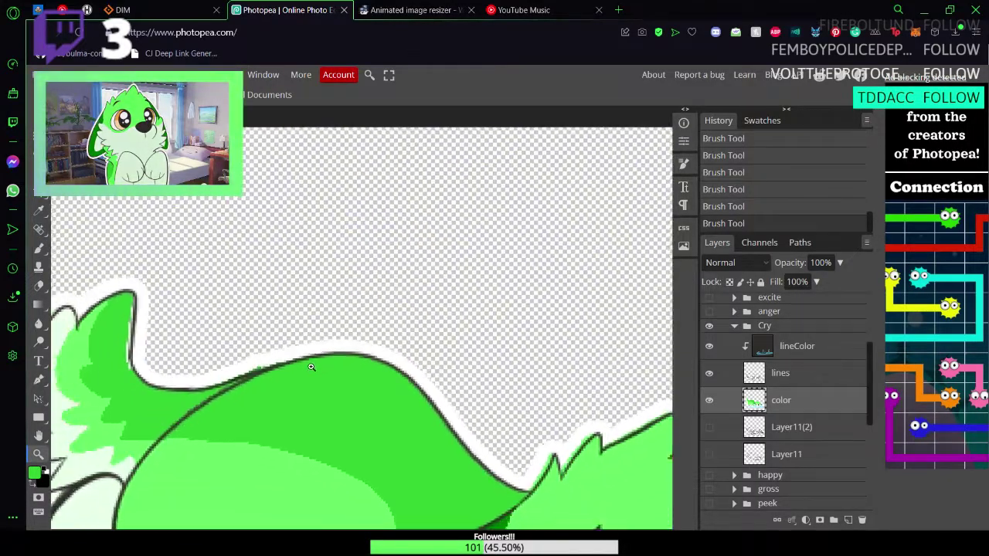
{"action": "mouse_move", "coordinate": [106, 343]}
{"action": "left_mouse_down"}
{"action": "mouse_move", "coordinate": [143, 345]}
{"action": "mouse_move", "coordinate": [96, 344]}
{"action": "left_mouse_up"}
{"action": "left_click_drag", "start_coordinate": [174, 420], "coordinate": [166, 415]}
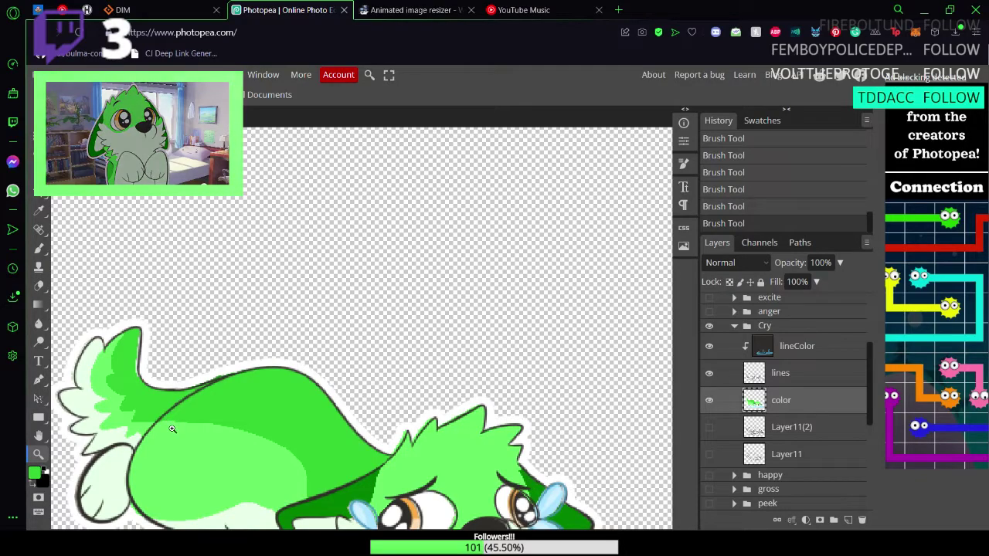
{"action": "key", "text": "h"}
{"action": "left_click_drag", "start_coordinate": [199, 435], "coordinate": [212, 268]}
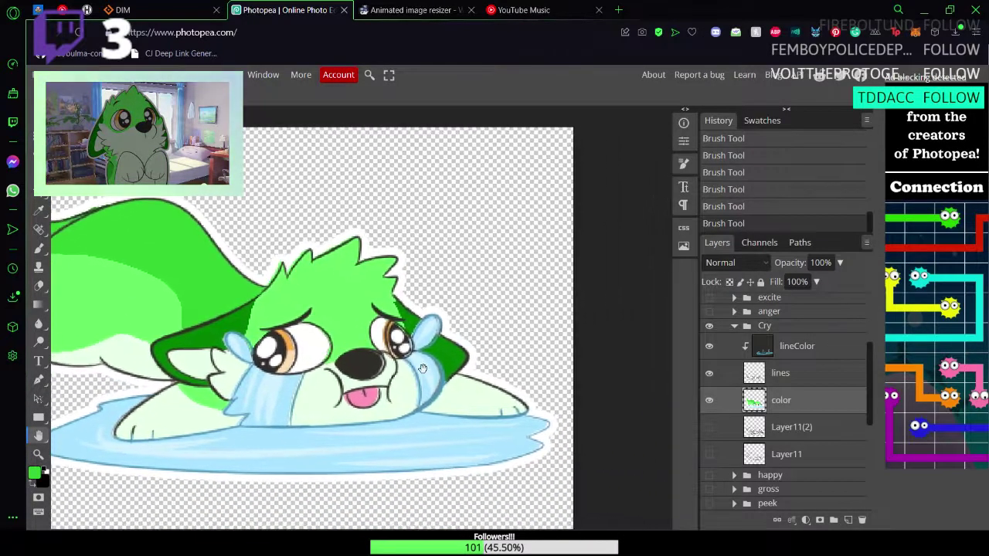
{"action": "left_click_drag", "start_coordinate": [533, 394], "coordinate": [485, 348]}
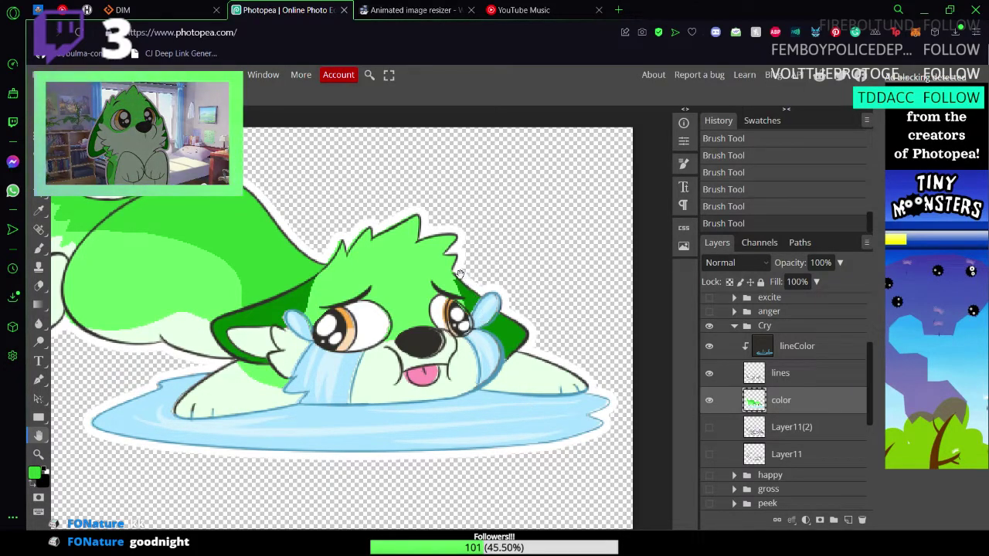
Step: Sample the far ear's dark green and extend it over the light green and brownish pixels where the ear's outline meets the head
{"action": "key", "text": "z"}
{"action": "left_click_drag", "start_coordinate": [459, 274], "coordinate": [552, 297]}
{"action": "key", "text": "b"}
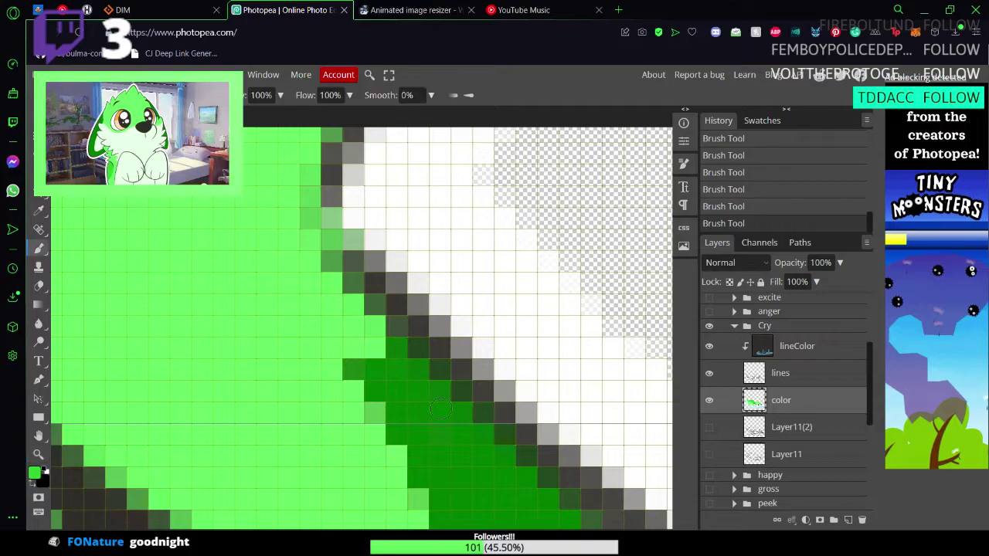
{"action": "key", "text": "i"}
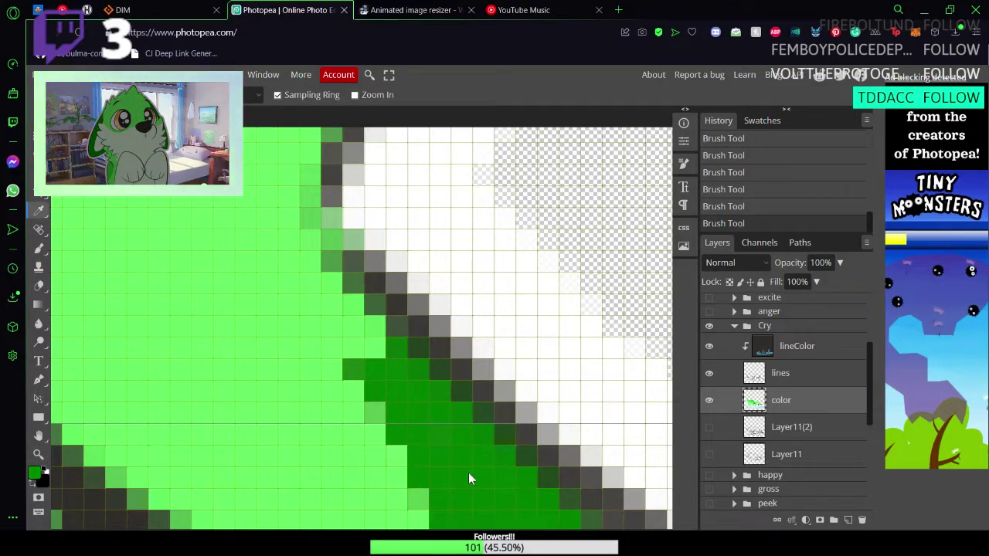
{"action": "key", "text": "b"}
{"action": "left_click_drag", "start_coordinate": [385, 371], "coordinate": [362, 332]}
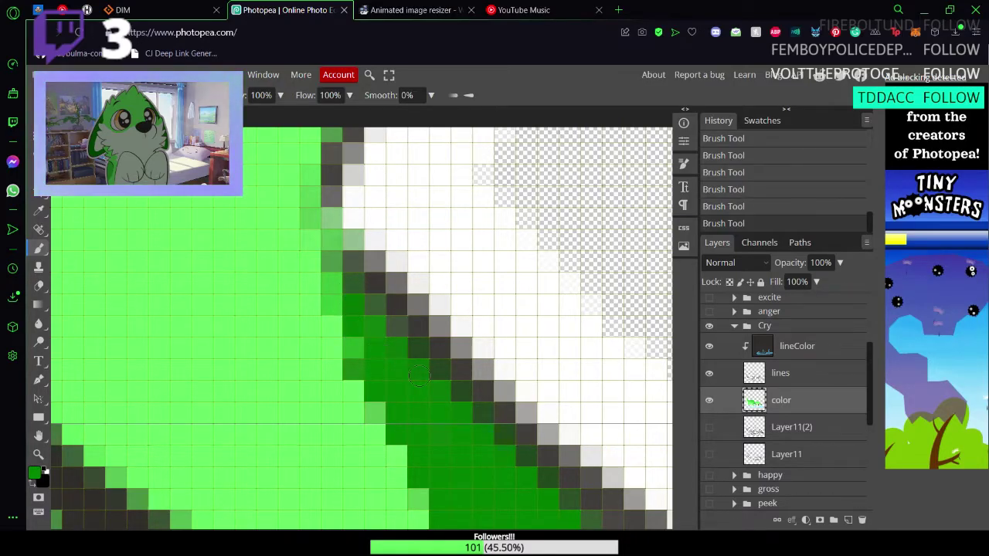
{"action": "key", "text": "z"}
{"action": "mouse_move", "coordinate": [429, 379]}
{"action": "left_mouse_down"}
{"action": "mouse_move", "coordinate": [347, 364]}
{"action": "mouse_move", "coordinate": [422, 379]}
{"action": "left_mouse_up"}
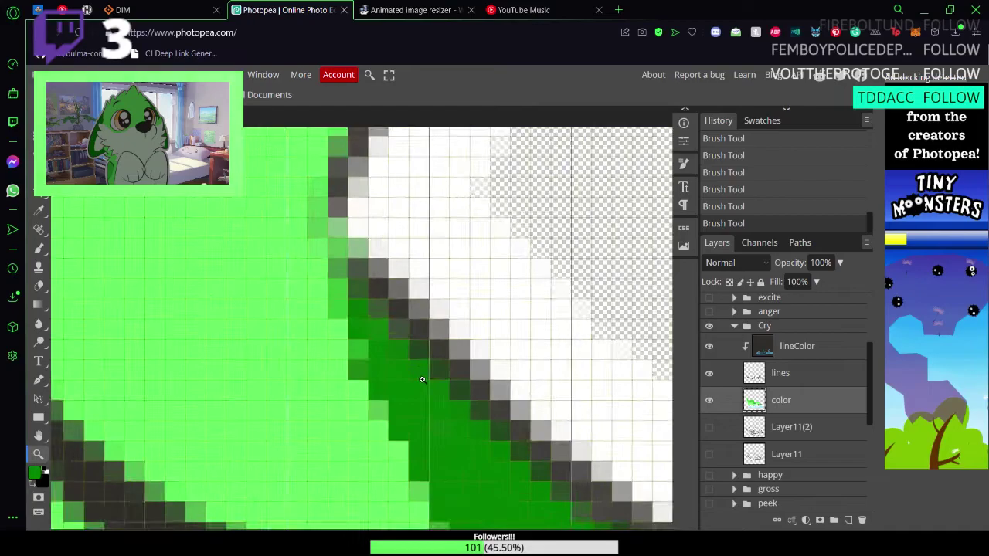
{"action": "key", "text": "b"}
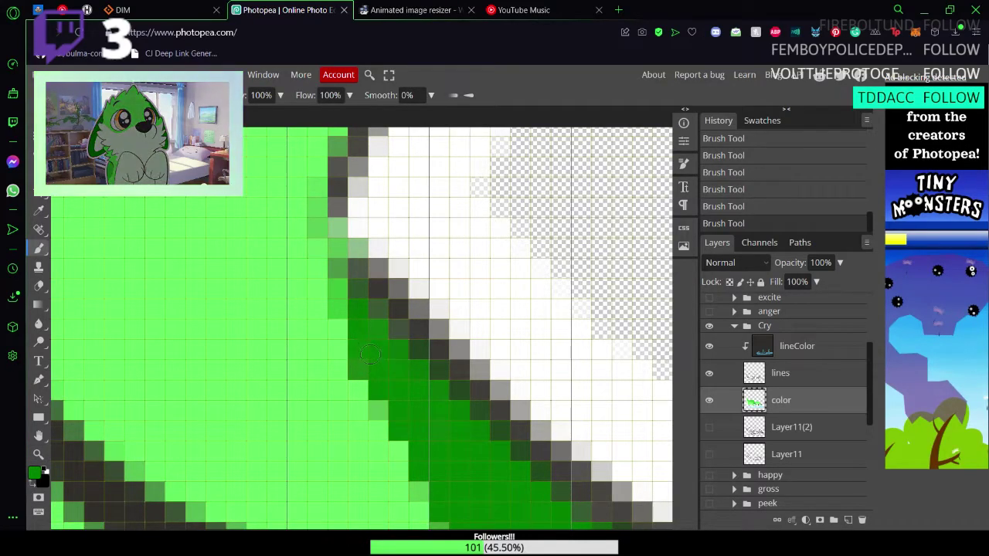
Step: Save the document with the cleaned-up Cry emote and fit the whole canvas in view
{"action": "key", "text": "z"}
{"action": "scroll", "coordinate": [318, 397], "scroll_direction": "down", "scroll_amount": 6}
{"action": "scroll", "coordinate": [318, 397], "scroll_direction": "down", "scroll_amount": 1}
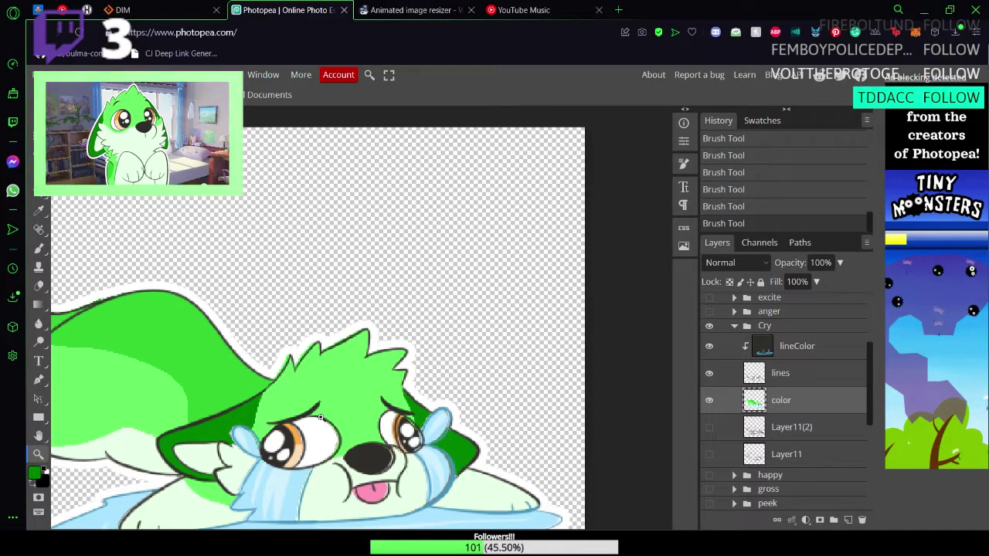
{"action": "key", "text": "space"}
{"action": "left_click_drag", "start_coordinate": [357, 436], "coordinate": [429, 340]}
{"action": "key", "text": "ctrl+s"}
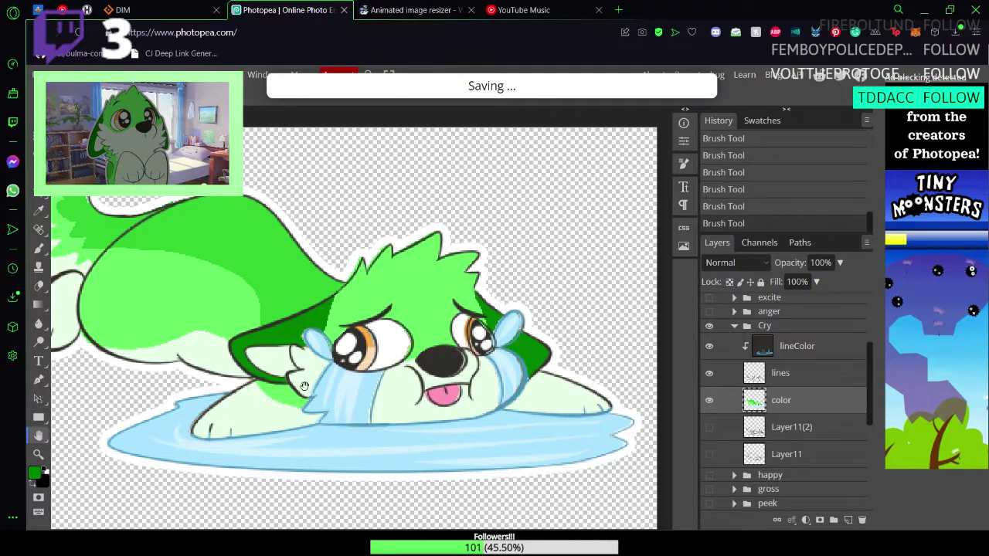
{"action": "left_click_drag", "start_coordinate": [329, 401], "coordinate": [417, 422]}
{"action": "key", "text": "ctrl+s"}
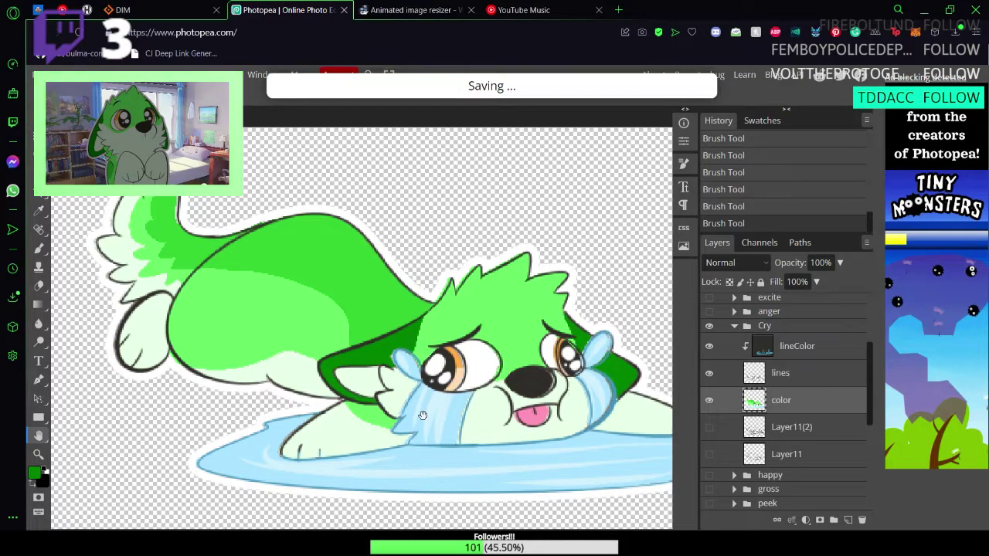
{"action": "key", "text": "z"}
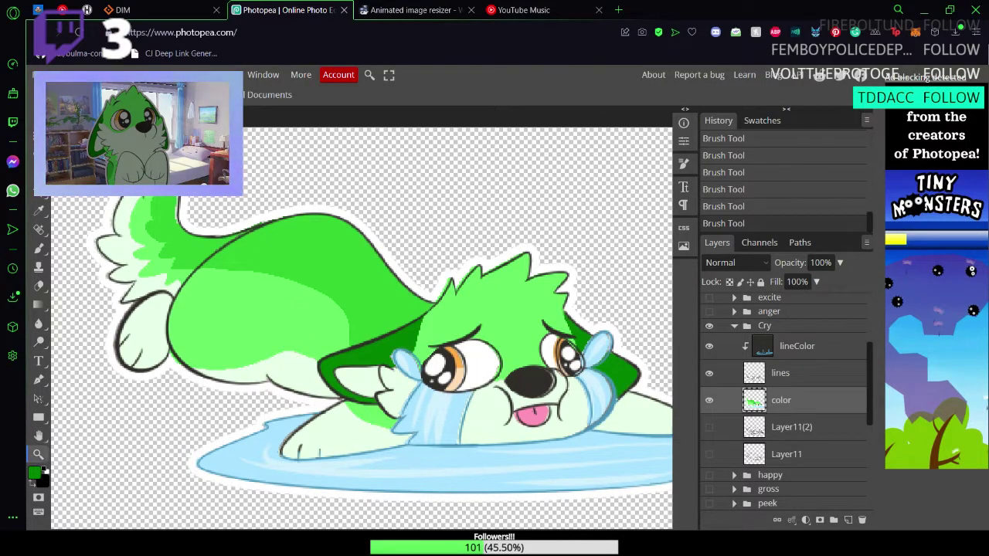
{"action": "key", "text": "ctrl+0"}
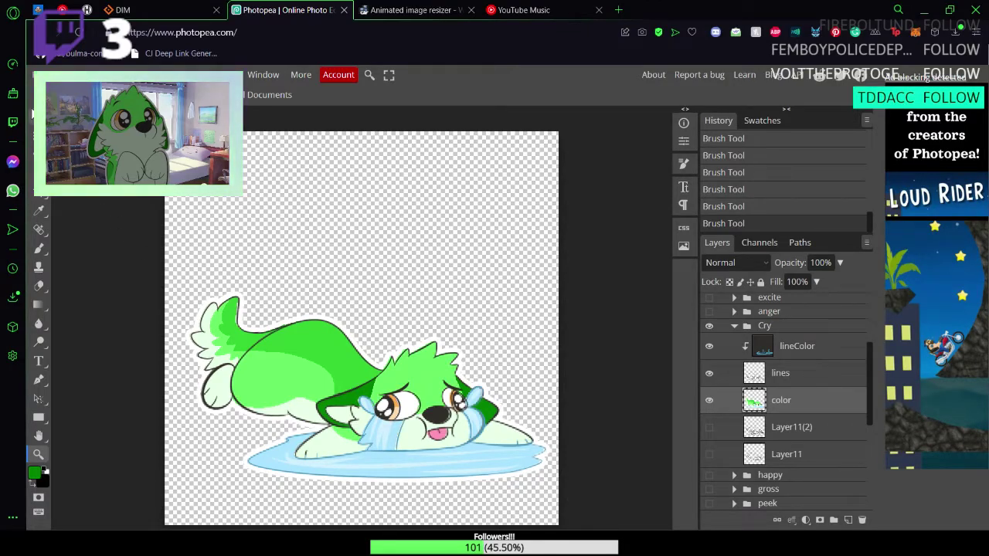
{"action": "key", "text": "v"}
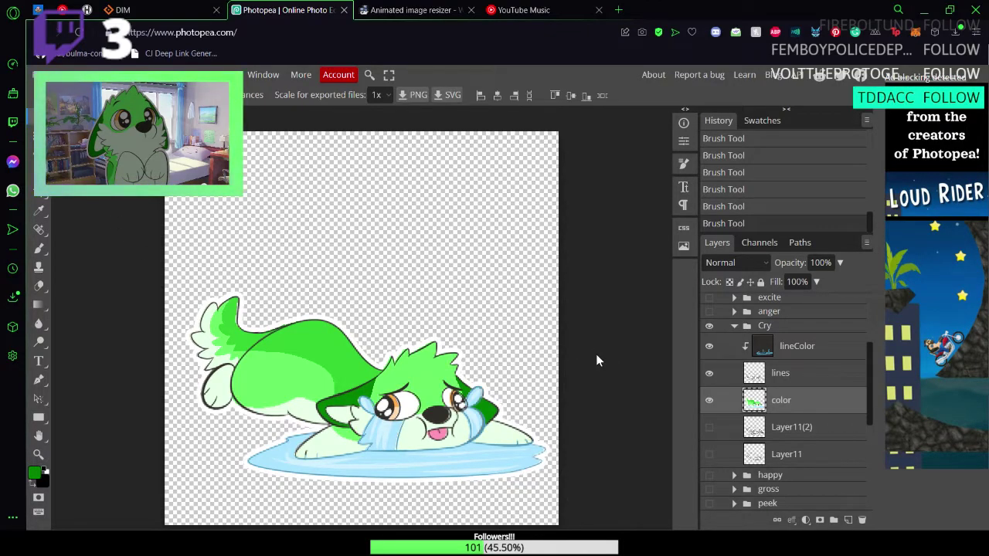
{"action": "key", "text": "ctrl+s"}
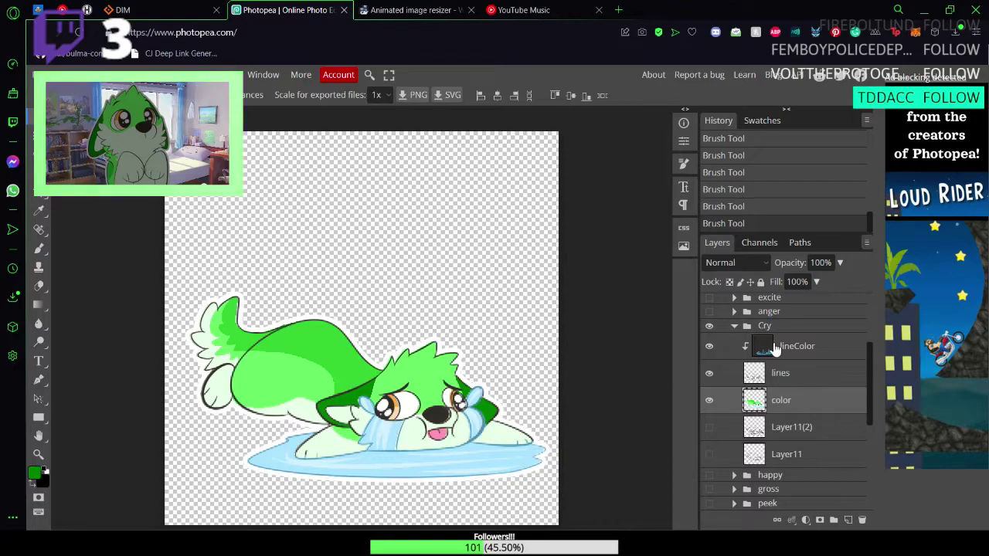
Step: Export the Cry group as a PNG and upload it to the image resizer on ezgif
{"action": "left_click", "coordinate": [769, 328]}
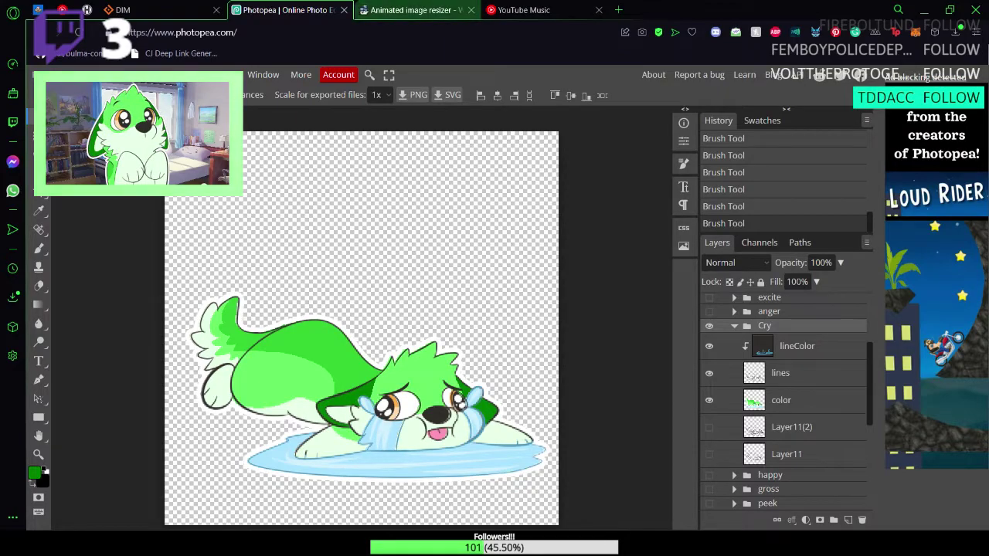
{"action": "left_click", "coordinate": [411, 9]}
{"action": "scroll", "coordinate": [604, 246], "scroll_direction": "up", "scroll_amount": 10}
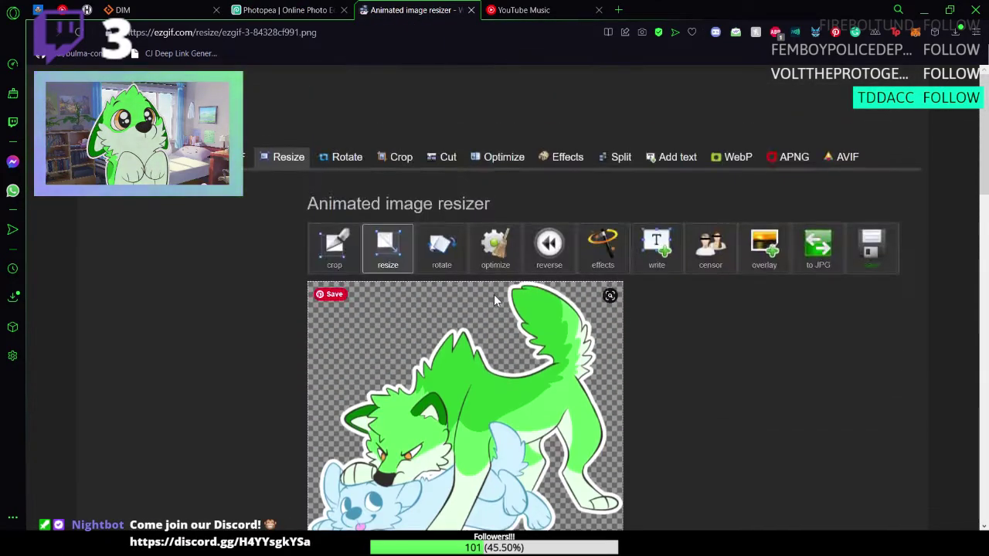
{"action": "left_click", "coordinate": [288, 157]}
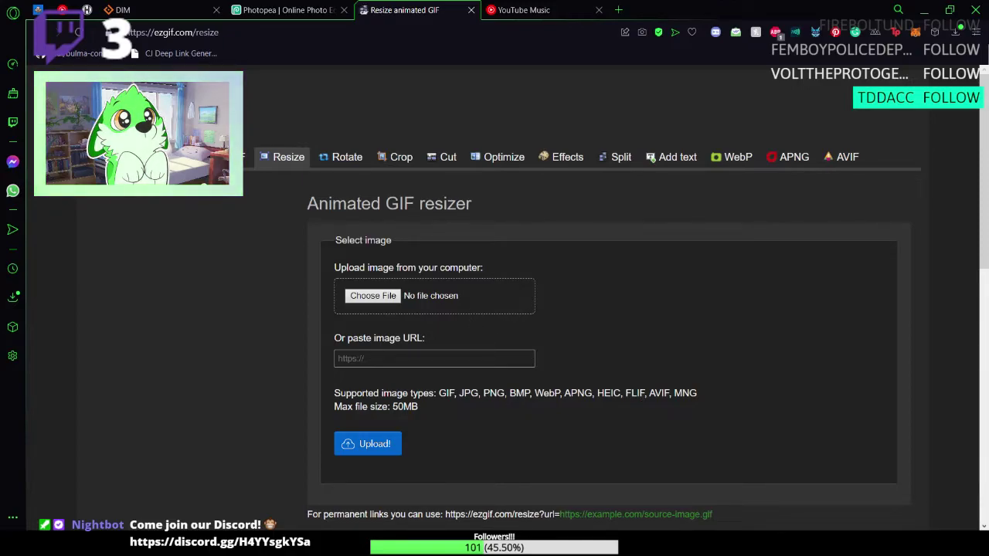
{"action": "double_click", "coordinate": [406, 297]}
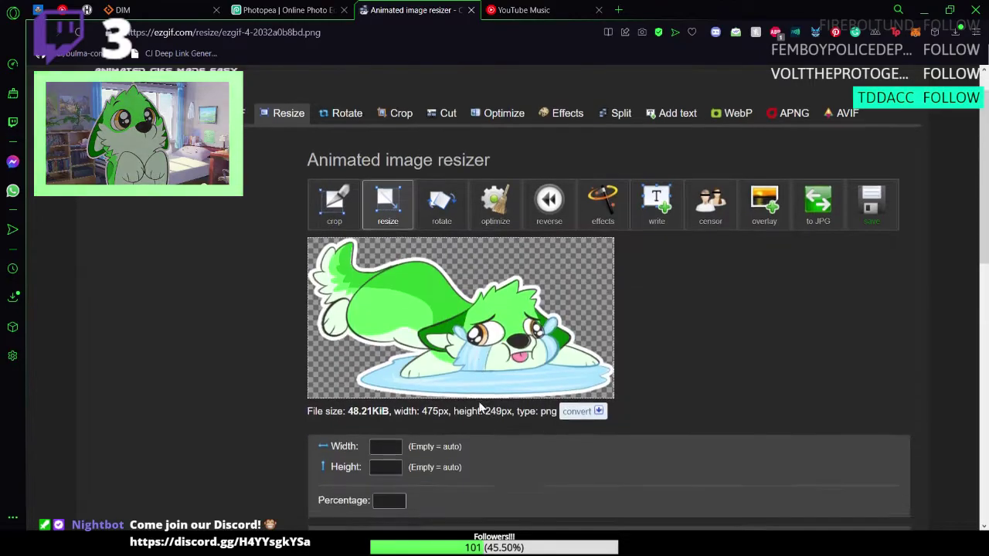
{"action": "scroll", "coordinate": [480, 404], "scroll_direction": "down", "scroll_amount": 2}
{"action": "left_click", "coordinate": [380, 298]}
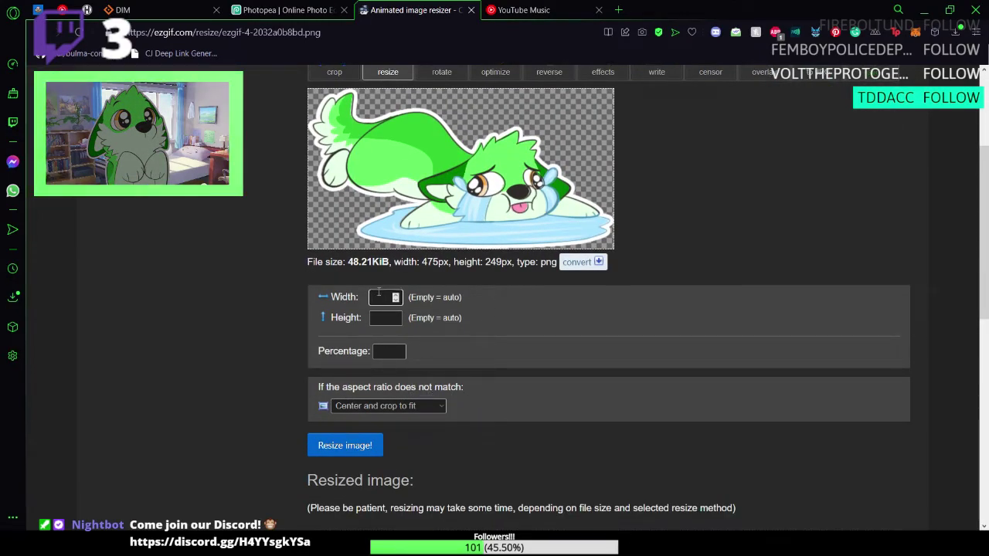
Step: Export the whole WolfStickers group from Photopea as a PNG and upload WolfStickers.png to the ezgif resizer
{"action": "left_click", "coordinate": [284, 10]}
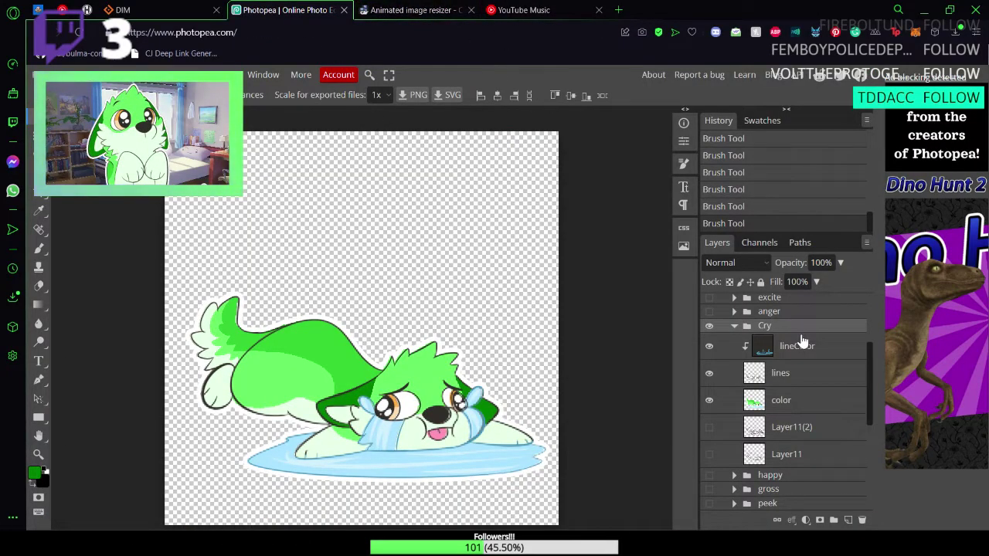
{"action": "scroll", "coordinate": [803, 341], "scroll_direction": "up", "scroll_amount": 3}
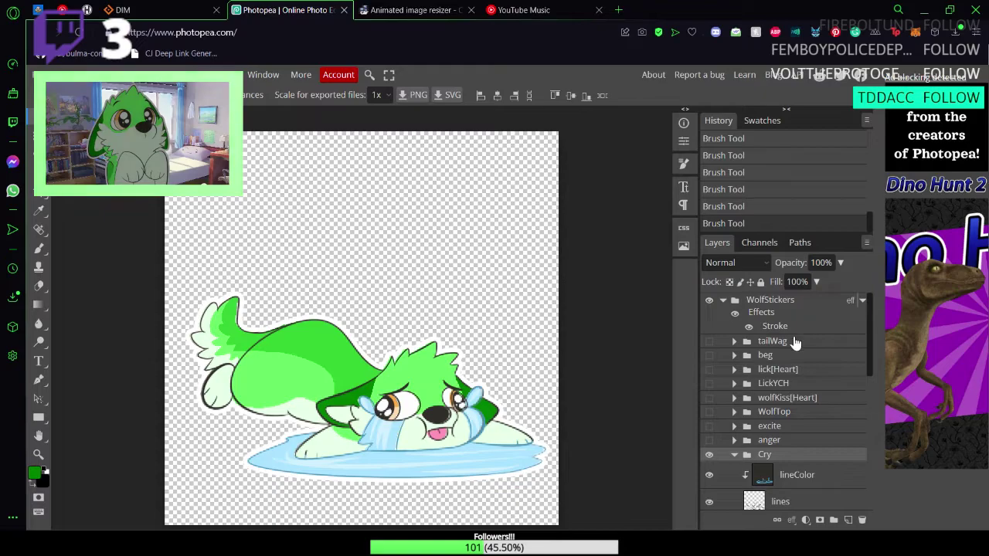
{"action": "left_click", "coordinate": [769, 301]}
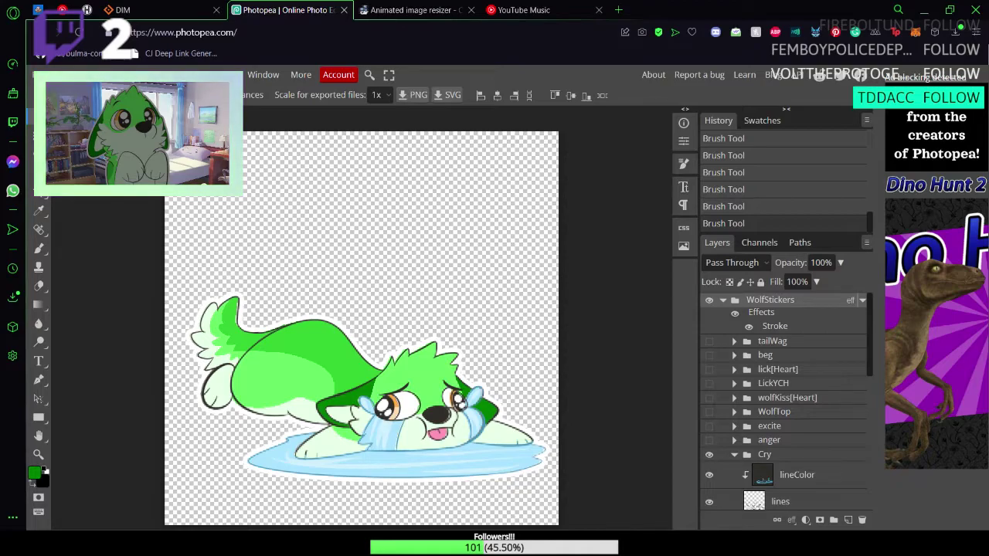
{"action": "left_click", "coordinate": [414, 10]}
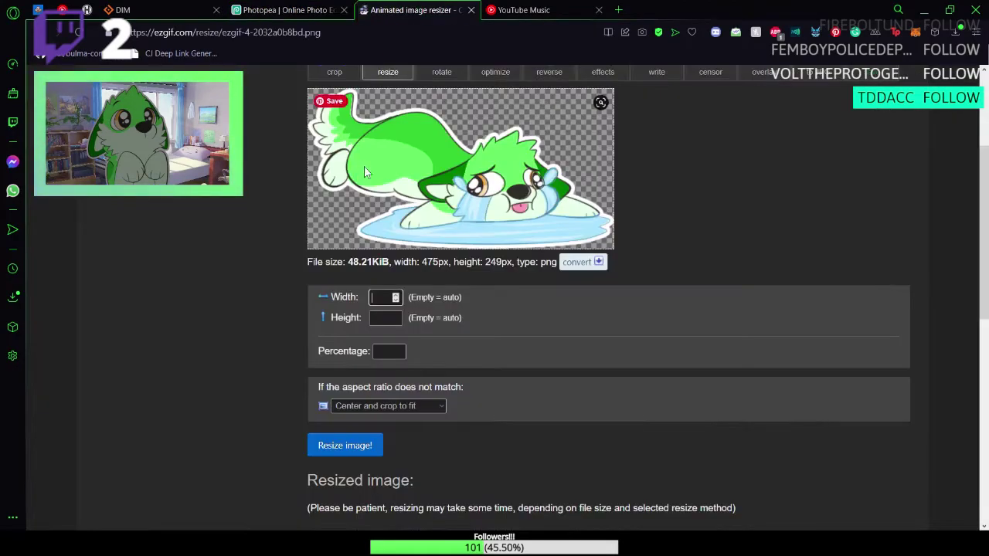
{"action": "scroll", "coordinate": [364, 172], "scroll_direction": "up", "scroll_amount": 3}
{"action": "left_click", "coordinate": [283, 160]}
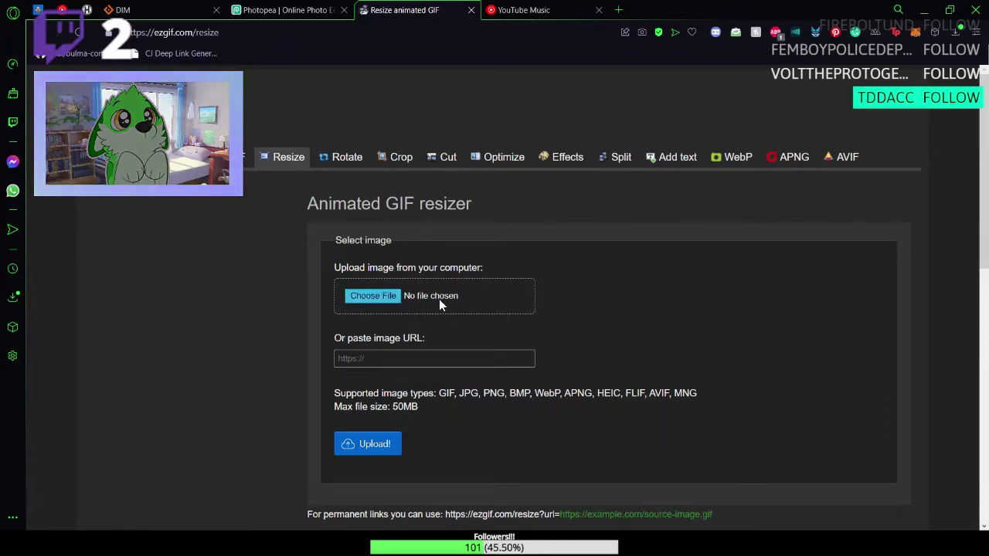
{"action": "left_click_drag", "start_coordinate": [439, 299], "coordinate": [439, 299]}
{"action": "left_click", "coordinate": [369, 444]}
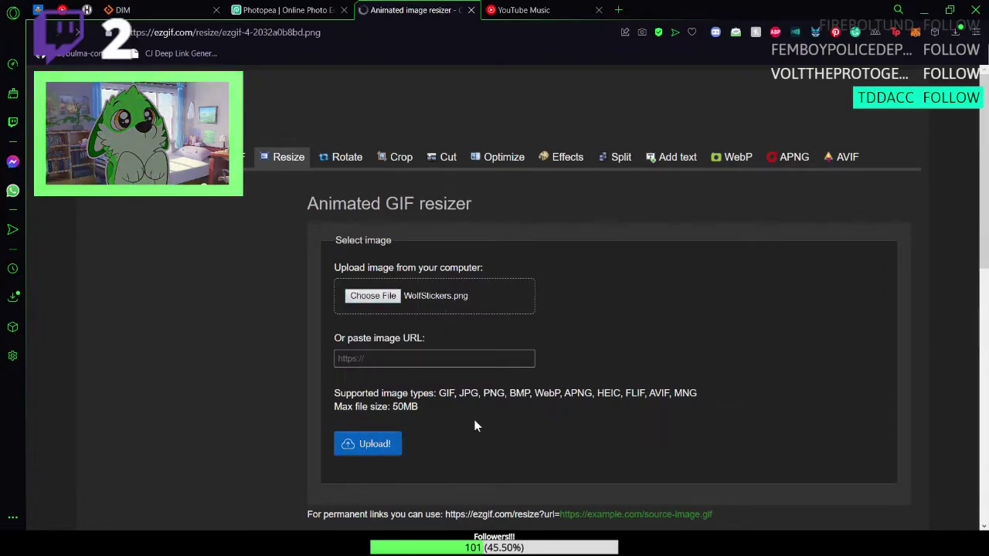
Step: Switch back to Photopea and export the Cry group as a PNG
{"action": "left_click", "coordinate": [286, 8]}
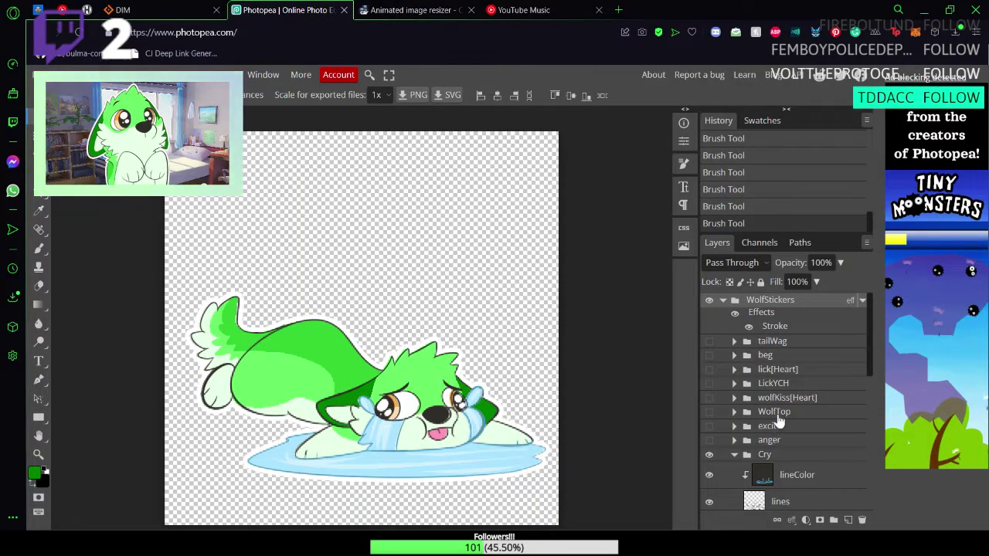
{"action": "left_click", "coordinate": [764, 461]}
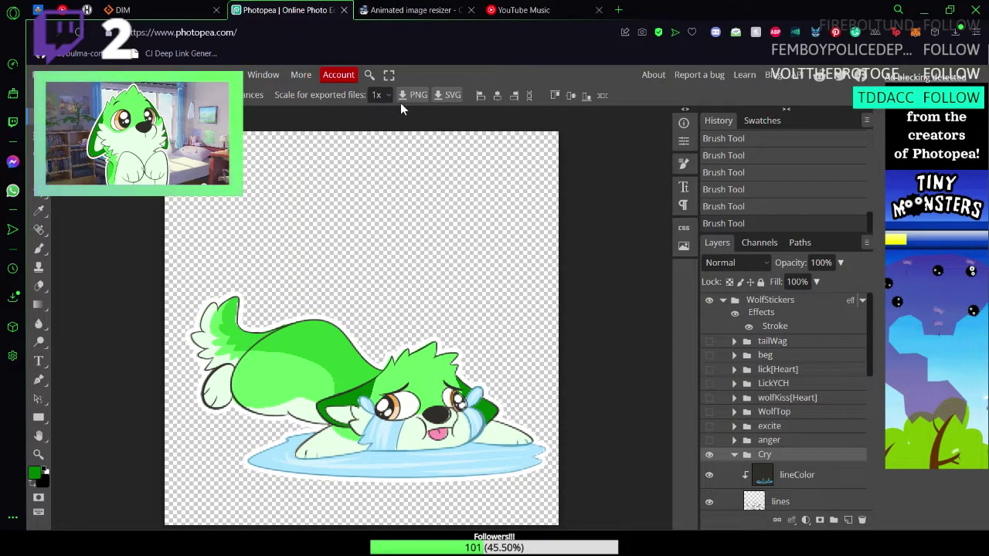
{"action": "left_click", "coordinate": [418, 95]}
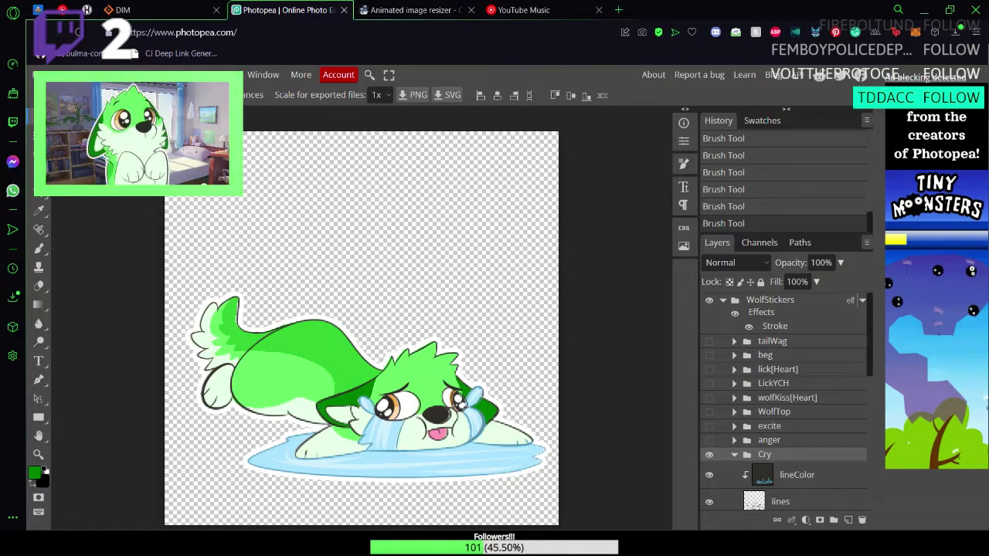
Step: Switch to ezgif, start a new resize, and upload Cry.png
{"action": "left_click", "coordinate": [379, 11]}
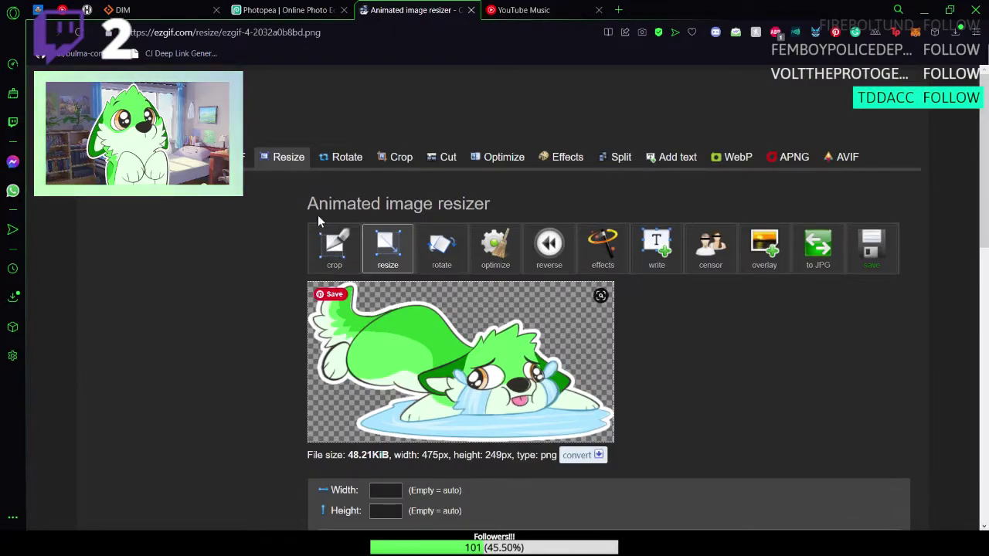
{"action": "left_click", "coordinate": [282, 156]}
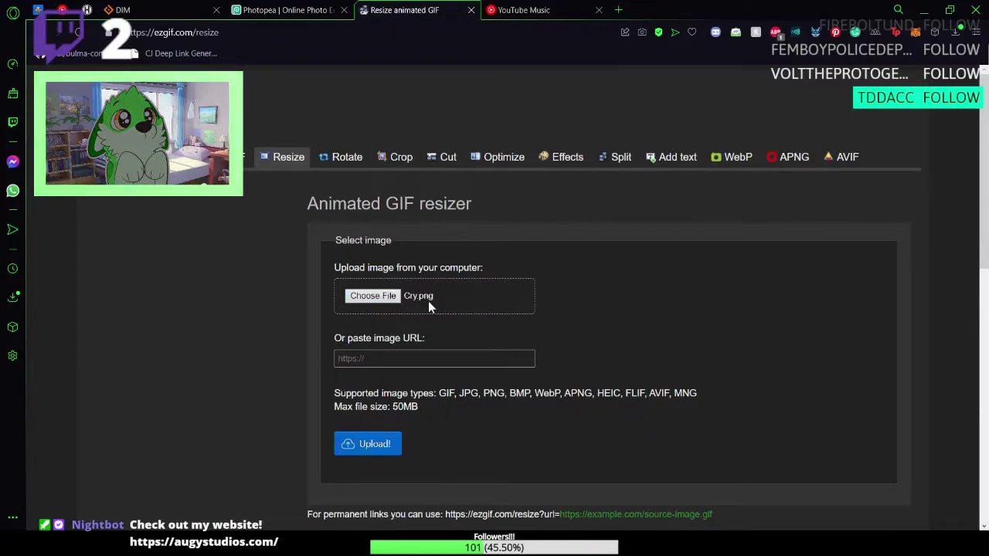
{"action": "scroll", "coordinate": [433, 307], "scroll_direction": "down", "scroll_amount": 1}
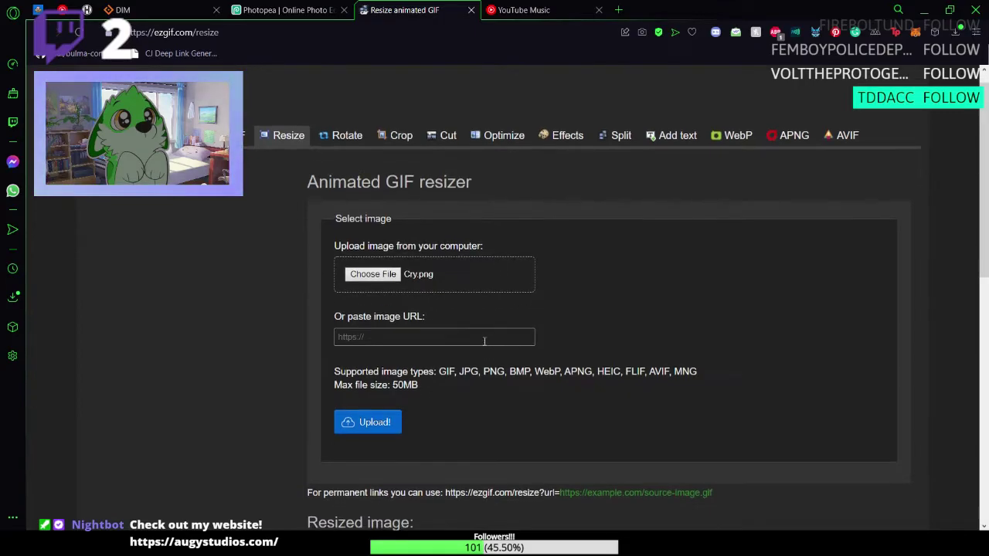
{"action": "left_click", "coordinate": [368, 379]}
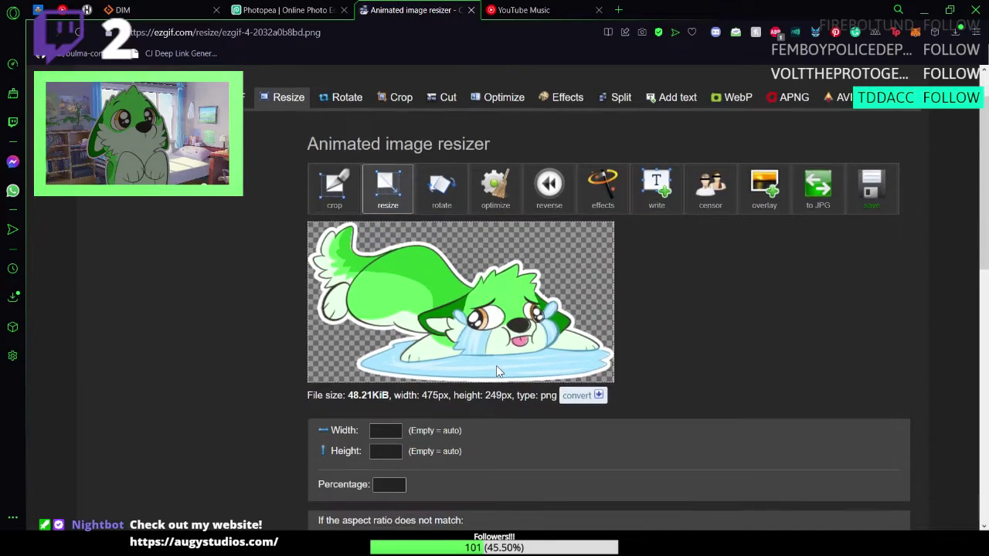
Step: Resize the Cry image to 512 px width and 512 px height using the Force original aspect ratio option
{"action": "scroll", "coordinate": [498, 406], "scroll_direction": "down", "scroll_amount": 2}
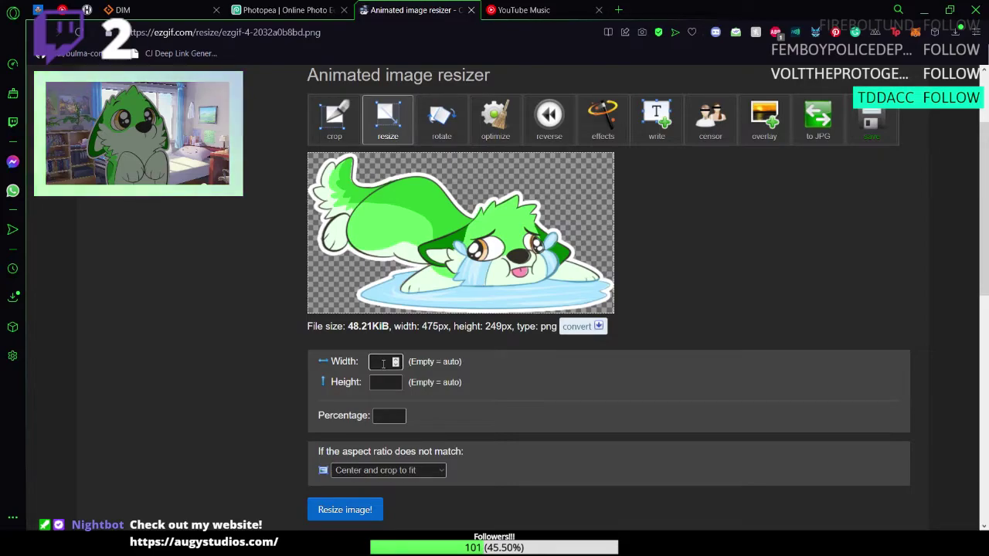
{"action": "type", "text": "512"}
{"action": "key", "text": "Tab"}
{"action": "type", "text": "512"}
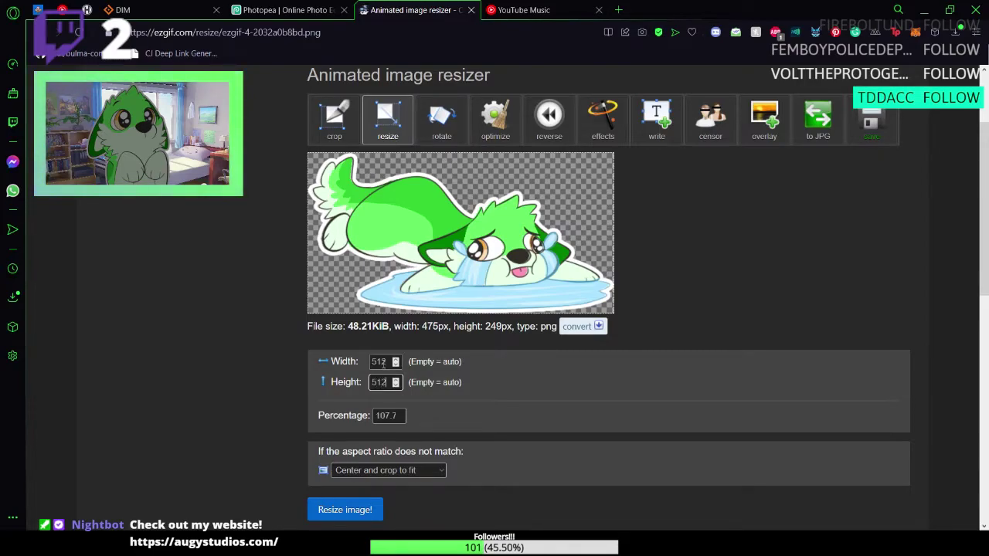
{"action": "key", "text": "Tab"}
{"action": "left_click", "coordinate": [456, 398]}
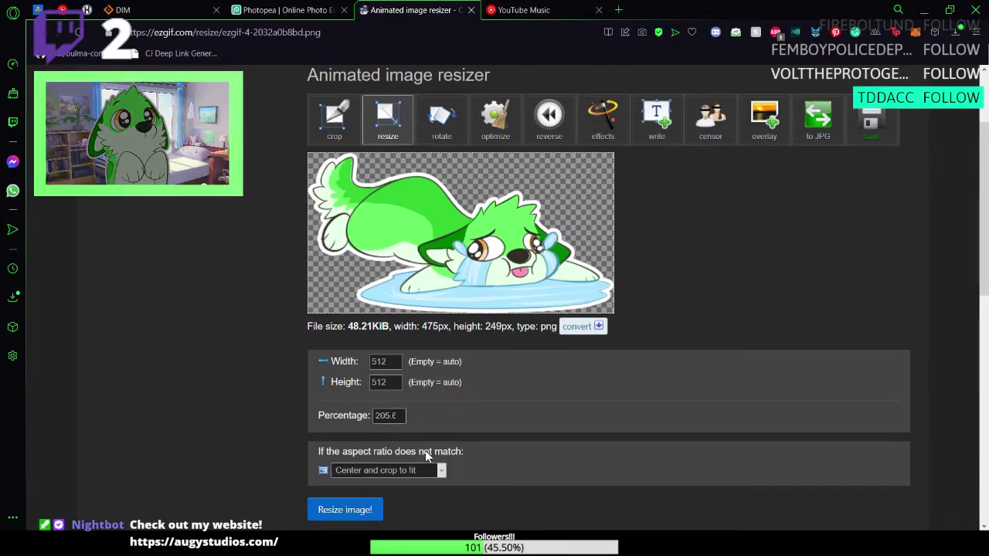
{"action": "left_click", "coordinate": [402, 508]}
{"action": "left_click", "coordinate": [359, 512]}
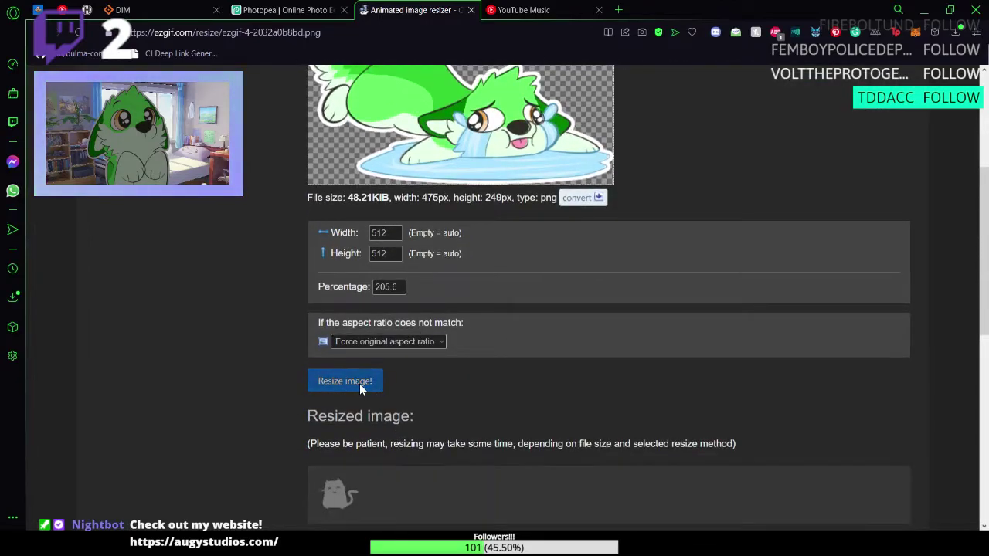
Step: Examine the resized Cry image on its own page and close that page
{"action": "scroll", "coordinate": [456, 374], "scroll_direction": "down", "scroll_amount": 3}
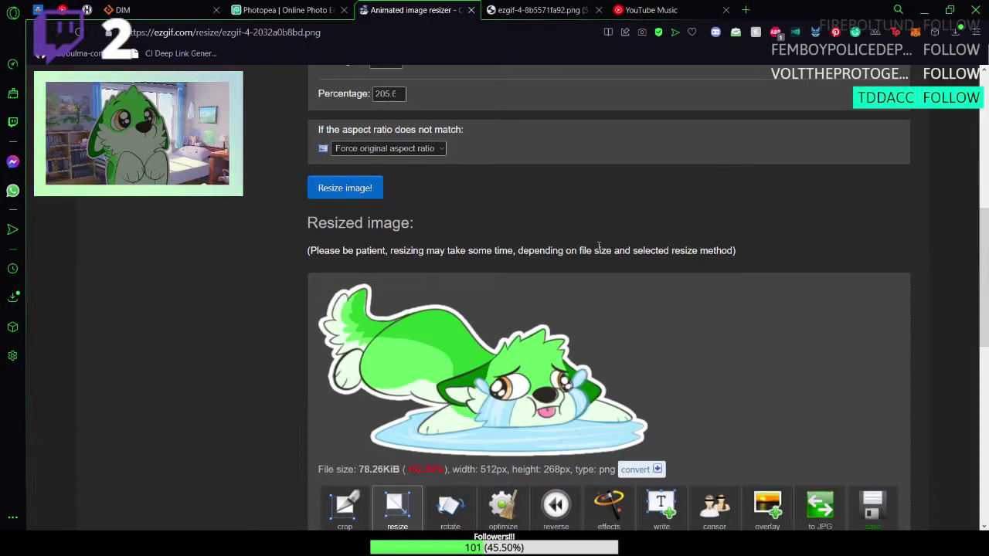
{"action": "left_click", "coordinate": [533, 10]}
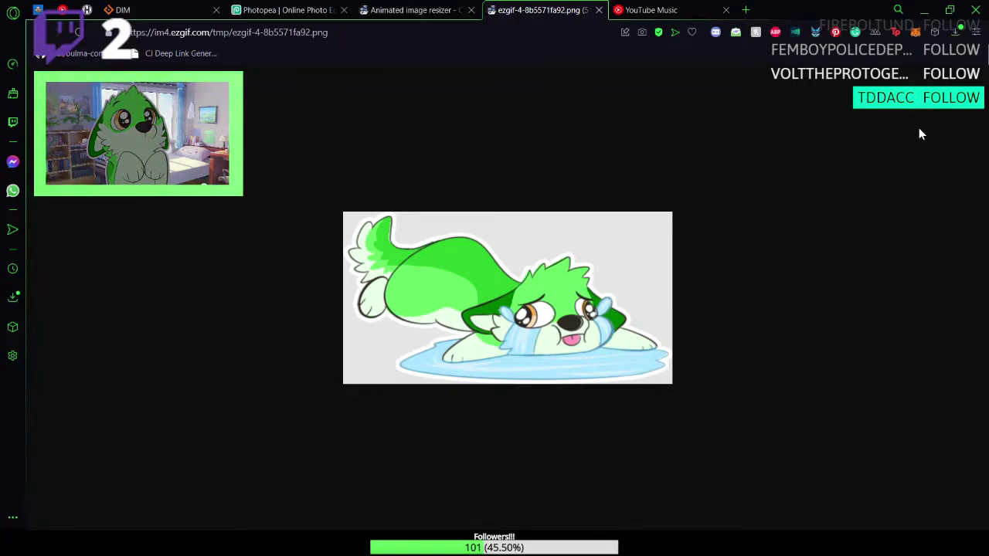
{"action": "key", "text": "ctrl+w"}
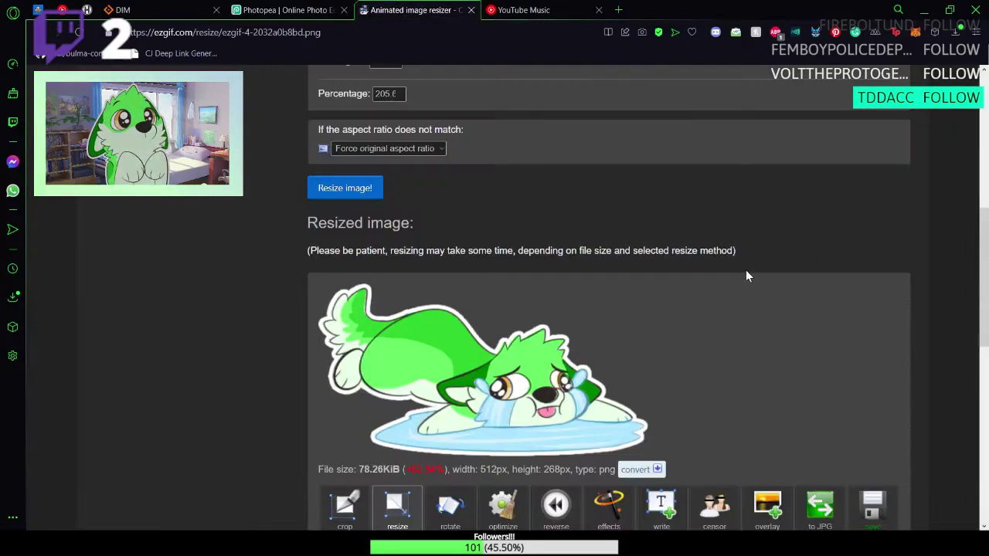
Step: Switch back to Photopea, save the document and hide the Cry group
{"action": "key", "text": "ctrl+shift+Tab"}
{"action": "key", "text": "ctrl+s"}
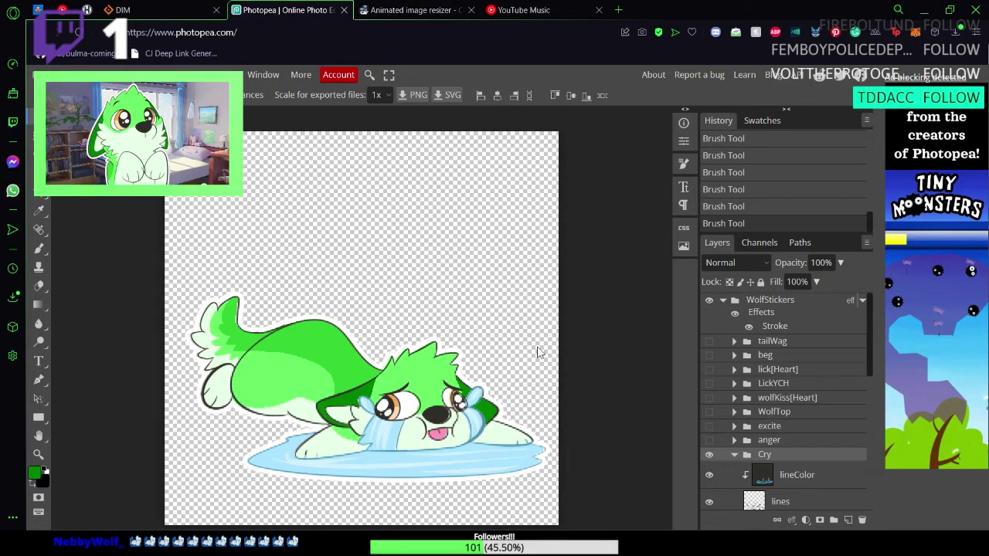
{"action": "left_click", "coordinate": [709, 455]}
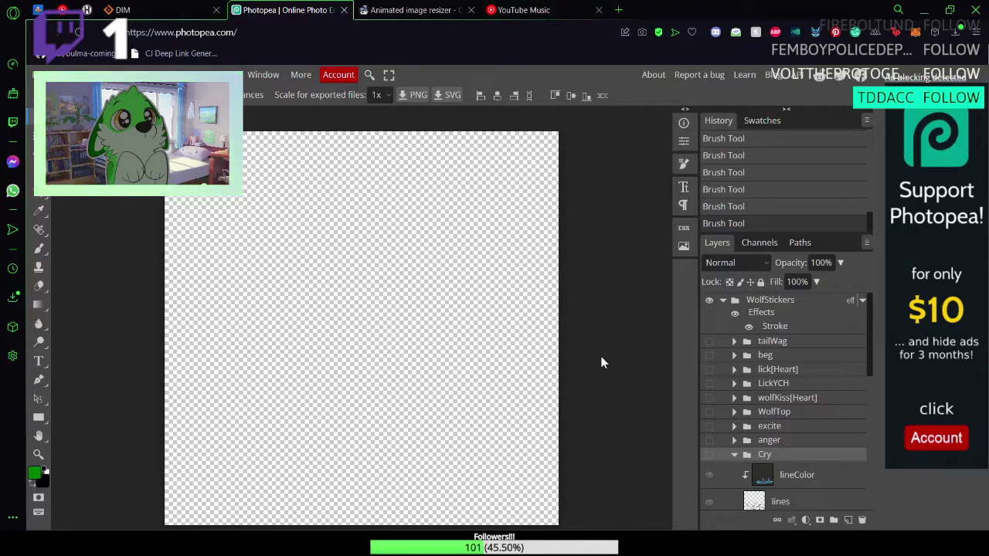
Step: Preview the tailWag, lick[Heart], LickYCH, wolfKiss[Heart] and WolfTop groups one at a time, hiding each again
{"action": "left_click", "coordinate": [710, 342]}
{"action": "left_click", "coordinate": [710, 342]}
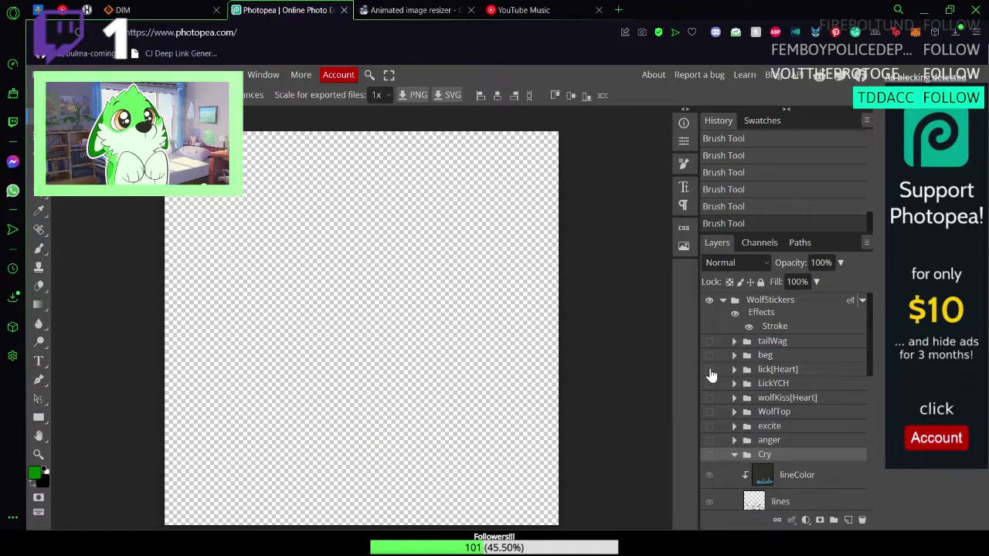
{"action": "left_click", "coordinate": [710, 370]}
{"action": "left_click", "coordinate": [710, 370]}
{"action": "left_click", "coordinate": [711, 383]}
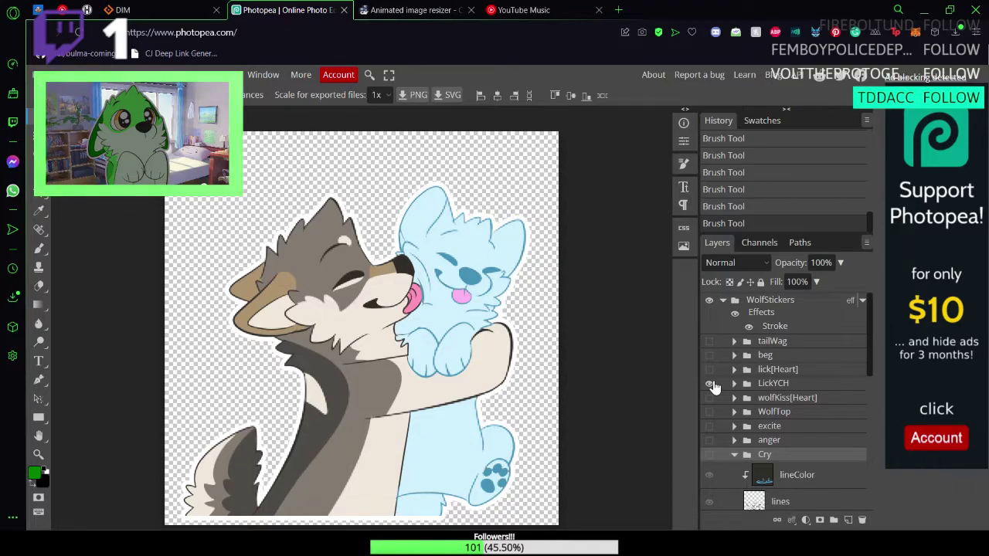
{"action": "left_click", "coordinate": [710, 384]}
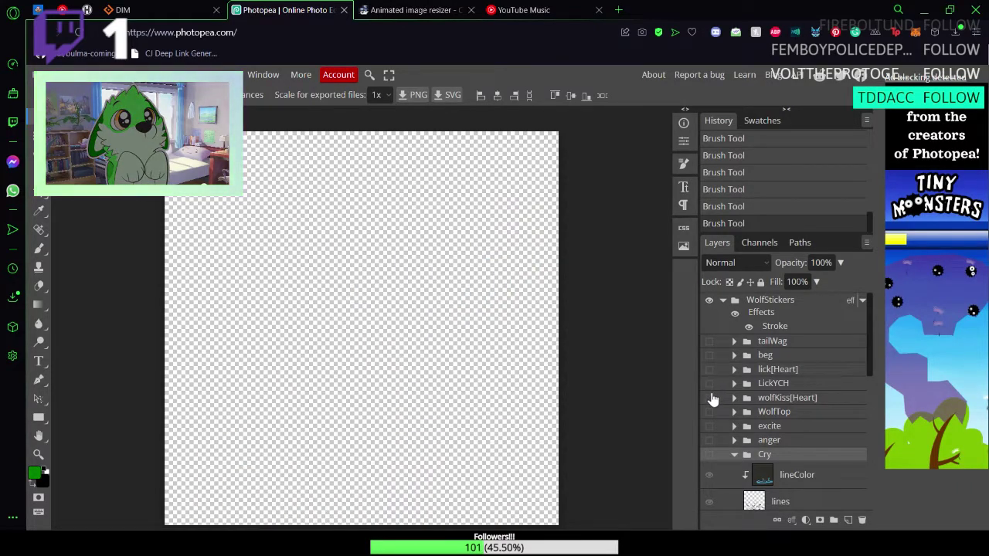
{"action": "left_click", "coordinate": [710, 398]}
{"action": "left_click", "coordinate": [710, 398]}
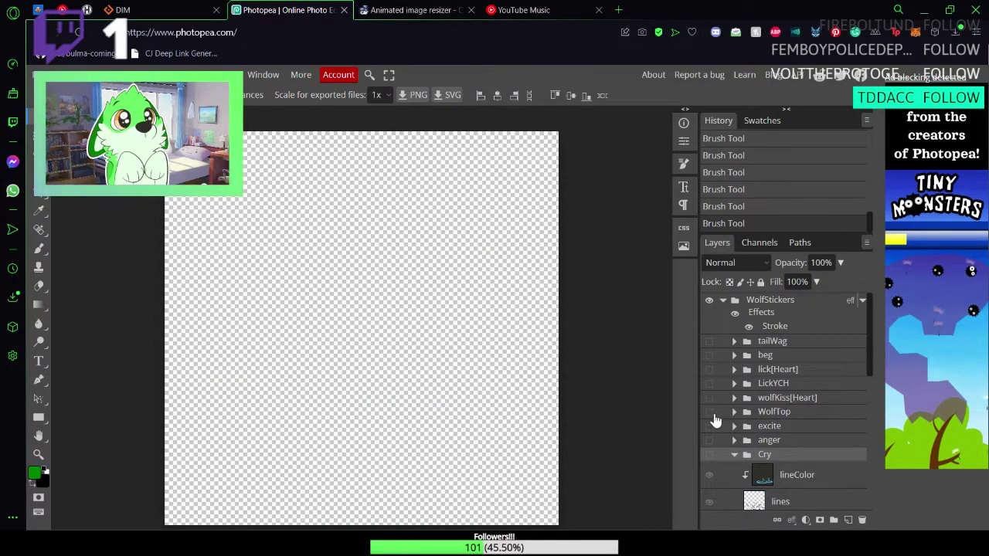
{"action": "left_click", "coordinate": [711, 414]}
{"action": "left_click", "coordinate": [710, 413]}
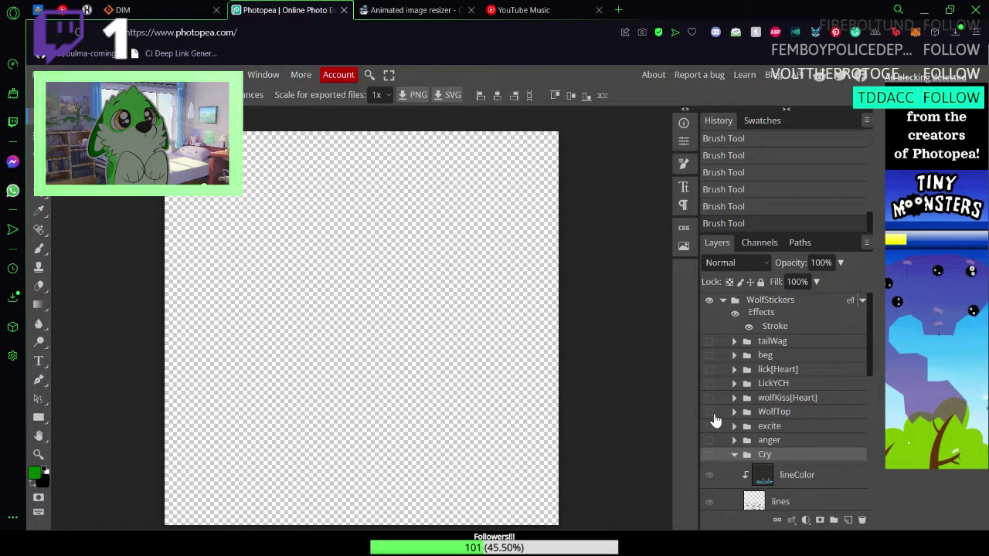
Step: Collapse the Cry group and compare the excite and anger stickers by showing them alternately
{"action": "left_click", "coordinate": [709, 427]}
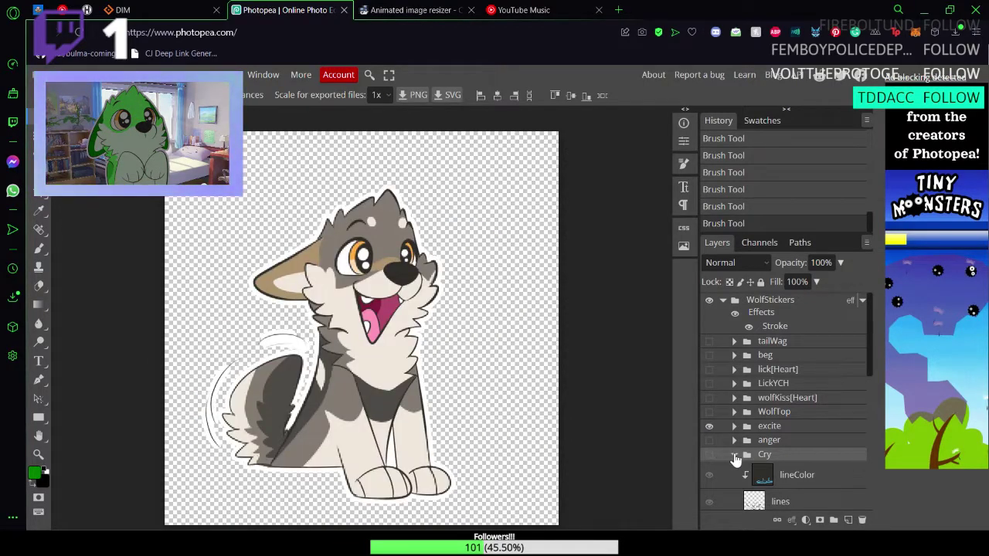
{"action": "left_click", "coordinate": [734, 454]}
{"action": "left_click", "coordinate": [709, 426]}
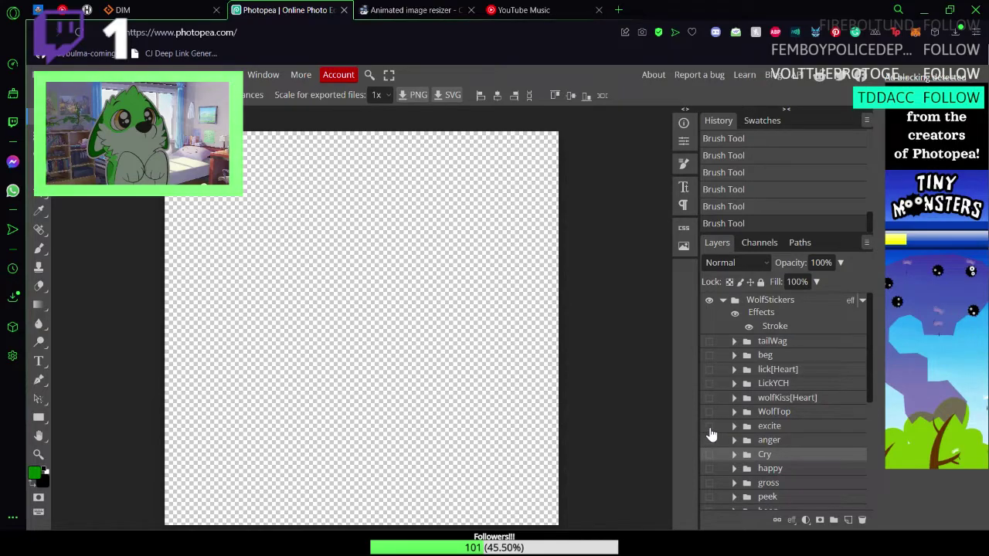
{"action": "left_click", "coordinate": [710, 426]}
{"action": "left_click", "coordinate": [710, 426]}
{"action": "left_click", "coordinate": [709, 440]}
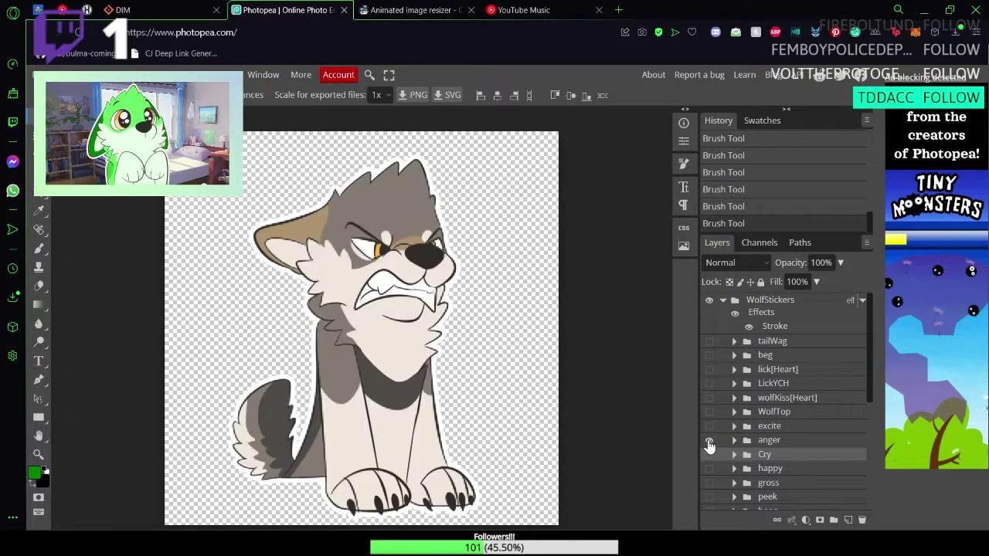
{"action": "left_click", "coordinate": [709, 441]}
{"action": "left_click", "coordinate": [709, 426]}
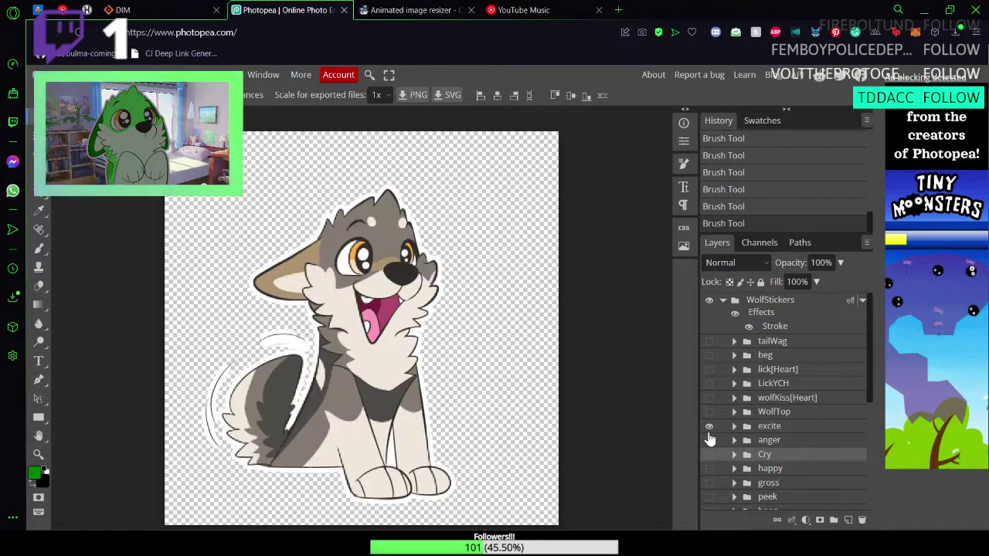
{"action": "left_click", "coordinate": [709, 426]}
{"action": "left_click", "coordinate": [709, 440]}
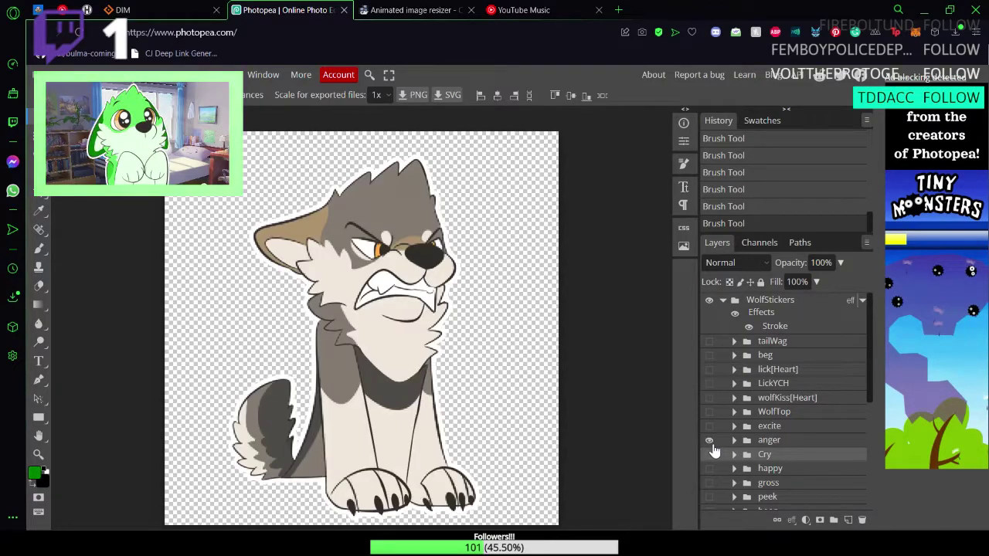
Step: Hide the anger sticker group and preview the happy, gross, peek and boop groups one at a time
{"action": "left_click", "coordinate": [709, 440]}
{"action": "scroll", "coordinate": [714, 429], "scroll_direction": "down", "scroll_amount": 3}
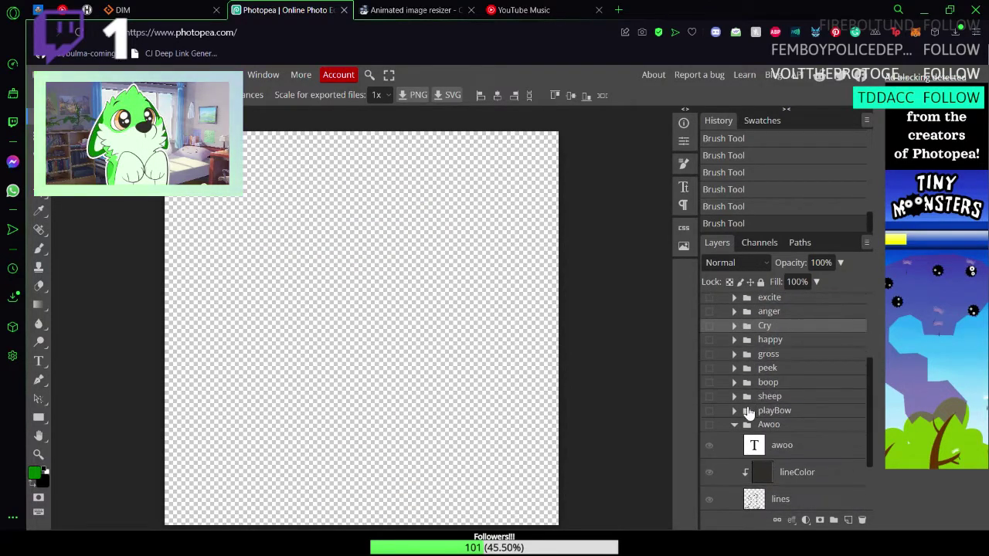
{"action": "left_click", "coordinate": [709, 340]}
{"action": "left_click", "coordinate": [710, 340]}
{"action": "left_click", "coordinate": [709, 354]}
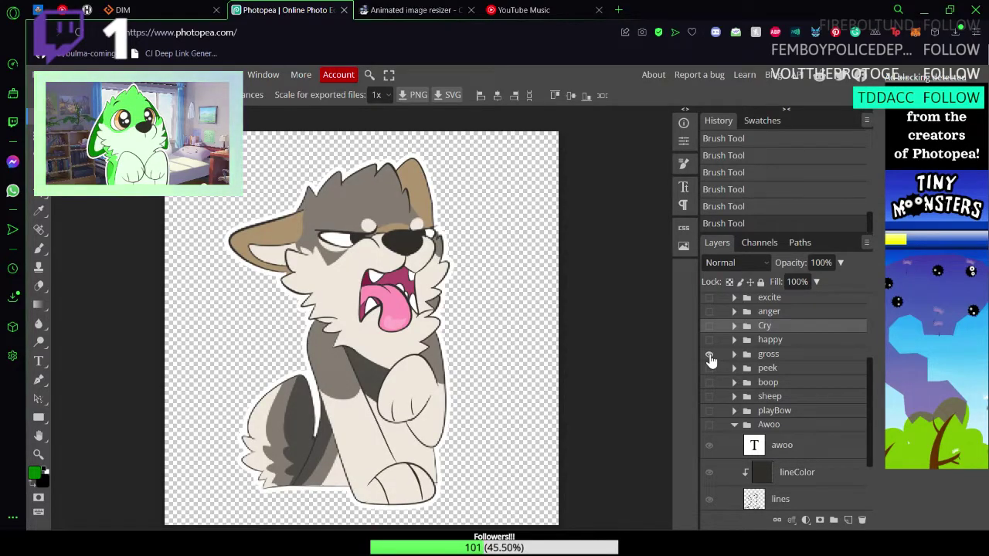
{"action": "left_click", "coordinate": [709, 355]}
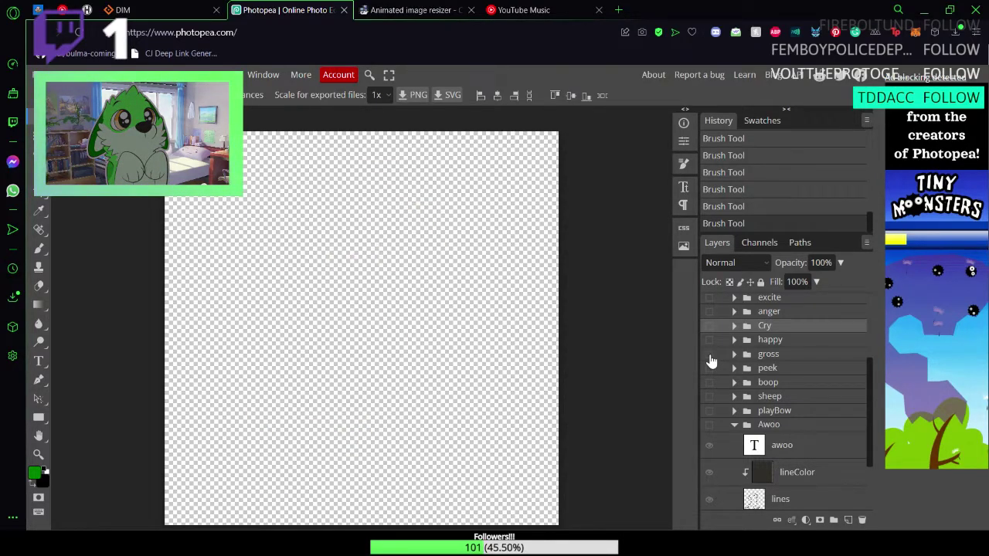
{"action": "left_click", "coordinate": [710, 368]}
{"action": "left_click", "coordinate": [710, 368]}
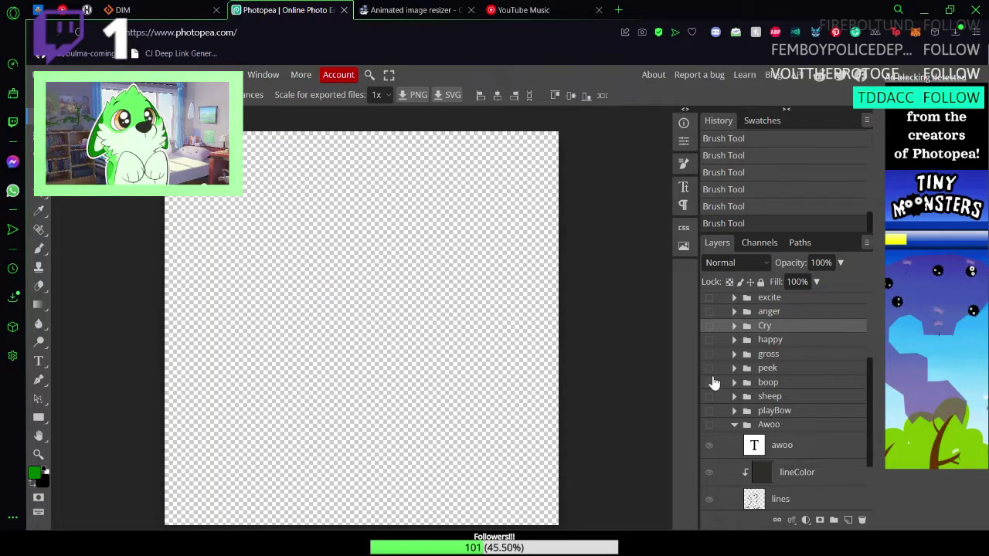
{"action": "left_click", "coordinate": [715, 387]}
{"action": "left_click", "coordinate": [712, 388]}
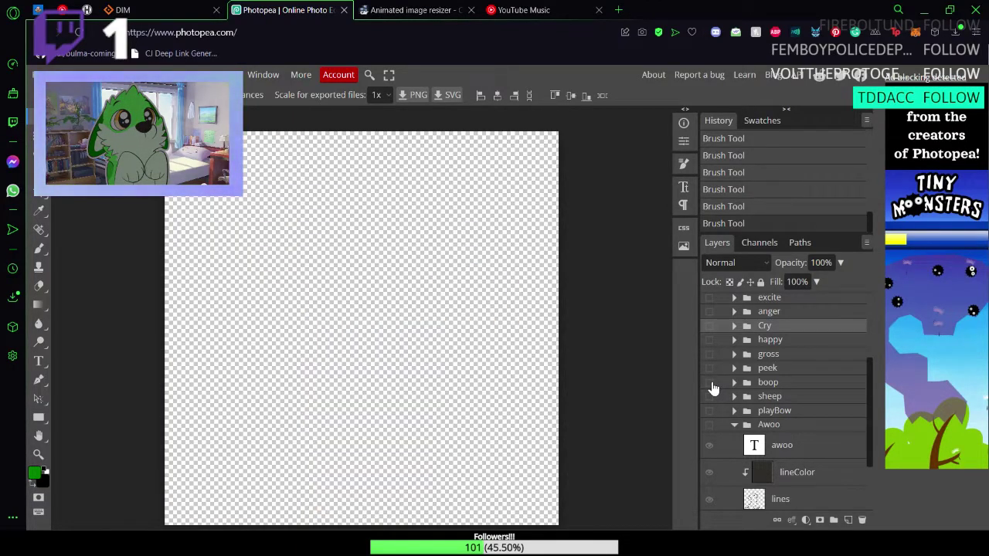
{"action": "left_click", "coordinate": [710, 383]}
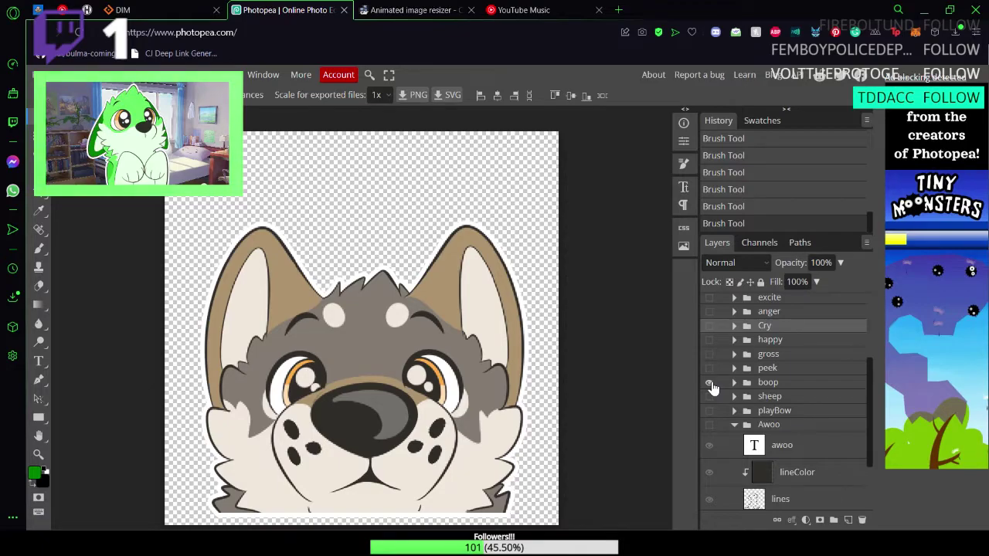
{"action": "left_click", "coordinate": [710, 386]}
Step: Preview the sheep, playBow and Awoo sticker groups in turn, hiding each one again after viewing it
{"action": "left_click", "coordinate": [709, 399]}
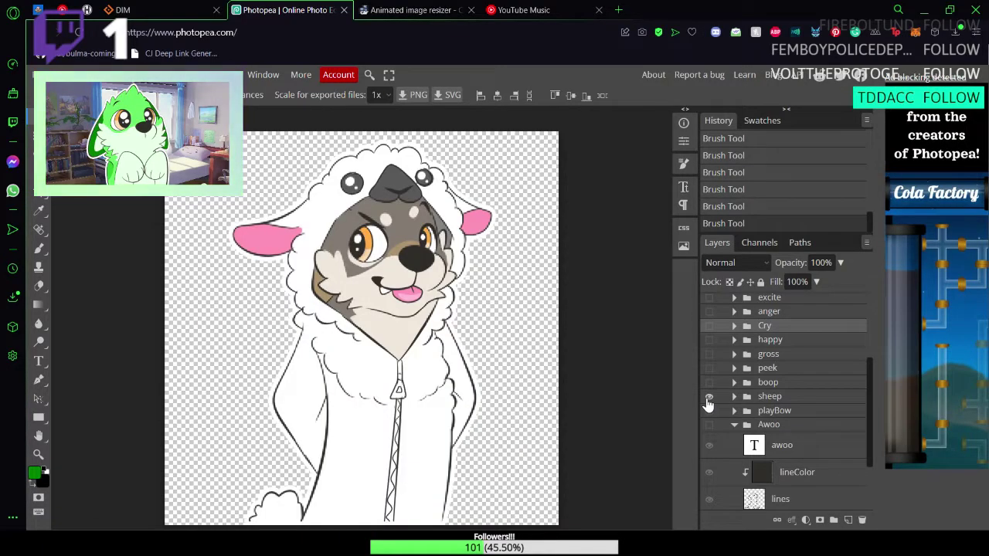
{"action": "left_click", "coordinate": [708, 397]}
{"action": "left_click", "coordinate": [710, 411]}
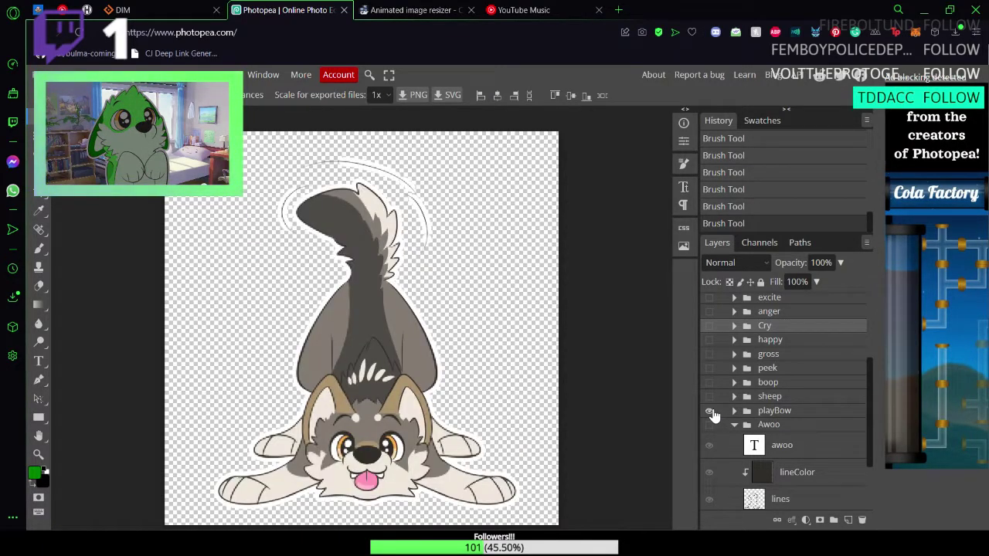
{"action": "left_click", "coordinate": [709, 410]}
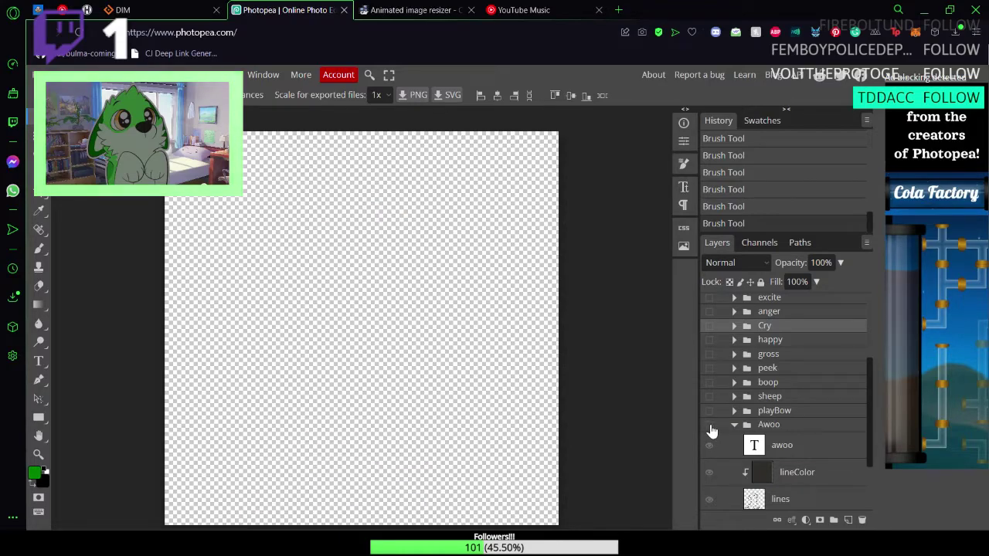
{"action": "left_click", "coordinate": [709, 425]}
{"action": "left_click", "coordinate": [710, 427]}
Step: Collapse the Awoo group, show only the excite sticker group and save the document
{"action": "left_click", "coordinate": [735, 425]}
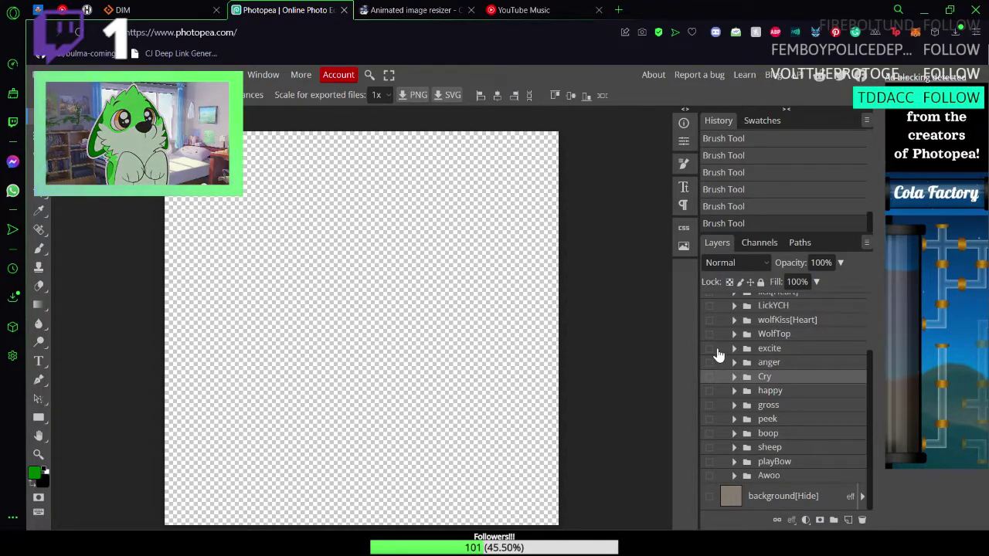
{"action": "left_click", "coordinate": [709, 349]}
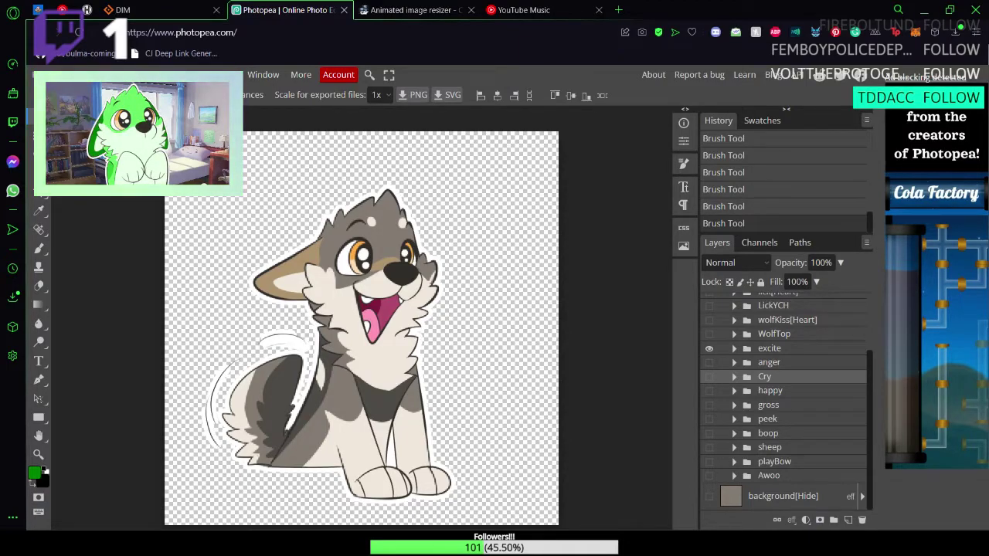
{"action": "key", "text": "ctrl+s"}
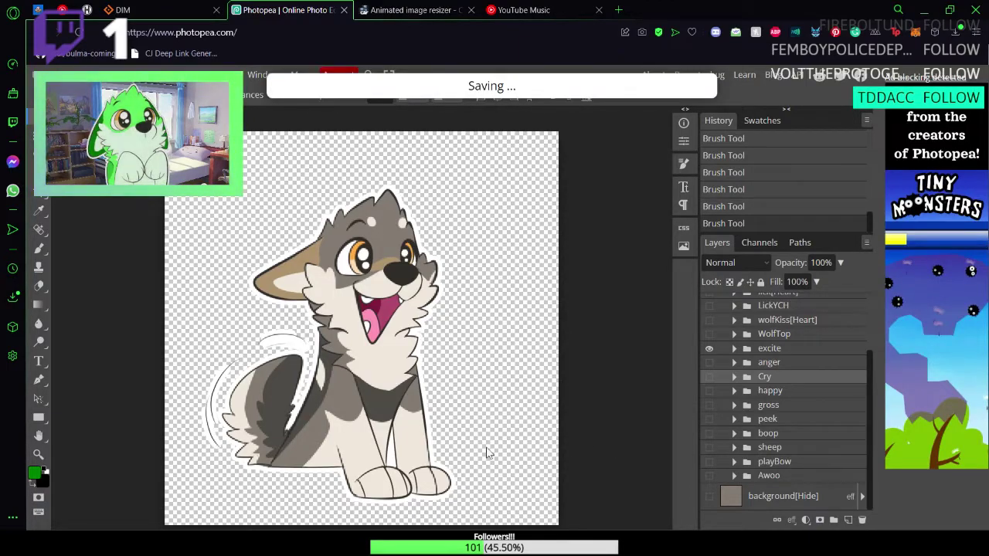
Step: Set the foreground color to the pale green using the copied hex code
{"action": "left_click", "coordinate": [31, 474]}
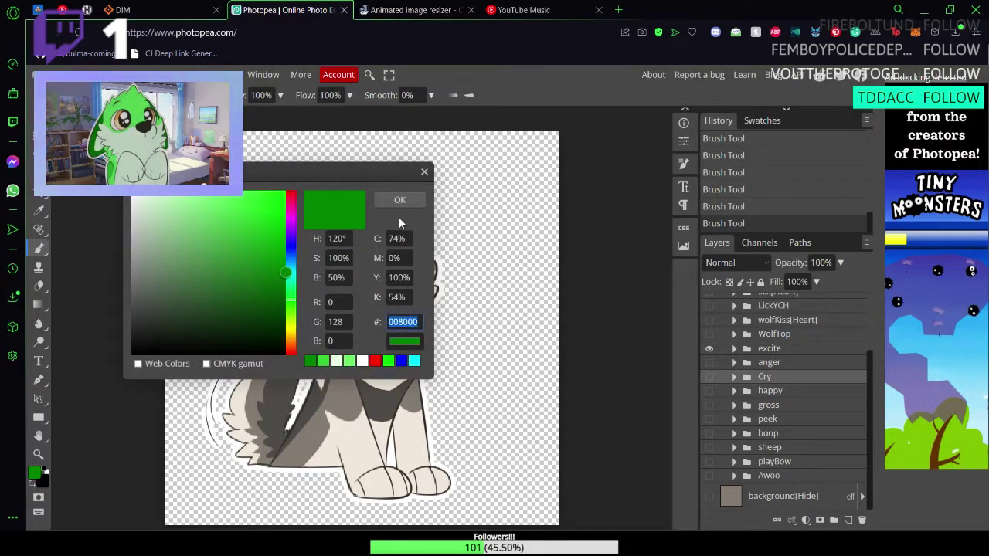
{"action": "key", "text": "ctrl+v"}
{"action": "left_click", "coordinate": [399, 203]}
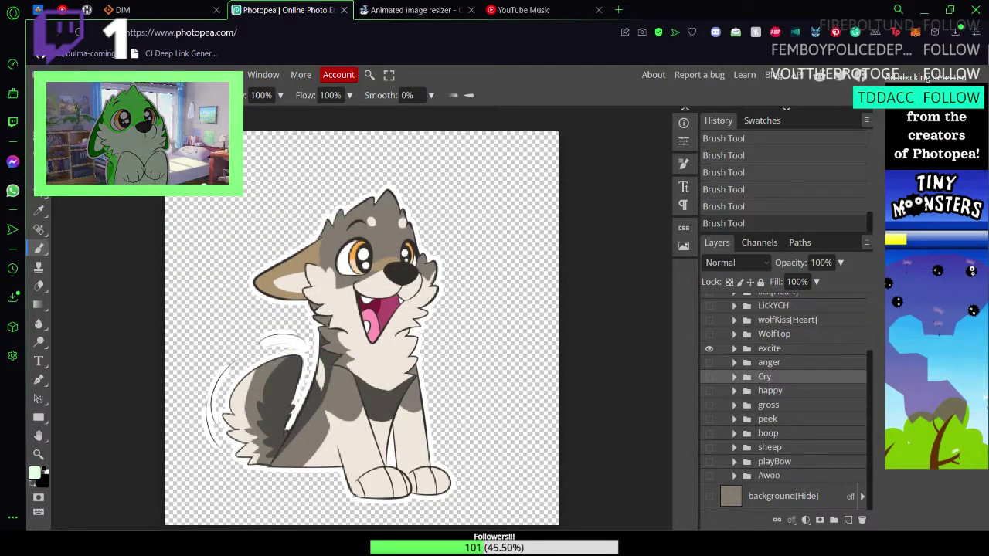
{"action": "left_click", "coordinate": [71, 95]}
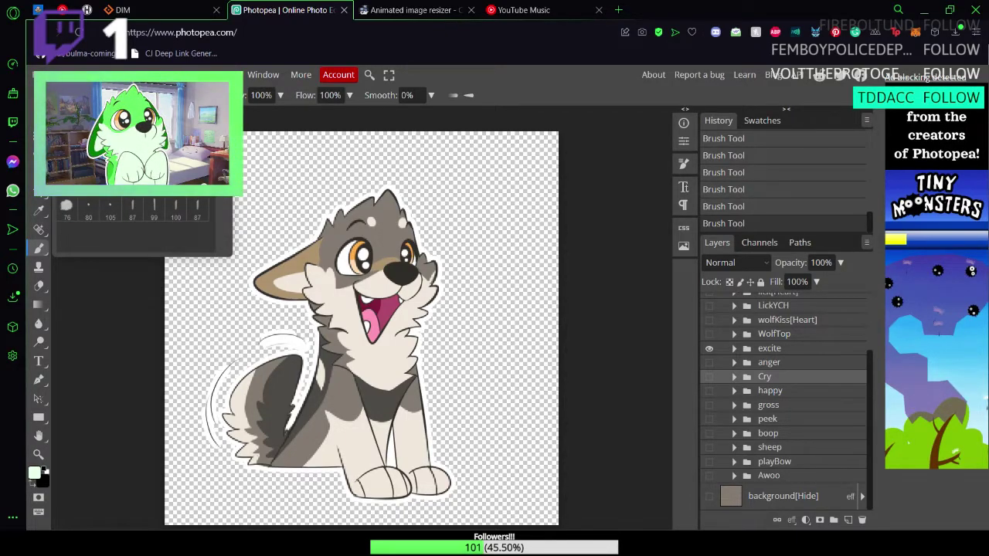
{"action": "key", "text": "Escape"}
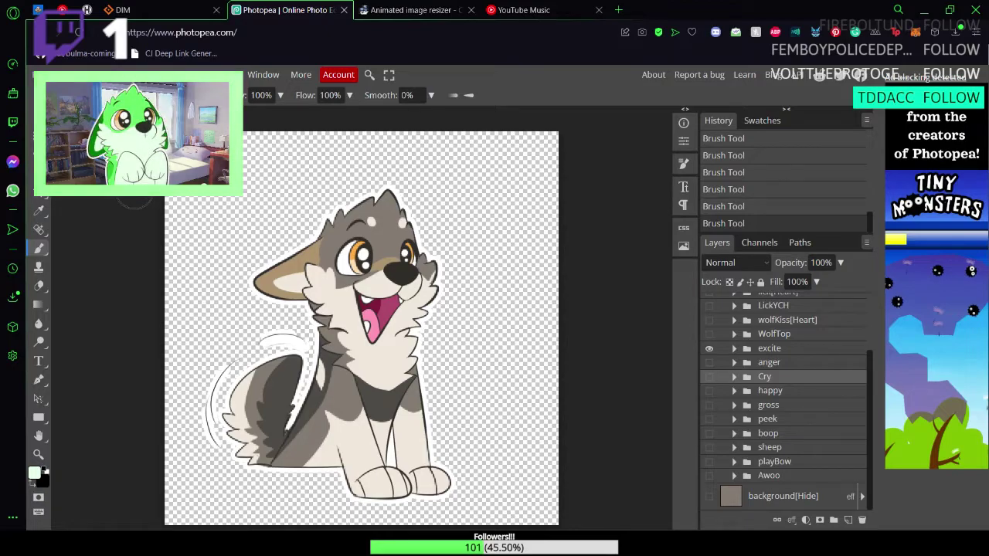
Step: Switch to the Magic Wand, expand the excite group and make its color layer active
{"action": "key", "text": "w"}
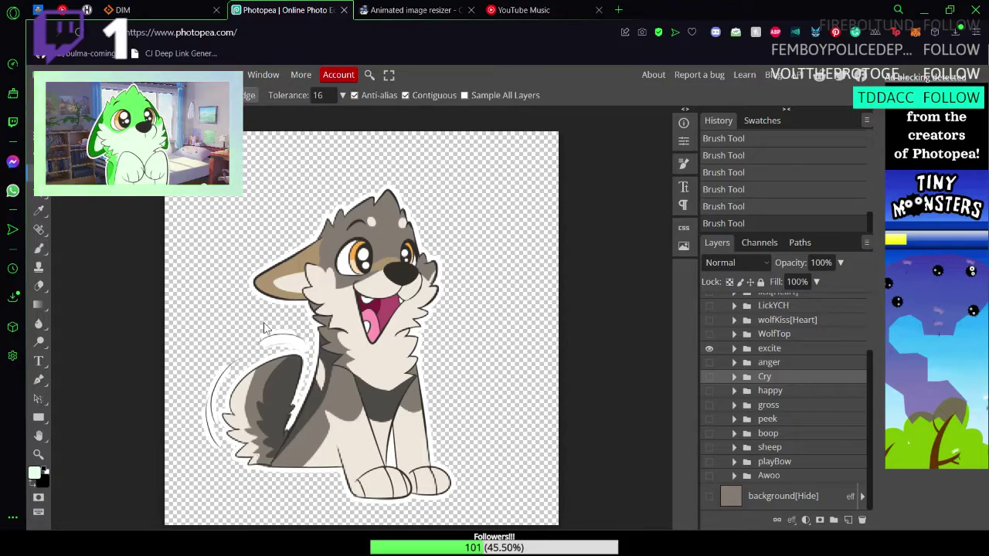
{"action": "left_click", "coordinate": [360, 449]}
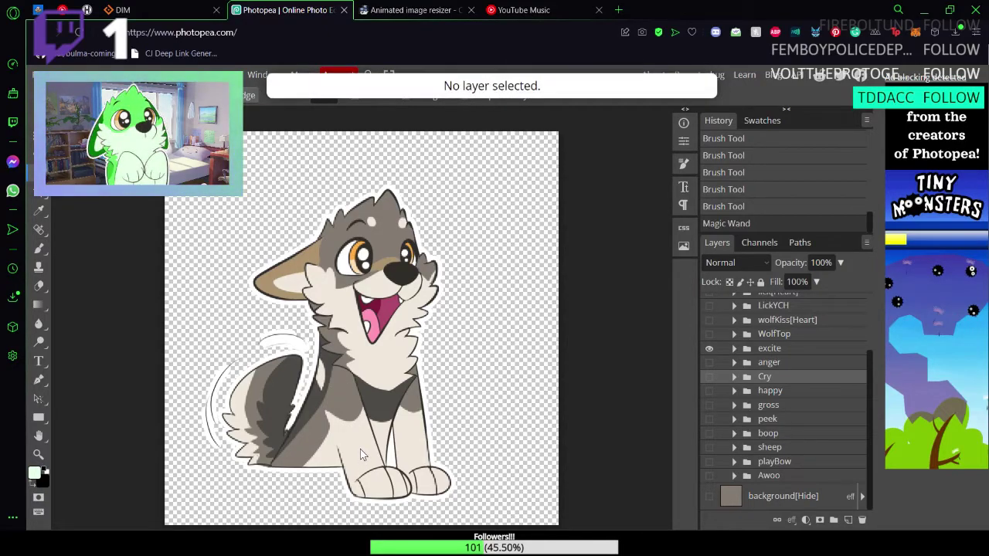
{"action": "left_click", "coordinate": [734, 349]}
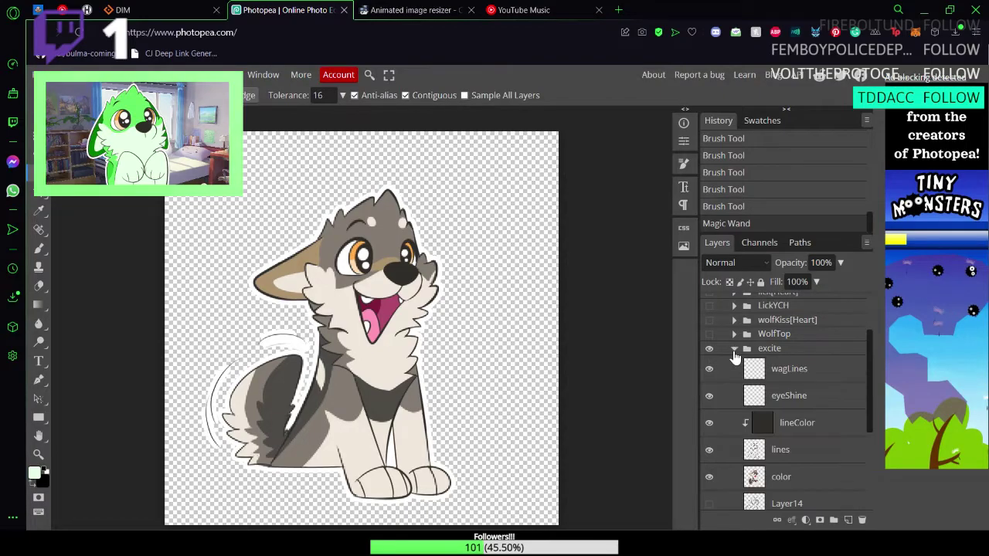
{"action": "scroll", "coordinate": [810, 435], "scroll_direction": "down", "scroll_amount": 2}
{"action": "left_click", "coordinate": [801, 418]}
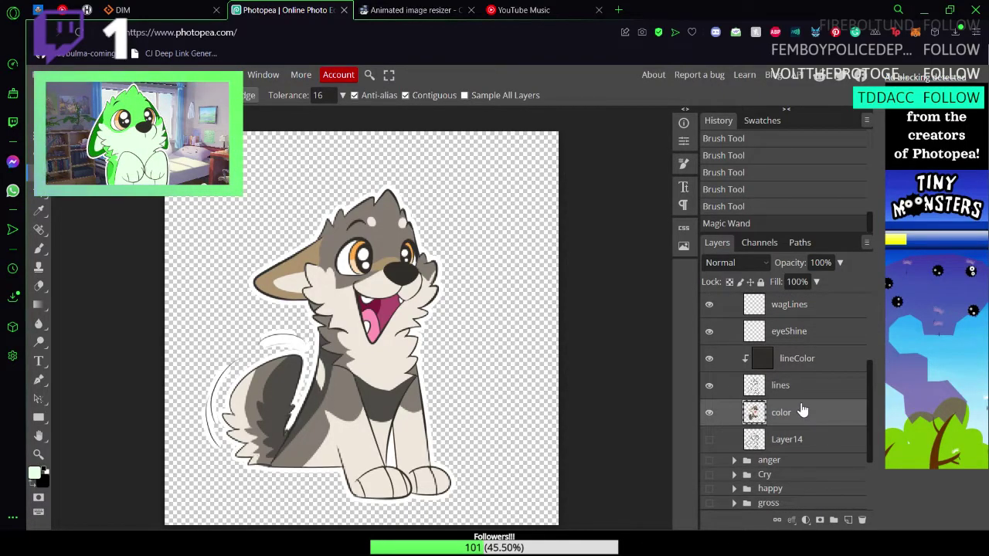
Step: Toggle the visibility of the wagLines and lines layers in the excite group to check what each contains
{"action": "scroll", "coordinate": [804, 410], "scroll_direction": "up", "scroll_amount": 2}
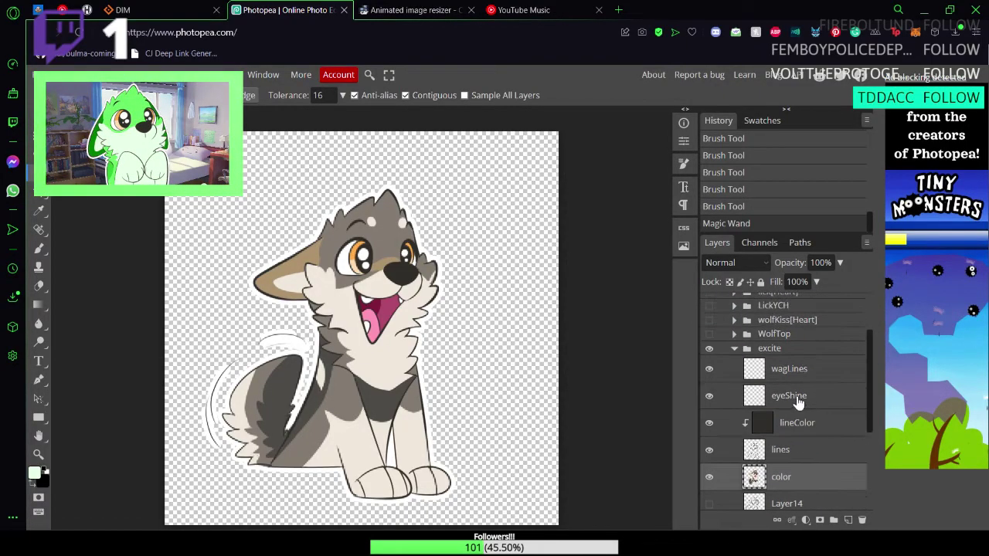
{"action": "left_click", "coordinate": [710, 372]}
{"action": "left_click", "coordinate": [710, 371]}
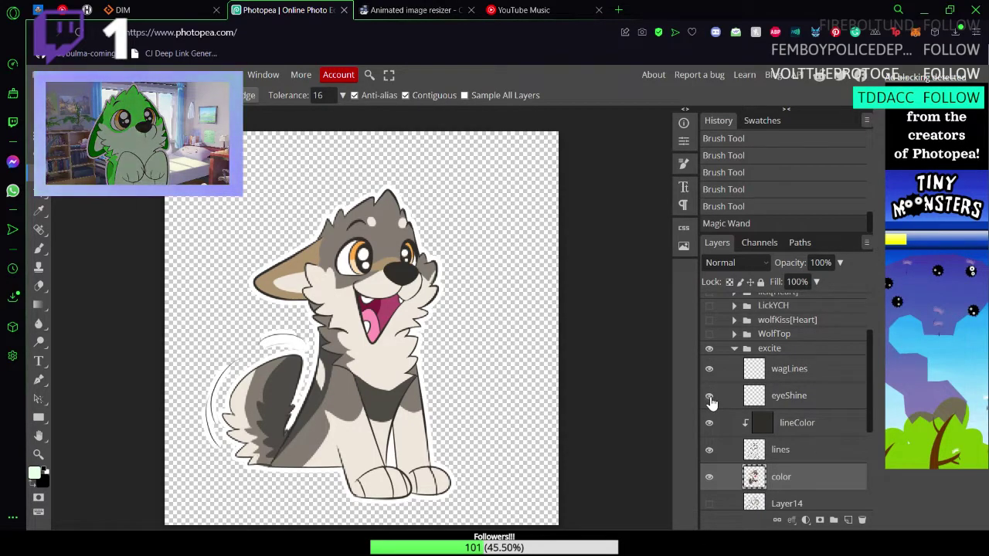
{"action": "scroll", "coordinate": [751, 429], "scroll_direction": "down", "scroll_amount": 2}
{"action": "left_click", "coordinate": [711, 386]}
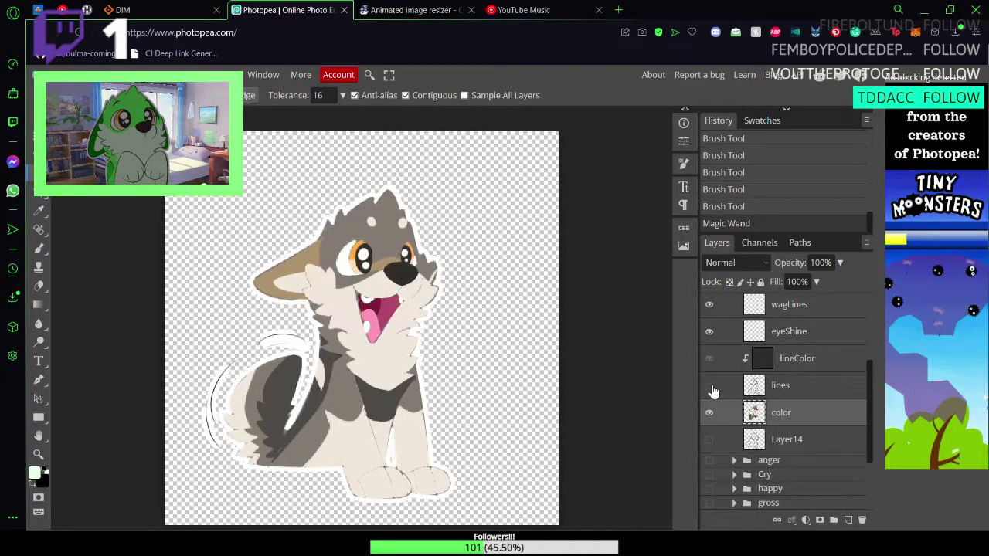
{"action": "left_click", "coordinate": [711, 385]}
{"action": "left_click", "coordinate": [711, 385]}
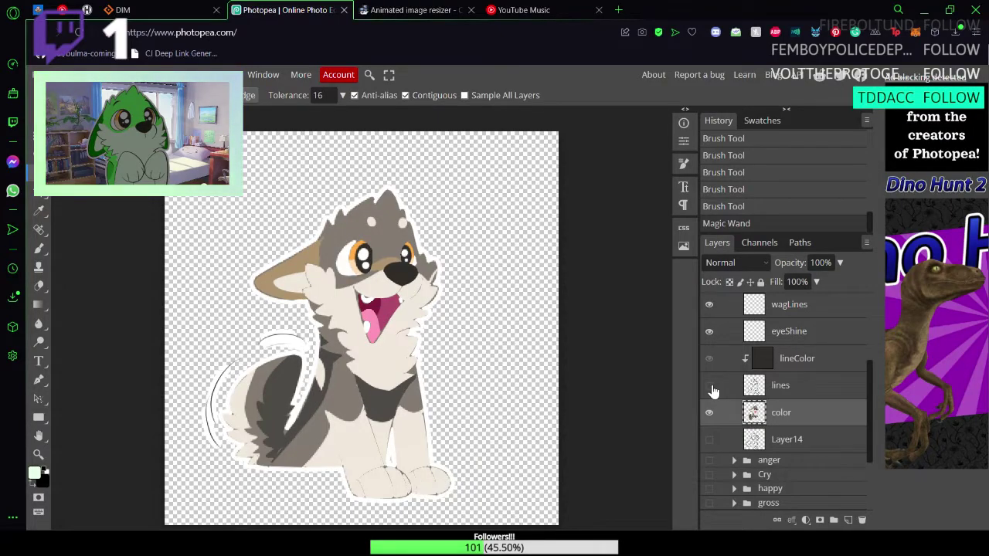
{"action": "left_click", "coordinate": [711, 385]}
Step: Select the dark chest patch on the color layer with the Magic Wand and brush it pale green
{"action": "scroll", "coordinate": [798, 434], "scroll_direction": "down", "scroll_amount": 2}
{"action": "scroll", "coordinate": [798, 434], "scroll_direction": "down", "scroll_amount": 1}
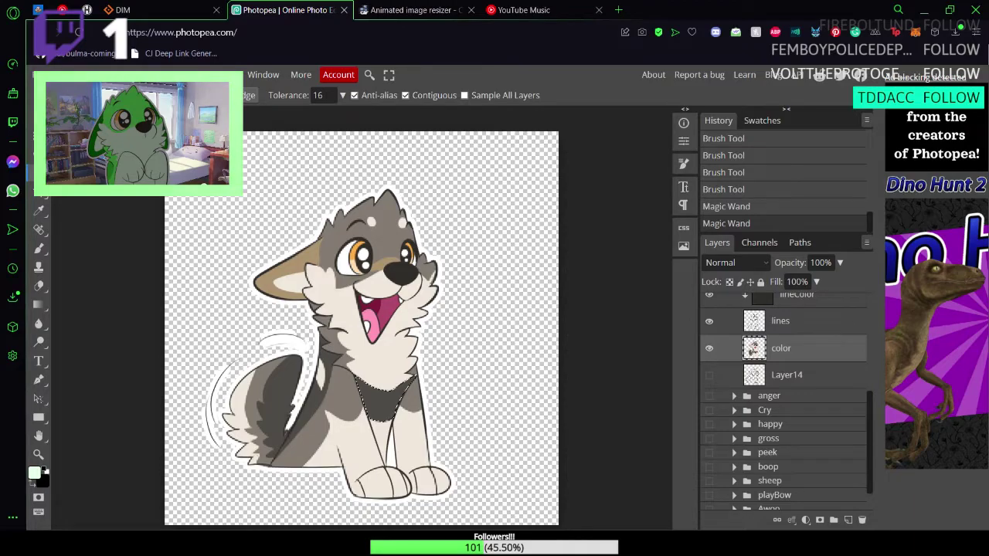
{"action": "key", "text": "b"}
{"action": "left_click_drag", "start_coordinate": [384, 383], "coordinate": [380, 407]}
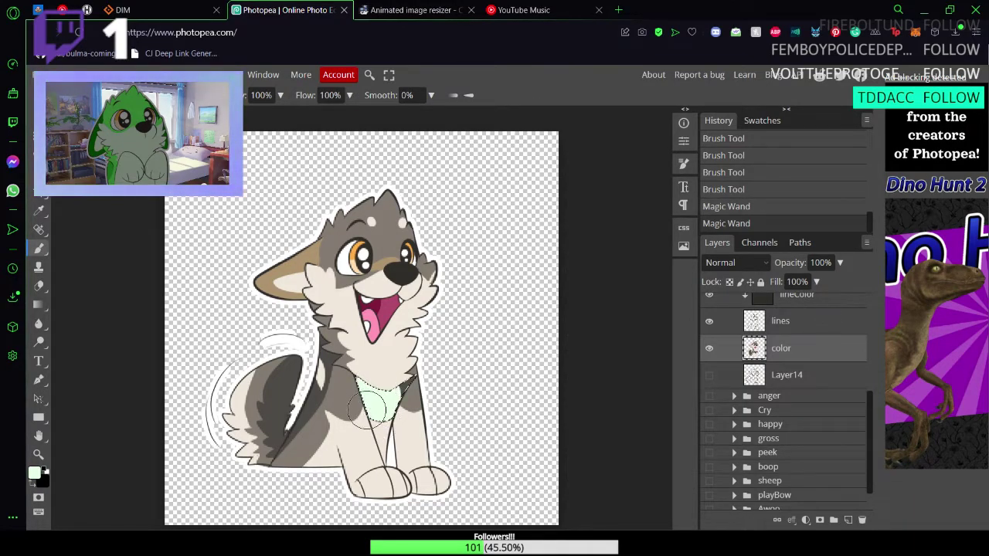
Step: Select the wolf's cream legs, paws and lower body with the Magic Wand and paint them pale green
{"action": "key", "text": "w"}
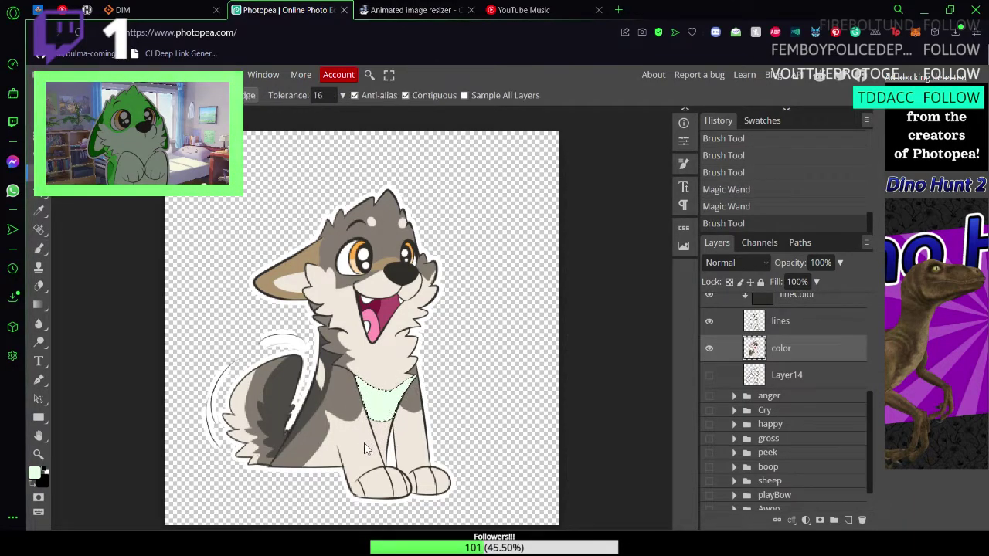
{"action": "key", "text": "b"}
{"action": "left_click_drag", "start_coordinate": [344, 463], "coordinate": [316, 433]}
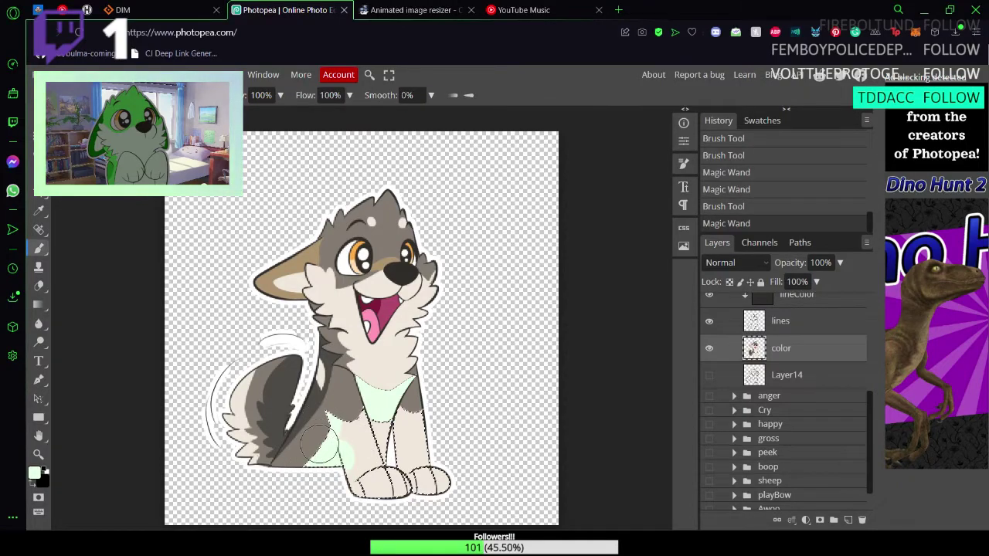
{"action": "mouse_move", "coordinate": [386, 417]}
{"action": "left_mouse_down"}
{"action": "mouse_move", "coordinate": [350, 499]}
{"action": "mouse_move", "coordinate": [397, 456]}
{"action": "mouse_move", "coordinate": [418, 419]}
{"action": "mouse_move", "coordinate": [396, 509]}
{"action": "mouse_move", "coordinate": [430, 506]}
{"action": "left_mouse_up"}
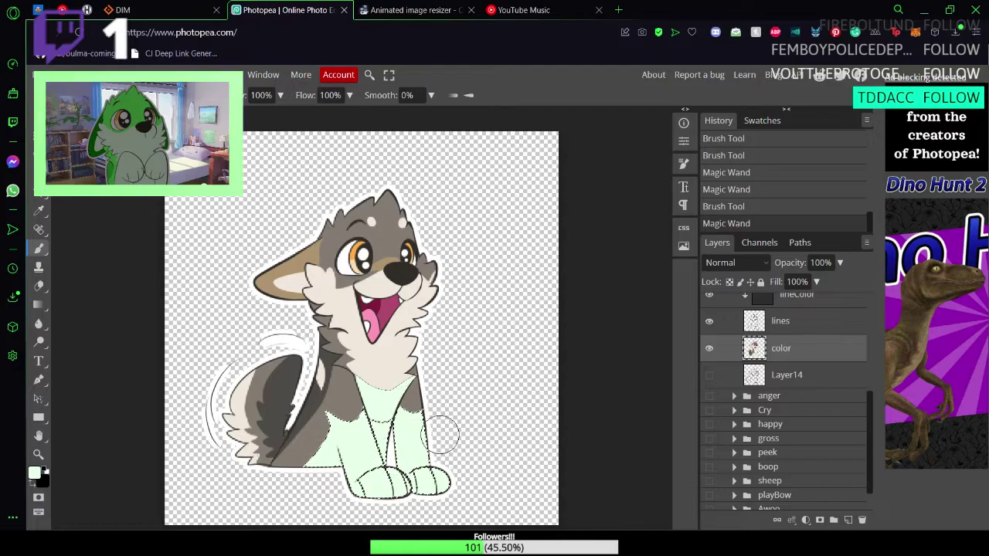
{"action": "mouse_move", "coordinate": [414, 410]}
{"action": "left_mouse_down"}
{"action": "mouse_move", "coordinate": [415, 473]}
{"action": "mouse_move", "coordinate": [395, 418]}
{"action": "left_mouse_up"}
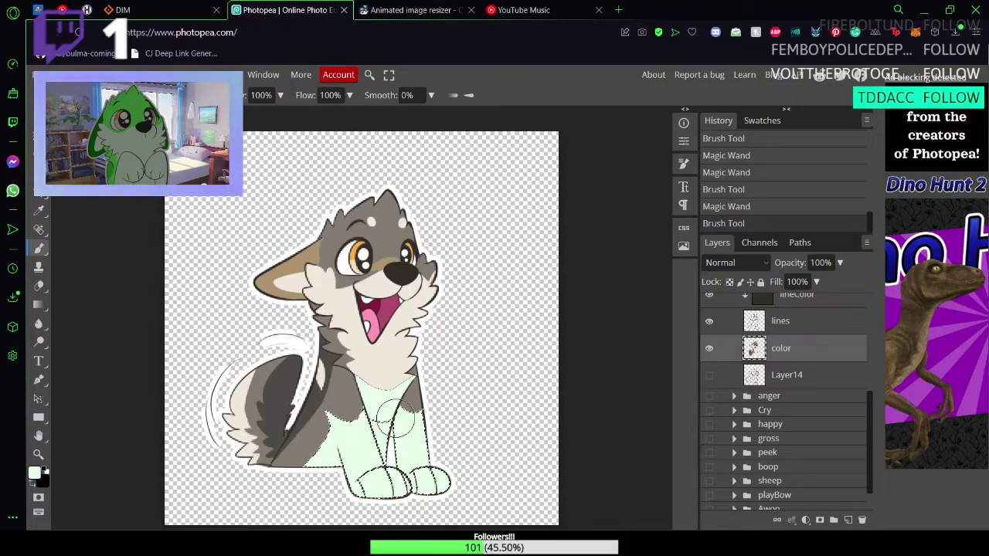
Step: Select the cream muzzle, cheek and neck fur with the Magic Wand and paint it pale green
{"action": "key", "text": "w"}
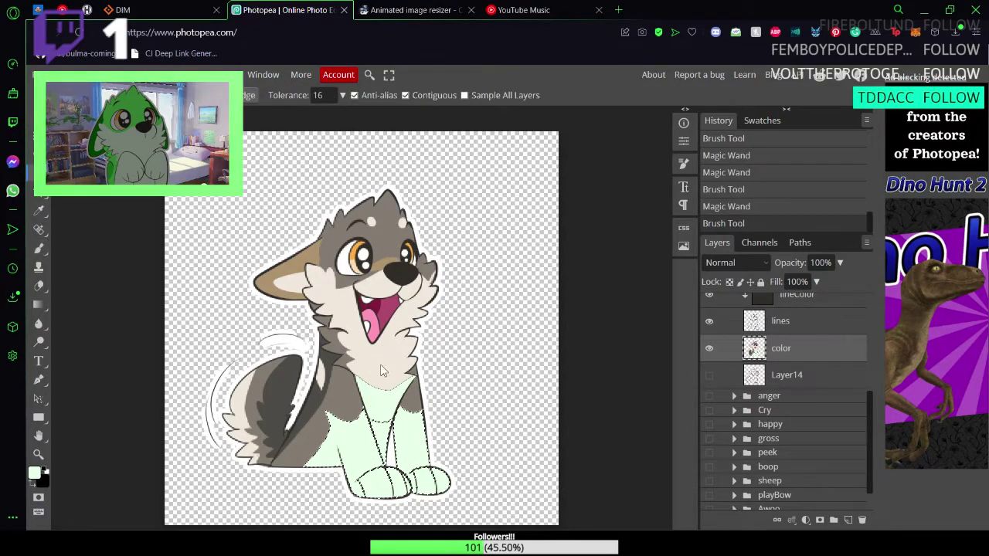
{"action": "left_click", "coordinate": [383, 364]}
{"action": "key", "text": "b"}
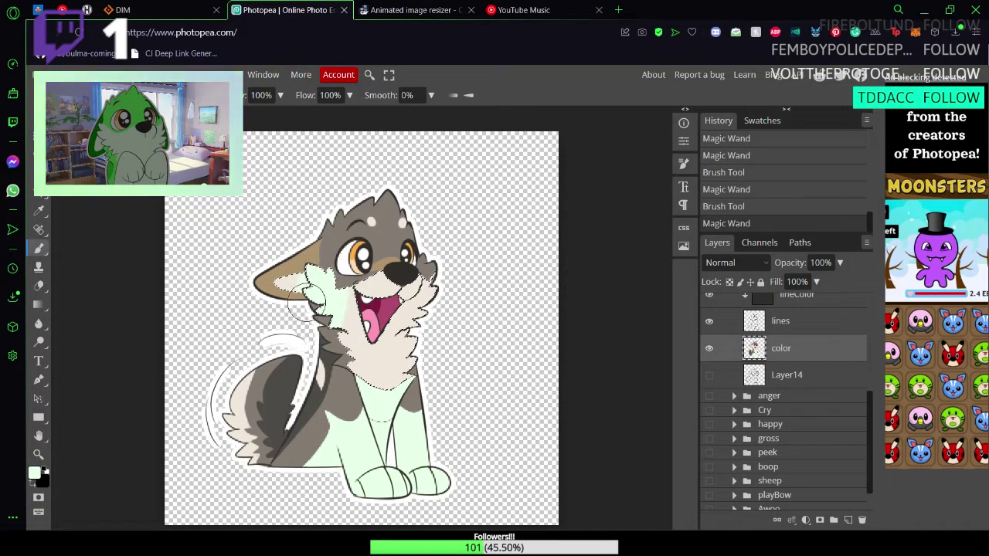
{"action": "mouse_move", "coordinate": [305, 301]}
{"action": "left_mouse_down"}
{"action": "mouse_move", "coordinate": [380, 340]}
{"action": "mouse_move", "coordinate": [407, 306]}
{"action": "mouse_move", "coordinate": [392, 340]}
{"action": "mouse_move", "coordinate": [415, 359]}
{"action": "mouse_move", "coordinate": [436, 346]}
{"action": "mouse_move", "coordinate": [370, 333]}
{"action": "left_mouse_up"}
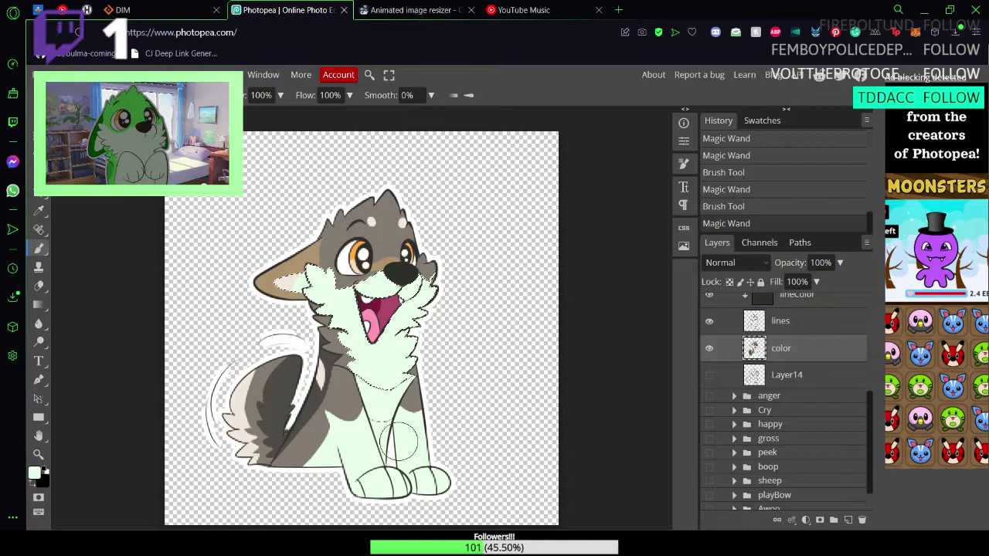
{"action": "left_click_drag", "start_coordinate": [398, 441], "coordinate": [344, 455]}
Step: Select the cream outer fur of the tail with the Magic Wand and paint it pale green
{"action": "key", "text": "w"}
{"action": "left_click", "coordinate": [238, 406]}
{"action": "key", "text": "b"}
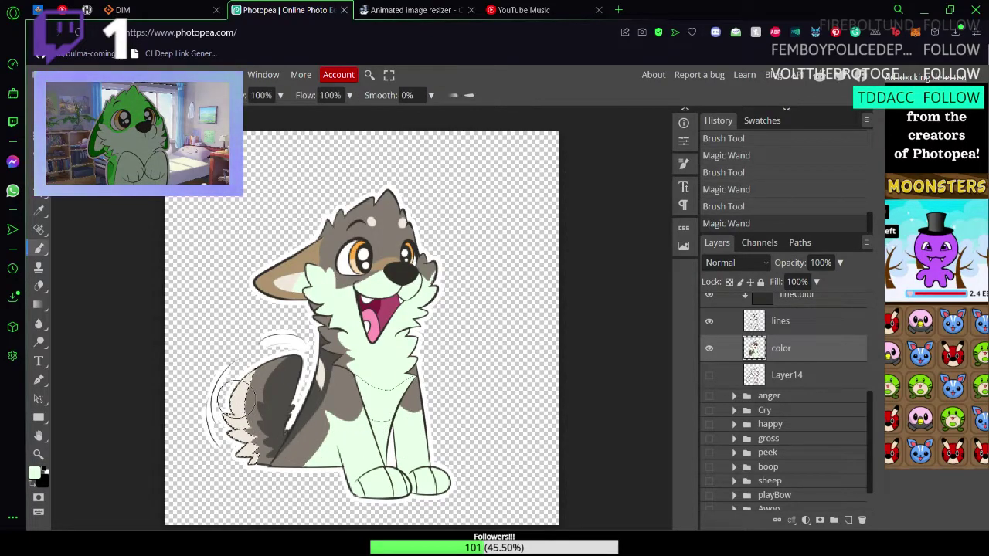
{"action": "left_click_drag", "start_coordinate": [236, 402], "coordinate": [244, 440]}
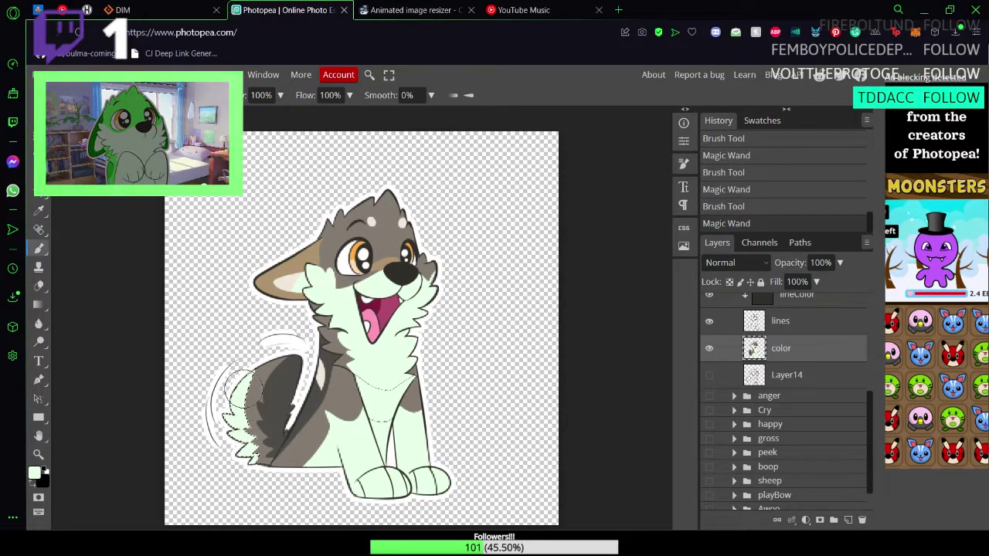
Step: Select the cream inner ear fur with the Magic Wand and paint it pale green
{"action": "key", "text": "w"}
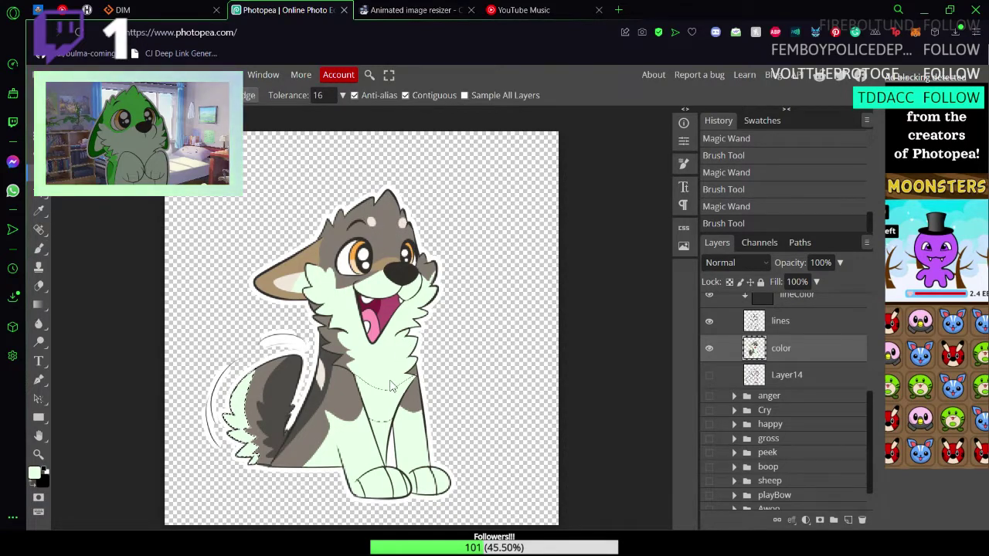
{"action": "left_click", "coordinate": [287, 283]}
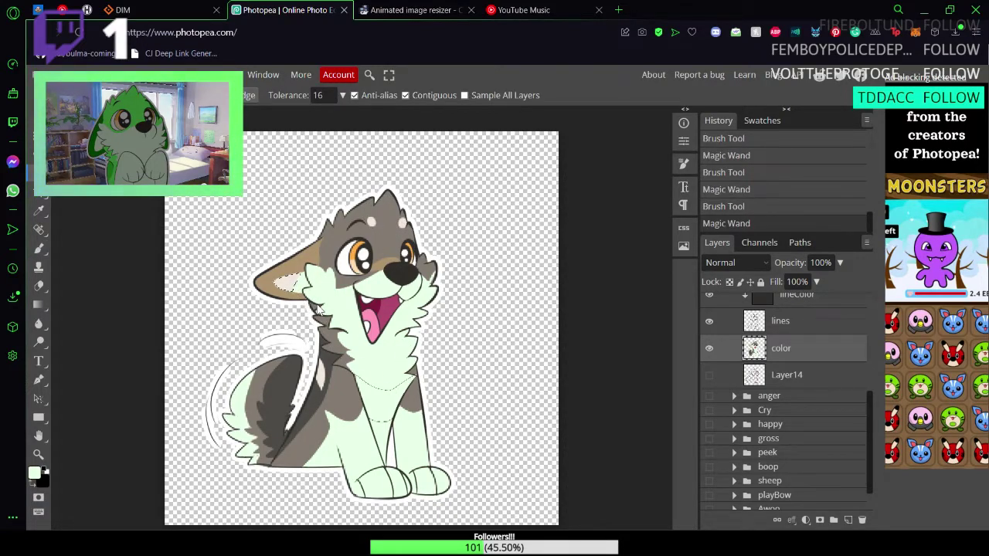
{"action": "key", "text": "b"}
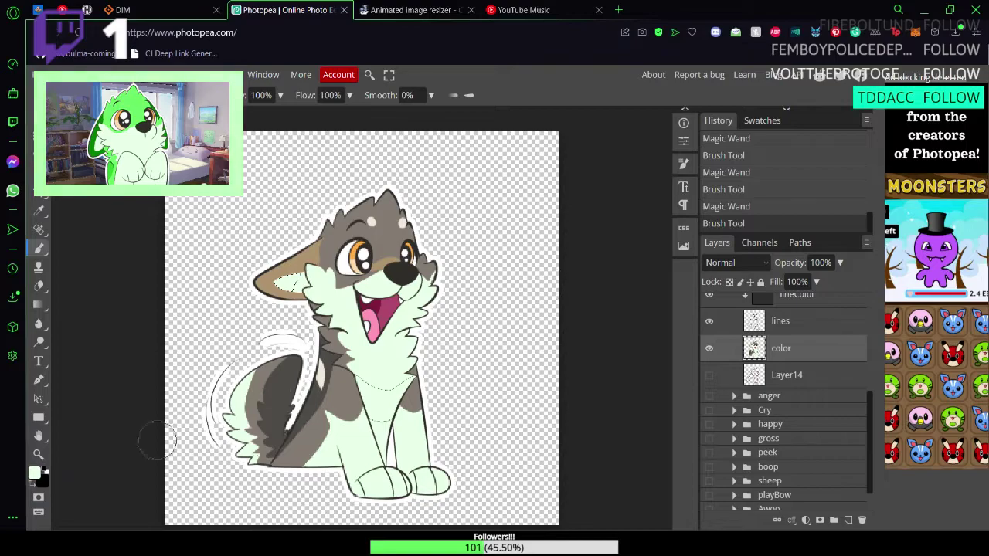
Step: Set the brush colour to 008000, select the tan part of the ear with the Magic Wand and paint it dark green
{"action": "left_click", "coordinate": [34, 473]}
{"action": "double_click", "coordinate": [396, 323]}
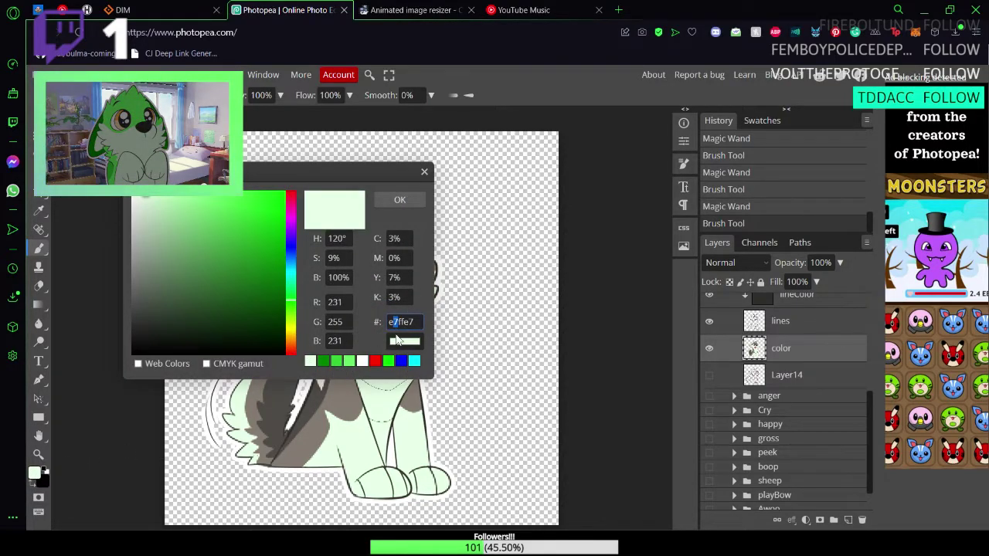
{"action": "type", "text": "009300"}
{"action": "left_click", "coordinate": [411, 204]}
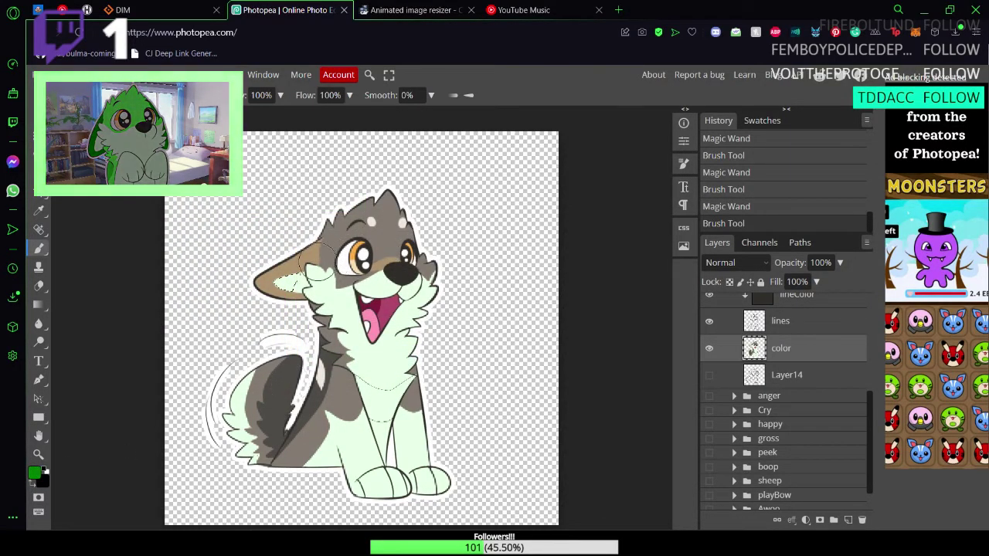
{"action": "key", "text": "w"}
{"action": "left_click", "coordinate": [308, 258]}
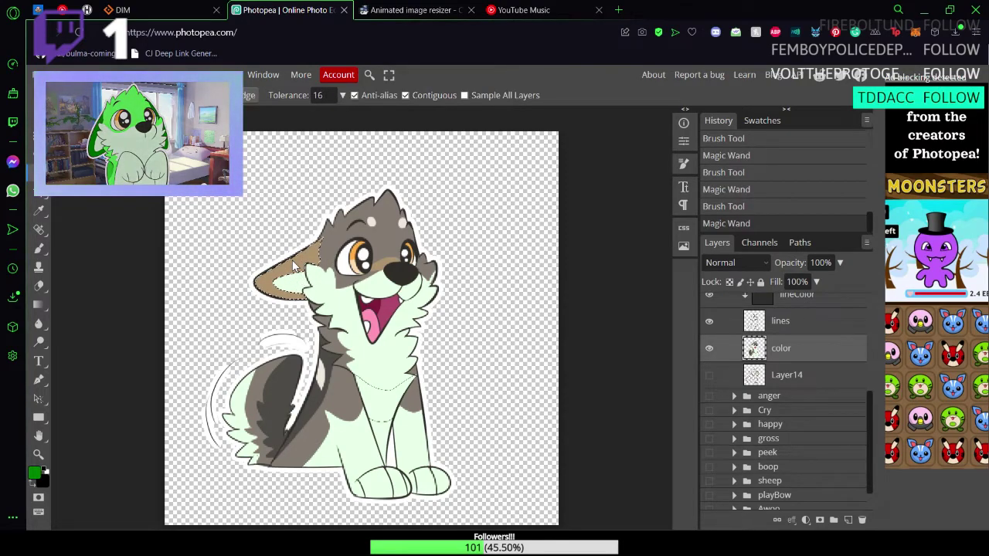
{"action": "key", "text": "b"}
{"action": "left_click_drag", "start_coordinate": [312, 238], "coordinate": [301, 259]}
{"action": "left_click", "coordinate": [272, 272]}
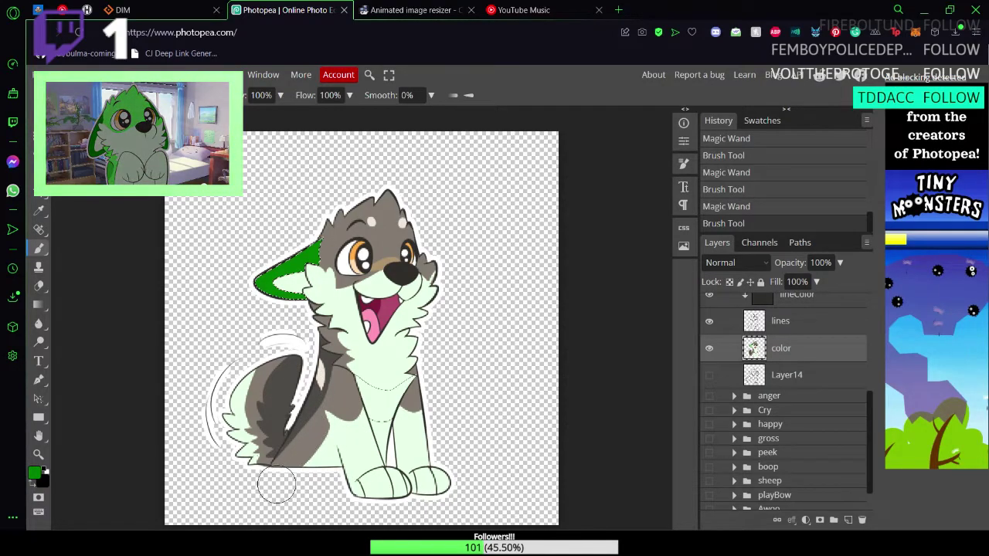
Step: Set the brush colour to 66ff66, then select and paint the grey-brown fur on the tail, neck, shoulder and hindquarters
{"action": "left_click", "coordinate": [34, 473]}
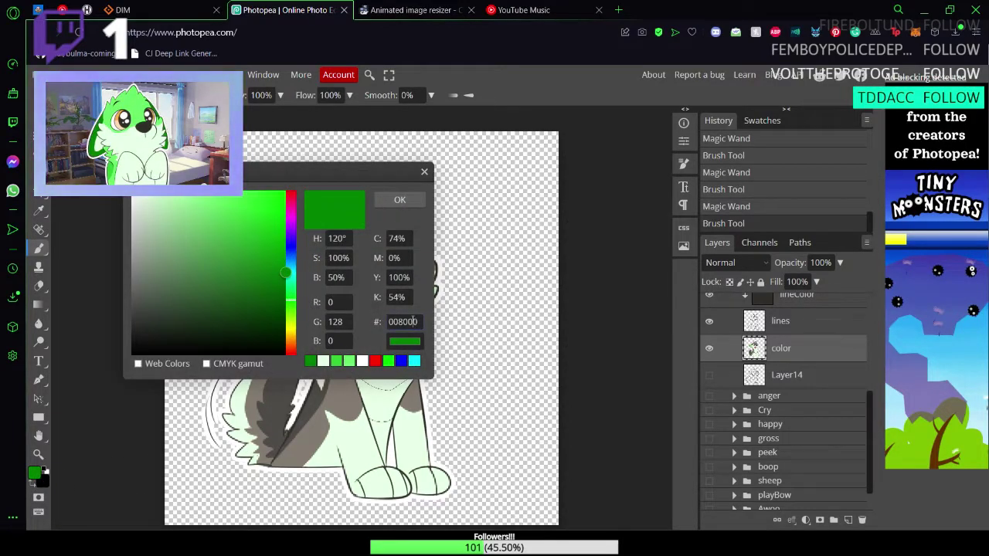
{"action": "type", "text": "66FF66"}
{"action": "left_click", "coordinate": [399, 200]}
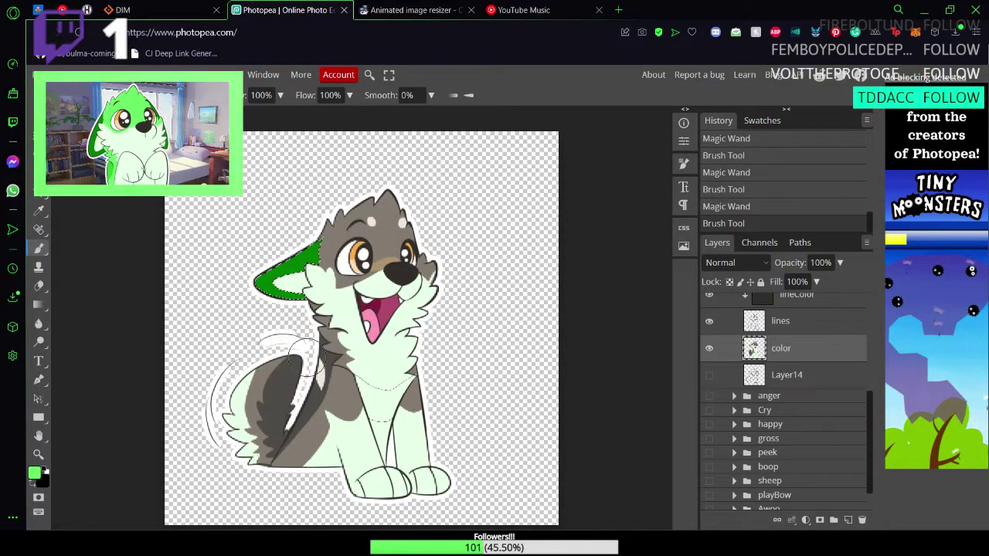
{"action": "key", "text": "w"}
{"action": "left_click", "coordinate": [254, 386]}
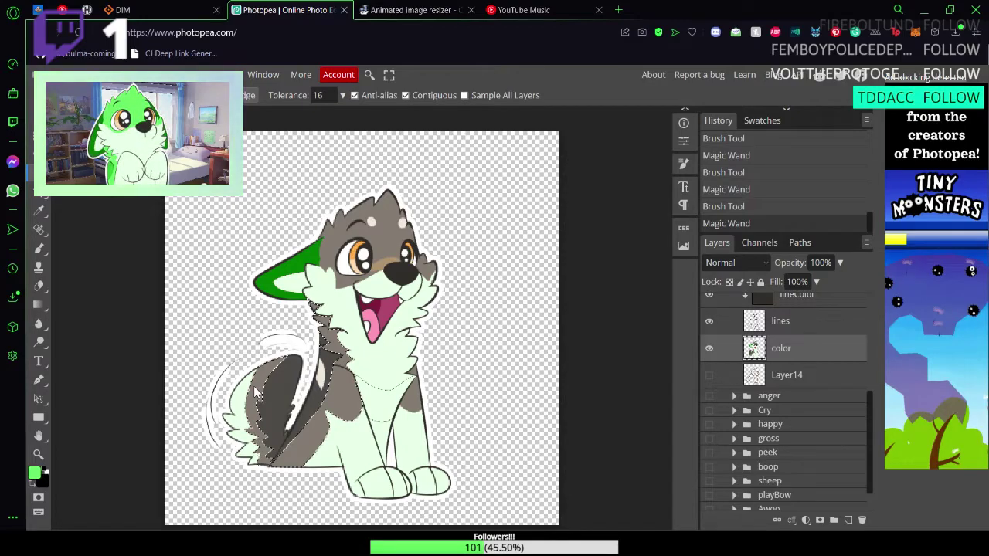
{"action": "key", "text": "b"}
{"action": "left_click_drag", "start_coordinate": [255, 386], "coordinate": [263, 421]}
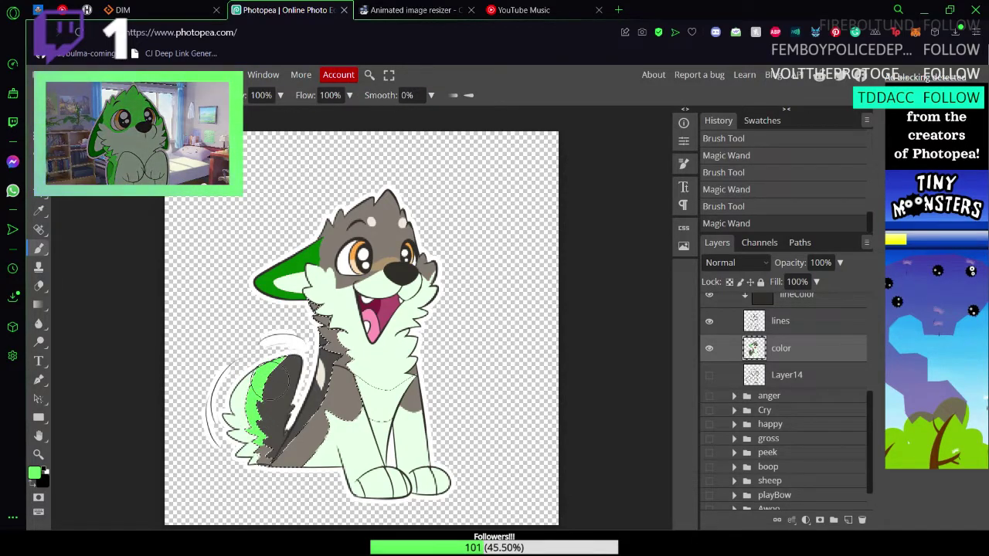
{"action": "mouse_move", "coordinate": [324, 448]}
{"action": "left_mouse_down"}
{"action": "mouse_move", "coordinate": [343, 365]}
{"action": "mouse_move", "coordinate": [360, 366]}
{"action": "mouse_move", "coordinate": [379, 409]}
{"action": "mouse_move", "coordinate": [399, 386]}
{"action": "mouse_move", "coordinate": [387, 358]}
{"action": "mouse_move", "coordinate": [310, 305]}
{"action": "mouse_move", "coordinate": [310, 343]}
{"action": "mouse_move", "coordinate": [347, 355]}
{"action": "left_mouse_up"}
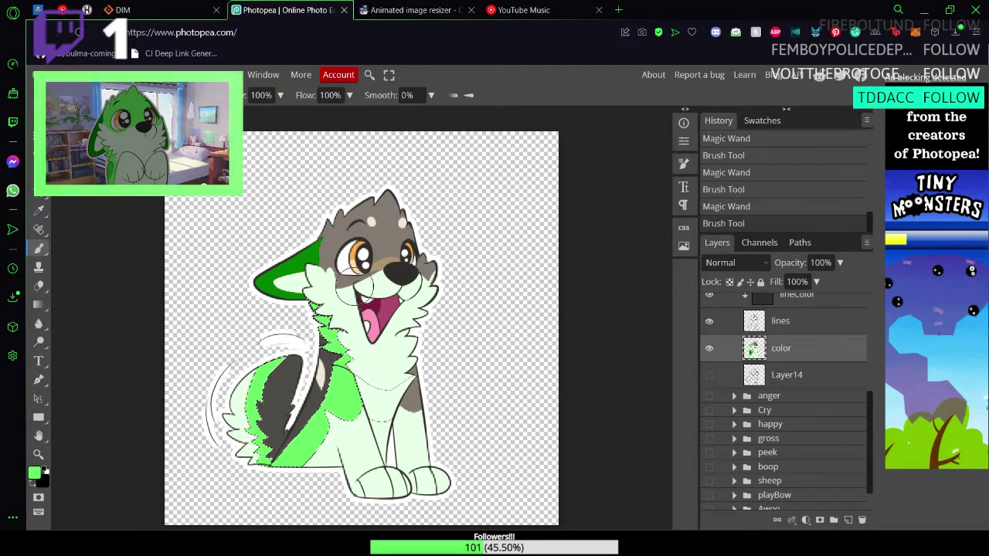
Step: Select the grey-brown fur of the head with the Magic Wand and paint it light green
{"action": "key", "text": "w"}
{"action": "left_click", "coordinate": [332, 240]}
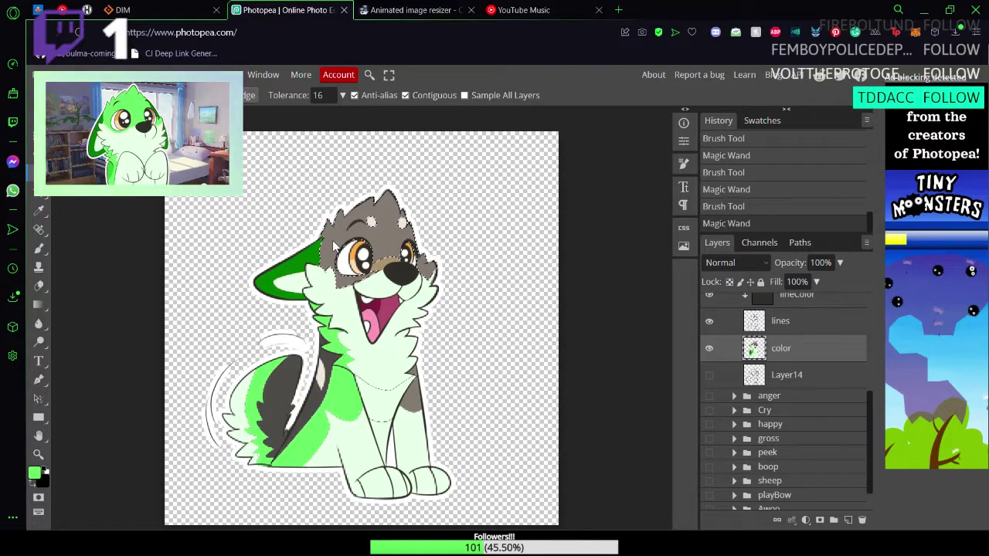
{"action": "key", "text": "b"}
{"action": "mouse_move", "coordinate": [337, 241]}
{"action": "left_mouse_down"}
{"action": "mouse_move", "coordinate": [363, 212]}
{"action": "mouse_move", "coordinate": [394, 266]}
{"action": "left_mouse_up"}
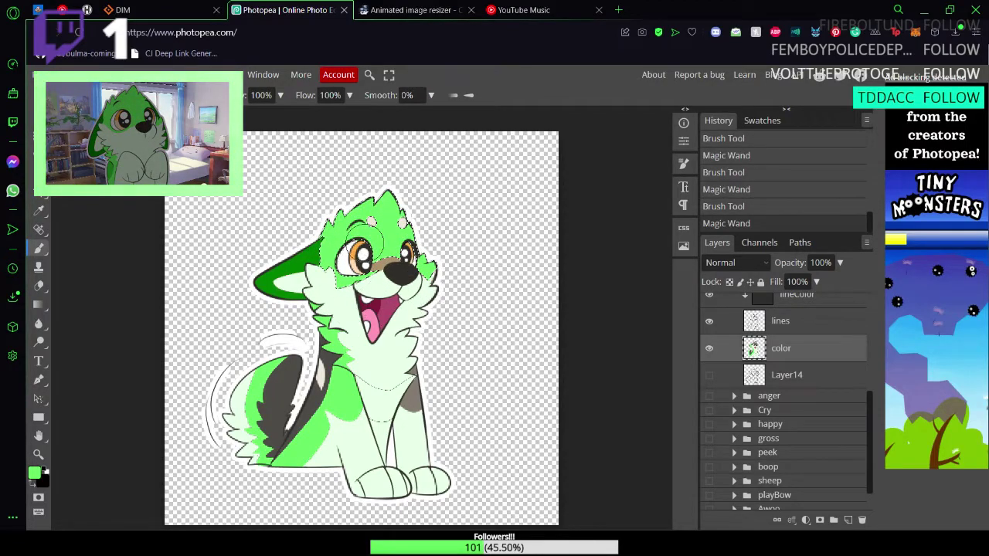
Step: Select the tan patch on the bridge of the muzzle and paint it light green
{"action": "key", "text": "w"}
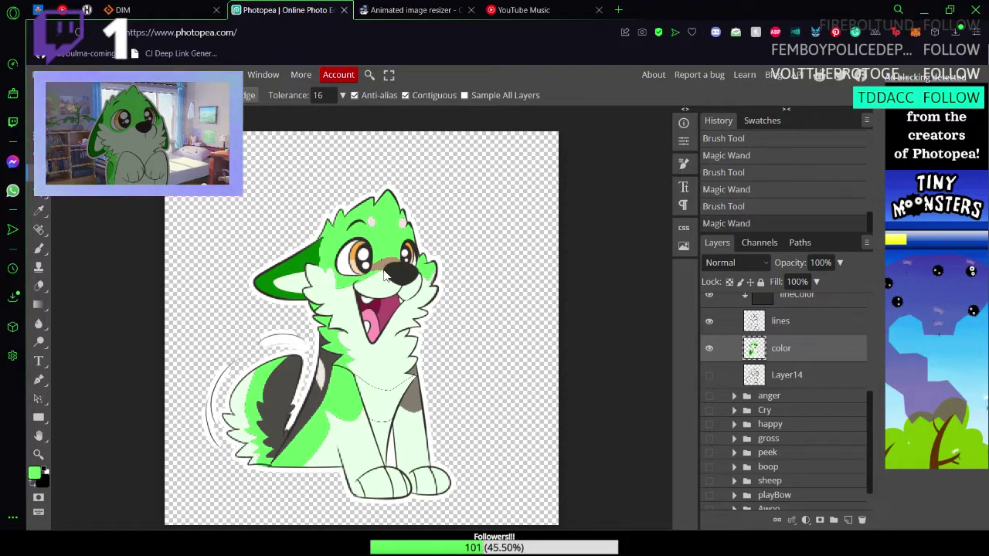
{"action": "left_click", "coordinate": [379, 266]}
{"action": "key", "text": "b"}
{"action": "left_click_drag", "start_coordinate": [379, 263], "coordinate": [386, 259]}
Step: Select the two pale eyebrow spots on the forehead one after the other and paint them light green
{"action": "key", "text": "w"}
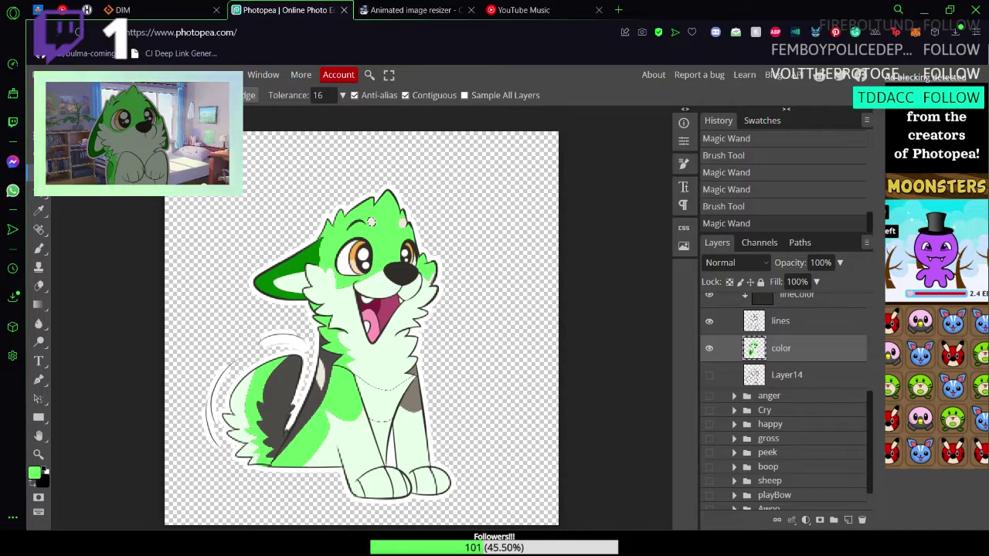
{"action": "key", "text": "b"}
{"action": "left_click", "coordinate": [371, 222]}
{"action": "key", "text": "w"}
{"action": "left_click", "coordinate": [403, 223]}
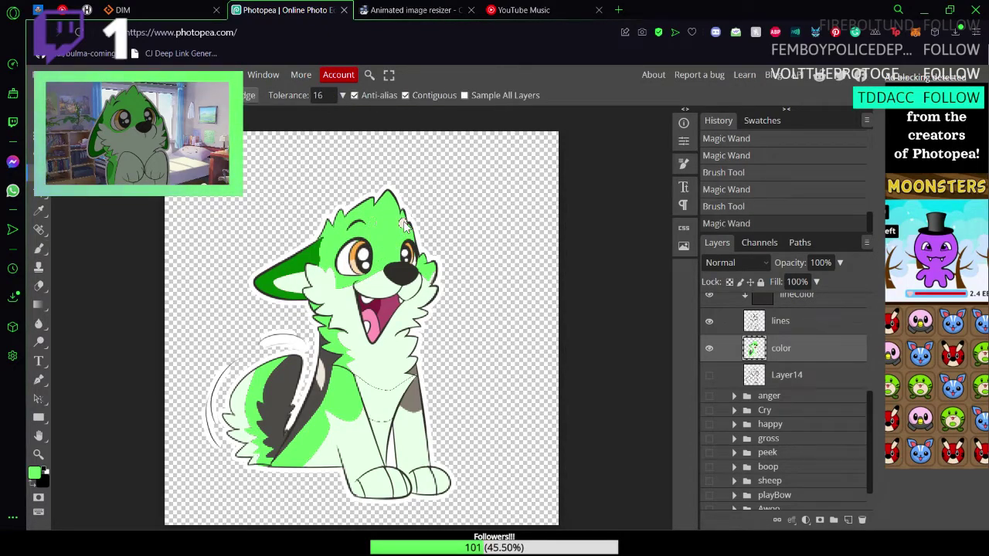
{"action": "key", "text": "b"}
Step: Select the grey-brown patch at the top of the far front leg and paint it light green
{"action": "key", "text": "w"}
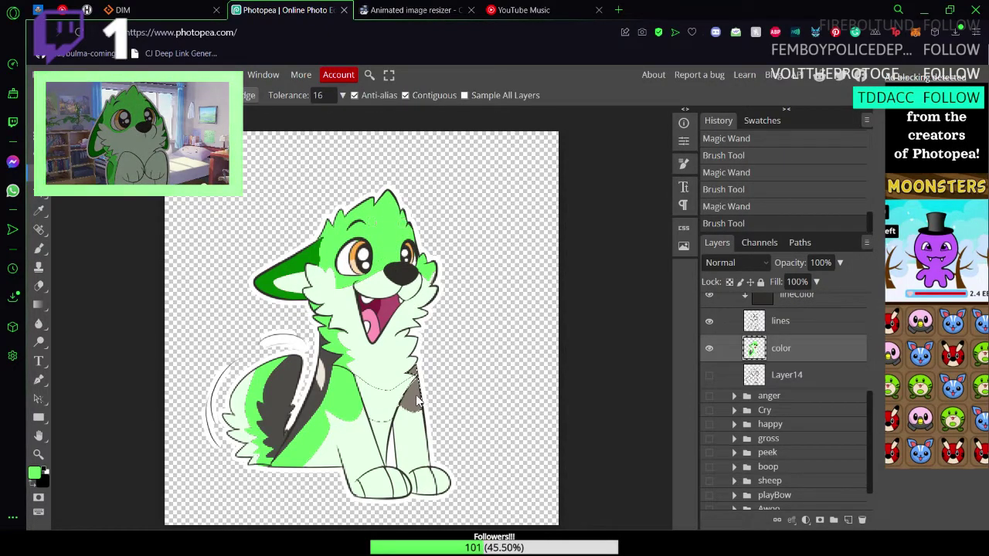
{"action": "key", "text": "b"}
{"action": "left_click_drag", "start_coordinate": [417, 400], "coordinate": [411, 403]}
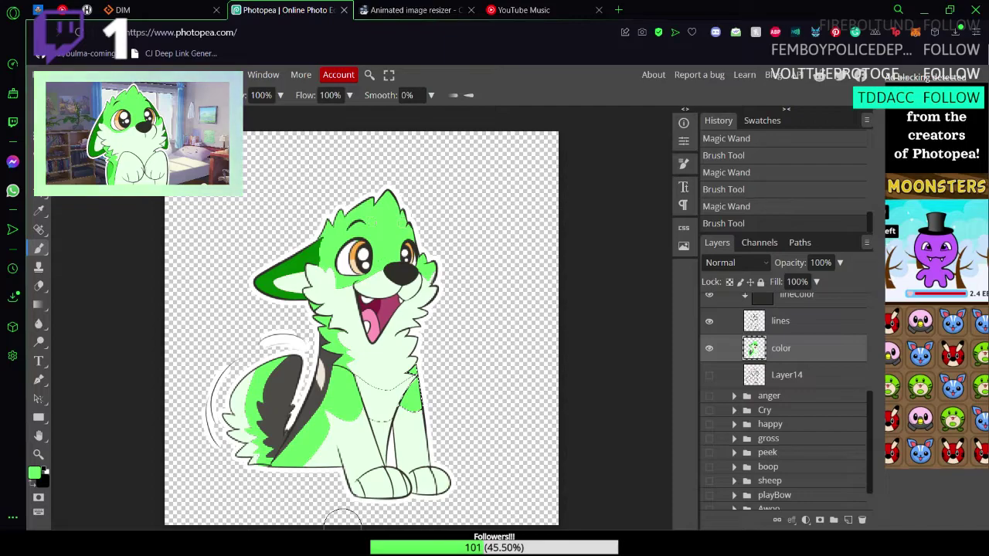
Step: Choose a medium green, save the document, and paint the selected dark grey fur of the tail and back
{"action": "left_click", "coordinate": [39, 474]}
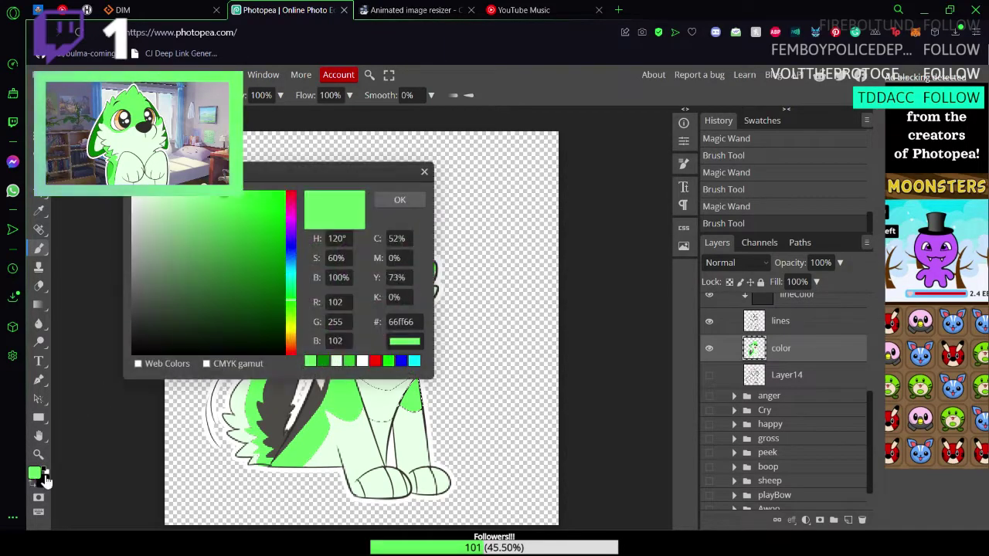
{"action": "left_click", "coordinate": [399, 199]}
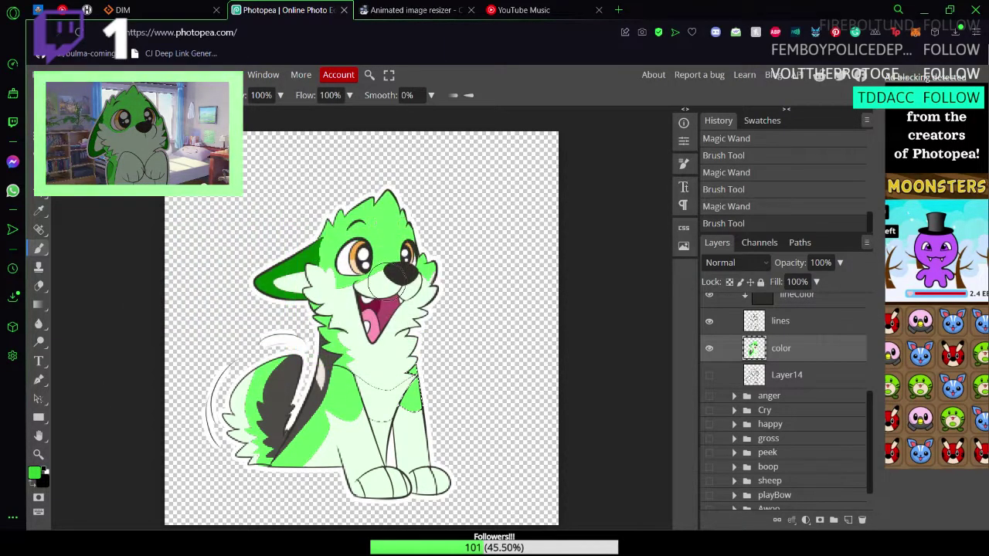
{"action": "key", "text": "ctrl+s"}
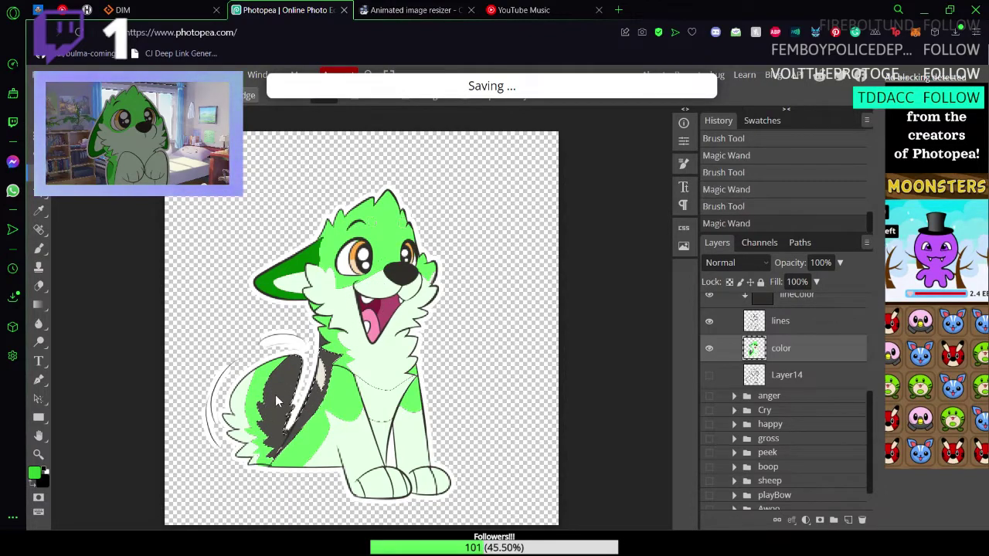
{"action": "left_click", "coordinate": [275, 395]}
{"action": "left_click_drag", "start_coordinate": [275, 394], "coordinate": [267, 458]}
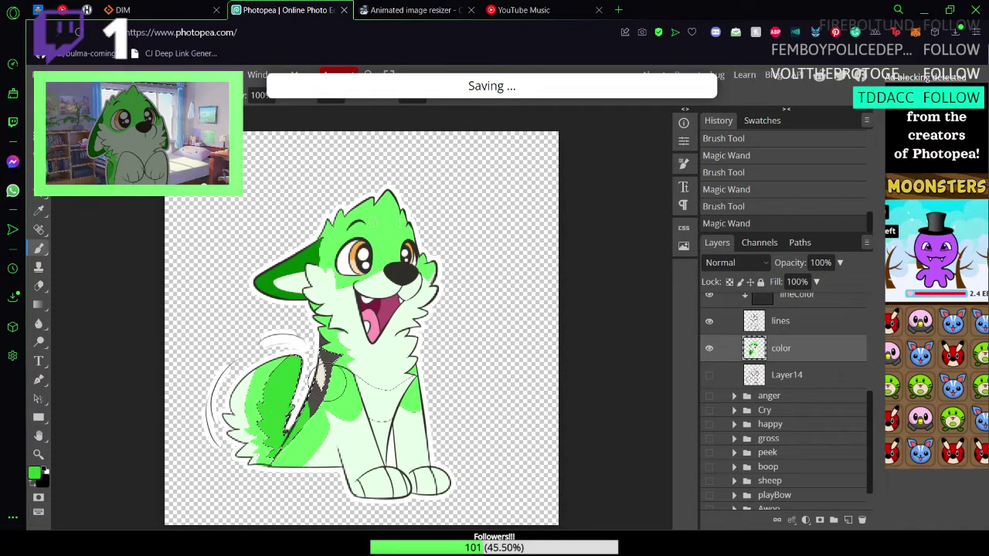
{"action": "left_click_drag", "start_coordinate": [328, 385], "coordinate": [309, 354]}
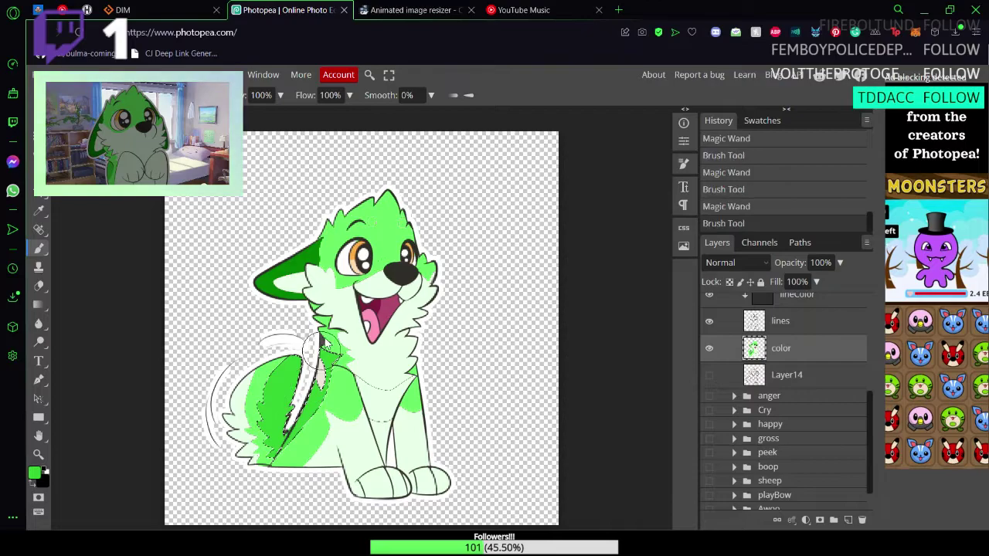
Step: Select the remaining dark grey bit of fur at the back of the neck and paint it medium green
{"action": "key", "text": "w"}
{"action": "key", "text": "b"}
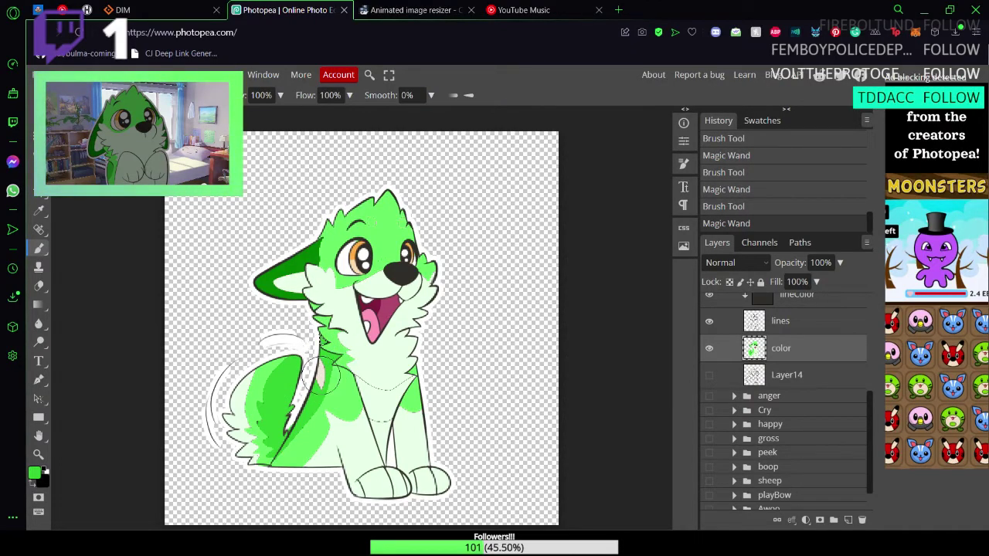
{"action": "left_click", "coordinate": [335, 364]}
Step: Select the small cream patch on the back beside the tail and paint it medium green
{"action": "key", "text": "w"}
{"action": "left_click", "coordinate": [323, 340]}
{"action": "key", "text": "b"}
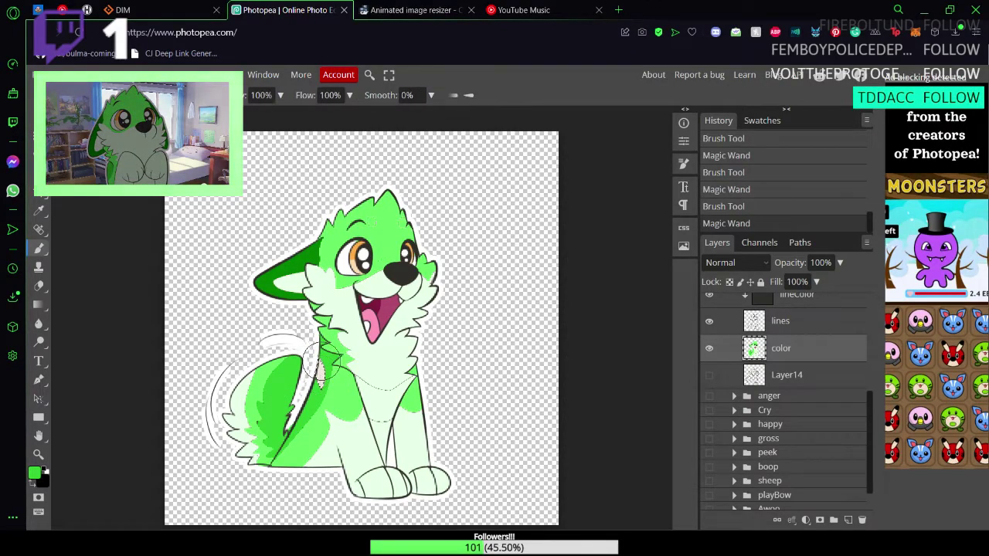
{"action": "left_click_drag", "start_coordinate": [329, 376], "coordinate": [321, 429]}
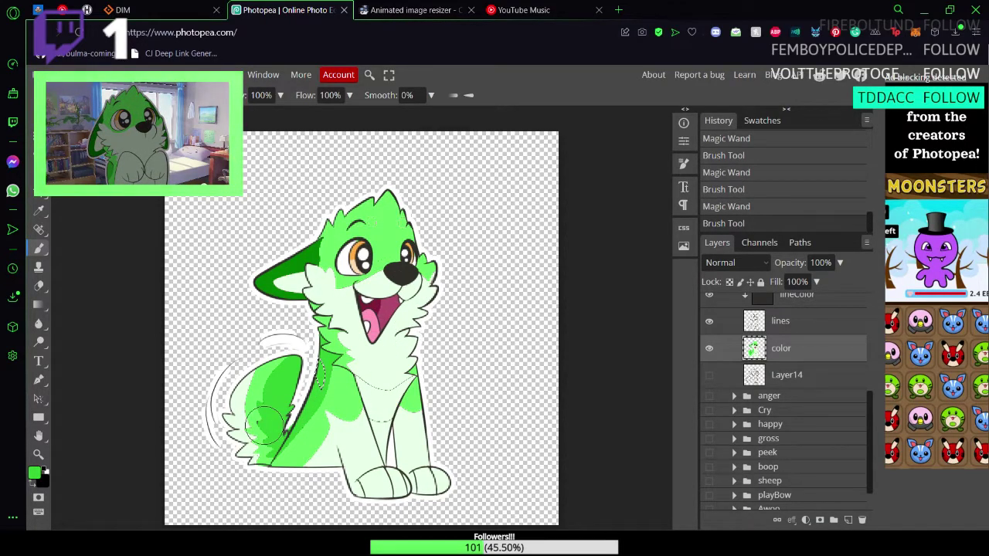
{"action": "key", "text": "w"}
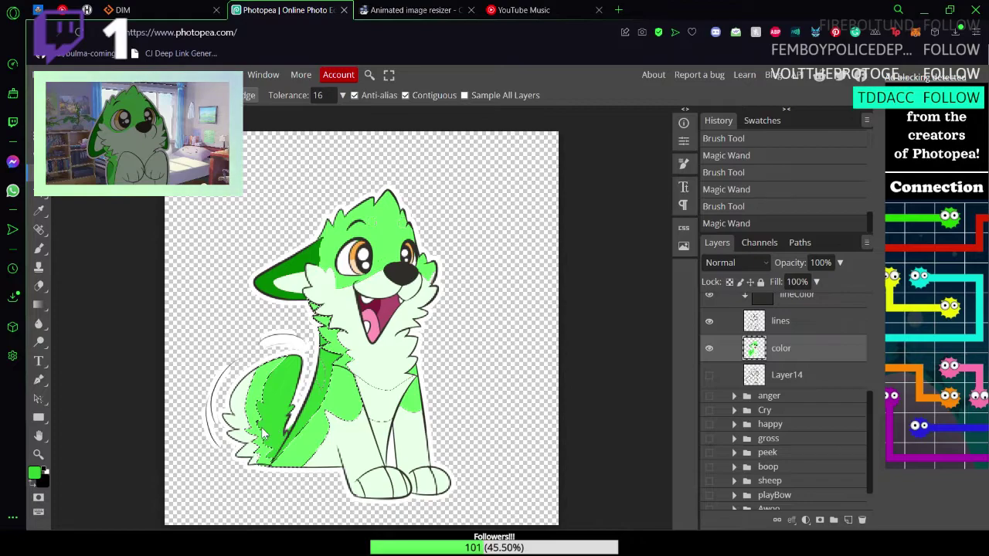
{"action": "left_click", "coordinate": [279, 442]}
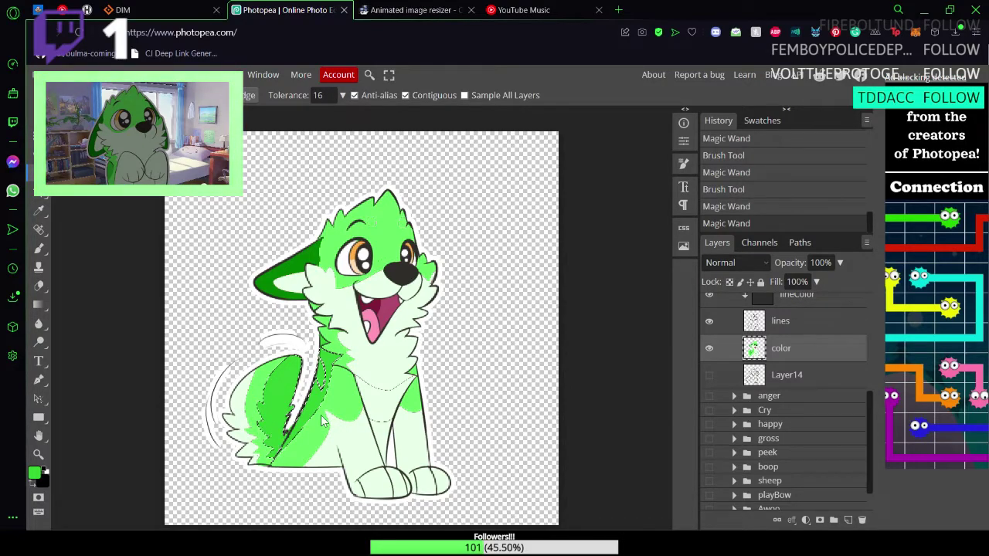
{"action": "left_click", "coordinate": [139, 284]}
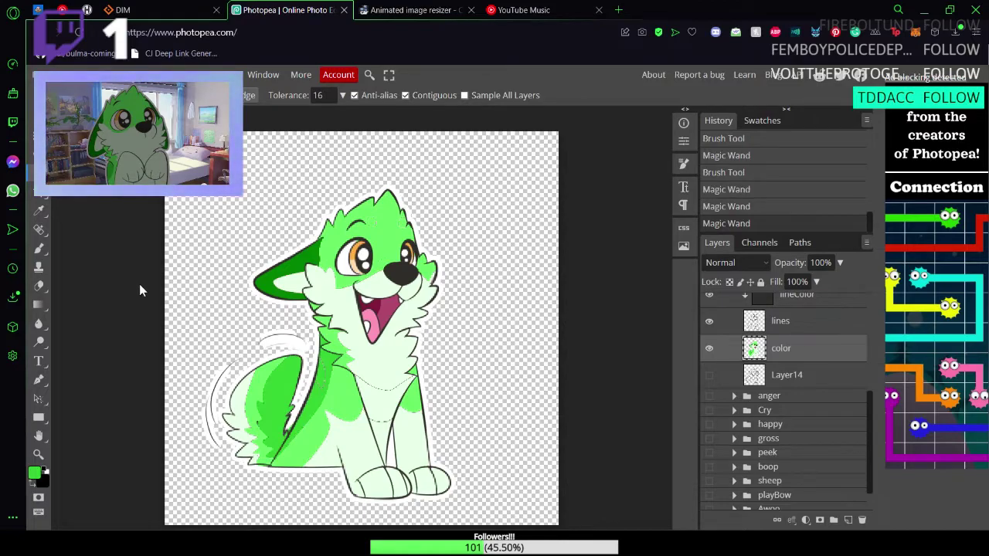
Step: Save the document with the recolored fur
{"action": "key", "text": "ctrl+s"}
{"action": "key", "text": "ctrl+s"}
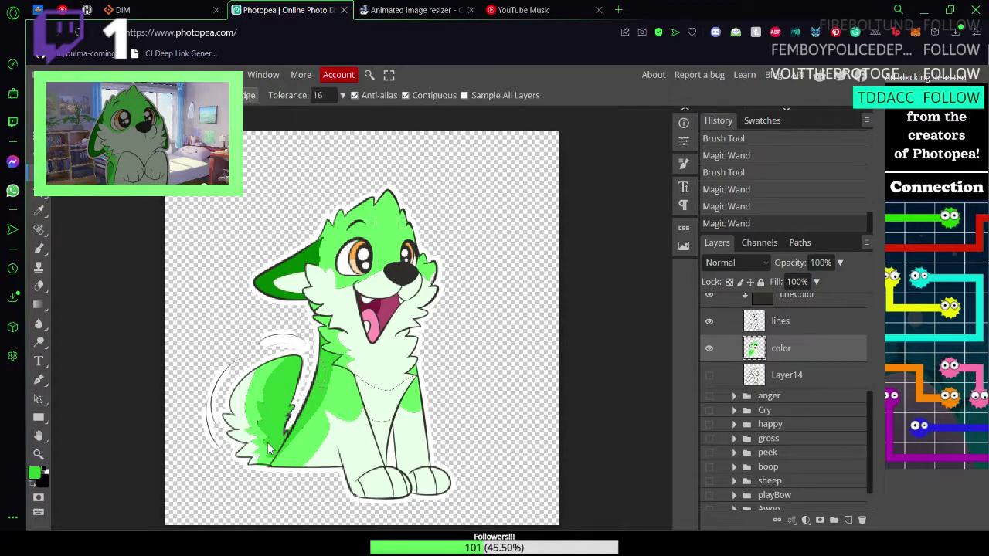
Step: Shrink the brush, sample the medium green and paint over the leftover grey outline on the back beside the tail
{"action": "key", "text": "z"}
{"action": "mouse_move", "coordinate": [254, 416]}
{"action": "left_mouse_down"}
{"action": "mouse_move", "coordinate": [292, 417]}
{"action": "mouse_move", "coordinate": [258, 416]}
{"action": "left_mouse_up"}
{"action": "left_click_drag", "start_coordinate": [326, 382], "coordinate": [394, 374]}
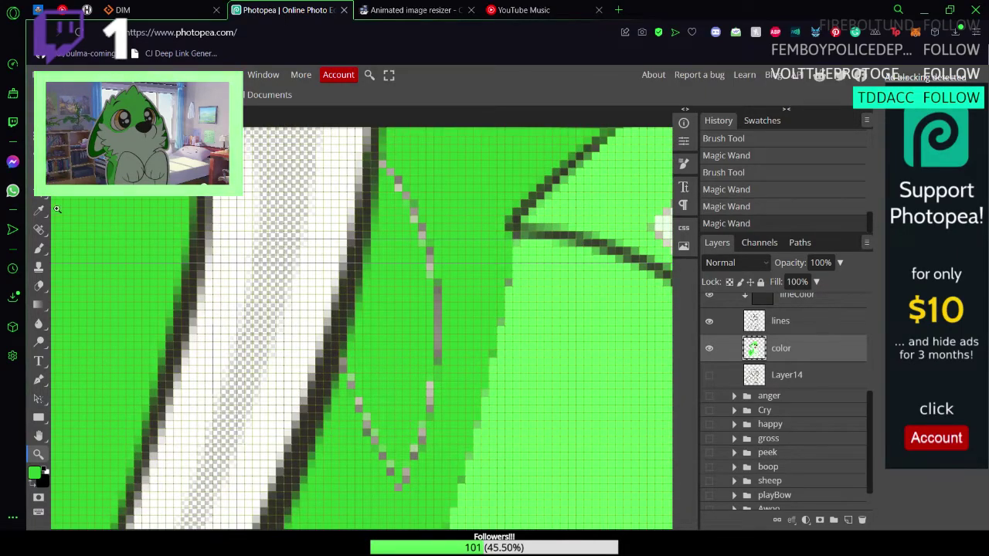
{"action": "key", "text": "b"}
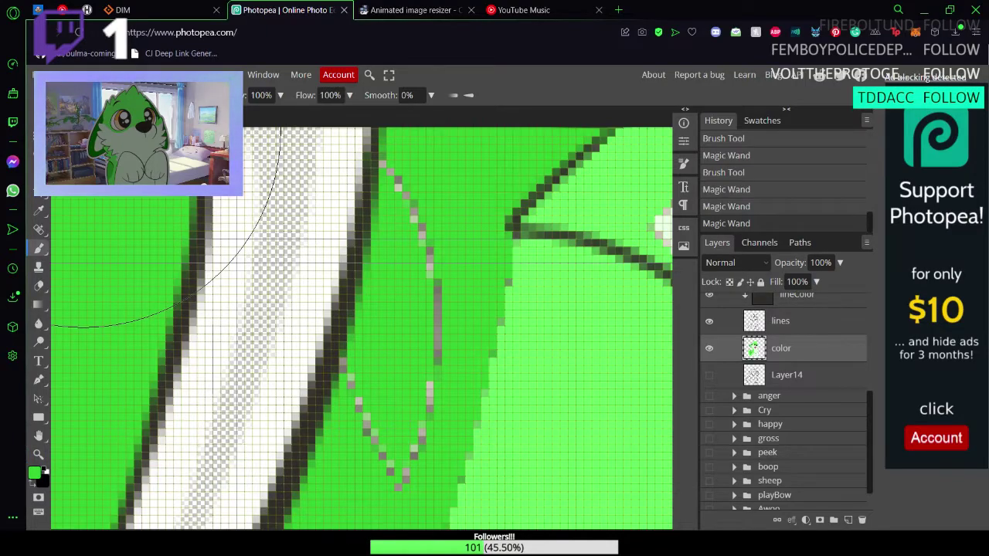
{"action": "left_click", "coordinate": [71, 95]}
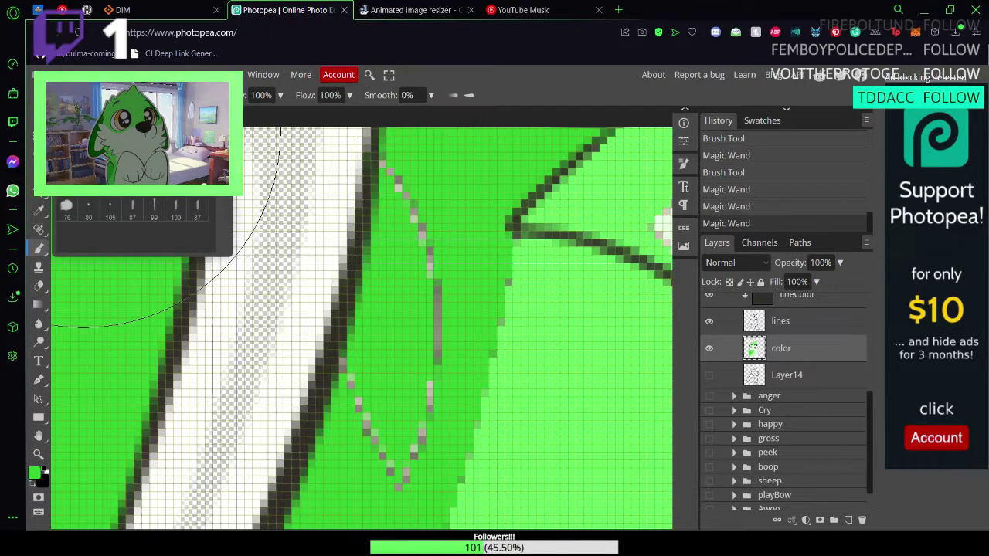
{"action": "left_click_drag", "start_coordinate": [83, 130], "coordinate": [66, 131]}
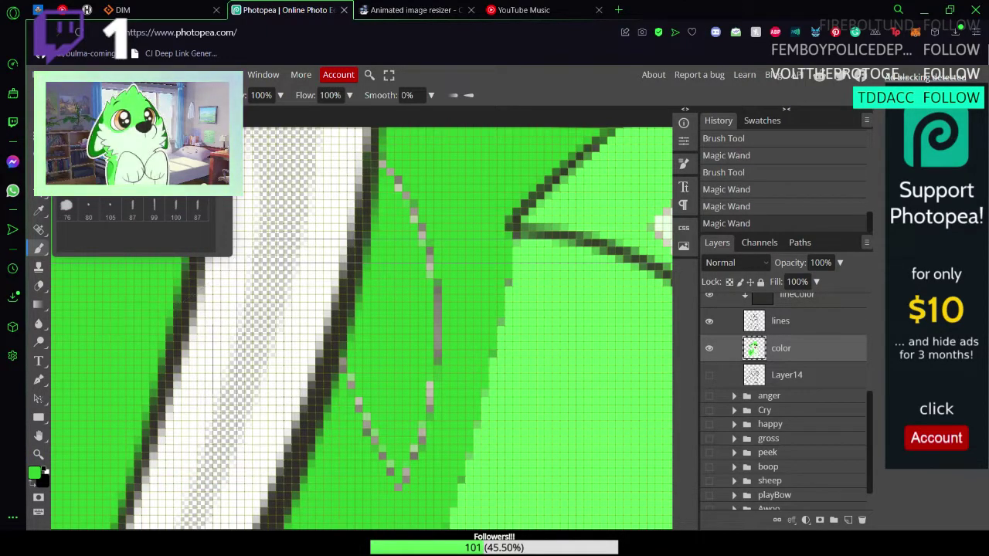
{"action": "left_click", "coordinate": [71, 95]}
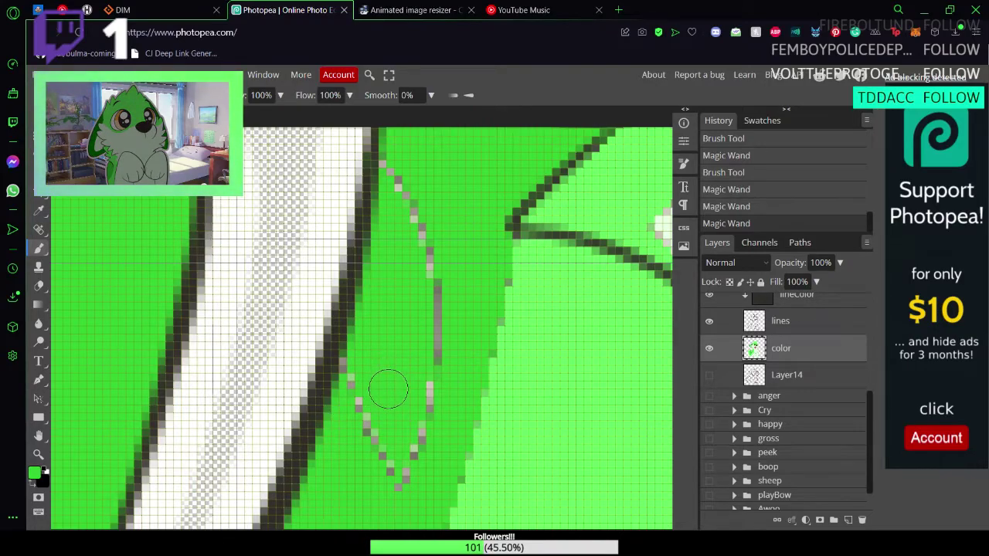
{"action": "key", "text": "i"}
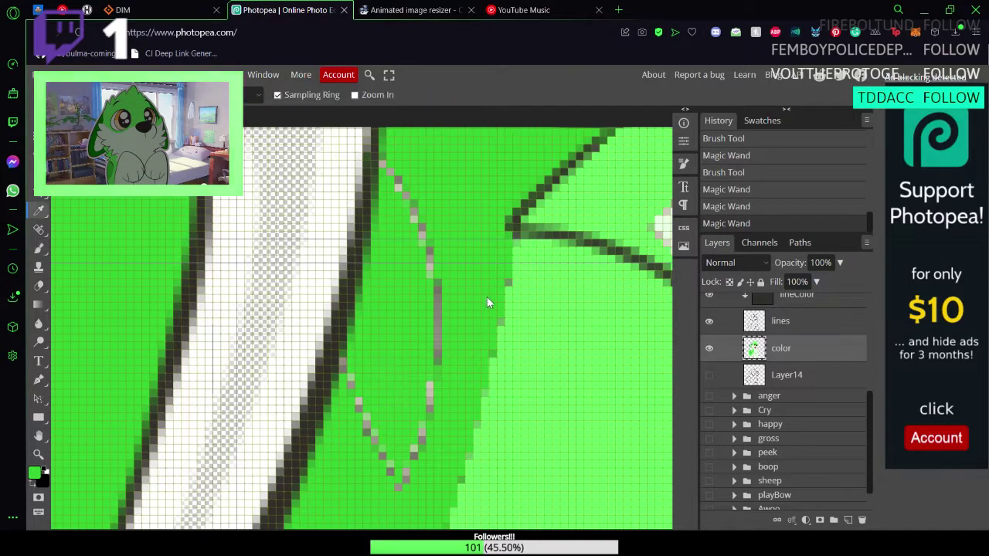
{"action": "left_click", "coordinate": [472, 191]}
{"action": "key", "text": "b"}
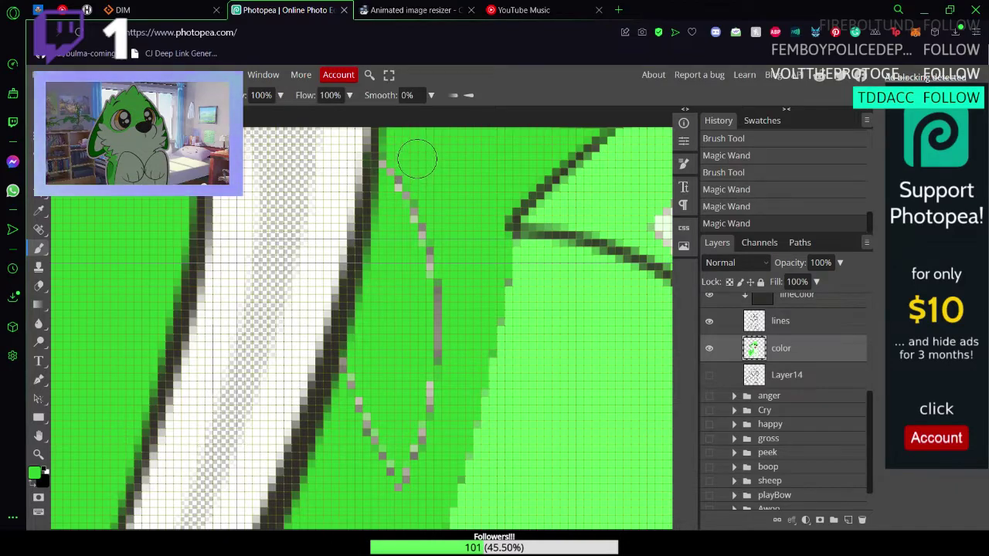
{"action": "left_click_drag", "start_coordinate": [417, 159], "coordinate": [405, 157]}
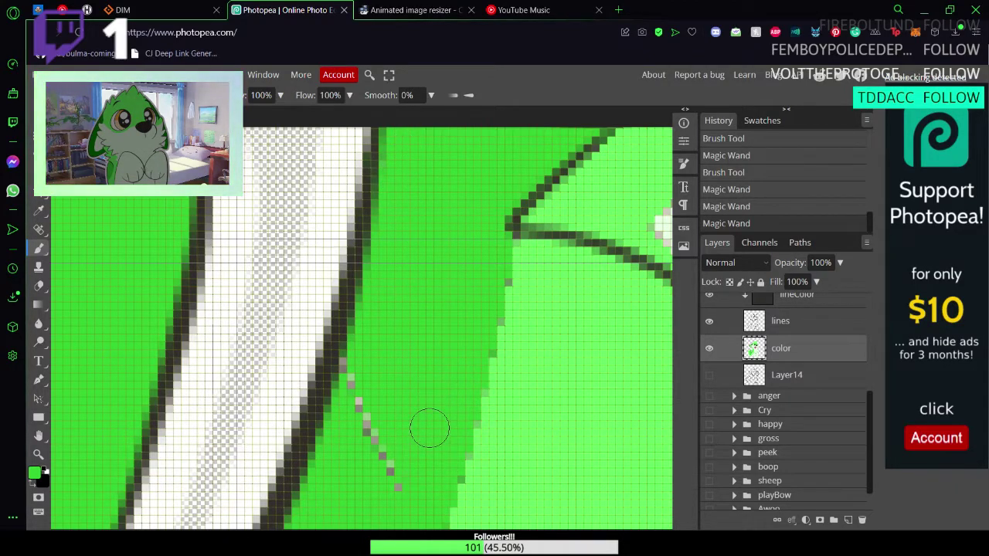
{"action": "mouse_move", "coordinate": [430, 428]}
{"action": "left_mouse_down"}
{"action": "mouse_move", "coordinate": [395, 489]}
{"action": "mouse_move", "coordinate": [394, 383]}
{"action": "mouse_move", "coordinate": [377, 435]}
{"action": "left_mouse_up"}
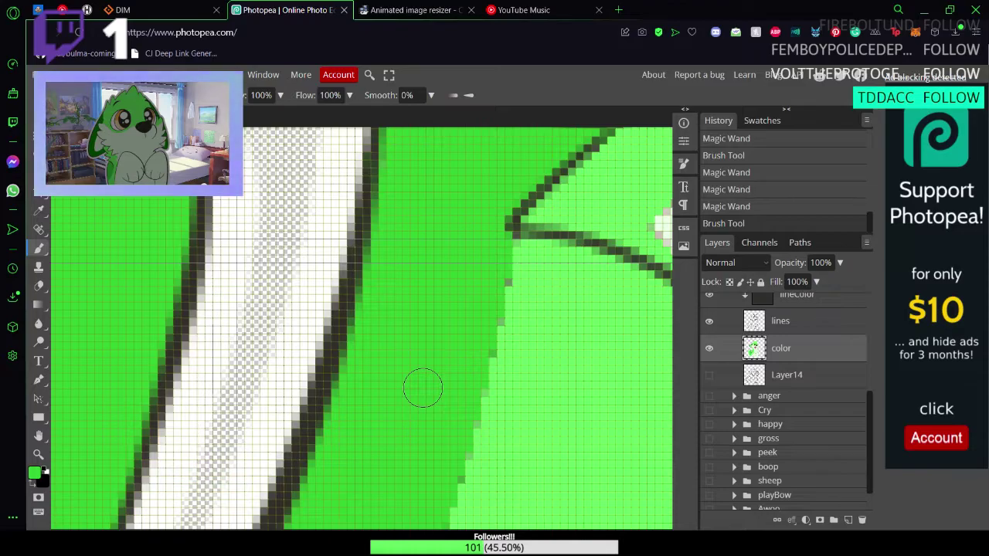
Step: Inspect the chest fur for leftover dashed outlines
{"action": "key", "text": "z"}
{"action": "scroll", "coordinate": [508, 373], "scroll_direction": "down", "scroll_amount": 4}
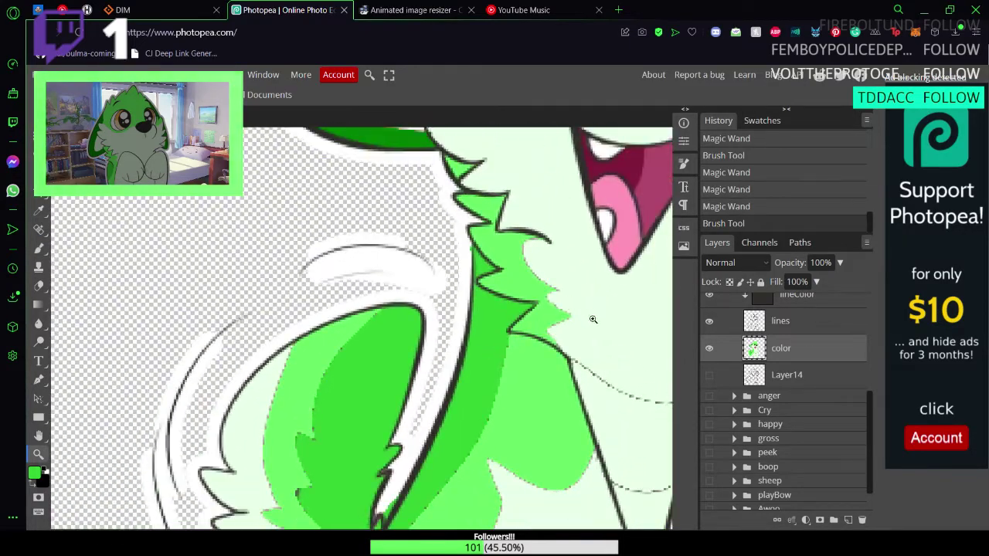
{"action": "scroll", "coordinate": [601, 371], "scroll_direction": "down", "scroll_amount": 2}
{"action": "scroll", "coordinate": [633, 402], "scroll_direction": "up", "scroll_amount": 5}
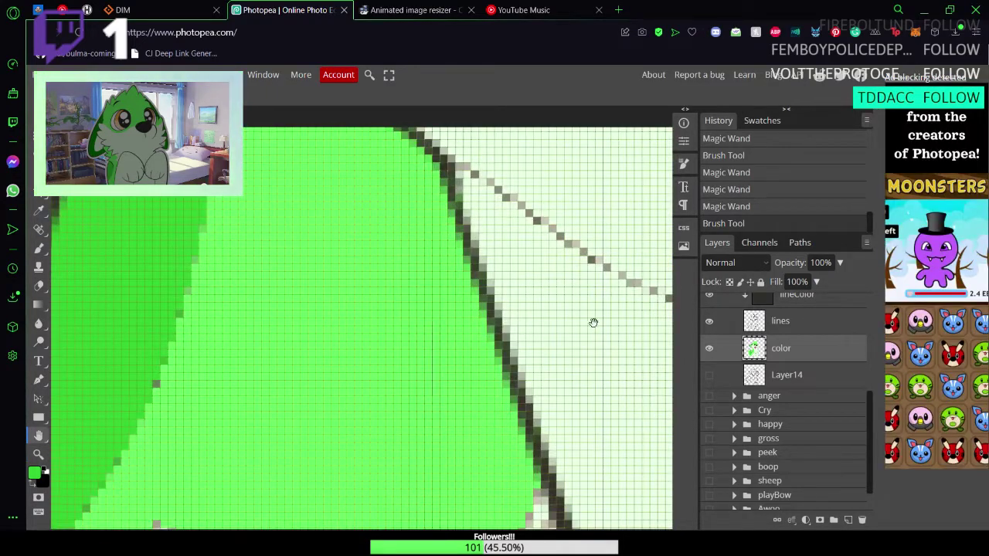
{"action": "left_click_drag", "start_coordinate": [591, 322], "coordinate": [259, 400]}
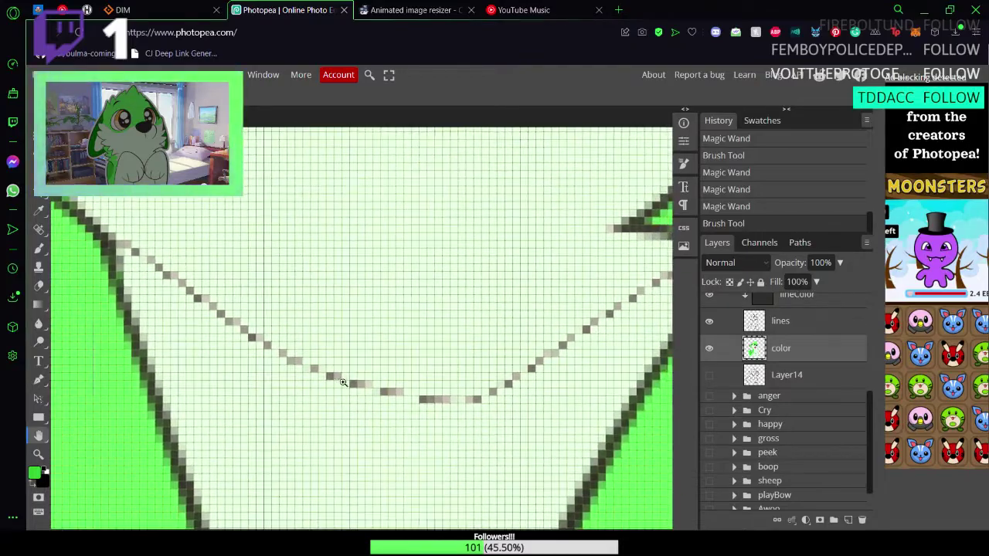
{"action": "key", "text": "z"}
{"action": "scroll", "coordinate": [461, 370], "scroll_direction": "down", "scroll_amount": 2}
{"action": "scroll", "coordinate": [462, 370], "scroll_direction": "up", "scroll_amount": 2}
{"action": "scroll", "coordinate": [461, 370], "scroll_direction": "down", "scroll_amount": 2}
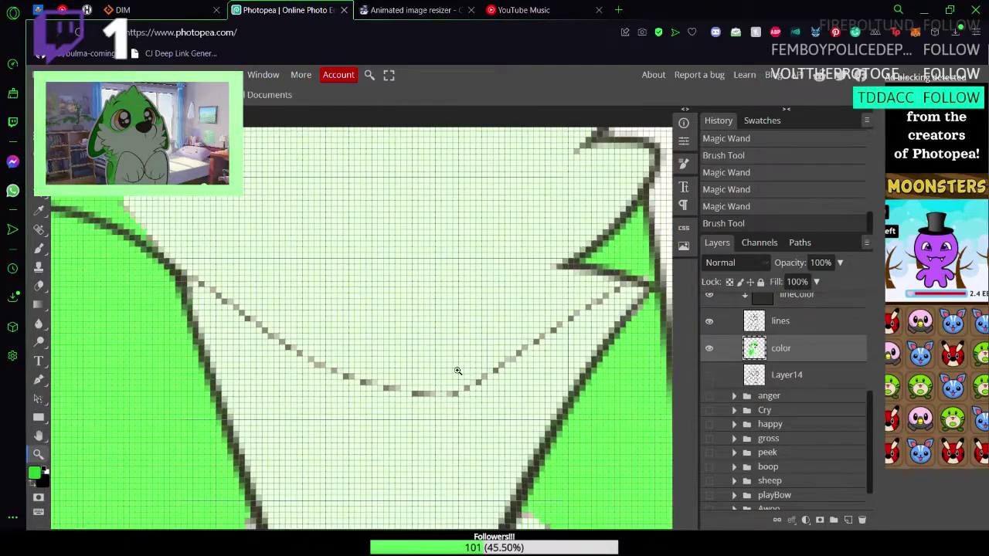
{"action": "scroll", "coordinate": [456, 371], "scroll_direction": "up", "scroll_amount": 2}
{"action": "left_click_drag", "start_coordinate": [445, 372], "coordinate": [435, 375]}
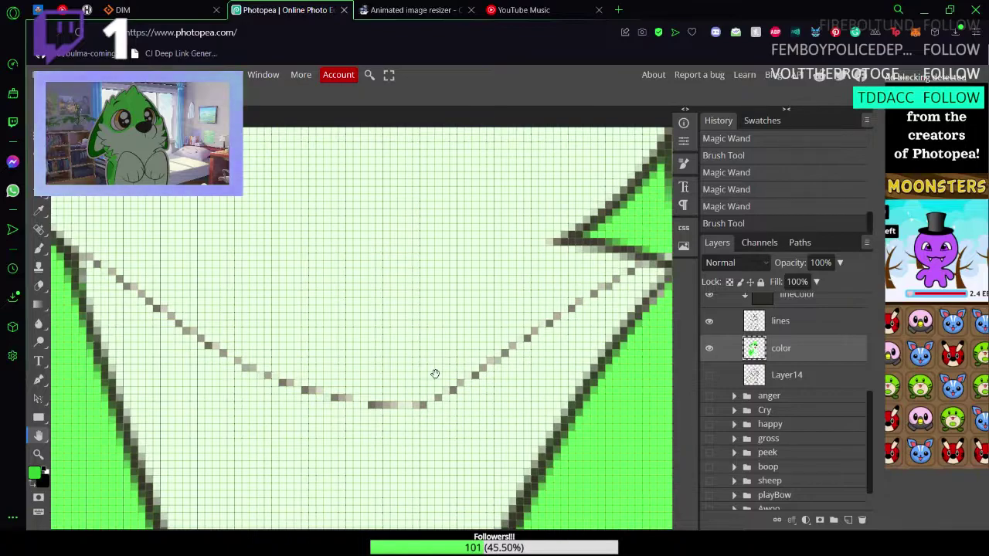
{"action": "key", "text": "b"}
{"action": "left_click_drag", "start_coordinate": [114, 240], "coordinate": [118, 294]}
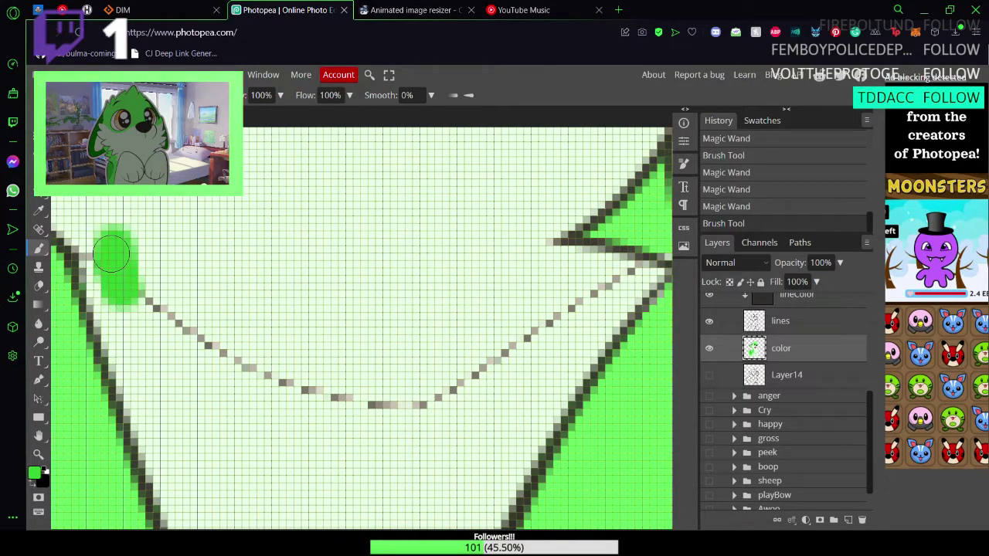
{"action": "key", "text": "ctrl+z"}
Step: Sample the pale green chest fur and paint over the dashed curved outline across the upper chest
{"action": "key", "text": "i"}
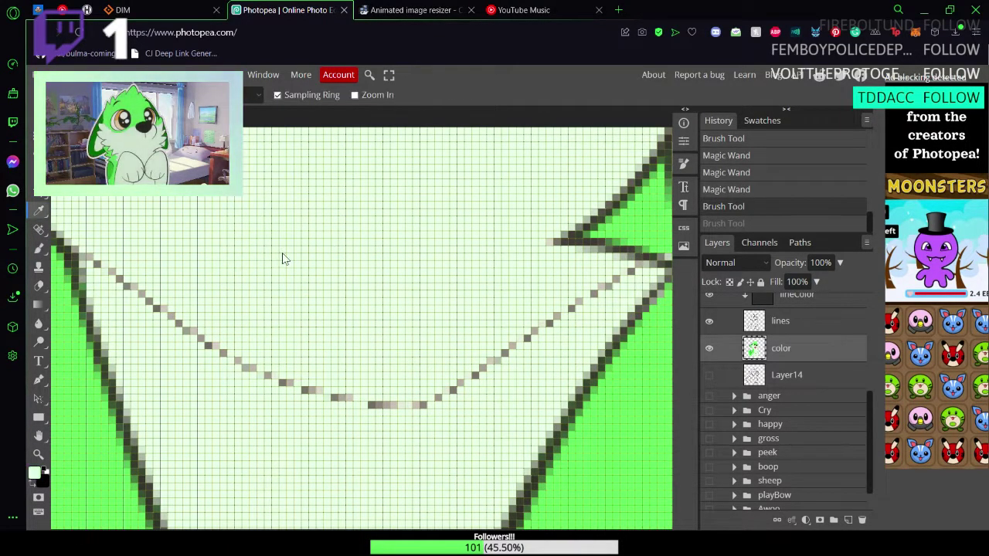
{"action": "left_click", "coordinate": [283, 259]}
{"action": "key", "text": "b"}
{"action": "left_click_drag", "start_coordinate": [132, 260], "coordinate": [107, 255]}
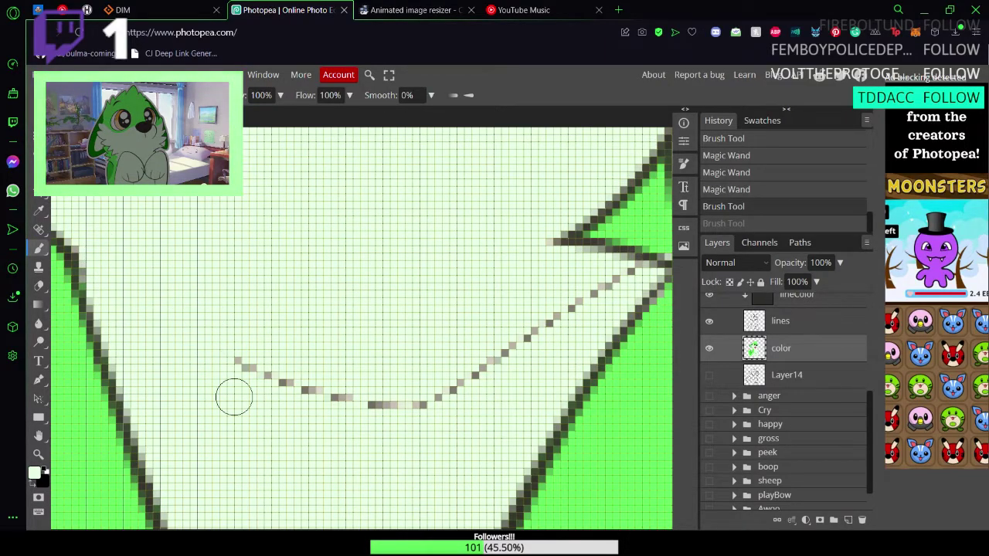
{"action": "mouse_move", "coordinate": [278, 390]}
{"action": "left_mouse_down"}
{"action": "mouse_move", "coordinate": [257, 354]}
{"action": "mouse_move", "coordinate": [331, 359]}
{"action": "mouse_move", "coordinate": [368, 425]}
{"action": "mouse_move", "coordinate": [392, 425]}
{"action": "mouse_move", "coordinate": [428, 369]}
{"action": "mouse_move", "coordinate": [480, 357]}
{"action": "mouse_move", "coordinate": [471, 418]}
{"action": "mouse_move", "coordinate": [554, 324]}
{"action": "left_mouse_up"}
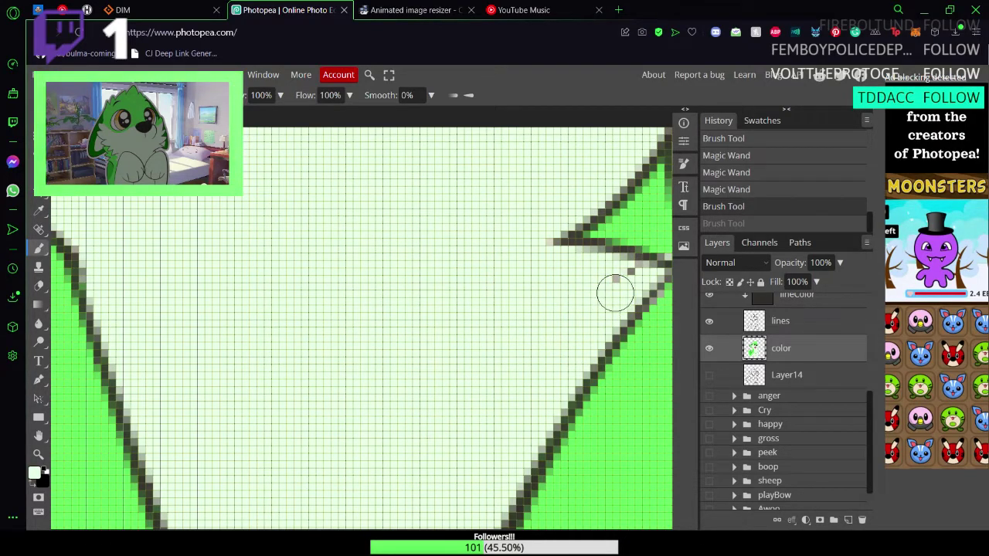
{"action": "left_click_drag", "start_coordinate": [615, 302], "coordinate": [510, 341]}
Step: Paint over the short curved outline between the front legs with the pale green
{"action": "key", "text": "space"}
{"action": "left_click_drag", "start_coordinate": [419, 415], "coordinate": [400, 185]}
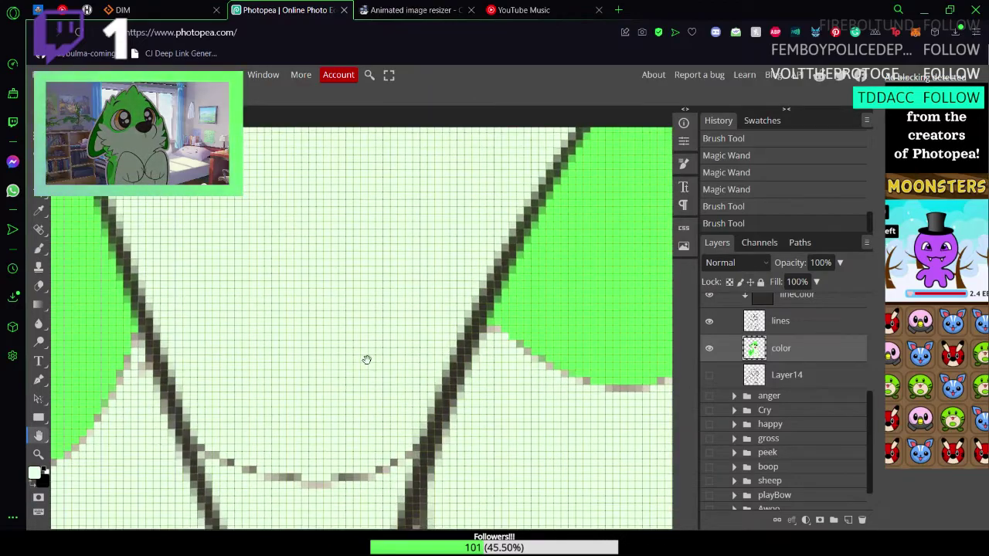
{"action": "left_click_drag", "start_coordinate": [367, 480], "coordinate": [364, 349]}
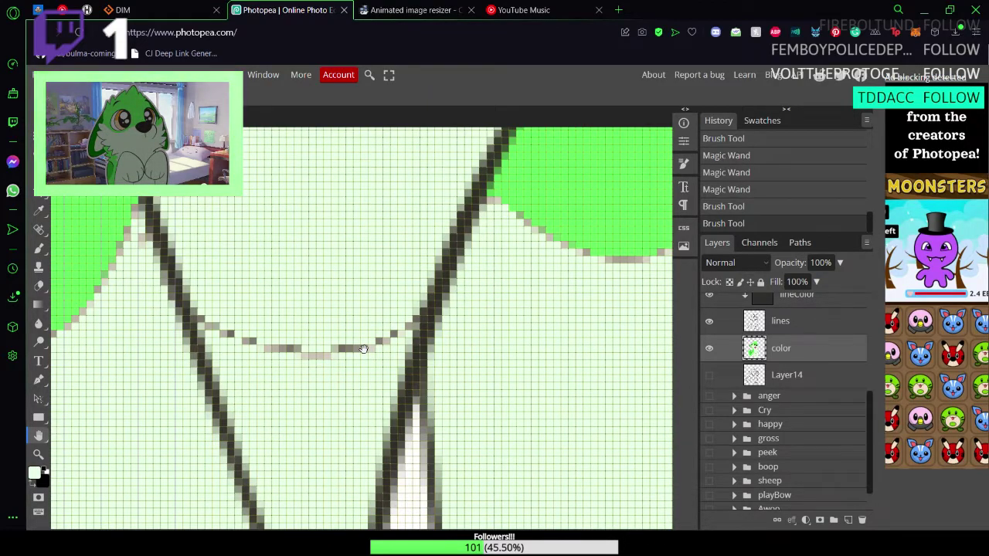
{"action": "key", "text": "b"}
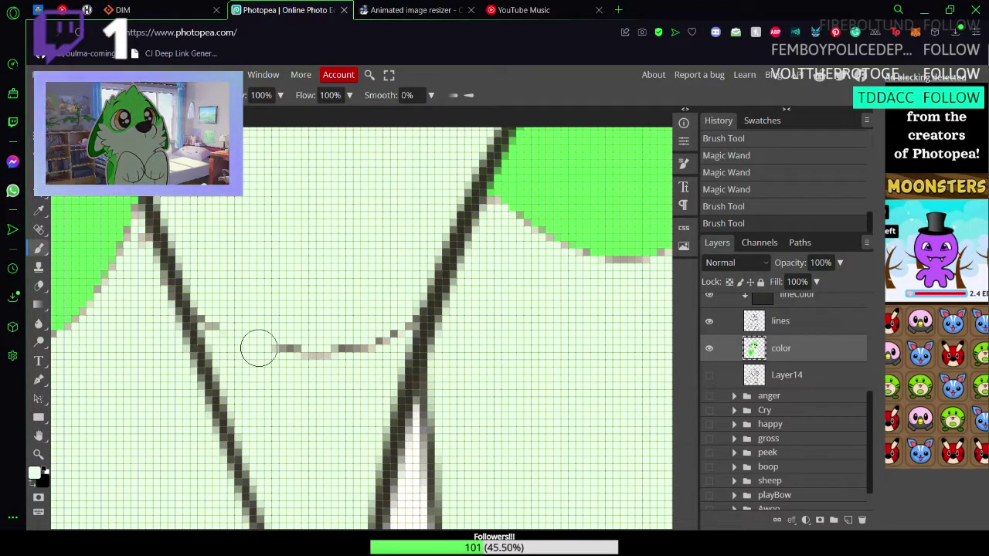
{"action": "left_click_drag", "start_coordinate": [258, 347], "coordinate": [223, 310]}
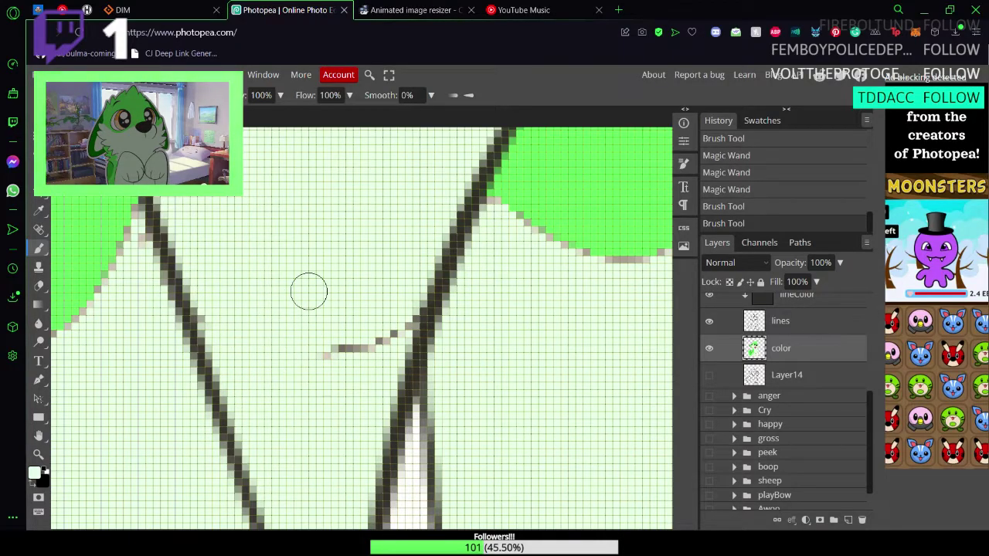
{"action": "left_click_drag", "start_coordinate": [324, 352], "coordinate": [357, 368]}
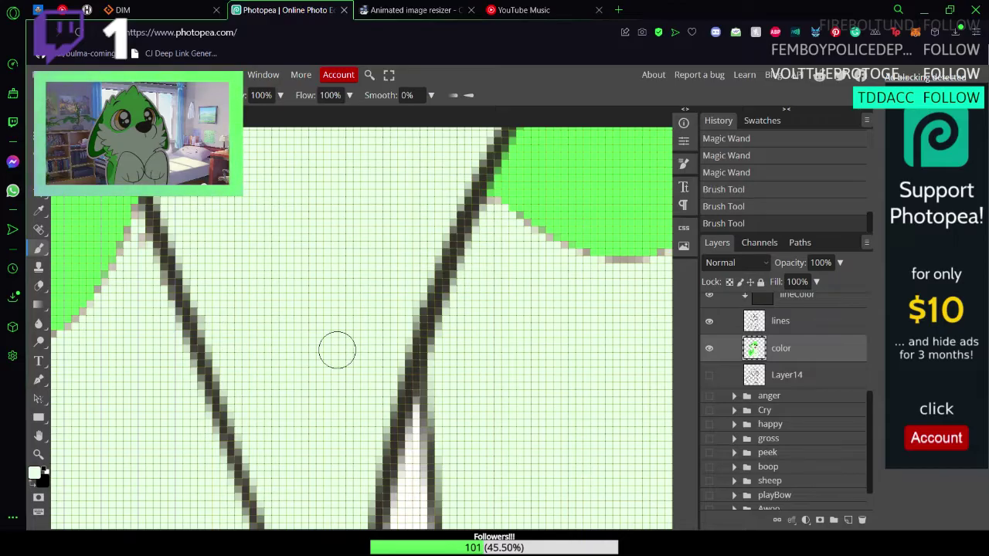
Step: Inspect the head for leftover outline pixels around the forehead, eyes and nose
{"action": "key", "text": "z"}
{"action": "left_click_drag", "start_coordinate": [350, 357], "coordinate": [302, 356]}
{"action": "scroll", "coordinate": [302, 355], "scroll_direction": "down", "scroll_amount": 3}
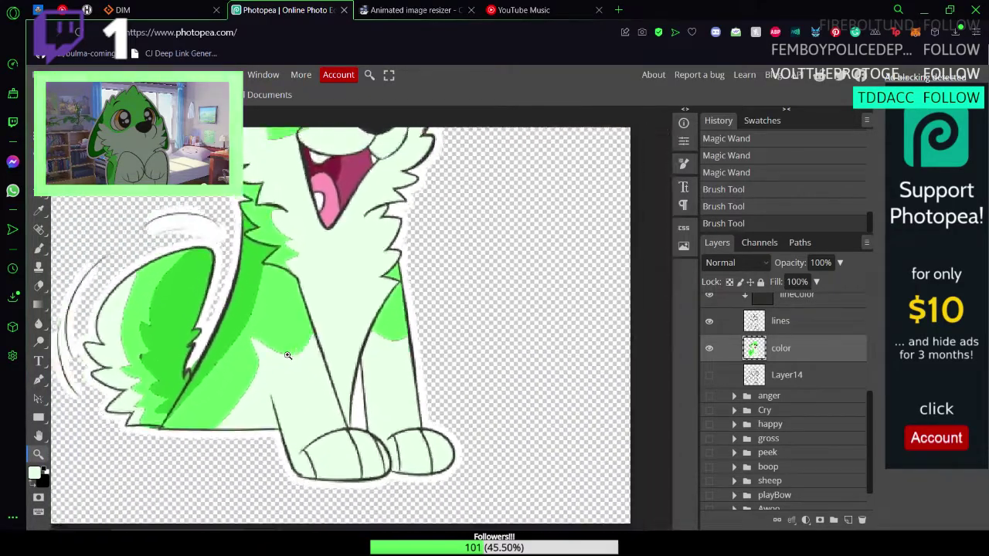
{"action": "key", "text": "h"}
{"action": "left_click_drag", "start_coordinate": [308, 168], "coordinate": [306, 392]}
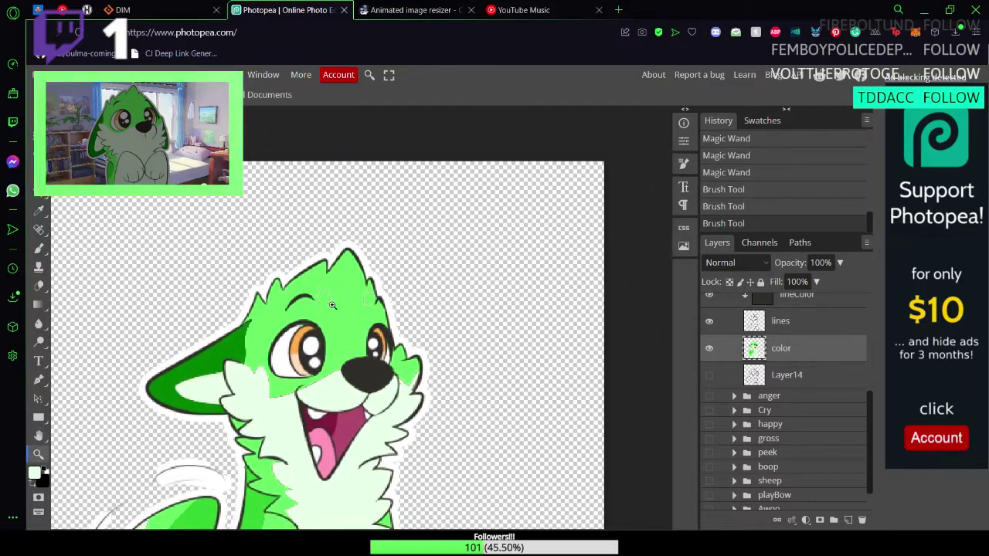
{"action": "scroll", "coordinate": [332, 305], "scroll_direction": "up", "scroll_amount": 6}
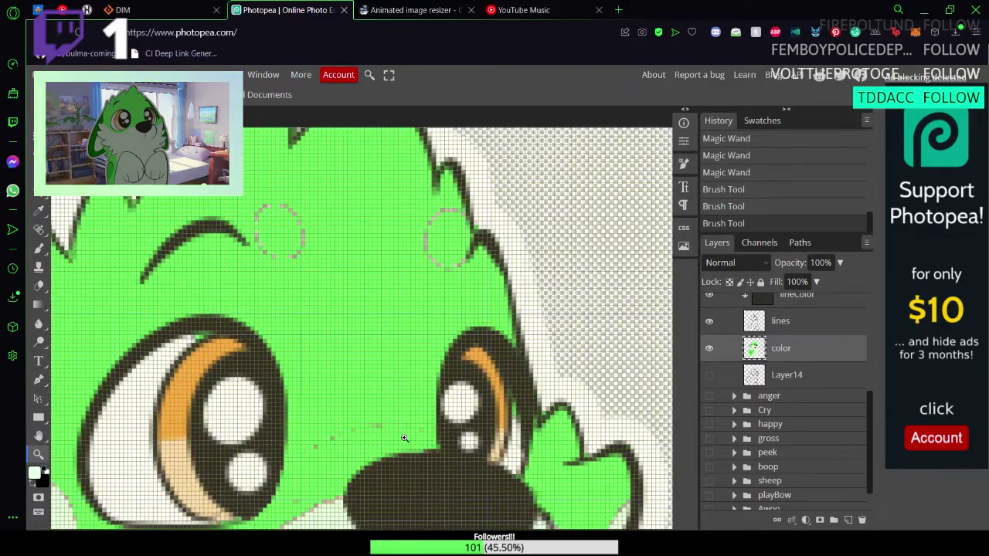
{"action": "scroll", "coordinate": [404, 438], "scroll_direction": "down", "scroll_amount": 3}
{"action": "scroll", "coordinate": [384, 470], "scroll_direction": "up", "scroll_amount": 5}
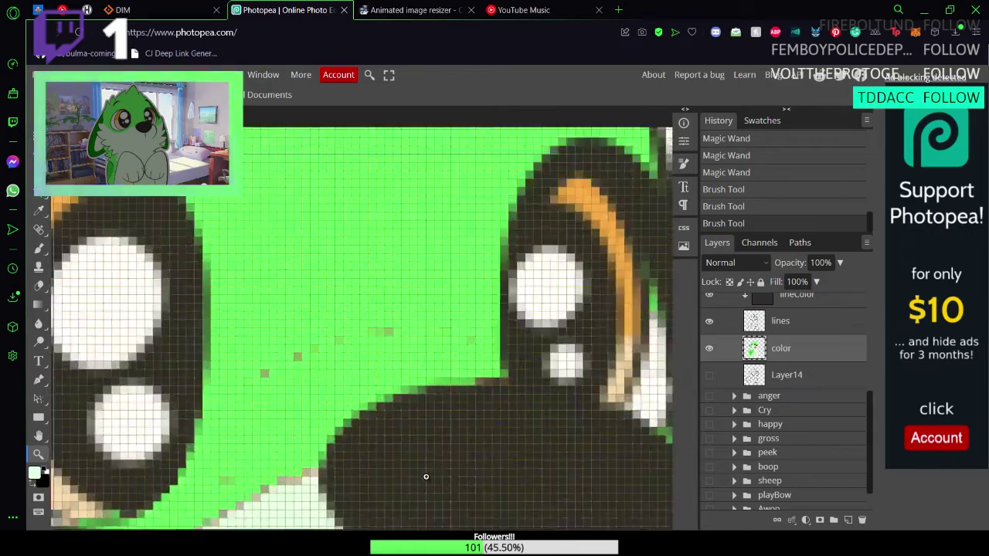
{"action": "key", "text": "b"}
{"action": "left_click_drag", "start_coordinate": [274, 398], "coordinate": [273, 358]}
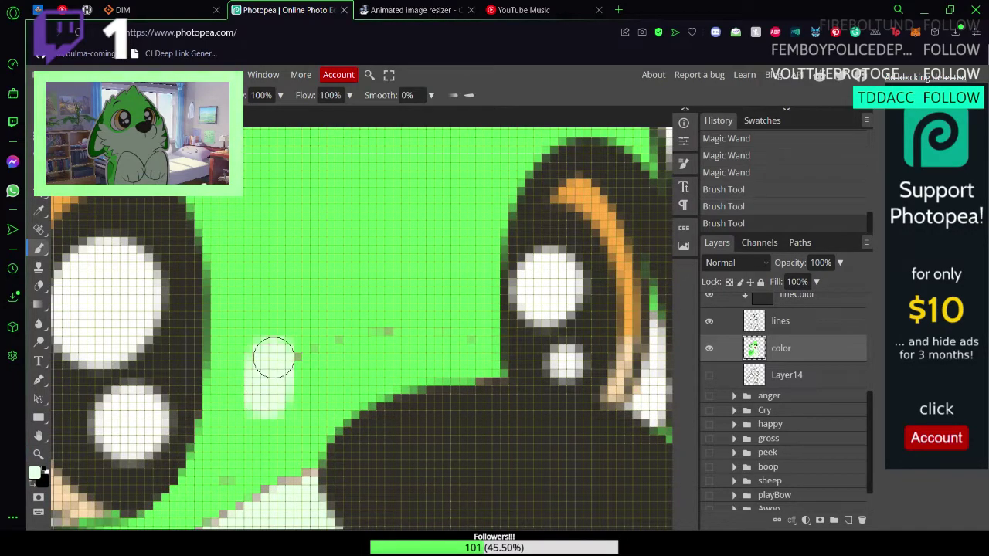
{"action": "key", "text": "ctrl+z"}
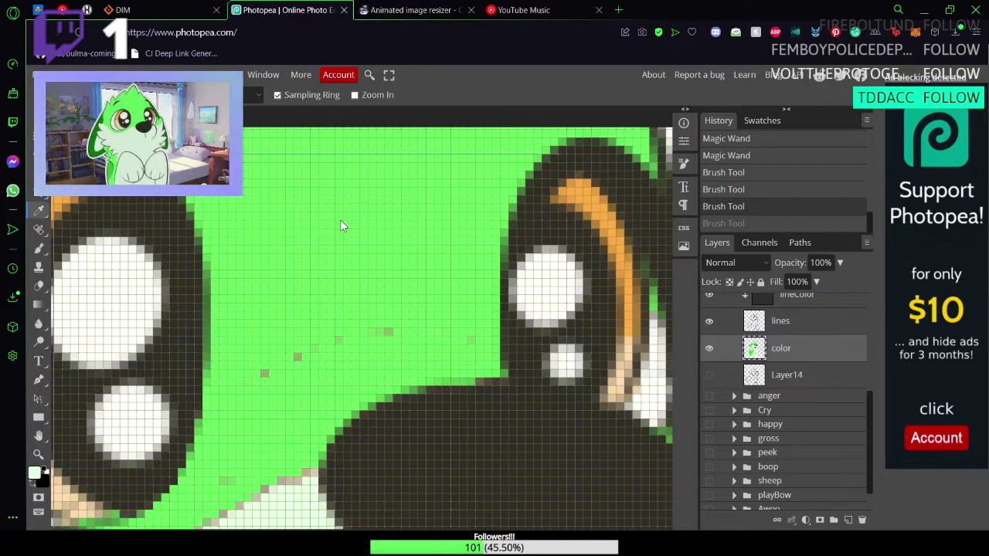
Step: Sample the light green face fur and paint over the stray specks above the nose and the two oval outlines on the forehead
{"action": "left_click", "coordinate": [340, 220], "text": "alt"}
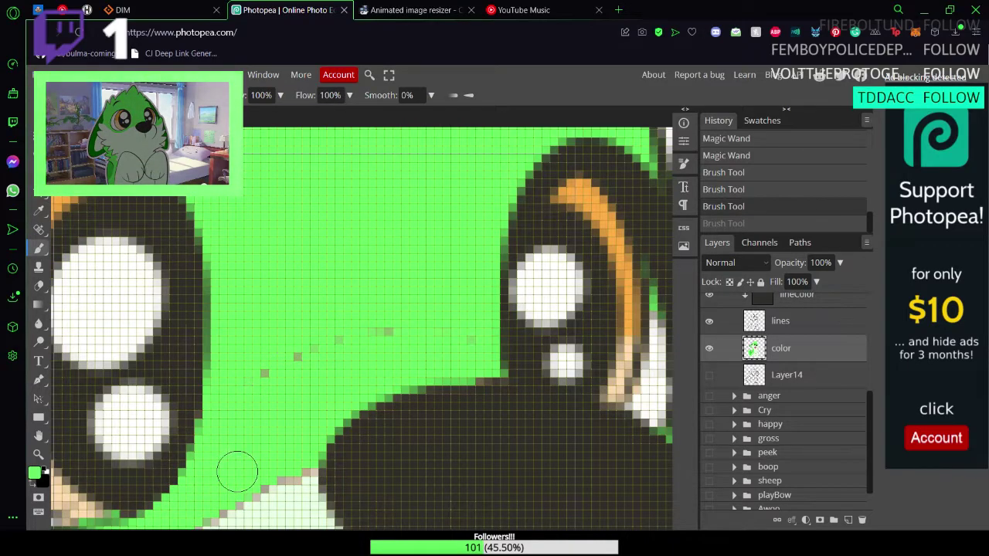
{"action": "left_click", "coordinate": [264, 368]}
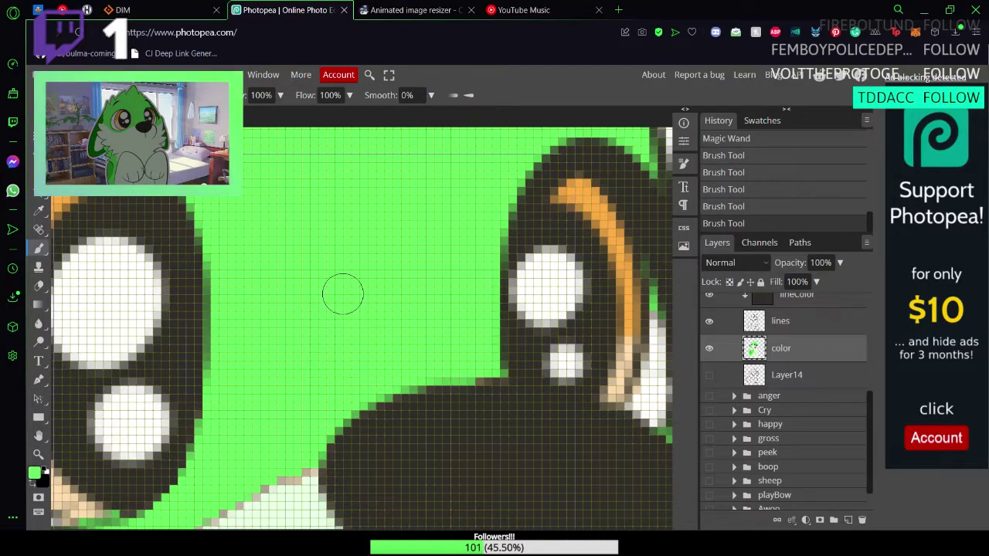
{"action": "key", "text": "space"}
{"action": "left_click_drag", "start_coordinate": [343, 203], "coordinate": [360, 451]}
{"action": "left_click_drag", "start_coordinate": [363, 267], "coordinate": [388, 423]}
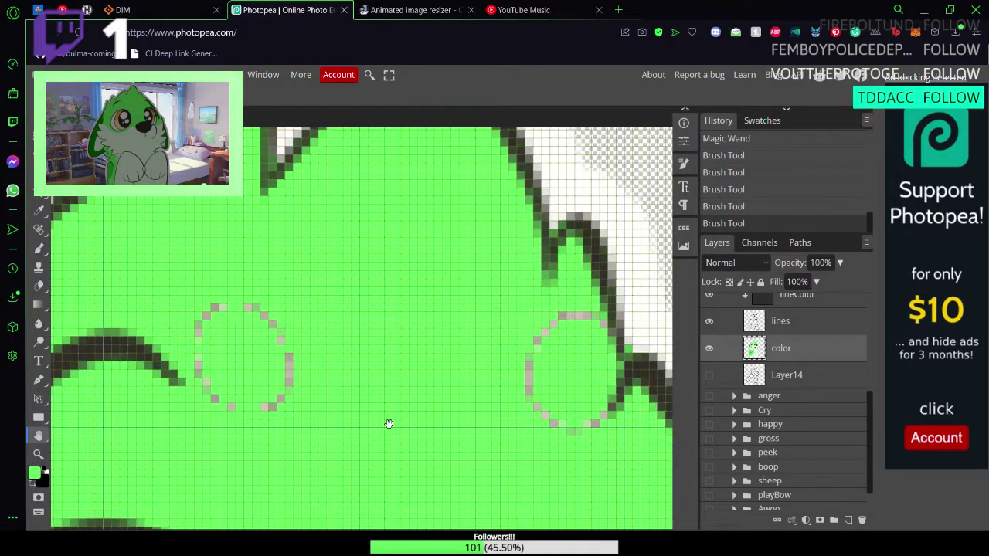
{"action": "mouse_move", "coordinate": [239, 302]}
{"action": "left_mouse_down"}
{"action": "mouse_move", "coordinate": [298, 372]}
{"action": "mouse_move", "coordinate": [276, 422]}
{"action": "mouse_move", "coordinate": [233, 324]}
{"action": "mouse_move", "coordinate": [221, 374]}
{"action": "mouse_move", "coordinate": [205, 301]}
{"action": "mouse_move", "coordinate": [213, 363]}
{"action": "left_mouse_up"}
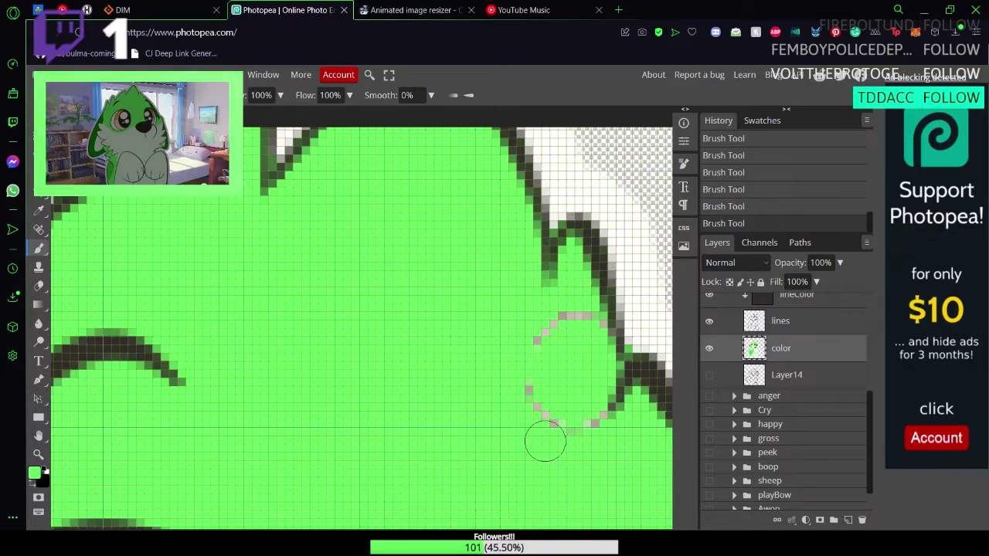
{"action": "left_click_drag", "start_coordinate": [545, 441], "coordinate": [575, 444]}
{"action": "mouse_move", "coordinate": [566, 349]}
{"action": "left_mouse_down"}
{"action": "mouse_move", "coordinate": [591, 352]}
{"action": "mouse_move", "coordinate": [584, 337]}
{"action": "mouse_move", "coordinate": [613, 439]}
{"action": "mouse_move", "coordinate": [576, 389]}
{"action": "mouse_move", "coordinate": [544, 370]}
{"action": "left_mouse_up"}
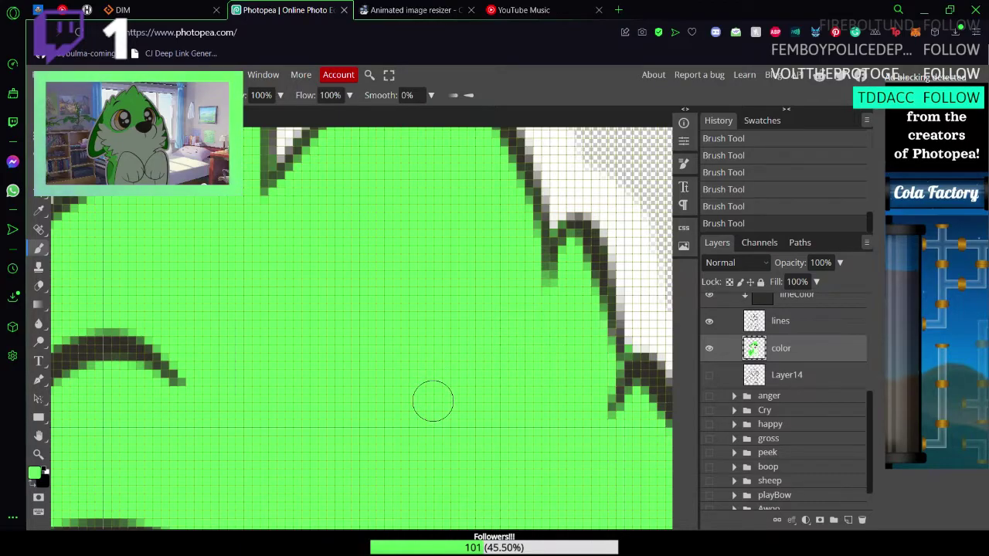
{"action": "key", "text": "z"}
{"action": "scroll", "coordinate": [360, 416], "scroll_direction": "down", "scroll_amount": 5}
{"action": "scroll", "coordinate": [414, 465], "scroll_direction": "up", "scroll_amount": 5}
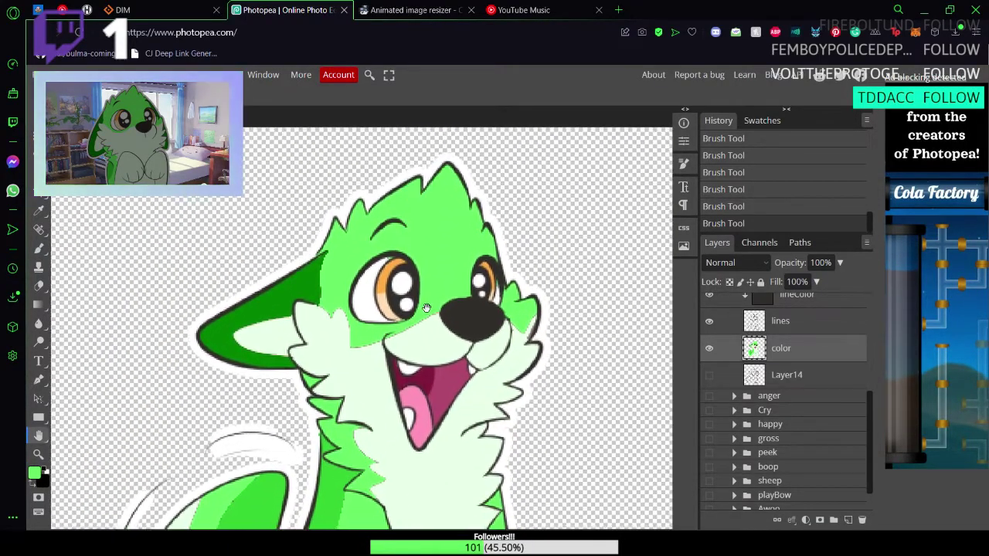
Step: Look over the wolf's head, chest and legs, and save the document
{"action": "left_click_drag", "start_coordinate": [427, 308], "coordinate": [449, 316]}
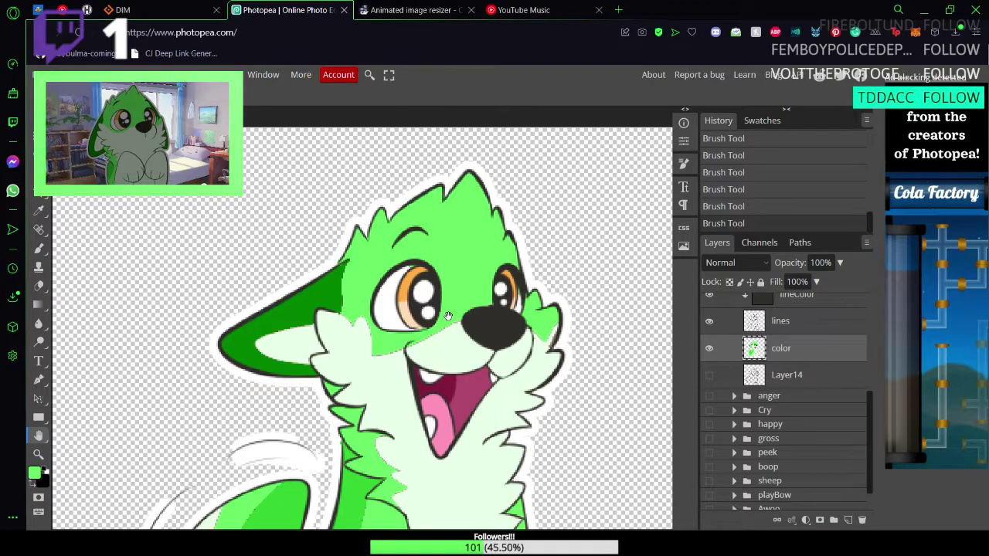
{"action": "scroll", "coordinate": [448, 317], "scroll_direction": "down", "scroll_amount": 5}
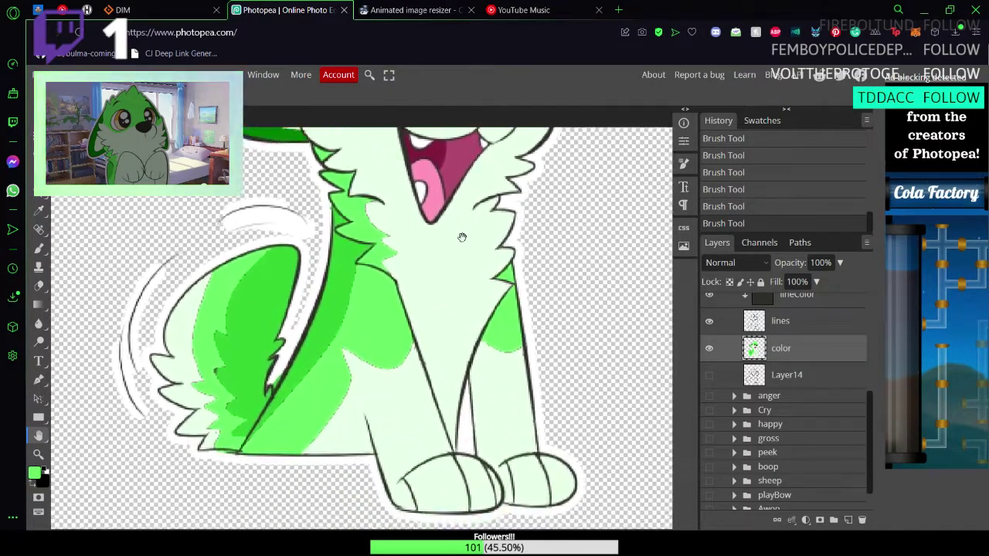
{"action": "left_click_drag", "start_coordinate": [462, 237], "coordinate": [523, 263]}
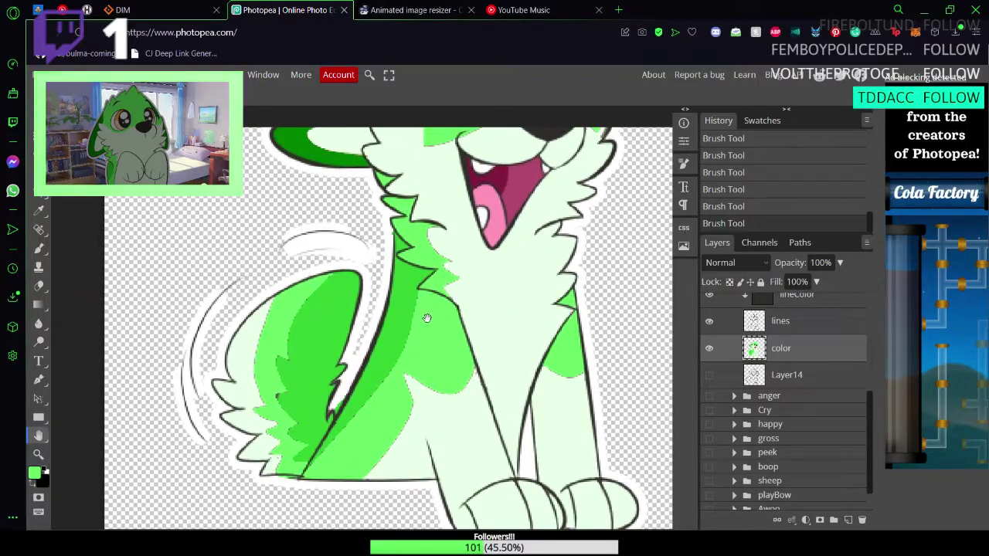
{"action": "left_click_drag", "start_coordinate": [445, 265], "coordinate": [486, 380]}
{"action": "key", "text": "ctrl+s"}
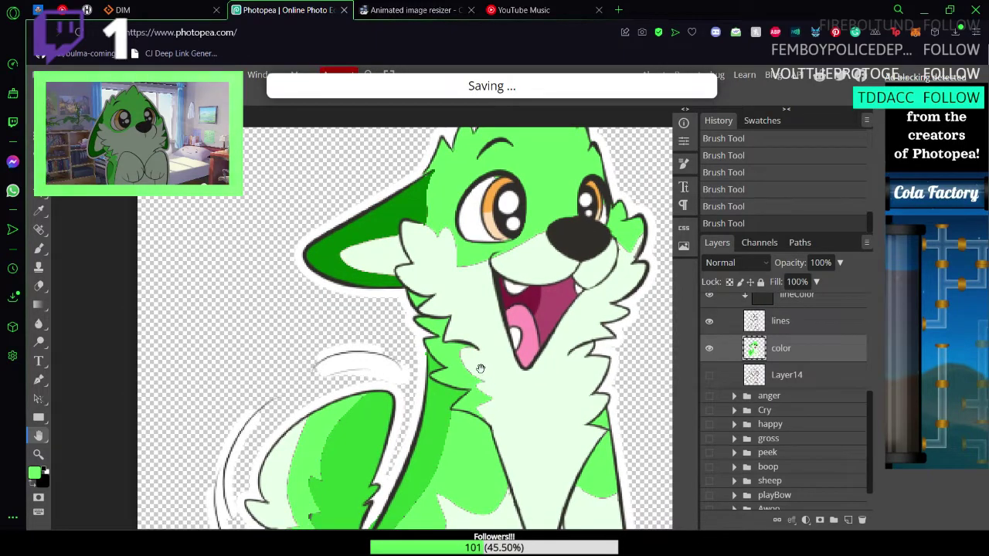
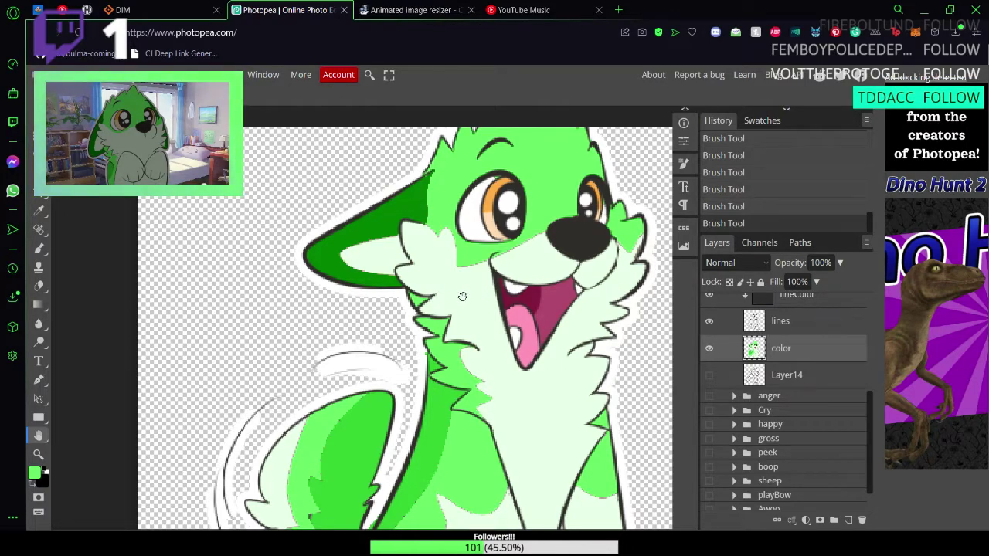
Step: Sample the tail's light green with the Brush and paint over the grey outline pixels along the upper edge of its pale fur
{"action": "scroll", "coordinate": [544, 454], "scroll_direction": "down", "scroll_amount": 5}
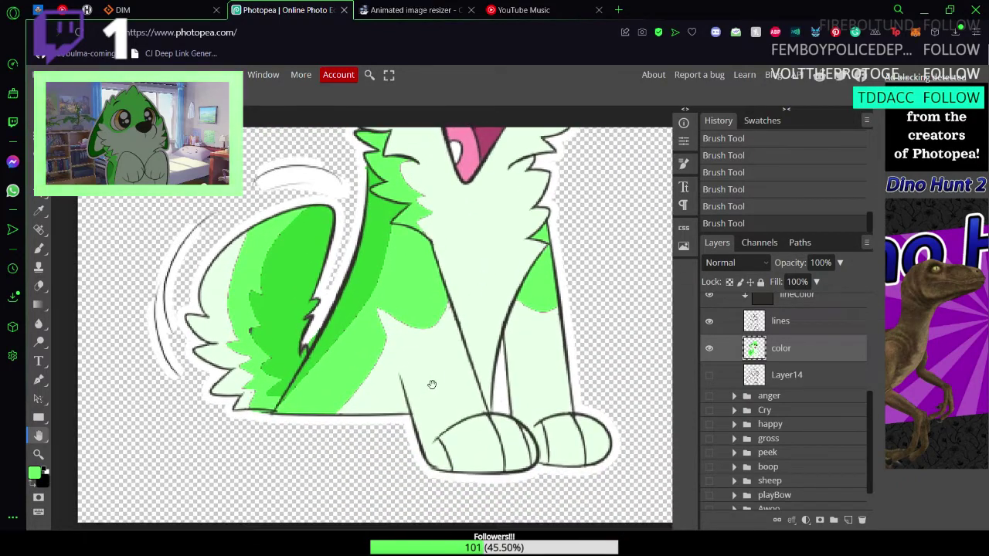
{"action": "scroll", "coordinate": [411, 389], "scroll_direction": "up", "scroll_amount": 3}
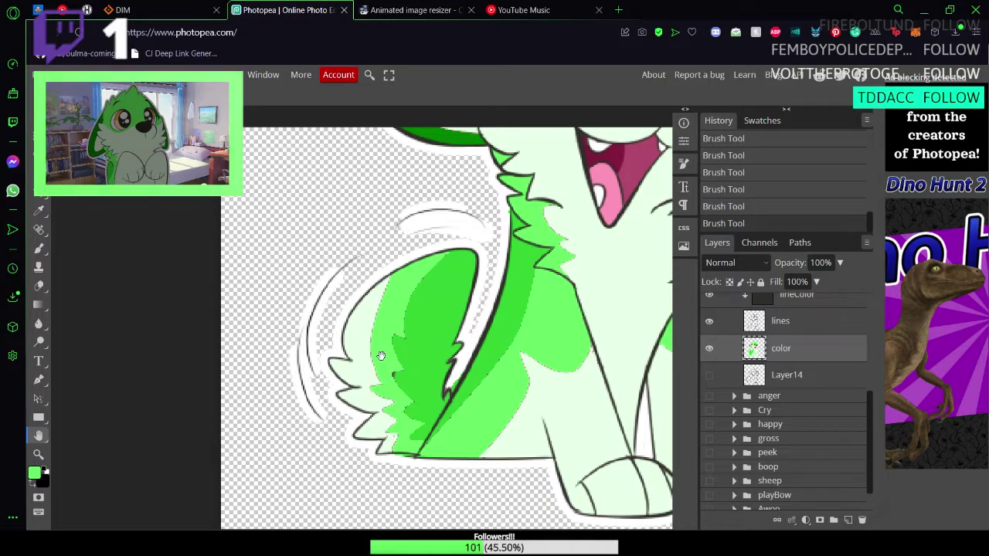
{"action": "scroll", "coordinate": [384, 313], "scroll_direction": "up", "scroll_amount": 8}
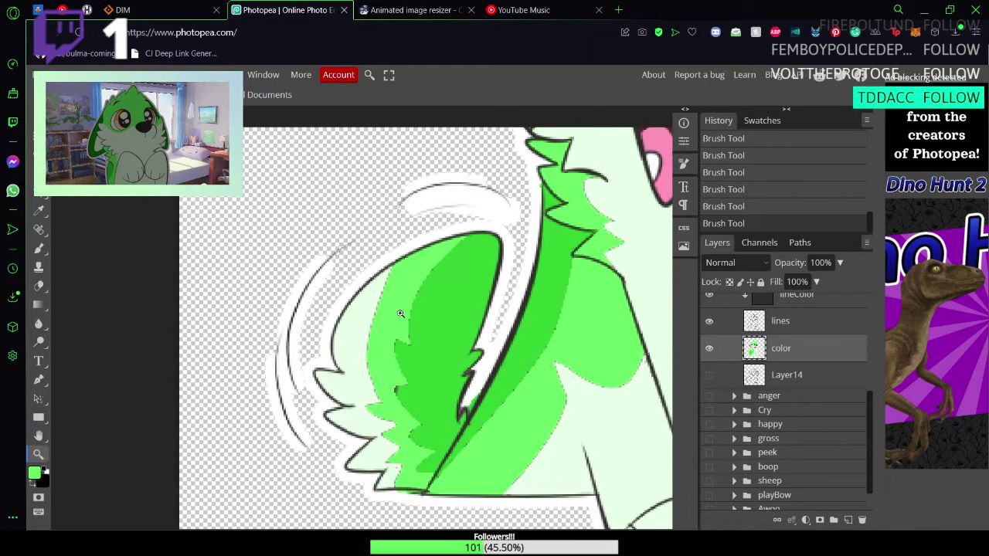
{"action": "scroll", "coordinate": [444, 313], "scroll_direction": "up", "scroll_amount": 1}
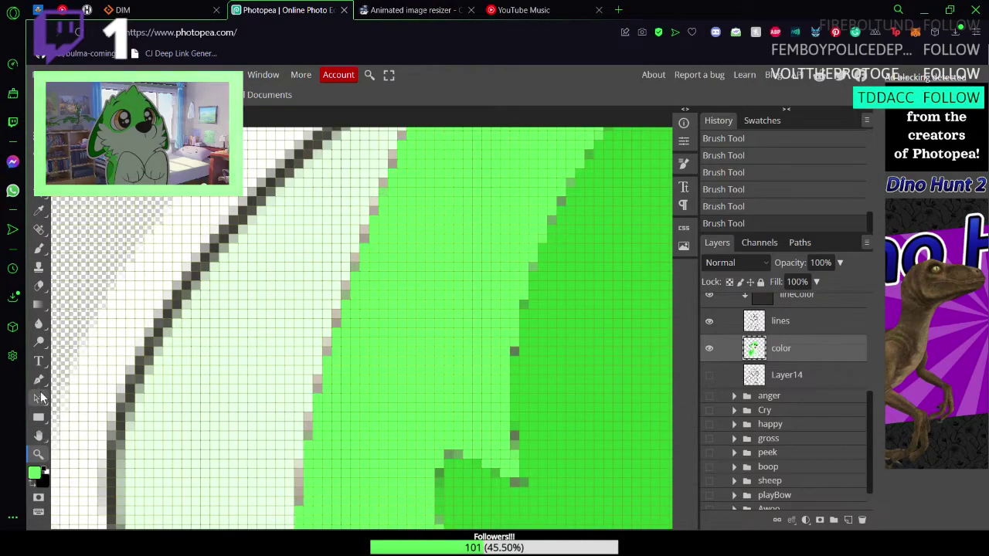
{"action": "left_click", "coordinate": [39, 248]}
{"action": "left_click", "coordinate": [74, 96]}
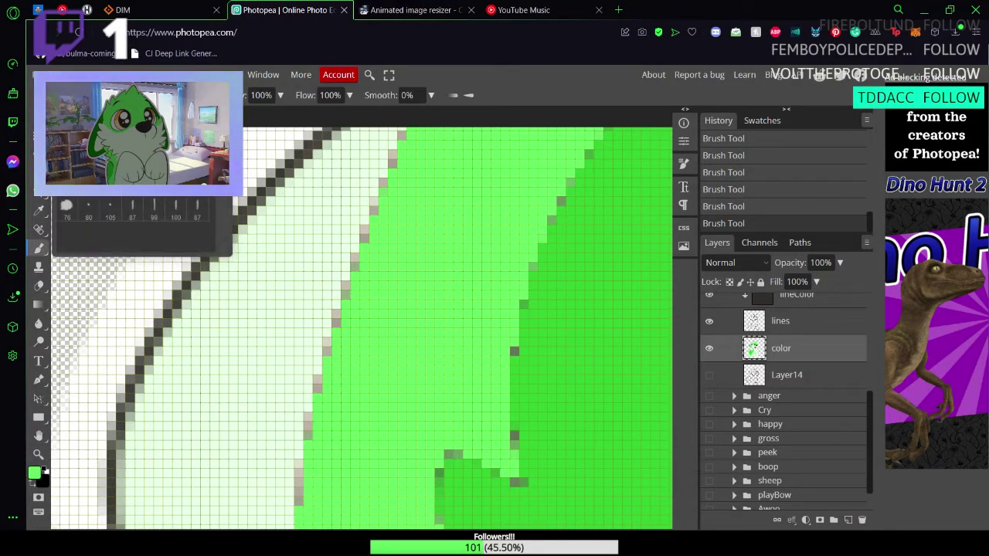
{"action": "key", "text": "Escape"}
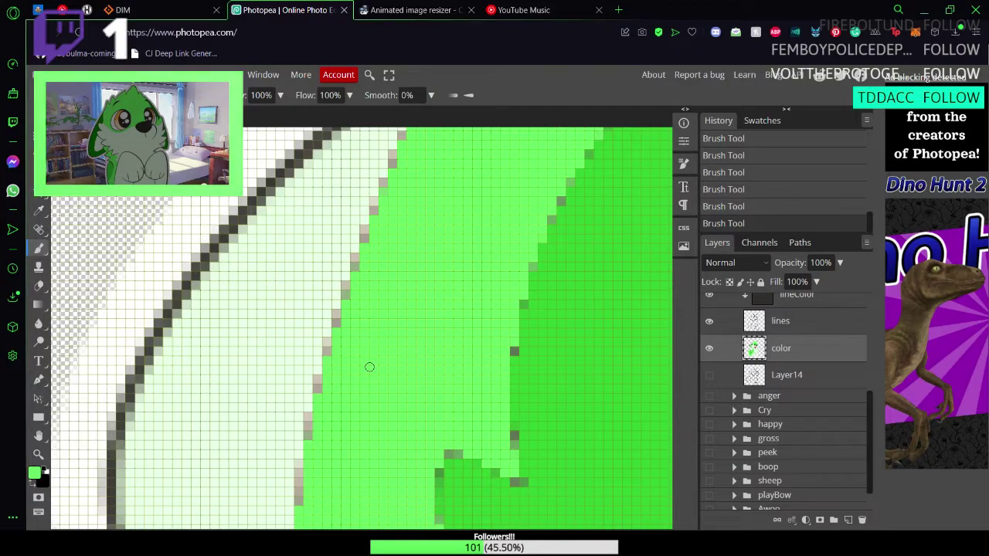
{"action": "left_click", "coordinate": [383, 329], "text": "alt"}
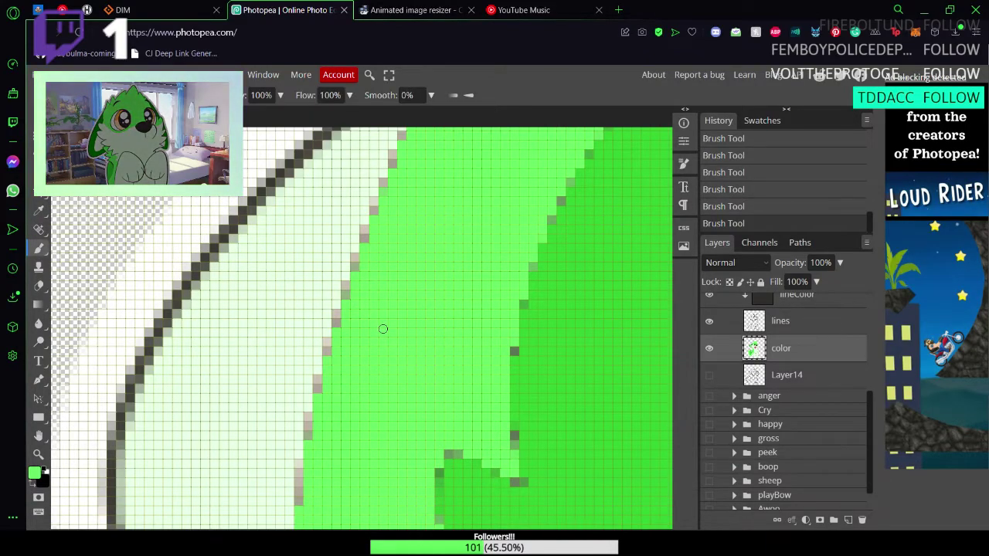
{"action": "scroll", "coordinate": [390, 316], "scroll_direction": "up", "scroll_amount": 2}
{"action": "scroll", "coordinate": [414, 278], "scroll_direction": "down", "scroll_amount": 1}
{"action": "key", "text": "z"}
{"action": "mouse_move", "coordinate": [428, 201]}
{"action": "left_mouse_down"}
{"action": "mouse_move", "coordinate": [469, 191]}
{"action": "mouse_move", "coordinate": [448, 232]}
{"action": "mouse_move", "coordinate": [461, 242]}
{"action": "left_mouse_up"}
{"action": "scroll", "coordinate": [448, 191], "scroll_direction": "down", "scroll_amount": 3}
{"action": "key", "text": "space"}
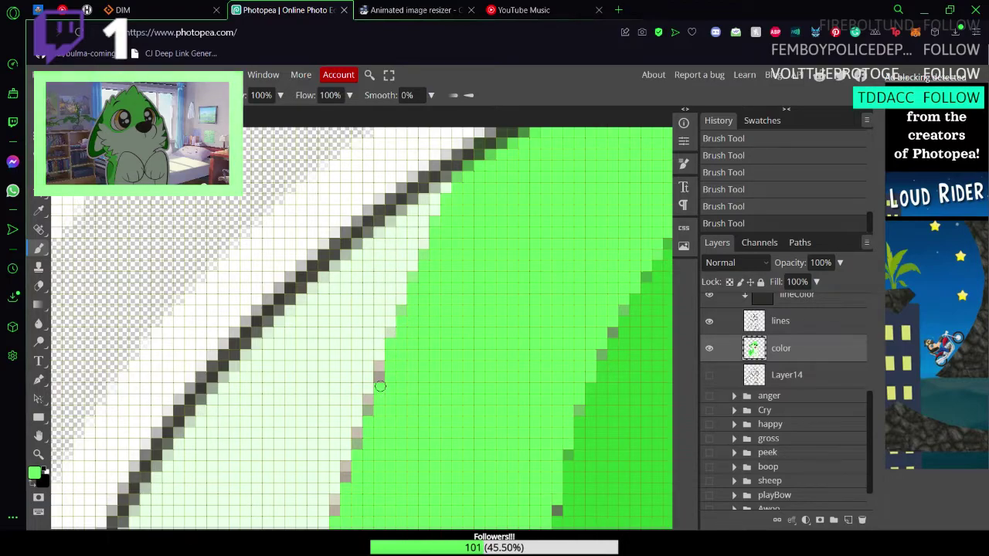
{"action": "left_click_drag", "start_coordinate": [379, 389], "coordinate": [378, 413]}
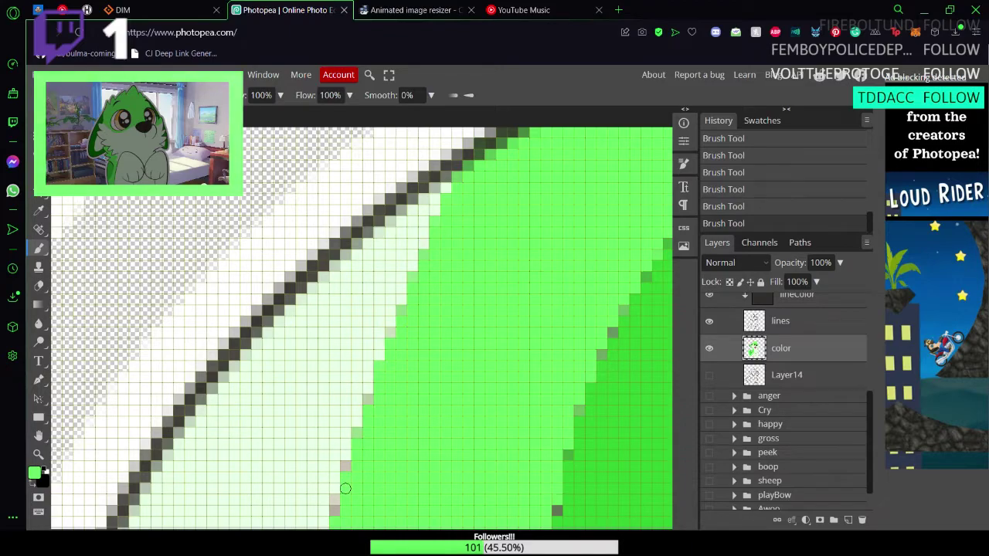
Step: Paint the grey pixels along the middle of the tail's pale fur edge light green
{"action": "scroll", "coordinate": [387, 485], "scroll_direction": "down", "scroll_amount": 3}
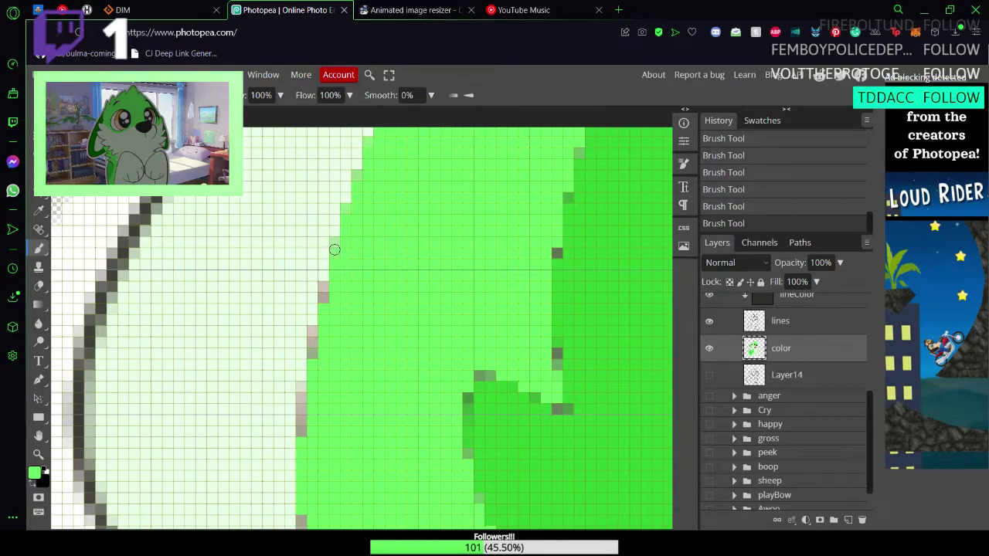
{"action": "left_click", "coordinate": [324, 296]}
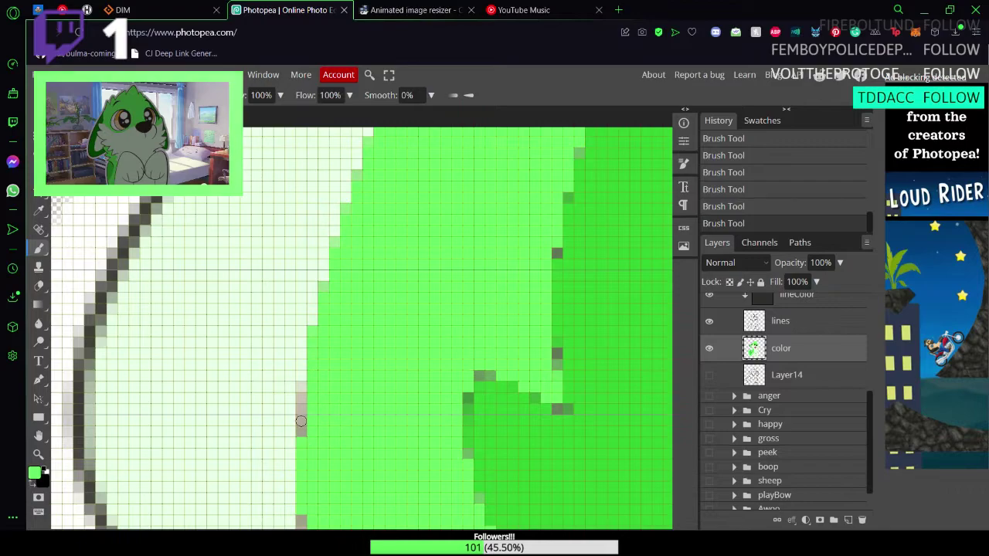
{"action": "left_click", "coordinate": [303, 403]}
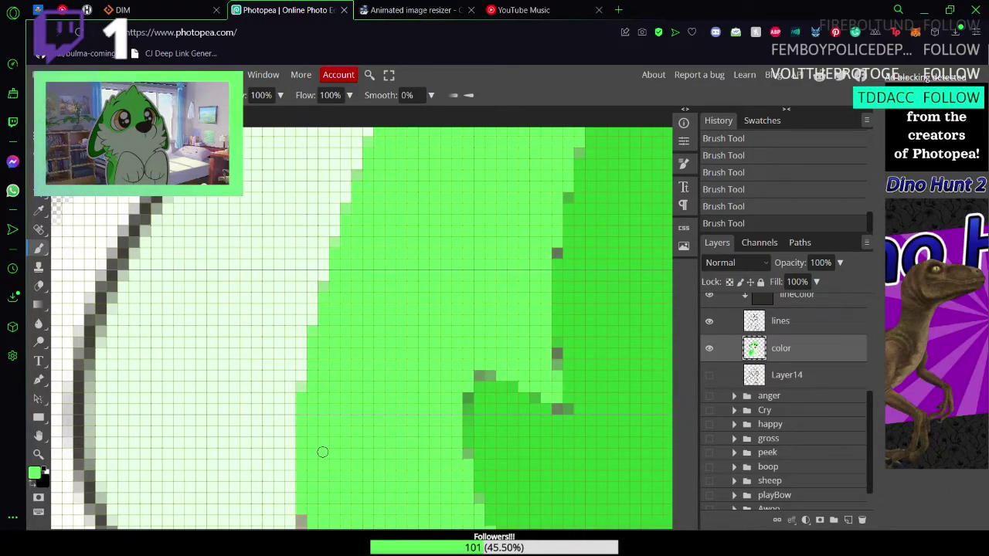
Step: Paint over the outline pixels leading down to and around the first notch of the tail's pale fur edge in light green
{"action": "scroll", "coordinate": [343, 335], "scroll_direction": "down", "scroll_amount": 2}
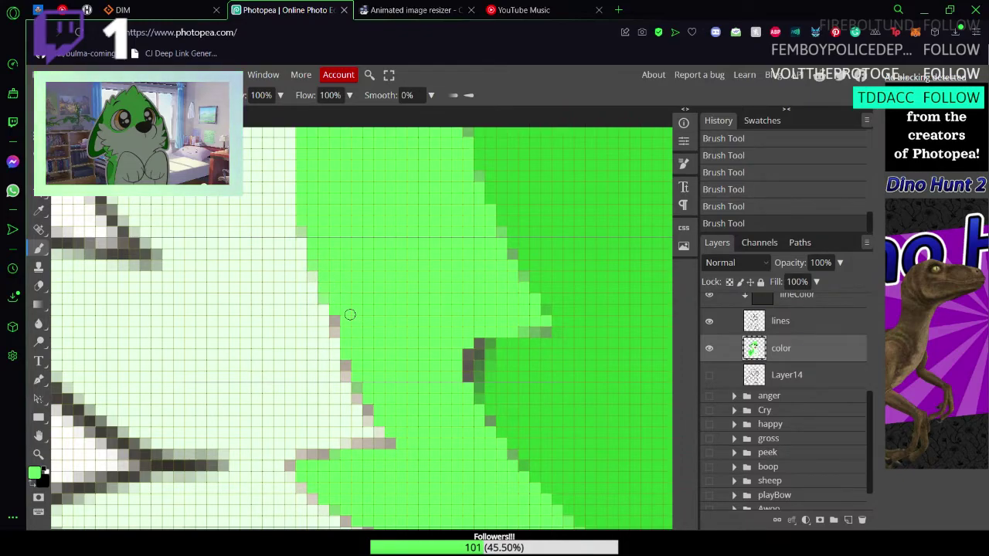
{"action": "left_click_drag", "start_coordinate": [335, 331], "coordinate": [333, 320]}
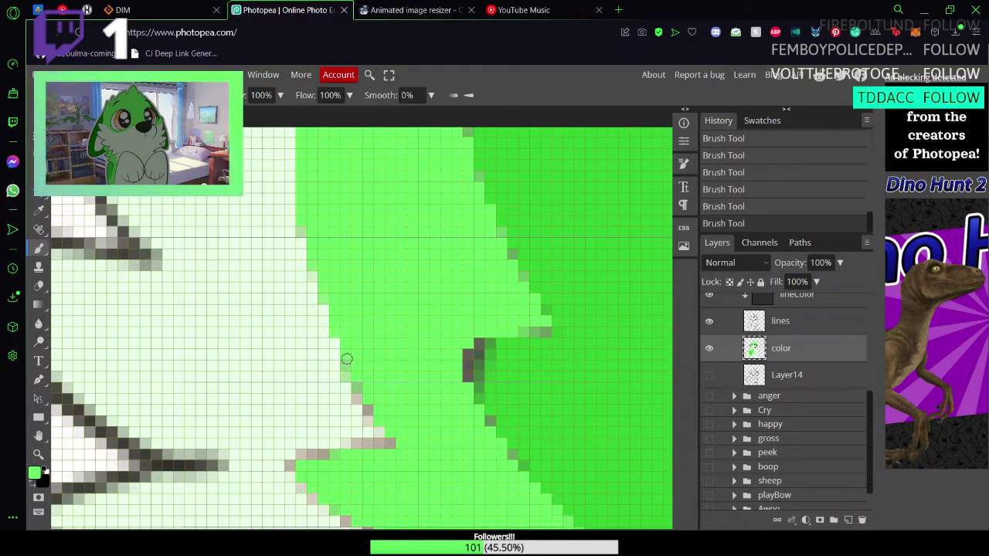
{"action": "left_click_drag", "start_coordinate": [344, 358], "coordinate": [372, 398]}
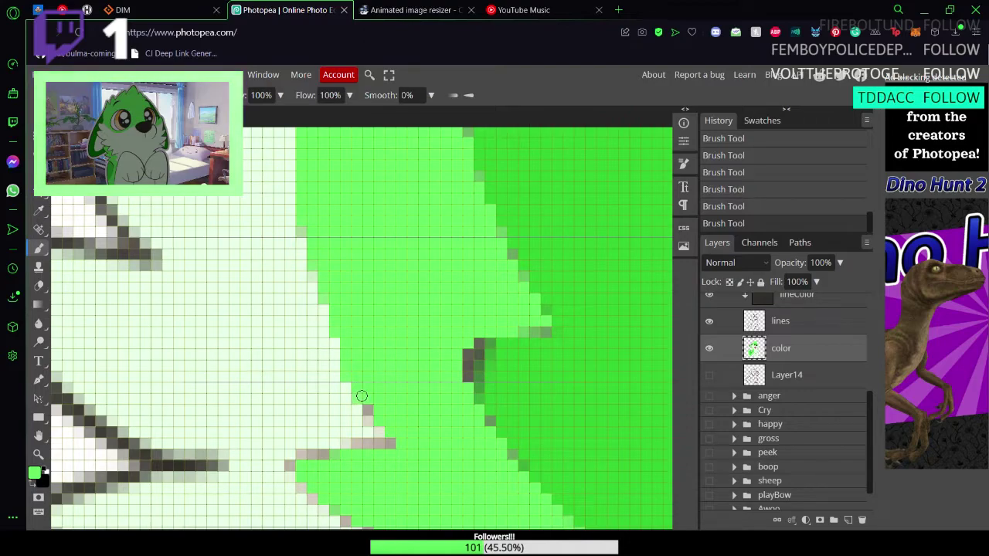
{"action": "left_click", "coordinate": [372, 410]}
{"action": "left_click", "coordinate": [393, 441]}
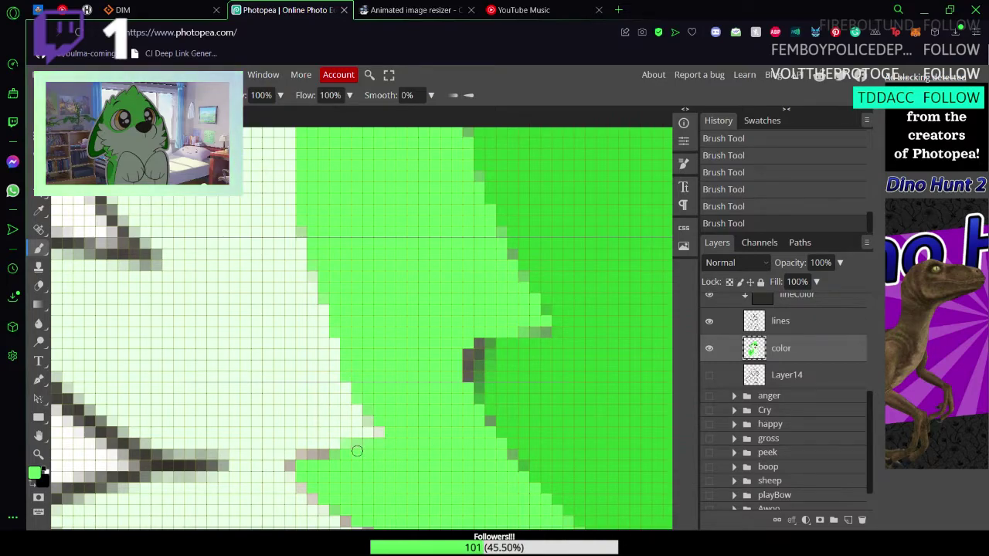
{"action": "left_click_drag", "start_coordinate": [342, 457], "coordinate": [295, 311]}
Step: Cover the outline pixels from the first light green fur point to the tip of the pale spike below it
{"action": "key", "text": "b"}
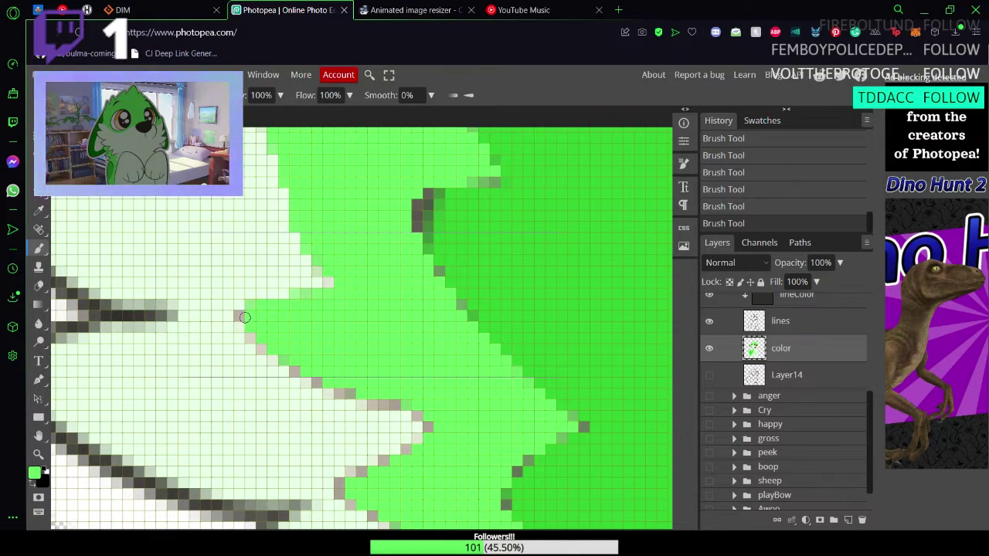
{"action": "left_click", "coordinate": [246, 317]}
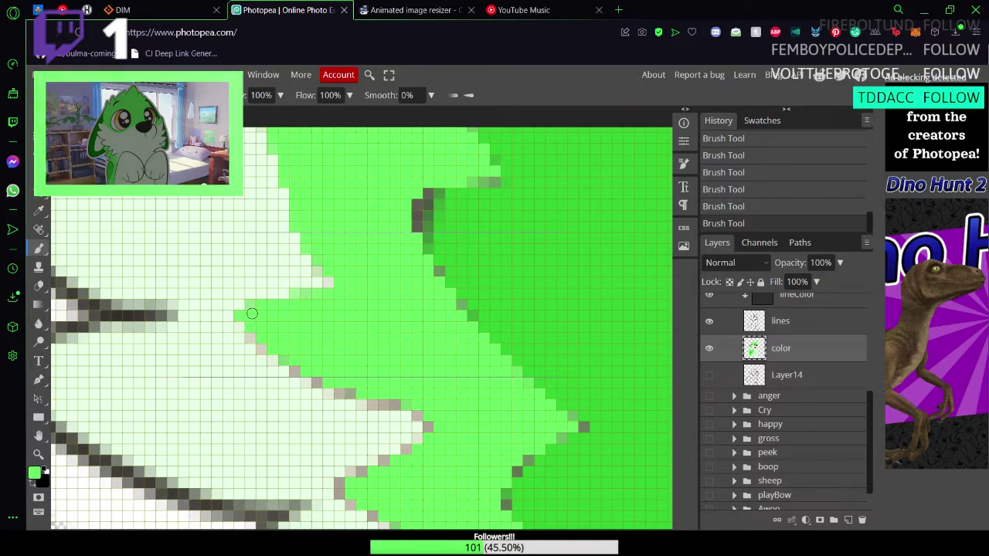
{"action": "left_click_drag", "start_coordinate": [261, 333], "coordinate": [292, 358]}
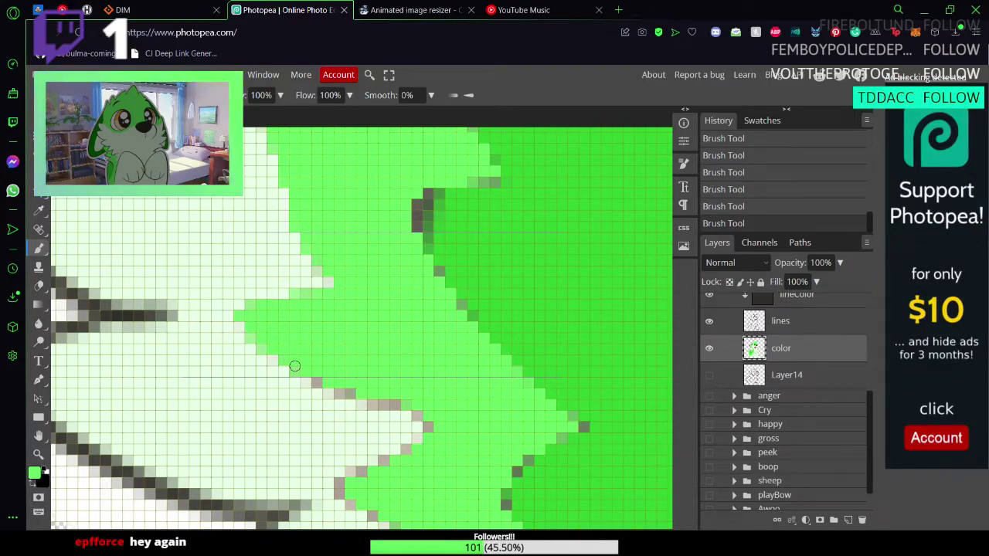
{"action": "left_click", "coordinate": [298, 368]}
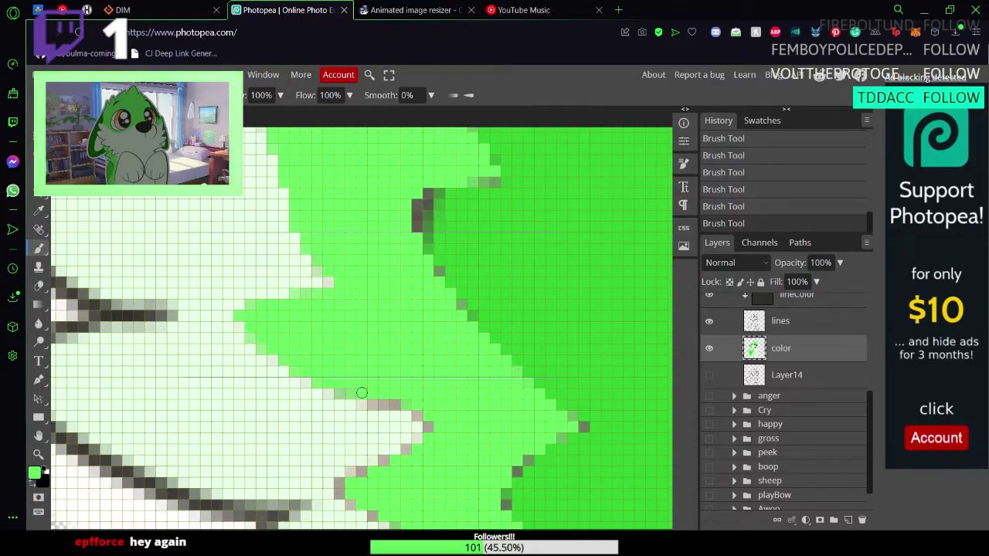
{"action": "mouse_move", "coordinate": [391, 397]}
{"action": "left_mouse_down"}
{"action": "mouse_move", "coordinate": [371, 402]}
{"action": "mouse_move", "coordinate": [394, 401]}
{"action": "left_mouse_up"}
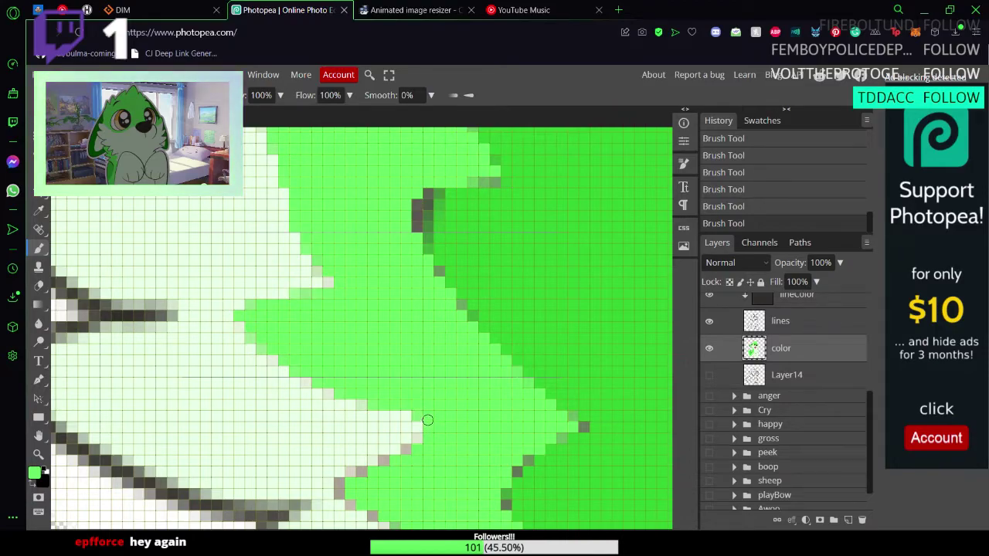
Step: Continue painting light green over the outline pixels along the lower jagged fur spikes of the tail
{"action": "scroll", "coordinate": [399, 363], "scroll_direction": "down", "scroll_amount": 3}
{"action": "scroll", "coordinate": [398, 363], "scroll_direction": "down", "scroll_amount": 2}
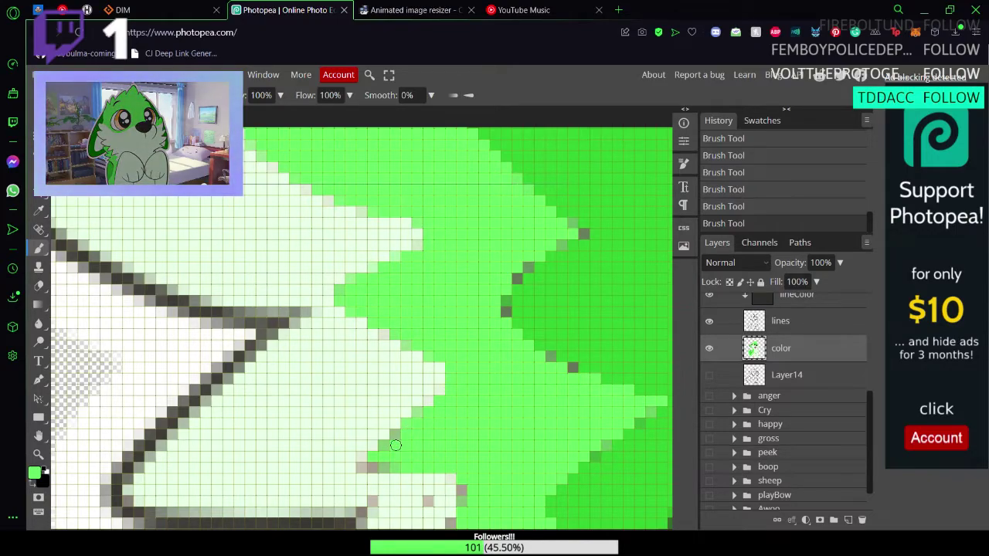
{"action": "scroll", "coordinate": [402, 421], "scroll_direction": "down", "scroll_amount": 2}
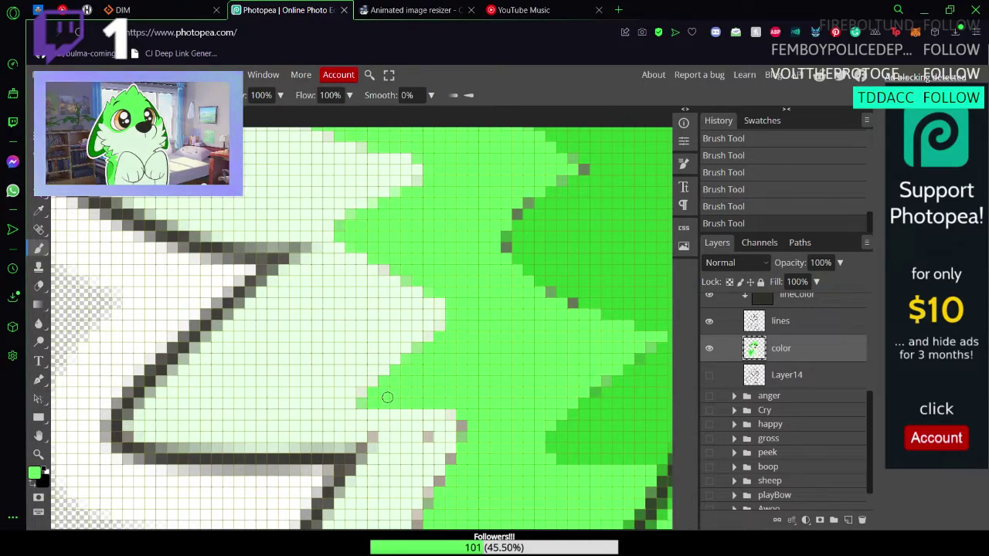
{"action": "scroll", "coordinate": [488, 404], "scroll_direction": "down", "scroll_amount": 3}
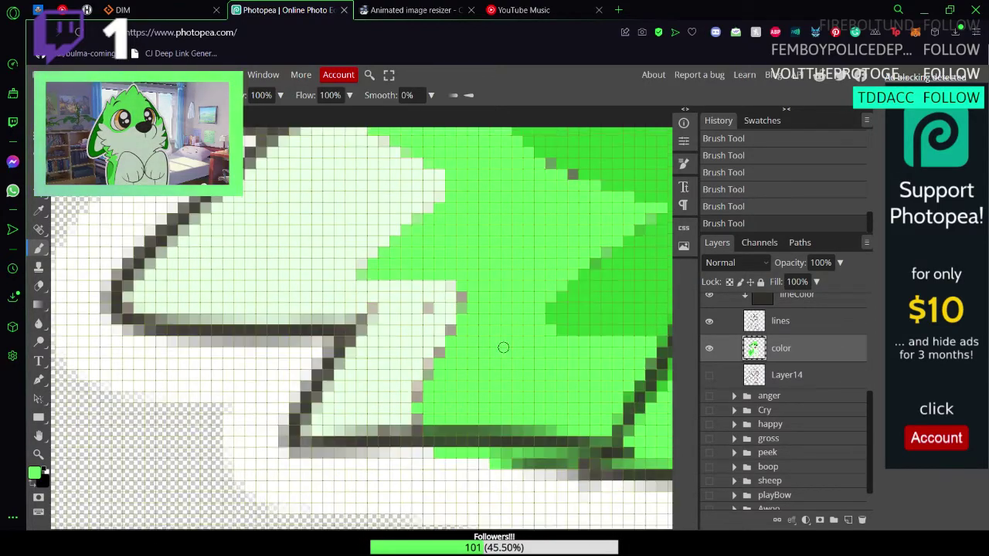
Step: Paint the stray specks in the lowest tail tuft with sampled pale green and its edge pixels with sampled light green #66ff66
{"action": "left_click", "coordinate": [306, 281], "text": "alt"}
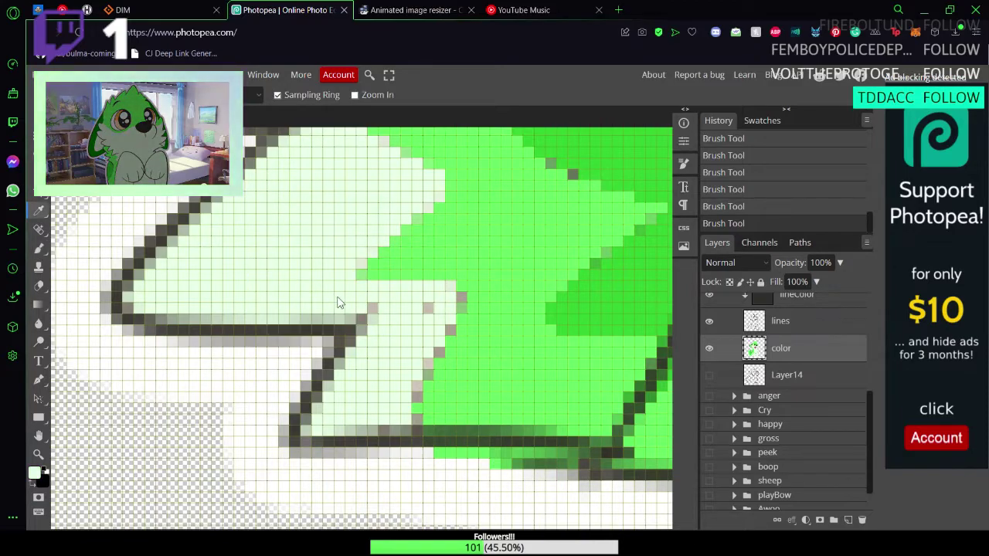
{"action": "left_click", "coordinate": [375, 307]}
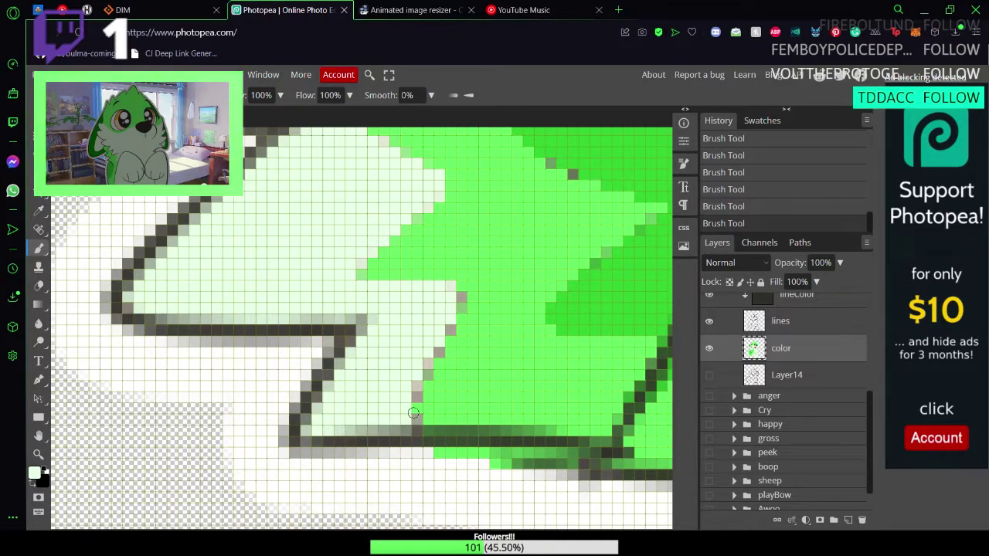
{"action": "left_click", "coordinate": [514, 341], "text": "alt"}
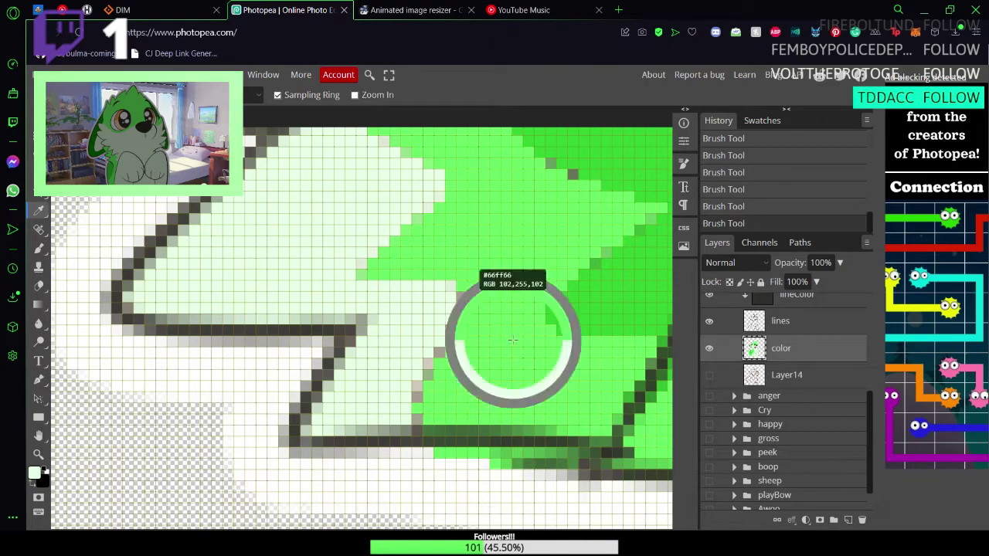
{"action": "left_click", "coordinate": [463, 298]}
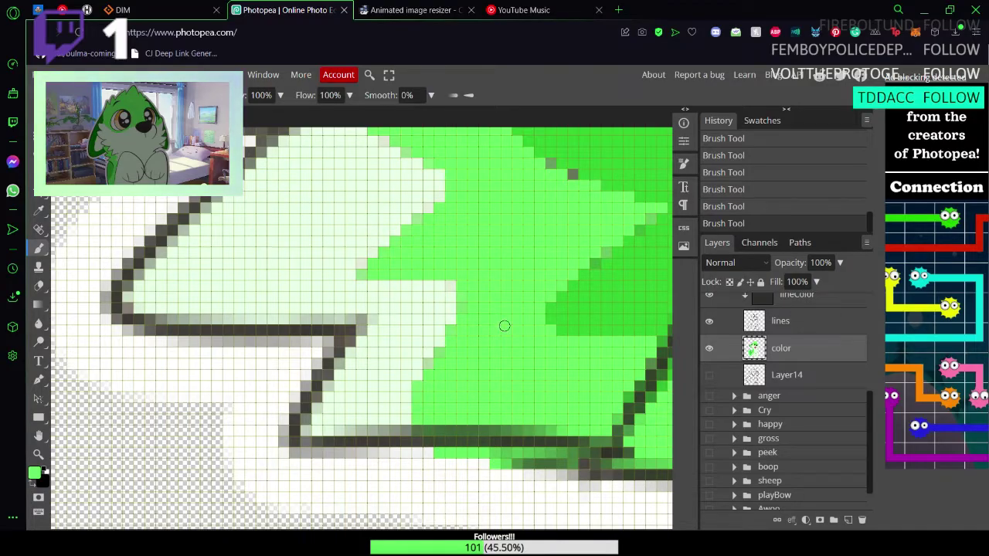
{"action": "scroll", "coordinate": [505, 325], "scroll_direction": "up", "scroll_amount": 5}
{"action": "scroll", "coordinate": [297, 368], "scroll_direction": "down", "scroll_amount": 2}
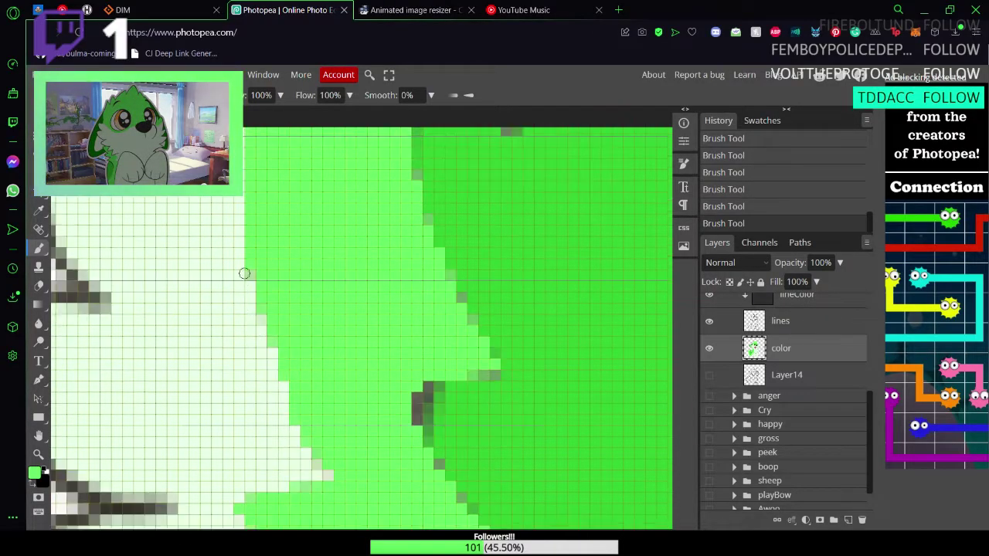
{"action": "scroll", "coordinate": [346, 308], "scroll_direction": "up", "scroll_amount": 12}
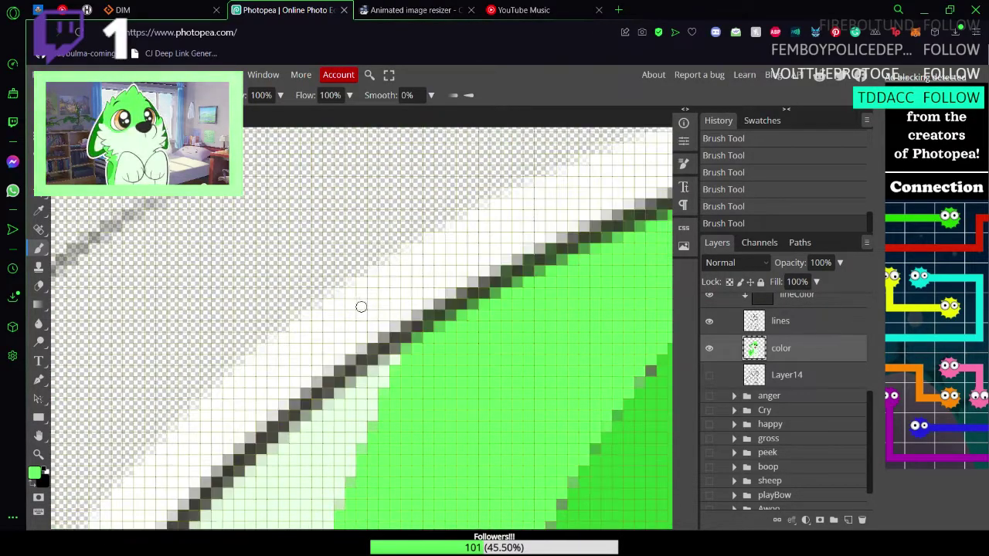
Step: Paint darker green over the outline pixels along the upper curve of the tail's darker green area
{"action": "scroll", "coordinate": [428, 340], "scroll_direction": "down", "scroll_amount": 2}
{"action": "scroll", "coordinate": [334, 420], "scroll_direction": "down", "scroll_amount": 4}
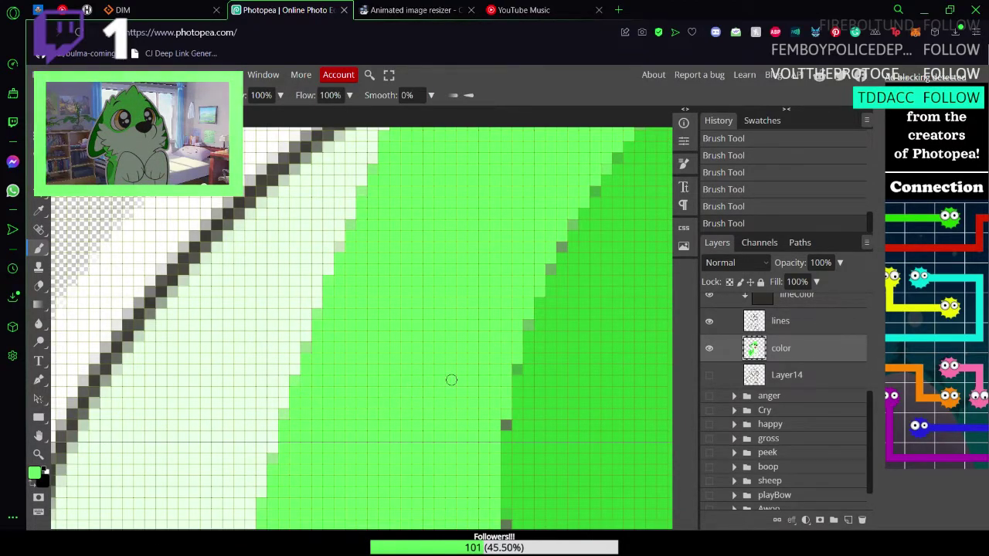
{"action": "key", "text": "space"}
{"action": "mouse_move", "coordinate": [523, 299]}
{"action": "left_mouse_down"}
{"action": "mouse_move", "coordinate": [283, 420]}
{"action": "mouse_move", "coordinate": [241, 410]}
{"action": "left_mouse_up"}
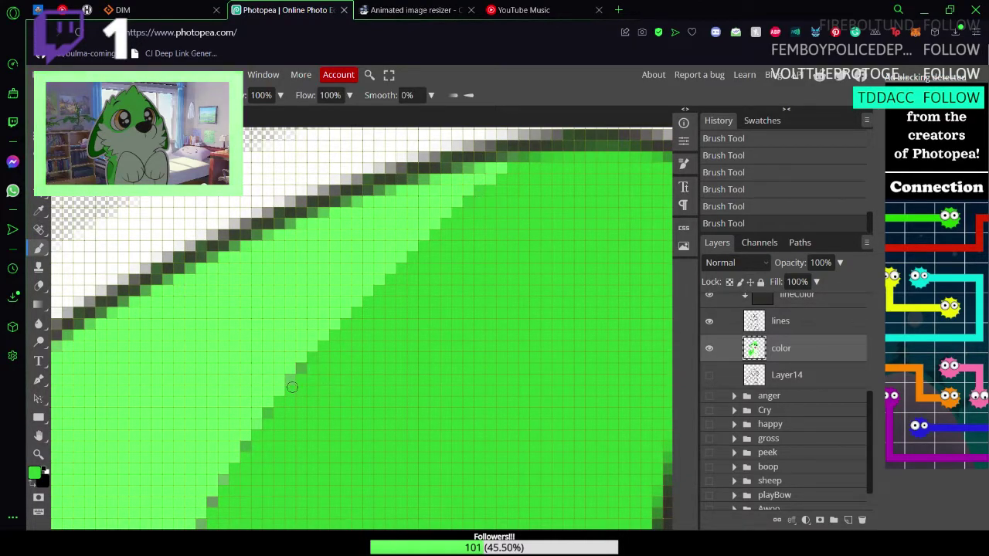
{"action": "scroll", "coordinate": [281, 394], "scroll_direction": "down", "scroll_amount": 3}
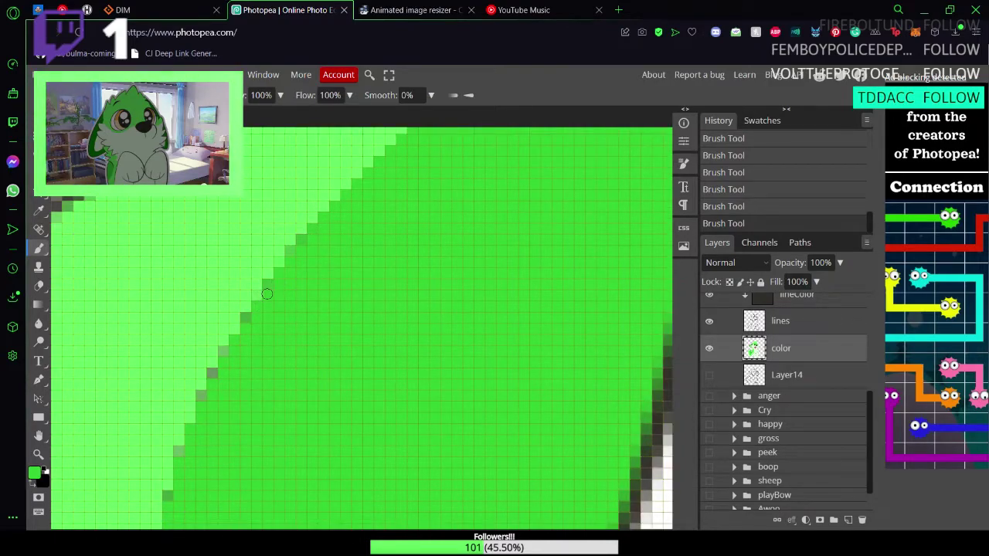
{"action": "left_click", "coordinate": [221, 368]}
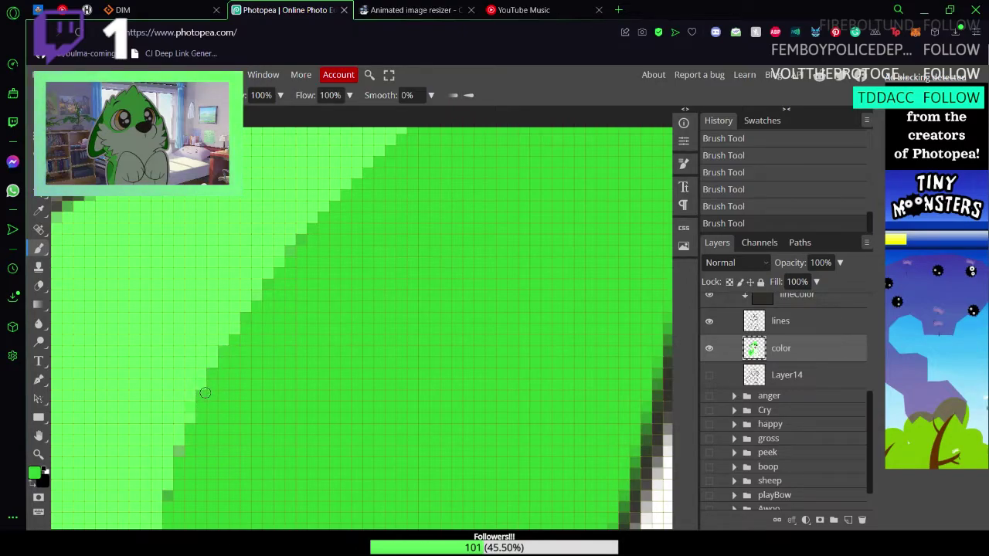
Step: Cover the outline pixels down the darker green area's near-vertical edge and around its first notch in darker green
{"action": "mouse_move", "coordinate": [269, 438]}
{"action": "left_mouse_down"}
{"action": "mouse_move", "coordinate": [431, 252]}
{"action": "mouse_move", "coordinate": [413, 230]}
{"action": "left_mouse_up"}
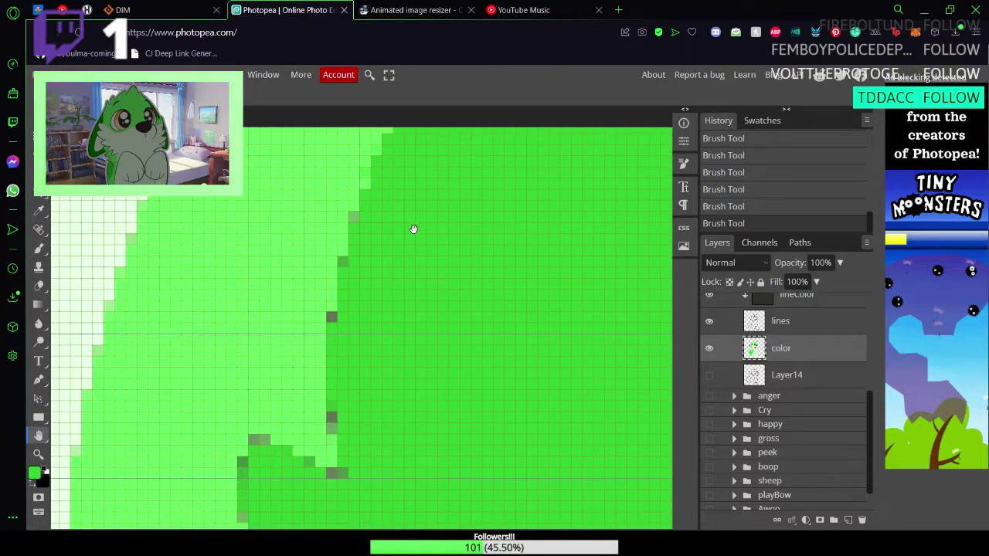
{"action": "left_click", "coordinate": [345, 262]}
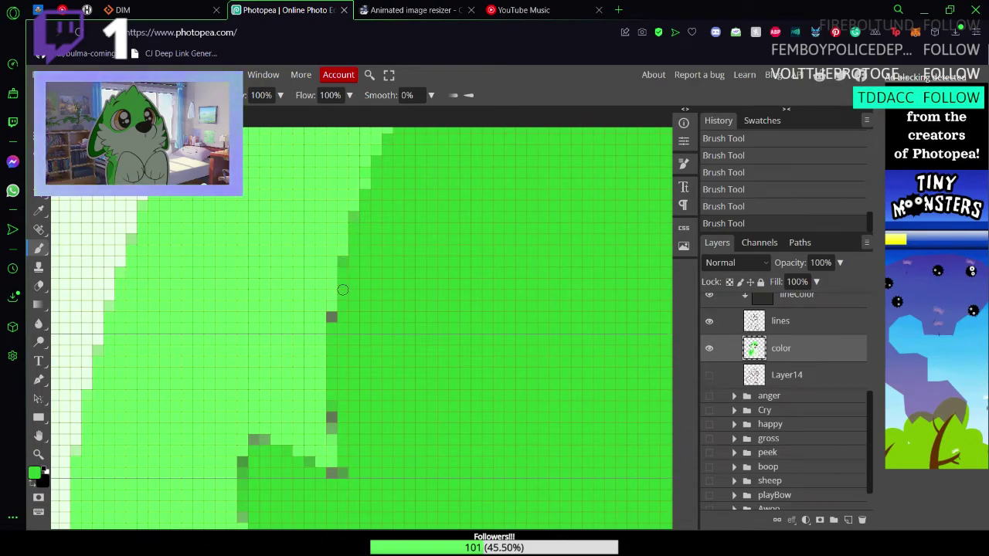
{"action": "left_click", "coordinate": [334, 320]}
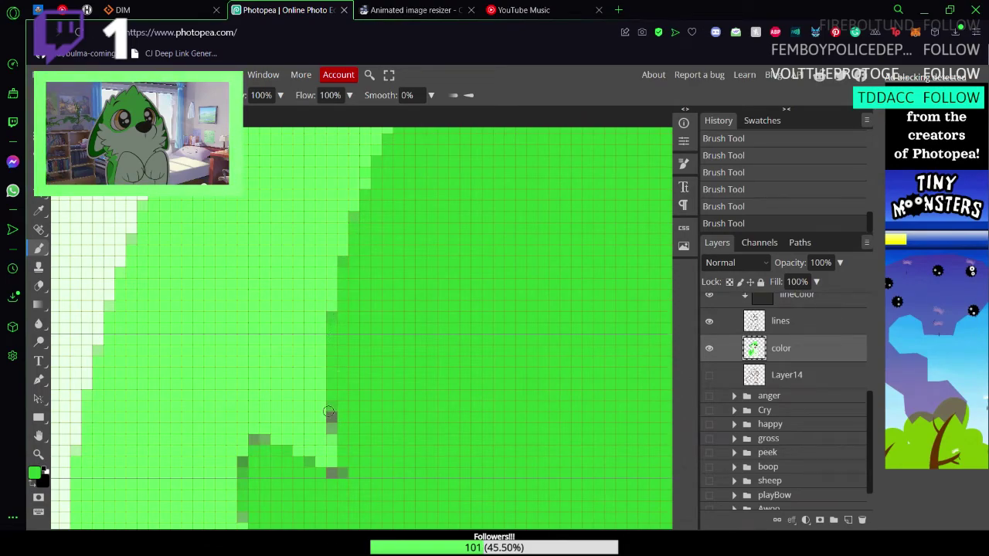
{"action": "scroll", "coordinate": [399, 402], "scroll_direction": "down", "scroll_amount": 3}
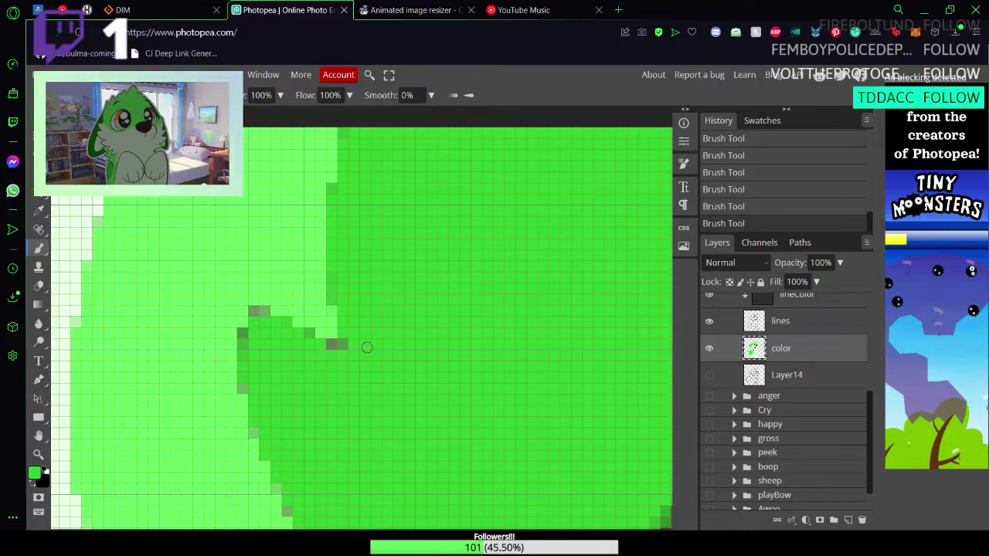
{"action": "left_click_drag", "start_coordinate": [342, 345], "coordinate": [328, 346]}
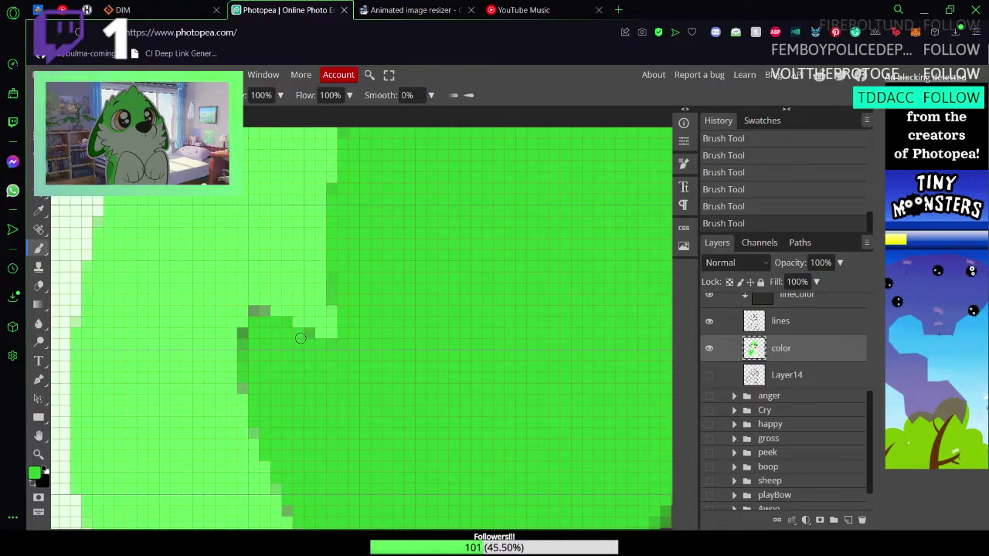
{"action": "left_click", "coordinate": [244, 336]}
{"action": "scroll", "coordinate": [268, 350], "scroll_direction": "down", "scroll_amount": 3}
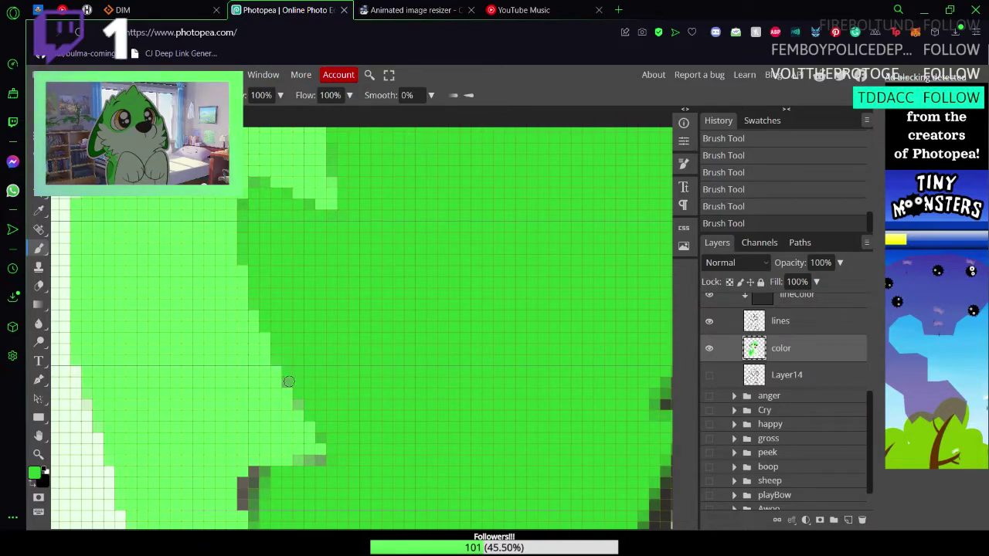
Step: Paint darker green over the dark pixels around the second notch of the tail's jagged edge
{"action": "scroll", "coordinate": [342, 381], "scroll_direction": "down", "scroll_amount": 3}
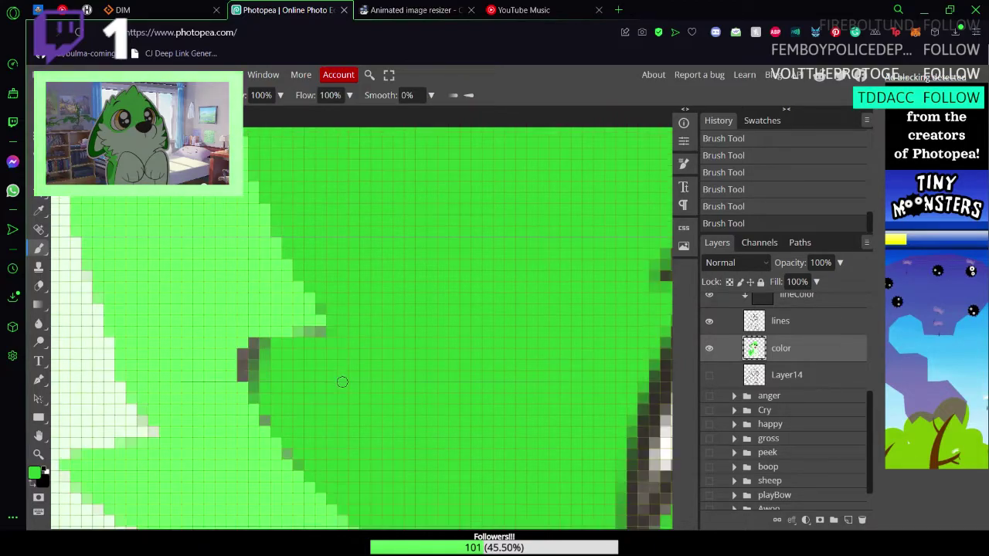
{"action": "left_click_drag", "start_coordinate": [325, 297], "coordinate": [320, 318]}
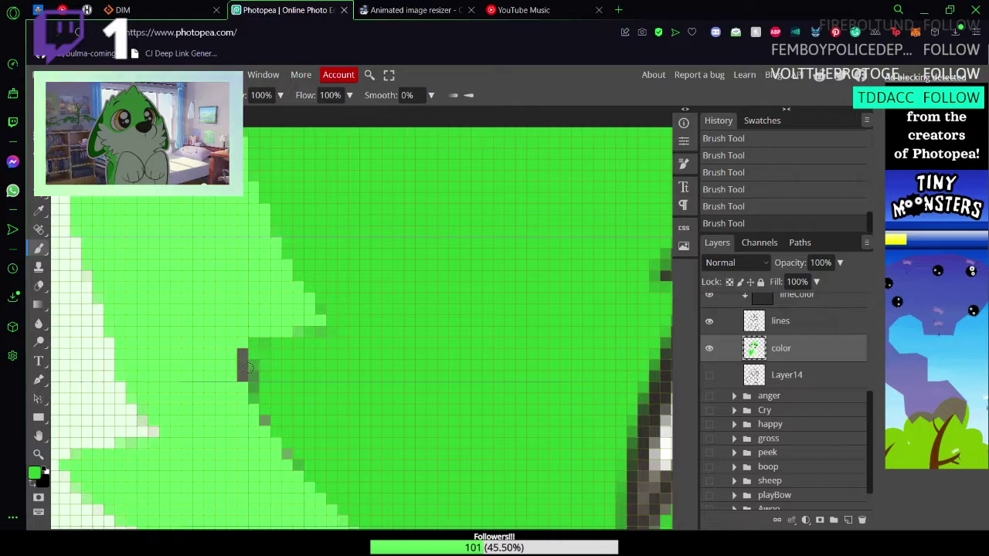
{"action": "mouse_move", "coordinate": [249, 355]}
{"action": "left_mouse_down"}
{"action": "mouse_move", "coordinate": [251, 387]}
{"action": "mouse_move", "coordinate": [248, 364]}
{"action": "left_mouse_up"}
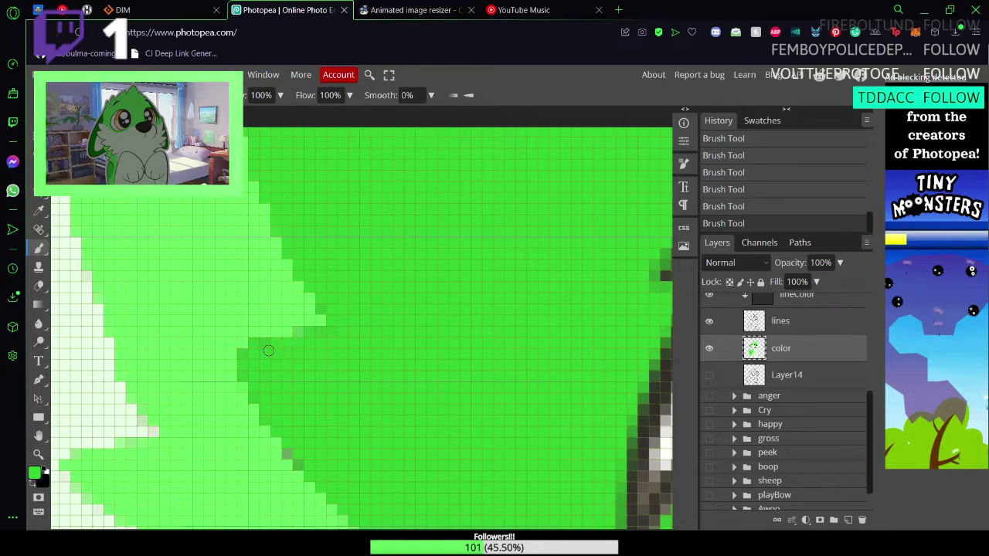
{"action": "scroll", "coordinate": [285, 363], "scroll_direction": "down", "scroll_amount": 3}
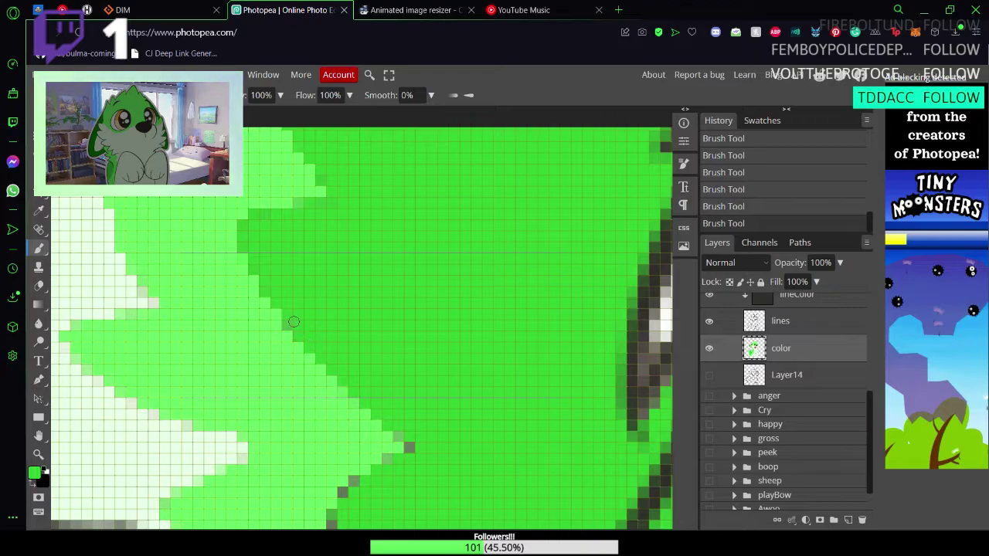
Step: Cover the remaining outline pixels along the lowest darker green spikes of the tail, undoing and restoring the last stroke
{"action": "scroll", "coordinate": [287, 321], "scroll_direction": "down", "scroll_amount": 3}
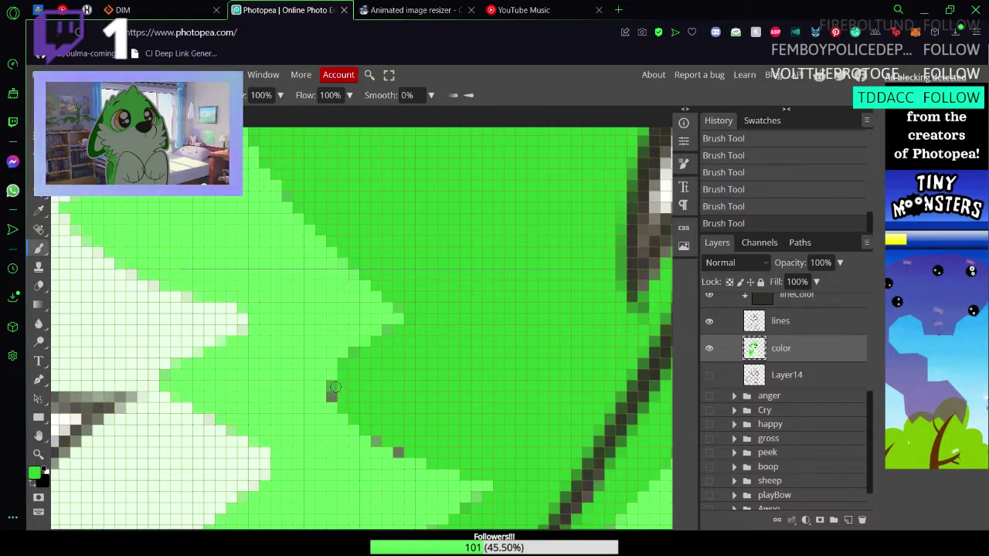
{"action": "scroll", "coordinate": [416, 351], "scroll_direction": "down", "scroll_amount": 3}
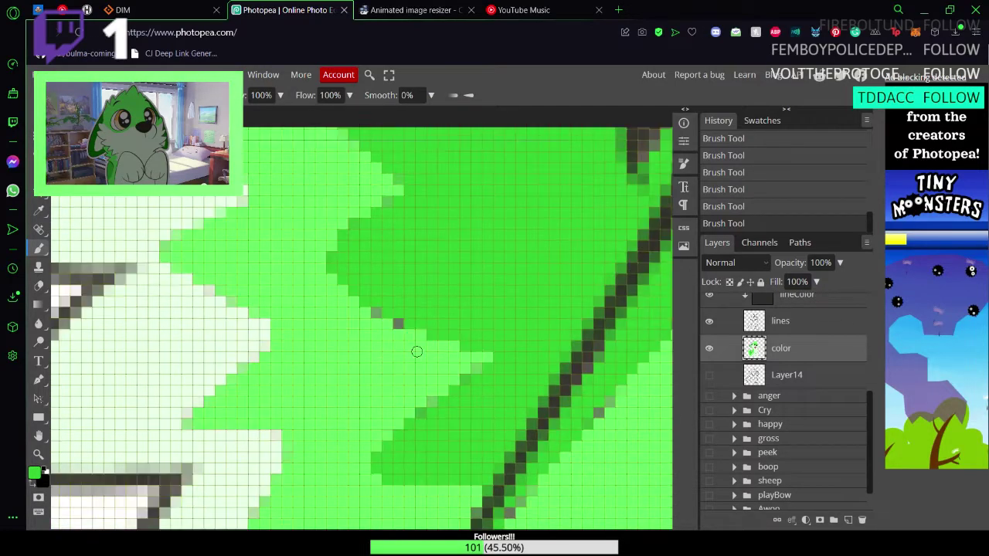
{"action": "scroll", "coordinate": [412, 327], "scroll_direction": "down", "scroll_amount": 1}
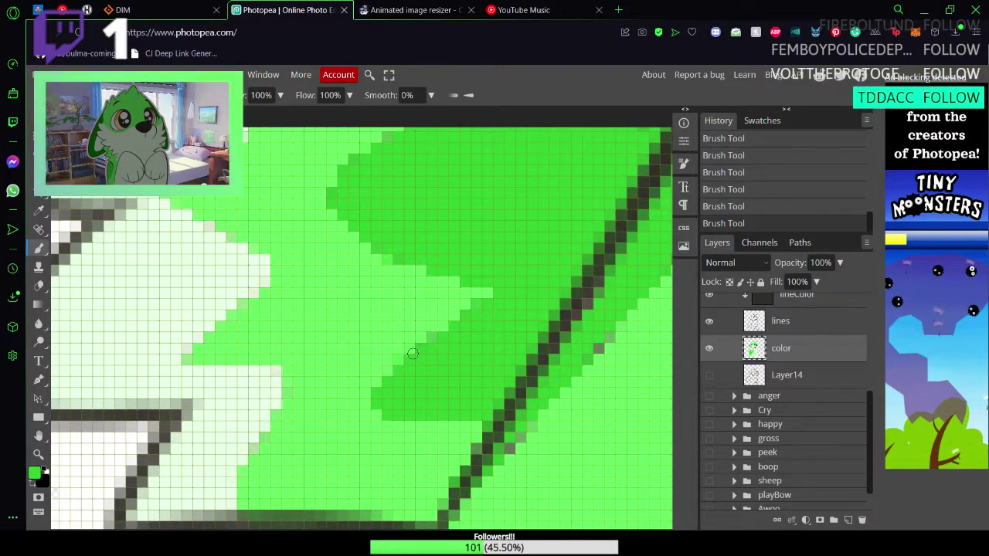
{"action": "key", "text": "ctrl+z"}
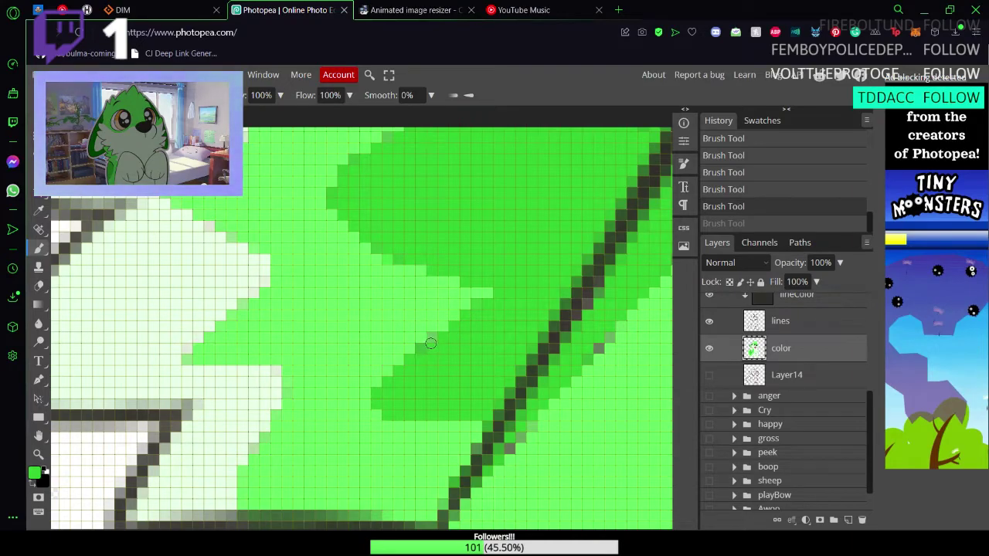
{"action": "key", "text": "ctrl+shift+z"}
{"action": "scroll", "coordinate": [456, 356], "scroll_direction": "down", "scroll_amount": 2}
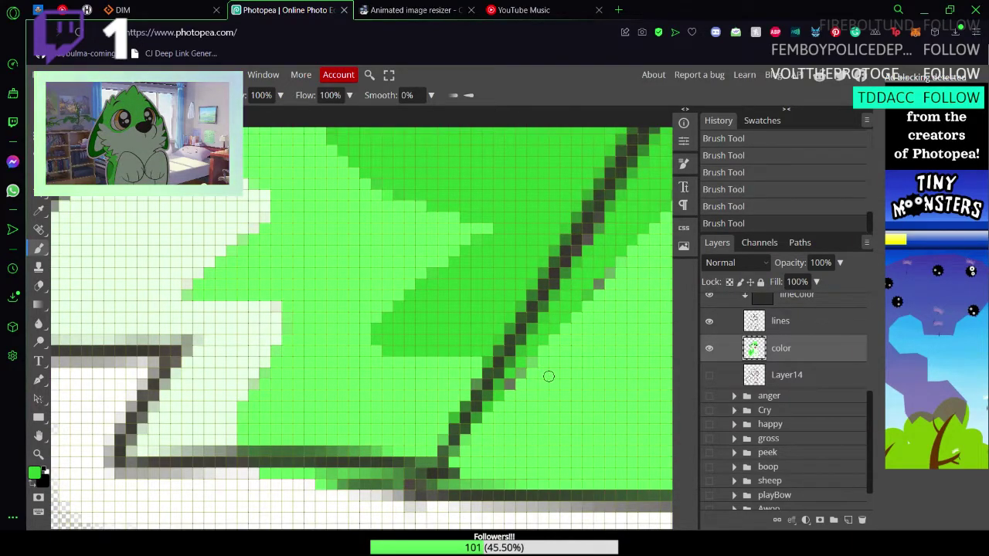
Step: Paint darker green over the outline pixels along the diagonal edge of the darker band beyond the tail's black line
{"action": "key", "text": "space"}
{"action": "left_click_drag", "start_coordinate": [471, 417], "coordinate": [342, 517]}
{"action": "left_click_drag", "start_coordinate": [610, 262], "coordinate": [356, 451]}
{"action": "mouse_move", "coordinate": [542, 241]}
{"action": "left_mouse_down"}
{"action": "mouse_move", "coordinate": [431, 401]}
{"action": "mouse_move", "coordinate": [370, 397]}
{"action": "mouse_move", "coordinate": [517, 216]}
{"action": "mouse_move", "coordinate": [300, 424]}
{"action": "left_mouse_up"}
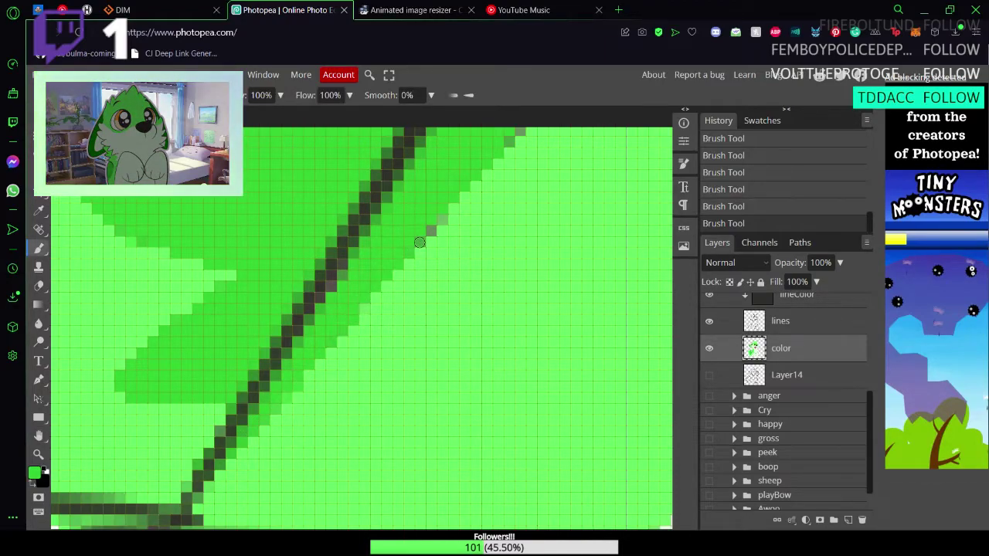
{"action": "mouse_move", "coordinate": [457, 250]}
{"action": "left_mouse_down"}
{"action": "mouse_move", "coordinate": [453, 331]}
{"action": "mouse_move", "coordinate": [386, 409]}
{"action": "mouse_move", "coordinate": [331, 441]}
{"action": "mouse_move", "coordinate": [274, 450]}
{"action": "left_mouse_up"}
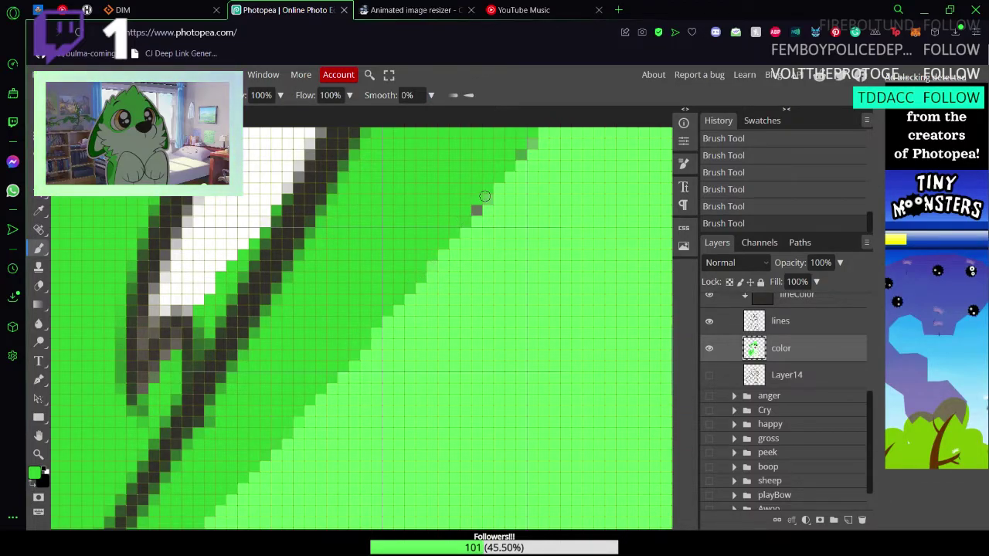
{"action": "mouse_move", "coordinate": [482, 198]}
{"action": "left_mouse_down"}
{"action": "mouse_move", "coordinate": [499, 214]}
{"action": "mouse_move", "coordinate": [296, 502]}
{"action": "mouse_move", "coordinate": [247, 503]}
{"action": "mouse_move", "coordinate": [248, 485]}
{"action": "left_mouse_up"}
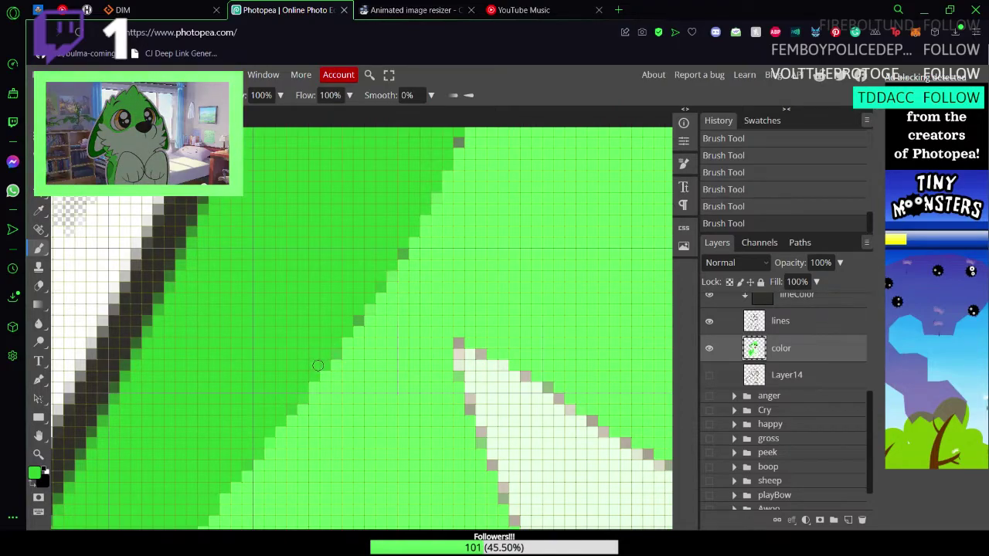
Step: Continue covering the darker band's edge pixels upward from beside the pale spike to the corner of the black line
{"action": "mouse_move", "coordinate": [359, 319]}
{"action": "left_mouse_down"}
{"action": "mouse_move", "coordinate": [380, 269]}
{"action": "mouse_move", "coordinate": [403, 253]}
{"action": "left_mouse_up"}
{"action": "key", "text": "space"}
{"action": "left_click_drag", "start_coordinate": [435, 287], "coordinate": [373, 397]}
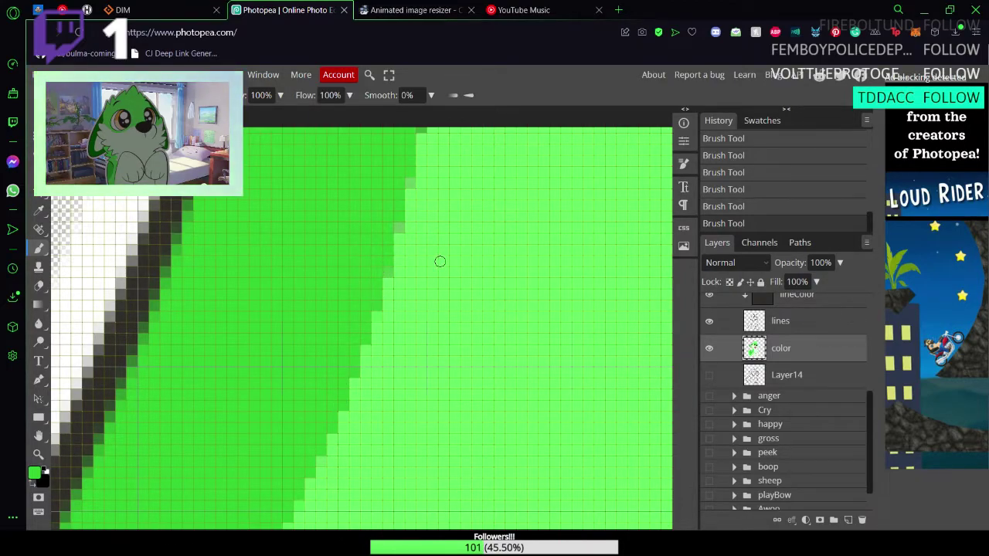
{"action": "key", "text": "space"}
{"action": "mouse_move", "coordinate": [439, 261]}
{"action": "left_mouse_down"}
{"action": "mouse_move", "coordinate": [404, 428]}
{"action": "mouse_move", "coordinate": [402, 355]}
{"action": "mouse_move", "coordinate": [373, 368]}
{"action": "left_mouse_up"}
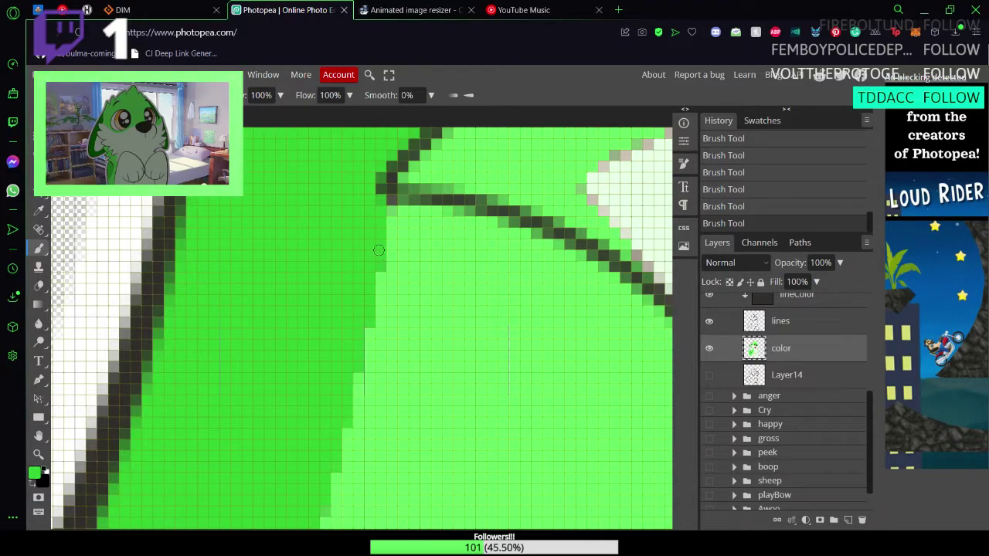
Step: Sample pale green #e7ffe7 and paint over the stray brown pixels on the bottom outline below the pale fur patch
{"action": "key", "text": "space"}
{"action": "left_click_drag", "start_coordinate": [394, 232], "coordinate": [445, 444]}
{"action": "left_click_drag", "start_coordinate": [471, 319], "coordinate": [466, 163]}
{"action": "left_click_drag", "start_coordinate": [402, 502], "coordinate": [349, 367]}
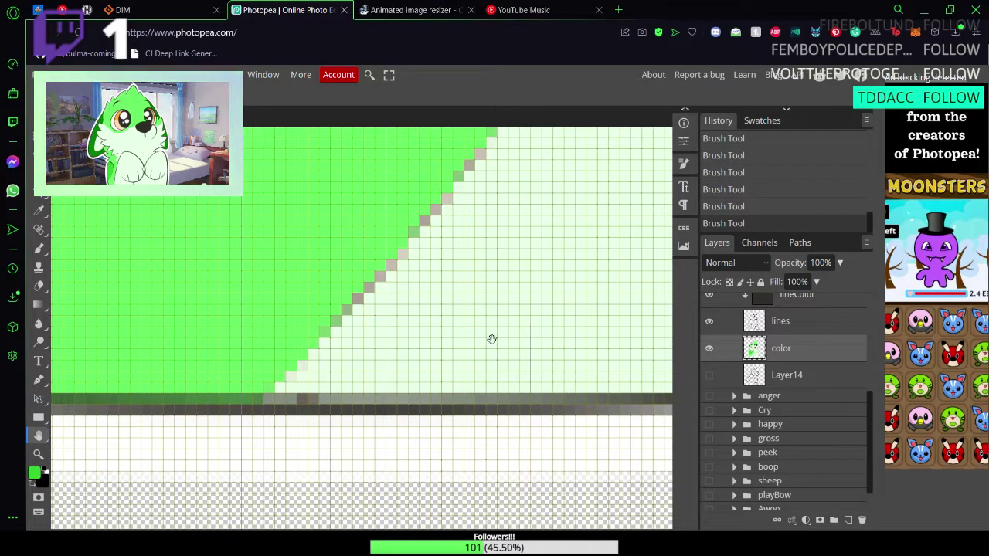
{"action": "key", "text": "i"}
{"action": "left_click", "coordinate": [403, 352]}
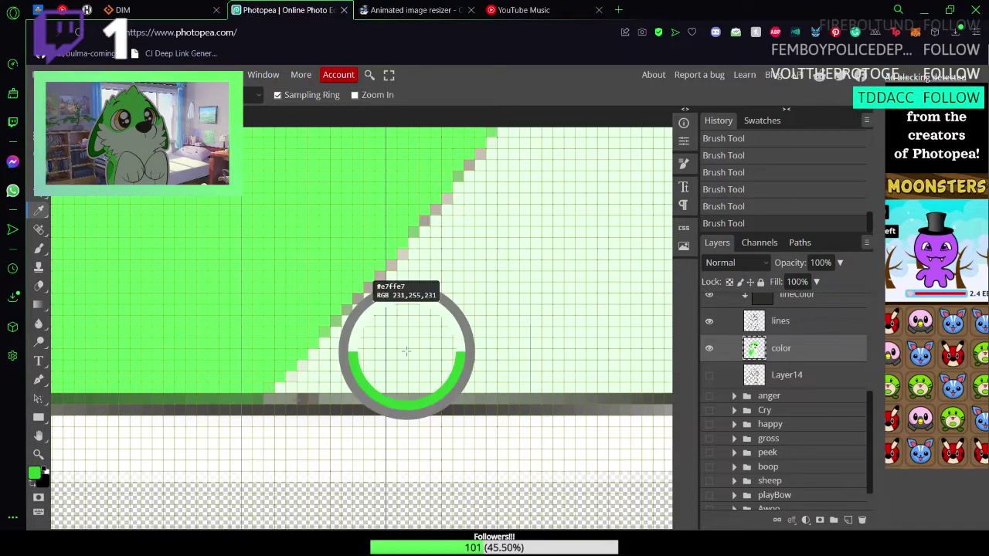
{"action": "key", "text": "b"}
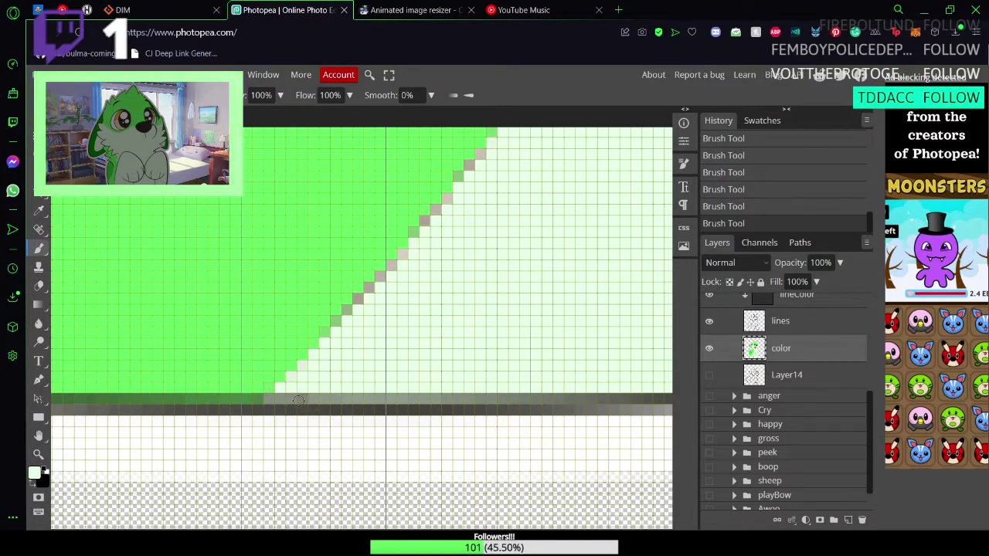
Step: Sample the light green fur color and paint over the outline pixels along the pale patch's lower diagonal edge
{"action": "key", "text": "space"}
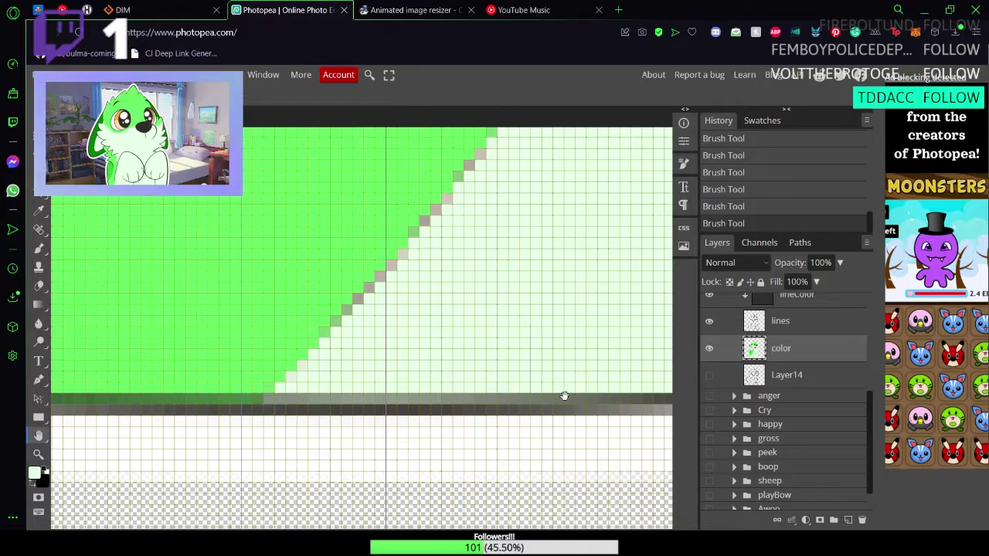
{"action": "mouse_move", "coordinate": [564, 396]}
{"action": "left_mouse_down"}
{"action": "mouse_move", "coordinate": [279, 461]}
{"action": "mouse_move", "coordinate": [390, 310]}
{"action": "mouse_move", "coordinate": [670, 179]}
{"action": "left_mouse_up"}
{"action": "left_click_drag", "start_coordinate": [428, 363], "coordinate": [505, 305]}
{"action": "key", "text": "i"}
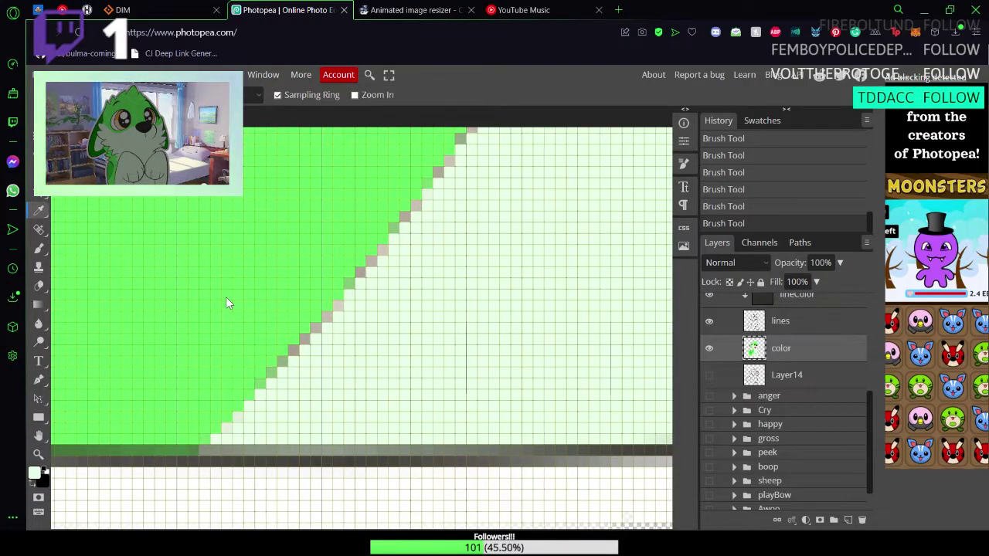
{"action": "left_click", "coordinate": [226, 303]}
{"action": "key", "text": "b"}
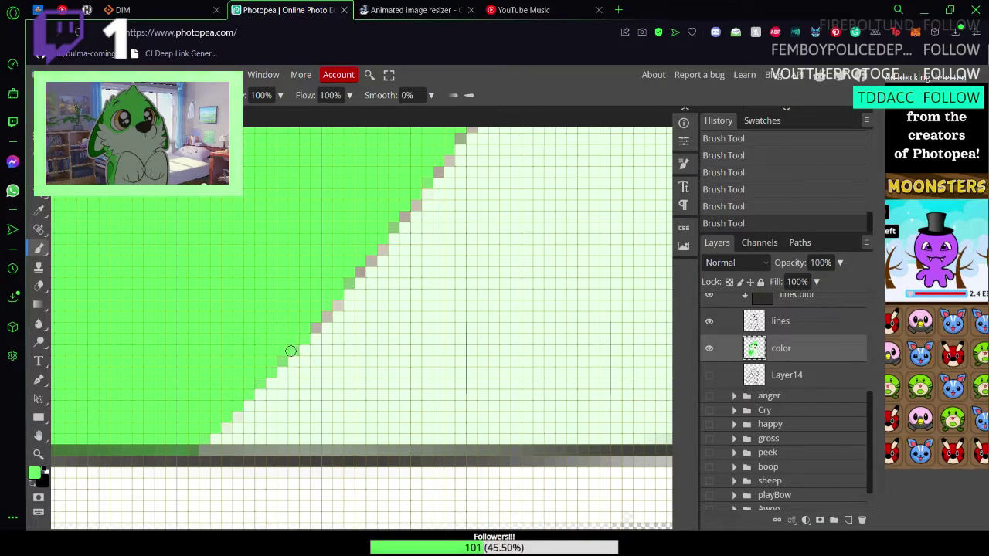
{"action": "left_click_drag", "start_coordinate": [313, 329], "coordinate": [413, 205]}
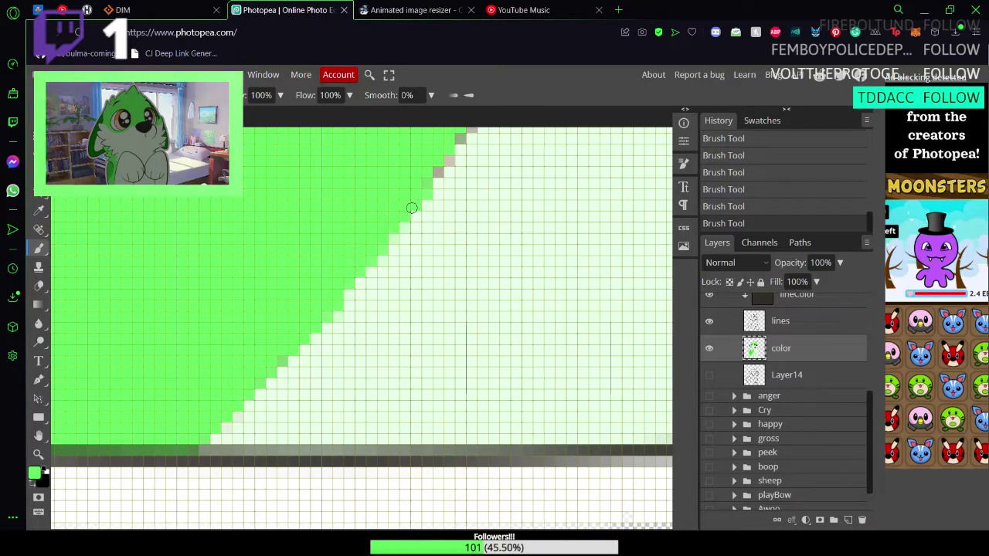
Step: Continue painting light green over the outline pixels up the steeper, curved part of the pale patch's edge
{"action": "key", "text": "space"}
{"action": "left_click_drag", "start_coordinate": [484, 186], "coordinate": [318, 431]}
{"action": "key", "text": "b"}
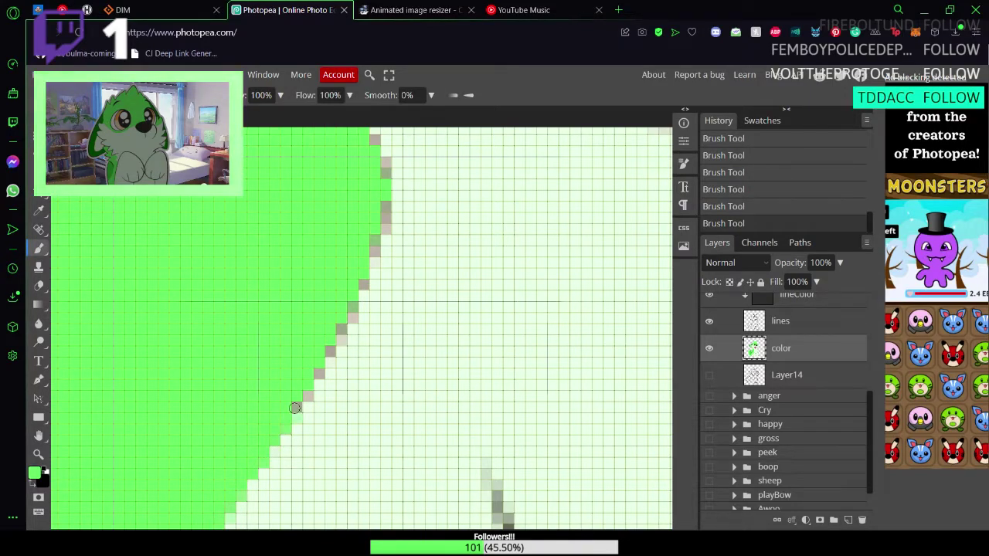
{"action": "mouse_move", "coordinate": [310, 381]}
{"action": "left_mouse_down"}
{"action": "mouse_move", "coordinate": [346, 306]}
{"action": "mouse_move", "coordinate": [344, 319]}
{"action": "mouse_move", "coordinate": [354, 308]}
{"action": "mouse_move", "coordinate": [380, 220]}
{"action": "mouse_move", "coordinate": [384, 229]}
{"action": "mouse_move", "coordinate": [386, 168]}
{"action": "left_mouse_up"}
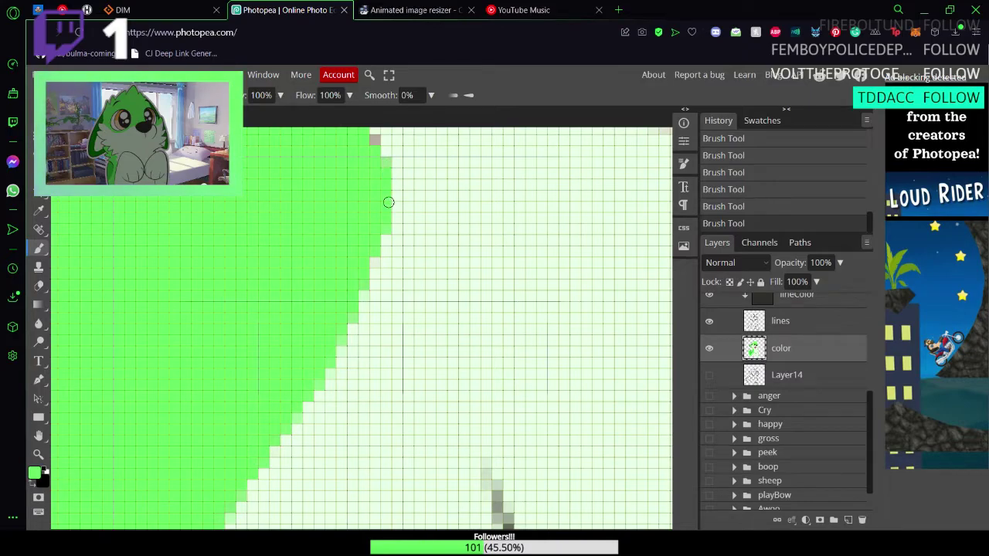
Step: Paint light green over the outline pixels along the lower part of the pale spike's near-vertical edge, redoing misplaced dabs
{"action": "scroll", "coordinate": [363, 281], "scroll_direction": "up", "scroll_amount": 5}
{"action": "scroll", "coordinate": [376, 440], "scroll_direction": "down", "scroll_amount": 3}
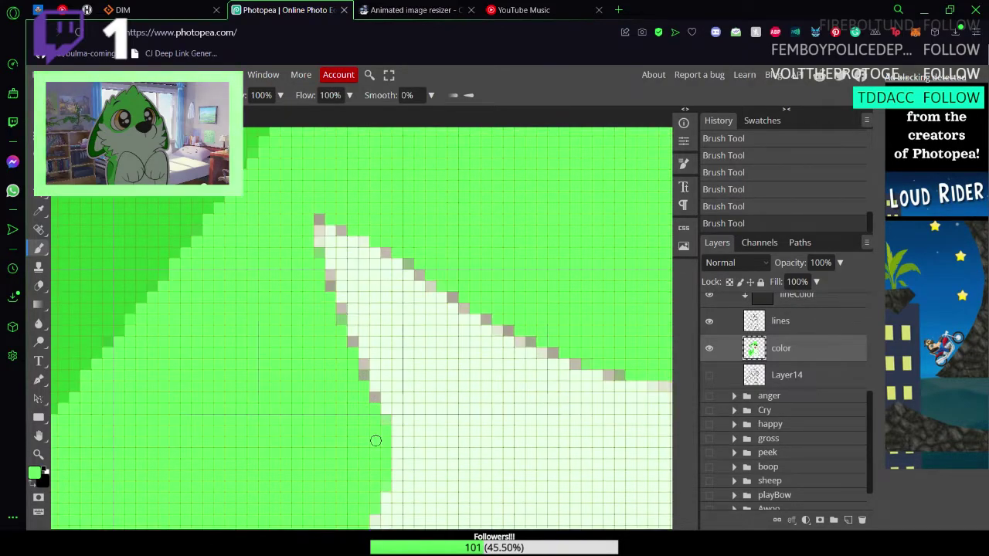
{"action": "left_click", "coordinate": [374, 400]}
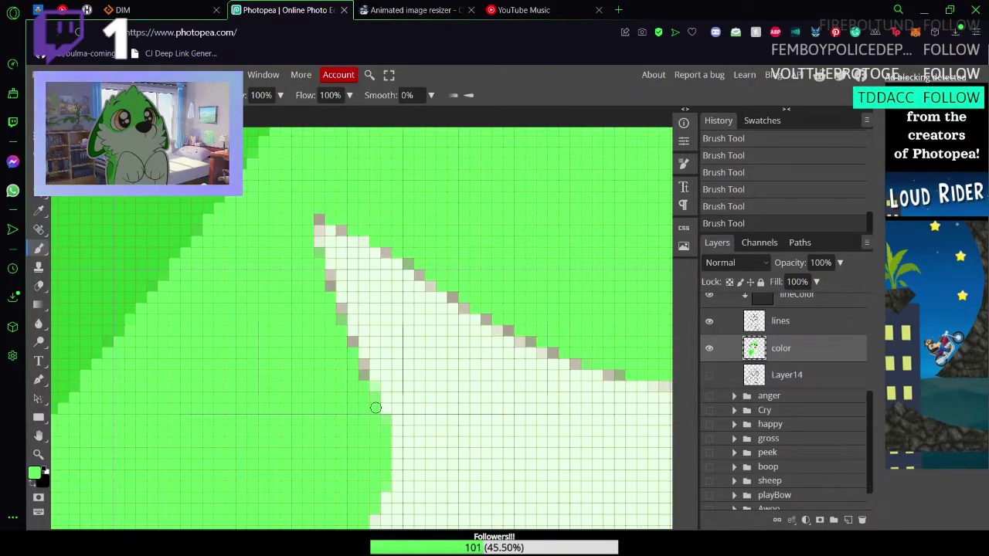
{"action": "key", "text": "ctrl+z"}
{"action": "left_click", "coordinate": [371, 398]}
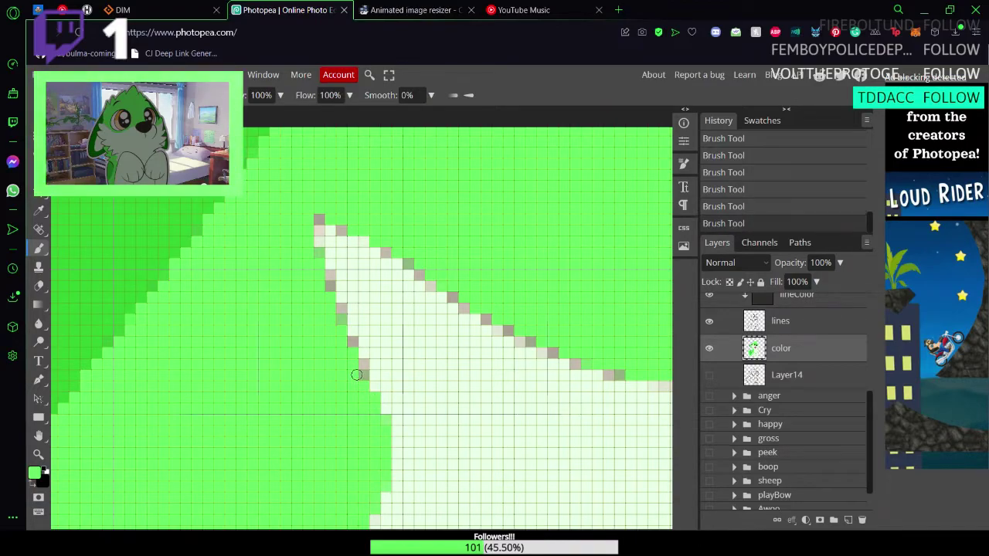
{"action": "key", "text": "ctrl+z"}
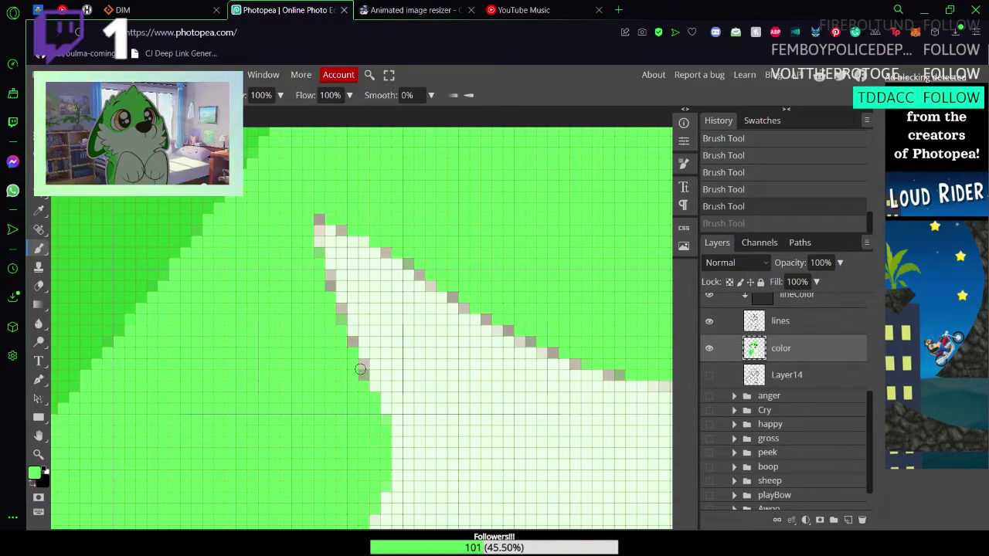
{"action": "left_click", "coordinate": [361, 363]}
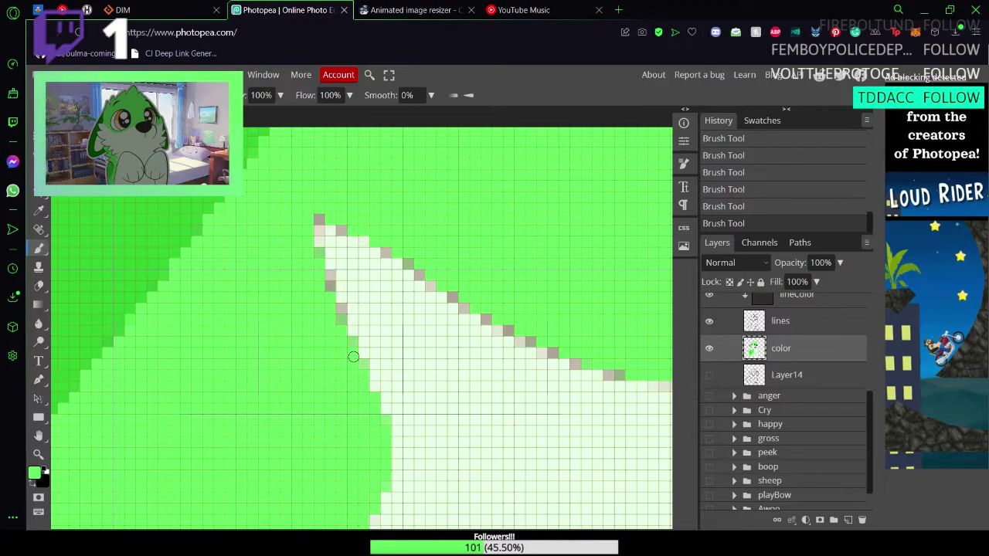
Step: Cover the outline pixels around the pale spike's tip and down its long upper diagonal edge with light green
{"action": "left_click", "coordinate": [338, 311]}
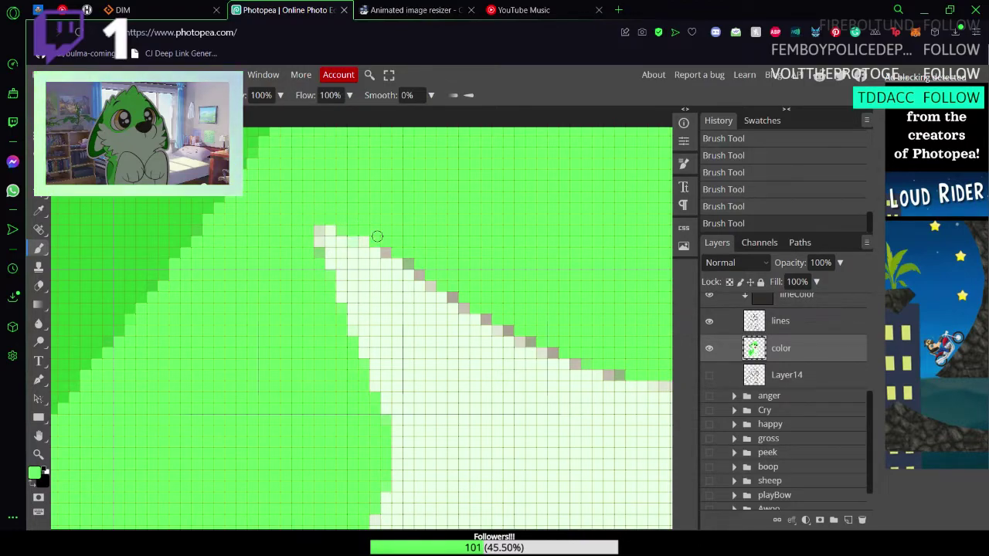
{"action": "key", "text": "ctrl+z"}
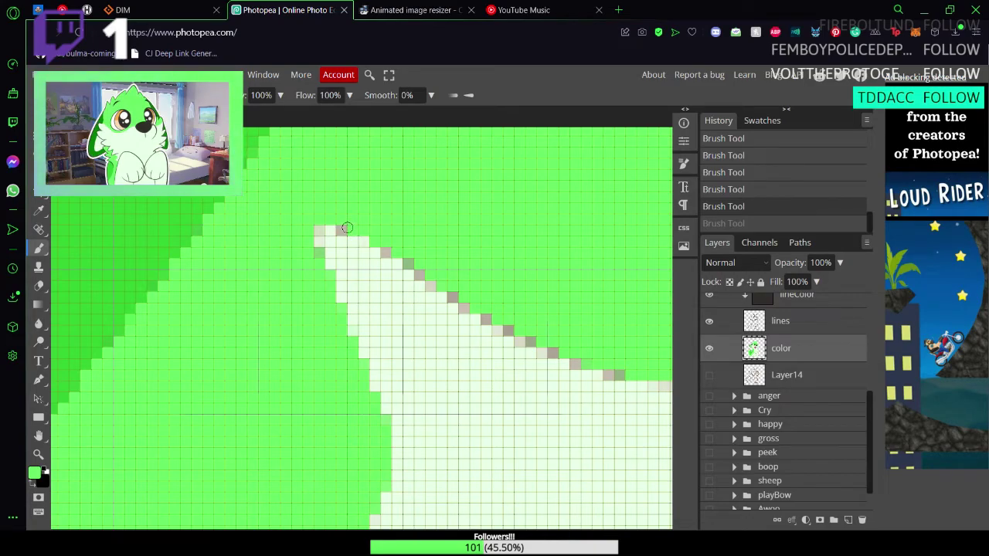
{"action": "left_click", "coordinate": [342, 226]}
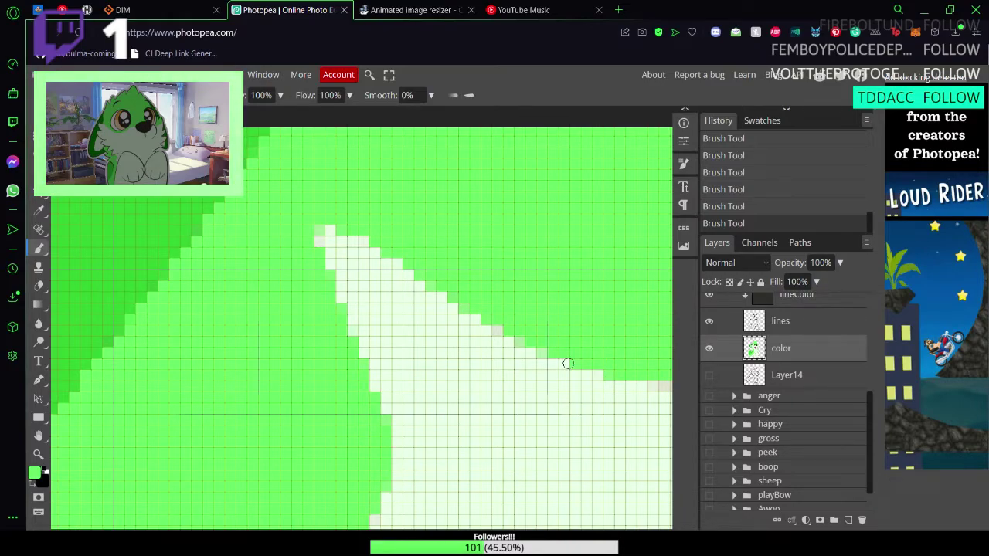
Step: Paint light green over the outline pixels along the rounded bottom edge of the light green patch up to the black line
{"action": "key", "text": "space"}
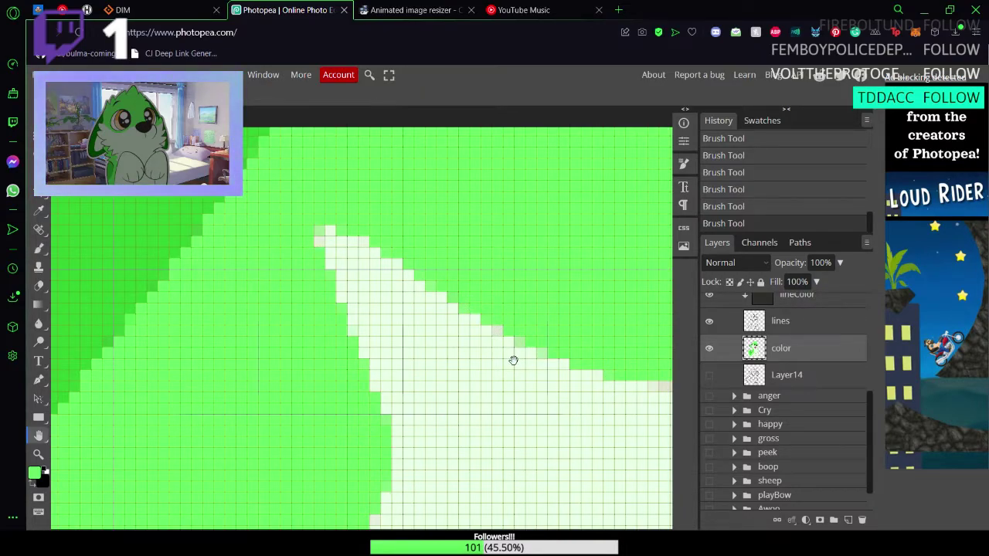
{"action": "left_click_drag", "start_coordinate": [512, 360], "coordinate": [239, 330]}
{"action": "mouse_move", "coordinate": [399, 308]}
{"action": "left_mouse_down"}
{"action": "mouse_move", "coordinate": [320, 364]}
{"action": "mouse_move", "coordinate": [294, 366]}
{"action": "left_mouse_up"}
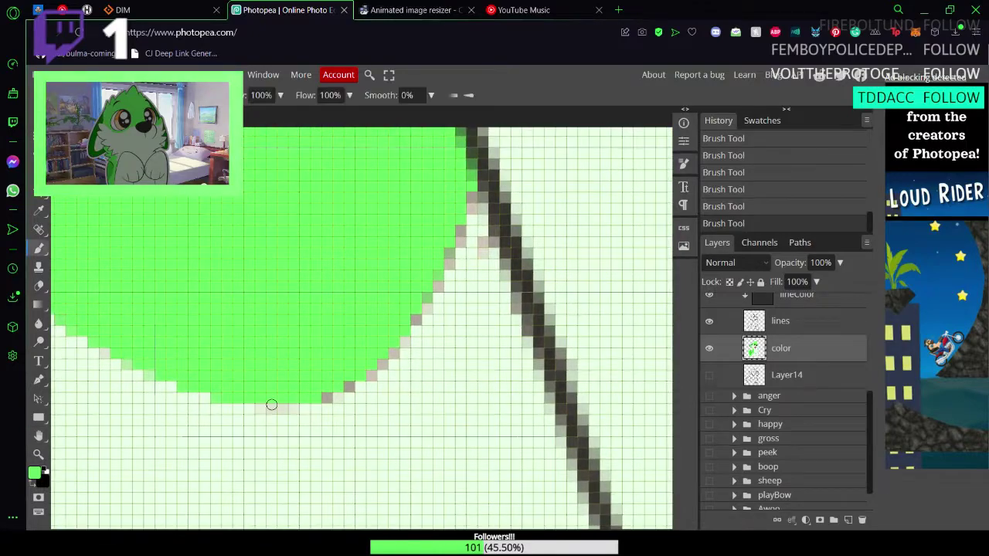
{"action": "left_click", "coordinate": [327, 396]}
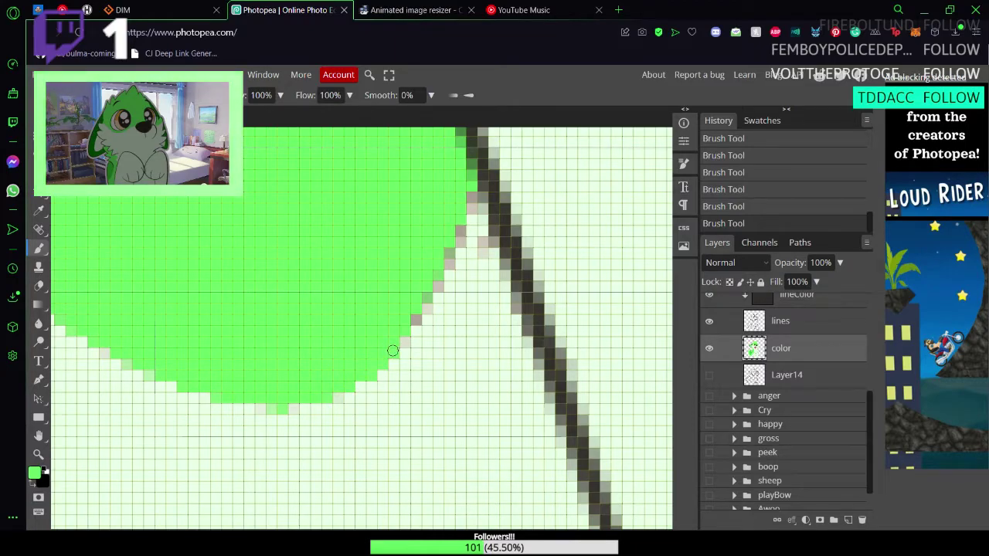
{"action": "mouse_move", "coordinate": [397, 348]}
{"action": "left_mouse_down"}
{"action": "mouse_move", "coordinate": [432, 270]}
{"action": "mouse_move", "coordinate": [454, 249]}
{"action": "left_mouse_up"}
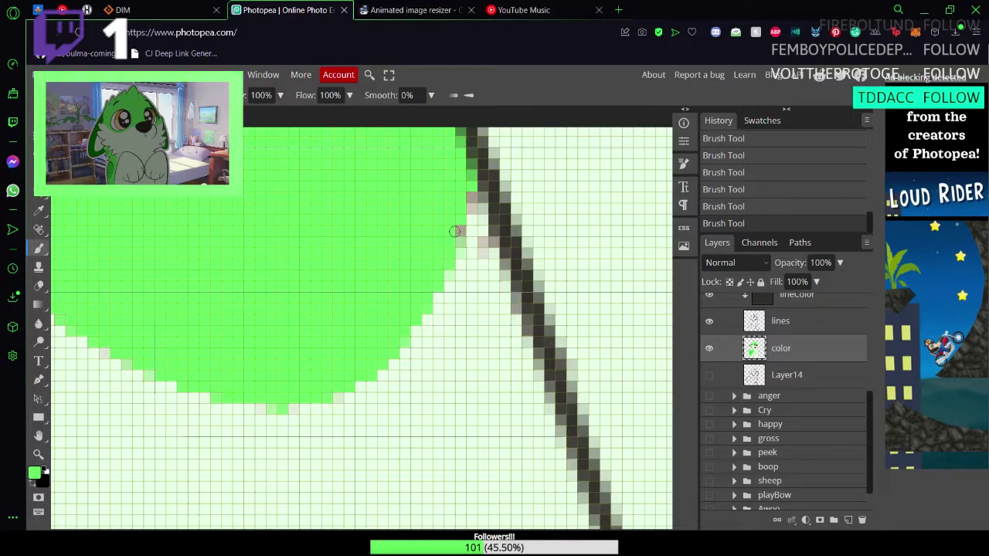
{"action": "key", "text": "ctrl+z"}
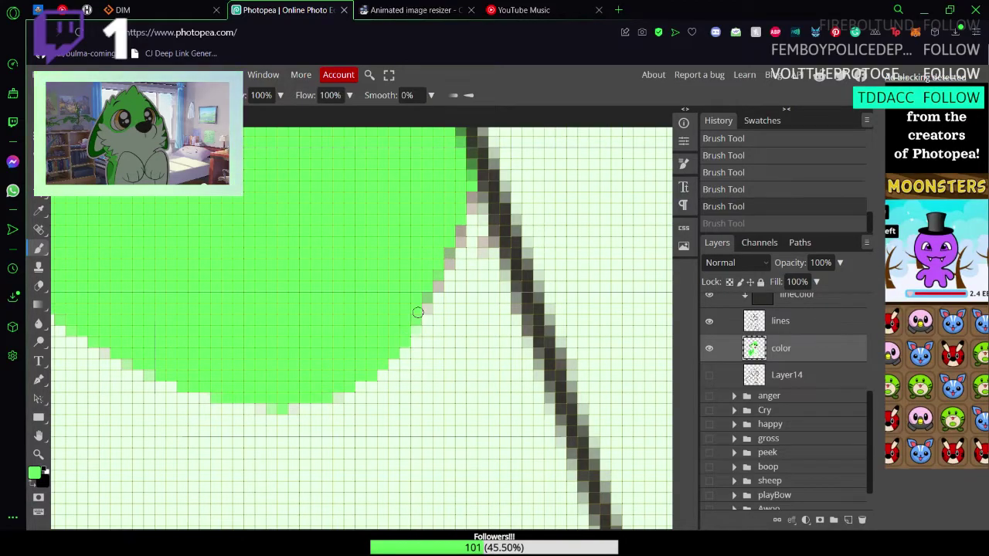
{"action": "left_click", "coordinate": [434, 287]}
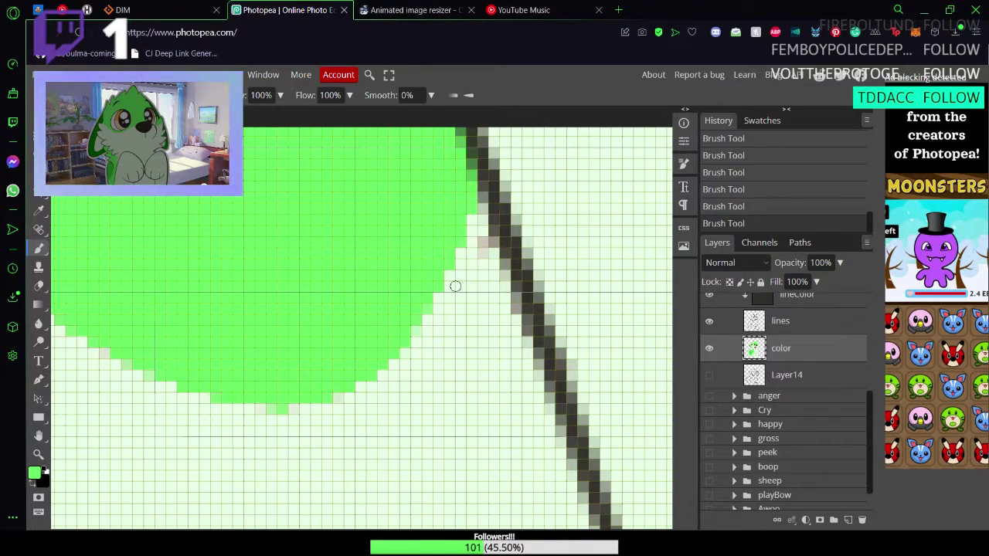
Step: Sample the pale green fur color and paint over the stray brownish pixels between the rounded patch and the black line
{"action": "left_click", "coordinate": [491, 336], "text": "alt"}
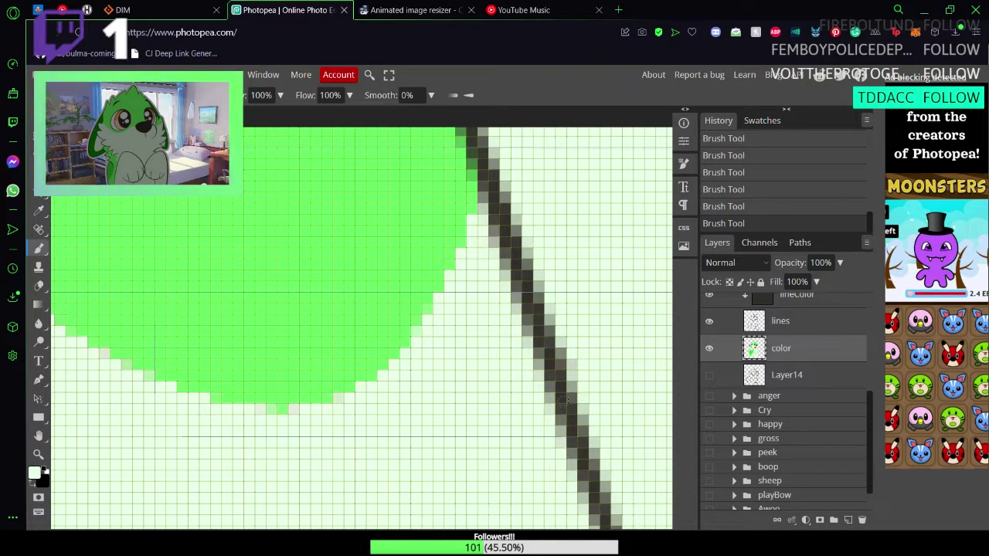
{"action": "scroll", "coordinate": [563, 432], "scroll_direction": "down", "scroll_amount": 4}
{"action": "scroll", "coordinate": [561, 411], "scroll_direction": "up", "scroll_amount": 1}
{"action": "scroll", "coordinate": [561, 410], "scroll_direction": "down", "scroll_amount": 4}
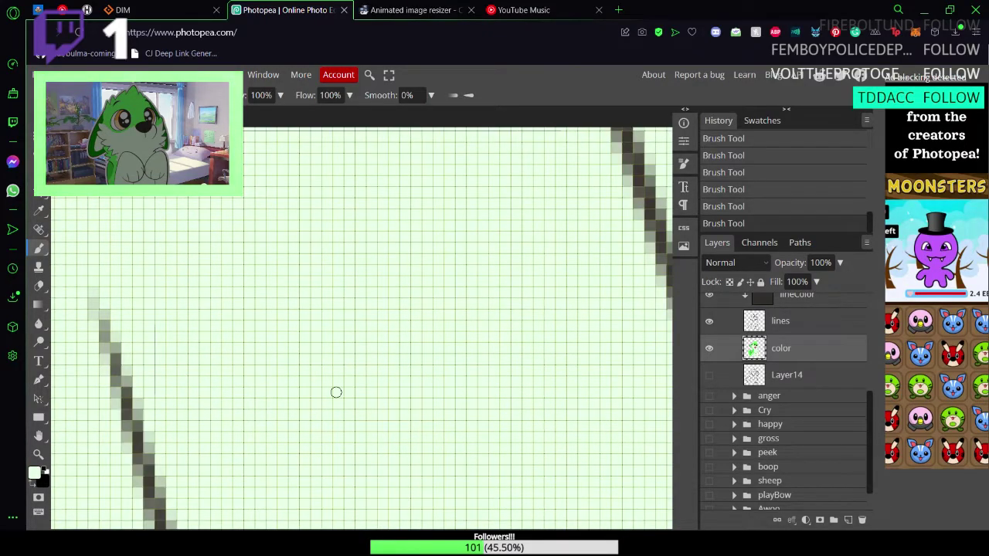
Step: Sample the tail's darker green and paint over the outline pixels along the dark band's inner edge and notch
{"action": "key", "text": "z"}
{"action": "left_click_drag", "start_coordinate": [469, 425], "coordinate": [398, 417]}
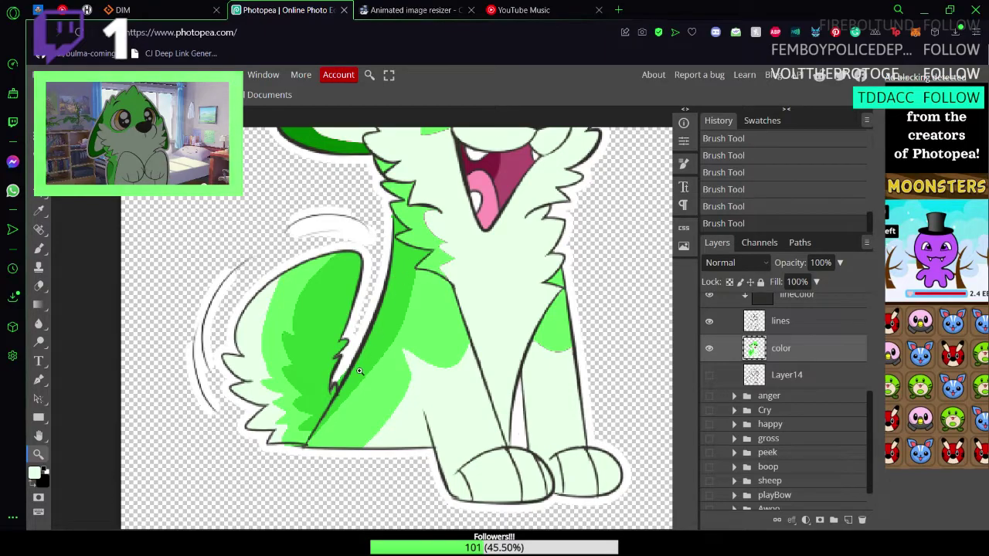
{"action": "scroll", "coordinate": [284, 328], "scroll_direction": "up", "scroll_amount": 8}
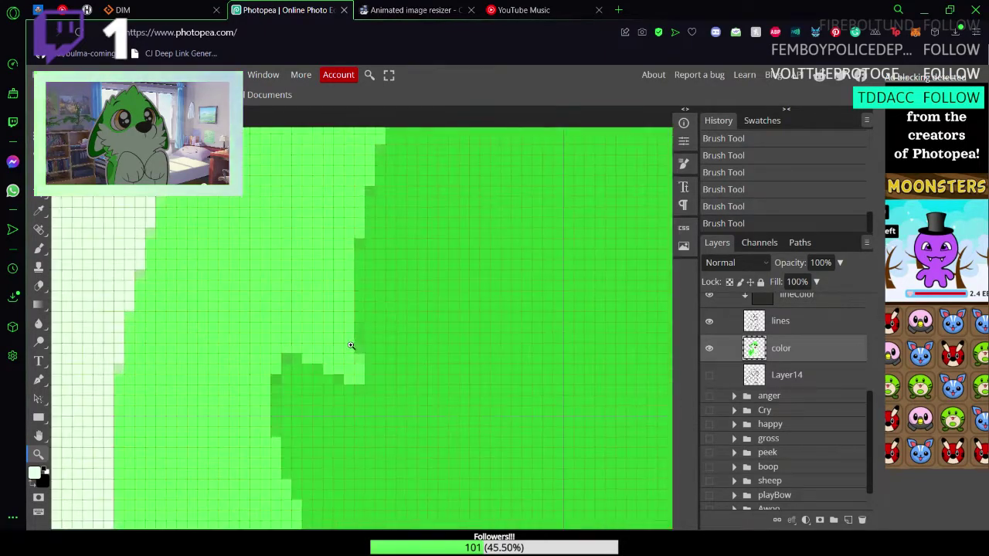
{"action": "scroll", "coordinate": [356, 347], "scroll_direction": "up", "scroll_amount": 1}
{"action": "key", "text": "i"}
{"action": "left_click", "coordinate": [388, 338]}
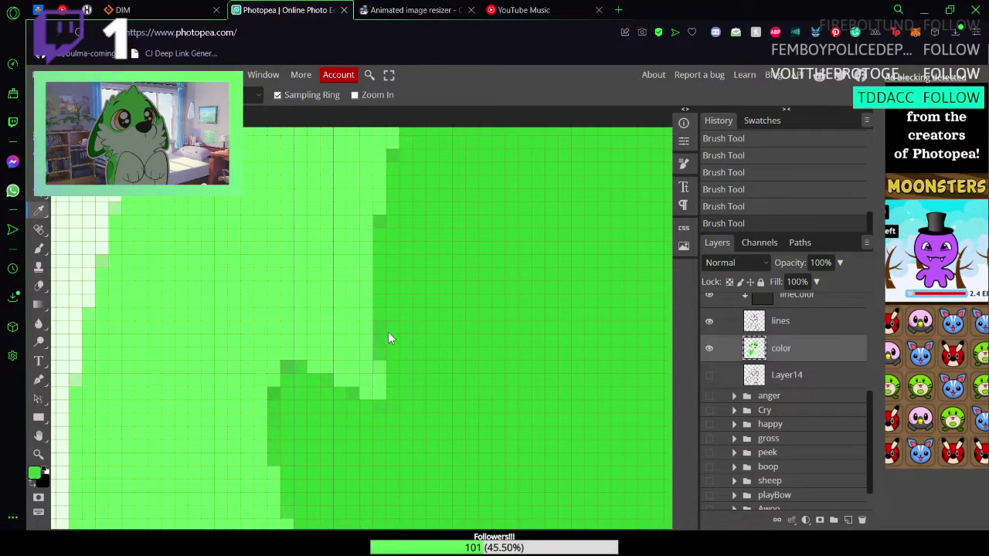
{"action": "key", "text": "b"}
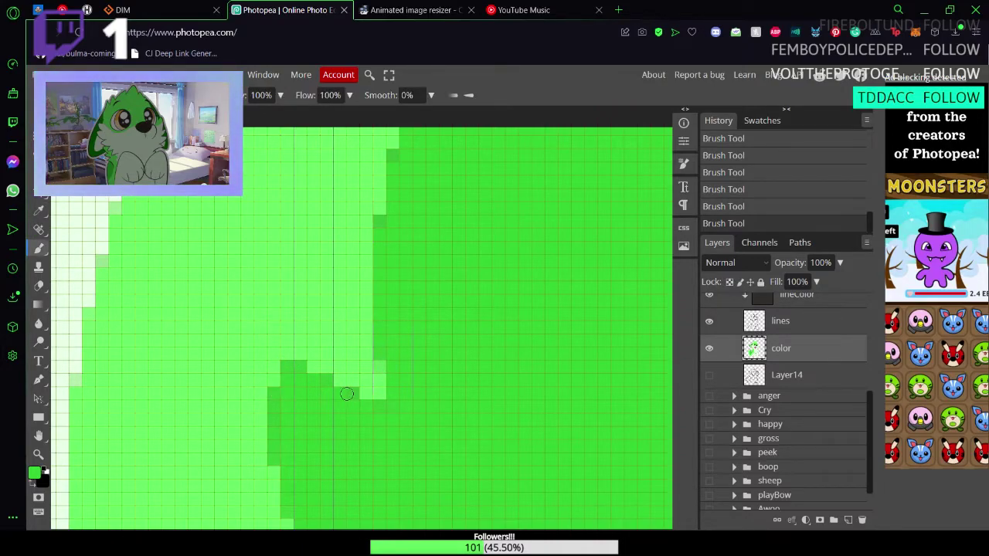
{"action": "scroll", "coordinate": [440, 261], "scroll_direction": "up", "scroll_amount": 4}
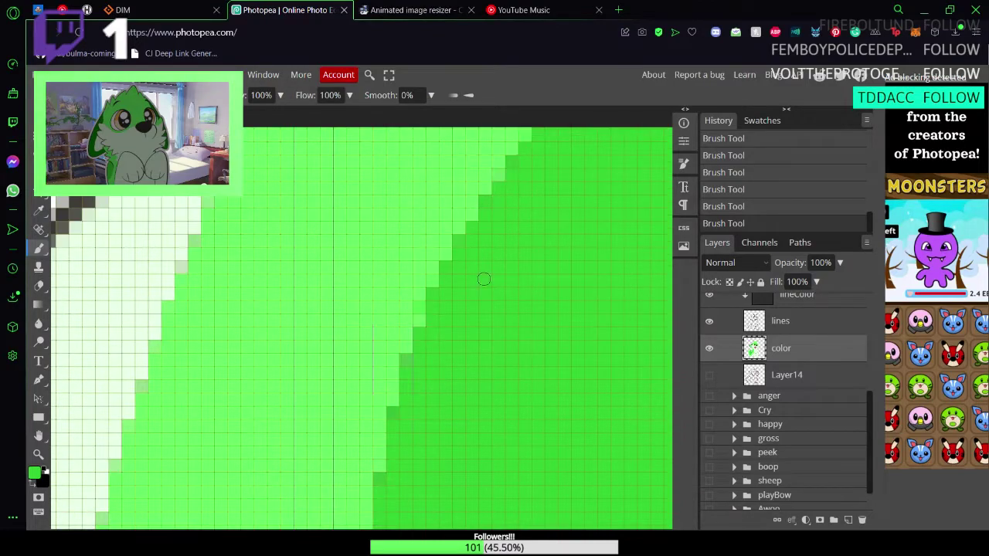
{"action": "scroll", "coordinate": [486, 297], "scroll_direction": "down", "scroll_amount": 8}
{"action": "scroll", "coordinate": [390, 363], "scroll_direction": "down", "scroll_amount": 3}
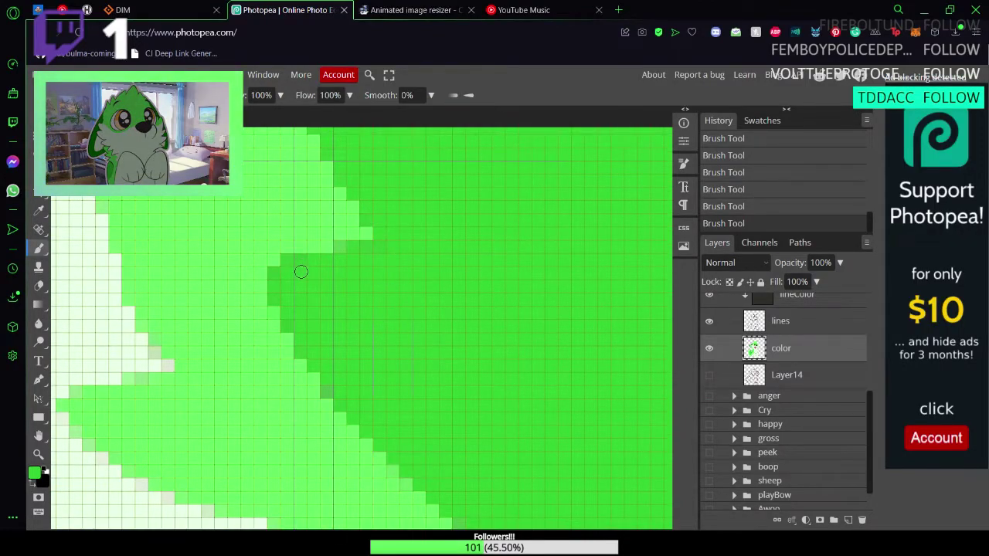
Step: Sample the pale chest fur color and paint over the brownish pixels beneath the tip of the curved black chest line
{"action": "key", "text": "z"}
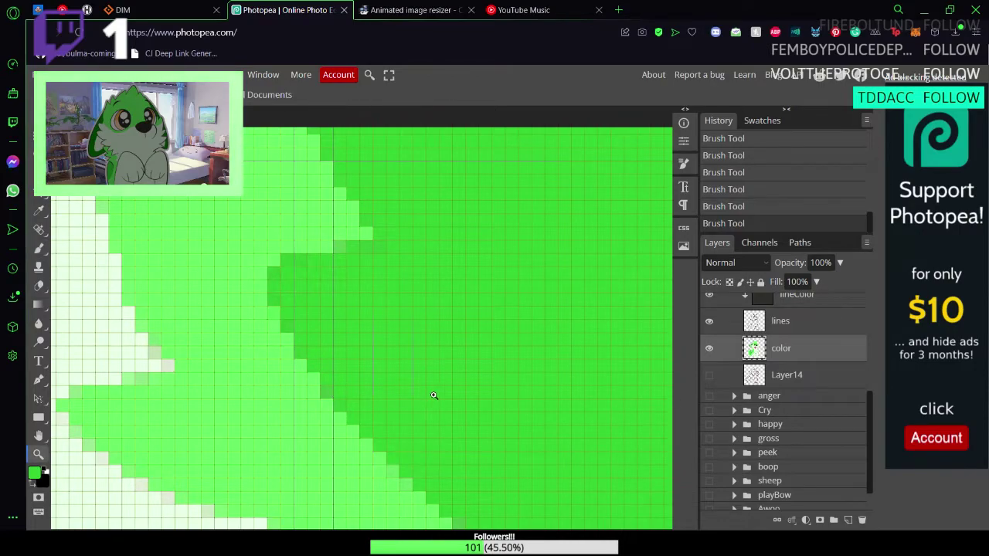
{"action": "left_click_drag", "start_coordinate": [435, 395], "coordinate": [381, 390]}
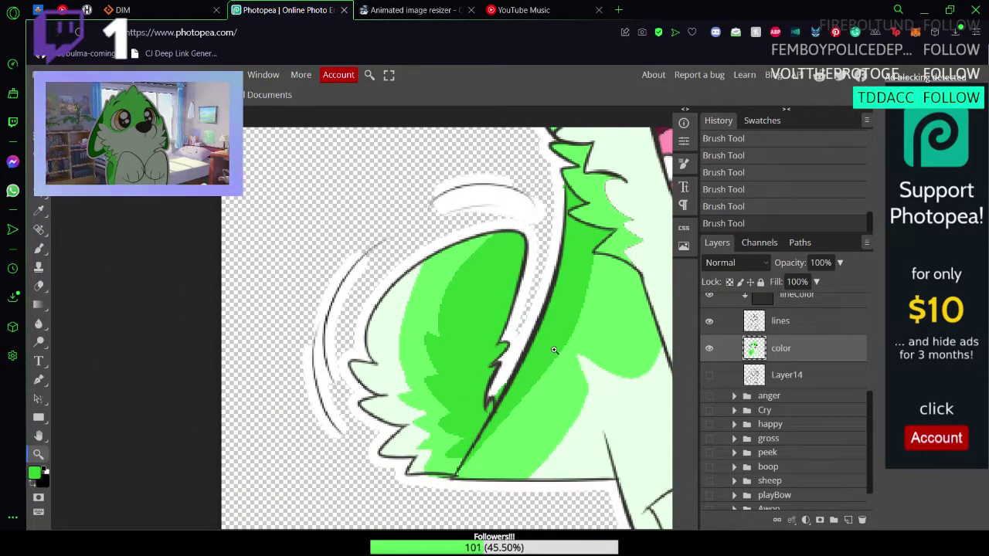
{"action": "left_click_drag", "start_coordinate": [605, 303], "coordinate": [348, 469]}
{"action": "left_click_drag", "start_coordinate": [437, 400], "coordinate": [456, 429]}
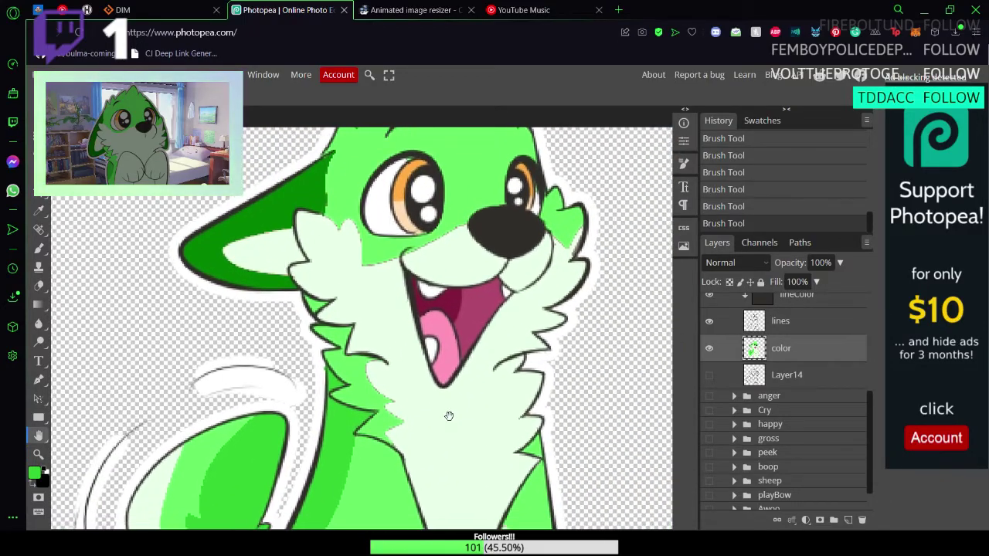
{"action": "scroll", "coordinate": [420, 383], "scroll_direction": "up", "scroll_amount": 8}
{"action": "scroll", "coordinate": [420, 383], "scroll_direction": "up", "scroll_amount": 5}
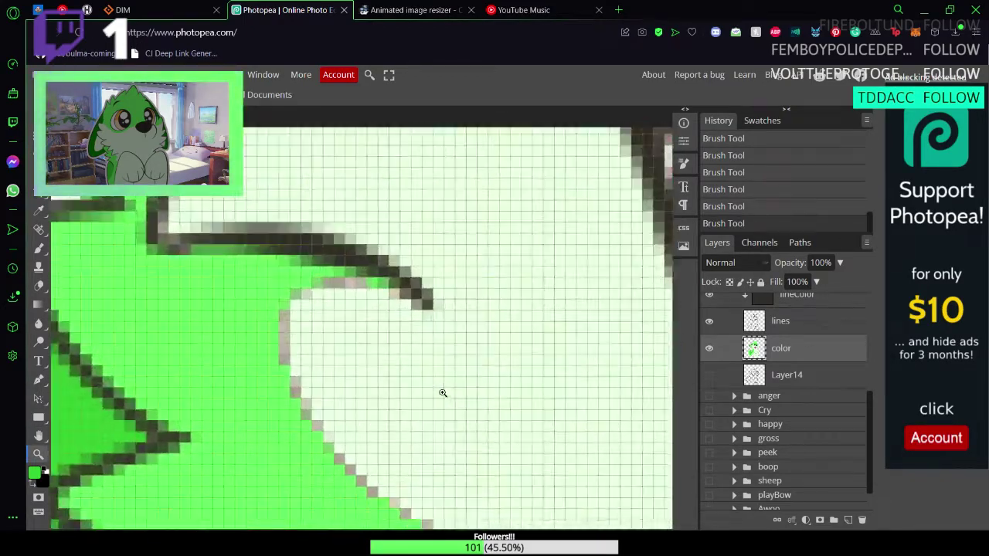
{"action": "key", "text": "i"}
{"action": "left_click", "coordinate": [452, 401]}
{"action": "key", "text": "b"}
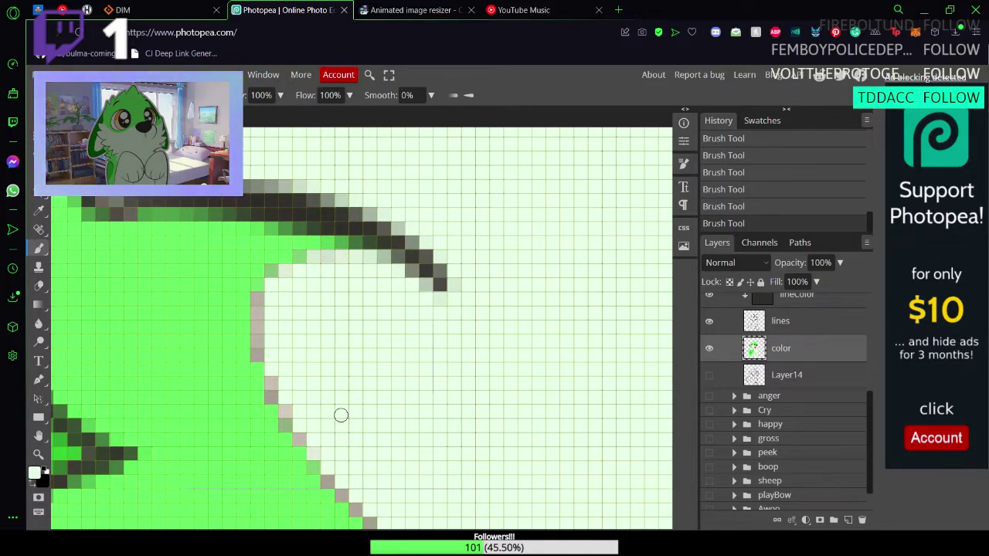
Step: Sample light green and paint over the outline pixels down the curved edge where the neck fur meets the pale chest
{"action": "key", "text": "i"}
{"action": "left_click", "coordinate": [179, 359]}
{"action": "key", "text": "b"}
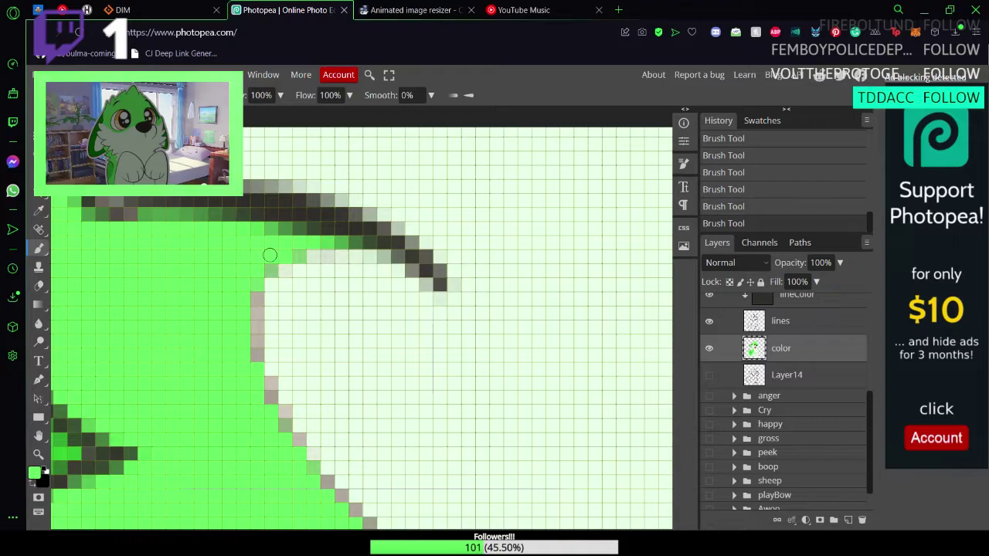
{"action": "mouse_move", "coordinate": [282, 251]}
{"action": "left_mouse_down"}
{"action": "mouse_move", "coordinate": [238, 283]}
{"action": "mouse_move", "coordinate": [277, 262]}
{"action": "mouse_move", "coordinate": [252, 288]}
{"action": "mouse_move", "coordinate": [250, 330]}
{"action": "left_mouse_up"}
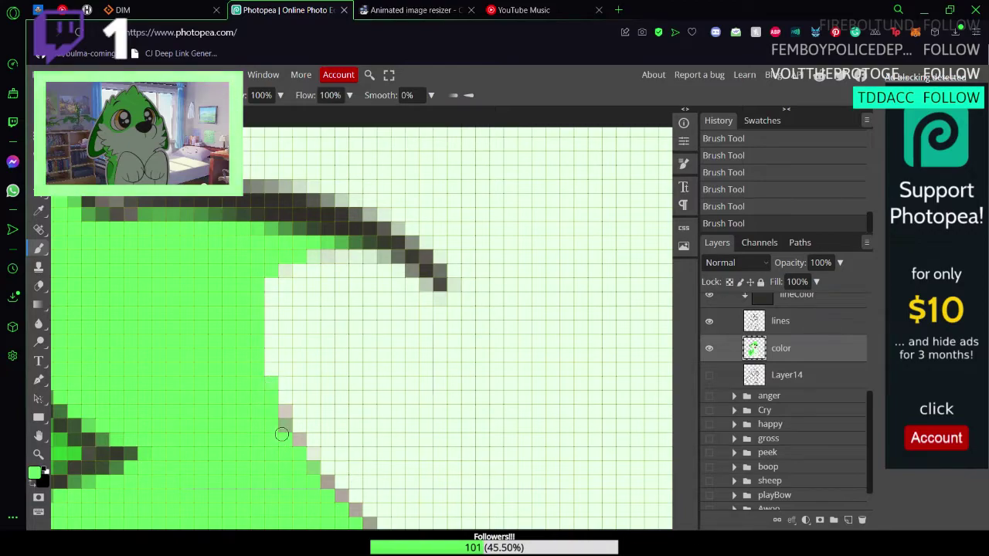
{"action": "mouse_move", "coordinate": [285, 422]}
{"action": "left_mouse_down"}
{"action": "mouse_move", "coordinate": [288, 453]}
{"action": "mouse_move", "coordinate": [280, 406]}
{"action": "mouse_move", "coordinate": [296, 466]}
{"action": "mouse_move", "coordinate": [291, 434]}
{"action": "mouse_move", "coordinate": [314, 486]}
{"action": "left_mouse_up"}
{"action": "scroll", "coordinate": [419, 401], "scroll_direction": "down", "scroll_amount": 3}
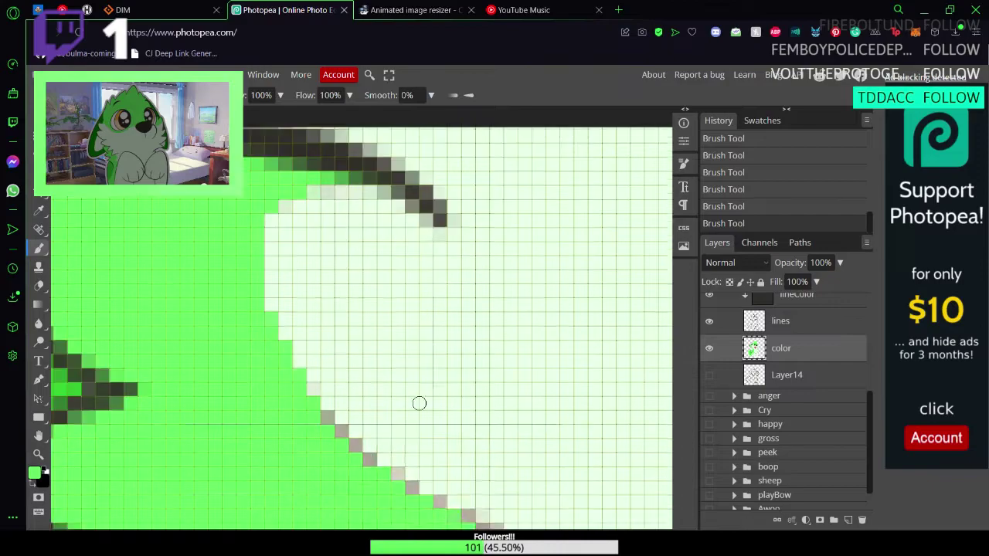
Step: Paint light green over the outline pixels along the diagonal neck fur edge and around the tip of the upper fur spike
{"action": "left_click_drag", "start_coordinate": [326, 225], "coordinate": [353, 258]}
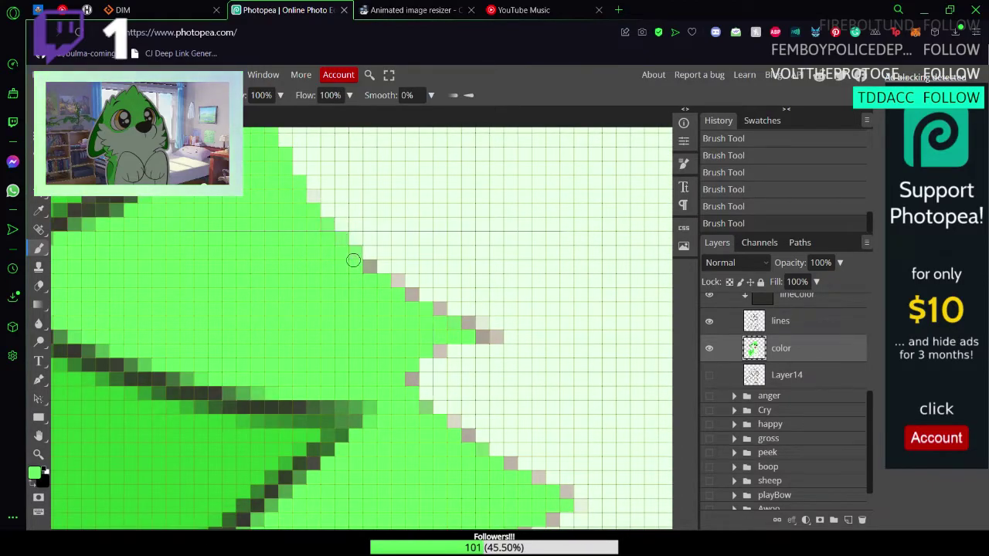
{"action": "left_click_drag", "start_coordinate": [321, 228], "coordinate": [402, 295]}
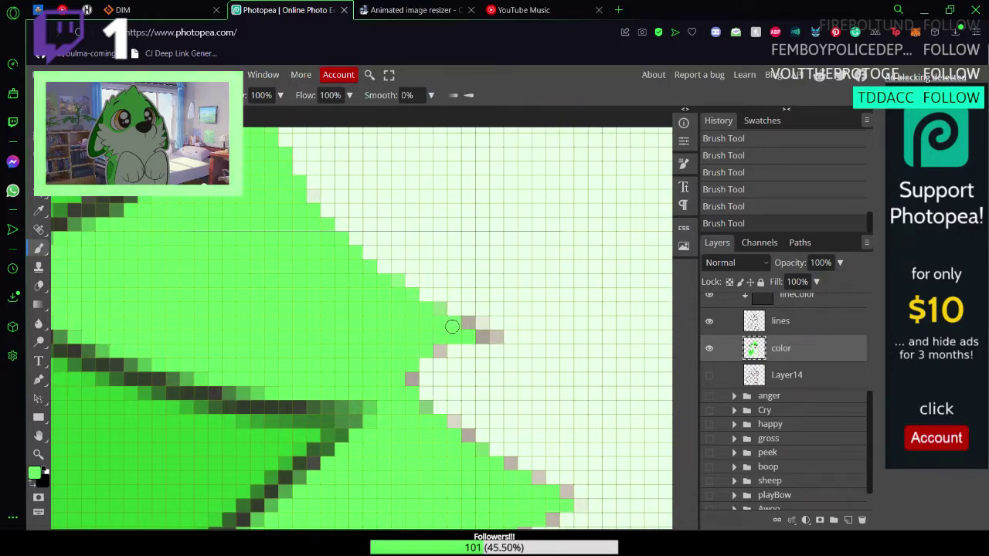
{"action": "mouse_move", "coordinate": [455, 329]}
{"action": "left_mouse_down"}
{"action": "mouse_move", "coordinate": [495, 333]}
{"action": "mouse_move", "coordinate": [481, 329]}
{"action": "left_mouse_up"}
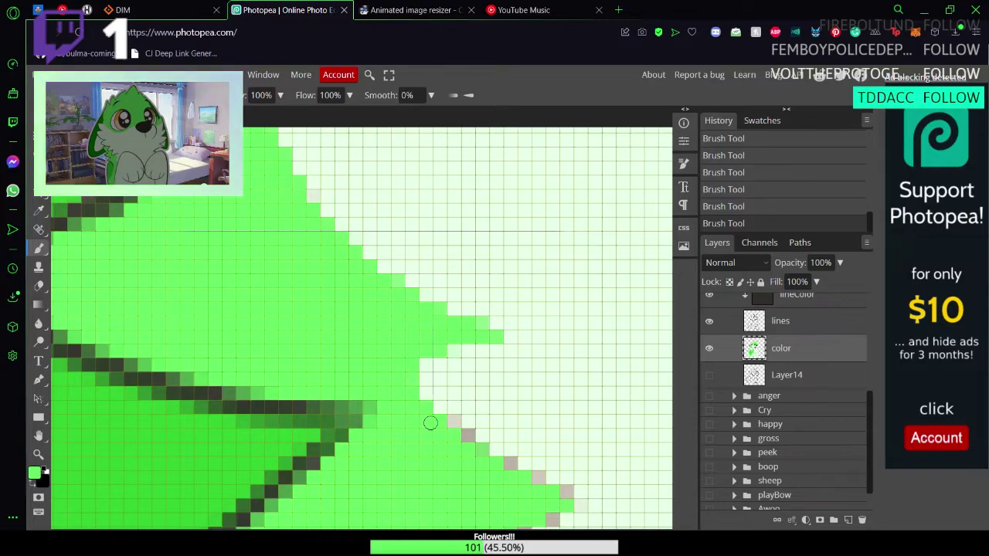
Step: Paint light green over the outline pixels around the lower neck fur spike and down to the black shoulder line, and save the document
{"action": "scroll", "coordinate": [431, 415], "scroll_direction": "down", "scroll_amount": 3}
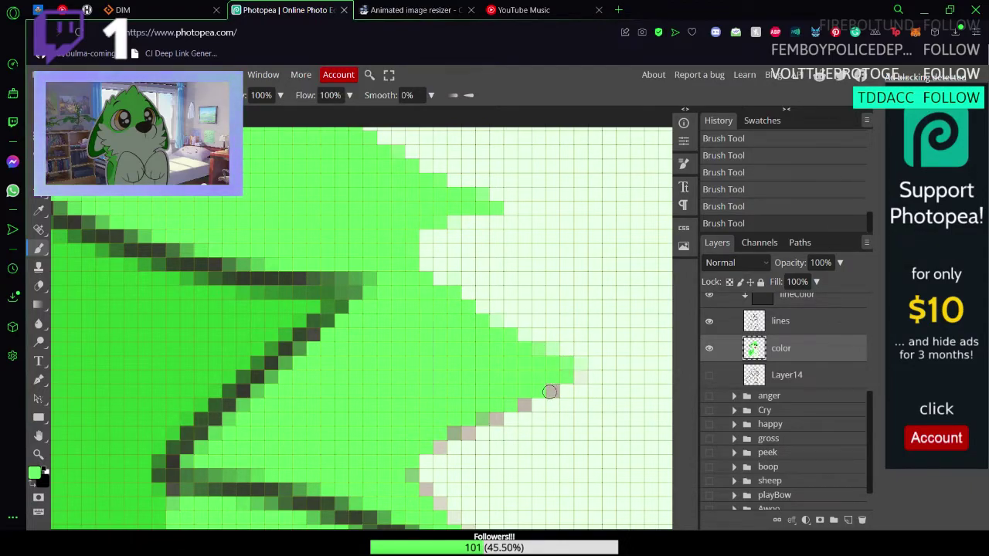
{"action": "key", "text": "ctrl+z"}
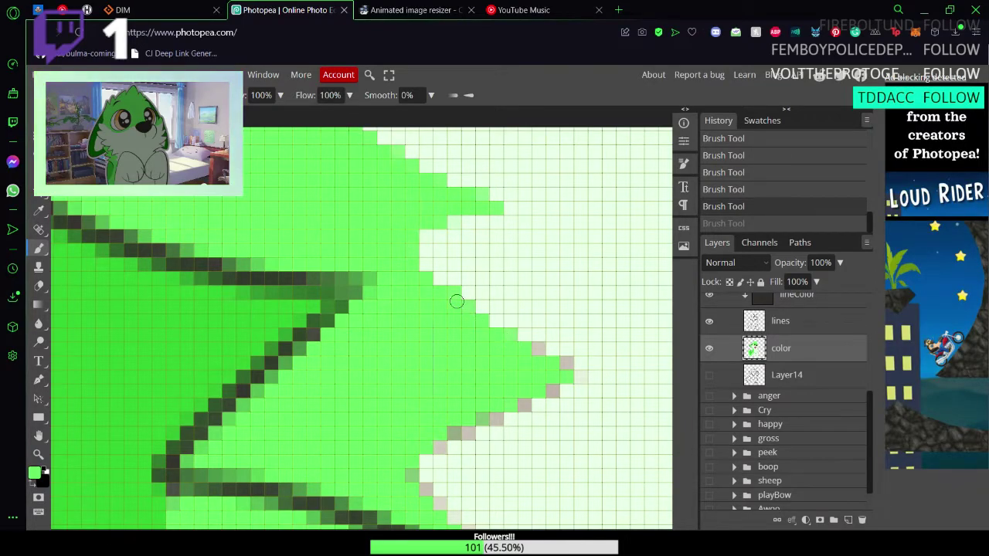
{"action": "left_click_drag", "start_coordinate": [456, 301], "coordinate": [532, 353]}
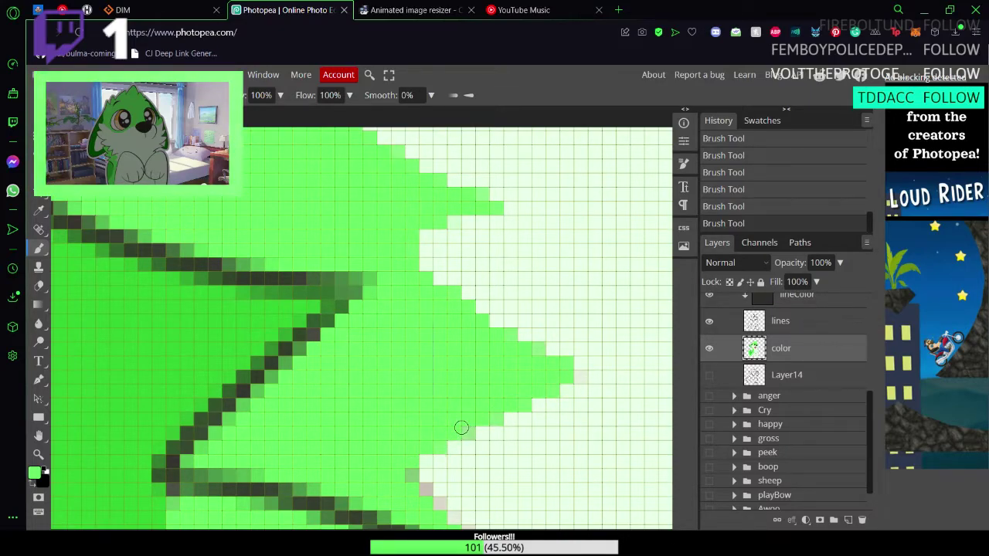
{"action": "scroll", "coordinate": [413, 397], "scroll_direction": "down", "scroll_amount": 3}
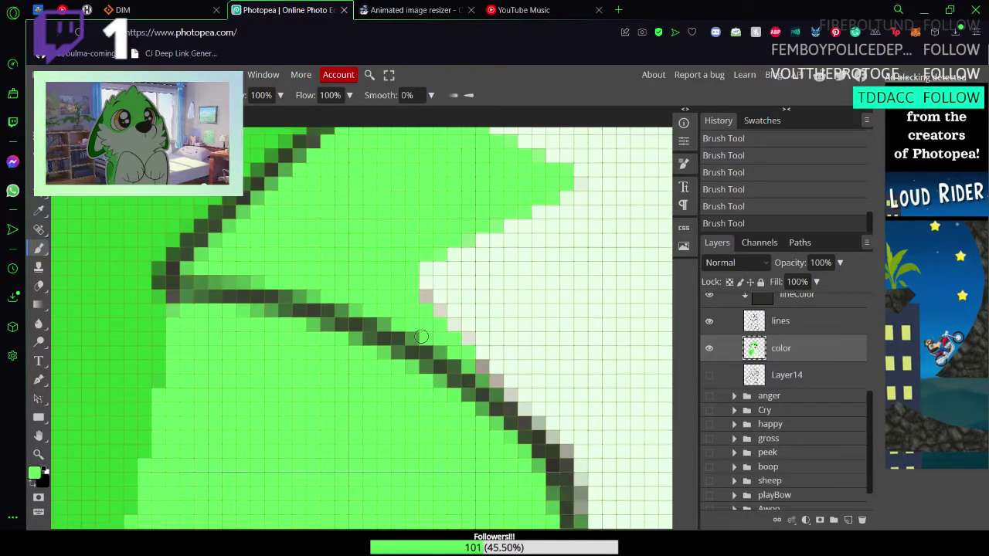
{"action": "left_click", "coordinate": [424, 297]}
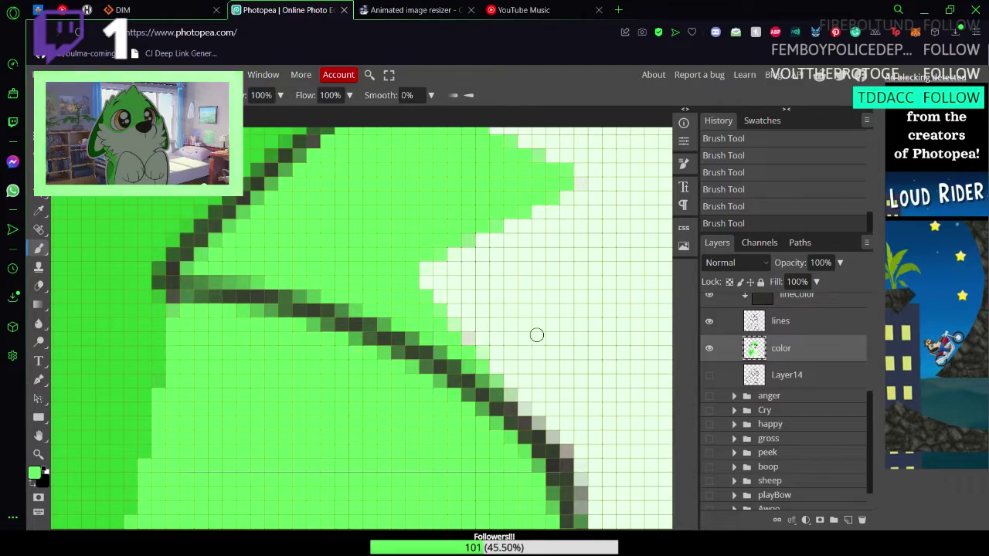
{"action": "key", "text": "ctrl+s"}
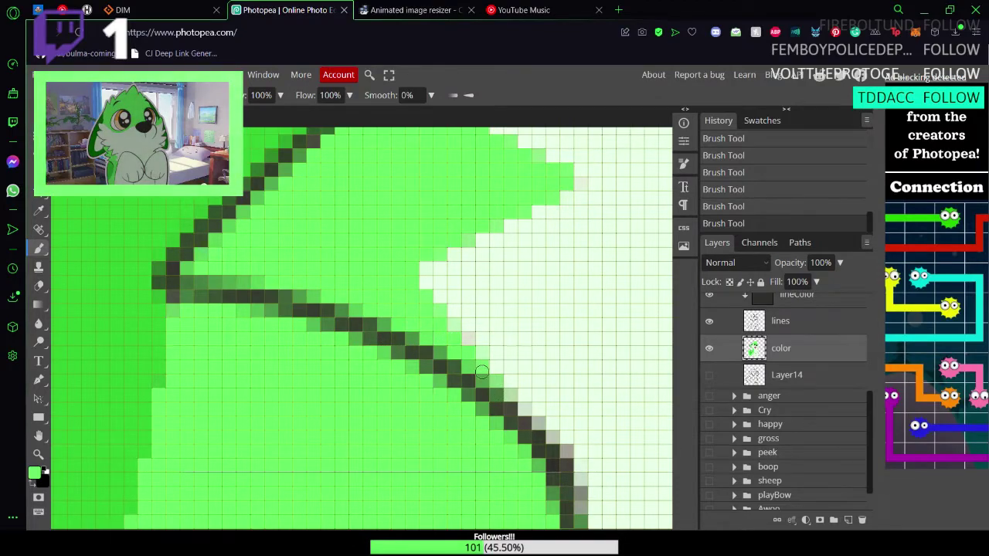
Step: Paint light green over the outline pixels along the left half of the far front leg patch's curved lower edge
{"action": "scroll", "coordinate": [450, 330], "scroll_direction": "down", "scroll_amount": 2}
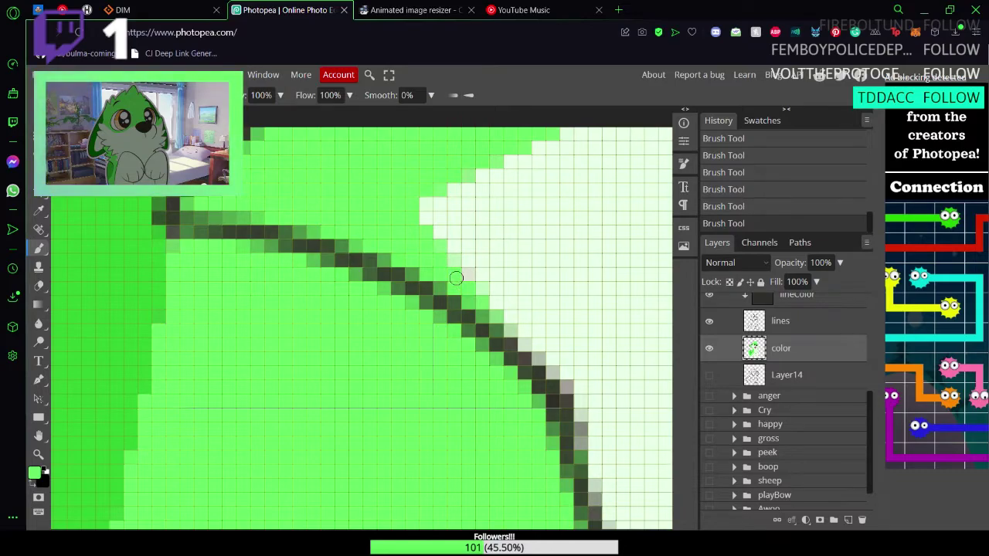
{"action": "scroll", "coordinate": [508, 365], "scroll_direction": "down", "scroll_amount": 6}
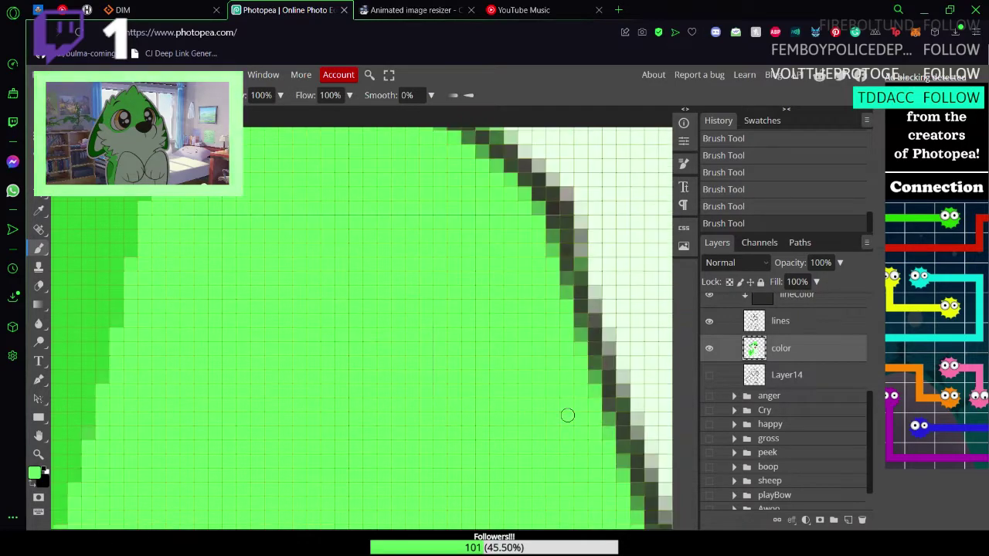
{"action": "key", "text": "z"}
{"action": "left_click_drag", "start_coordinate": [558, 385], "coordinate": [477, 371]}
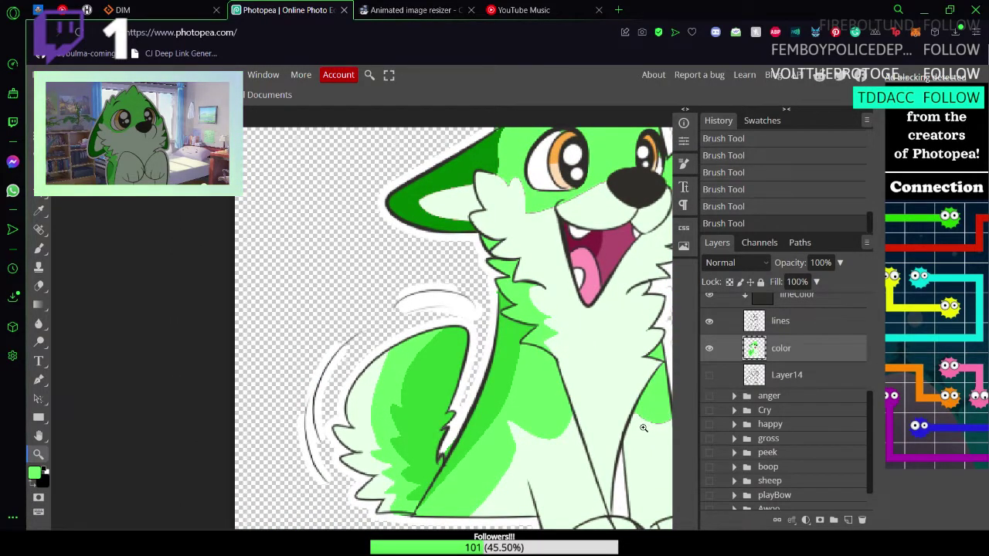
{"action": "left_click_drag", "start_coordinate": [643, 429], "coordinate": [397, 394]}
{"action": "key", "text": "space"}
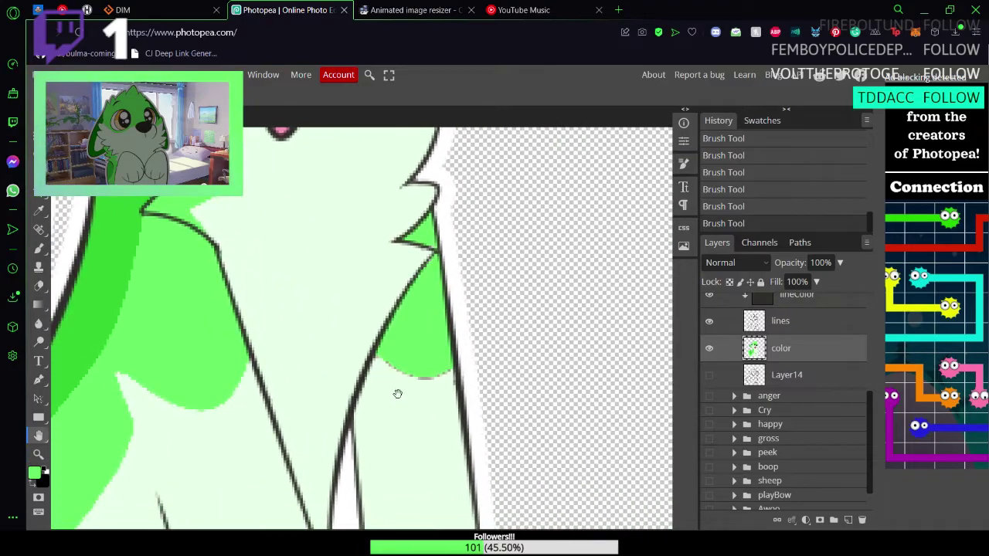
{"action": "scroll", "coordinate": [398, 394], "scroll_direction": "up", "scroll_amount": 6}
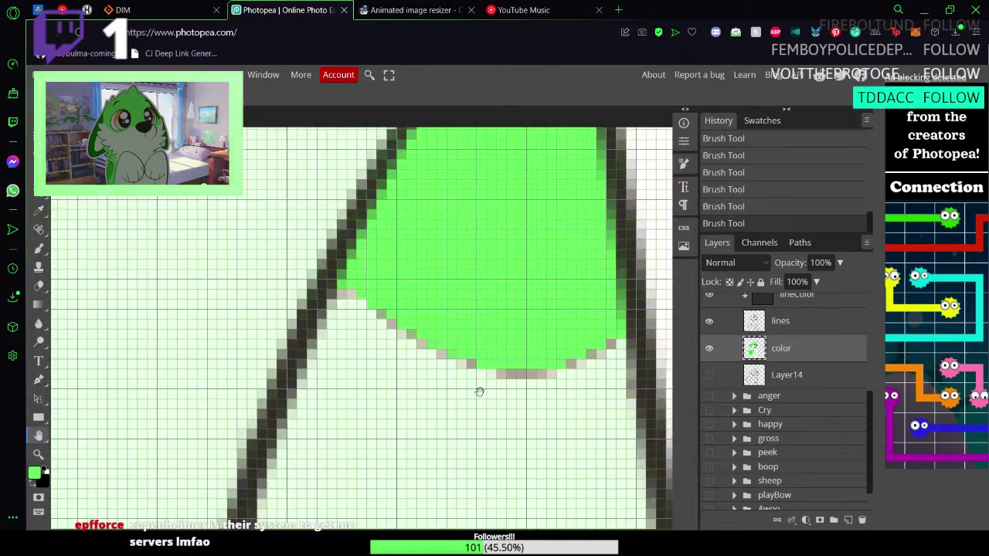
{"action": "left_click_drag", "start_coordinate": [480, 391], "coordinate": [417, 384]}
{"action": "key", "text": "z"}
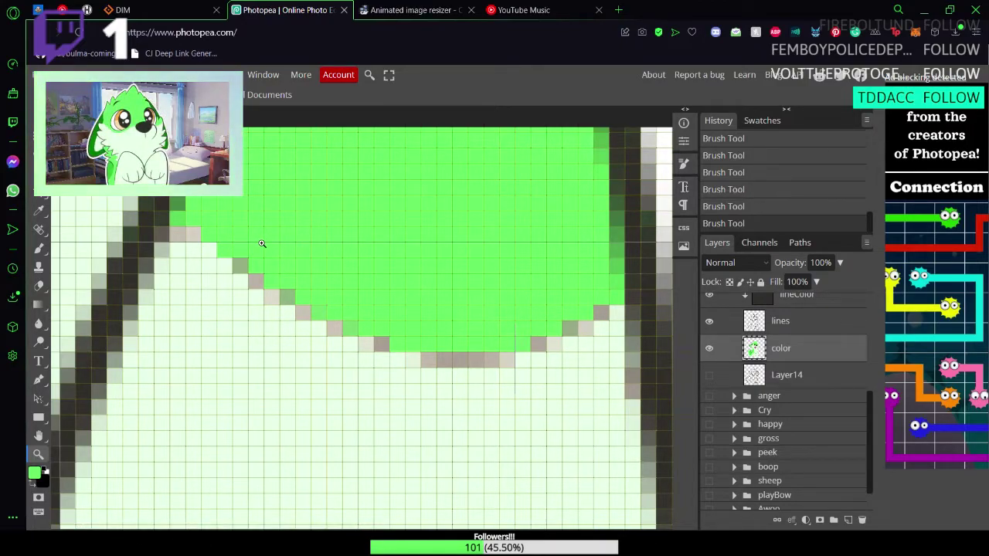
{"action": "key", "text": "b"}
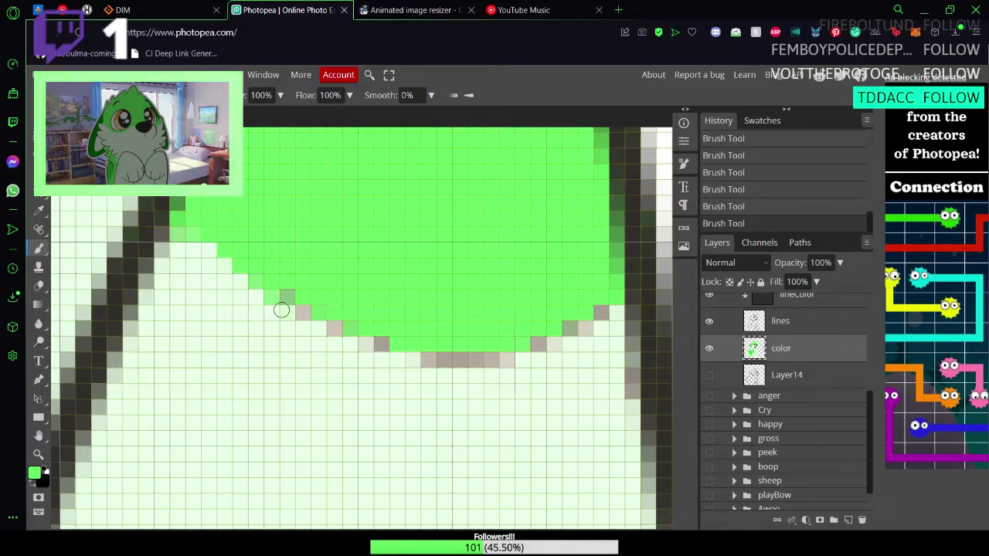
{"action": "key", "text": "ctrl+z"}
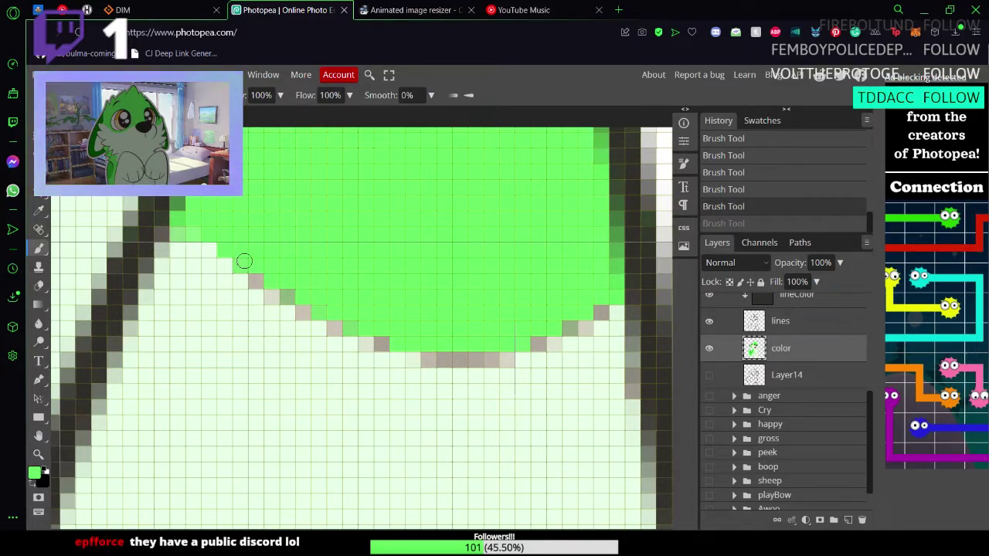
{"action": "left_click_drag", "start_coordinate": [278, 294], "coordinate": [312, 307]}
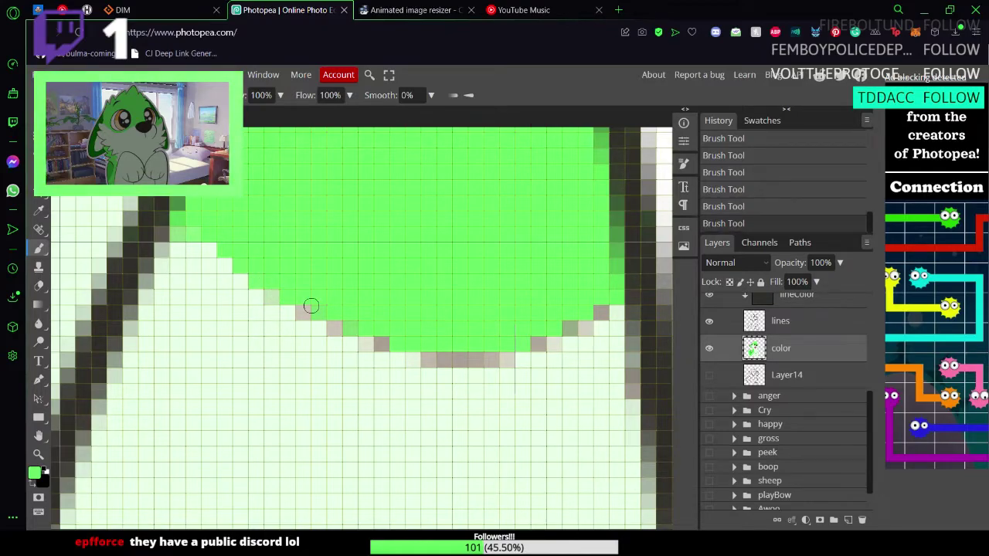
{"action": "left_click", "coordinate": [343, 324]}
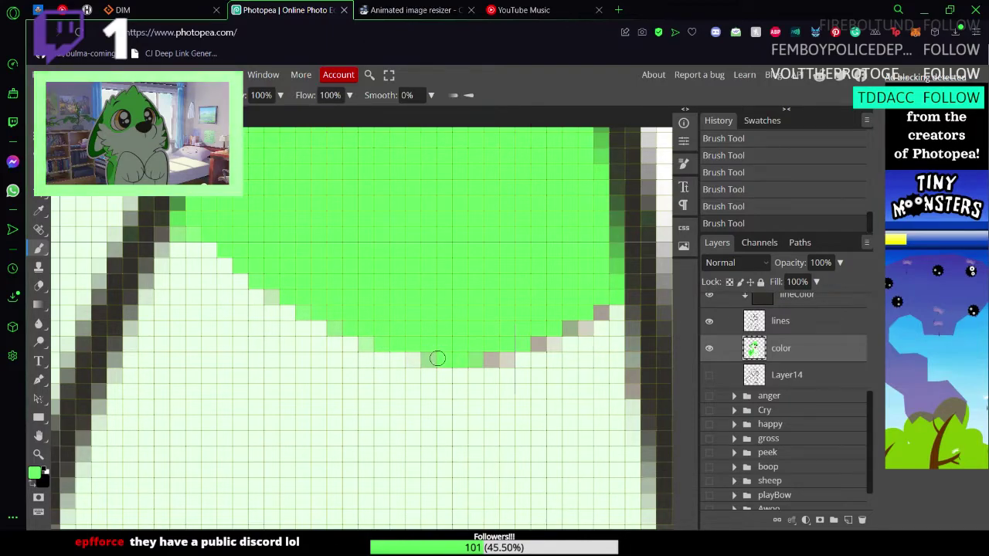
Step: Paint light green over the remaining outline pixels along the right half of the leg patch's lower edge, and save the document
{"action": "left_click", "coordinate": [486, 356]}
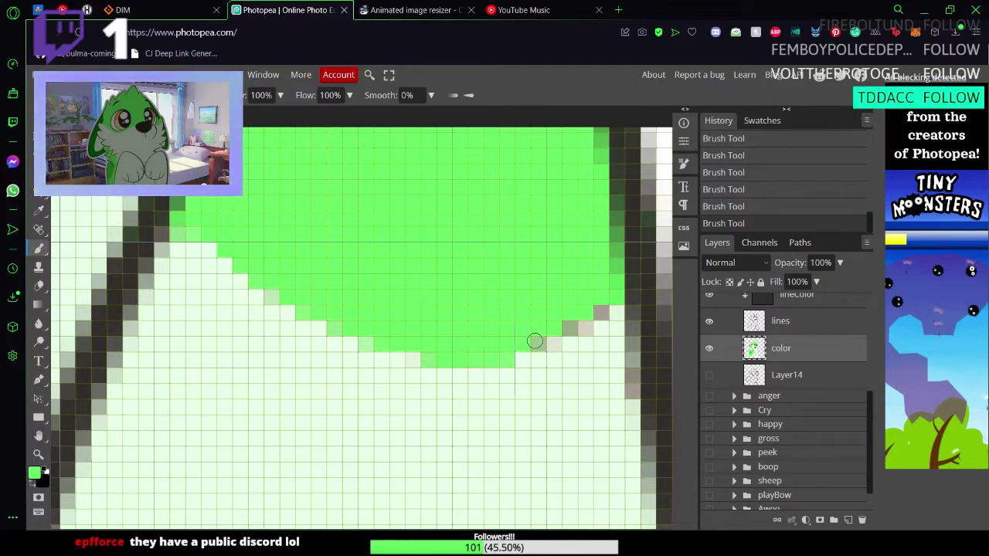
{"action": "left_click_drag", "start_coordinate": [540, 343], "coordinate": [602, 307]}
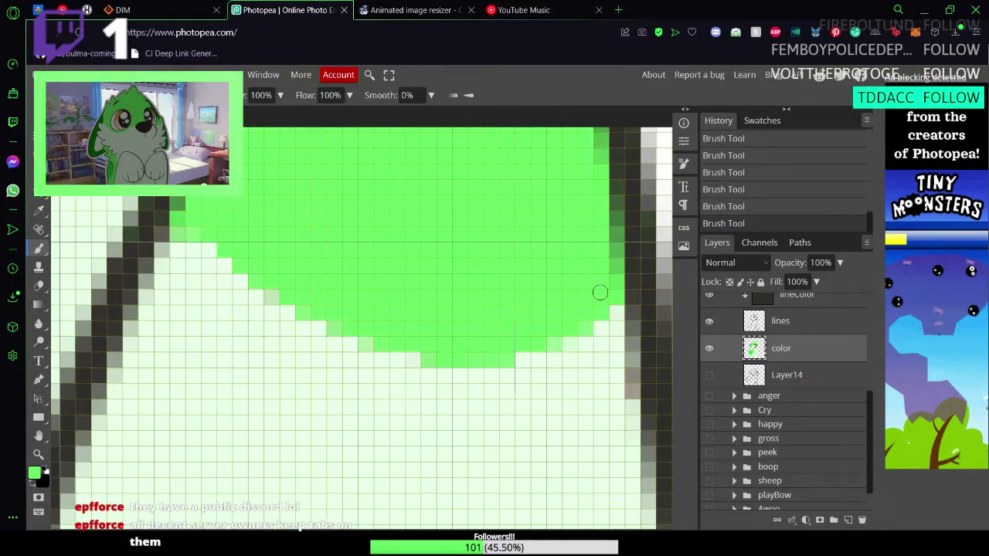
{"action": "key", "text": "ctrl+s"}
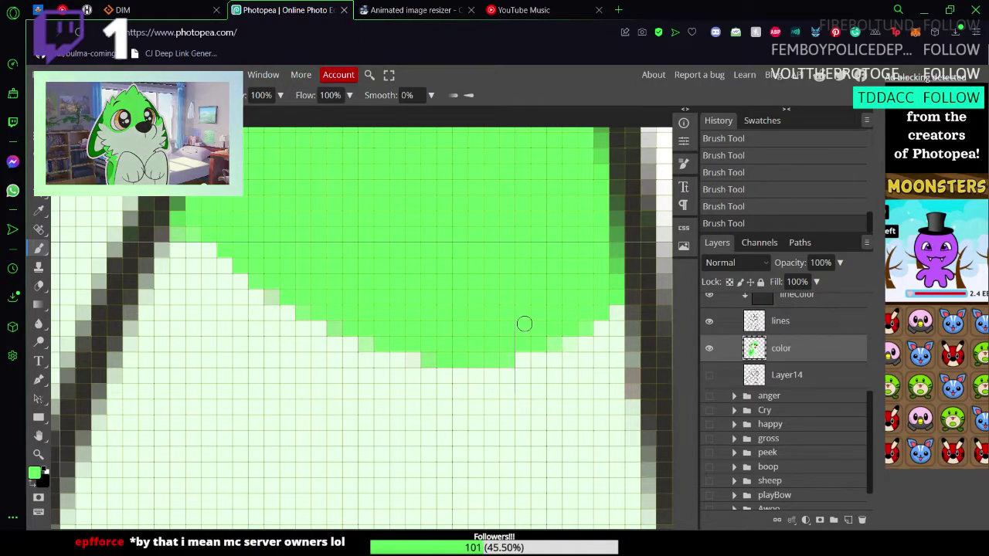
Step: Sample the pale green leg fur color and paint over the brownish pixels beside the black leg lines near the patch
{"action": "left_click", "coordinate": [525, 422], "text": "alt"}
{"action": "scroll", "coordinate": [587, 363], "scroll_direction": "down", "scroll_amount": 3}
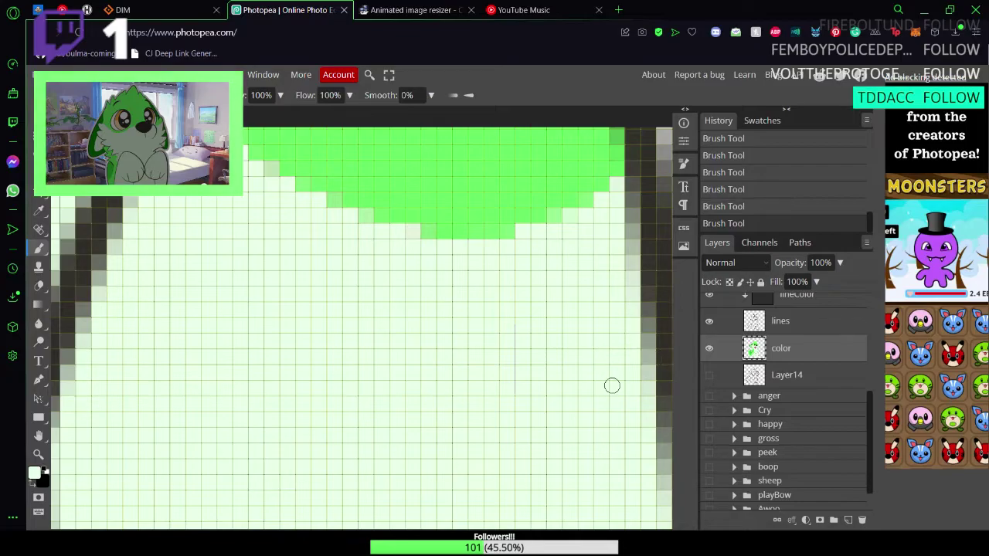
Step: Sample the pale cheek fur color beside the muzzle and paint over the brownish pixels along the black lines flanking the V-shaped green marking
{"action": "key", "text": "z"}
{"action": "mouse_move", "coordinate": [604, 385]}
{"action": "left_mouse_down"}
{"action": "mouse_move", "coordinate": [560, 383]}
{"action": "mouse_move", "coordinate": [575, 391]}
{"action": "left_mouse_up"}
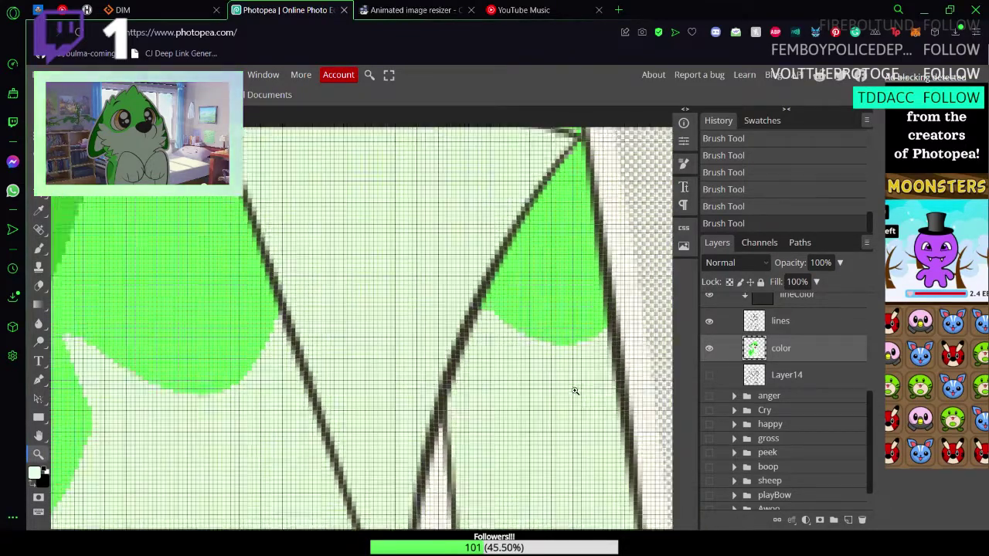
{"action": "left_click", "coordinate": [575, 391], "text": "alt"}
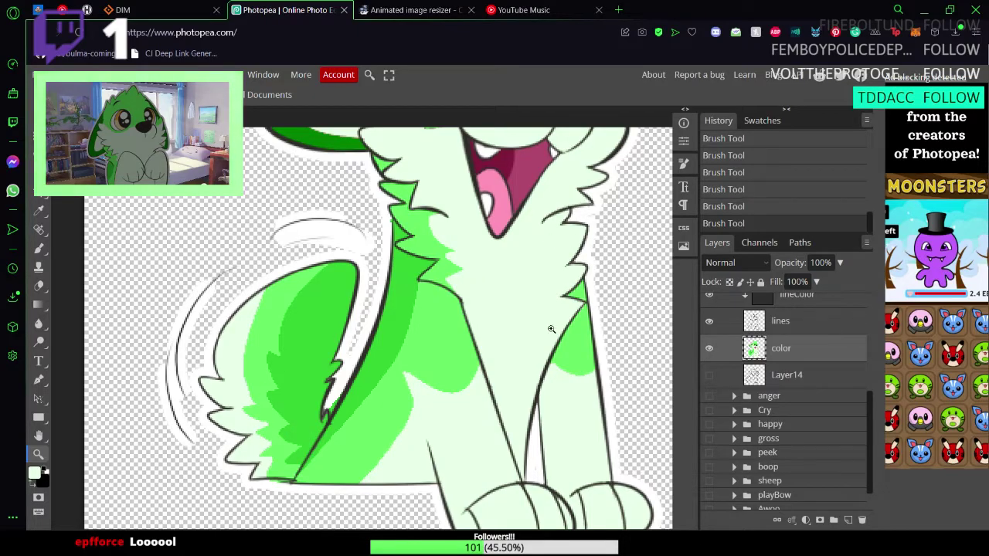
{"action": "left_click_drag", "start_coordinate": [528, 406], "coordinate": [506, 404]}
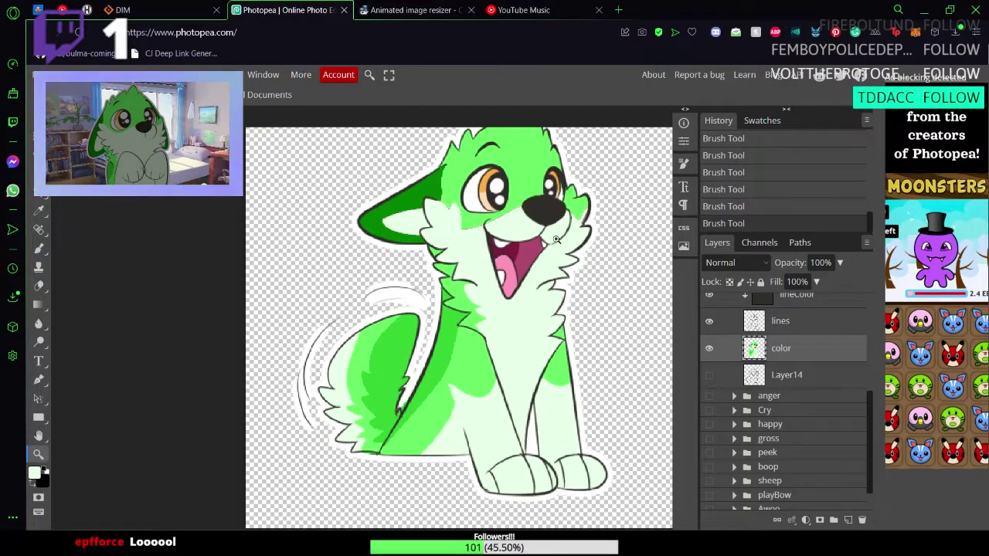
{"action": "left_click_drag", "start_coordinate": [558, 216], "coordinate": [634, 229]}
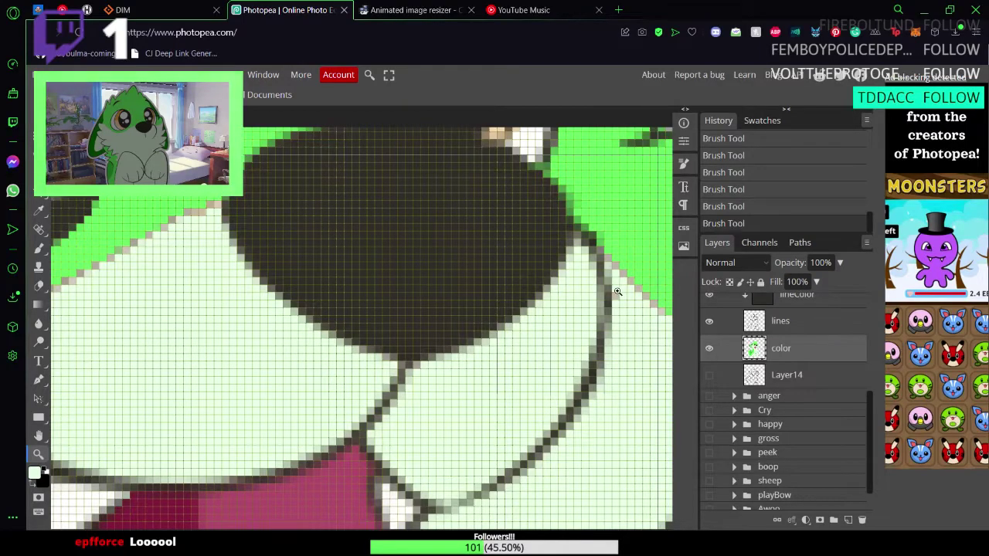
{"action": "left_click_drag", "start_coordinate": [618, 292], "coordinate": [467, 281]}
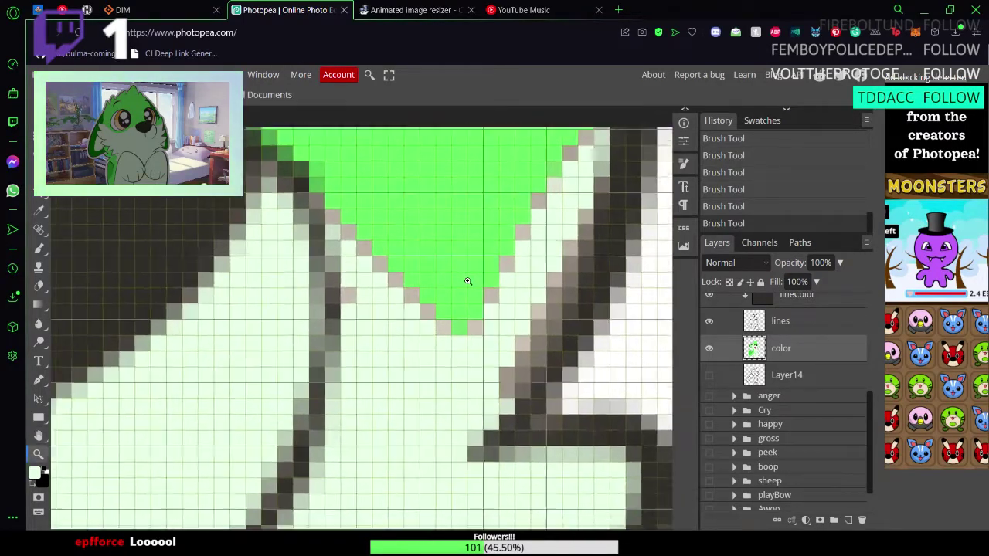
{"action": "key", "text": "i"}
{"action": "left_click", "coordinate": [414, 398]}
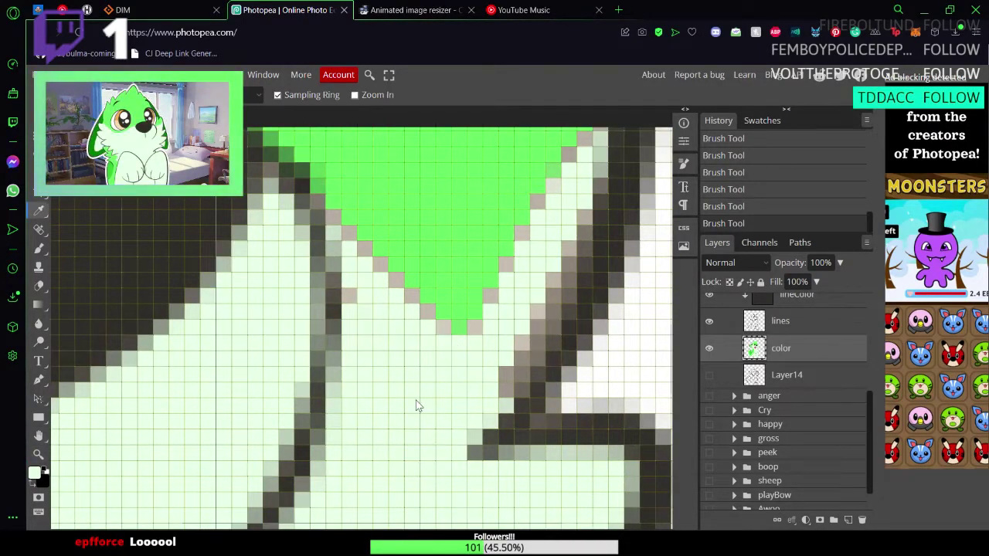
{"action": "key", "text": "b"}
{"action": "mouse_move", "coordinate": [529, 340]}
{"action": "left_mouse_down"}
{"action": "mouse_move", "coordinate": [517, 373]}
{"action": "mouse_move", "coordinate": [560, 255]}
{"action": "mouse_move", "coordinate": [568, 277]}
{"action": "mouse_move", "coordinate": [589, 237]}
{"action": "mouse_move", "coordinate": [585, 207]}
{"action": "mouse_move", "coordinate": [567, 295]}
{"action": "left_mouse_up"}
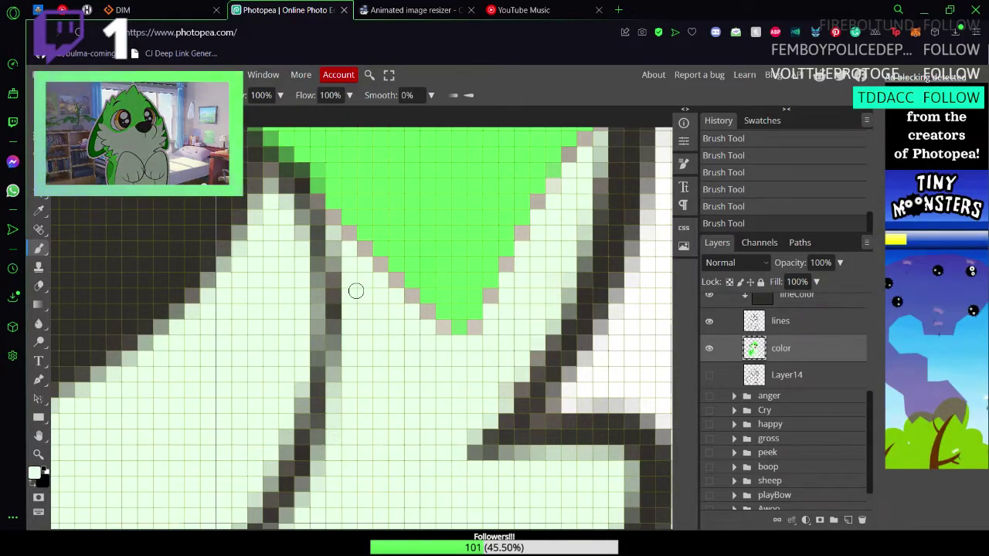
Step: Sample the bright green of the V-shaped cheek marking and paint over the outline pixels along both of its slanted edges
{"action": "left_click", "coordinate": [432, 198], "text": "alt"}
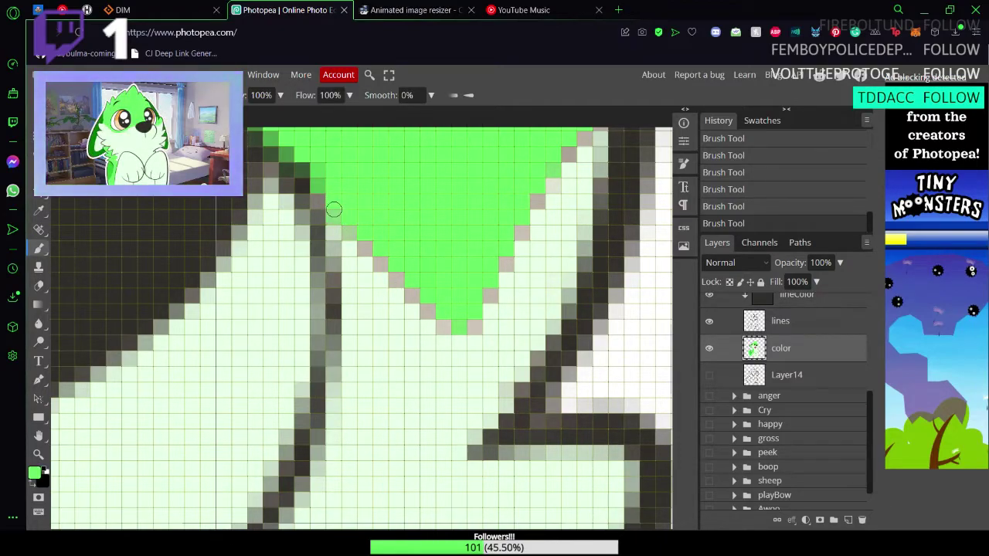
{"action": "left_click_drag", "start_coordinate": [333, 212], "coordinate": [367, 237]}
{"action": "left_click", "coordinate": [380, 263]}
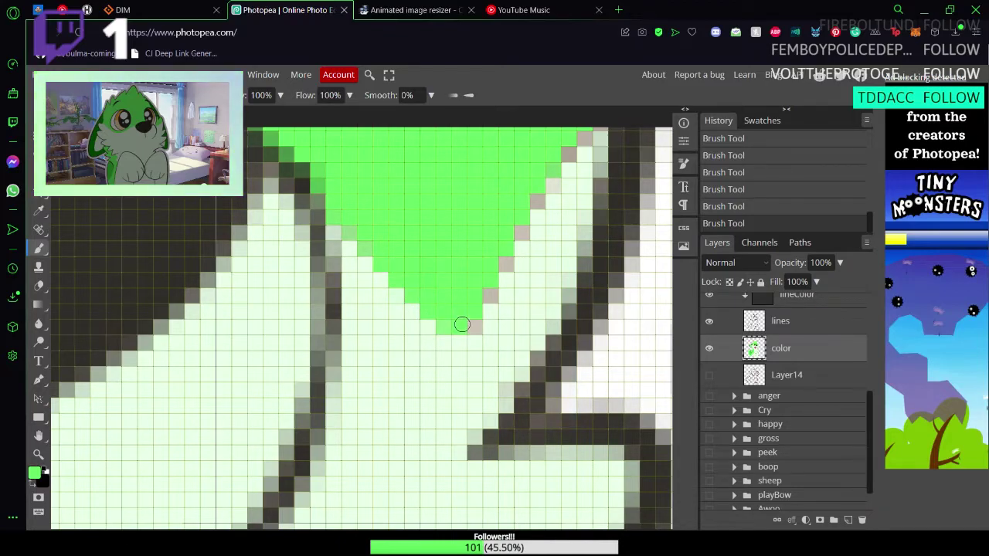
{"action": "mouse_move", "coordinate": [462, 324]}
{"action": "left_mouse_down"}
{"action": "mouse_move", "coordinate": [509, 234]}
{"action": "mouse_move", "coordinate": [527, 221]}
{"action": "mouse_move", "coordinate": [511, 267]}
{"action": "left_mouse_up"}
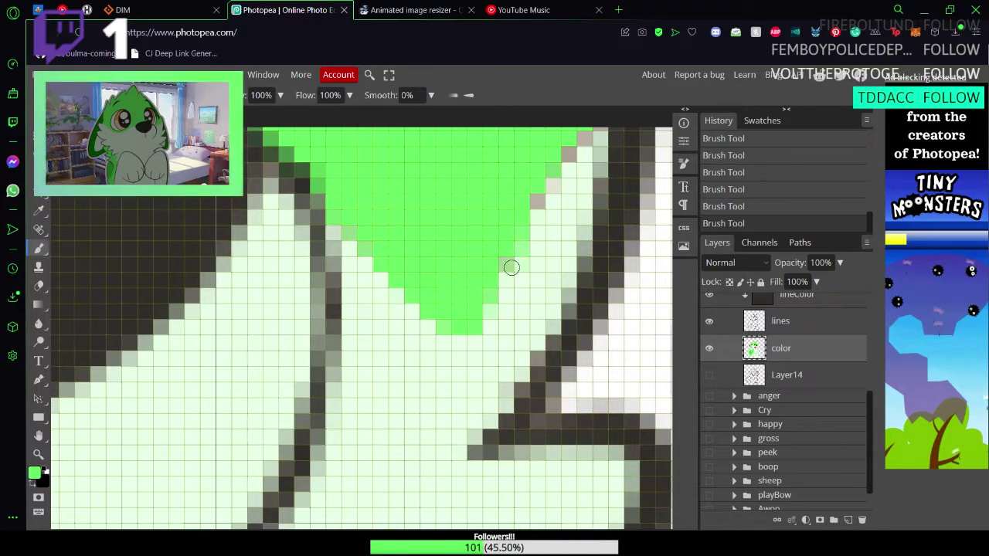
{"action": "key", "text": "ctrl+z"}
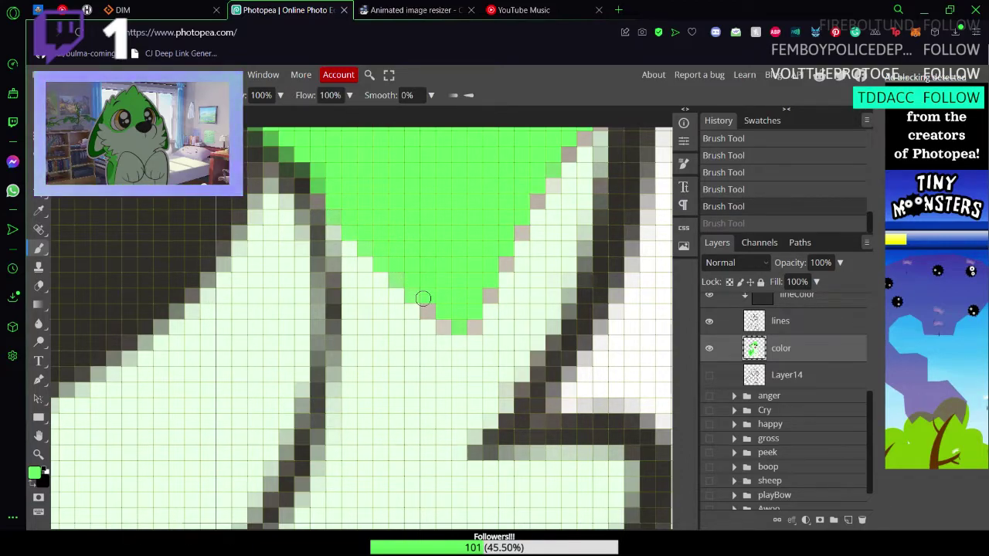
{"action": "left_click_drag", "start_coordinate": [432, 318], "coordinate": [434, 307]}
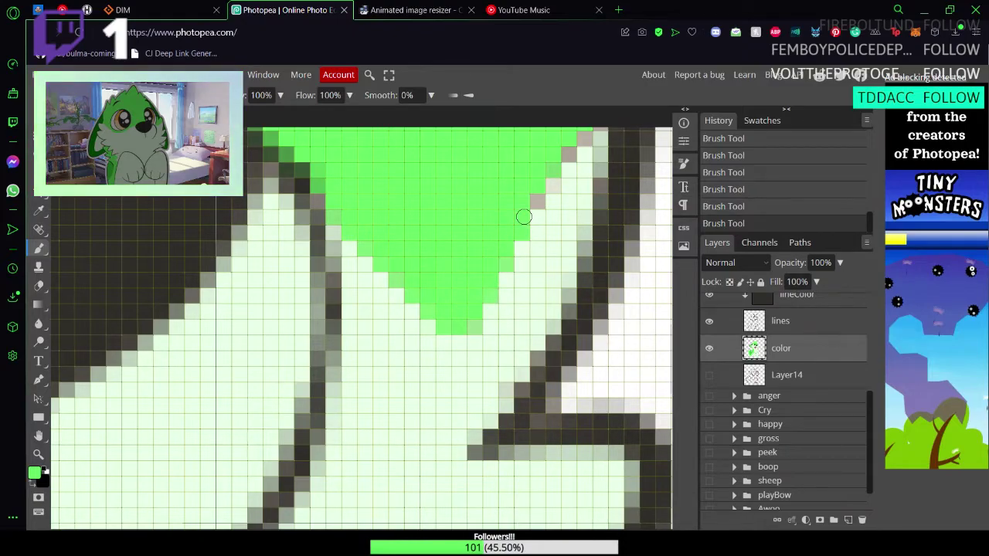
{"action": "scroll", "coordinate": [583, 232], "scroll_direction": "up", "scroll_amount": 2}
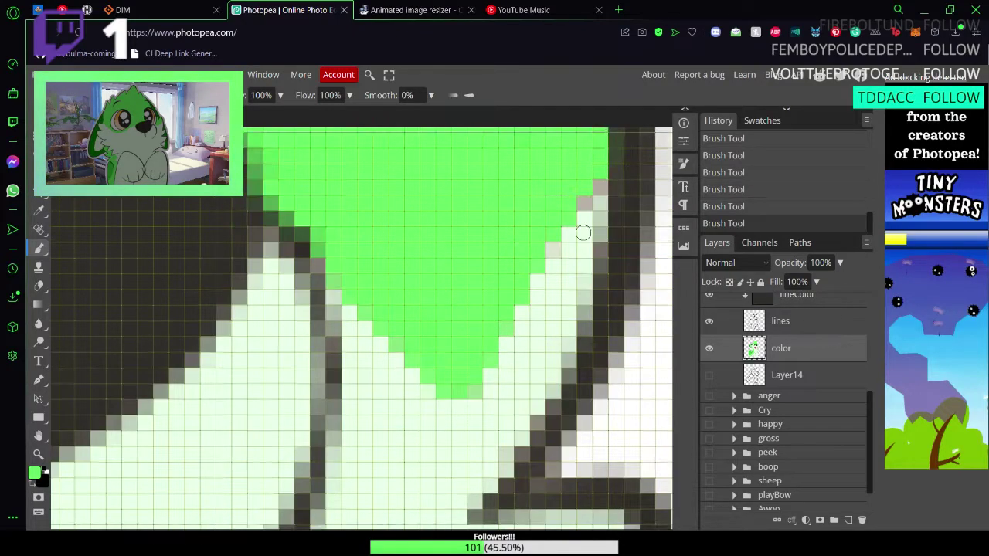
{"action": "scroll", "coordinate": [583, 232], "scroll_direction": "up", "scroll_amount": 2}
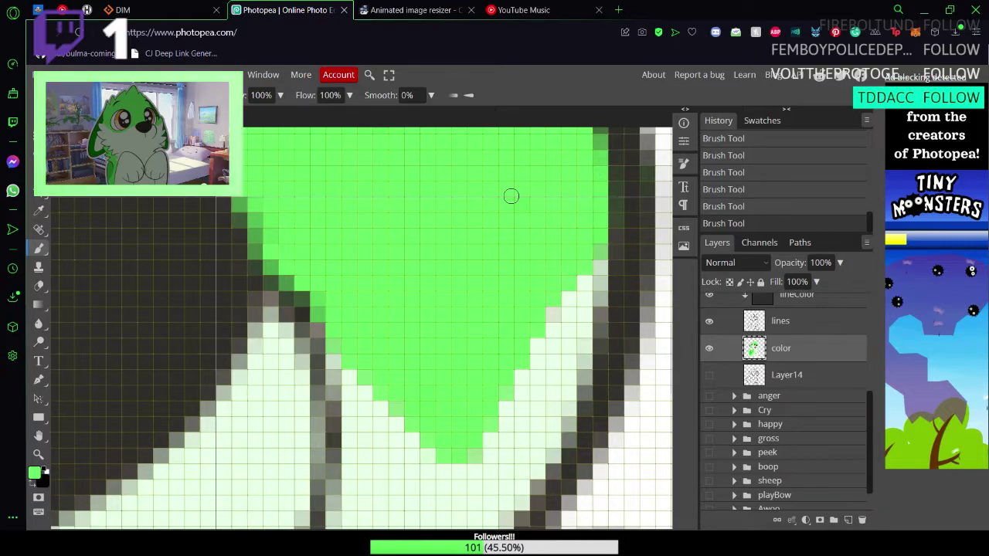
Step: Sample white from the narrow eye white beside the orange iris and paint over the stray green pixels at its upper end
{"action": "scroll", "coordinate": [559, 246], "scroll_direction": "up", "scroll_amount": 5}
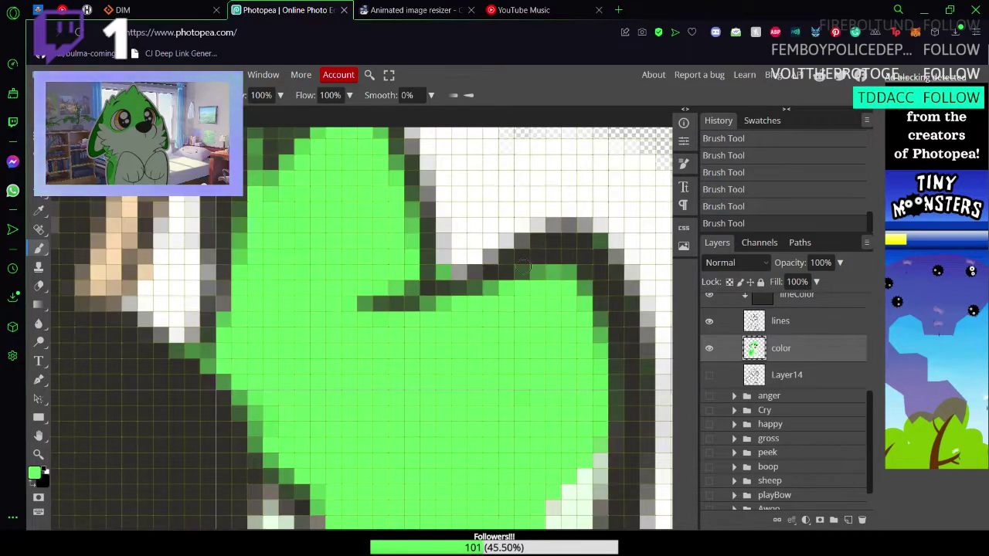
{"action": "scroll", "coordinate": [323, 343], "scroll_direction": "up", "scroll_amount": 2}
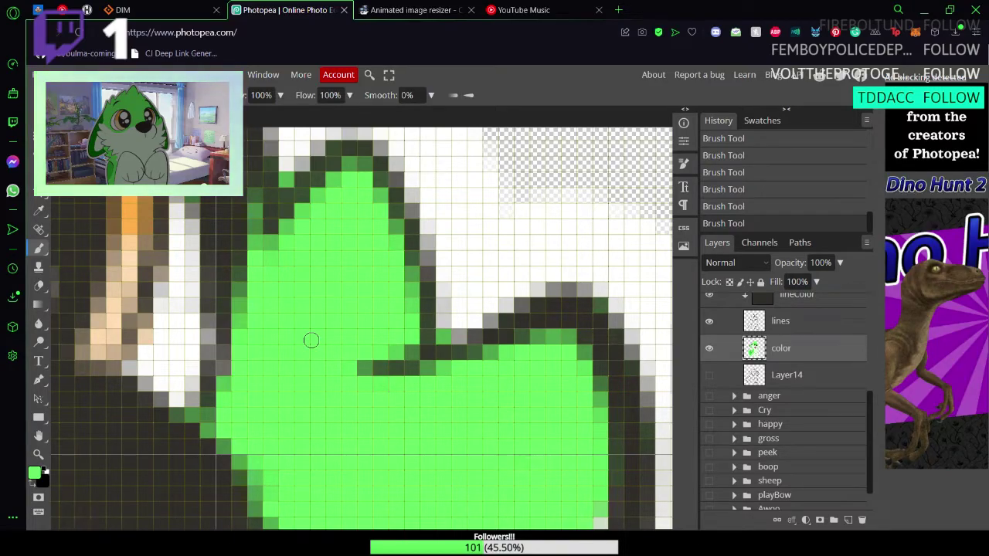
{"action": "scroll", "coordinate": [310, 340], "scroll_direction": "up", "scroll_amount": 2}
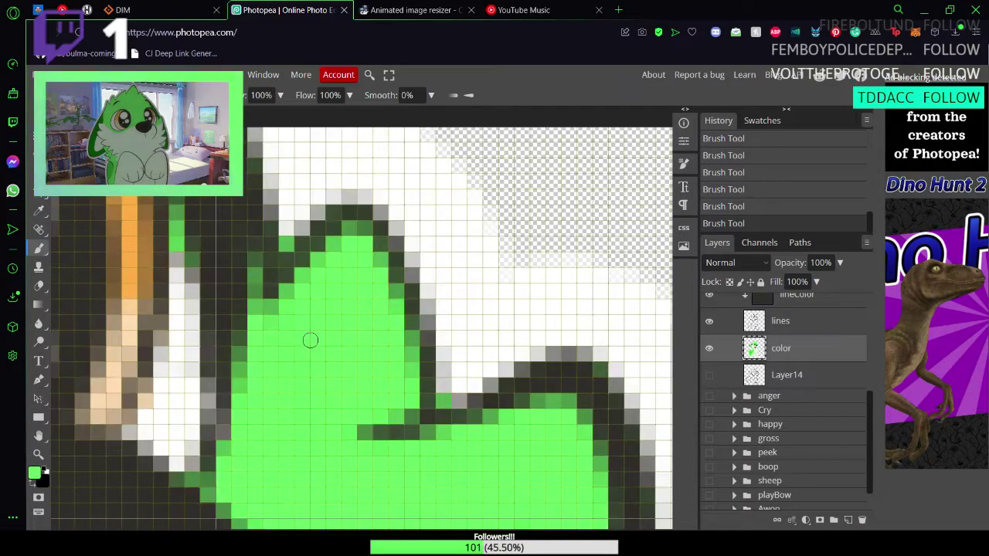
{"action": "scroll", "coordinate": [307, 340], "scroll_direction": "down", "scroll_amount": 4}
{"action": "scroll", "coordinate": [305, 340], "scroll_direction": "up", "scroll_amount": 3}
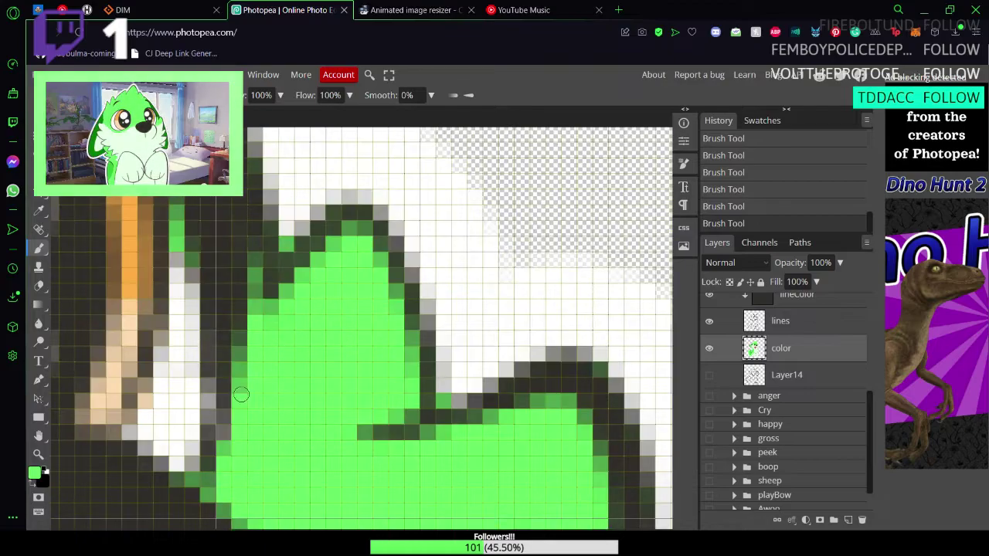
{"action": "left_click", "coordinate": [176, 407], "text": "alt"}
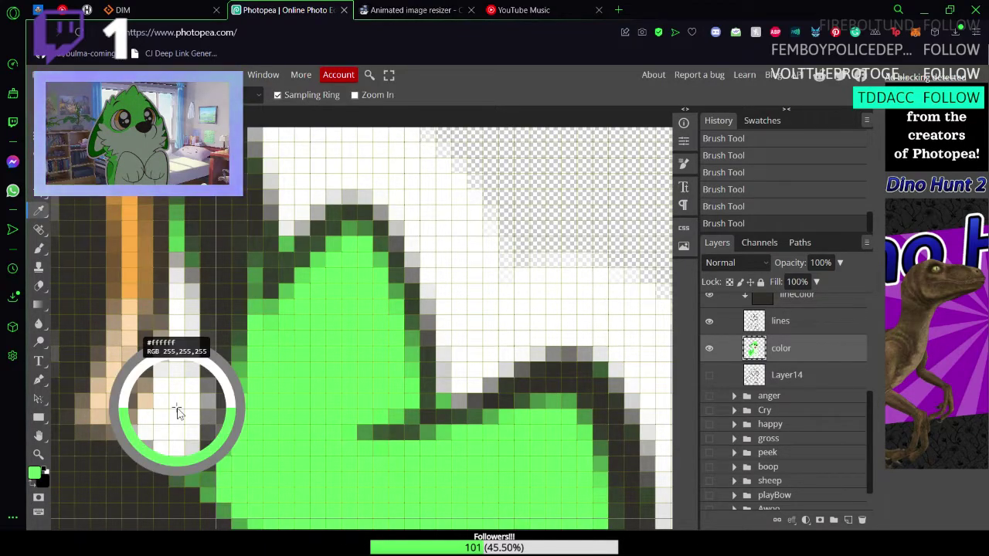
{"action": "key", "text": "z"}
{"action": "left_click_drag", "start_coordinate": [208, 422], "coordinate": [180, 420]}
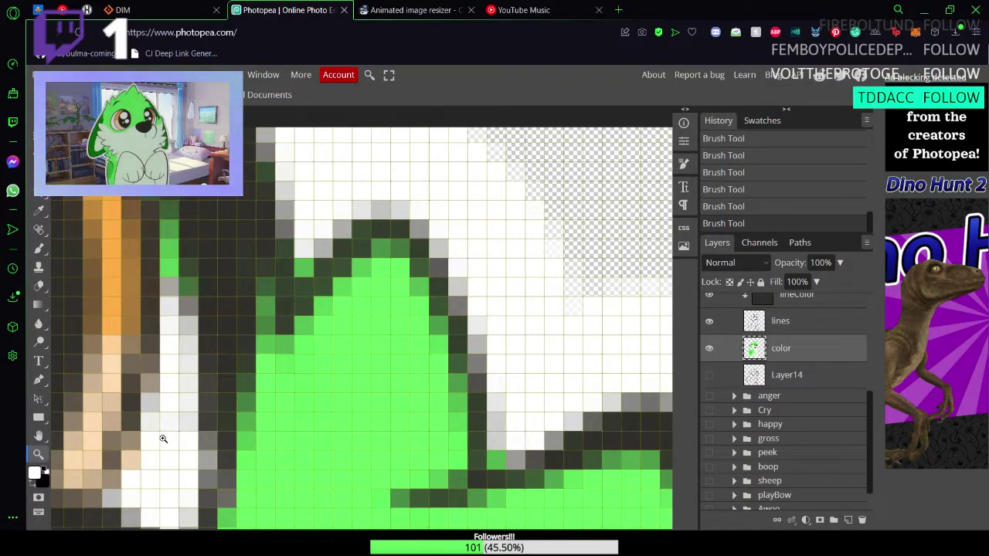
{"action": "key", "text": "i"}
{"action": "left_click", "coordinate": [162, 435]}
{"action": "key", "text": "b"}
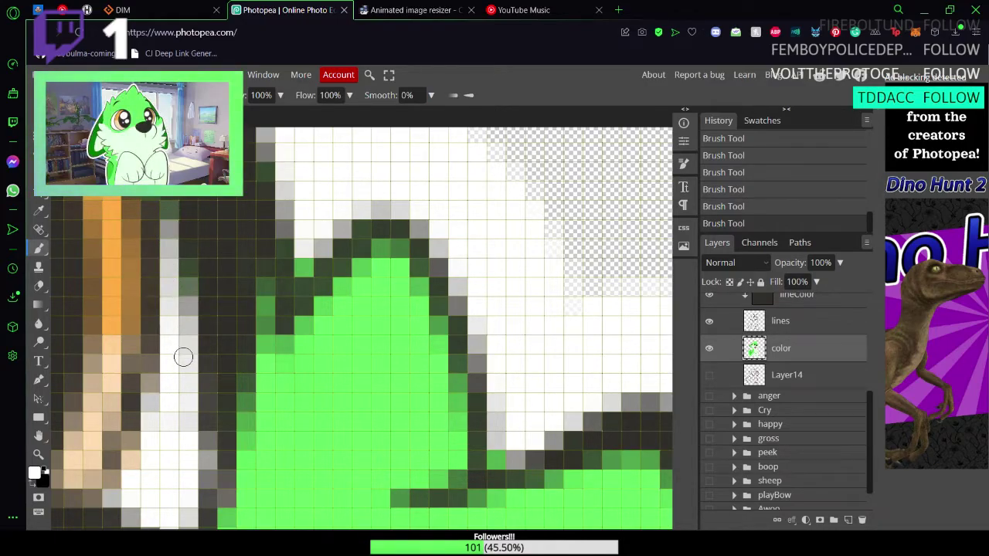
Step: Sample the bright green of the V-shaped marking and paint over the leftover beige pixel on its outer edge
{"action": "scroll", "coordinate": [213, 344], "scroll_direction": "down", "scroll_amount": 2}
{"action": "scroll", "coordinate": [353, 351], "scroll_direction": "up", "scroll_amount": 1}
{"action": "key", "text": "z"}
{"action": "left_click_drag", "start_coordinate": [451, 383], "coordinate": [409, 380]}
{"action": "mouse_move", "coordinate": [492, 503]}
{"action": "left_mouse_down"}
{"action": "mouse_move", "coordinate": [528, 503]}
{"action": "mouse_move", "coordinate": [488, 502]}
{"action": "left_mouse_up"}
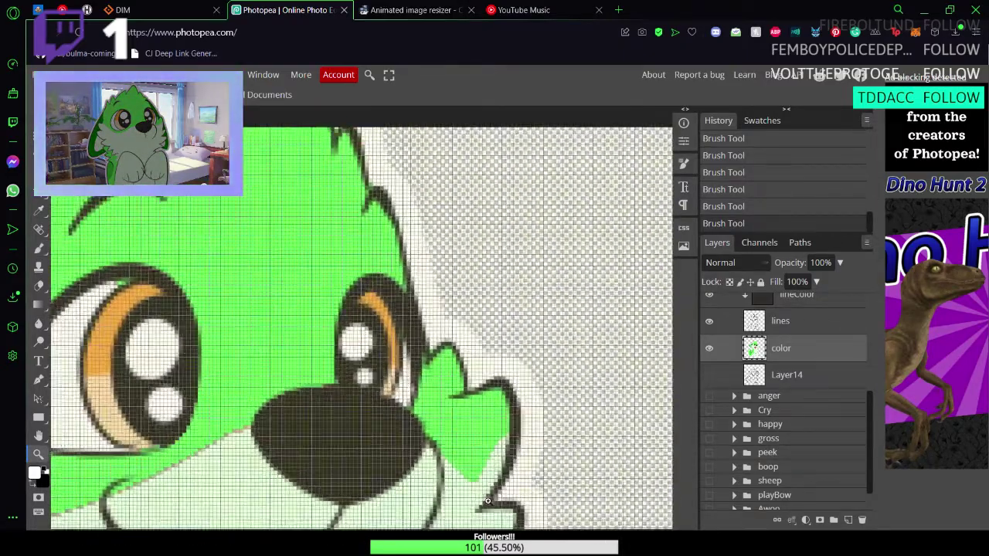
{"action": "scroll", "coordinate": [487, 501], "scroll_direction": "down", "scroll_amount": 2}
{"action": "scroll", "coordinate": [541, 463], "scroll_direction": "up", "scroll_amount": 6}
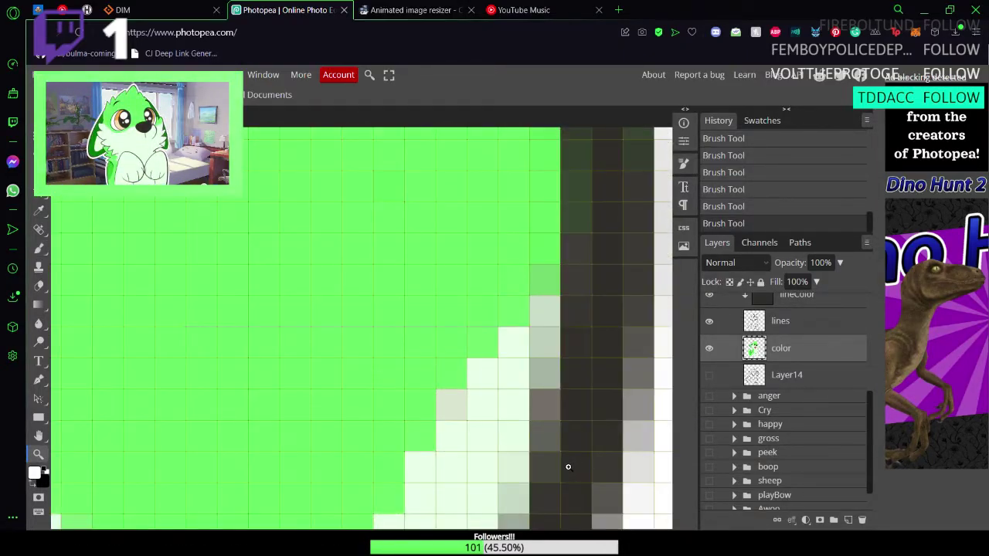
{"action": "left_click", "coordinate": [347, 327]}
{"action": "key", "text": "b"}
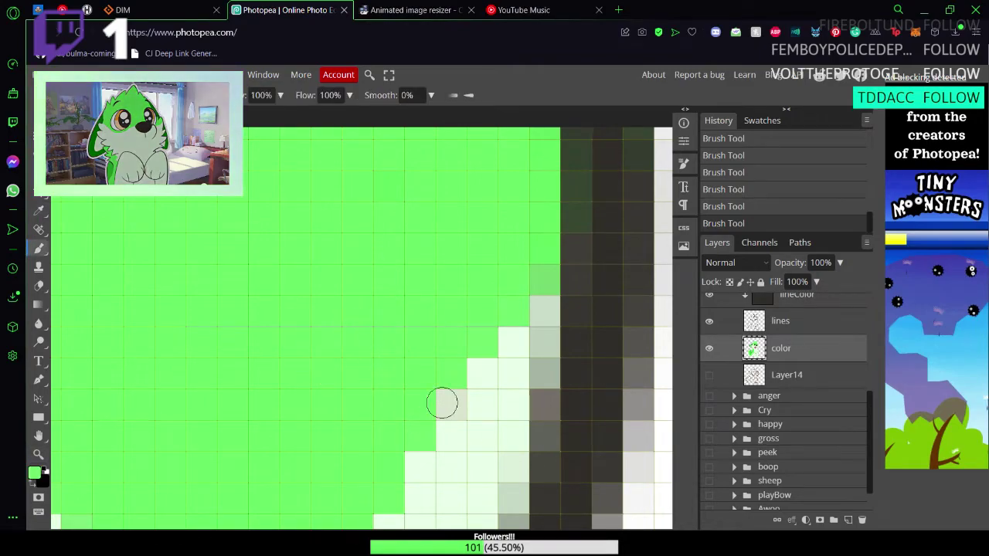
{"action": "left_click", "coordinate": [442, 403]}
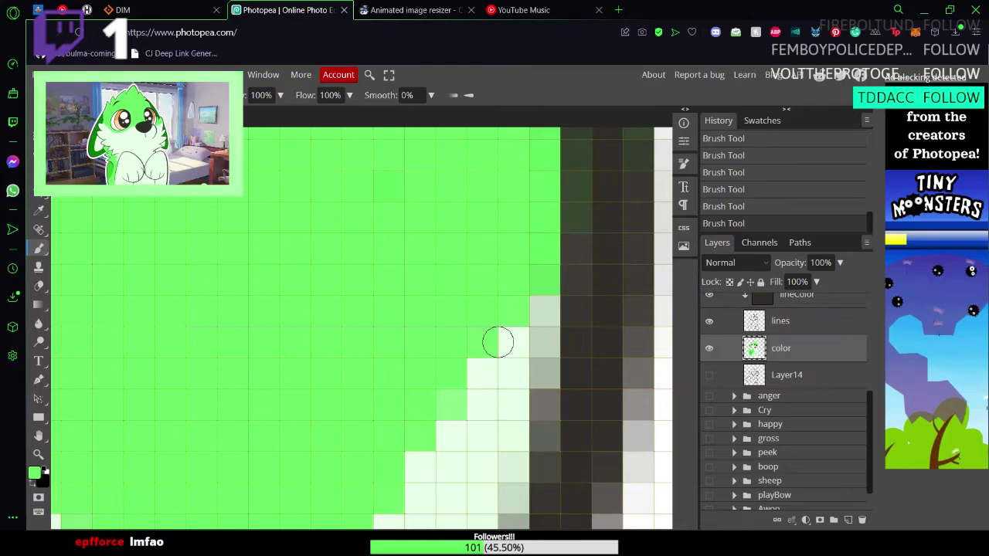
Step: Sample the bright green #66ff66 and paint over the brownish pixels where the V-shaped marking meets the black muzzle line
{"action": "key", "text": "z"}
{"action": "mouse_move", "coordinate": [496, 343]}
{"action": "left_mouse_down"}
{"action": "mouse_move", "coordinate": [420, 345]}
{"action": "mouse_move", "coordinate": [503, 360]}
{"action": "mouse_move", "coordinate": [489, 364]}
{"action": "mouse_move", "coordinate": [532, 411]}
{"action": "mouse_move", "coordinate": [539, 399]}
{"action": "mouse_move", "coordinate": [552, 403]}
{"action": "mouse_move", "coordinate": [539, 402]}
{"action": "left_mouse_up"}
{"action": "key", "text": "i"}
{"action": "left_click", "coordinate": [470, 463]}
{"action": "key", "text": "z"}
{"action": "key", "text": "i"}
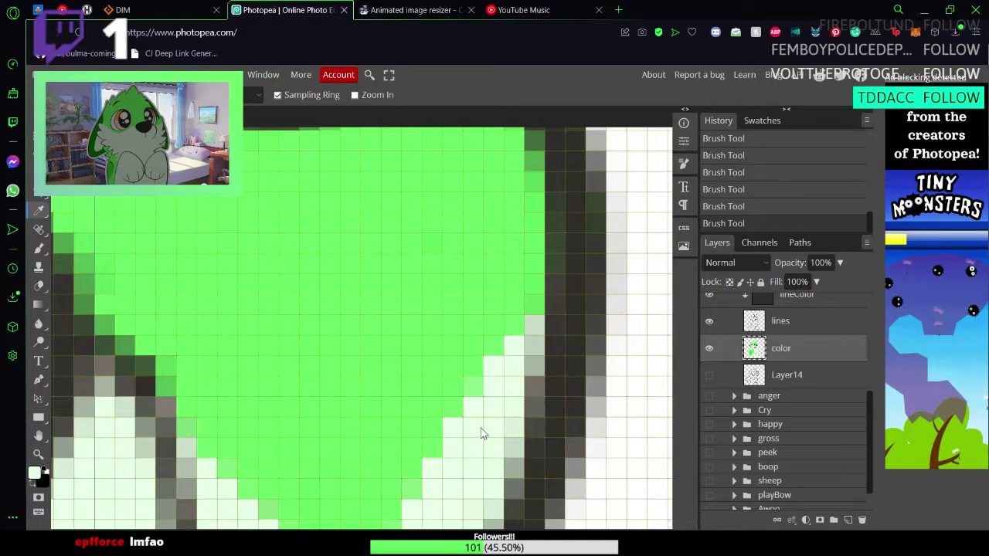
{"action": "key", "text": "b"}
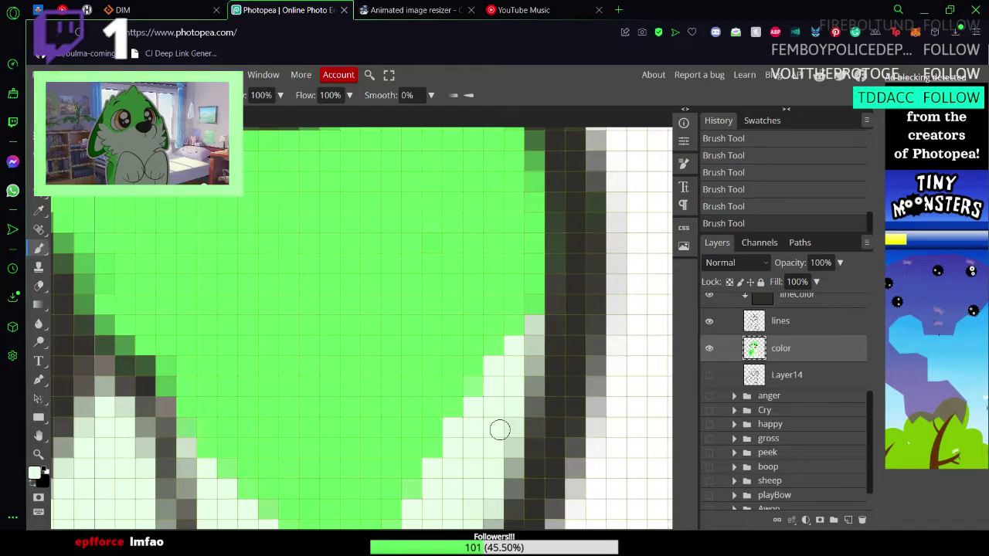
{"action": "key", "text": "z"}
{"action": "left_click_drag", "start_coordinate": [500, 430], "coordinate": [457, 430]}
{"action": "left_click_drag", "start_coordinate": [388, 441], "coordinate": [452, 443]}
{"action": "key", "text": "i"}
{"action": "left_click", "coordinate": [497, 331]}
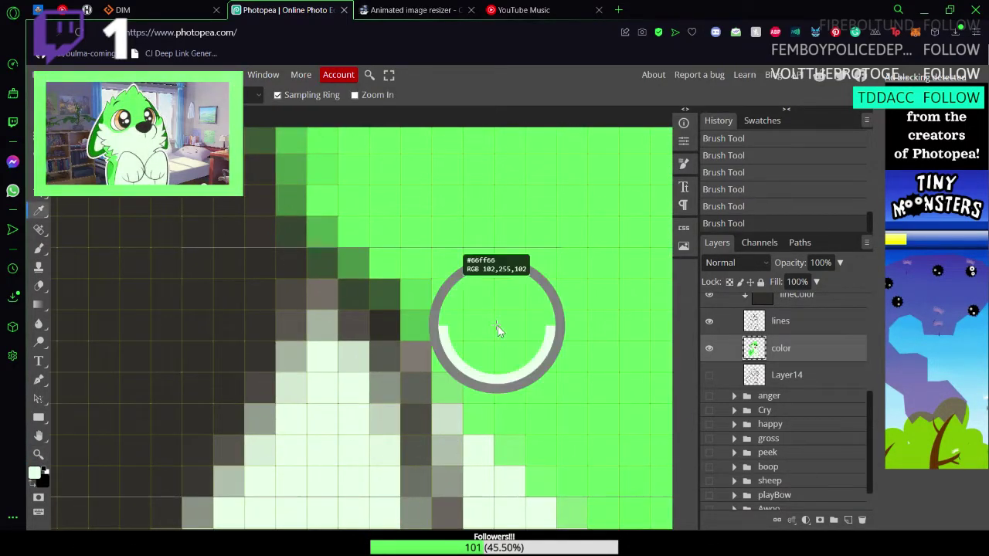
{"action": "key", "text": "b"}
{"action": "left_click_drag", "start_coordinate": [424, 365], "coordinate": [416, 340]}
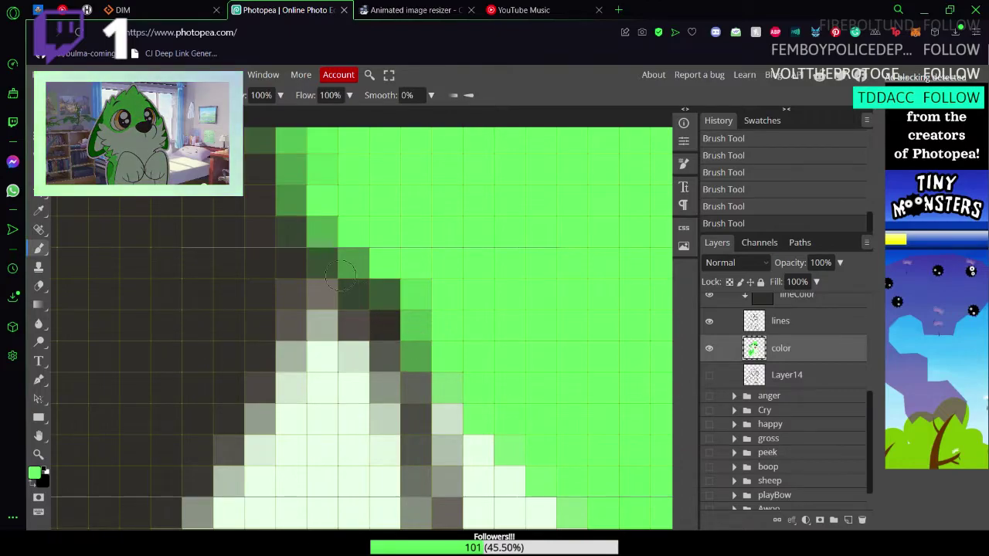
Step: Sample the pale green muzzle fur color and paint over the brownish pixels along the black line between muzzle and cheek
{"action": "key", "text": "i"}
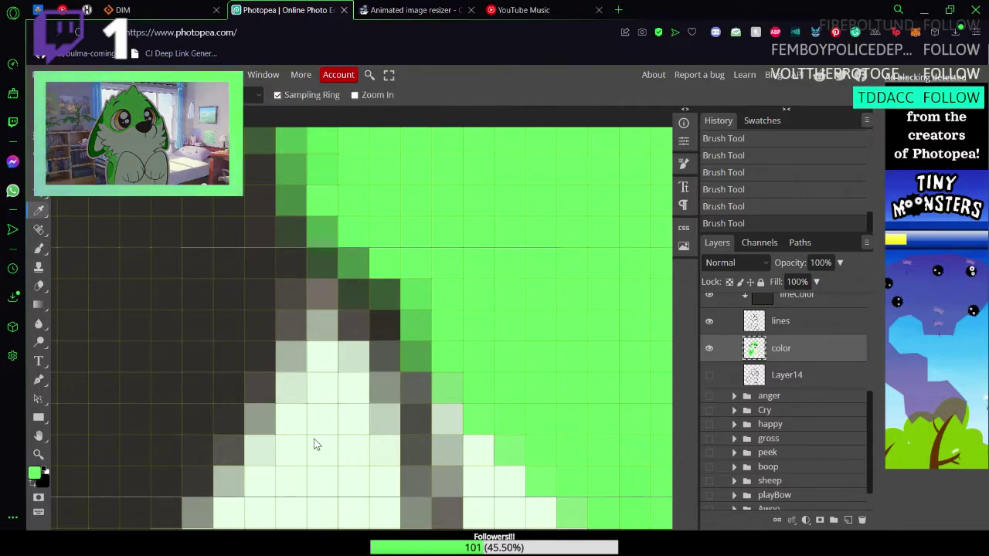
{"action": "key", "text": "b"}
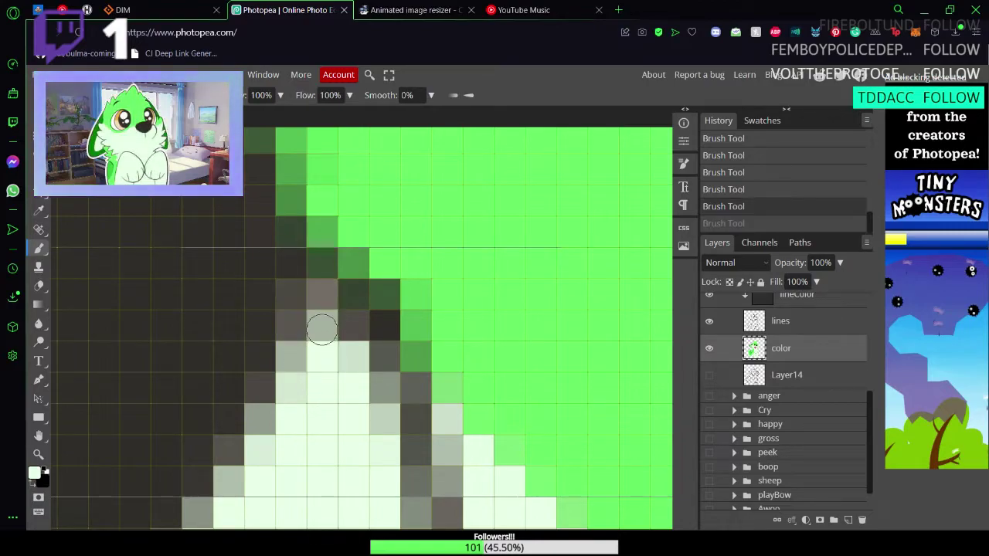
{"action": "scroll", "coordinate": [513, 438], "scroll_direction": "down", "scroll_amount": 3}
{"action": "scroll", "coordinate": [513, 437], "scroll_direction": "down", "scroll_amount": 2}
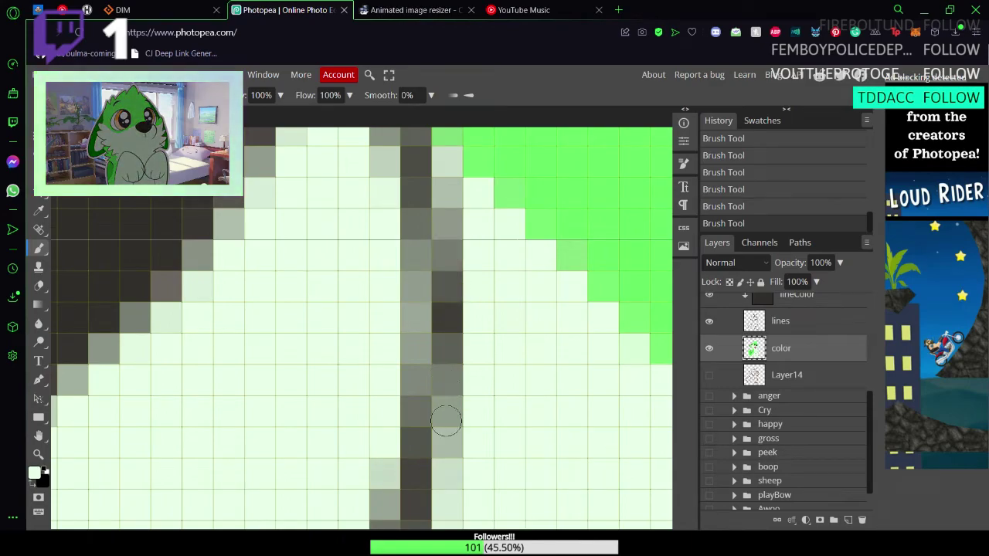
{"action": "scroll", "coordinate": [464, 394], "scroll_direction": "down", "scroll_amount": 5}
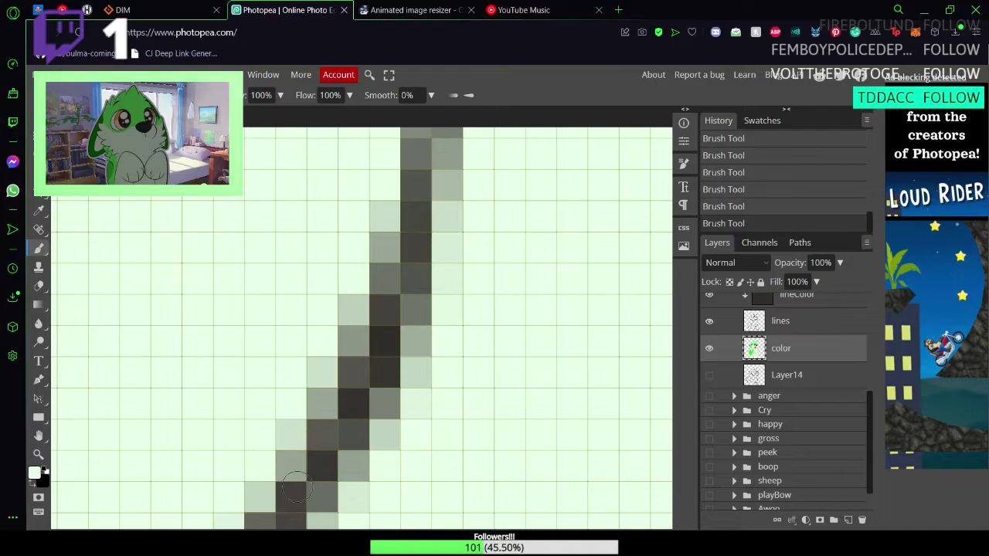
{"action": "scroll", "coordinate": [354, 384], "scroll_direction": "down", "scroll_amount": 3}
Step: Sample the bright green face color and paint over the brownish pixels bordering the upper muzzle, from the nose down toward the eye's lower edge
{"action": "key", "text": "z"}
{"action": "left_click_drag", "start_coordinate": [395, 391], "coordinate": [310, 391]}
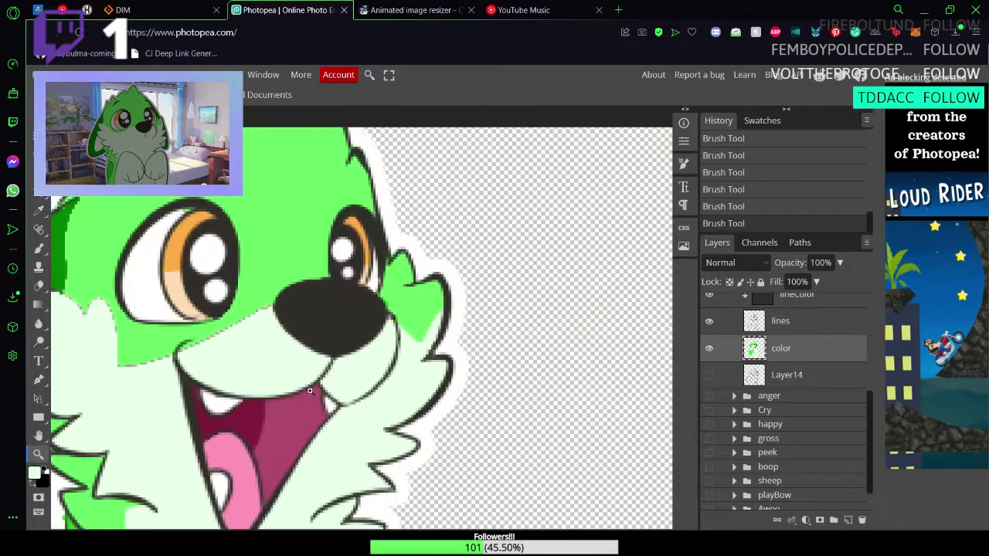
{"action": "scroll", "coordinate": [310, 391], "scroll_direction": "down", "scroll_amount": 1}
{"action": "scroll", "coordinate": [220, 325], "scroll_direction": "up", "scroll_amount": 6}
{"action": "scroll", "coordinate": [216, 323], "scroll_direction": "down", "scroll_amount": 5}
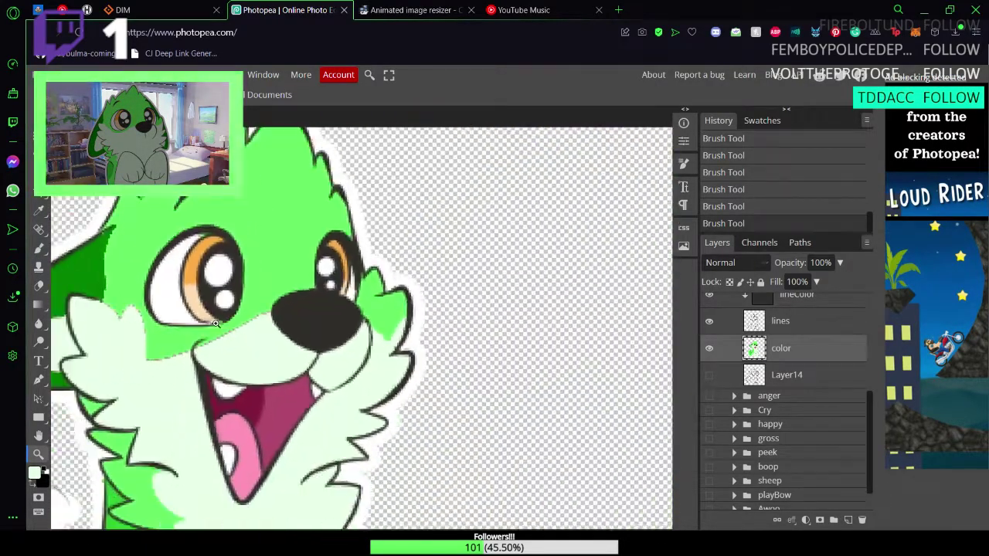
{"action": "scroll", "coordinate": [216, 323], "scroll_direction": "up", "scroll_amount": 6}
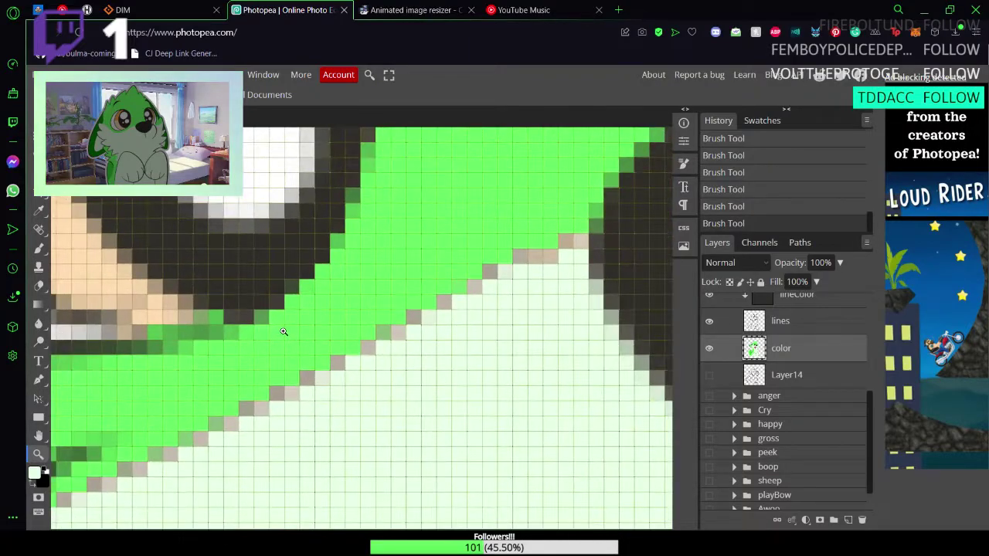
{"action": "scroll", "coordinate": [283, 332], "scroll_direction": "up", "scroll_amount": 1}
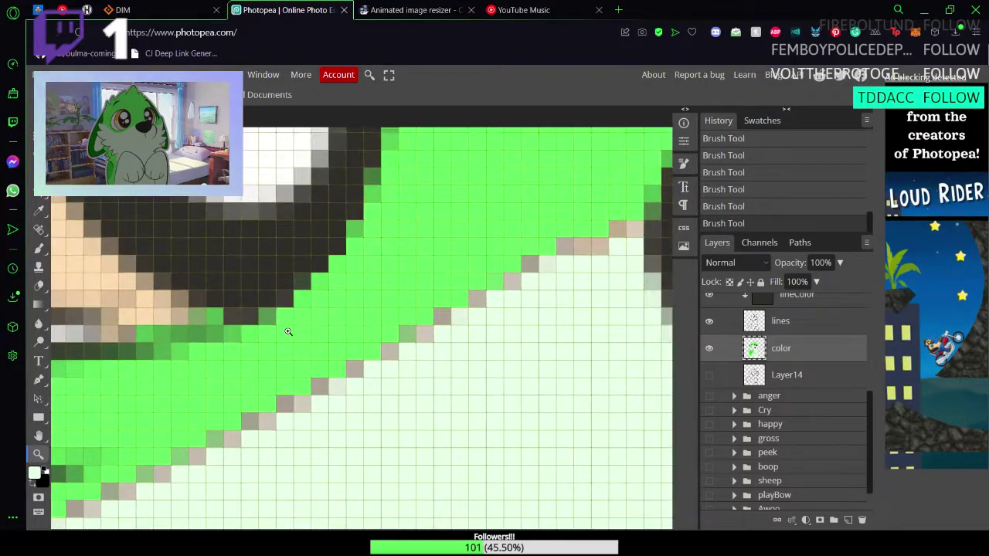
{"action": "left_click", "coordinate": [436, 215]}
{"action": "key", "text": "b"}
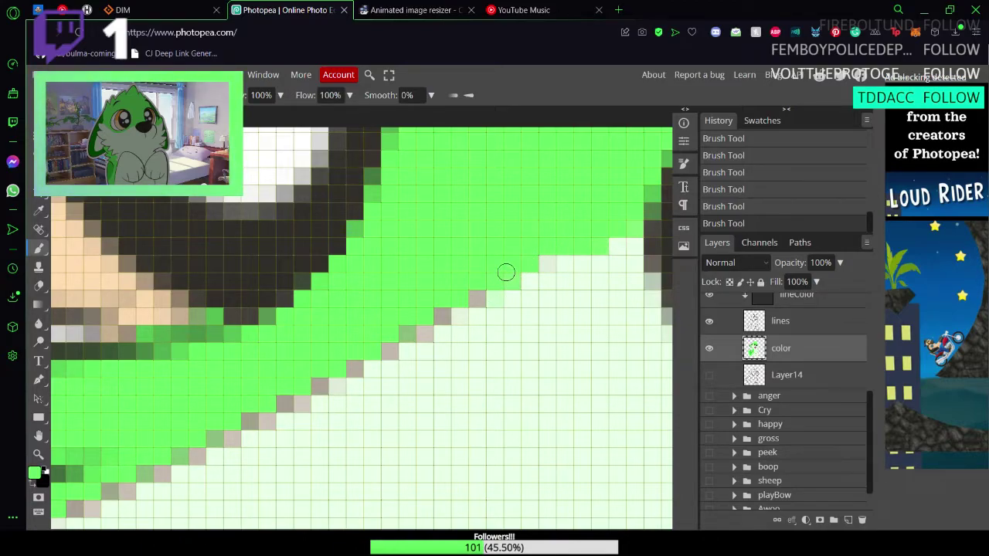
{"action": "key", "text": "ctrl+z"}
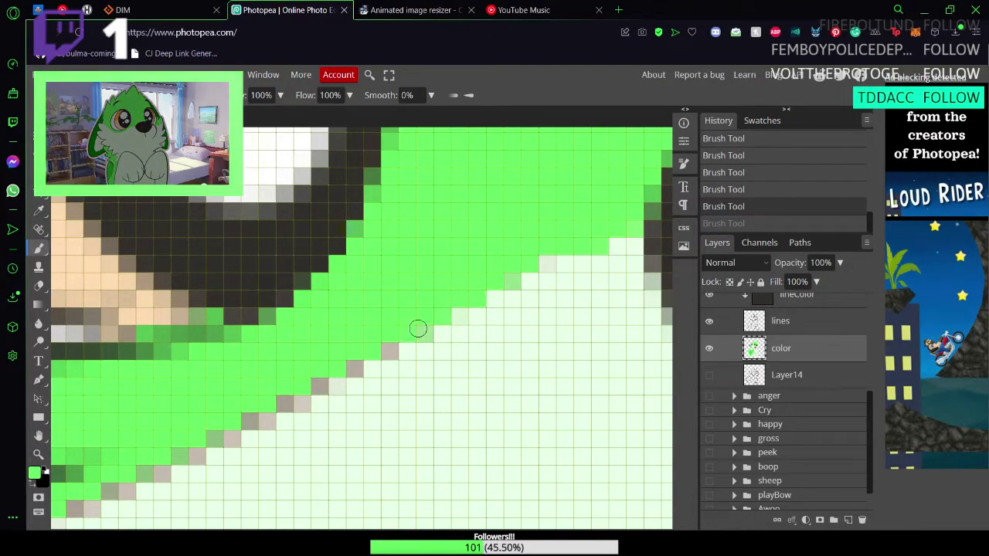
{"action": "left_click_drag", "start_coordinate": [418, 329], "coordinate": [365, 363]}
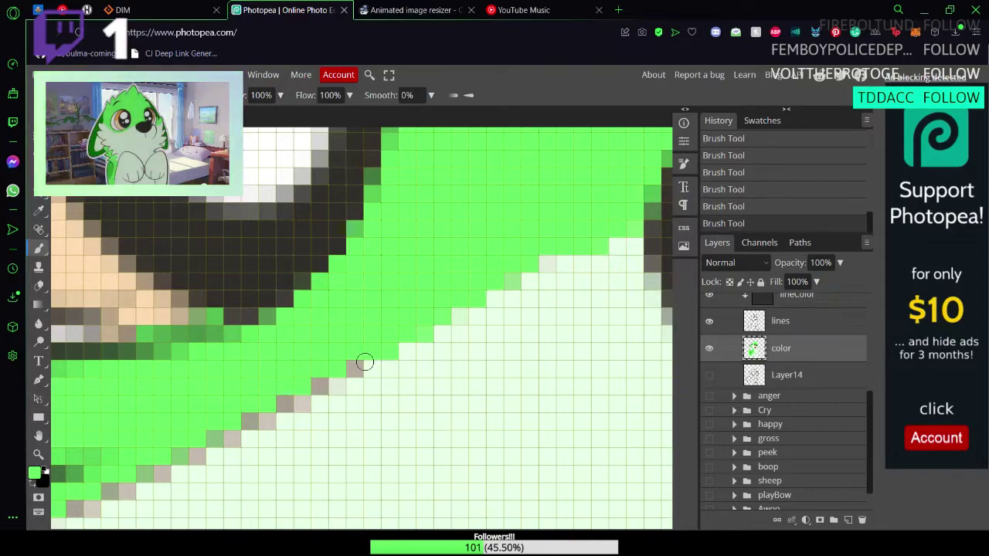
{"action": "key", "text": "ctrl+z"}
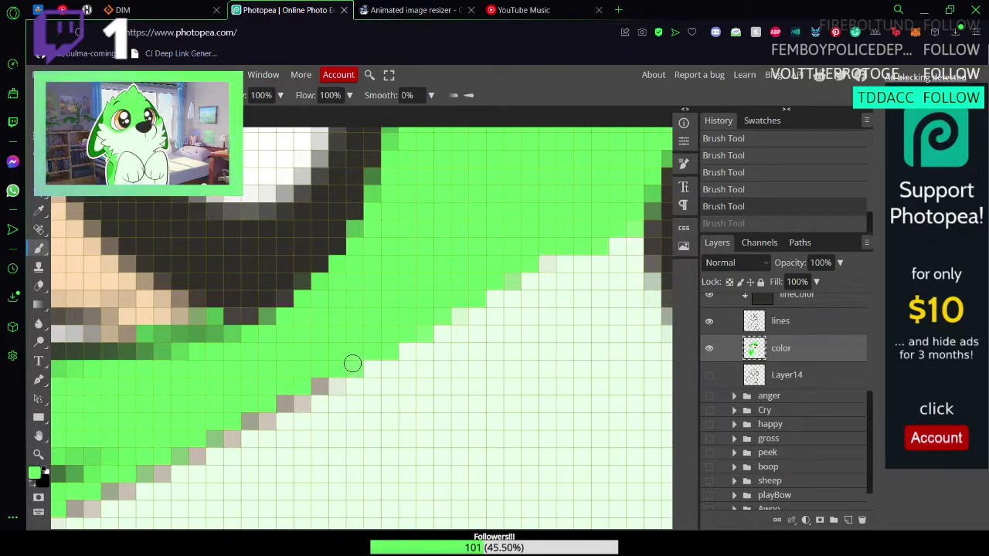
{"action": "key", "text": "ctrl+shift+z"}
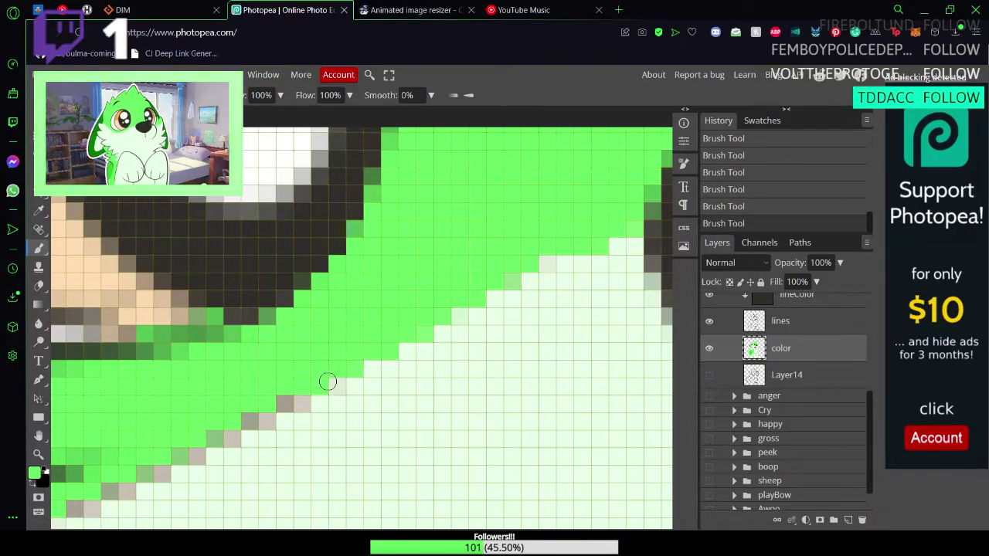
{"action": "left_click_drag", "start_coordinate": [325, 381], "coordinate": [292, 404]}
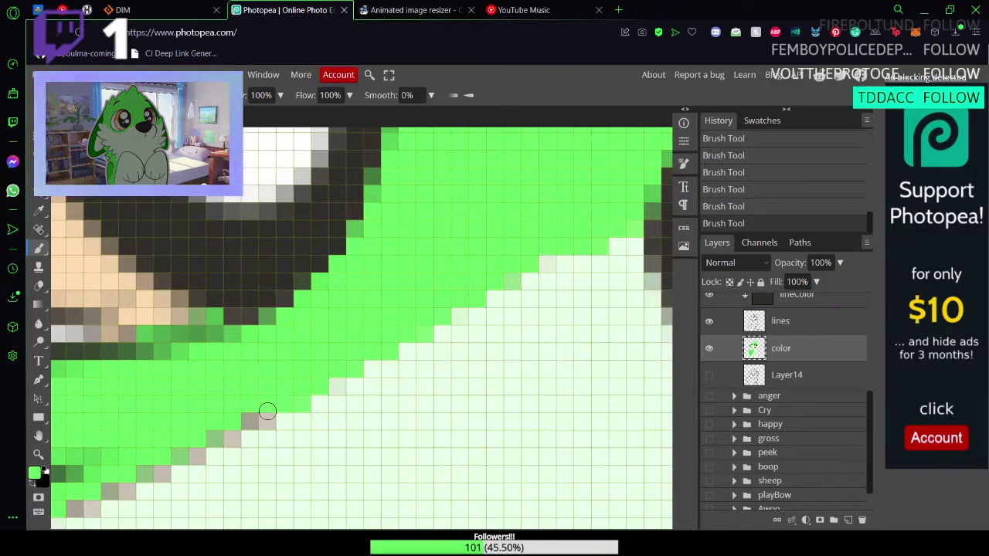
Step: Paint the remaining brownish pixels along the upper muzzle border bright green, down to the curved black line at the mouth corner
{"action": "scroll", "coordinate": [247, 415], "scroll_direction": "down", "scroll_amount": 3}
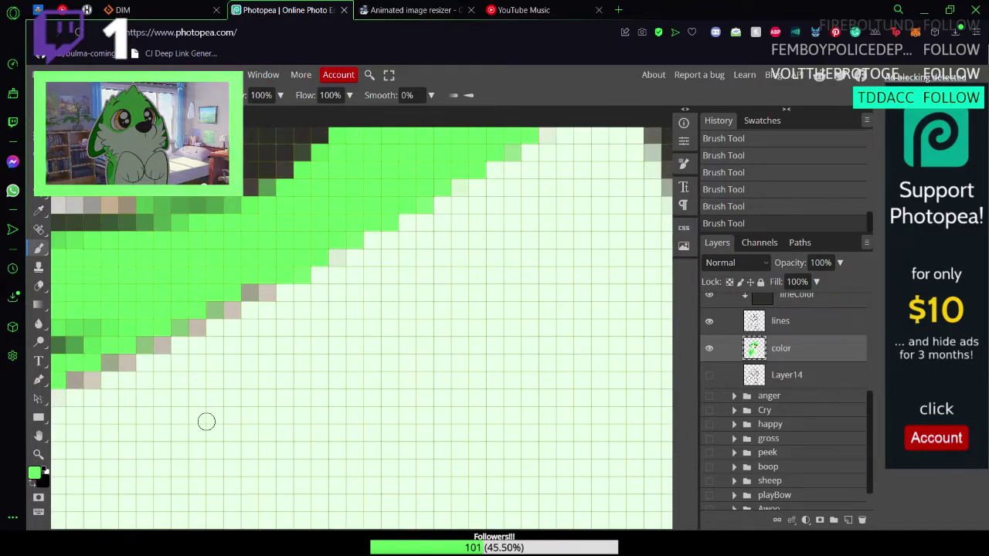
{"action": "mouse_move", "coordinate": [207, 421]}
{"action": "left_mouse_down"}
{"action": "mouse_move", "coordinate": [324, 411]}
{"action": "mouse_move", "coordinate": [404, 380]}
{"action": "mouse_move", "coordinate": [425, 383]}
{"action": "mouse_move", "coordinate": [416, 383]}
{"action": "left_mouse_up"}
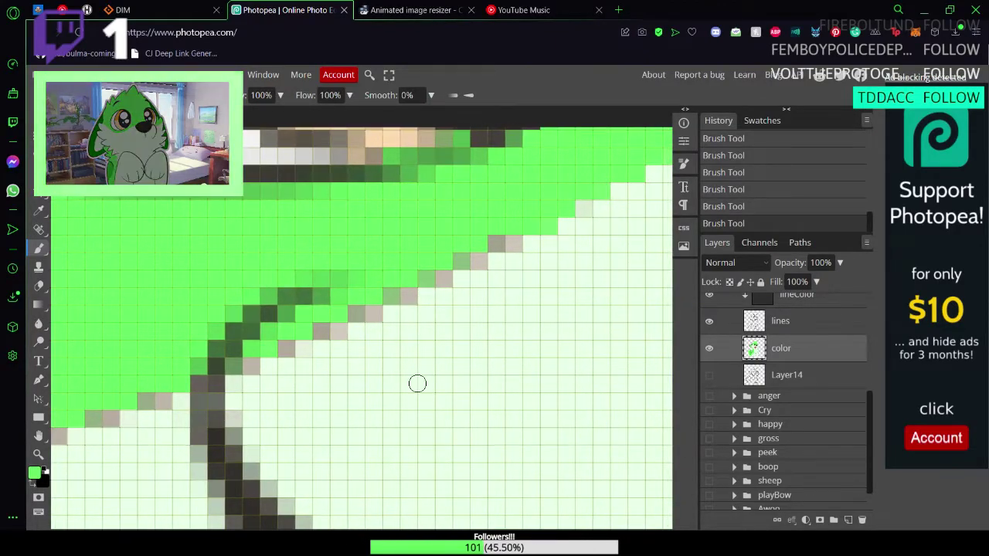
{"action": "mouse_move", "coordinate": [496, 244]}
{"action": "left_mouse_down"}
{"action": "mouse_move", "coordinate": [517, 240]}
{"action": "mouse_move", "coordinate": [483, 238]}
{"action": "mouse_move", "coordinate": [496, 239]}
{"action": "mouse_move", "coordinate": [462, 261]}
{"action": "left_mouse_up"}
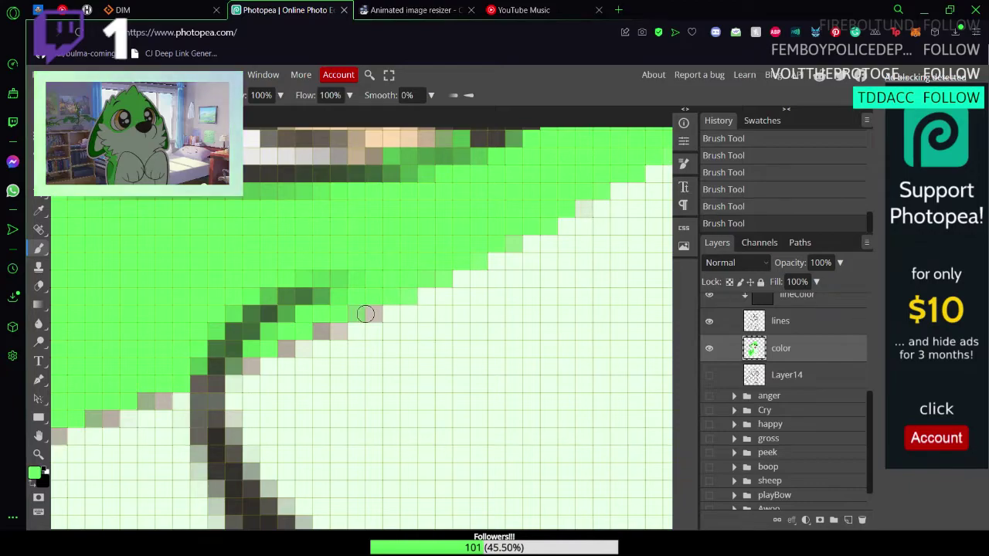
{"action": "left_click", "coordinate": [365, 314]}
{"action": "left_click", "coordinate": [322, 327]}
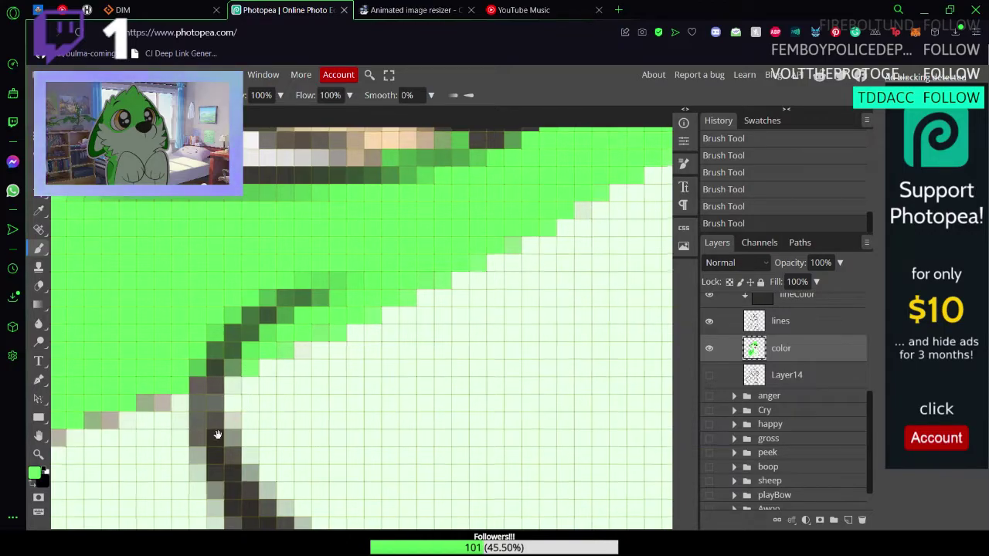
Step: Resample the bright green face color and paint over the brownish pixels along the marking's lower edge, from the mouth corner to its outer end
{"action": "left_click_drag", "start_coordinate": [219, 435], "coordinate": [447, 333]}
{"action": "left_click_drag", "start_coordinate": [334, 384], "coordinate": [393, 382]}
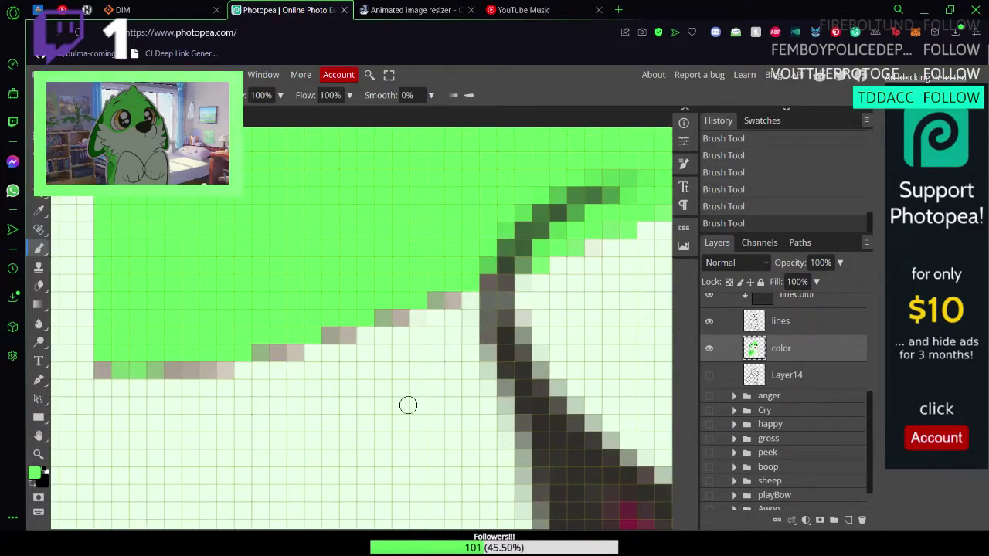
{"action": "key", "text": "i"}
{"action": "key", "text": "b"}
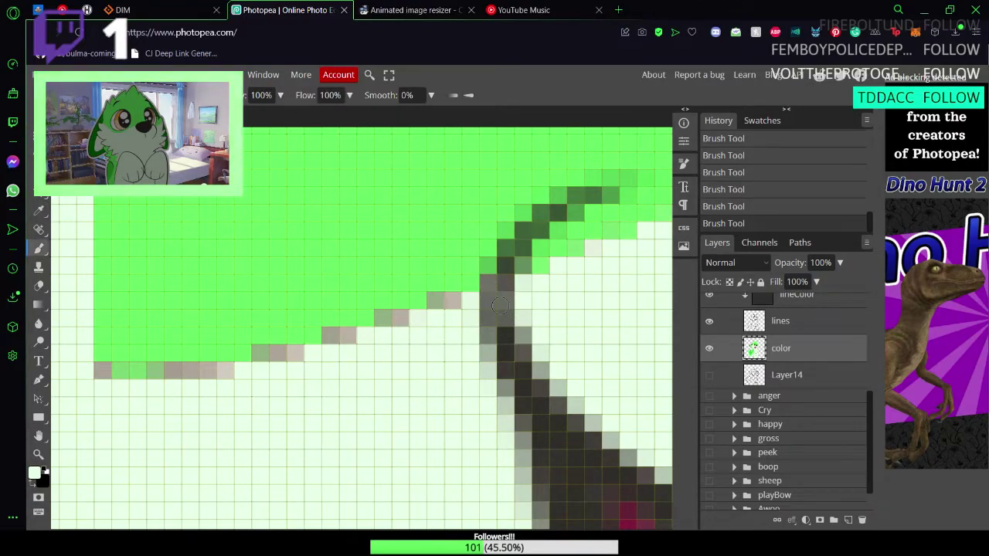
{"action": "key", "text": "i"}
{"action": "left_click", "coordinate": [398, 284]}
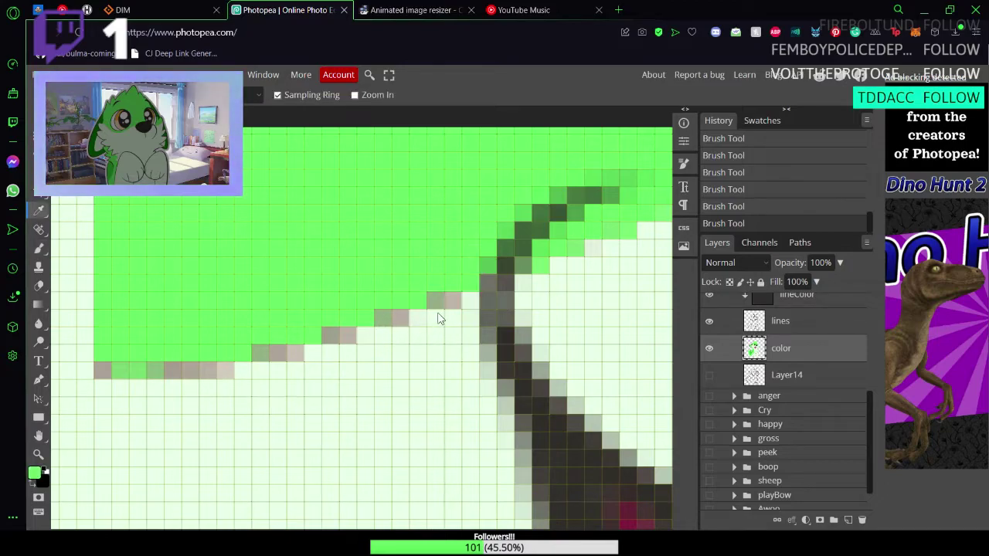
{"action": "key", "text": "b"}
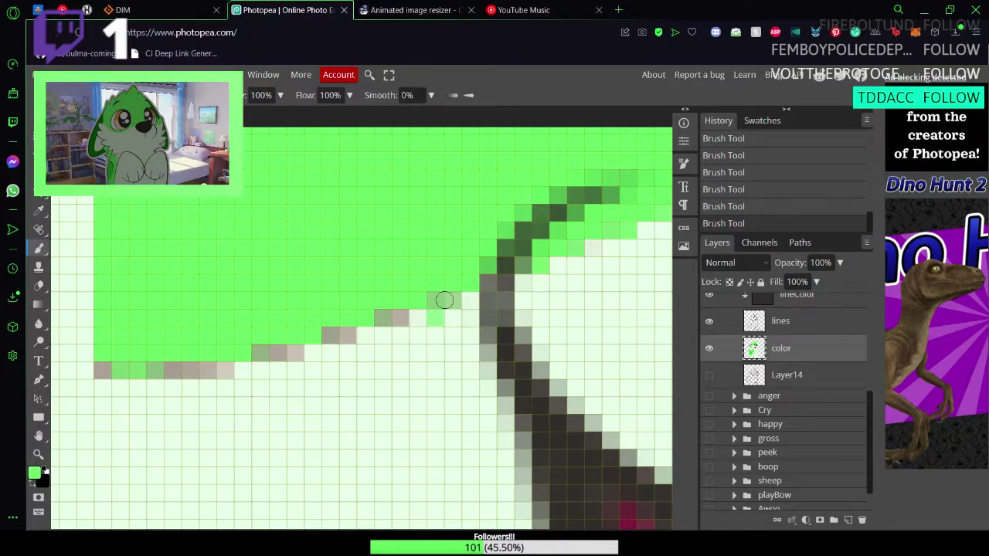
{"action": "key", "text": "ctrl+z"}
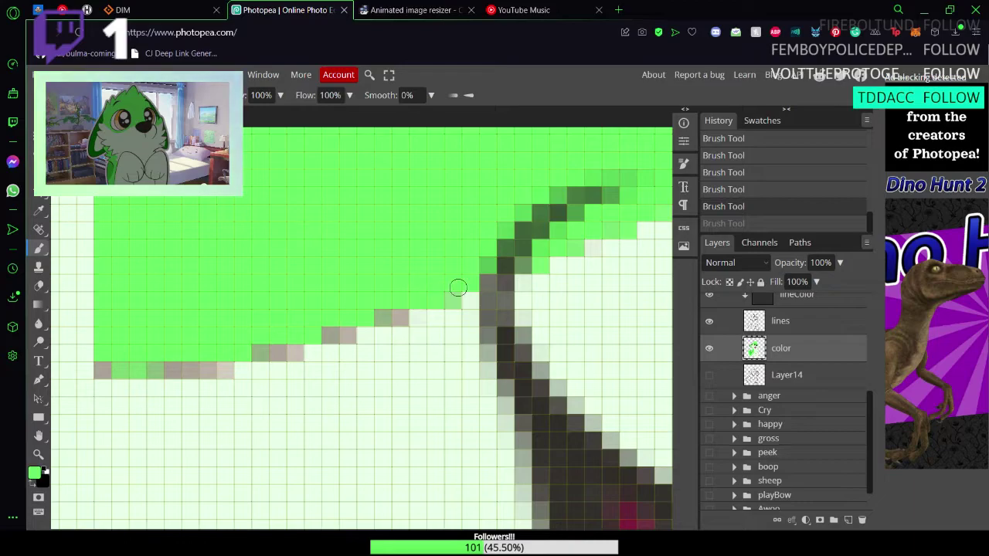
{"action": "left_click_drag", "start_coordinate": [459, 289], "coordinate": [384, 315]}
{"action": "key", "text": "ctrl+z"}
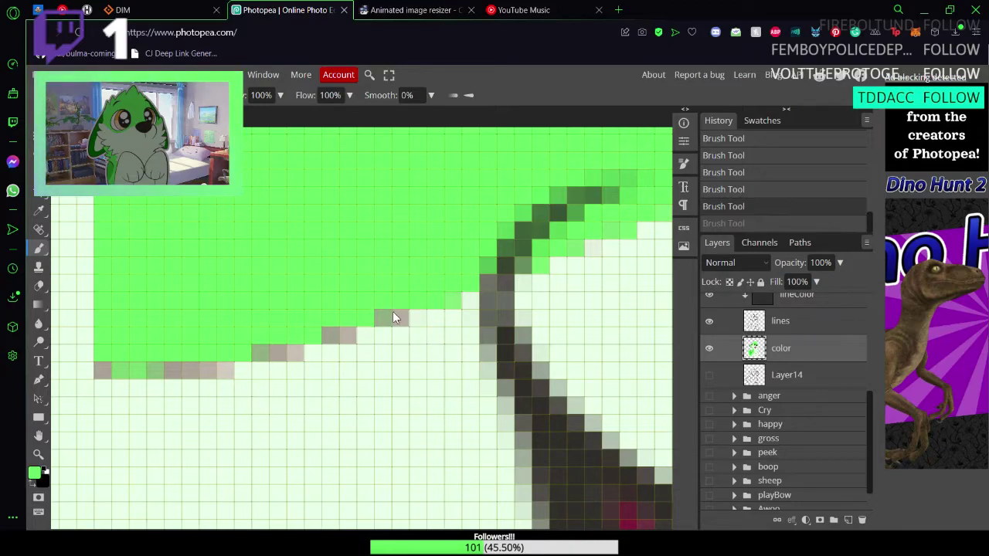
{"action": "mouse_move", "coordinate": [334, 335]}
{"action": "left_mouse_down"}
{"action": "mouse_move", "coordinate": [344, 336]}
{"action": "mouse_move", "coordinate": [260, 353]}
{"action": "left_mouse_up"}
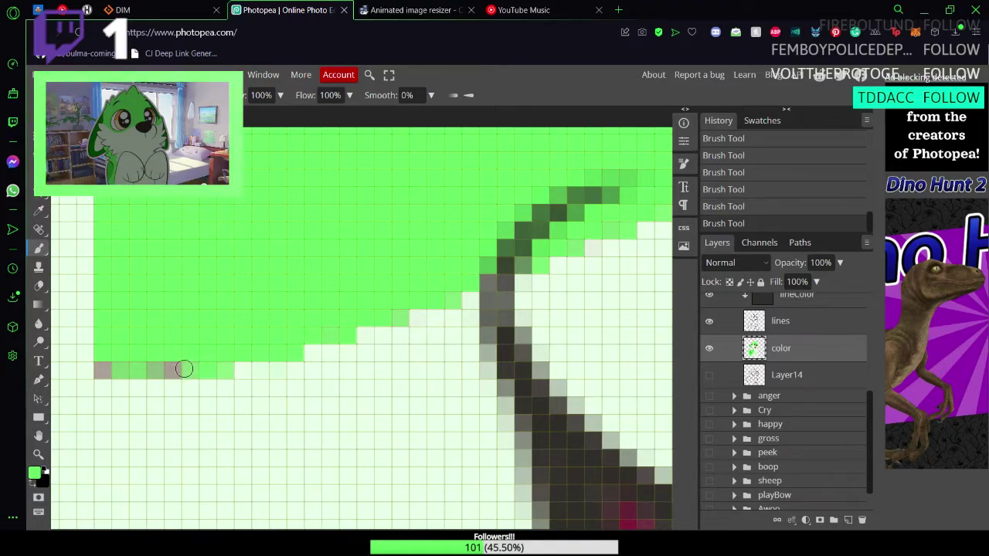
{"action": "left_click_drag", "start_coordinate": [121, 368], "coordinate": [104, 366]}
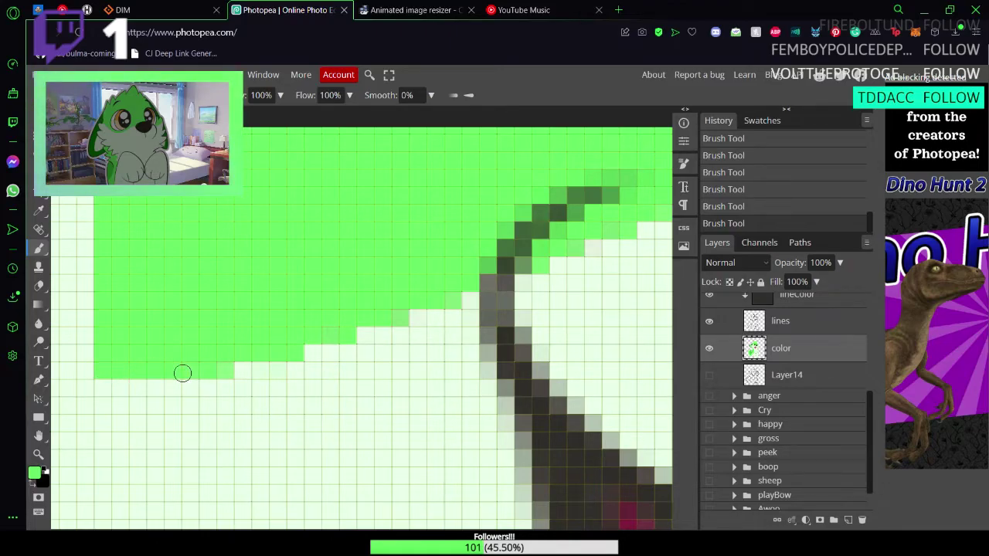
Step: Paint the brownish pixels bright green along the eye-side edge and rounded tip of the pale cheek tuft beside the white eye
{"action": "key", "text": "z"}
{"action": "scroll", "coordinate": [132, 363], "scroll_direction": "down", "scroll_amount": 5}
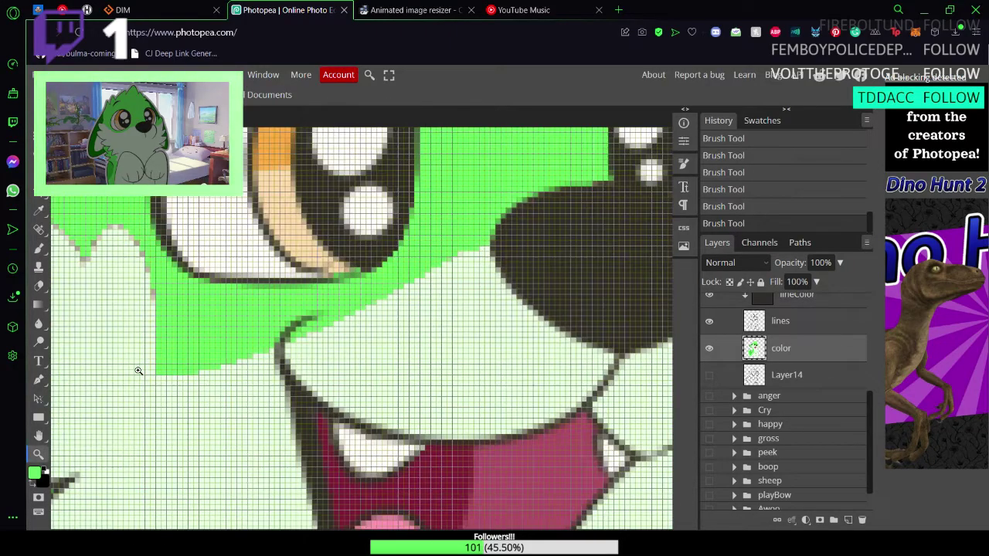
{"action": "scroll", "coordinate": [163, 303], "scroll_direction": "up", "scroll_amount": 3}
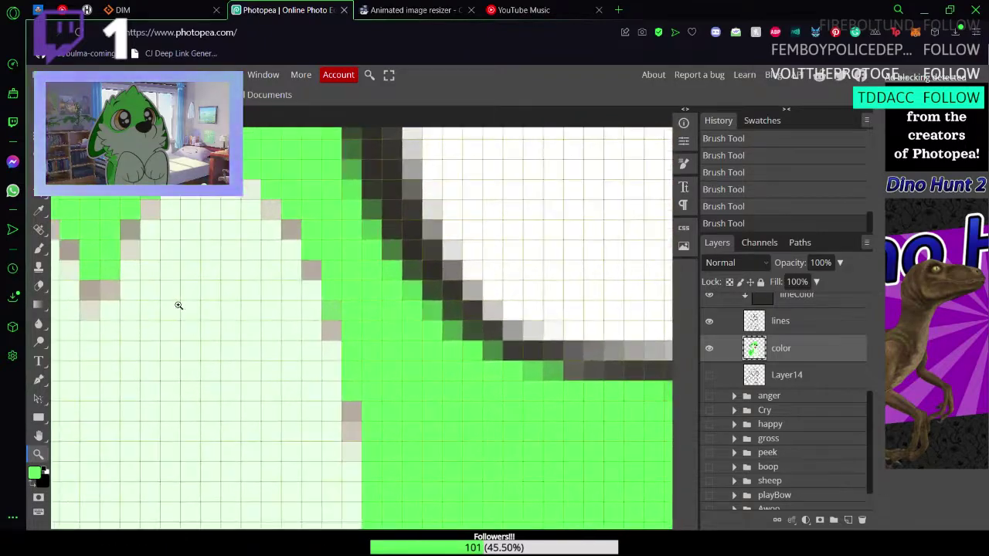
{"action": "key", "text": "space"}
{"action": "mouse_move", "coordinate": [177, 303]}
{"action": "left_mouse_down"}
{"action": "mouse_move", "coordinate": [269, 340]}
{"action": "mouse_move", "coordinate": [349, 347]}
{"action": "mouse_move", "coordinate": [425, 374]}
{"action": "left_mouse_up"}
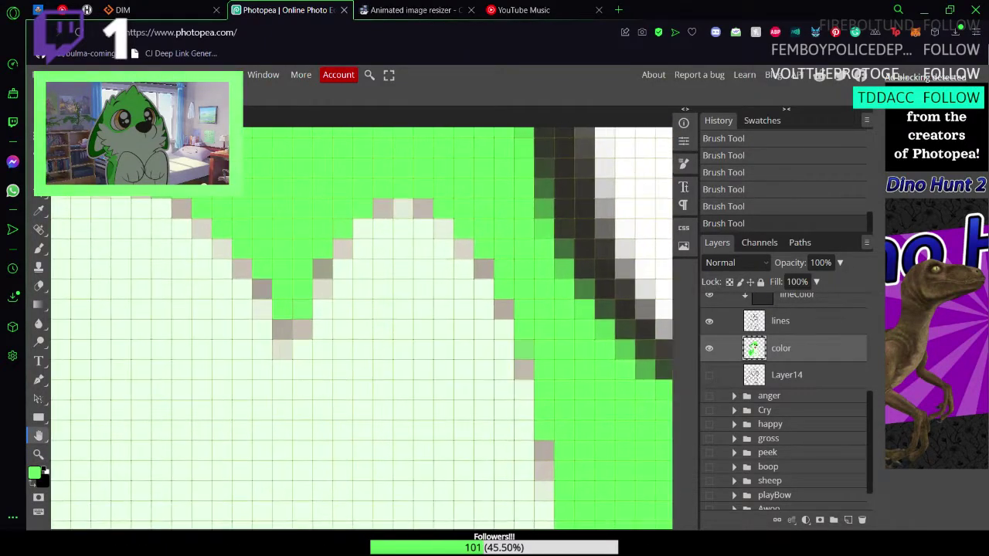
{"action": "key", "text": "b"}
{"action": "left_click_drag", "start_coordinate": [546, 456], "coordinate": [545, 471]}
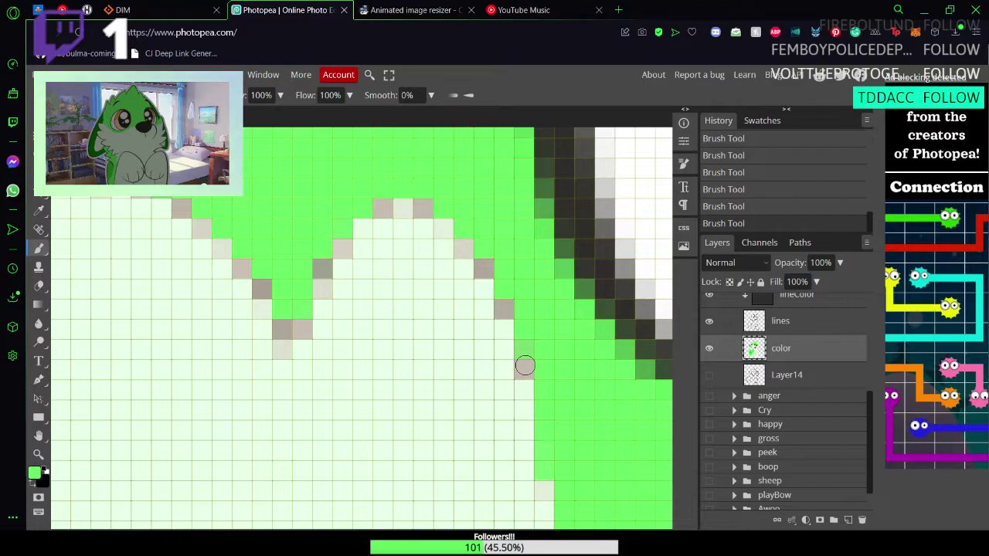
{"action": "left_click", "coordinate": [504, 309]}
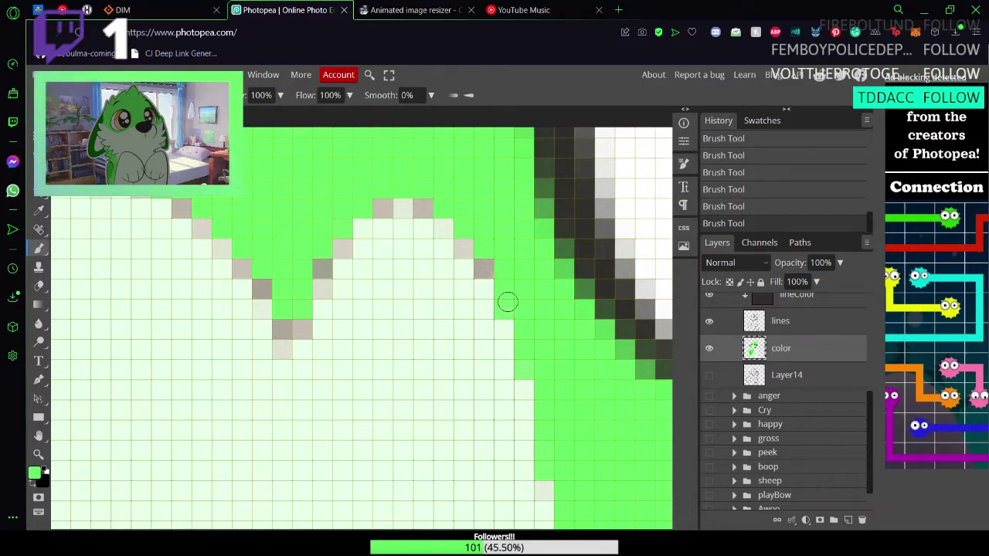
{"action": "left_click", "coordinate": [468, 249]}
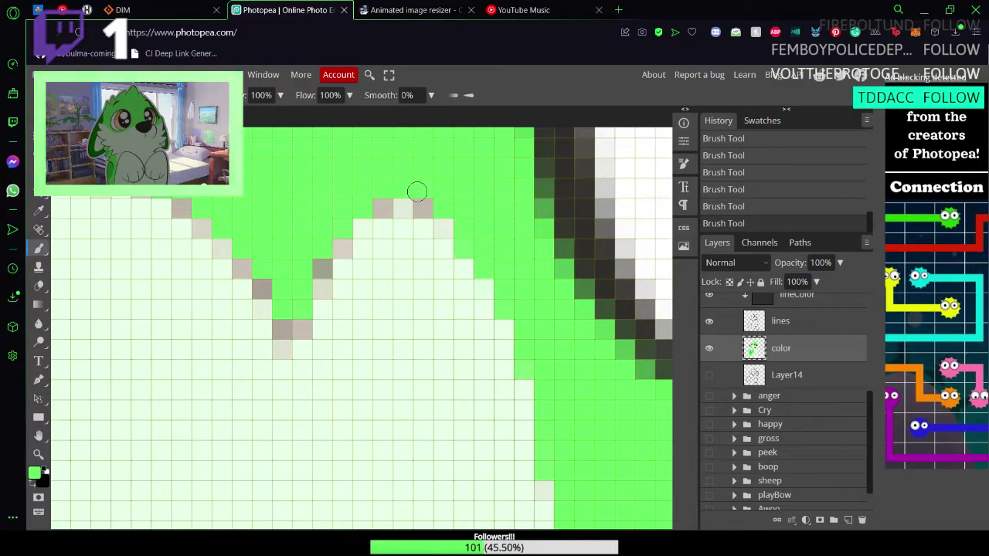
{"action": "left_click", "coordinate": [433, 206]}
{"action": "left_click", "coordinate": [383, 207]}
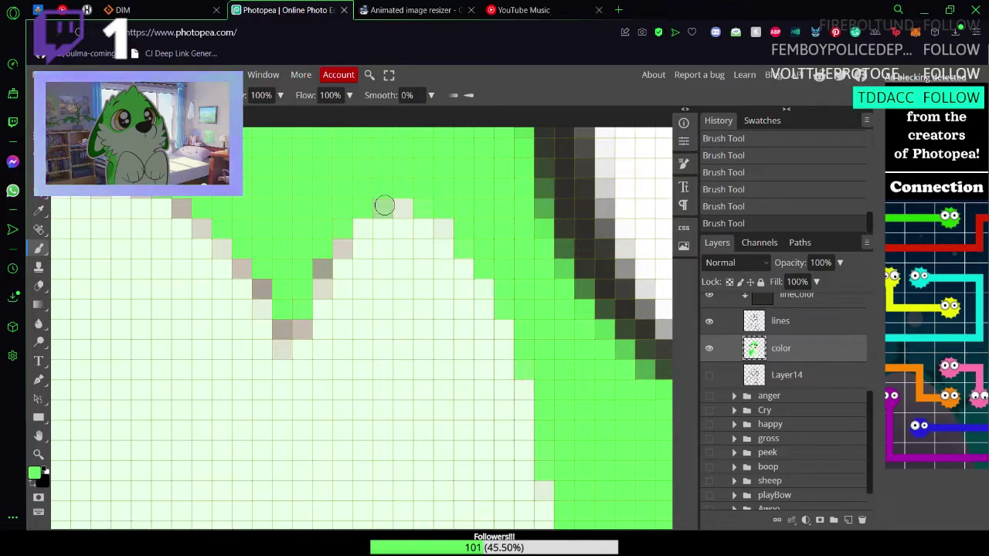
Step: Paint over the brownish pixels on both sides and at the point of the V-shaped notch between the pale cheek tufts with bright green
{"action": "left_click", "coordinate": [343, 249]}
{"action": "left_click", "coordinate": [323, 269]}
{"action": "left_click", "coordinate": [322, 286]}
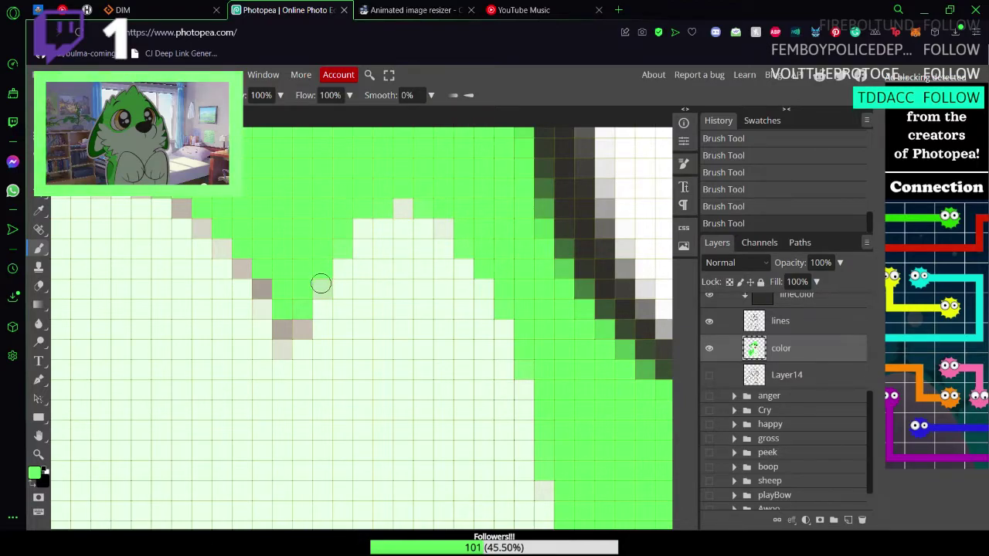
{"action": "left_click", "coordinate": [282, 328]}
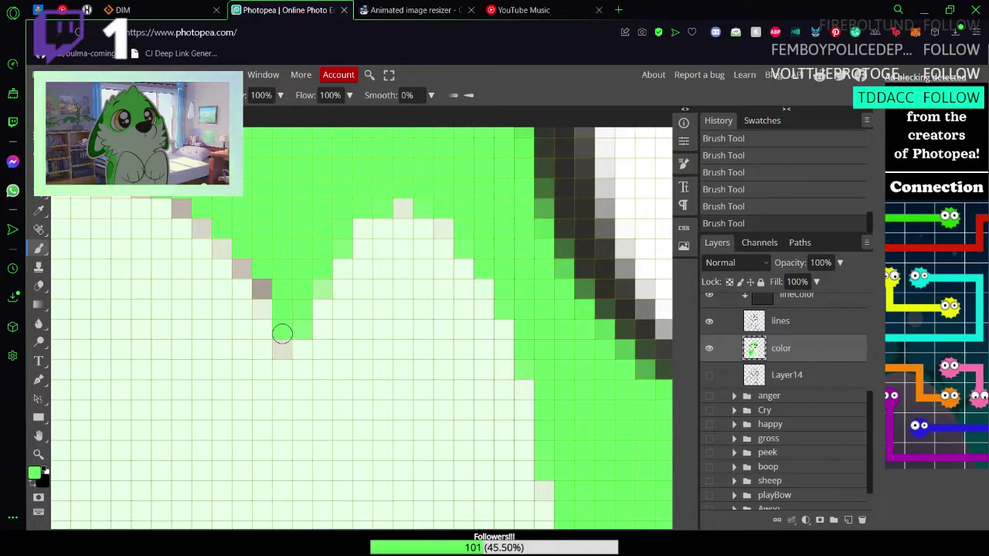
{"action": "left_click", "coordinate": [262, 289]}
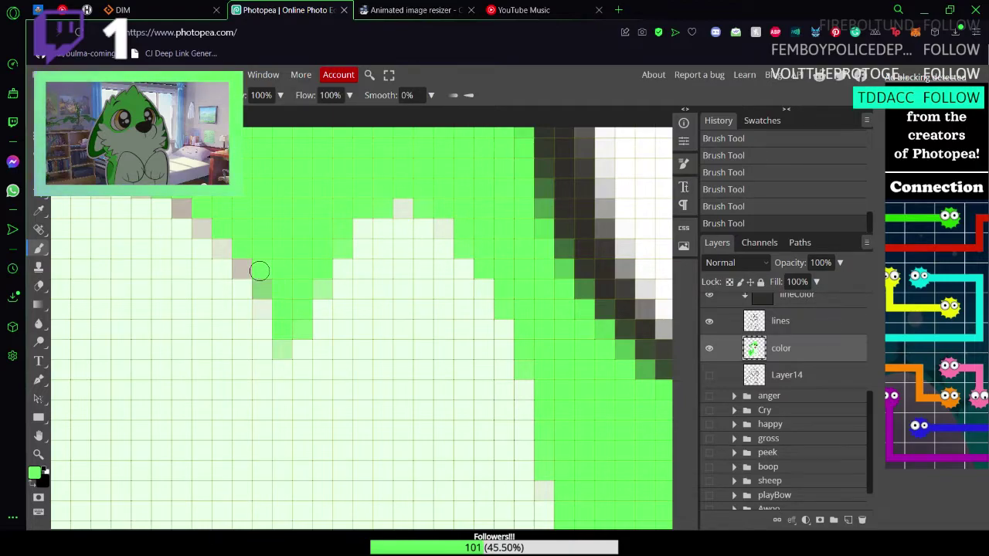
{"action": "left_click", "coordinate": [221, 248]}
{"action": "left_click", "coordinate": [202, 227]}
{"action": "left_click", "coordinate": [182, 208]}
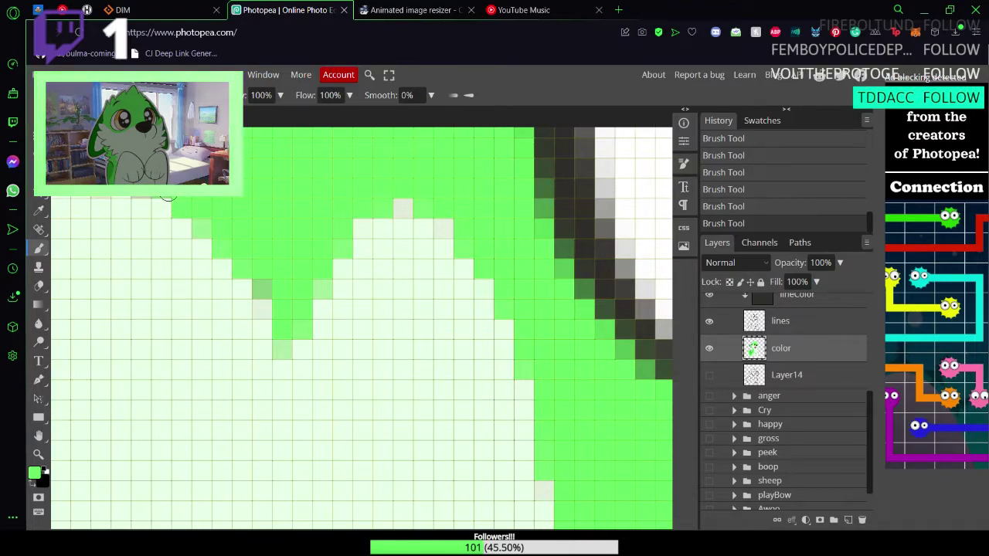
Step: Paint the brownish pixels at the cheek fur's junction with the ear bright green, and those along the ear's face-side edge sampled dark green
{"action": "left_click_drag", "start_coordinate": [155, 255], "coordinate": [510, 310]}
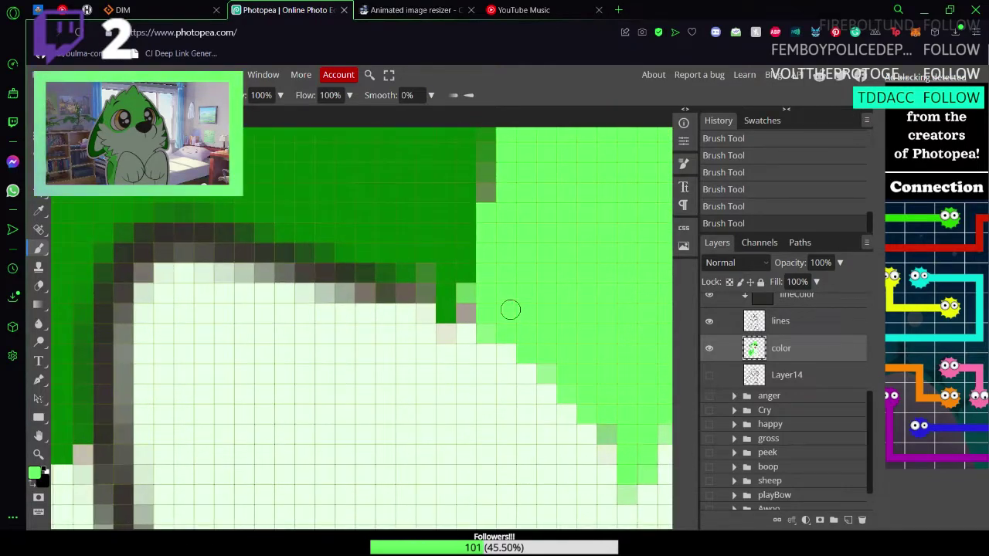
{"action": "left_click", "coordinate": [446, 313]}
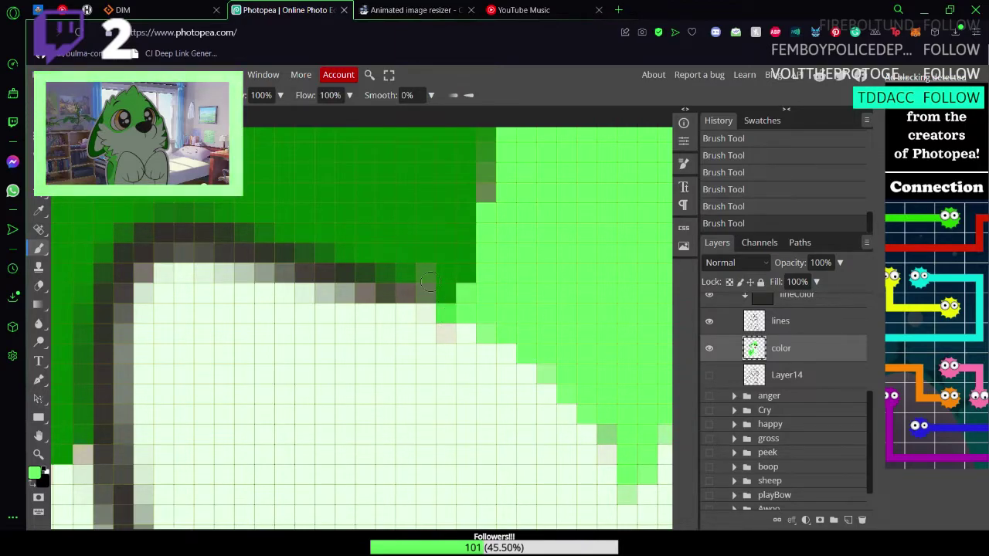
{"action": "left_click", "coordinate": [363, 189], "text": "alt"}
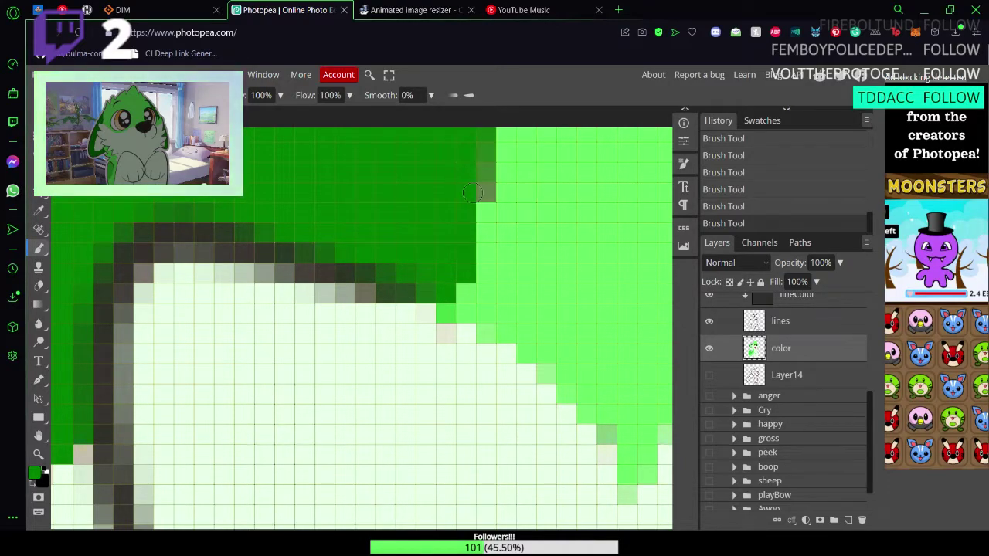
{"action": "scroll", "coordinate": [473, 192], "scroll_direction": "up", "scroll_amount": 3}
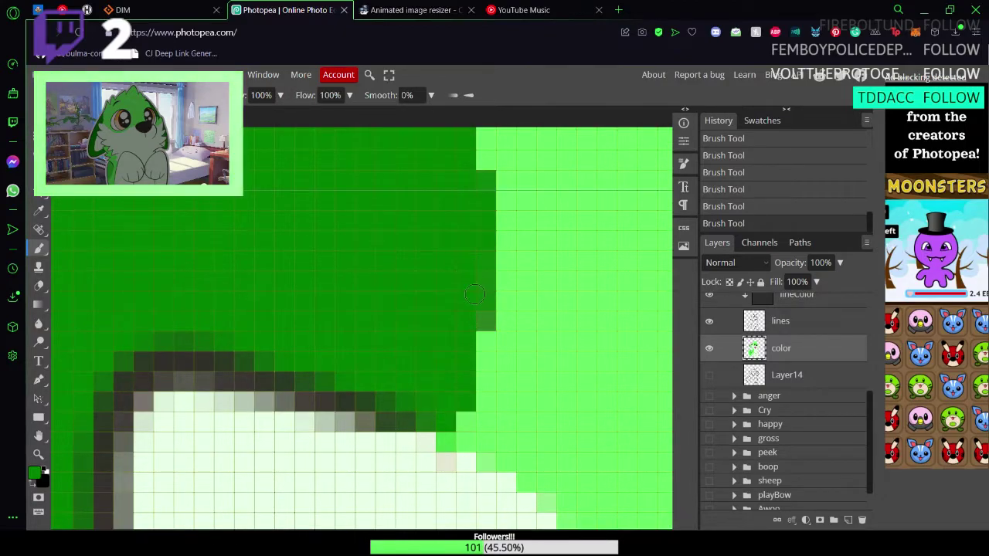
{"action": "scroll", "coordinate": [474, 294], "scroll_direction": "down", "scroll_amount": 6}
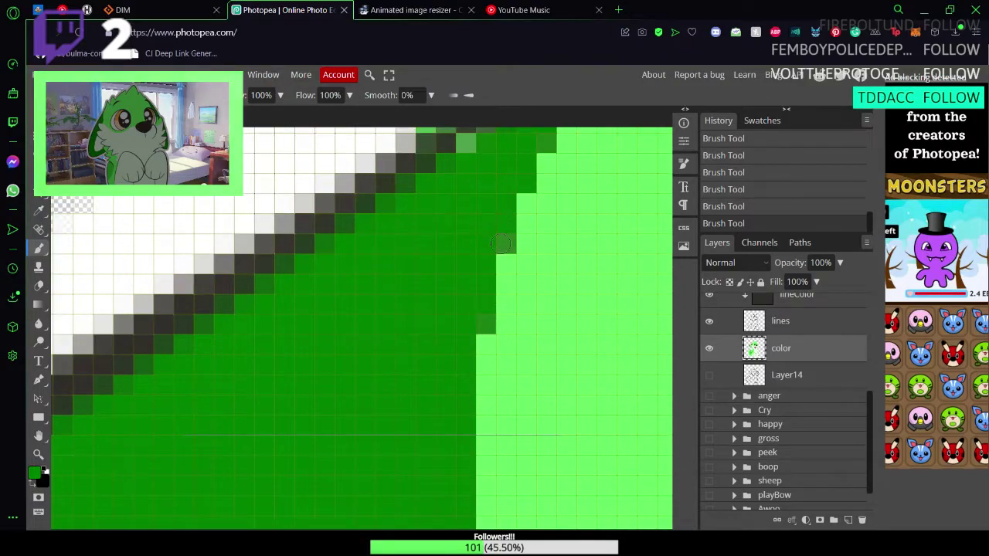
{"action": "scroll", "coordinate": [511, 251], "scroll_direction": "up", "scroll_amount": 3}
{"action": "left_click_drag", "start_coordinate": [404, 319], "coordinate": [324, 341]}
{"action": "left_click_drag", "start_coordinate": [382, 373], "coordinate": [465, 116]}
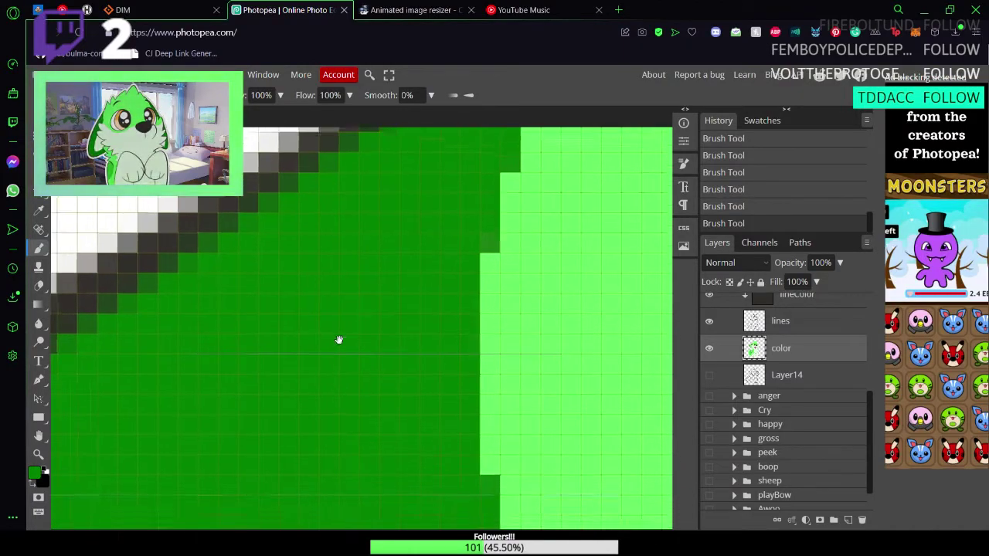
{"action": "left_click_drag", "start_coordinate": [337, 339], "coordinate": [300, 112]}
{"action": "left_click_drag", "start_coordinate": [388, 426], "coordinate": [358, 213]}
{"action": "mouse_move", "coordinate": [503, 379]}
{"action": "left_mouse_down"}
{"action": "mouse_move", "coordinate": [484, 291]}
{"action": "mouse_move", "coordinate": [481, 376]}
{"action": "mouse_move", "coordinate": [465, 376]}
{"action": "left_mouse_up"}
Step: Paint the leftover brownish pixels along the upper cheek tuft edge pale green, and those on both sides of the V-shaped notch bright green
{"action": "left_click", "coordinate": [323, 413], "text": "alt"}
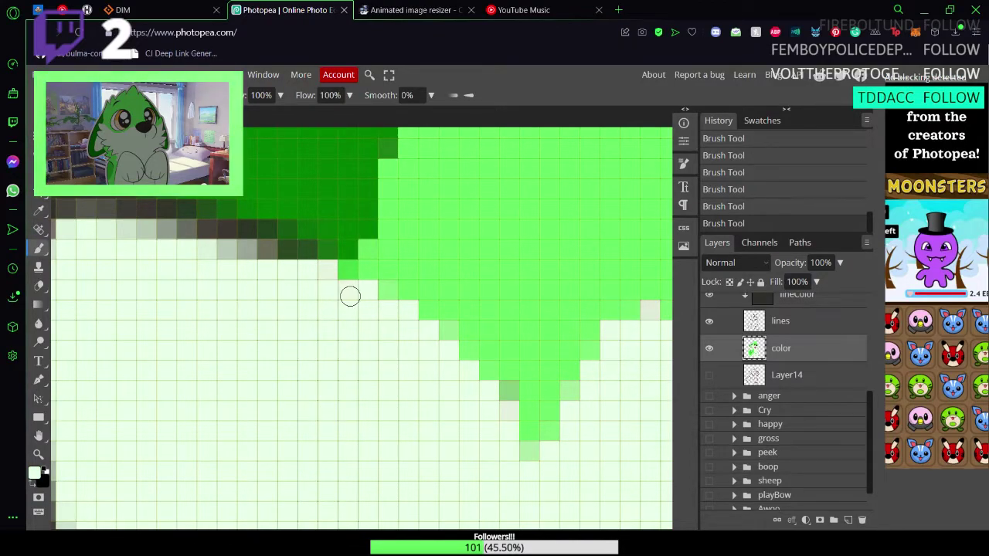
{"action": "left_click", "coordinate": [528, 307], "text": "alt"}
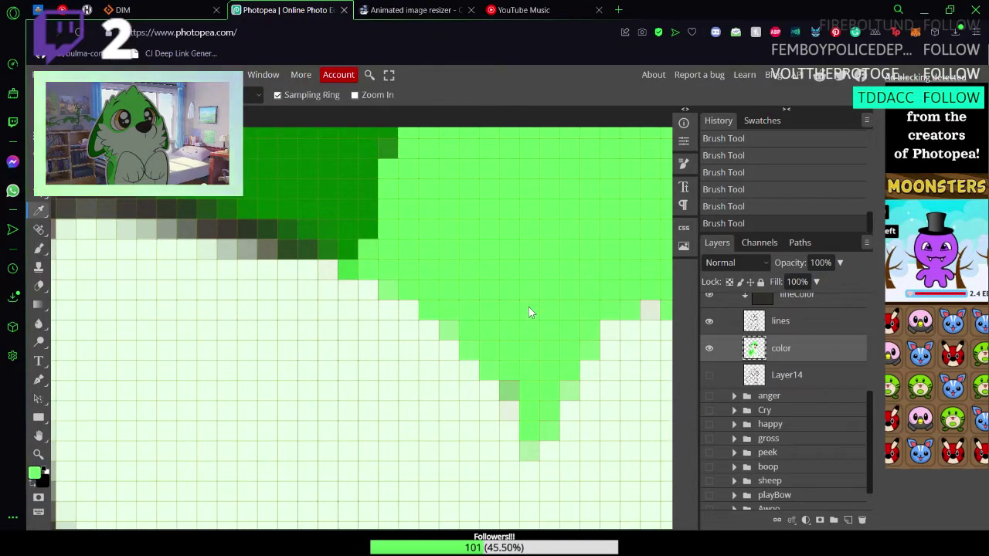
{"action": "left_click", "coordinate": [509, 388]}
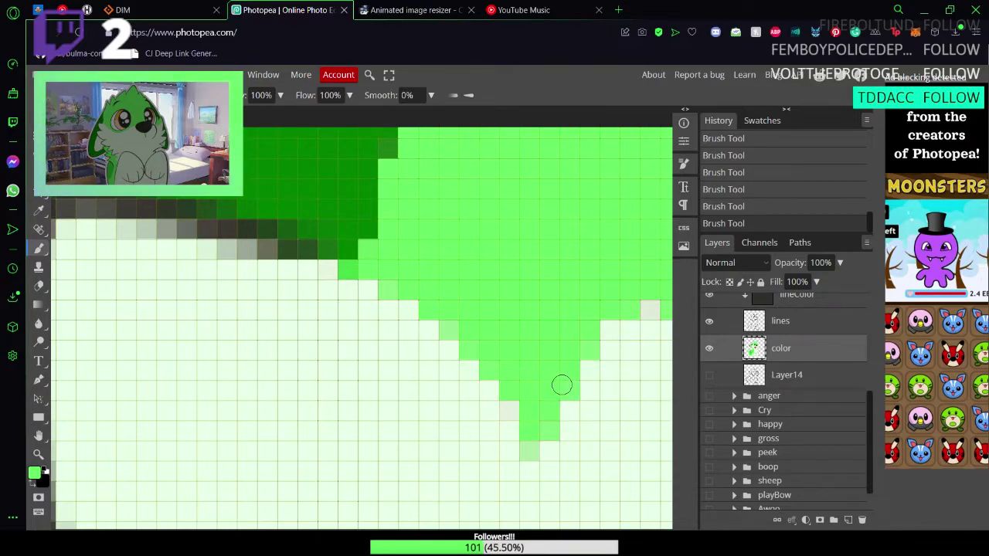
{"action": "scroll", "coordinate": [520, 410], "scroll_direction": "down", "scroll_amount": 2}
{"action": "scroll", "coordinate": [520, 411], "scroll_direction": "up", "scroll_amount": 2}
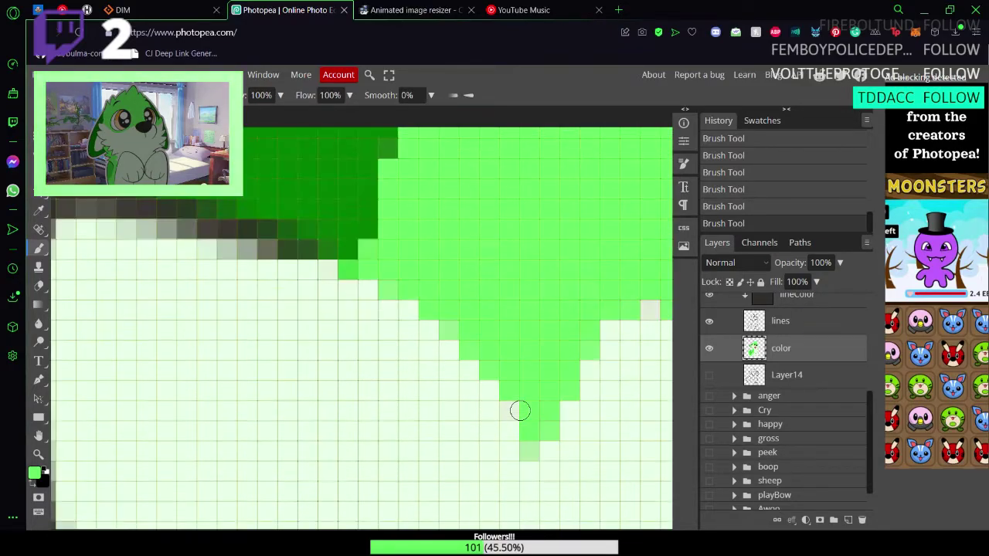
Step: Sample the ear's dark green and paint over the brownish pixels on the pale inner ear's upper edge beside the black cheek line
{"action": "key", "text": "z"}
{"action": "left_click_drag", "start_coordinate": [568, 402], "coordinate": [514, 408]}
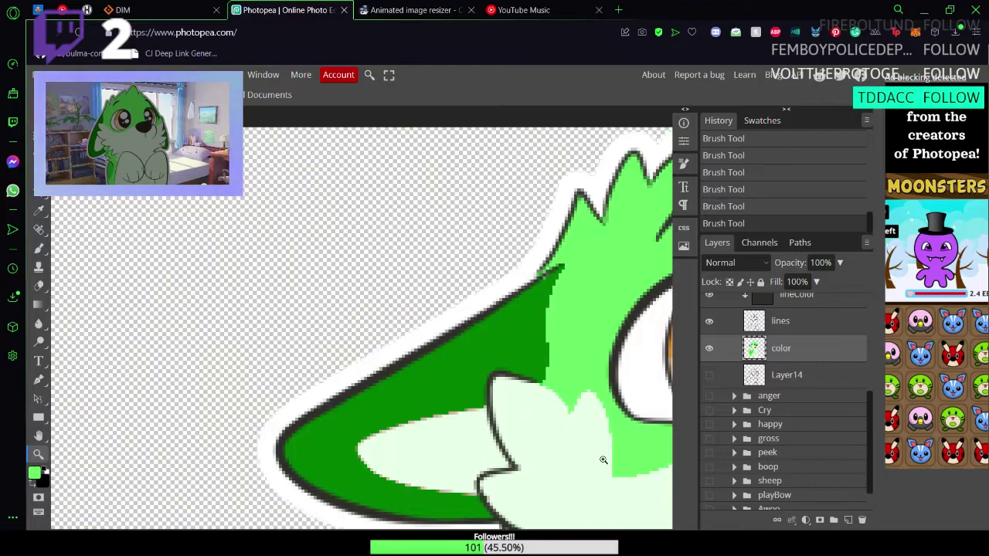
{"action": "scroll", "coordinate": [493, 464], "scroll_direction": "up", "scroll_amount": 5}
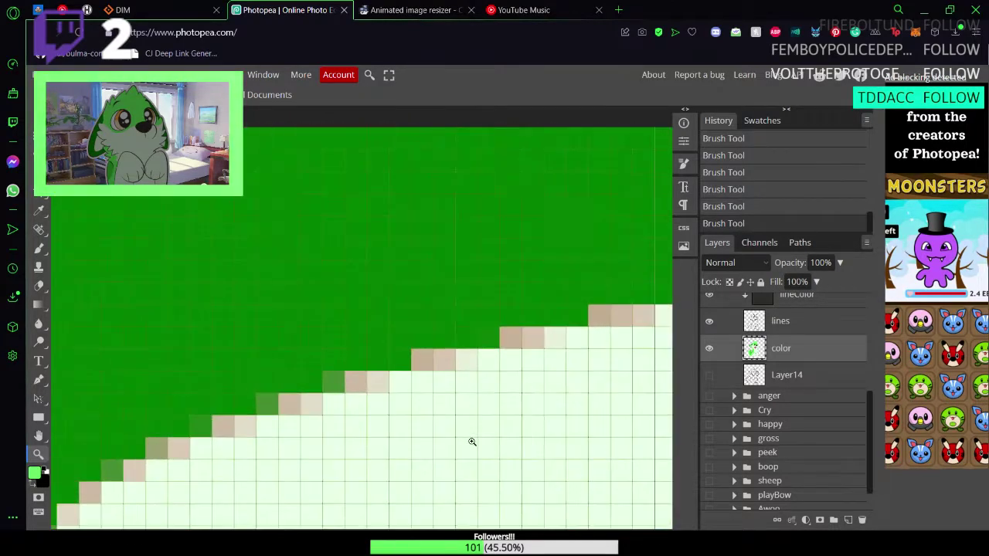
{"action": "left_click_drag", "start_coordinate": [454, 435], "coordinate": [449, 434]}
{"action": "mouse_move", "coordinate": [598, 364]}
{"action": "left_mouse_down"}
{"action": "mouse_move", "coordinate": [507, 412]}
{"action": "mouse_move", "coordinate": [386, 364]}
{"action": "mouse_move", "coordinate": [402, 318]}
{"action": "left_mouse_up"}
{"action": "key", "text": "b"}
{"action": "key", "text": "z"}
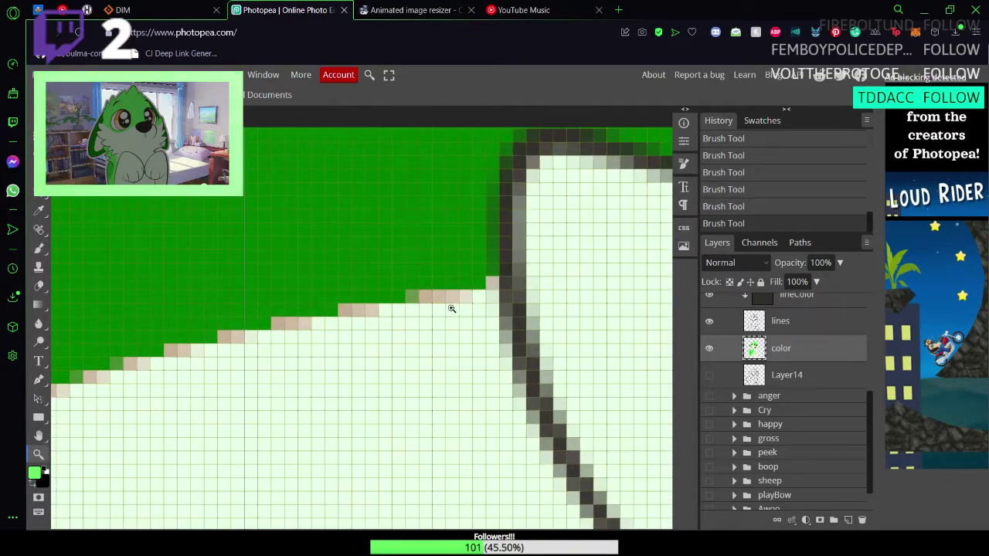
{"action": "left_click", "coordinate": [452, 309]}
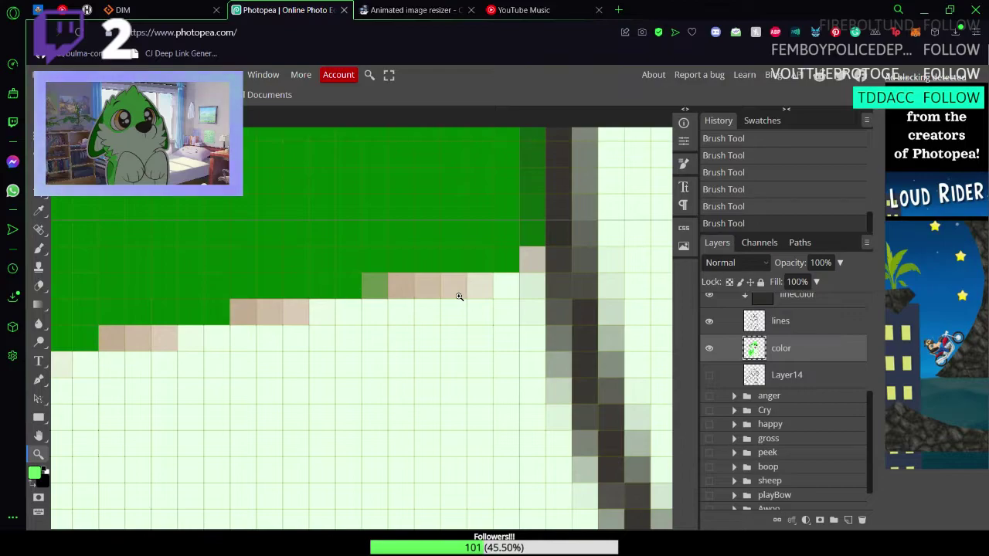
{"action": "scroll", "coordinate": [459, 297], "scroll_direction": "down", "scroll_amount": 2}
{"action": "key", "text": "b"}
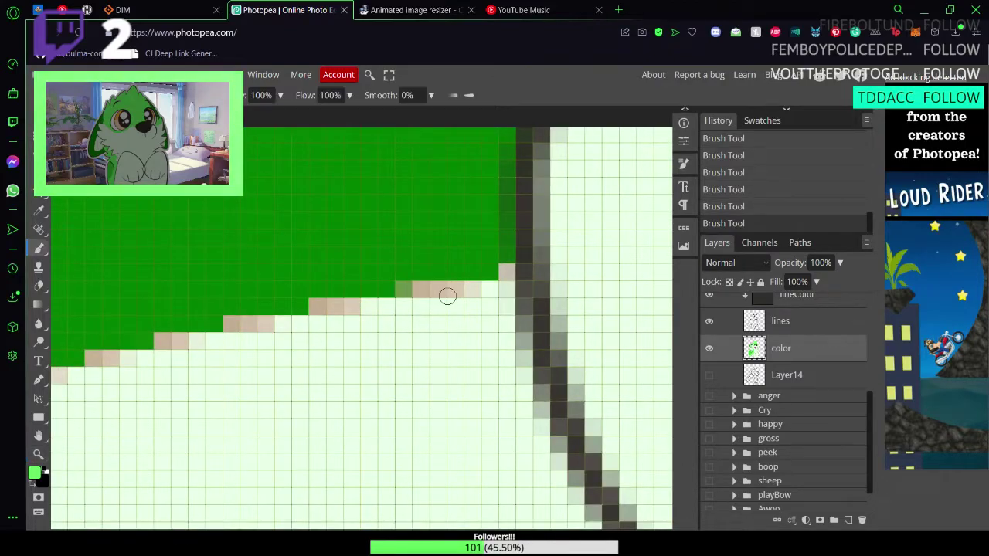
{"action": "left_click", "coordinate": [418, 250], "text": "alt"}
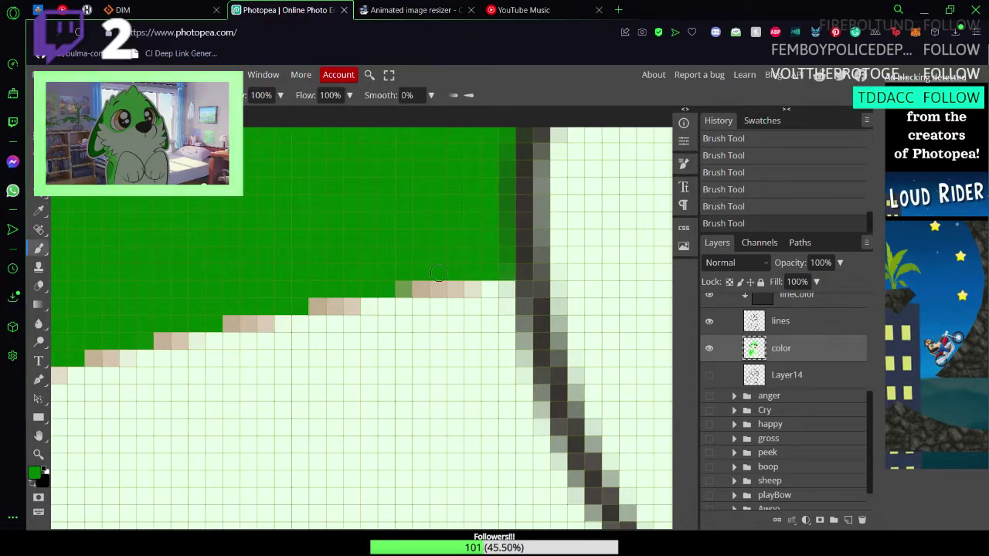
{"action": "mouse_move", "coordinate": [414, 284]}
{"action": "left_mouse_down"}
{"action": "mouse_move", "coordinate": [471, 280]}
{"action": "mouse_move", "coordinate": [401, 279]}
{"action": "left_mouse_up"}
{"action": "left_click", "coordinate": [316, 306]}
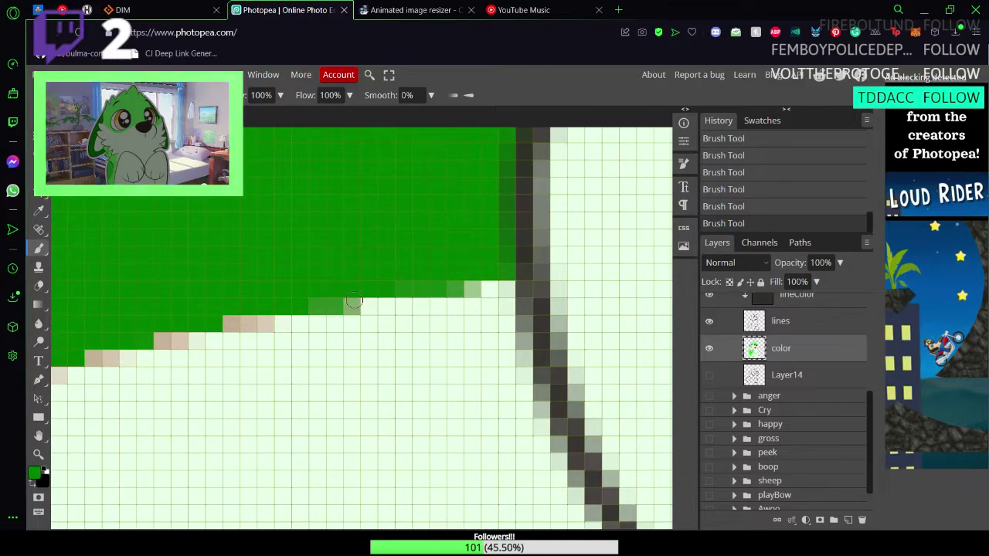
Step: Paint the remaining brownish pixels along the pale inner ear's upper edge dark green, down to its rounded tip
{"action": "mouse_move", "coordinate": [211, 361]}
{"action": "left_mouse_down"}
{"action": "mouse_move", "coordinate": [252, 368]}
{"action": "mouse_move", "coordinate": [488, 348]}
{"action": "mouse_move", "coordinate": [533, 335]}
{"action": "mouse_move", "coordinate": [576, 290]}
{"action": "mouse_move", "coordinate": [553, 292]}
{"action": "left_mouse_up"}
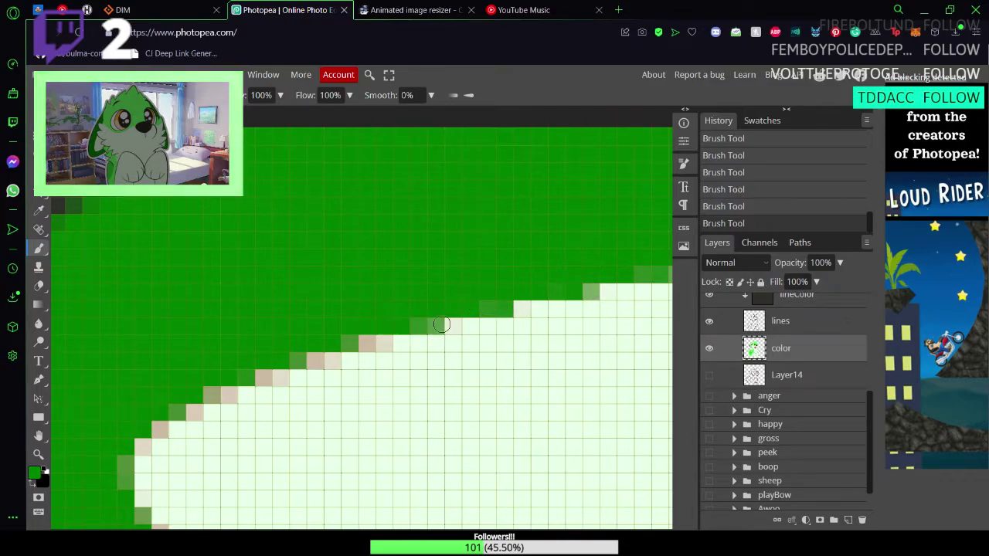
{"action": "left_click_drag", "start_coordinate": [380, 340], "coordinate": [357, 343]}
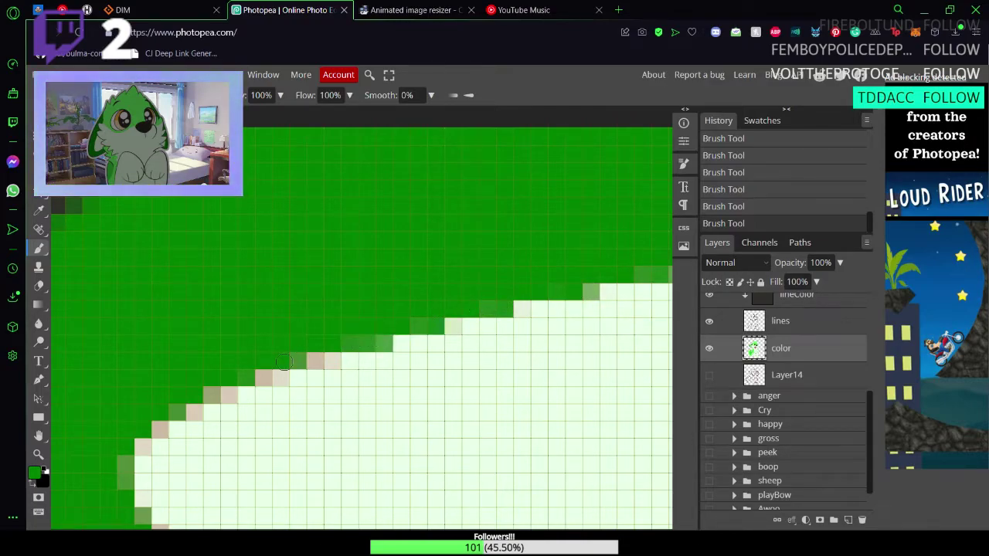
{"action": "mouse_move", "coordinate": [290, 361]}
{"action": "left_mouse_down"}
{"action": "mouse_move", "coordinate": [327, 362]}
{"action": "mouse_move", "coordinate": [306, 357]}
{"action": "left_mouse_up"}
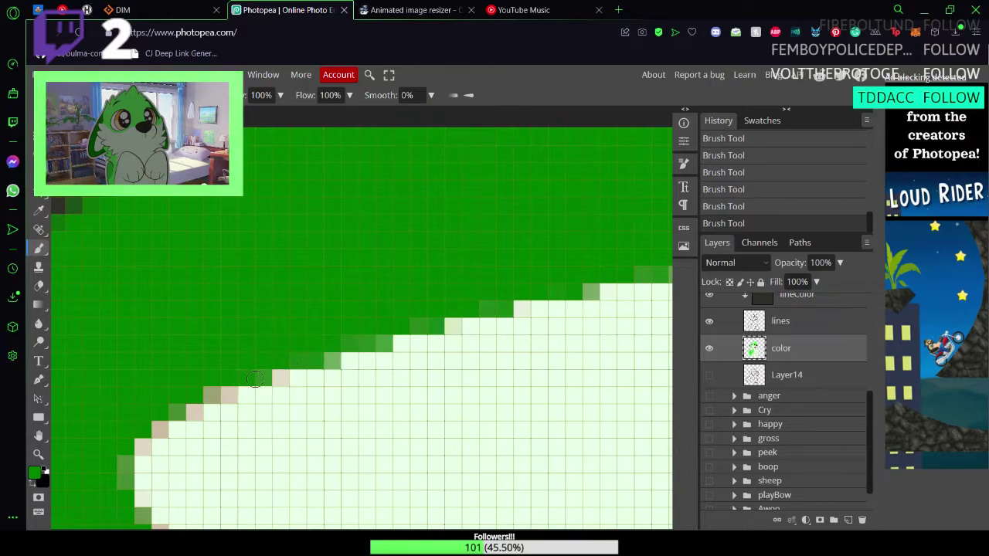
{"action": "left_click_drag", "start_coordinate": [215, 395], "coordinate": [180, 407]}
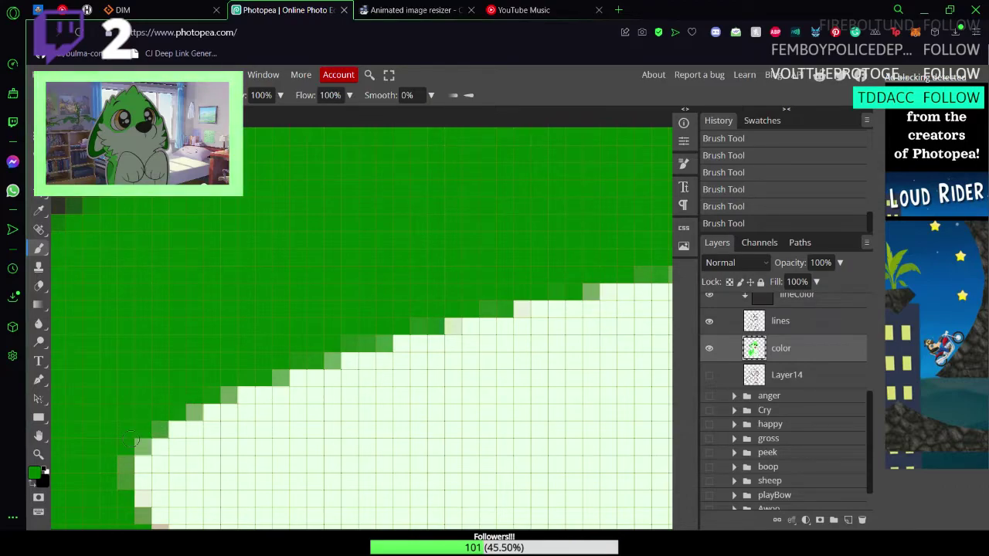
{"action": "scroll", "coordinate": [133, 441], "scroll_direction": "down", "scroll_amount": 3}
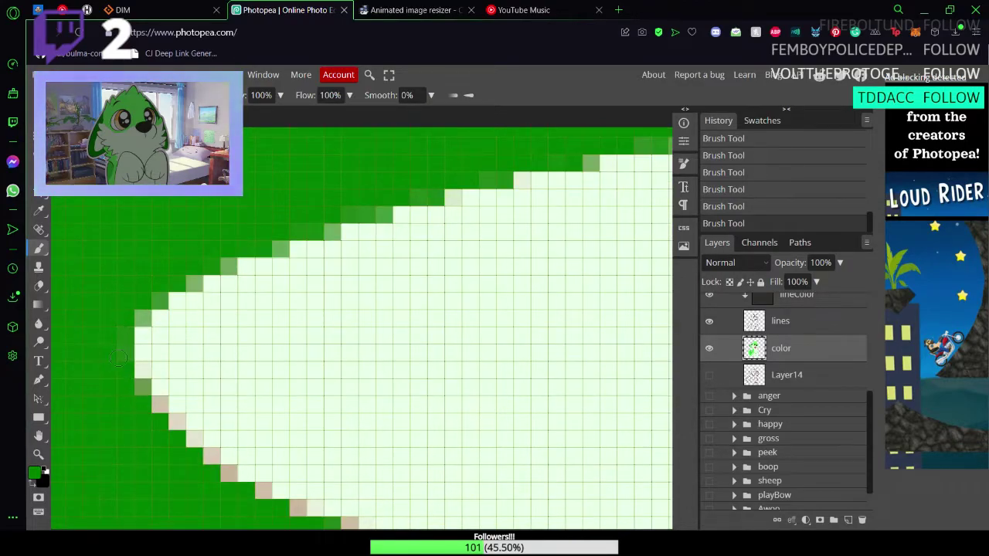
Step: Paint dark green over the brownish stair-step pixels on the pale inner ear's lower edge, starting from its rounded tip
{"action": "scroll", "coordinate": [167, 332], "scroll_direction": "down", "scroll_amount": 3}
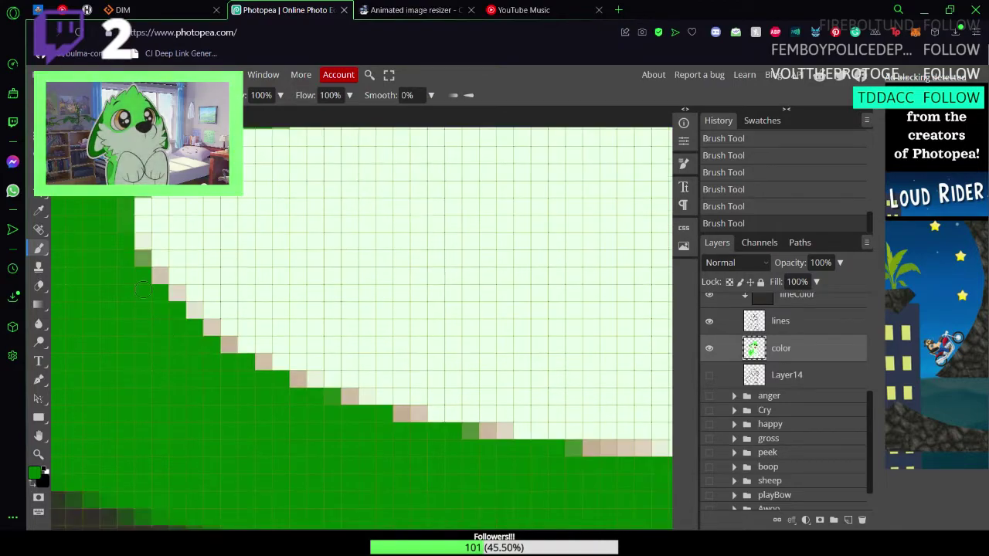
{"action": "left_click_drag", "start_coordinate": [139, 265], "coordinate": [177, 295]}
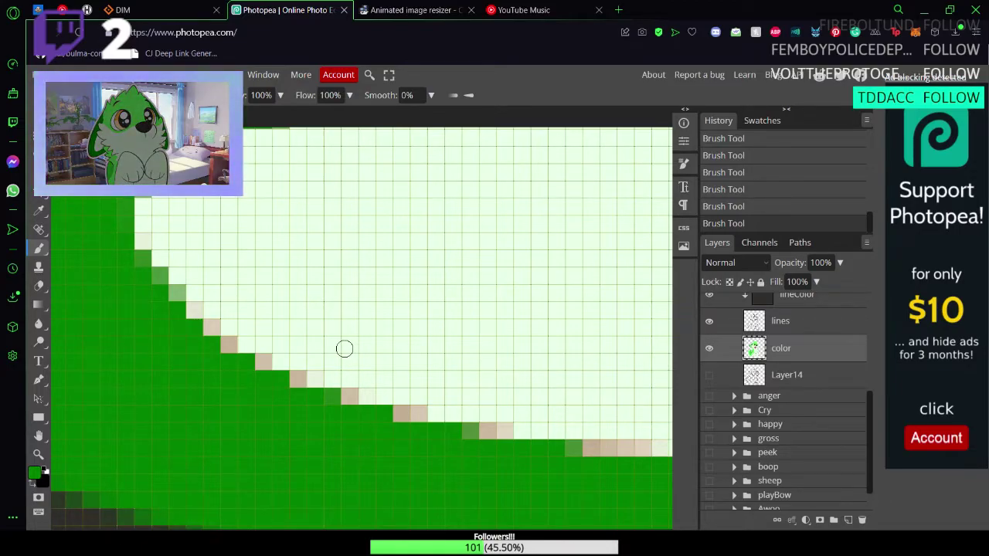
{"action": "key", "text": "i"}
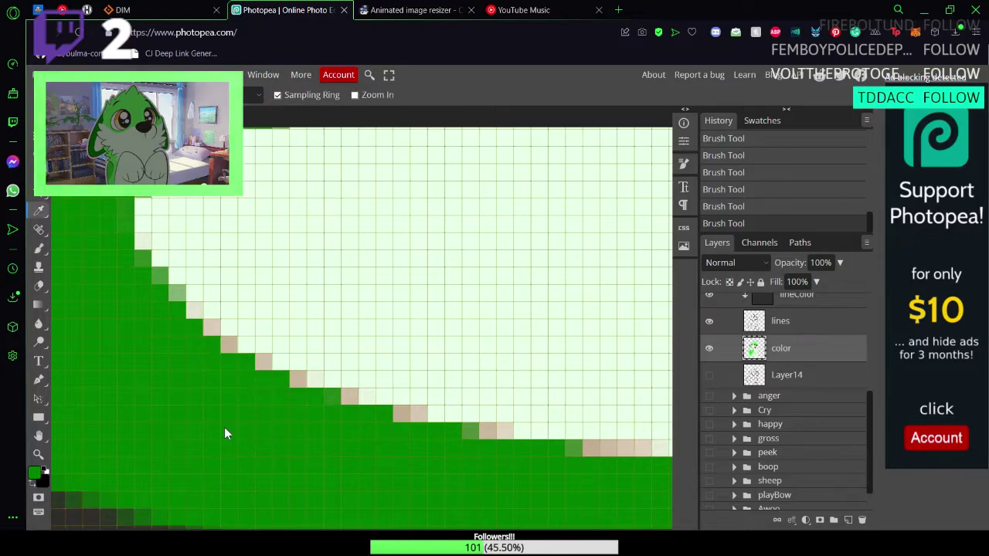
{"action": "key", "text": "b"}
{"action": "left_click", "coordinate": [195, 309]}
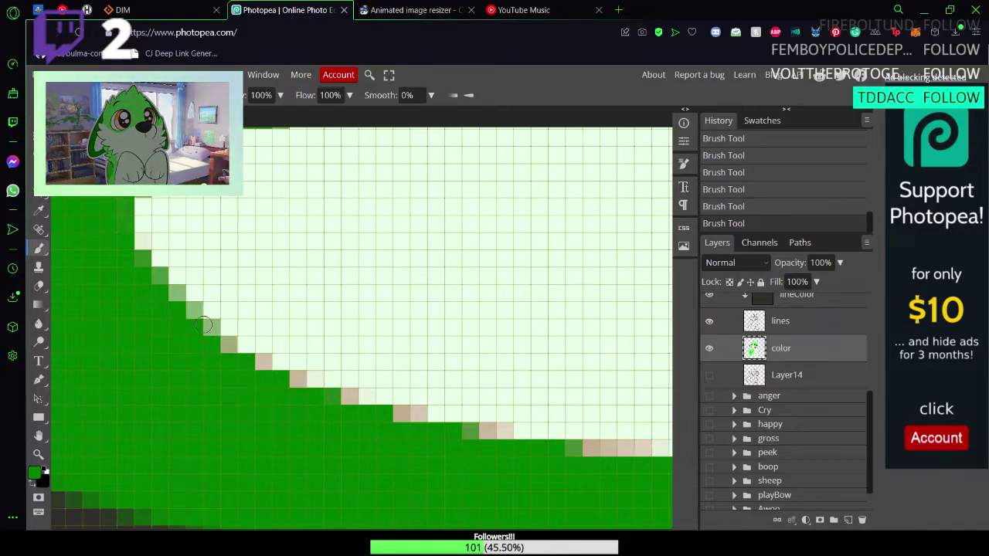
{"action": "left_click_drag", "start_coordinate": [211, 328], "coordinate": [229, 345]}
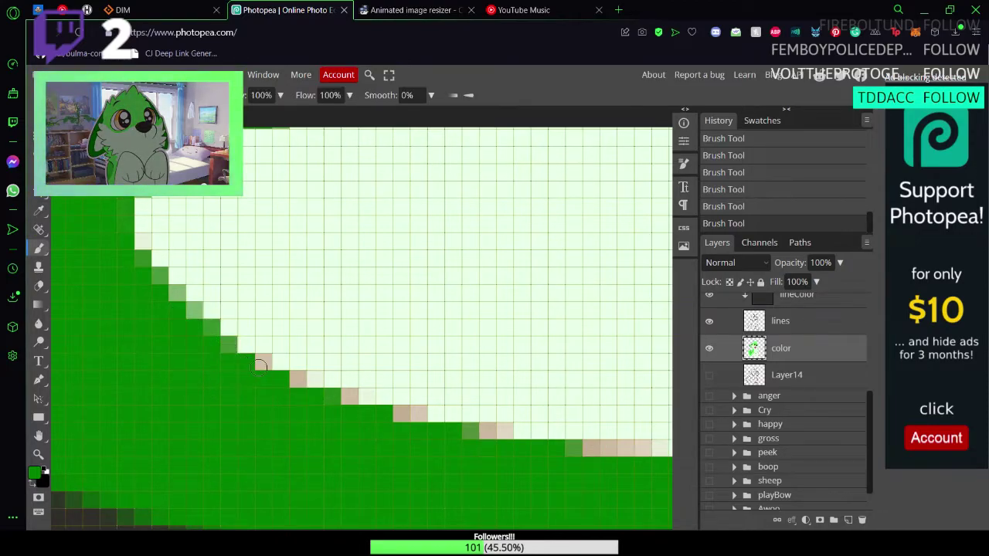
{"action": "left_click", "coordinate": [263, 363]}
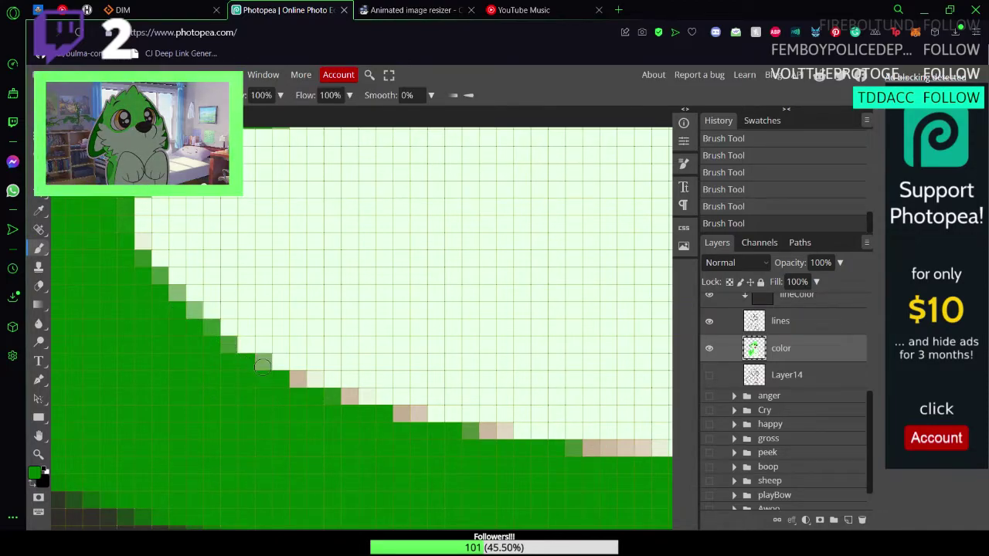
Step: Paint the rest of the inner ear's lower-edge brownish pixels dark green, up to the black cheek fur outline
{"action": "left_click", "coordinate": [340, 408]}
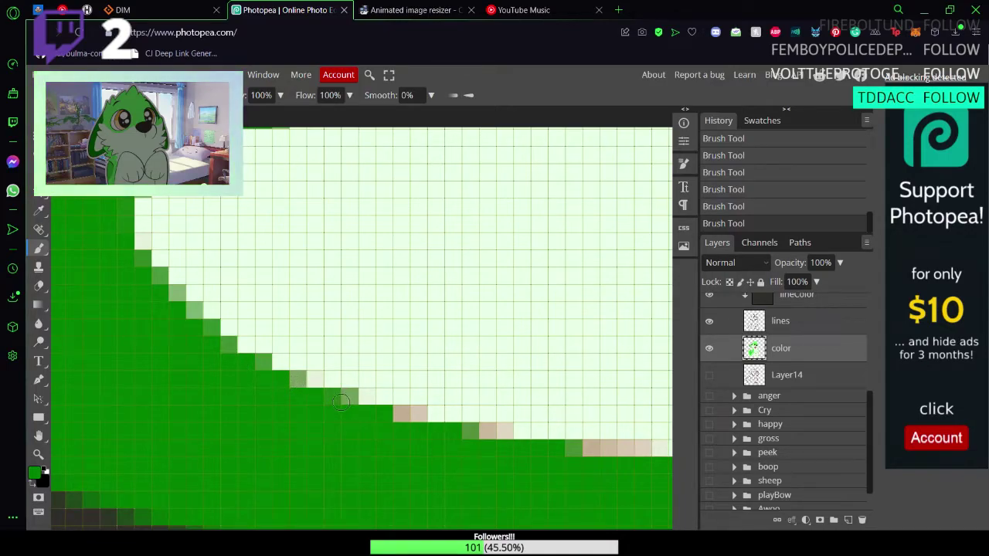
{"action": "left_click", "coordinate": [395, 417]}
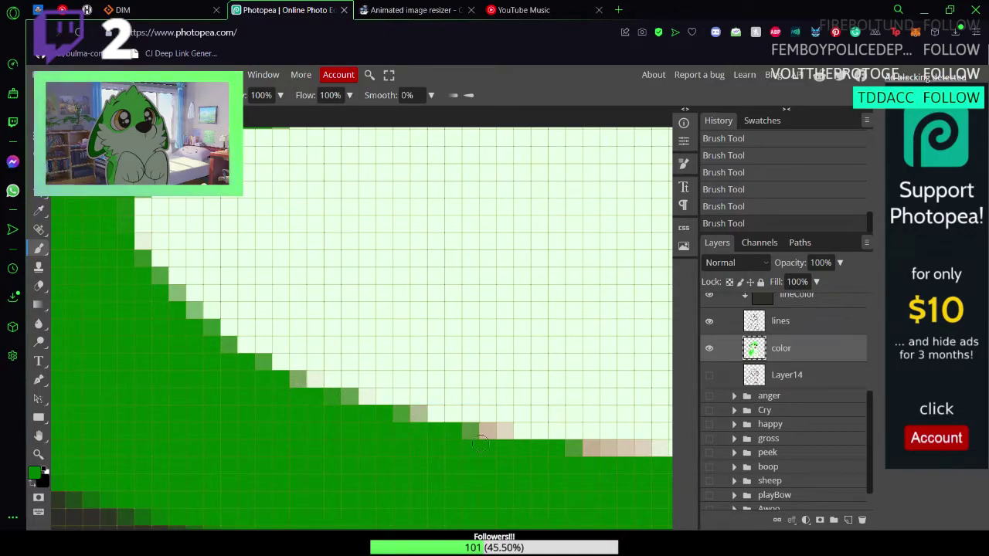
{"action": "left_click", "coordinate": [413, 417]}
{"action": "left_click_drag", "start_coordinate": [470, 437], "coordinate": [506, 434]}
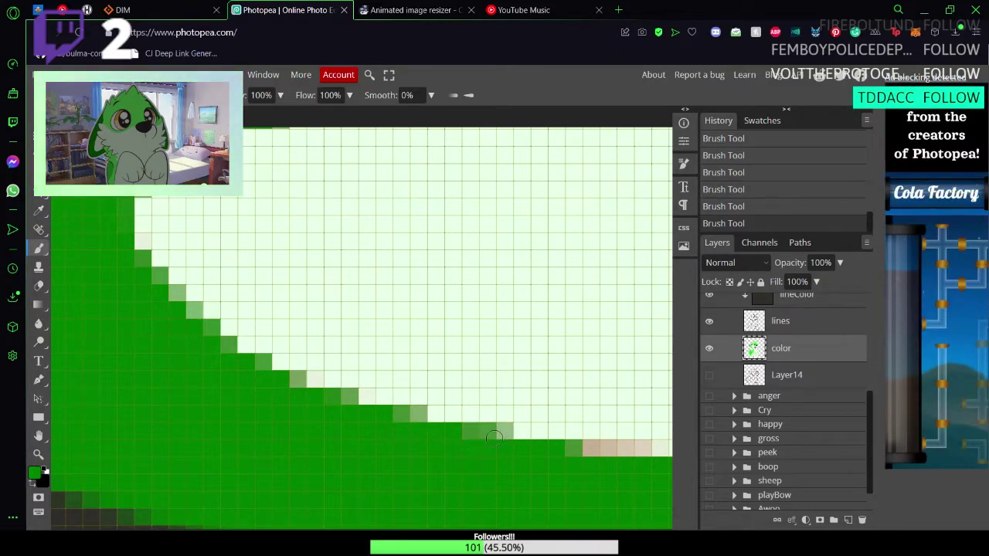
{"action": "mouse_move", "coordinate": [549, 464]}
{"action": "left_mouse_down"}
{"action": "mouse_move", "coordinate": [233, 340]}
{"action": "mouse_move", "coordinate": [323, 335]}
{"action": "mouse_move", "coordinate": [250, 333]}
{"action": "mouse_move", "coordinate": [318, 326]}
{"action": "left_mouse_up"}
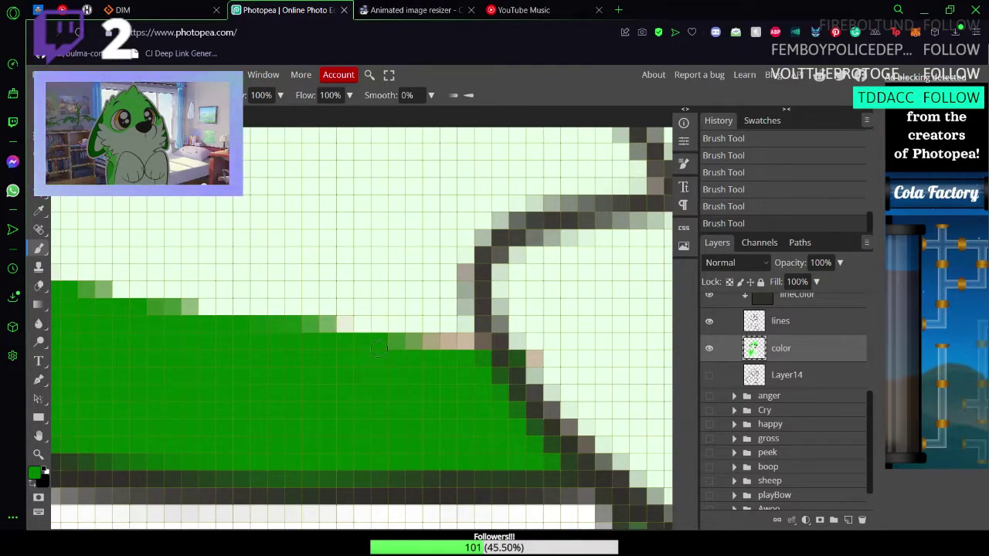
{"action": "left_click_drag", "start_coordinate": [438, 353], "coordinate": [435, 349]}
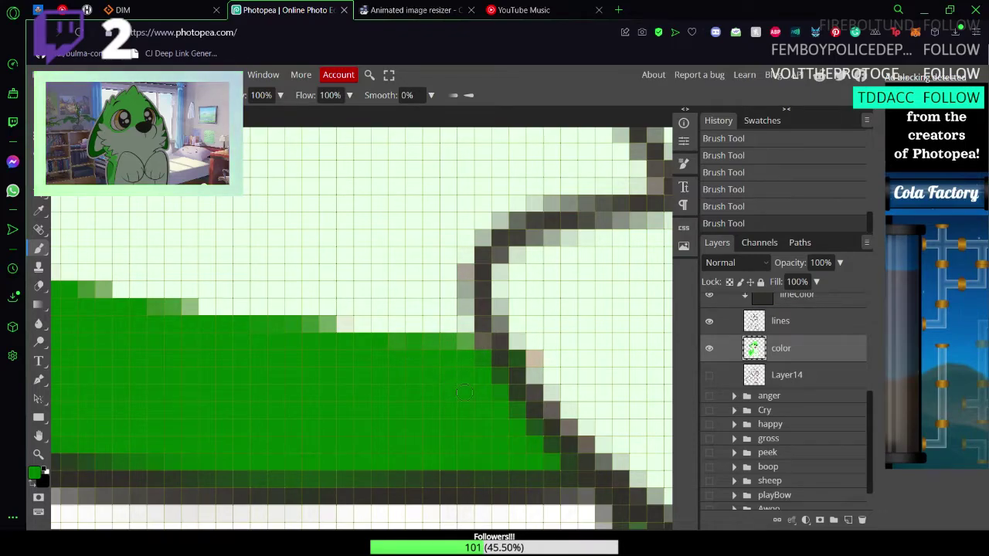
Step: Sample the pale green cheek color and paint over the brownish pixels beside the black cheek fur outline near the ear
{"action": "key", "text": "i"}
{"action": "left_click", "coordinate": [608, 333]}
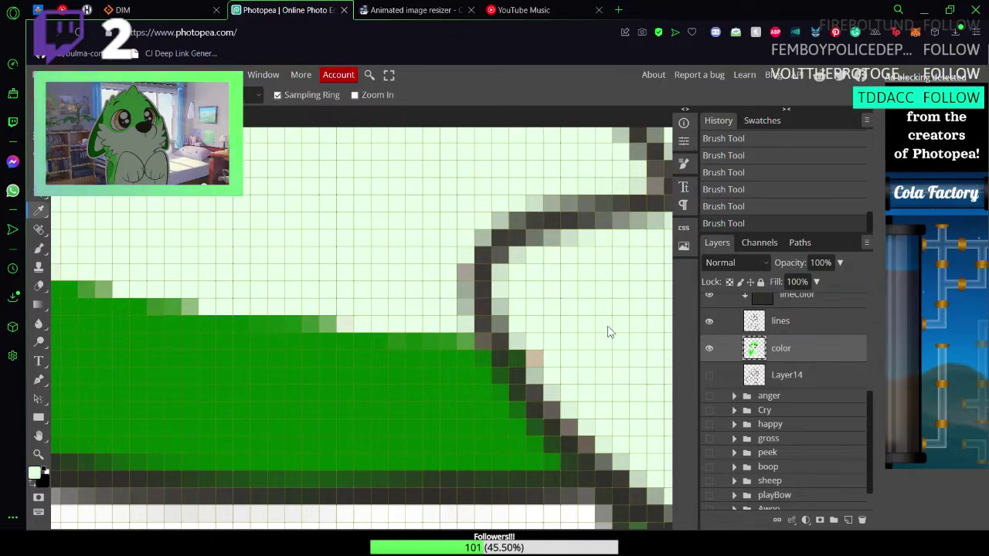
{"action": "left_click", "coordinate": [608, 330]}
{"action": "key", "text": "b"}
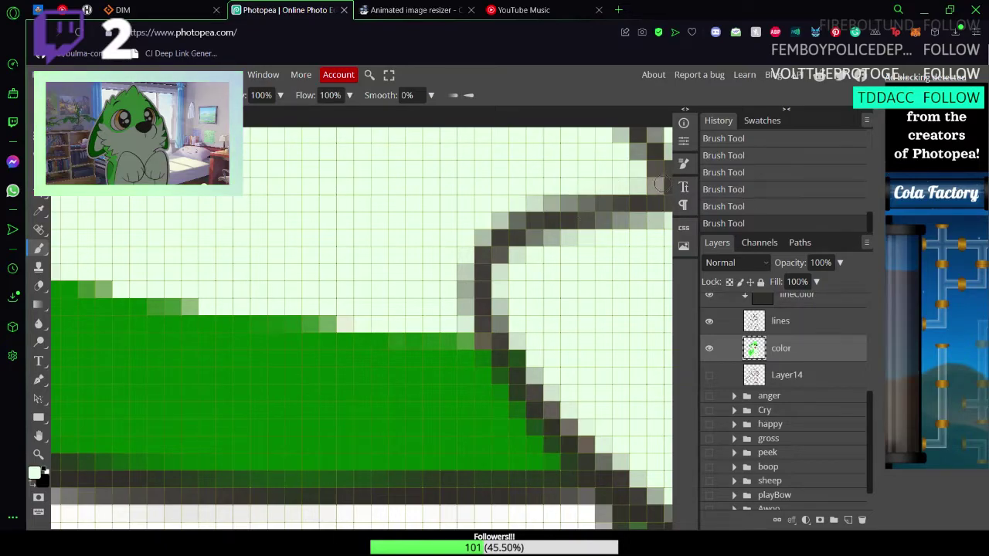
Step: Sample the ear's dark green and paint over the brownish pixels where it meets the black cheek outline, then resample the pale green
{"action": "mouse_move", "coordinate": [635, 281]}
{"action": "left_mouse_down"}
{"action": "mouse_move", "coordinate": [438, 293]}
{"action": "mouse_move", "coordinate": [320, 210]}
{"action": "mouse_move", "coordinate": [295, 216]}
{"action": "left_mouse_up"}
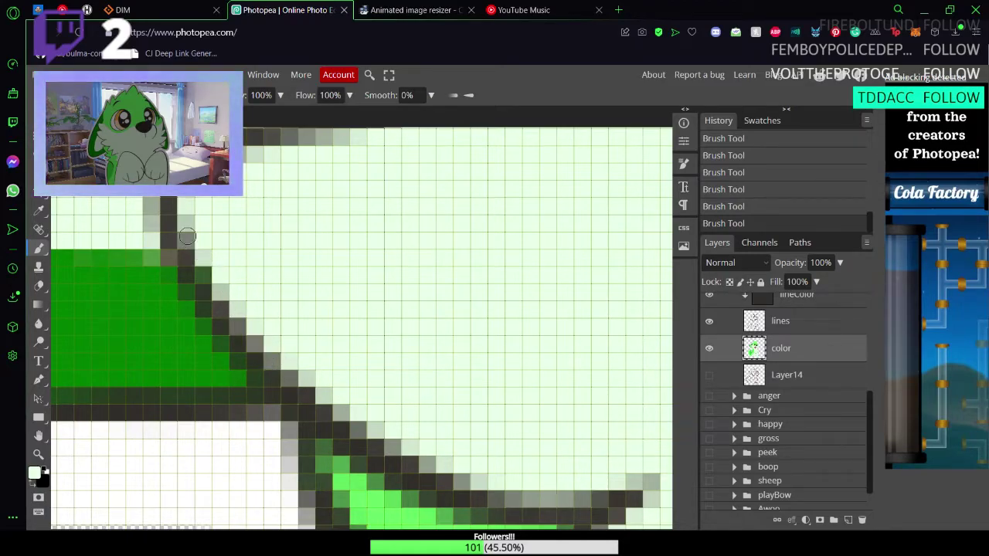
{"action": "left_click", "coordinate": [105, 339], "text": "alt"}
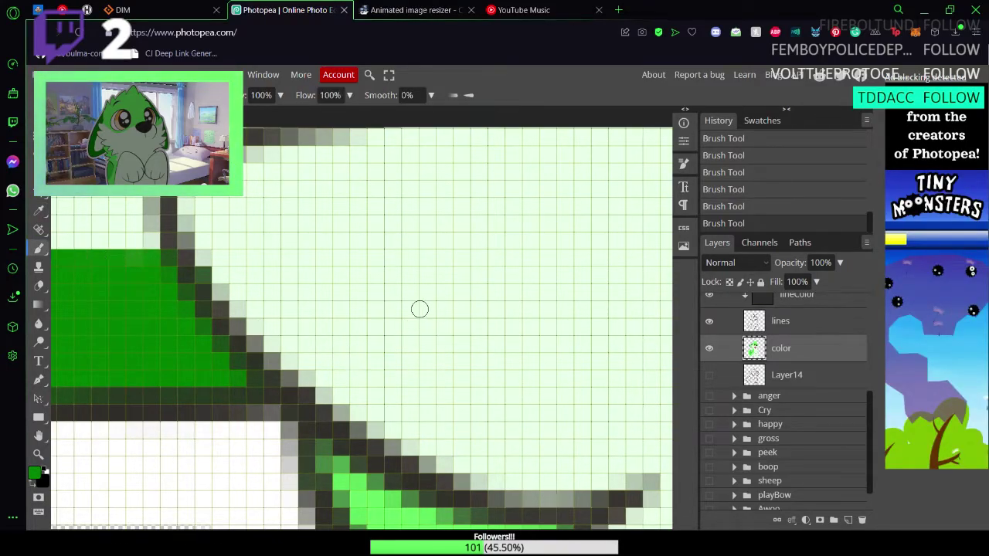
{"action": "key", "text": "alt"}
{"action": "key", "text": "b"}
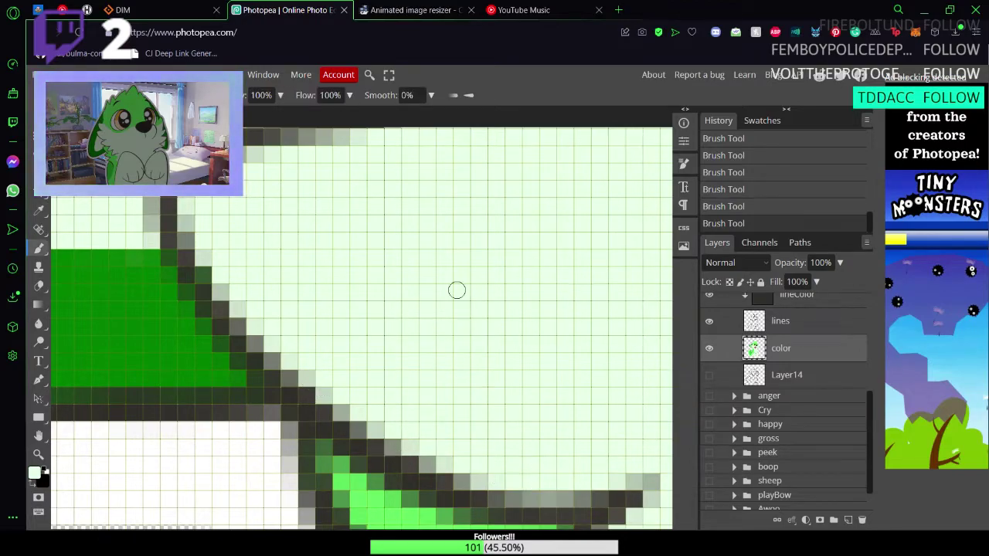
Step: Examine the cheek and neck fur outlines for leftover old-color pixels, then check the whole face
{"action": "scroll", "coordinate": [403, 368], "scroll_direction": "up", "scroll_amount": 2}
{"action": "left_click_drag", "start_coordinate": [404, 368], "coordinate": [361, 479]}
{"action": "left_click_drag", "start_coordinate": [357, 193], "coordinate": [433, 225]}
{"action": "left_click_drag", "start_coordinate": [453, 418], "coordinate": [377, 176]}
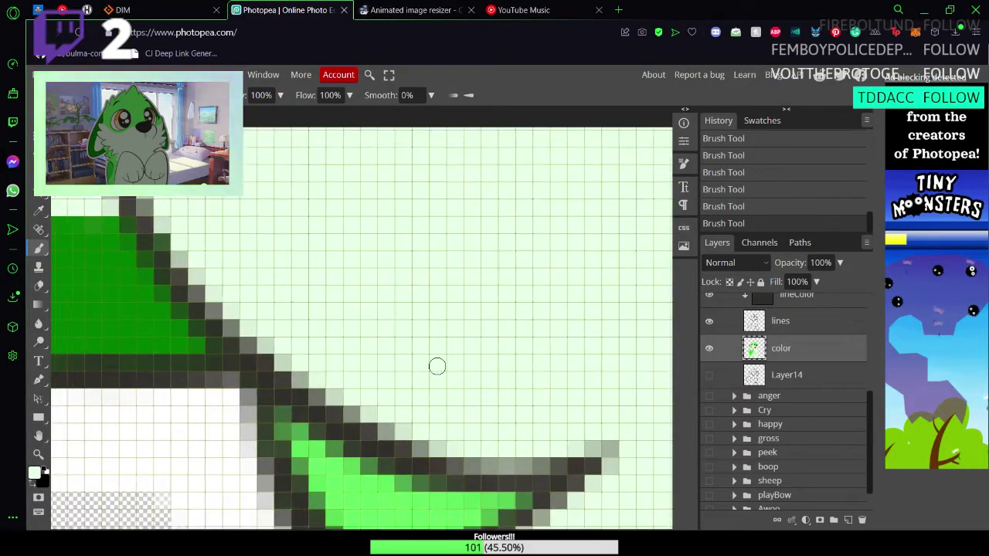
{"action": "mouse_move", "coordinate": [437, 367]}
{"action": "left_mouse_down"}
{"action": "mouse_move", "coordinate": [348, 154]}
{"action": "mouse_move", "coordinate": [372, 202]}
{"action": "left_mouse_up"}
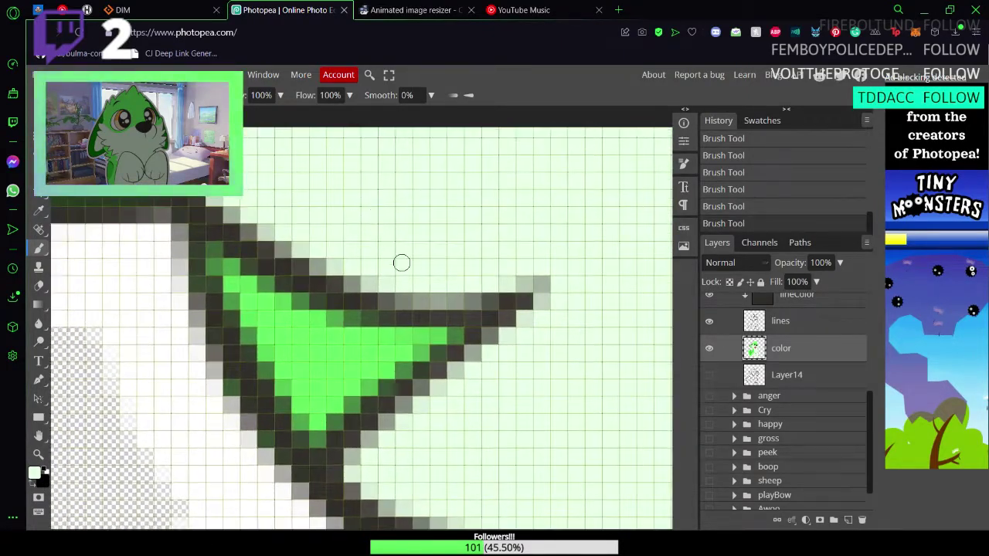
{"action": "key", "text": "z"}
{"action": "left_click_drag", "start_coordinate": [525, 341], "coordinate": [468, 341]}
{"action": "left_click_drag", "start_coordinate": [526, 314], "coordinate": [316, 399]}
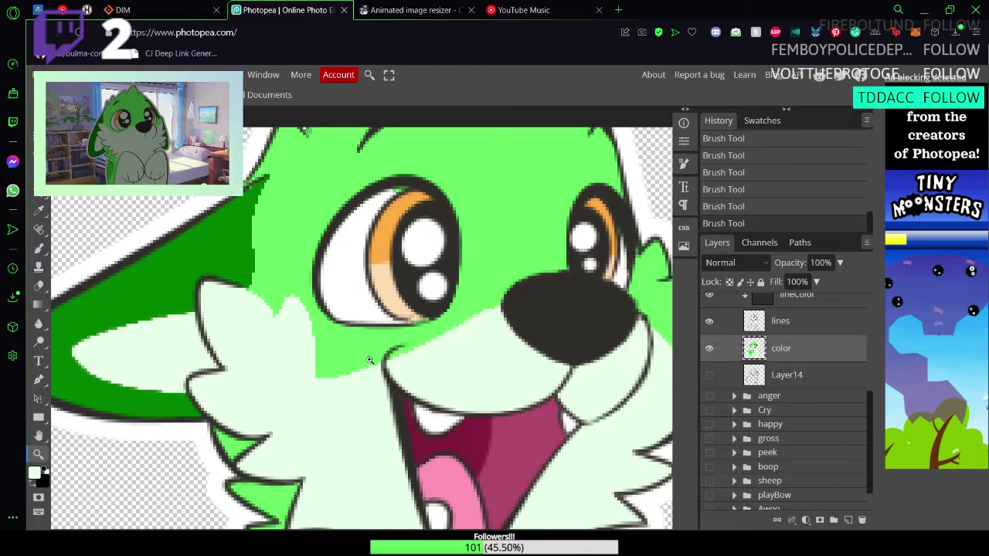
Step: Enlarge the brush and paint pale green over the lower part of the bright green patch beneath the large eye, rounding its edge toward the muzzle
{"action": "scroll", "coordinate": [369, 360], "scroll_direction": "up", "scroll_amount": 5}
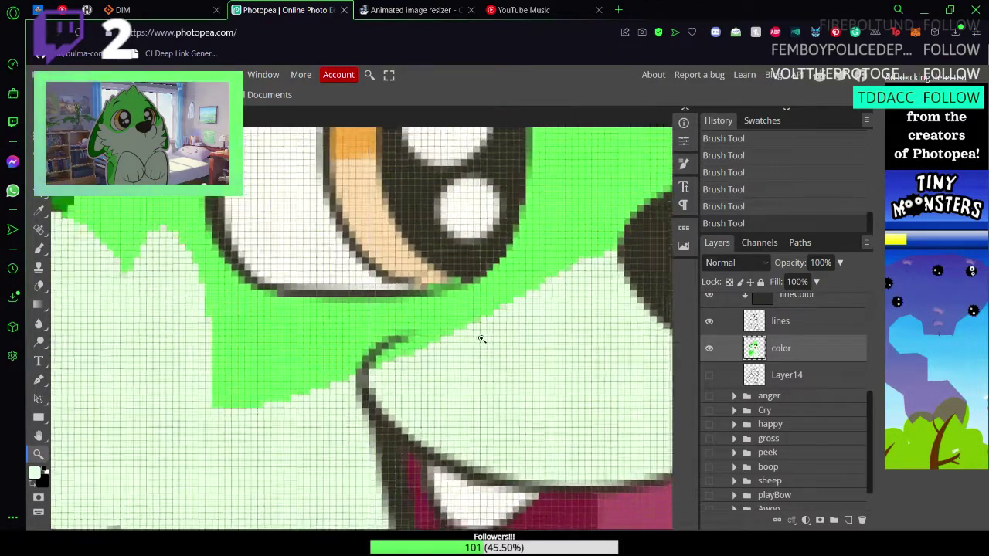
{"action": "scroll", "coordinate": [481, 339], "scroll_direction": "down", "scroll_amount": 1}
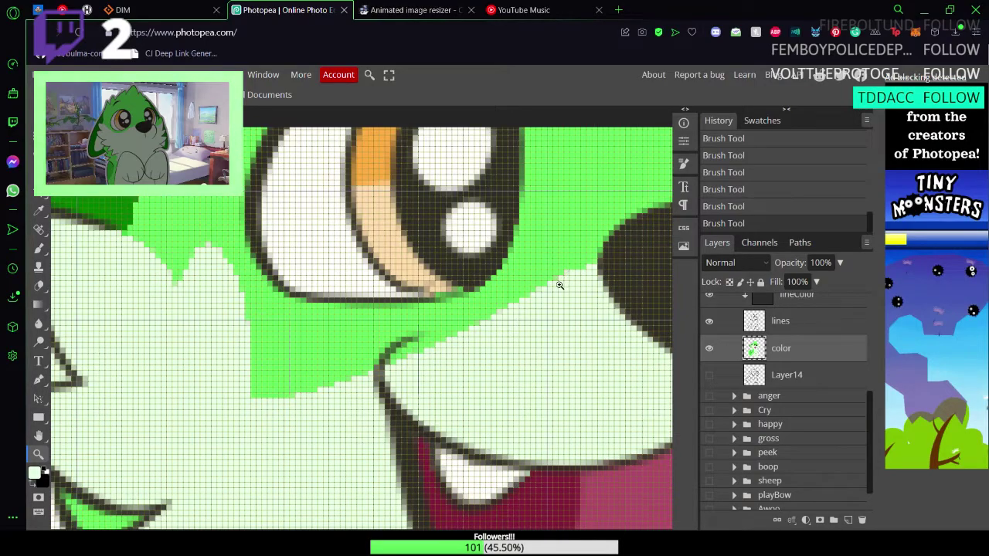
{"action": "key", "text": "i"}
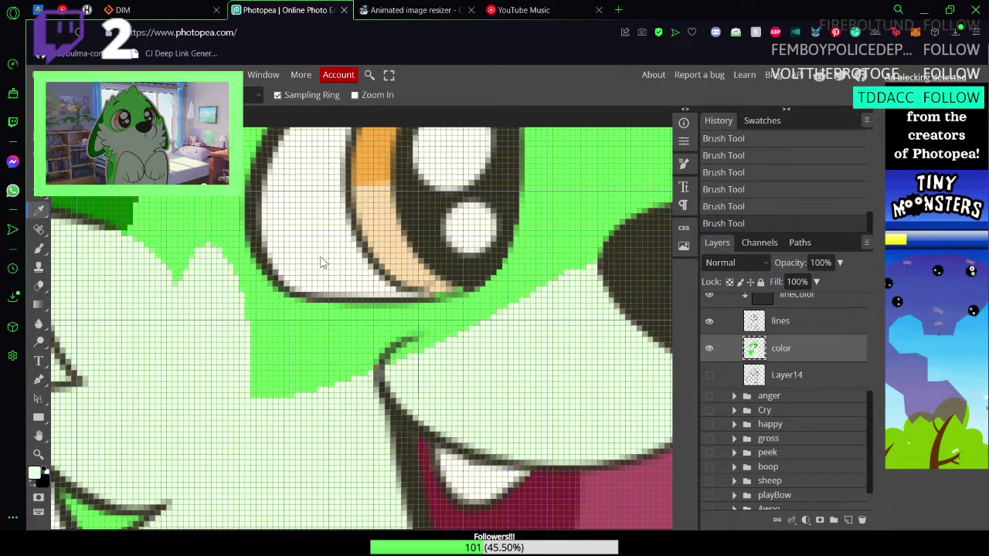
{"action": "key", "text": "b"}
{"action": "left_click", "coordinate": [66, 95]}
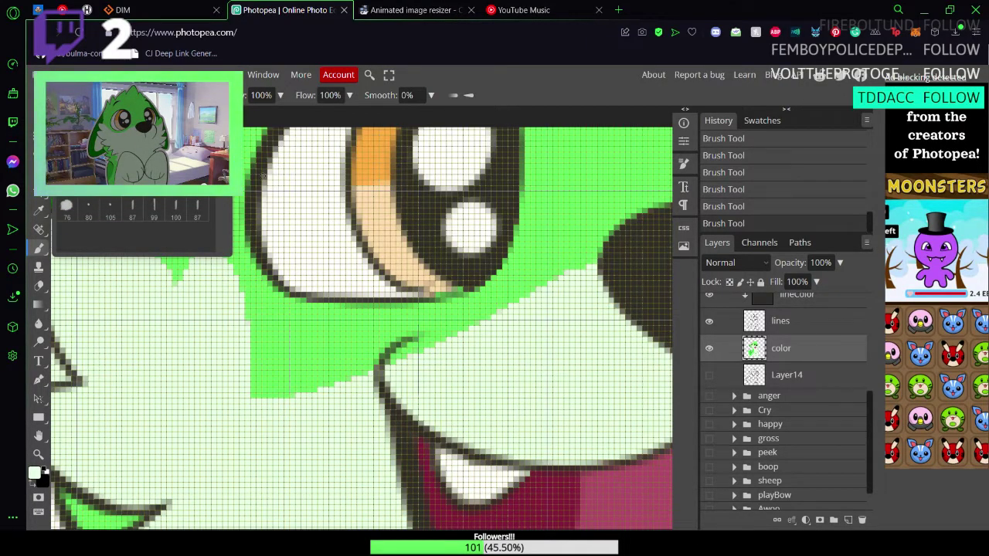
{"action": "left_click", "coordinate": [263, 176]}
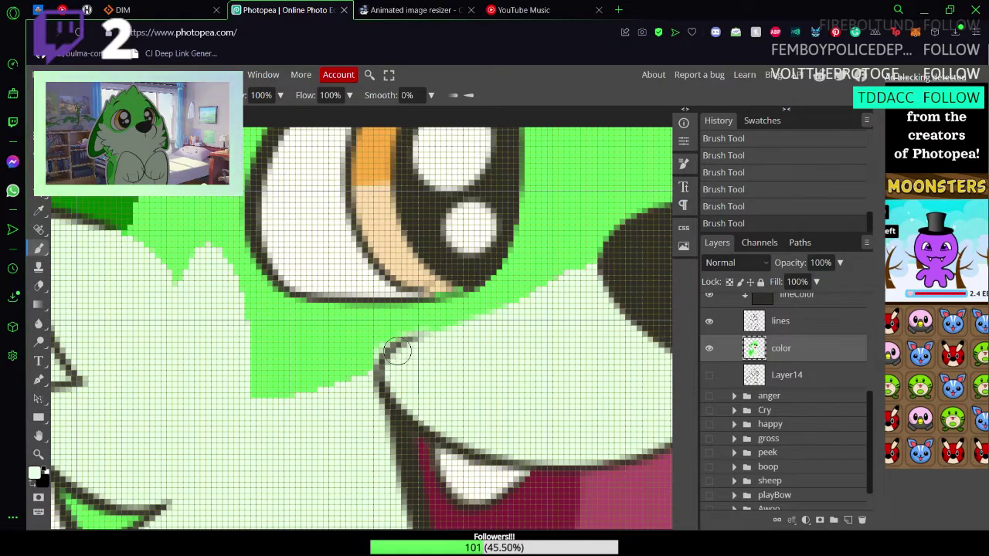
{"action": "mouse_move", "coordinate": [421, 348]}
{"action": "left_mouse_down"}
{"action": "mouse_move", "coordinate": [309, 356]}
{"action": "mouse_move", "coordinate": [196, 312]}
{"action": "left_mouse_up"}
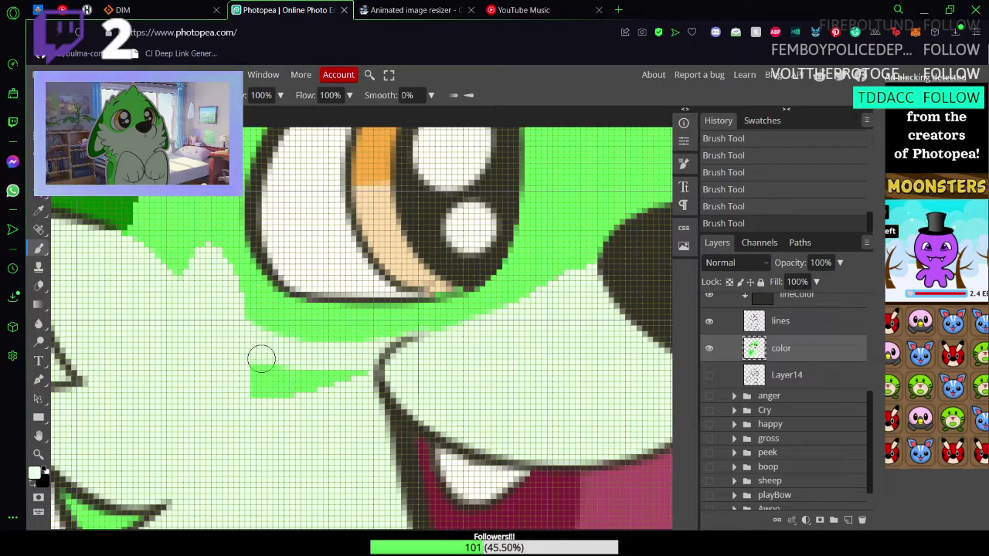
{"action": "mouse_move", "coordinate": [264, 388]}
{"action": "left_mouse_down"}
{"action": "mouse_move", "coordinate": [347, 394]}
{"action": "mouse_move", "coordinate": [239, 387]}
{"action": "mouse_move", "coordinate": [365, 387]}
{"action": "left_mouse_up"}
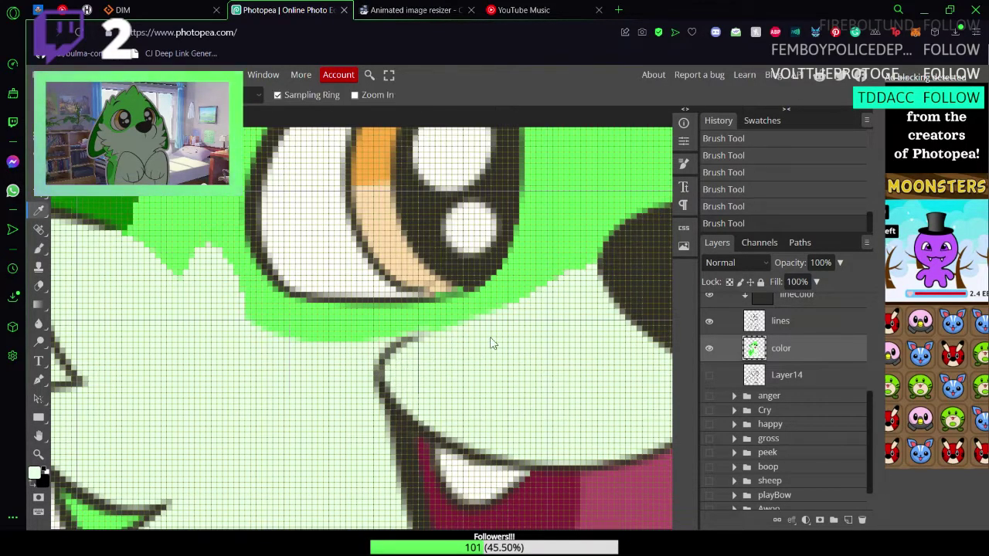
Step: Fill the notched cheek edge beside the large eye with sampled bright green, then smooth the border with sampled pale green
{"action": "left_click", "coordinate": [566, 194], "text": "alt"}
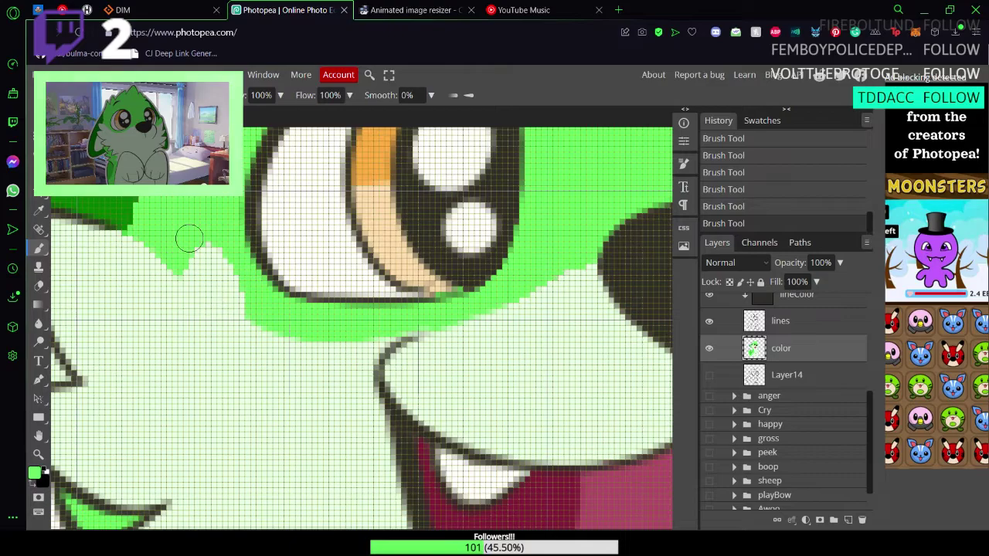
{"action": "mouse_move", "coordinate": [189, 238]}
{"action": "left_mouse_down"}
{"action": "mouse_move", "coordinate": [228, 270]}
{"action": "mouse_move", "coordinate": [194, 247]}
{"action": "left_mouse_up"}
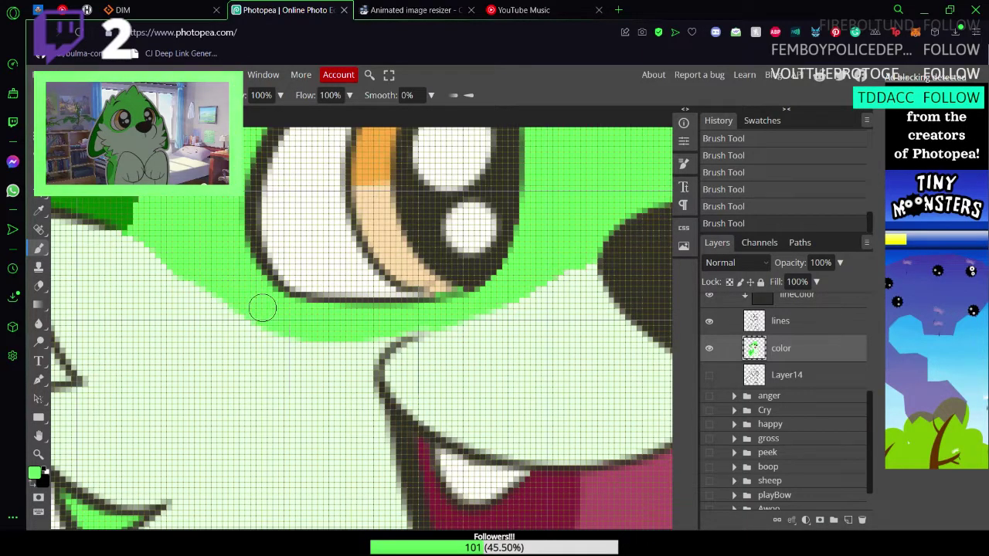
{"action": "left_click", "coordinate": [181, 327], "text": "alt"}
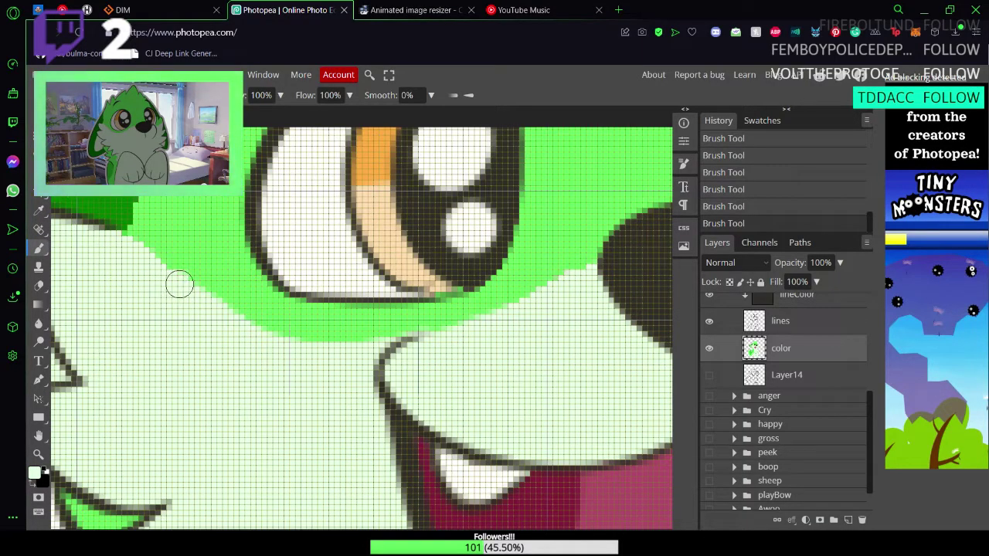
{"action": "key", "text": "ctrl+z"}
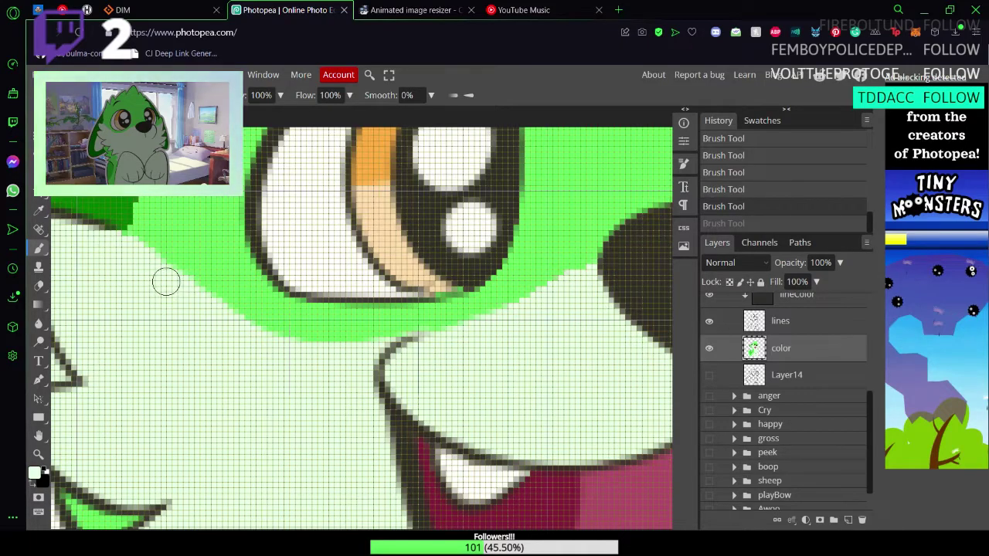
{"action": "key", "text": "ctrl+shift+z"}
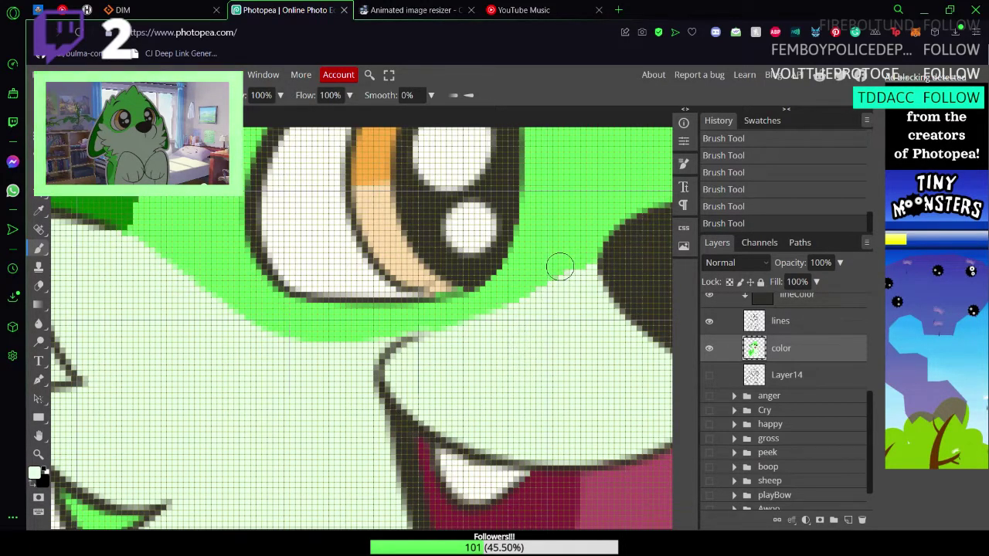
Step: Undo the last pale green stroke, sample the bright green and touch up the muzzle's upper edge beside the nose
{"action": "key", "text": "ctrl+z"}
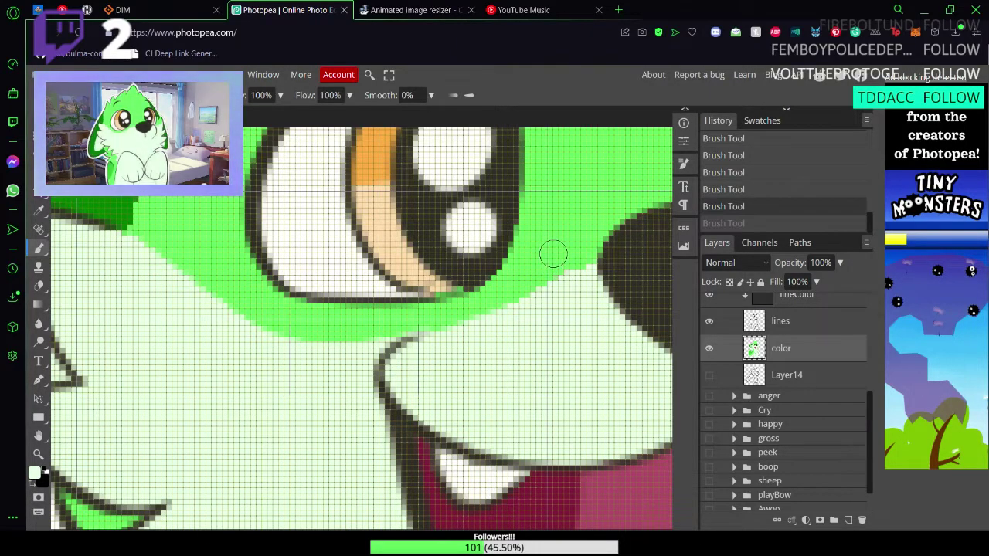
{"action": "left_click", "coordinate": [561, 244], "text": "alt"}
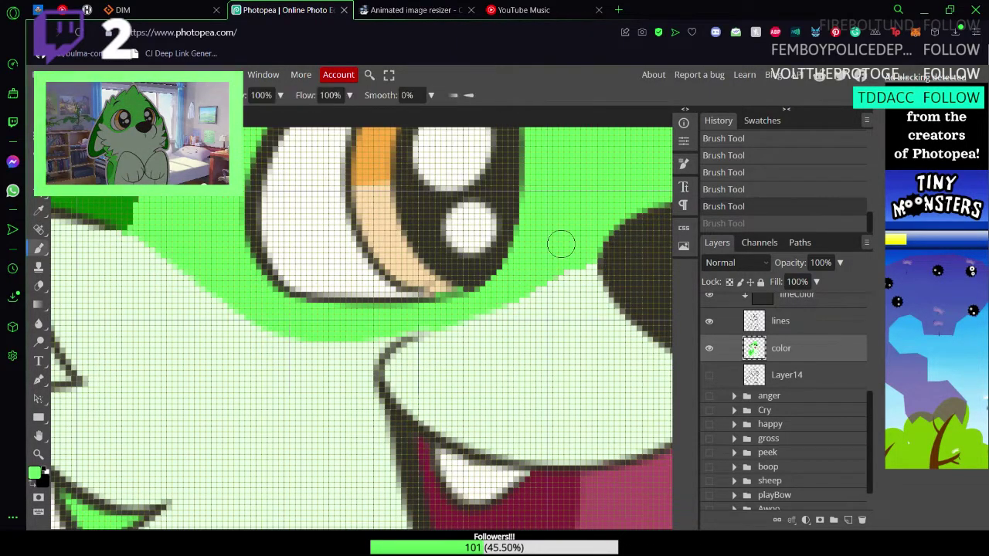
{"action": "left_click", "coordinate": [558, 258]}
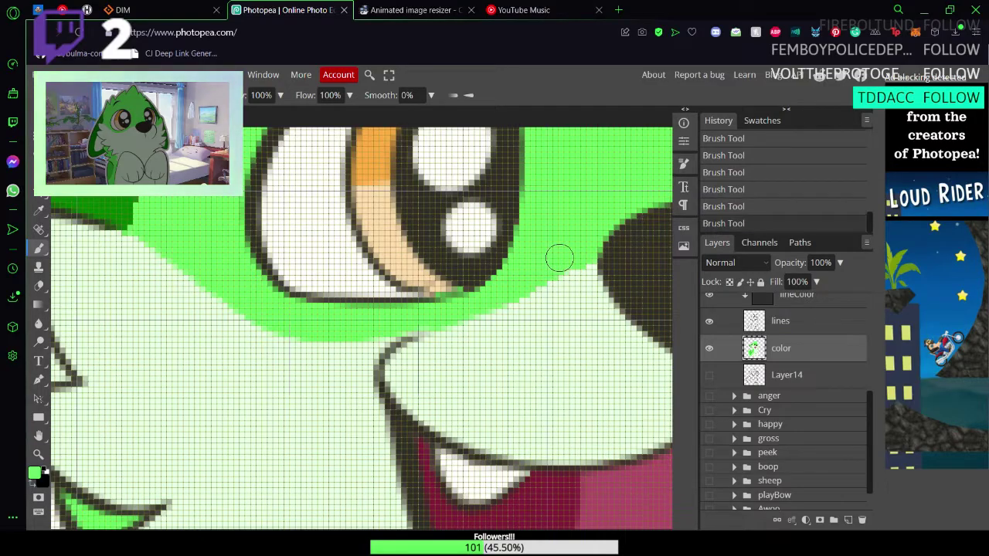
Step: Sample the pale green and paint over the downward-pointing tip of the bright green area on the cheek tuft beyond the nose
{"action": "mouse_move", "coordinate": [543, 296]}
{"action": "left_mouse_down"}
{"action": "mouse_move", "coordinate": [551, 304]}
{"action": "mouse_move", "coordinate": [333, 322]}
{"action": "mouse_move", "coordinate": [186, 319]}
{"action": "left_mouse_up"}
{"action": "mouse_move", "coordinate": [483, 342]}
{"action": "left_mouse_down"}
{"action": "mouse_move", "coordinate": [345, 373]}
{"action": "mouse_move", "coordinate": [328, 366]}
{"action": "left_mouse_up"}
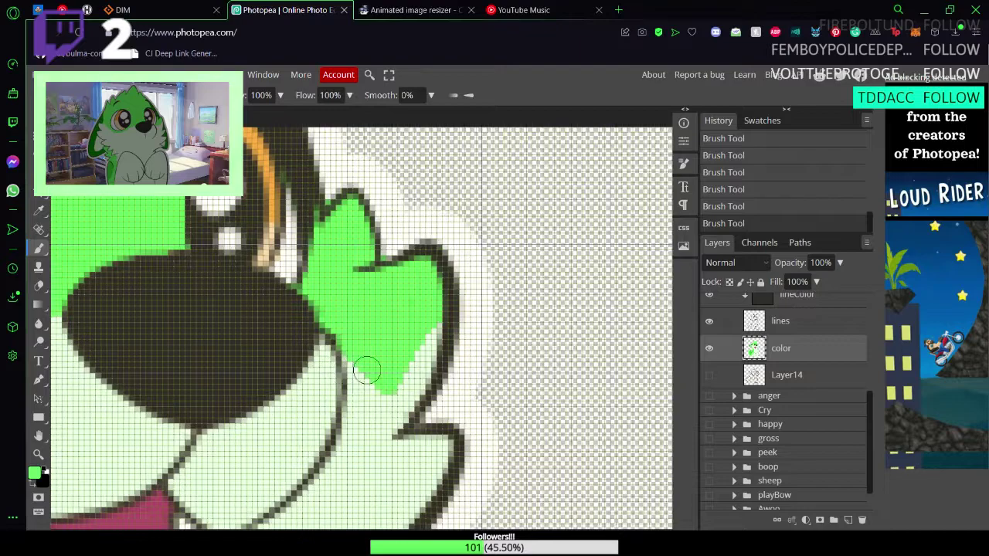
{"action": "key", "text": "i"}
{"action": "left_click", "coordinate": [363, 484]}
{"action": "key", "text": "b"}
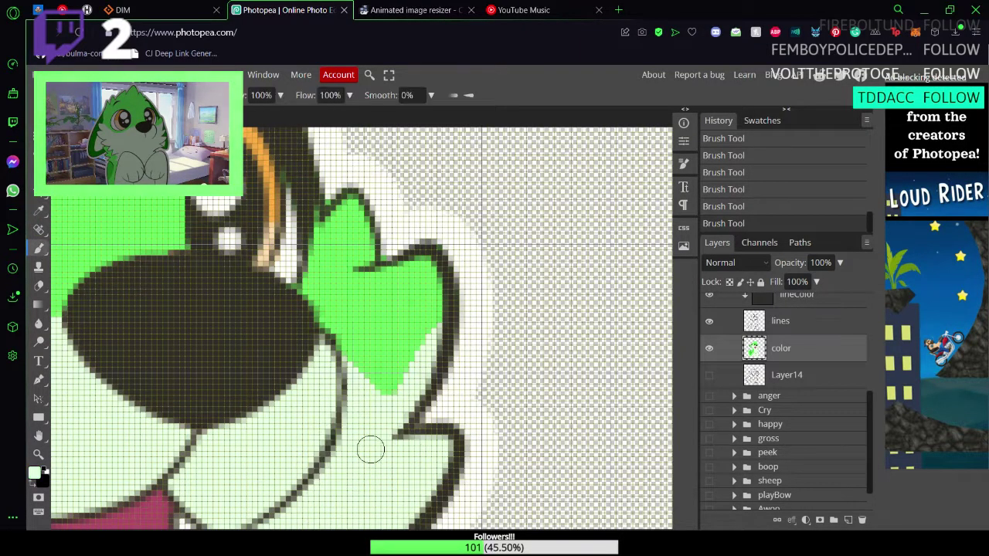
{"action": "left_click_drag", "start_coordinate": [363, 363], "coordinate": [420, 337]}
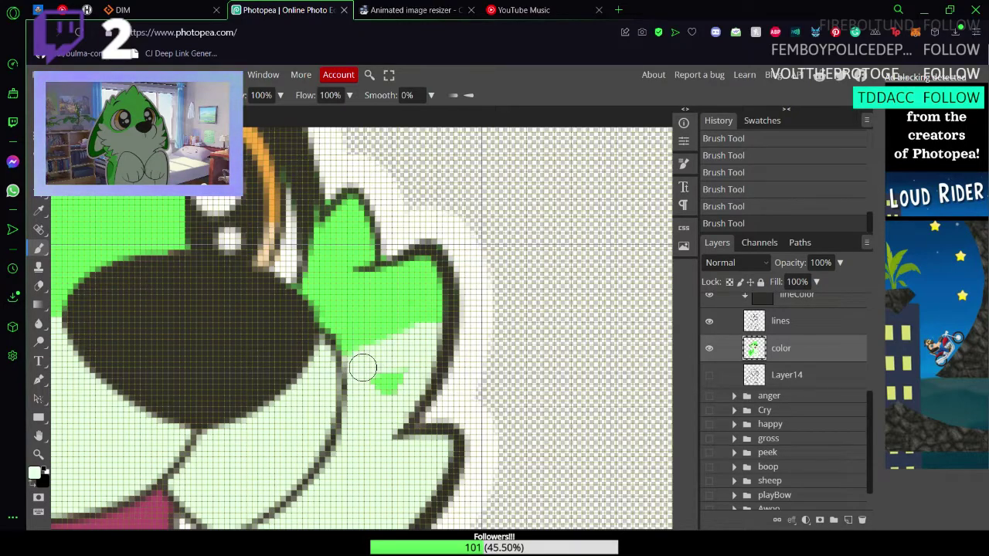
{"action": "mouse_move", "coordinate": [360, 369]}
{"action": "left_mouse_down"}
{"action": "mouse_move", "coordinate": [393, 372]}
{"action": "mouse_move", "coordinate": [369, 388]}
{"action": "left_mouse_up"}
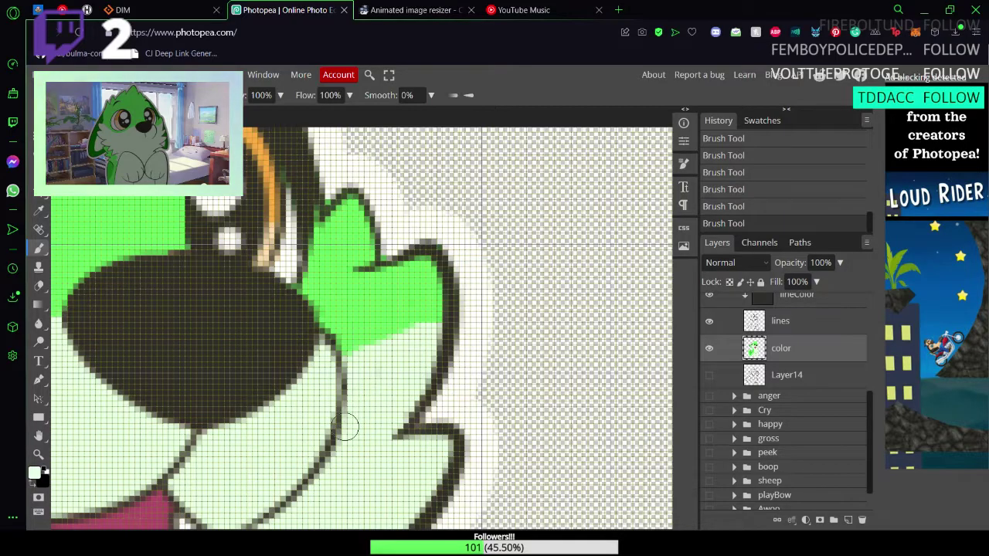
Step: Check the face markings, then resample the pale green and refine the bright green border near the far cheek tuft's outer outline
{"action": "left_click_drag", "start_coordinate": [388, 430], "coordinate": [553, 391]}
{"action": "key", "text": "z"}
{"action": "left_click_drag", "start_coordinate": [406, 429], "coordinate": [362, 431]}
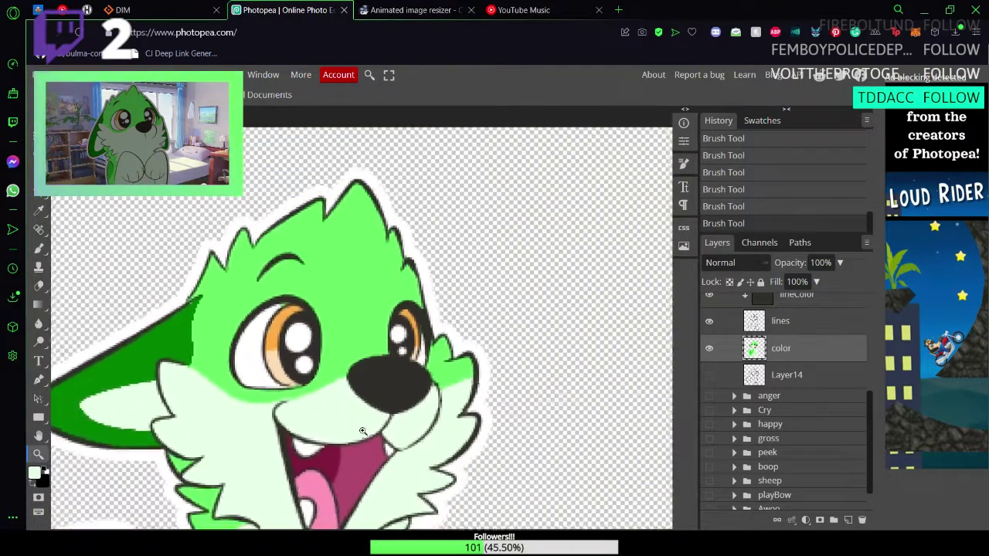
{"action": "scroll", "coordinate": [361, 431], "scroll_direction": "down", "scroll_amount": 2}
{"action": "scroll", "coordinate": [464, 392], "scroll_direction": "up", "scroll_amount": 6}
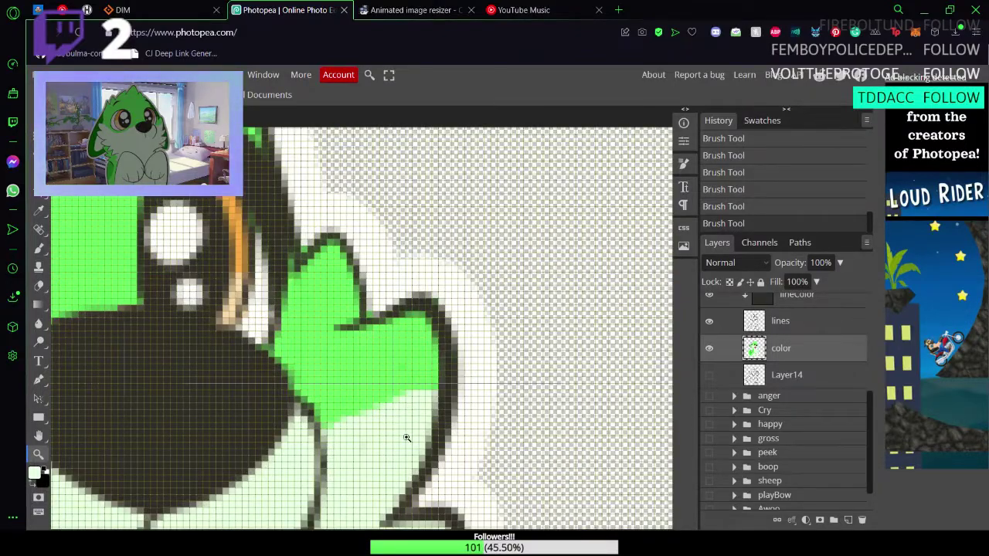
{"action": "key", "text": "b"}
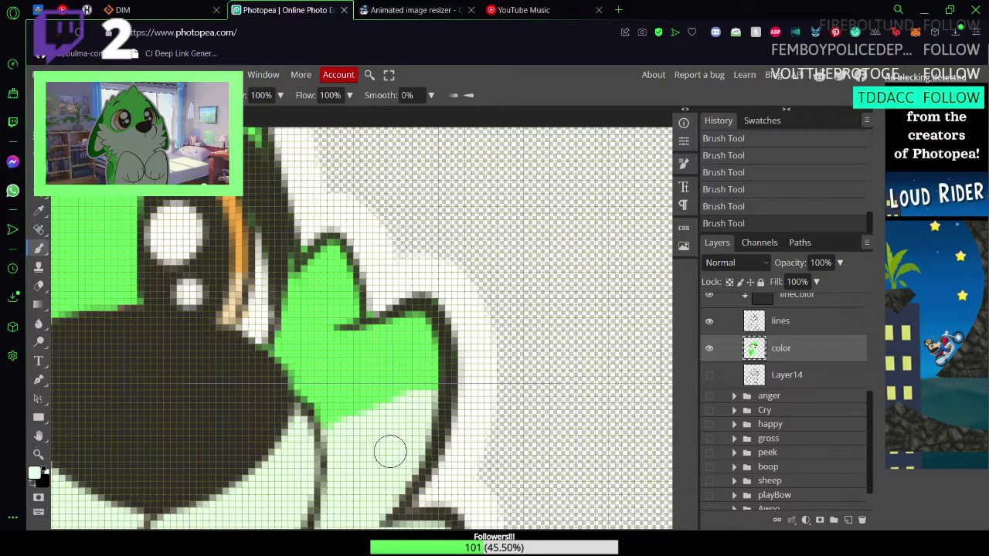
{"action": "key", "text": "i"}
{"action": "left_click", "coordinate": [389, 452]}
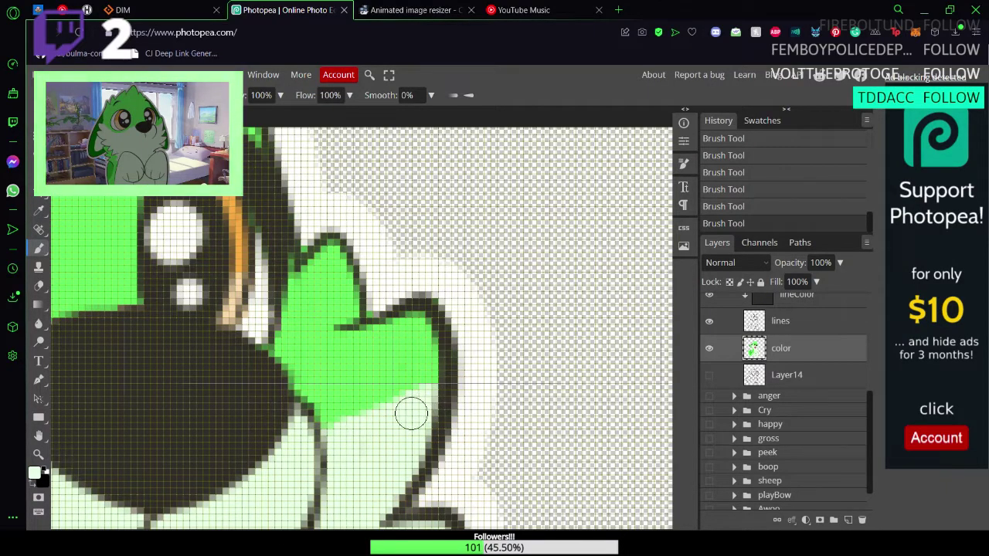
Step: Examine the full recolored wolf, then inspect the head, mouth, chest fur and neck up close for remaining color flaws
{"action": "key", "text": "z"}
{"action": "mouse_move", "coordinate": [417, 467]}
{"action": "left_mouse_down"}
{"action": "mouse_move", "coordinate": [373, 465]}
{"action": "mouse_move", "coordinate": [462, 385]}
{"action": "mouse_move", "coordinate": [500, 259]}
{"action": "left_mouse_up"}
{"action": "scroll", "coordinate": [373, 467], "scroll_direction": "down", "scroll_amount": 4}
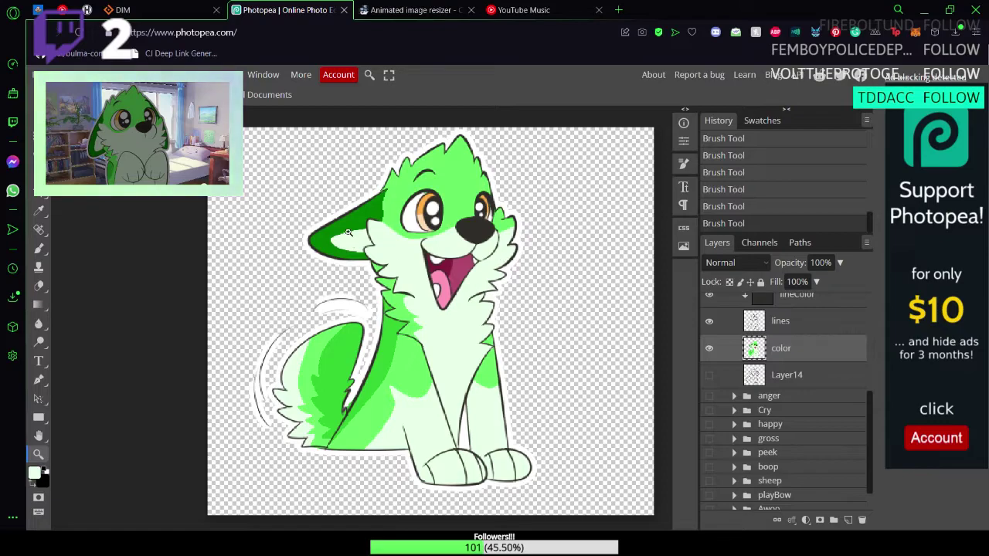
{"action": "left_click_drag", "start_coordinate": [382, 208], "coordinate": [400, 309]}
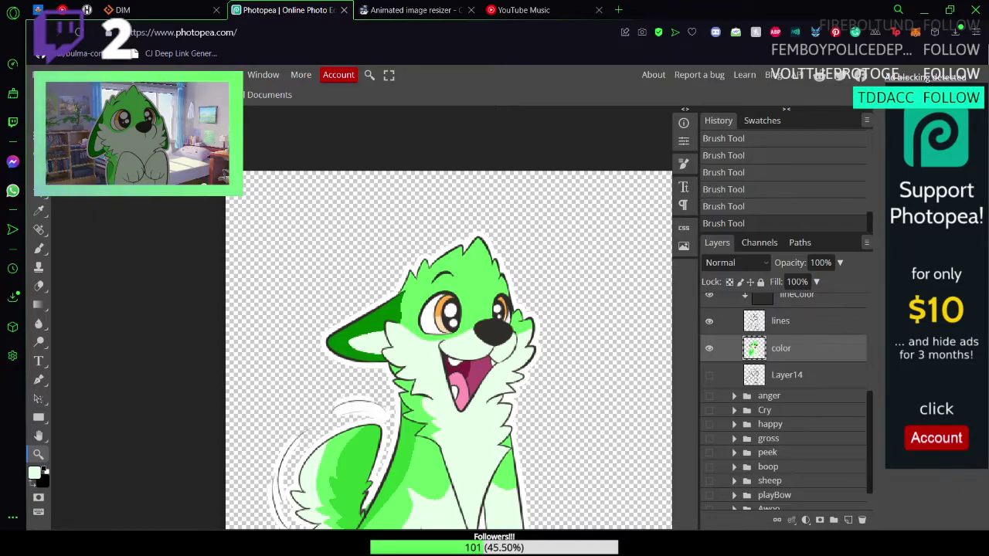
{"action": "left_click", "coordinate": [533, 331]}
{"action": "scroll", "coordinate": [566, 337], "scroll_direction": "down", "scroll_amount": 3}
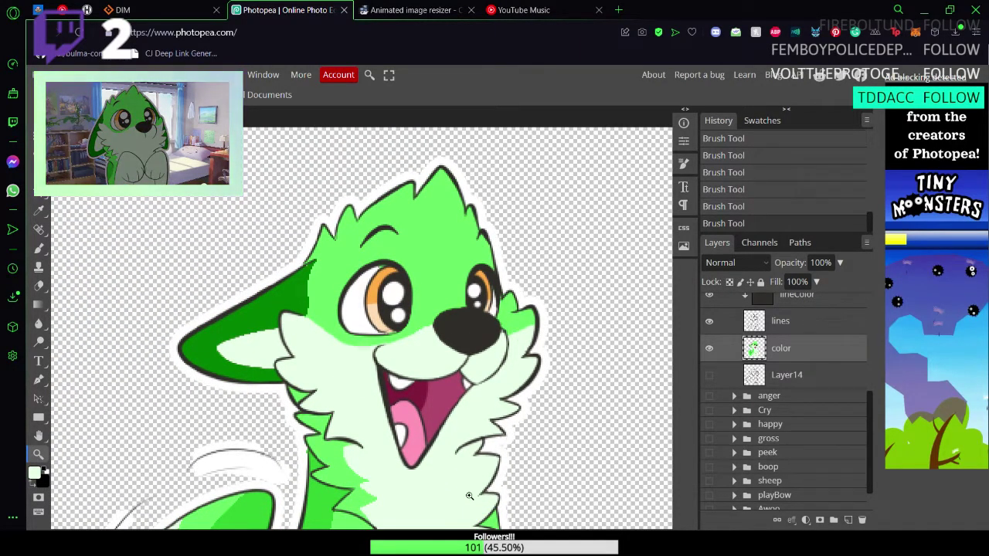
{"action": "left_click_drag", "start_coordinate": [470, 496], "coordinate": [498, 476]}
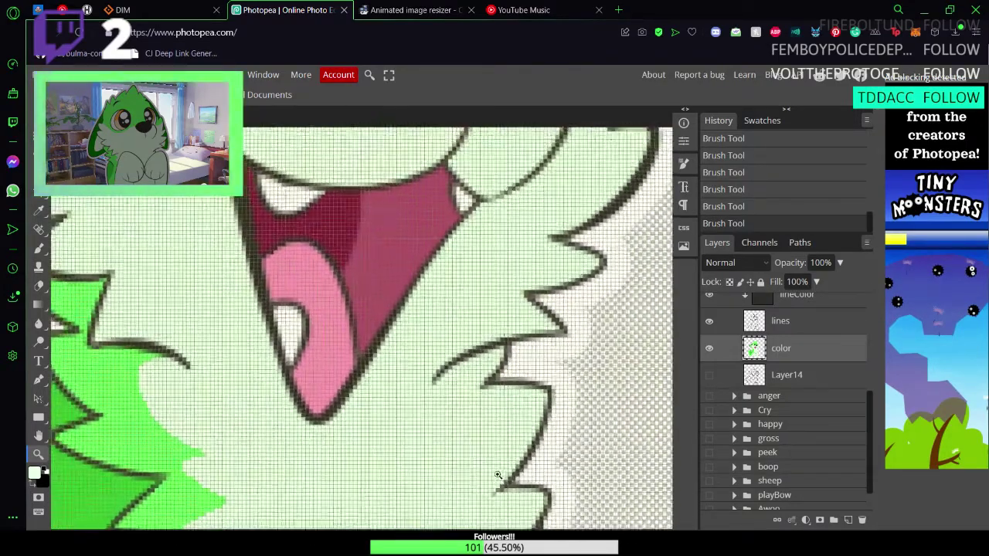
{"action": "scroll", "coordinate": [184, 427], "scroll_direction": "down", "scroll_amount": 3}
{"action": "scroll", "coordinate": [167, 404], "scroll_direction": "up", "scroll_amount": 4}
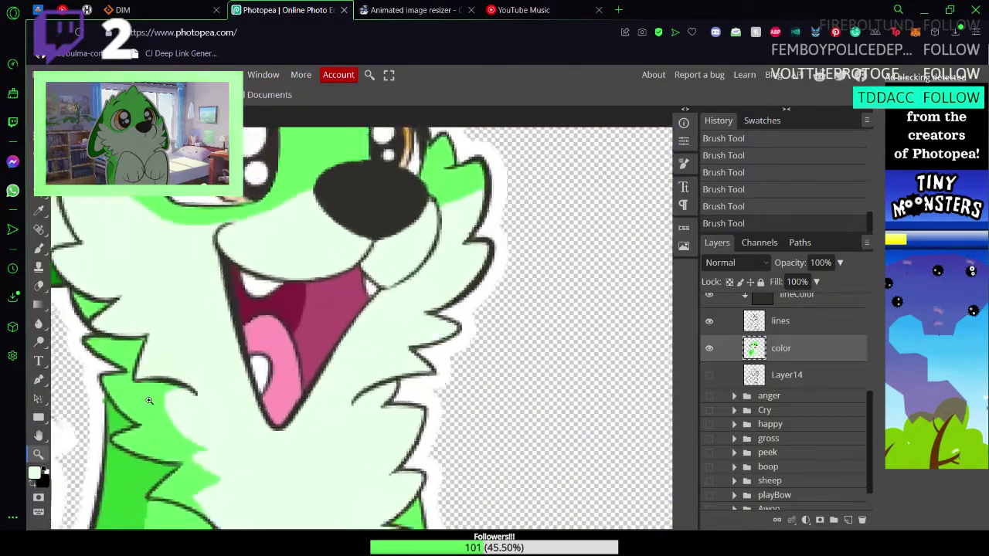
{"action": "scroll", "coordinate": [167, 404], "scroll_direction": "up", "scroll_amount": 1}
{"action": "scroll", "coordinate": [139, 417], "scroll_direction": "down", "scroll_amount": 2}
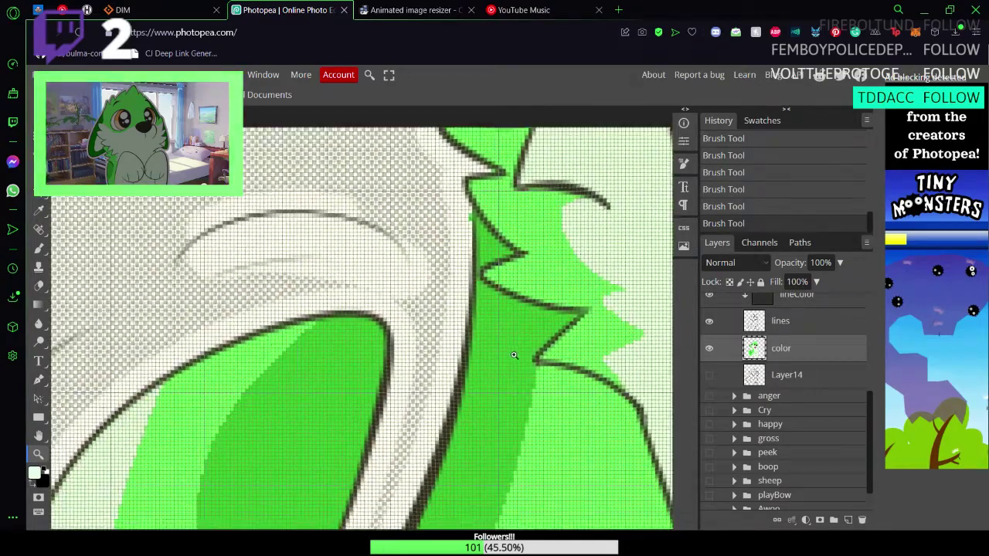
Step: Inspect the wolf's chest, front legs, paws, tail and head up close for remaining color flaws
{"action": "scroll", "coordinate": [514, 355], "scroll_direction": "down", "scroll_amount": 6}
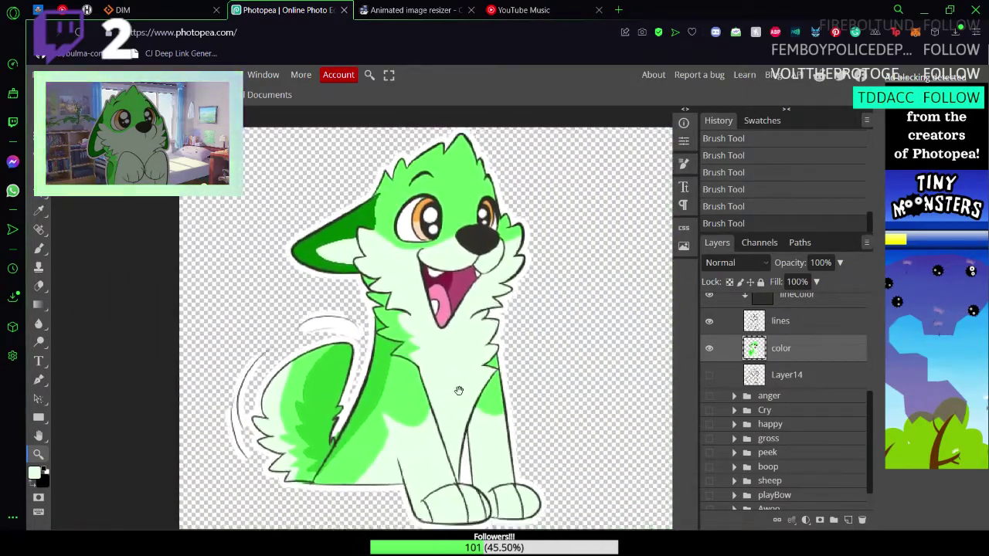
{"action": "left_click_drag", "start_coordinate": [459, 391], "coordinate": [390, 331]}
{"action": "scroll", "coordinate": [456, 351], "scroll_direction": "up", "scroll_amount": 5}
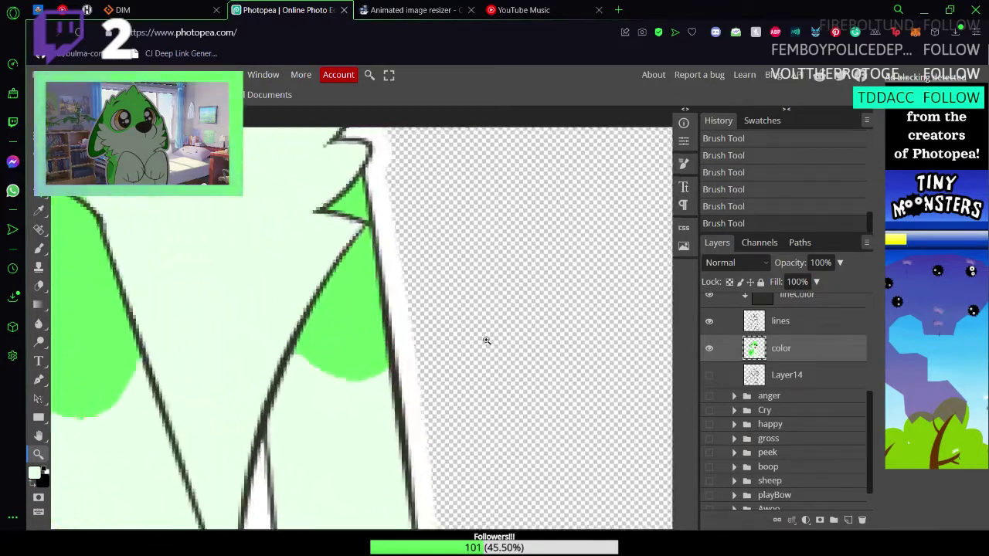
{"action": "scroll", "coordinate": [442, 343], "scroll_direction": "down", "scroll_amount": 6}
{"action": "scroll", "coordinate": [402, 436], "scroll_direction": "up", "scroll_amount": 5}
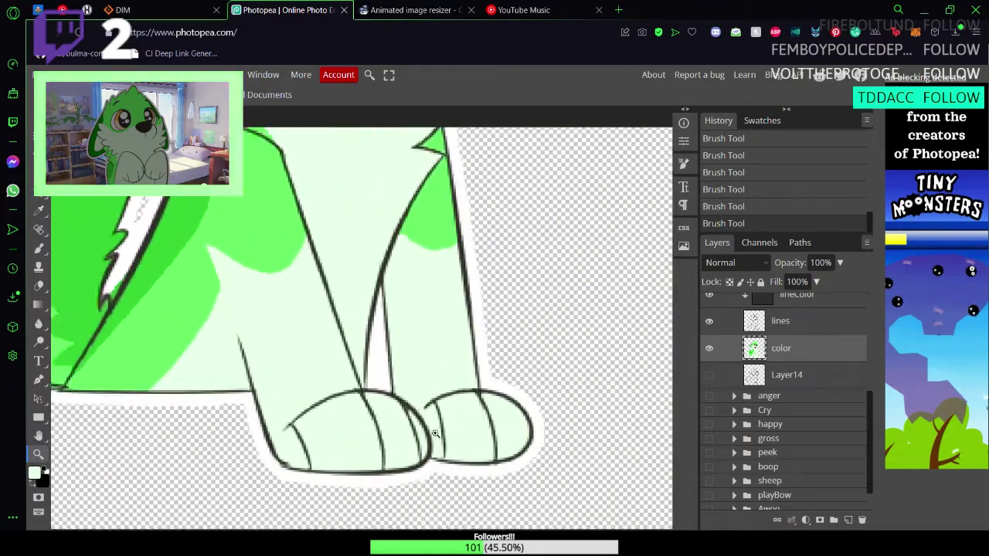
{"action": "scroll", "coordinate": [409, 430], "scroll_direction": "down", "scroll_amount": 3}
{"action": "scroll", "coordinate": [409, 430], "scroll_direction": "down", "scroll_amount": 4}
{"action": "scroll", "coordinate": [439, 305], "scroll_direction": "up", "scroll_amount": 5}
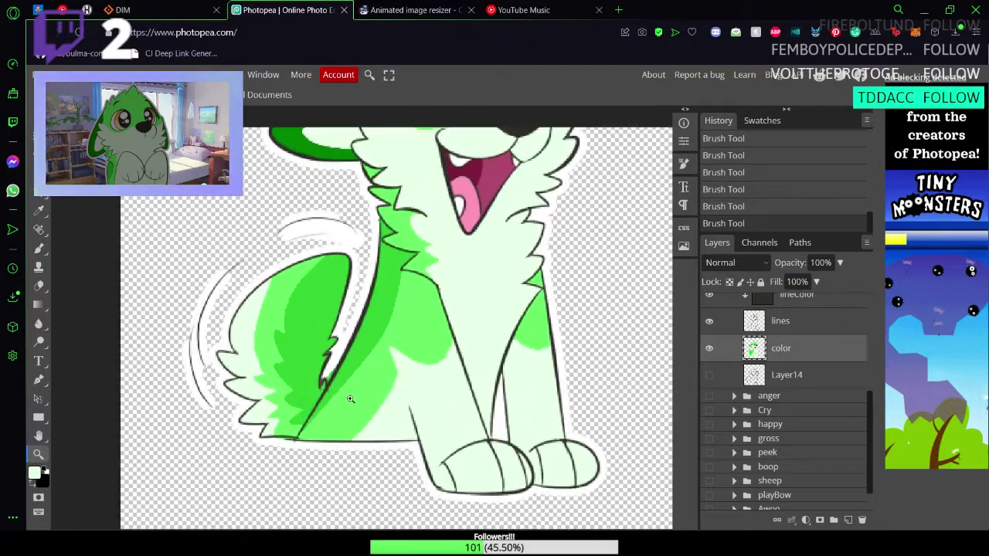
{"action": "left_click_drag", "start_coordinate": [471, 264], "coordinate": [355, 525]}
{"action": "left_click_drag", "start_coordinate": [422, 326], "coordinate": [426, 419]}
{"action": "mouse_move", "coordinate": [313, 322]}
{"action": "left_mouse_down"}
{"action": "mouse_move", "coordinate": [394, 345]}
{"action": "mouse_move", "coordinate": [441, 374]}
{"action": "left_mouse_up"}
Step: Sample the ear's dark green, touch up the pixels under its upper outline near the head, and save the document
{"action": "scroll", "coordinate": [331, 321], "scroll_direction": "up", "scroll_amount": 6}
{"action": "left_click", "coordinate": [327, 408], "text": "alt"}
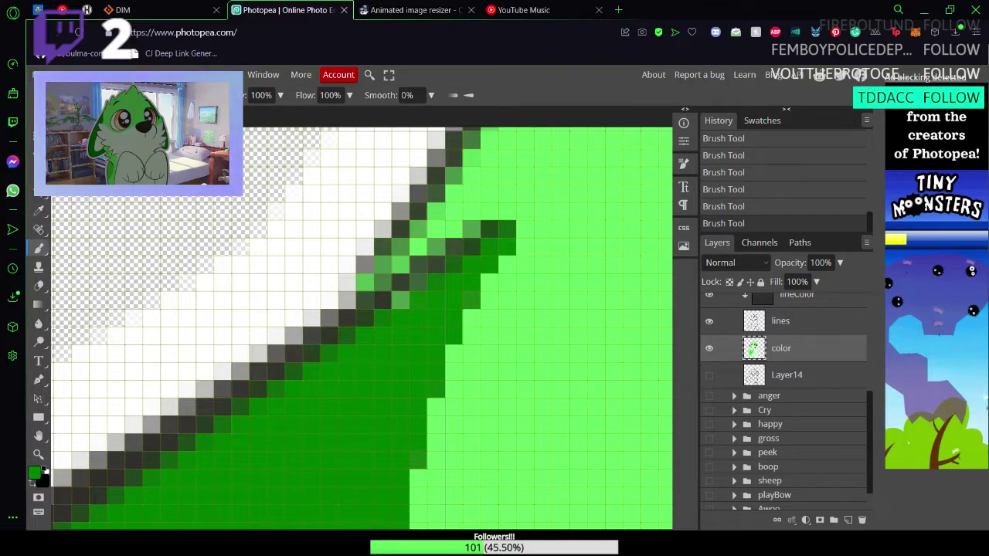
{"action": "left_click", "coordinate": [73, 95]}
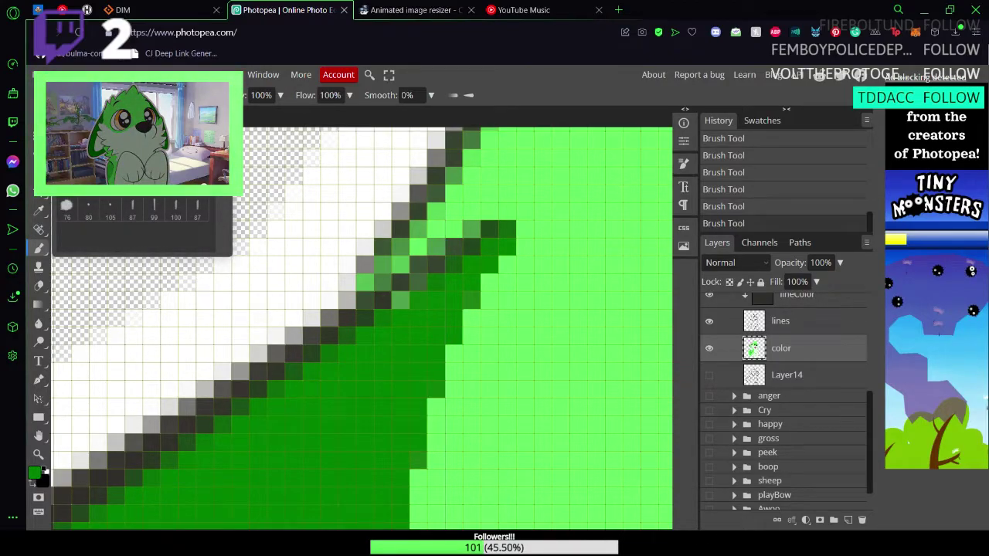
{"action": "left_click", "coordinate": [73, 95]}
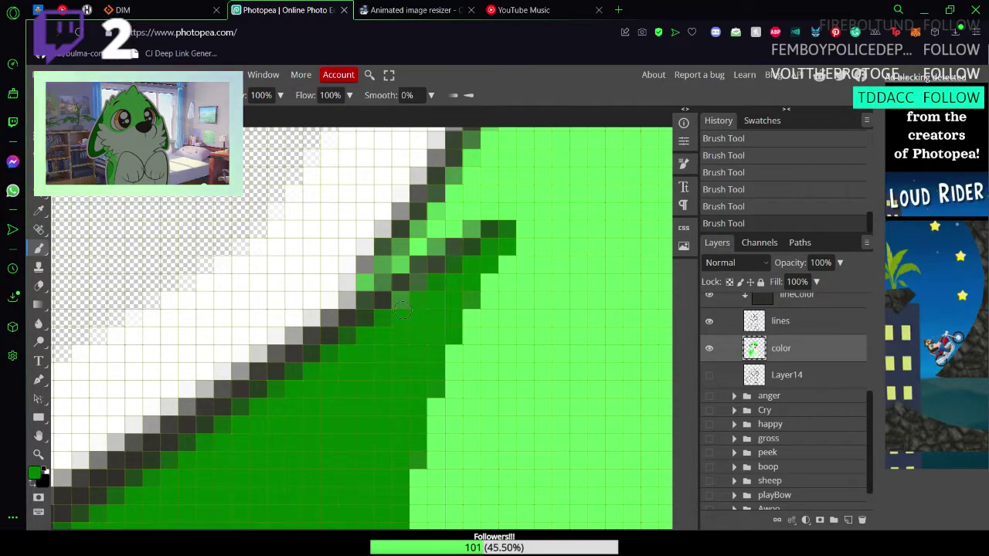
{"action": "key", "text": "ctrl+s"}
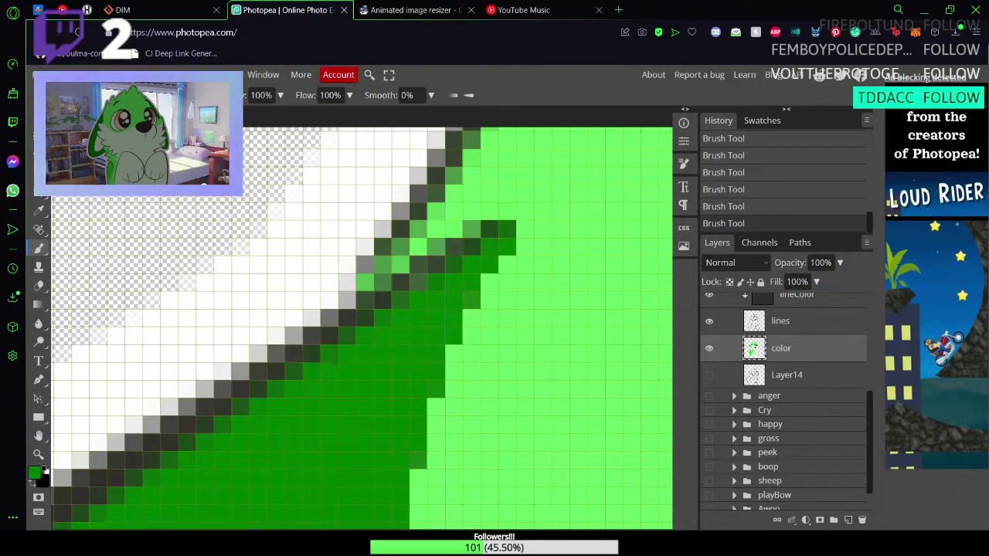
{"action": "key", "text": "ctrl+s"}
Step: Sample the bright green and touch up the notch between the small fur tufts on the head above the ear
{"action": "key", "text": "z"}
{"action": "scroll", "coordinate": [334, 407], "scroll_direction": "down", "scroll_amount": 3}
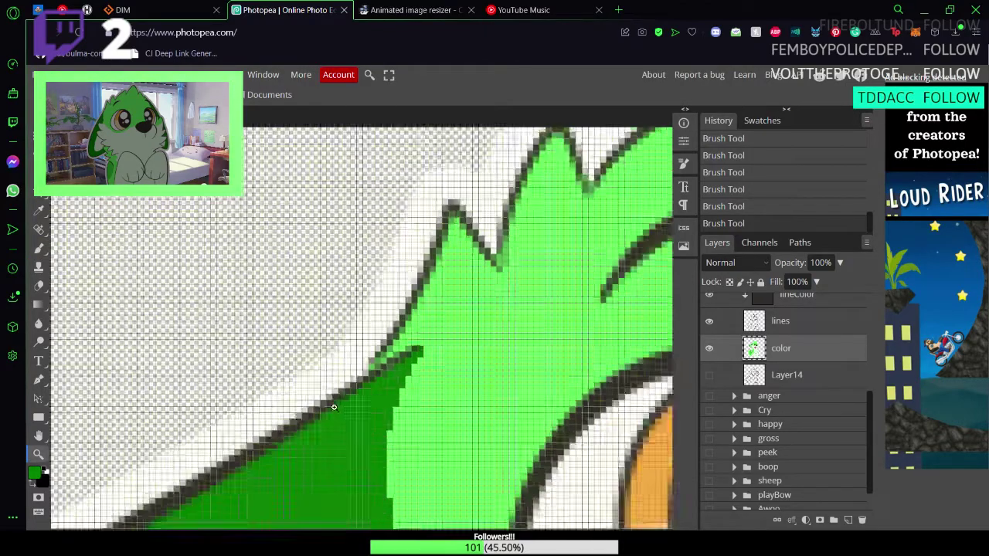
{"action": "scroll", "coordinate": [325, 407], "scroll_direction": "down", "scroll_amount": 5}
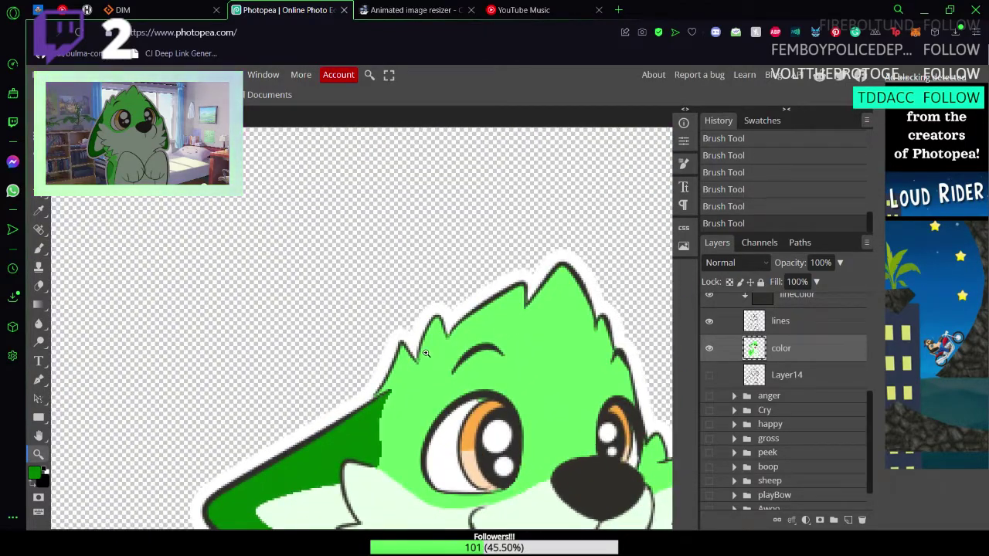
{"action": "scroll", "coordinate": [425, 353], "scroll_direction": "up", "scroll_amount": 5}
{"action": "key", "text": "i"}
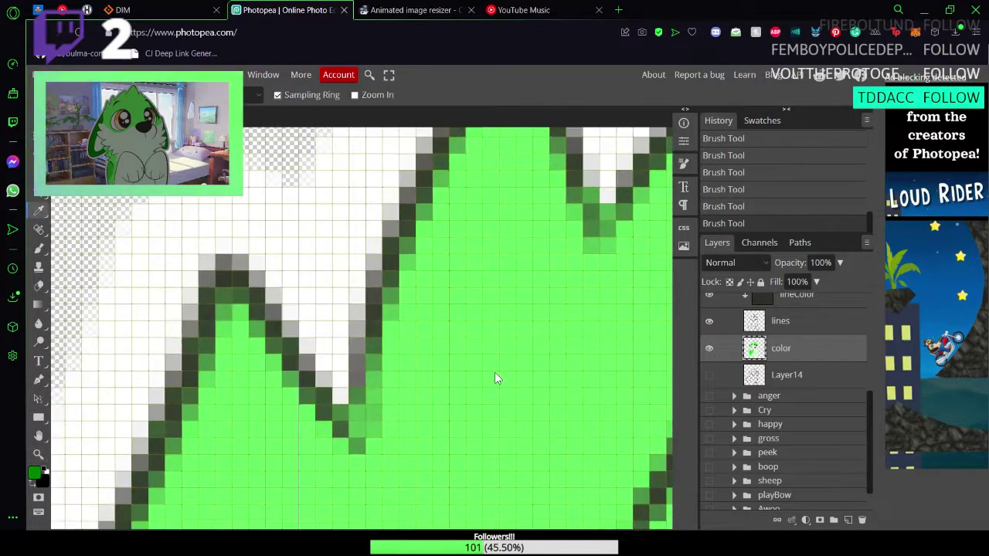
{"action": "left_click", "coordinate": [483, 379]}
{"action": "key", "text": "b"}
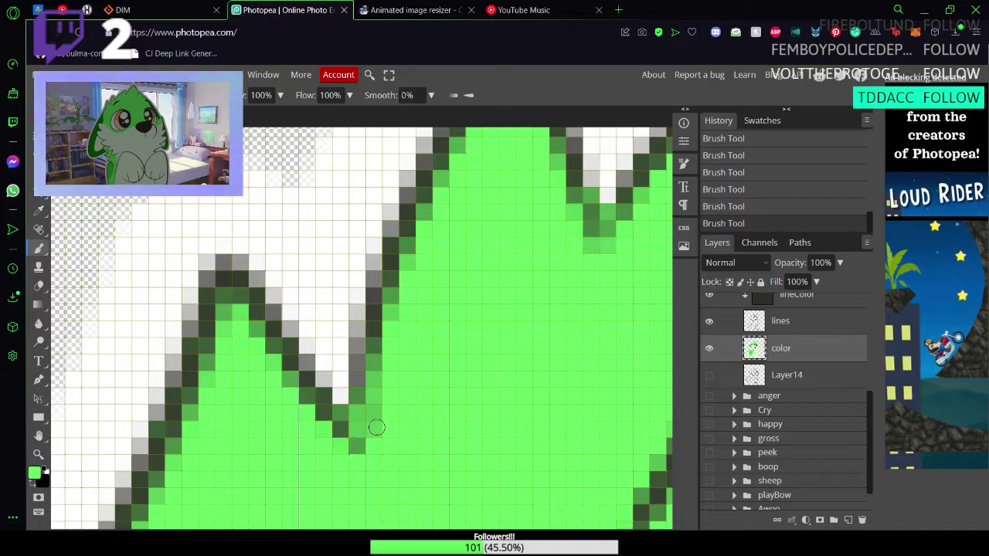
Step: Sample the pale green and touch up the pixels beneath the short fur line where the bright green neck meets the chest
{"action": "key", "text": "z"}
{"action": "scroll", "coordinate": [493, 409], "scroll_direction": "down", "scroll_amount": 5}
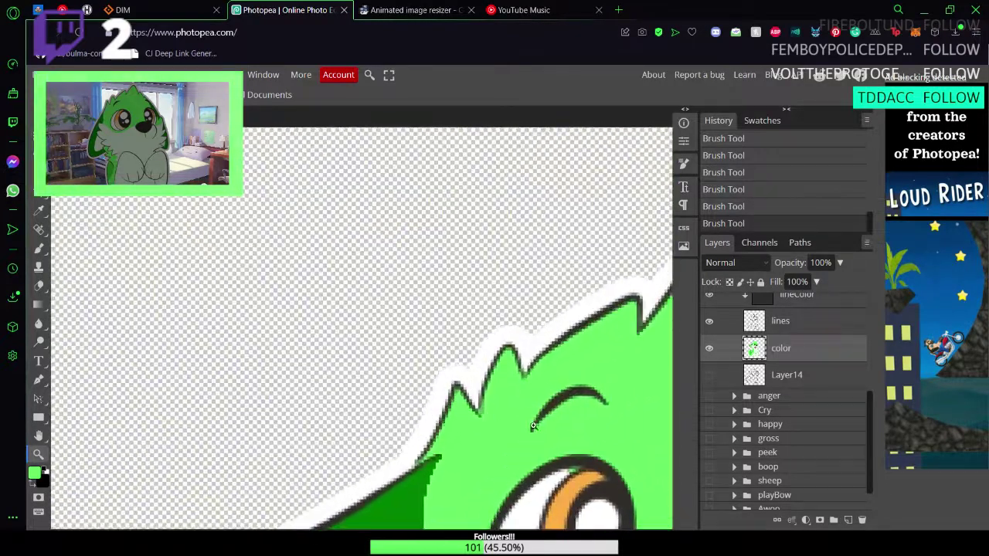
{"action": "left_click_drag", "start_coordinate": [578, 425], "coordinate": [231, 338]}
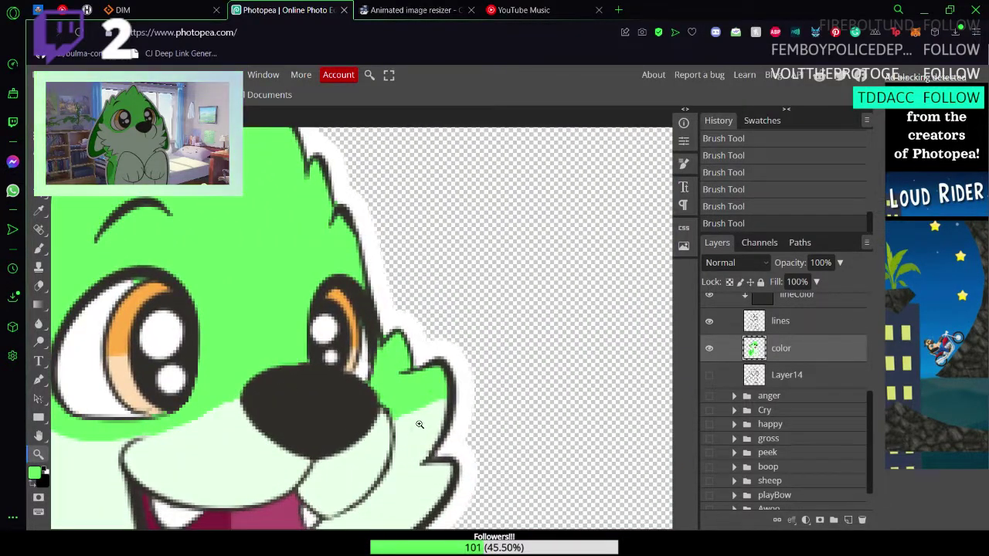
{"action": "left_click_drag", "start_coordinate": [420, 424], "coordinate": [467, 231]}
{"action": "left_click_drag", "start_coordinate": [431, 401], "coordinate": [516, 266]}
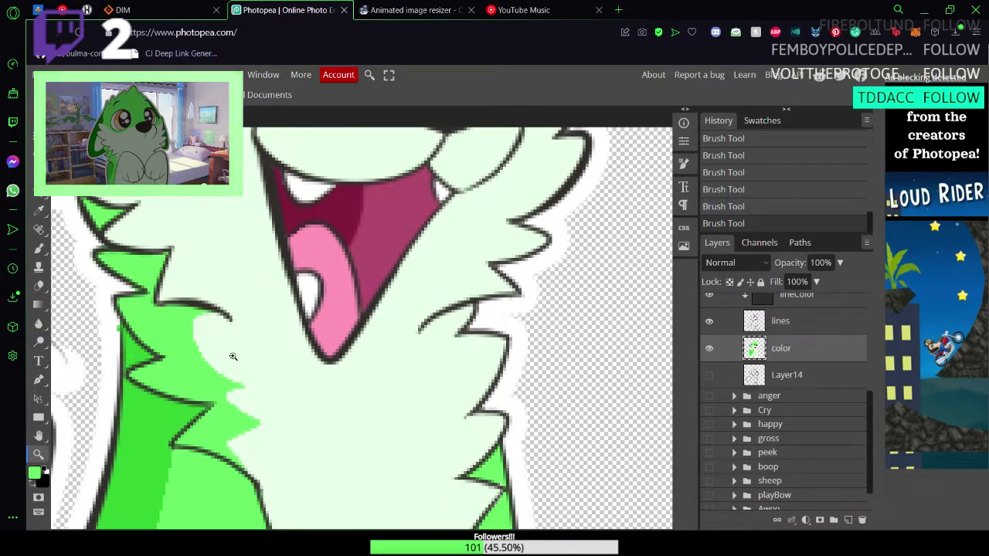
{"action": "left_click_drag", "start_coordinate": [233, 357], "coordinate": [411, 303]}
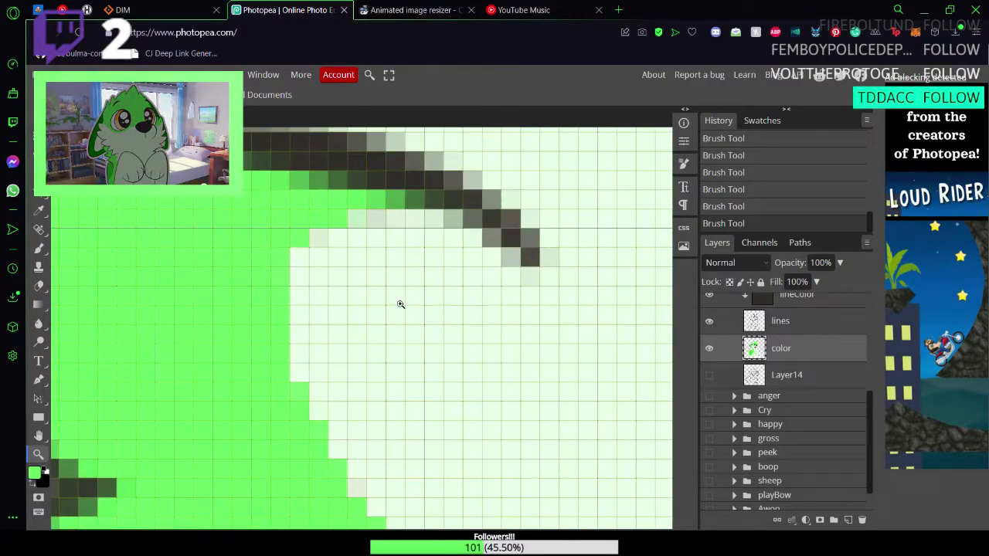
{"action": "key", "text": "b"}
{"action": "left_click", "coordinate": [399, 306], "text": "alt"}
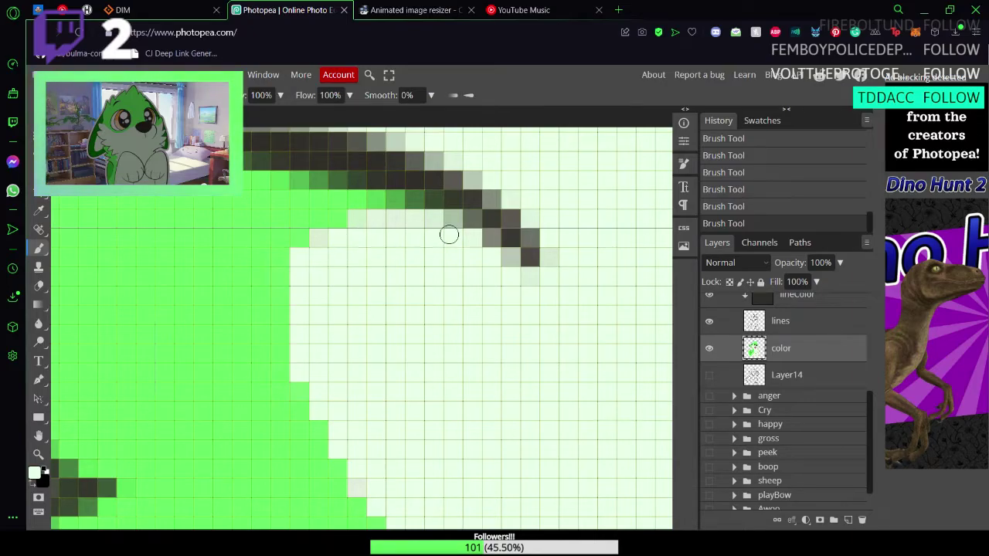
Step: Paint over the stray pinkish pixel at the inner tip of the chest tuft on the far side with pale green
{"action": "key", "text": "z"}
{"action": "left_click_drag", "start_coordinate": [453, 364], "coordinate": [328, 364]}
{"action": "key", "text": "space"}
{"action": "mouse_move", "coordinate": [493, 447]}
{"action": "left_mouse_down"}
{"action": "mouse_move", "coordinate": [454, 438]}
{"action": "mouse_move", "coordinate": [382, 384]}
{"action": "mouse_move", "coordinate": [334, 374]}
{"action": "left_mouse_up"}
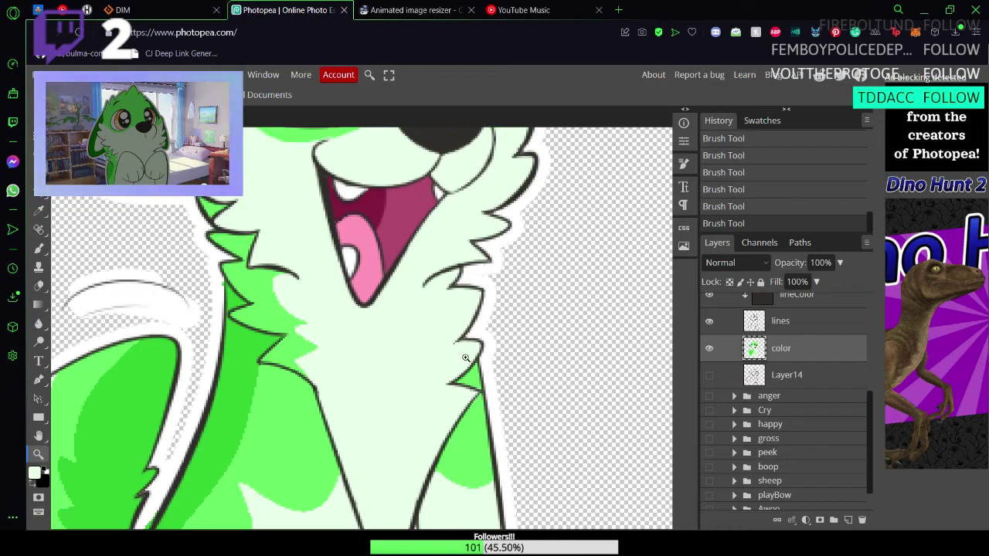
{"action": "left_click_drag", "start_coordinate": [459, 353], "coordinate": [461, 373]}
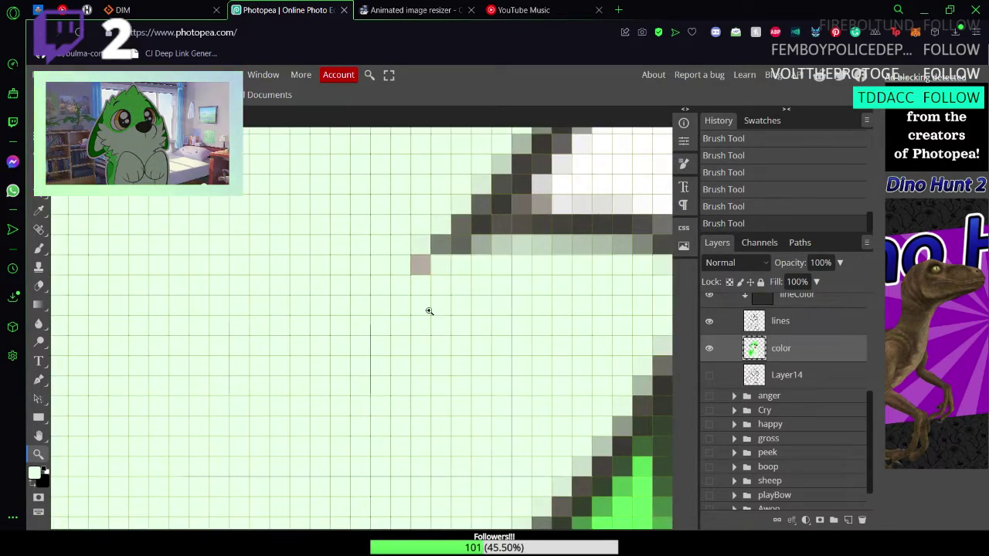
{"action": "key", "text": "b"}
{"action": "left_click", "coordinate": [420, 265]}
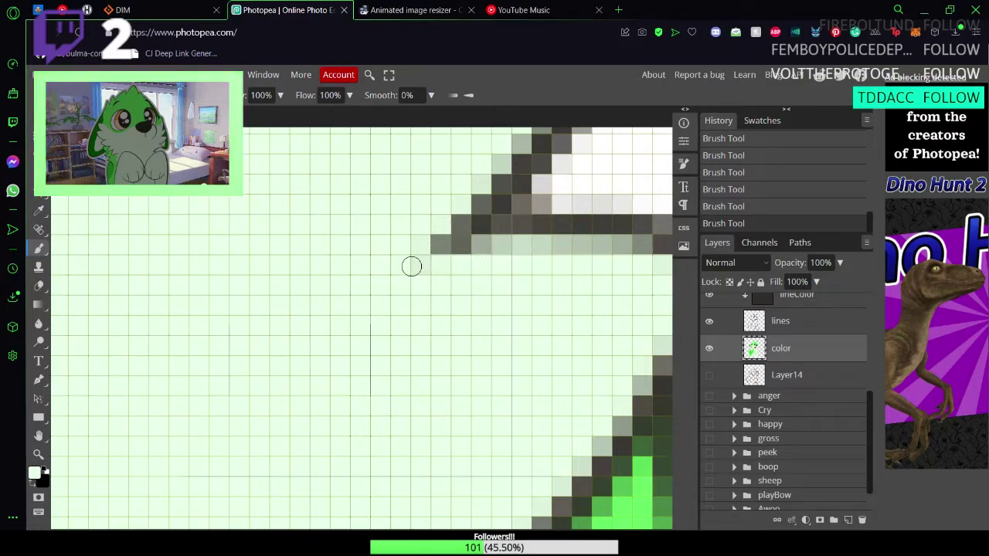
Step: Paint pale green over the off-color pixels on the chest side of the near shoulder's outline
{"action": "scroll", "coordinate": [432, 325], "scroll_direction": "up", "scroll_amount": 4}
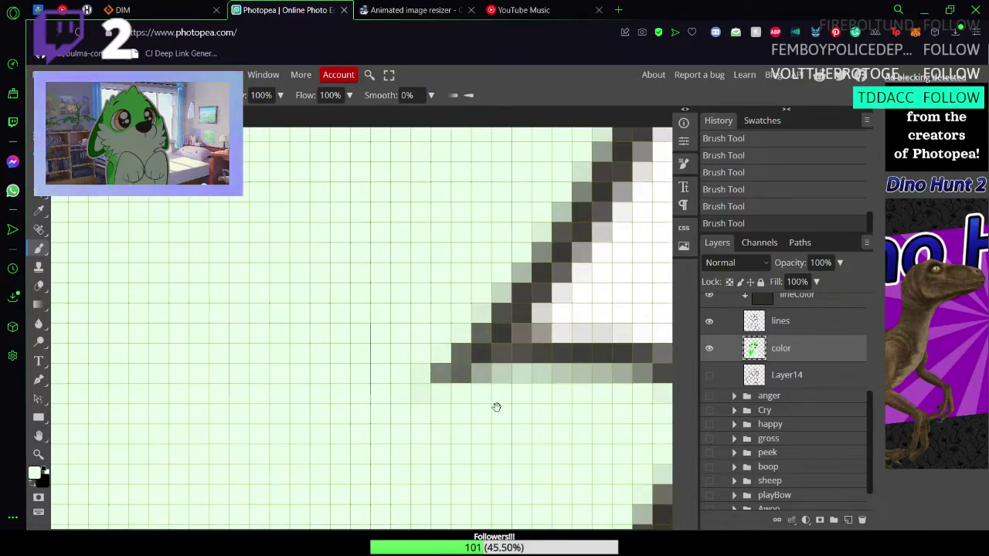
{"action": "scroll", "coordinate": [433, 403], "scroll_direction": "right", "scroll_amount": 3}
{"action": "key", "text": "z"}
{"action": "left_click_drag", "start_coordinate": [488, 408], "coordinate": [417, 412]}
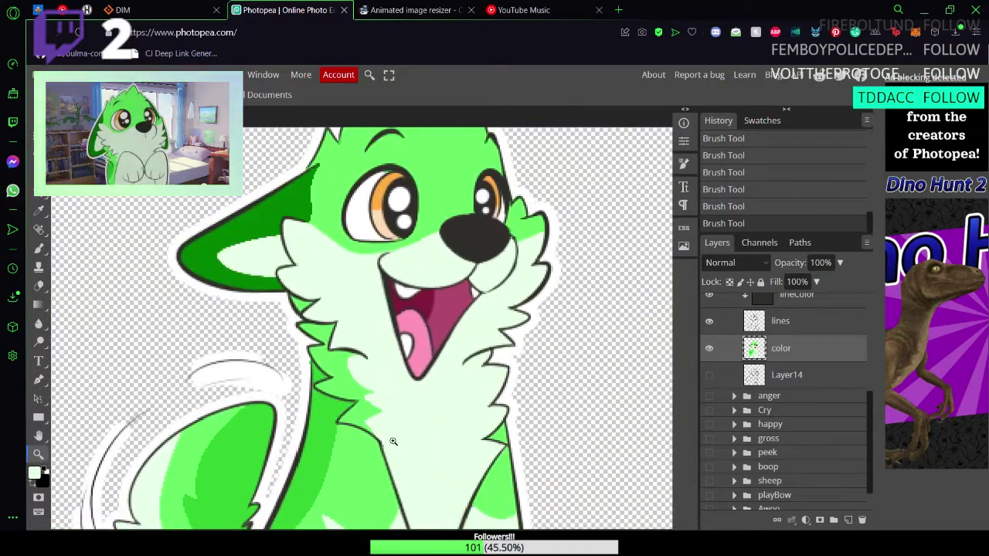
{"action": "left_click_drag", "start_coordinate": [425, 462], "coordinate": [466, 463]}
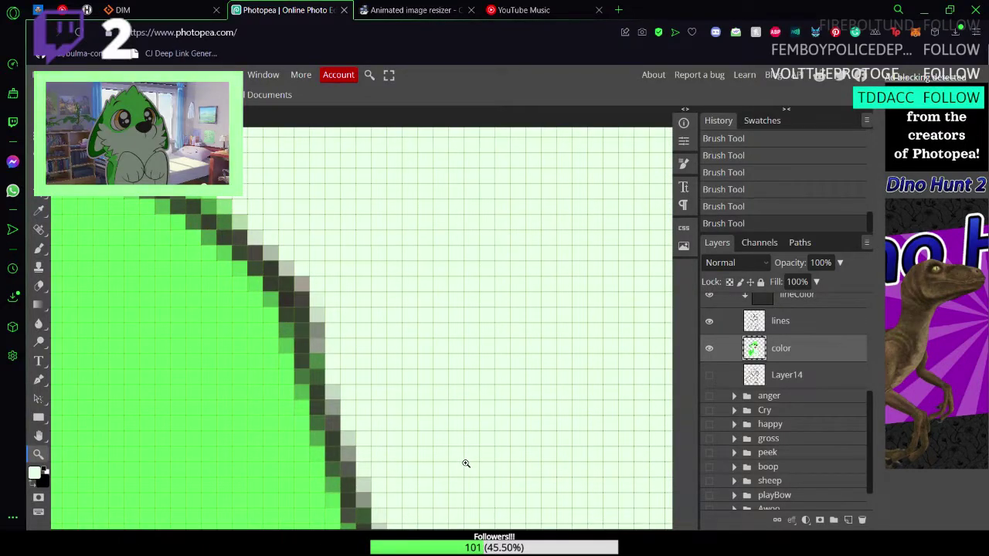
{"action": "key", "text": "b"}
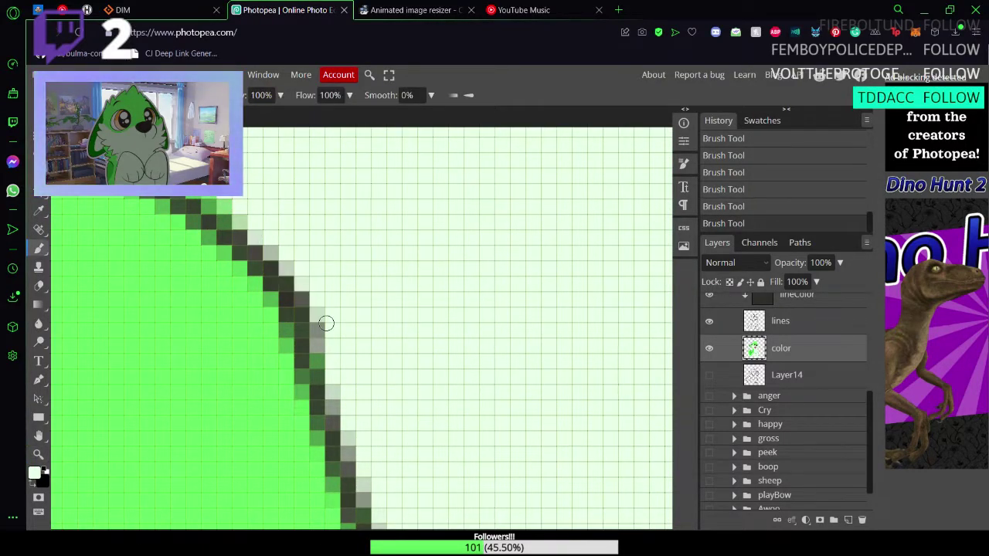
{"action": "left_click", "coordinate": [322, 351]}
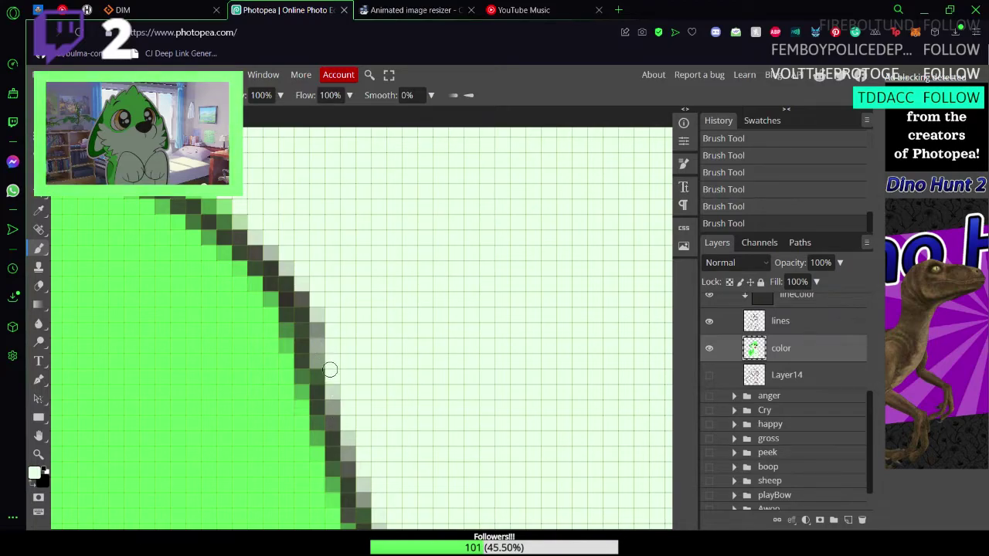
Step: Follow the near front leg's inner outline down to the paw, checking its edges for off-color pixels
{"action": "scroll", "coordinate": [374, 404], "scroll_direction": "down", "scroll_amount": 3}
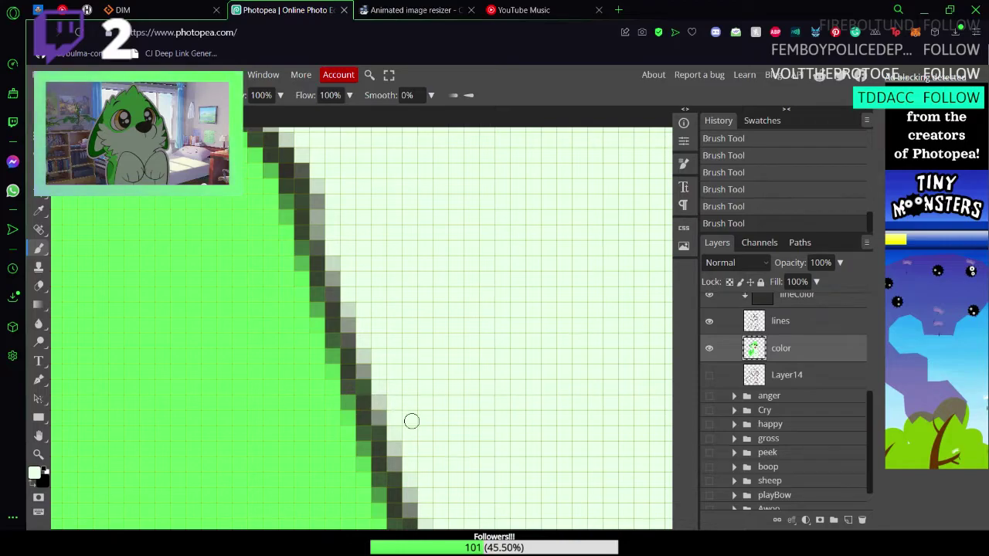
{"action": "scroll", "coordinate": [374, 396], "scroll_direction": "down", "scroll_amount": 3}
{"action": "scroll", "coordinate": [374, 395], "scroll_direction": "left", "scroll_amount": 2}
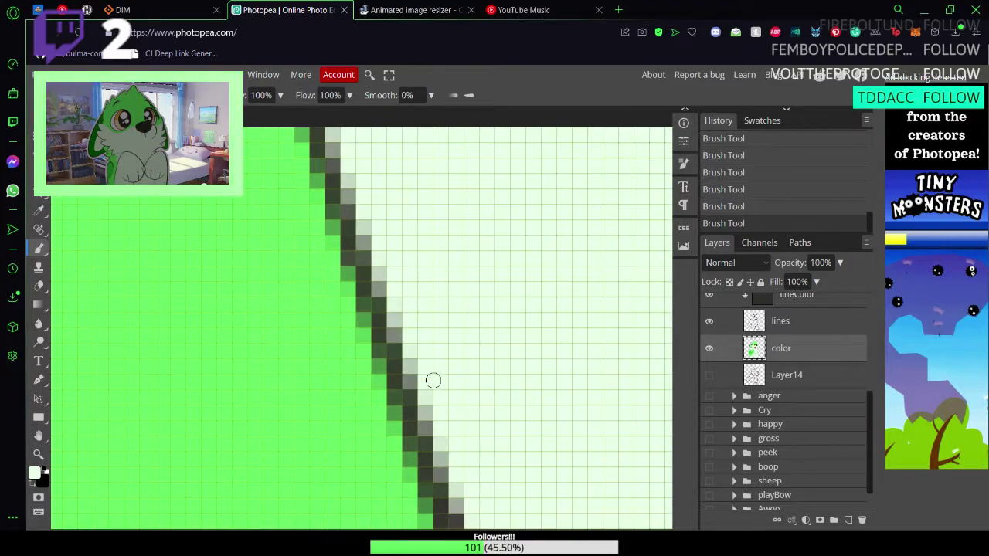
{"action": "scroll", "coordinate": [565, 425], "scroll_direction": "right", "scroll_amount": 3}
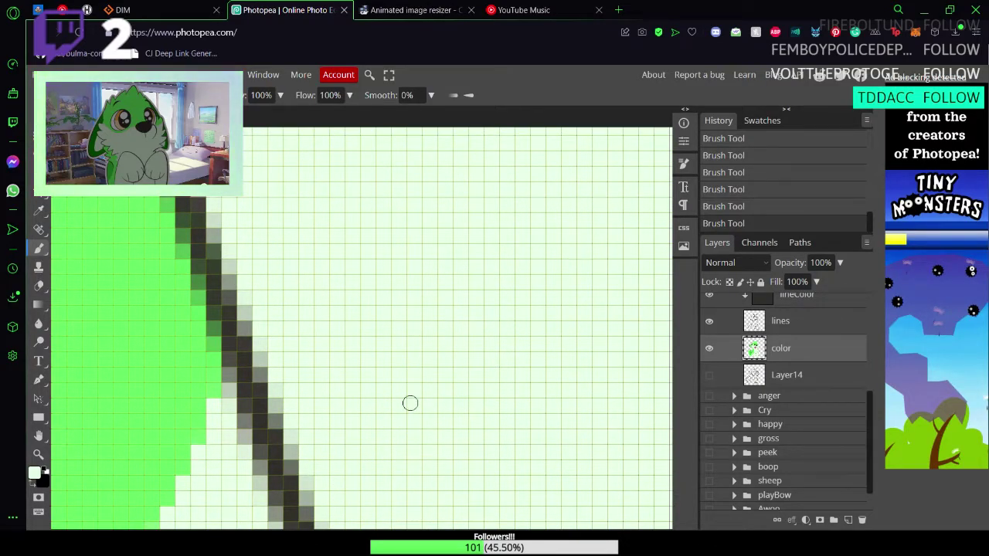
{"action": "scroll", "coordinate": [356, 527], "scroll_direction": "down", "scroll_amount": 5}
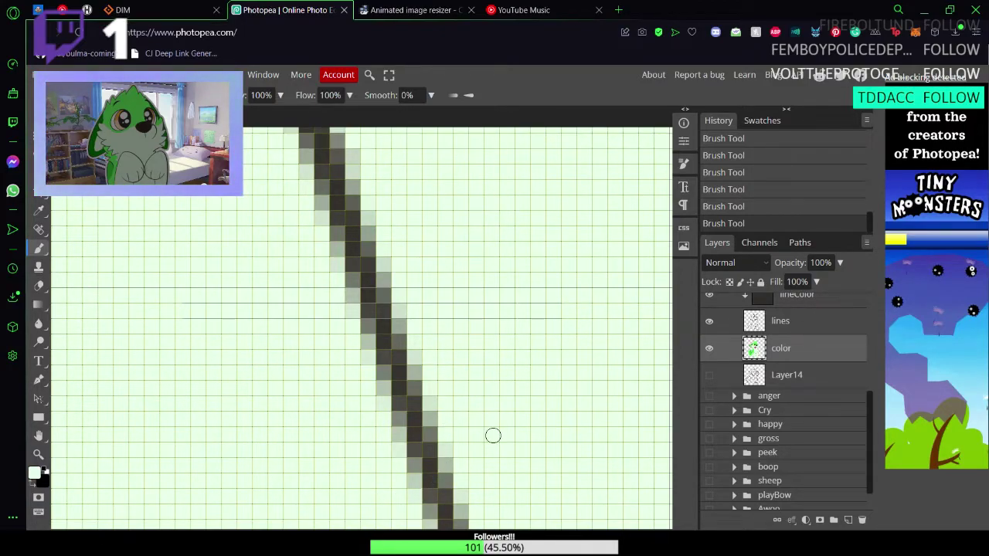
{"action": "left_click_drag", "start_coordinate": [492, 435], "coordinate": [252, 210]}
{"action": "left_click_drag", "start_coordinate": [374, 399], "coordinate": [392, 176]}
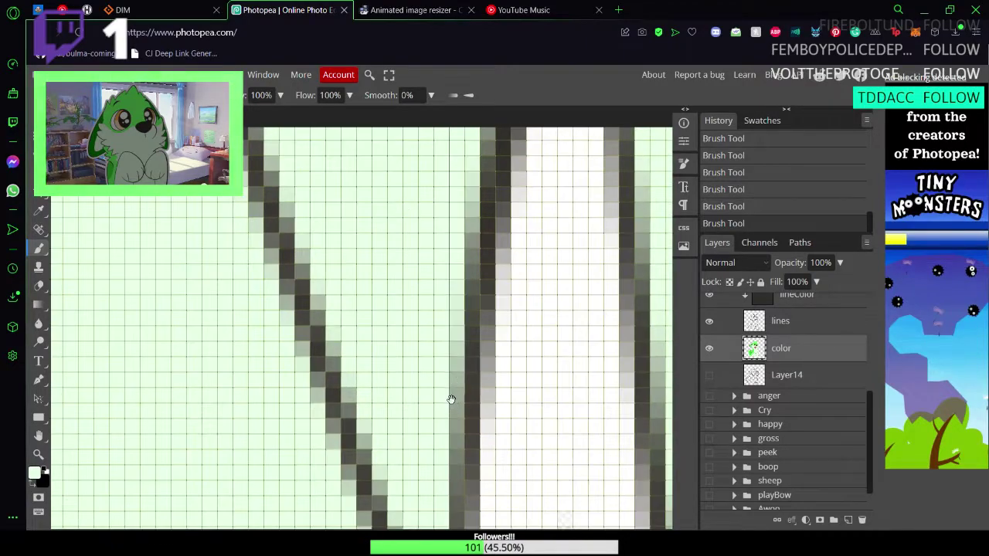
{"action": "left_click_drag", "start_coordinate": [451, 397], "coordinate": [432, 282]}
{"action": "scroll", "coordinate": [431, 282], "scroll_direction": "down", "scroll_amount": 1}
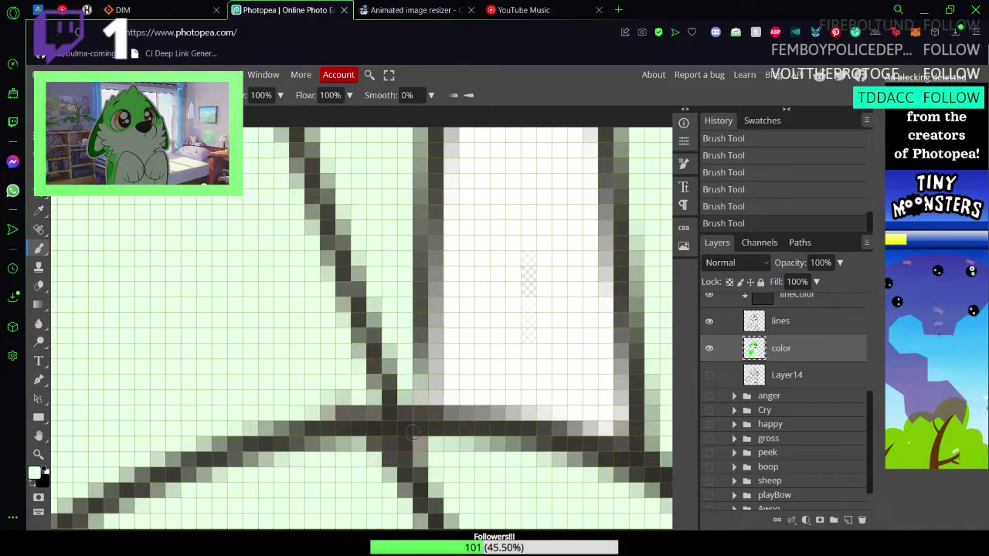
Step: Touch up the pinkish leftover pixels in pale green where the front leg lines meet the top of the paw
{"action": "key", "text": "z"}
{"action": "scroll", "coordinate": [412, 434], "scroll_direction": "down", "scroll_amount": 10}
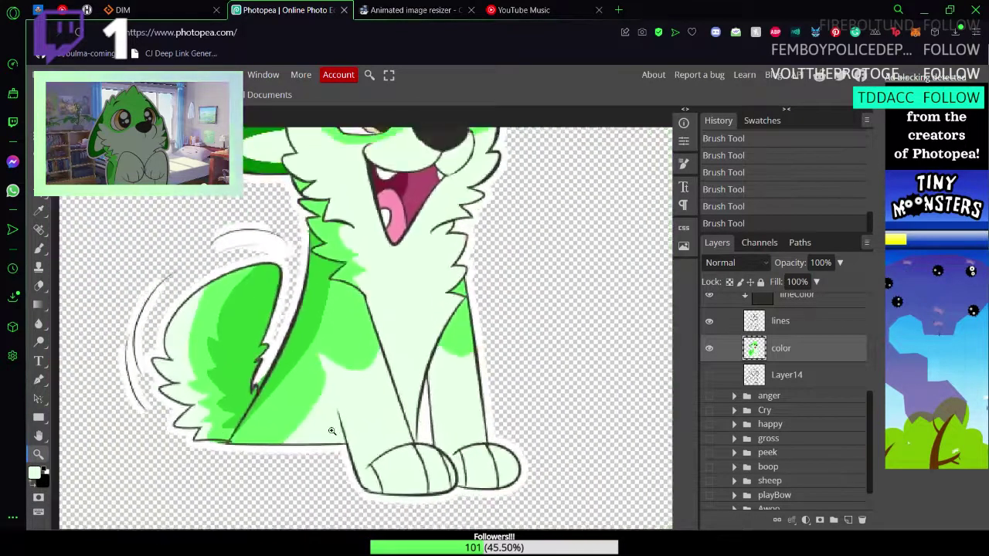
{"action": "scroll", "coordinate": [429, 461], "scroll_direction": "up", "scroll_amount": 5}
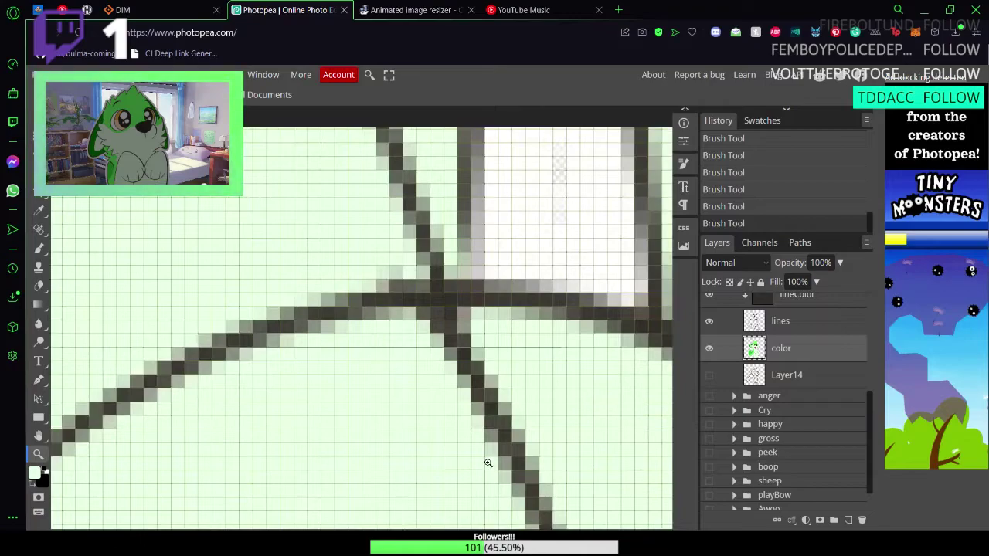
{"action": "scroll", "coordinate": [399, 269], "scroll_direction": "up", "scroll_amount": 2}
{"action": "key", "text": "b"}
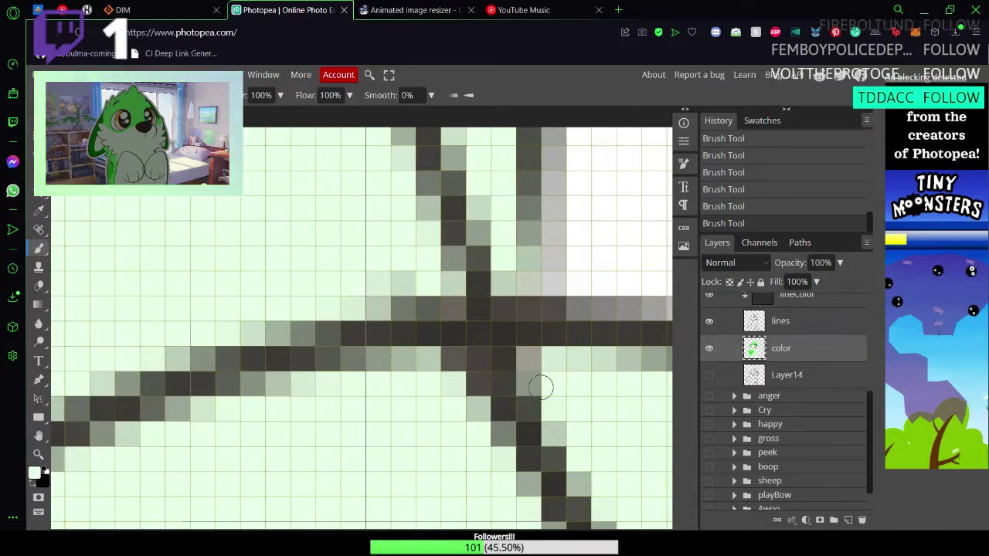
{"action": "left_click_drag", "start_coordinate": [537, 433], "coordinate": [189, 400]}
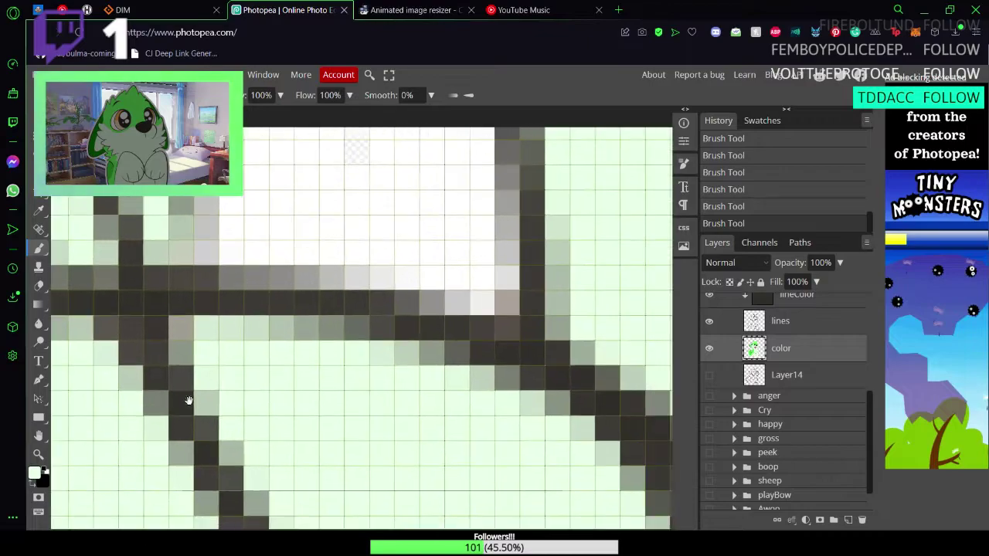
Step: Paint over the beige pixels between the leg outlines with pale green on the color layer
{"action": "left_click_drag", "start_coordinate": [431, 388], "coordinate": [265, 468]}
{"action": "mouse_move", "coordinate": [451, 313]}
{"action": "left_mouse_down"}
{"action": "mouse_move", "coordinate": [450, 324]}
{"action": "mouse_move", "coordinate": [390, 124]}
{"action": "left_mouse_up"}
{"action": "left_click_drag", "start_coordinate": [494, 470], "coordinate": [381, 353]}
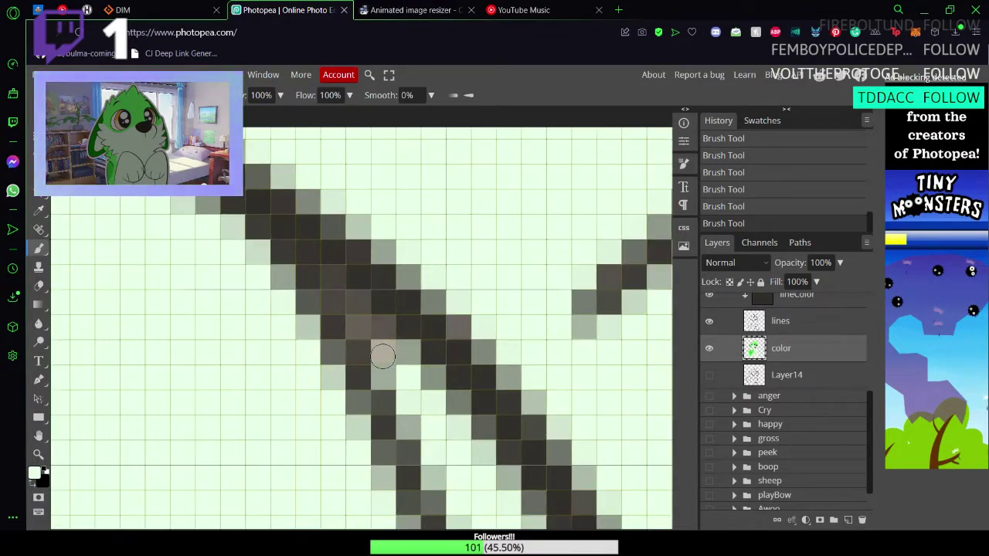
{"action": "left_click", "coordinate": [384, 356]}
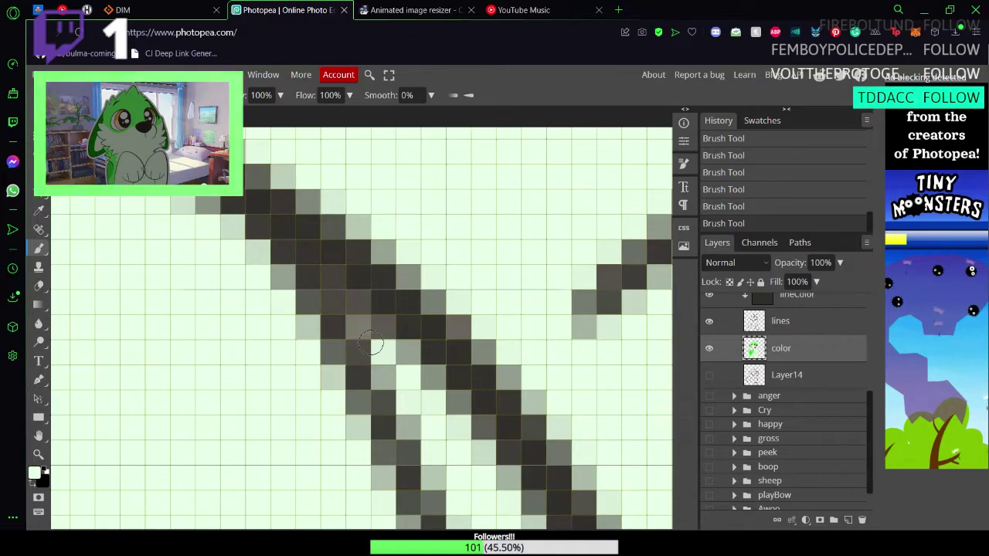
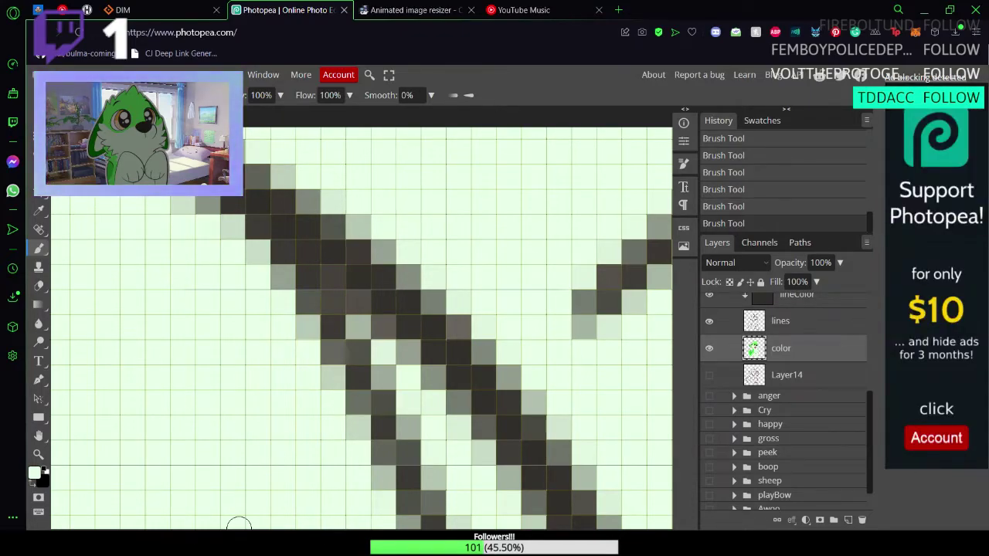
Step: Examine the tail, body and legs of the character for leftover stray colour pixels
{"action": "key", "text": "z"}
{"action": "left_click_drag", "start_coordinate": [477, 424], "coordinate": [394, 424]}
{"action": "scroll", "coordinate": [393, 424], "scroll_direction": "down", "scroll_amount": 4}
{"action": "scroll", "coordinate": [343, 337], "scroll_direction": "up", "scroll_amount": 6}
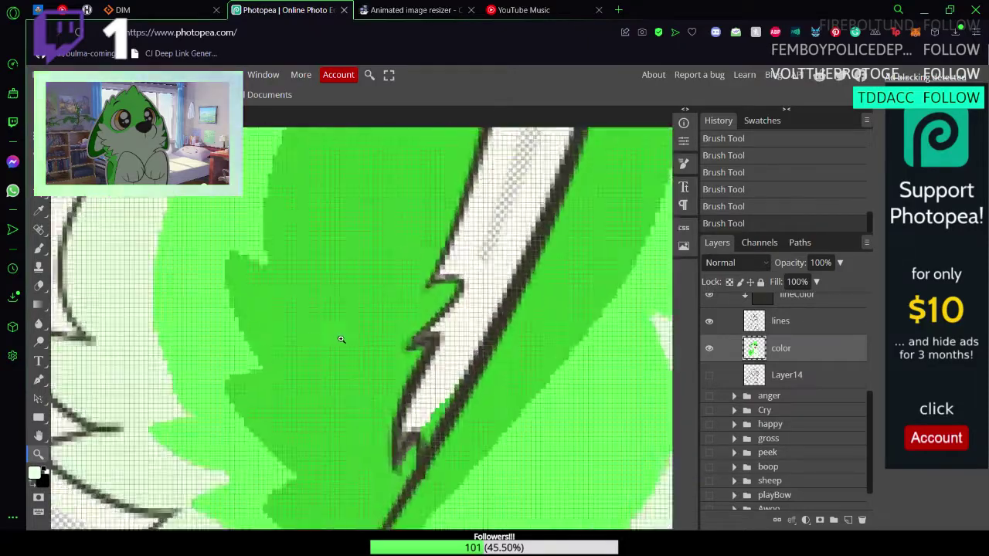
{"action": "scroll", "coordinate": [308, 337], "scroll_direction": "down", "scroll_amount": 1}
{"action": "scroll", "coordinate": [308, 338], "scroll_direction": "down", "scroll_amount": 2}
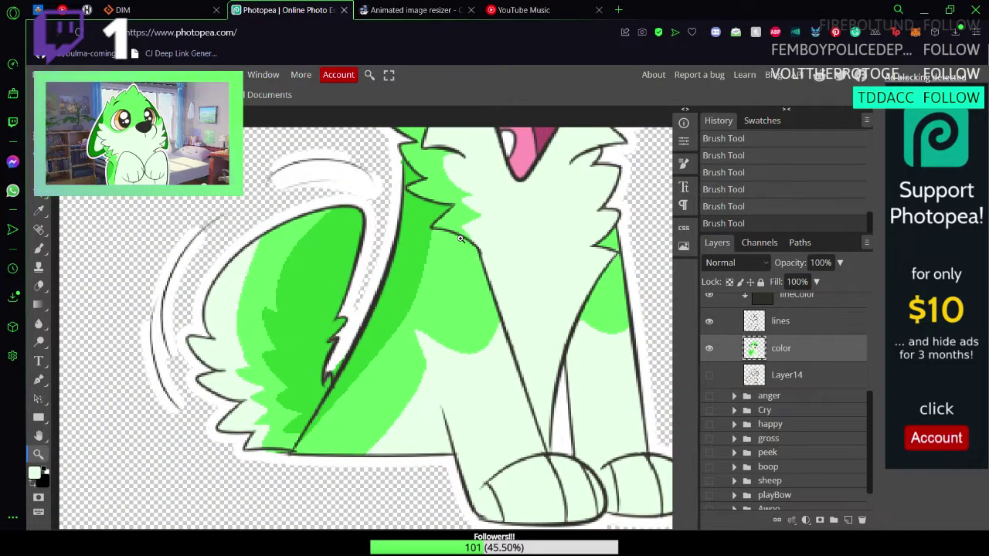
{"action": "scroll", "coordinate": [461, 239], "scroll_direction": "down", "scroll_amount": 4}
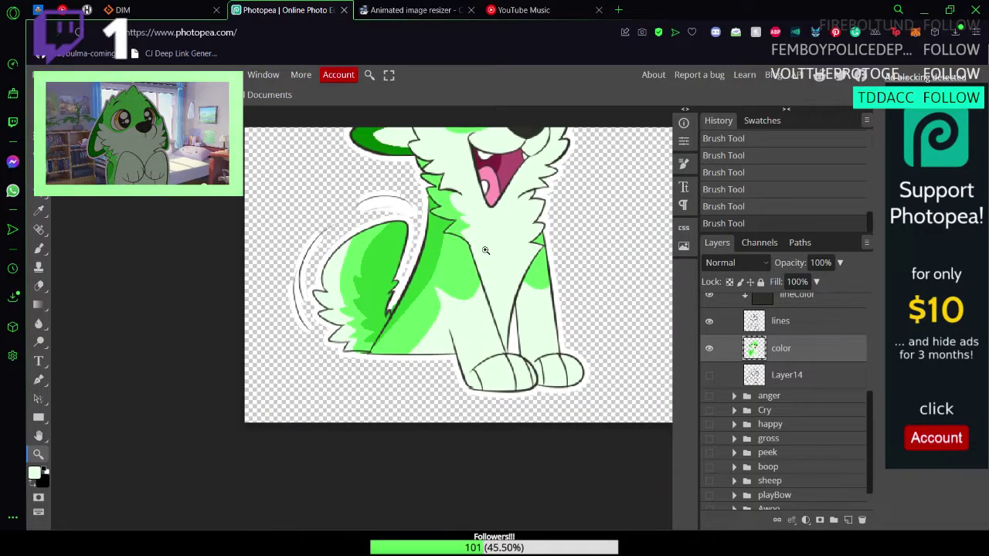
{"action": "left_click_drag", "start_coordinate": [485, 251], "coordinate": [417, 456]}
Step: Sample the eye's white (#ffffff) and paint over the stray green pixels at the top of the larger eye
{"action": "left_click_drag", "start_coordinate": [425, 332], "coordinate": [476, 333]}
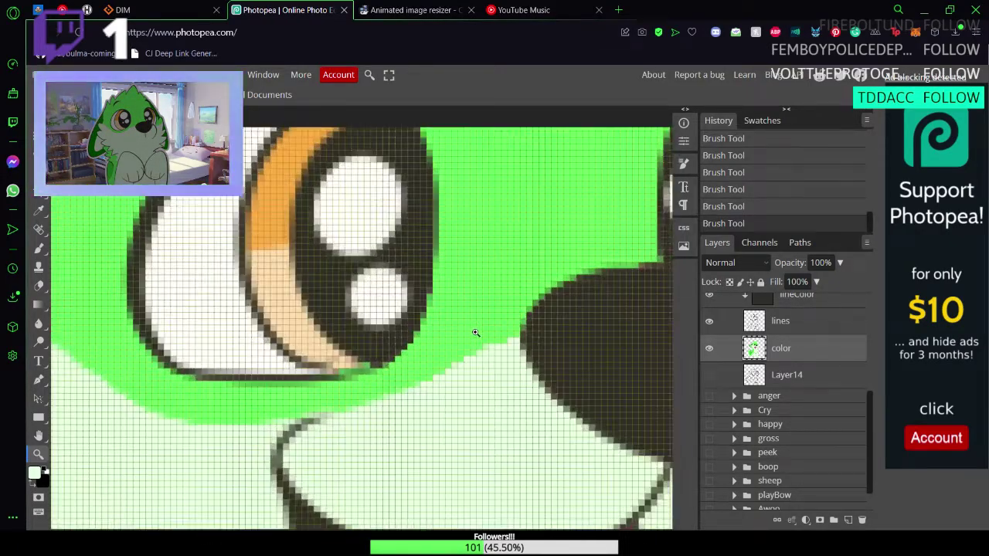
{"action": "scroll", "coordinate": [464, 328], "scroll_direction": "down", "scroll_amount": 6}
{"action": "scroll", "coordinate": [417, 247], "scroll_direction": "up", "scroll_amount": 7}
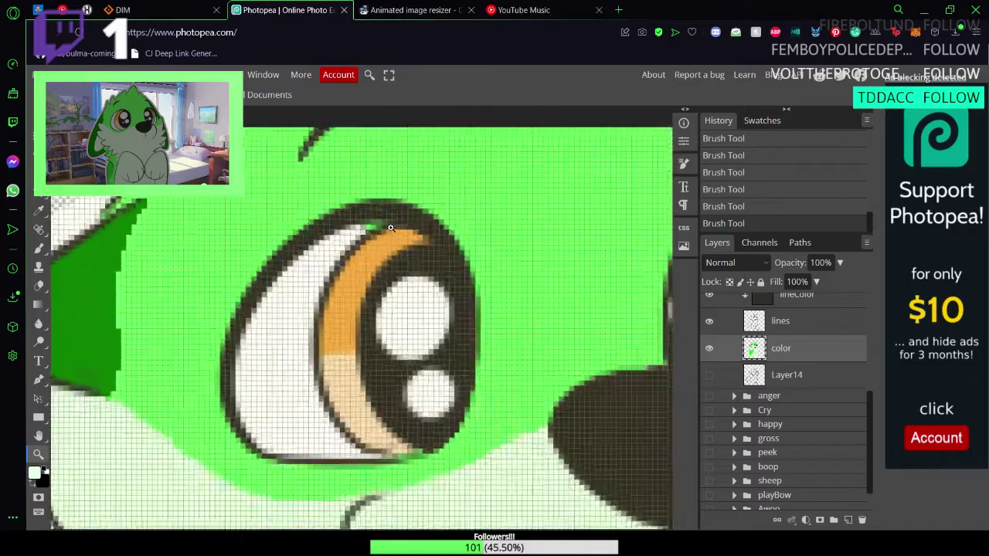
{"action": "scroll", "coordinate": [403, 228], "scroll_direction": "up", "scroll_amount": 3}
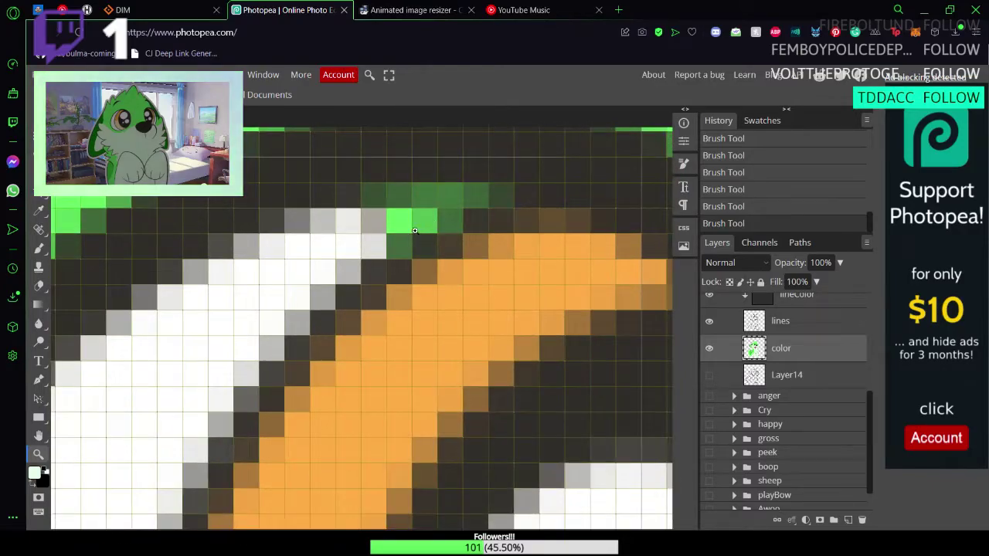
{"action": "key", "text": "i"}
{"action": "left_click", "coordinate": [283, 271]}
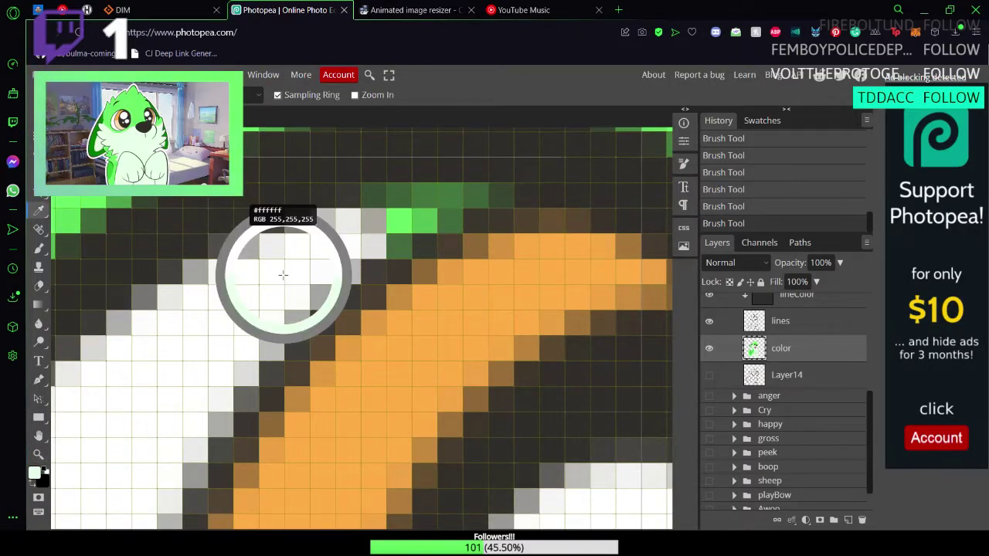
{"action": "key", "text": "b"}
{"action": "left_click", "coordinate": [396, 223]}
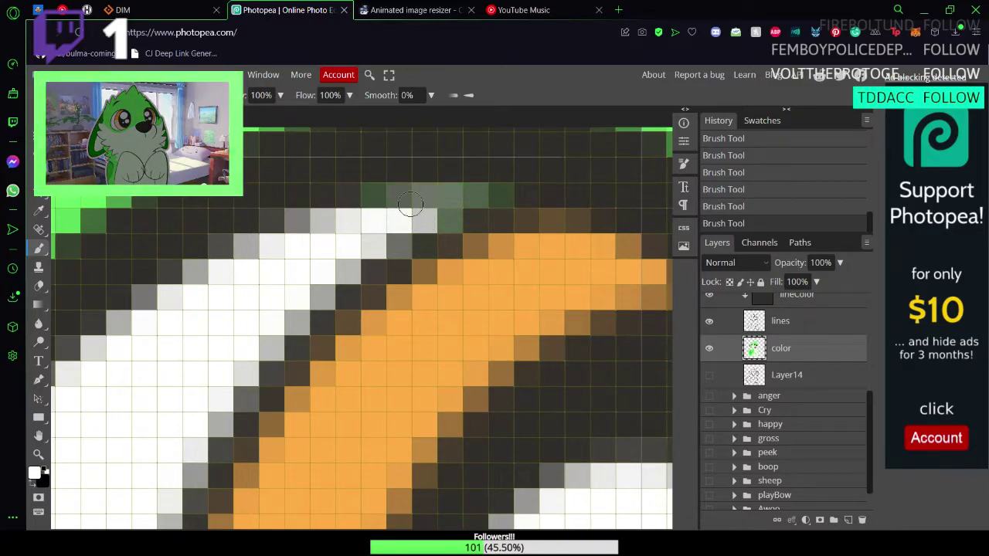
Step: Touch up the white of the smaller eye beside the nose with the white brush
{"action": "key", "text": "z"}
{"action": "scroll", "coordinate": [426, 320], "scroll_direction": "down", "scroll_amount": 10}
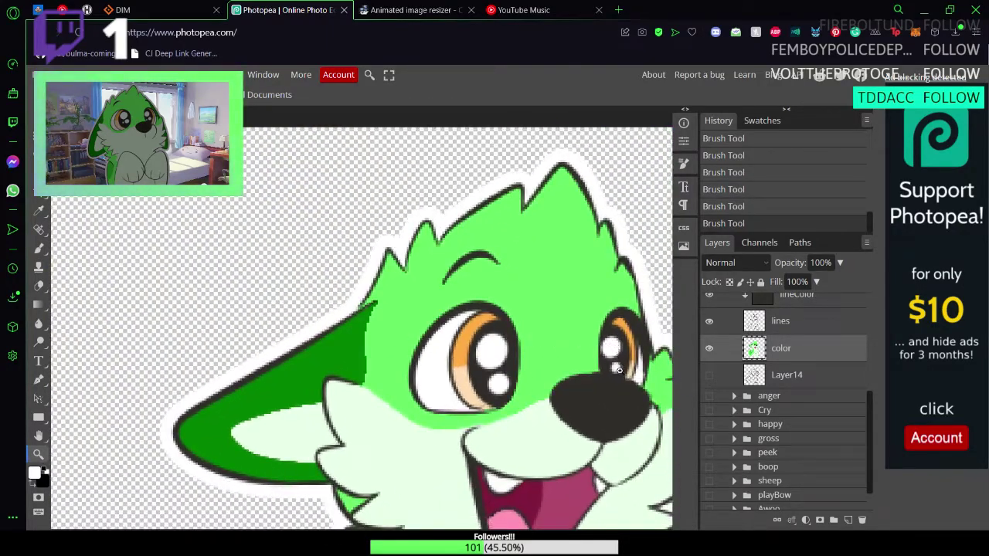
{"action": "scroll", "coordinate": [634, 377], "scroll_direction": "up", "scroll_amount": 6}
{"action": "scroll", "coordinate": [637, 376], "scroll_direction": "up", "scroll_amount": 2}
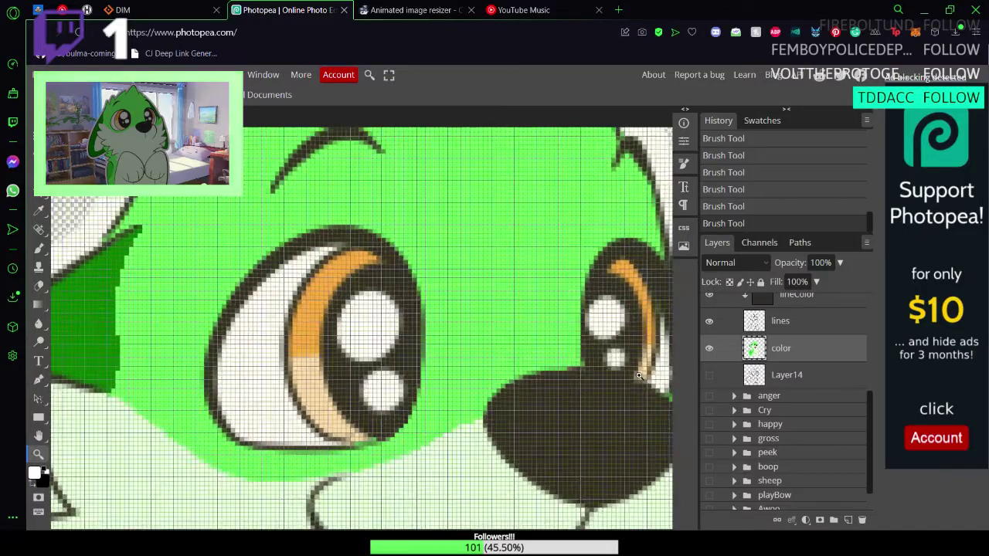
{"action": "left_click_drag", "start_coordinate": [634, 326], "coordinate": [428, 383]}
{"action": "key", "text": "b"}
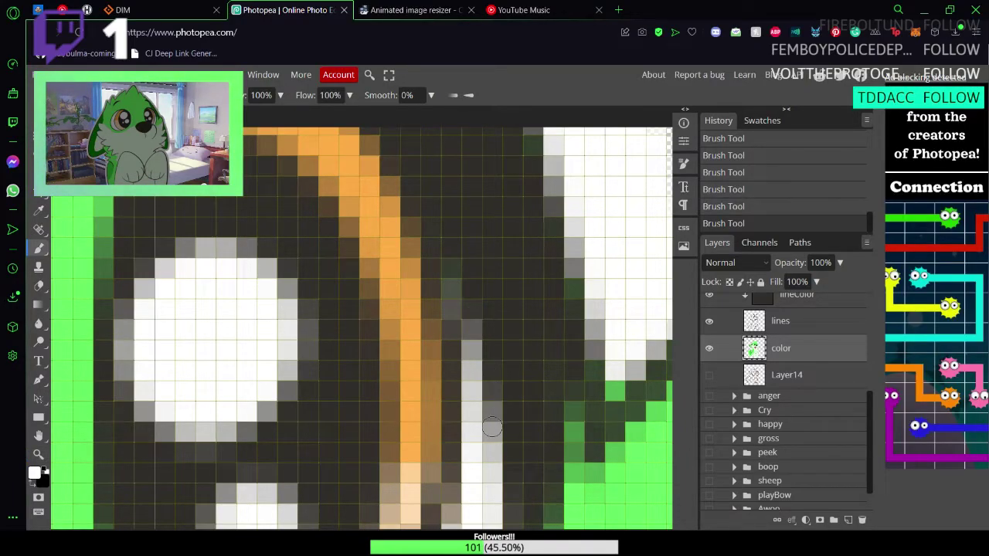
{"action": "scroll", "coordinate": [497, 425], "scroll_direction": "down", "scroll_amount": 3}
{"action": "scroll", "coordinate": [488, 355], "scroll_direction": "down", "scroll_amount": 2}
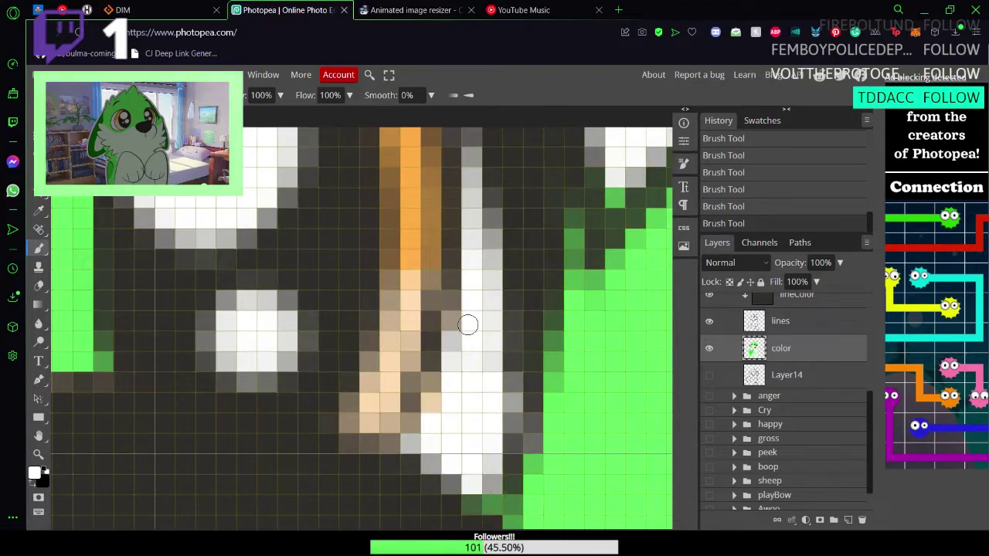
Step: Examine the whole character and the excite group's layers for remaining colour flaws
{"action": "key", "text": "z"}
{"action": "left_click_drag", "start_coordinate": [477, 437], "coordinate": [346, 443]}
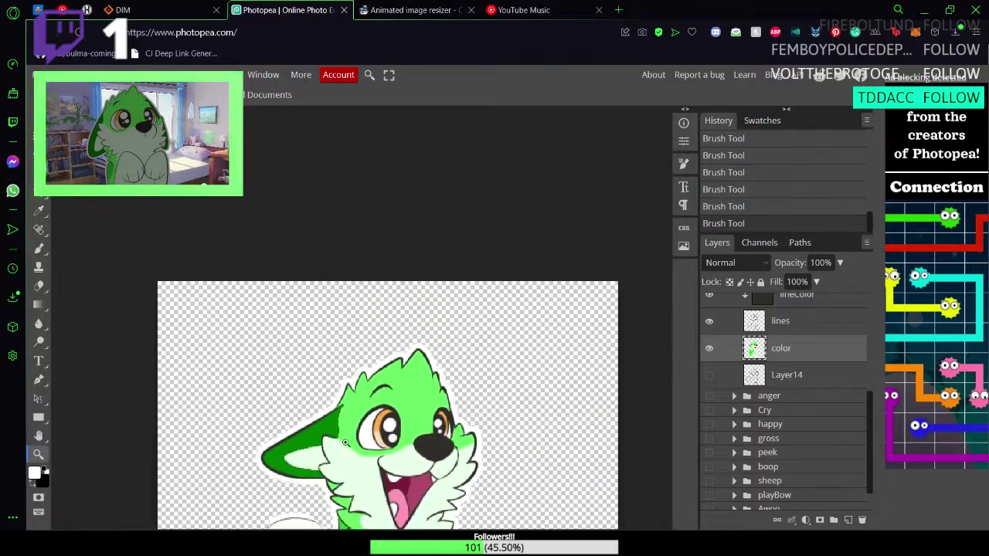
{"action": "left_click_drag", "start_coordinate": [409, 419], "coordinate": [419, 385]}
{"action": "scroll", "coordinate": [418, 385], "scroll_direction": "down", "scroll_amount": 5}
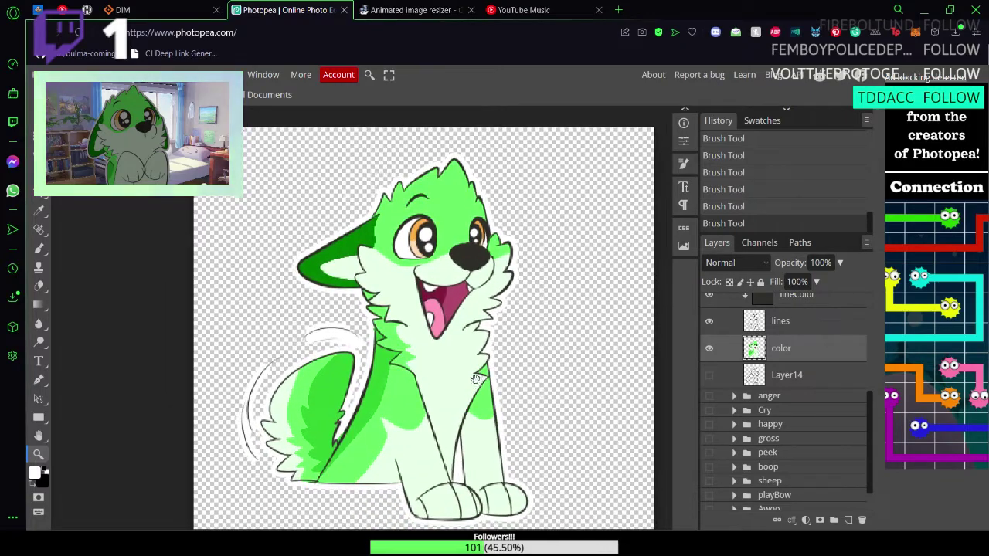
{"action": "scroll", "coordinate": [471, 380], "scroll_direction": "left", "scroll_amount": 1}
{"action": "scroll", "coordinate": [480, 379], "scroll_direction": "down", "scroll_amount": 2}
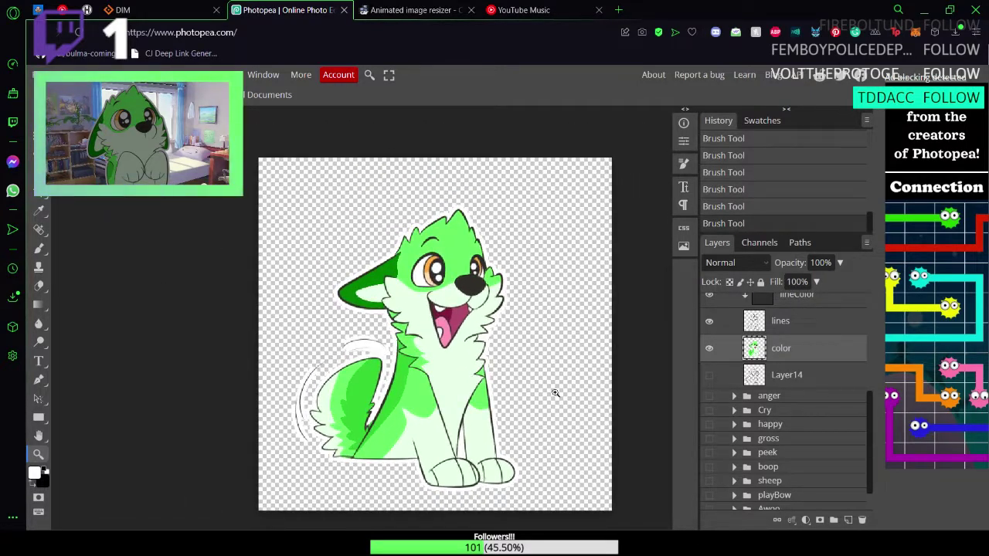
{"action": "scroll", "coordinate": [792, 427], "scroll_direction": "up", "scroll_amount": 1}
{"action": "scroll", "coordinate": [792, 427], "scroll_direction": "up", "scroll_amount": 2}
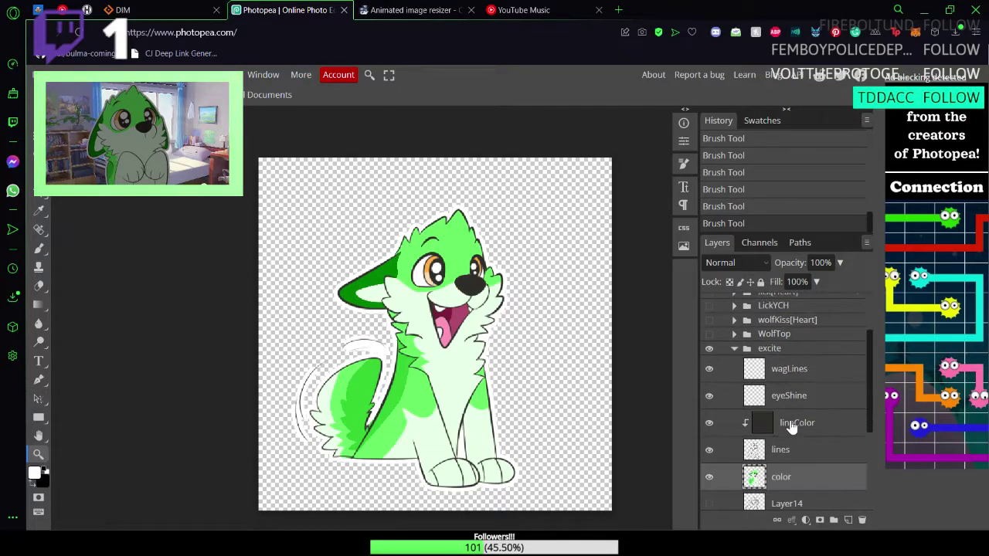
{"action": "scroll", "coordinate": [497, 364], "scroll_direction": "right", "scroll_amount": 2}
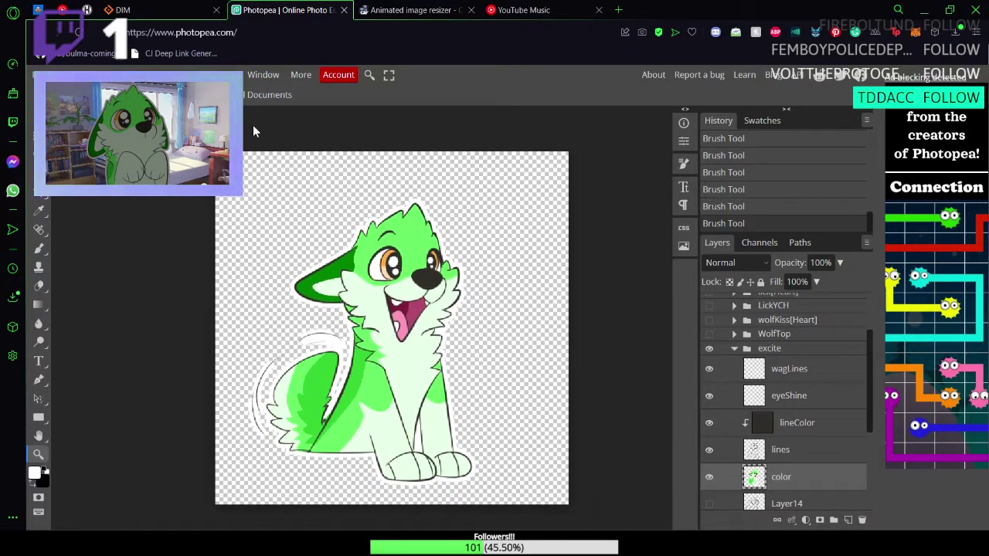
{"action": "scroll", "coordinate": [253, 125], "scroll_direction": "up", "scroll_amount": 1}
{"action": "scroll", "coordinate": [382, 327], "scroll_direction": "up", "scroll_amount": 1}
Step: Save the document and export the excite group as a PNG
{"action": "key", "text": "ctrl+s"}
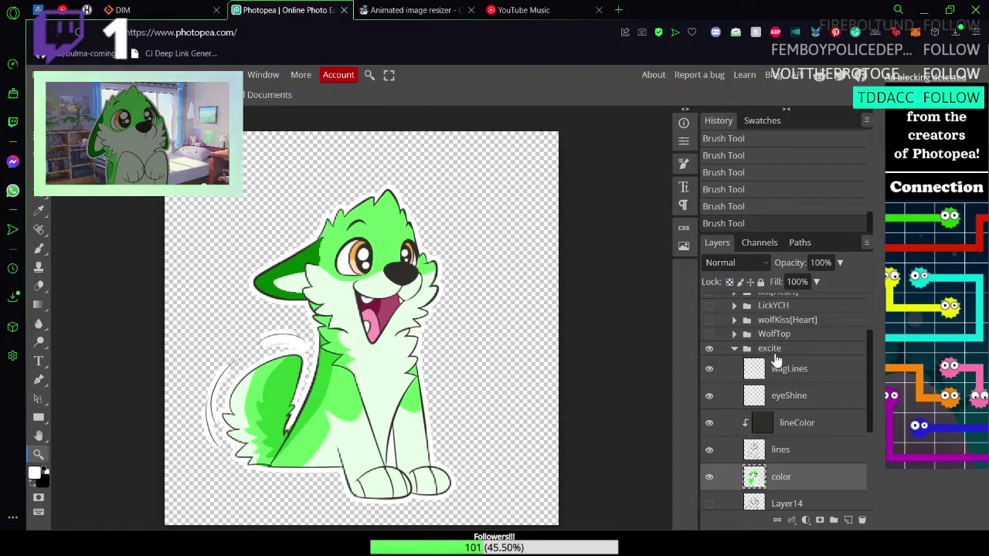
{"action": "left_click", "coordinate": [776, 353]}
{"action": "key", "text": "v"}
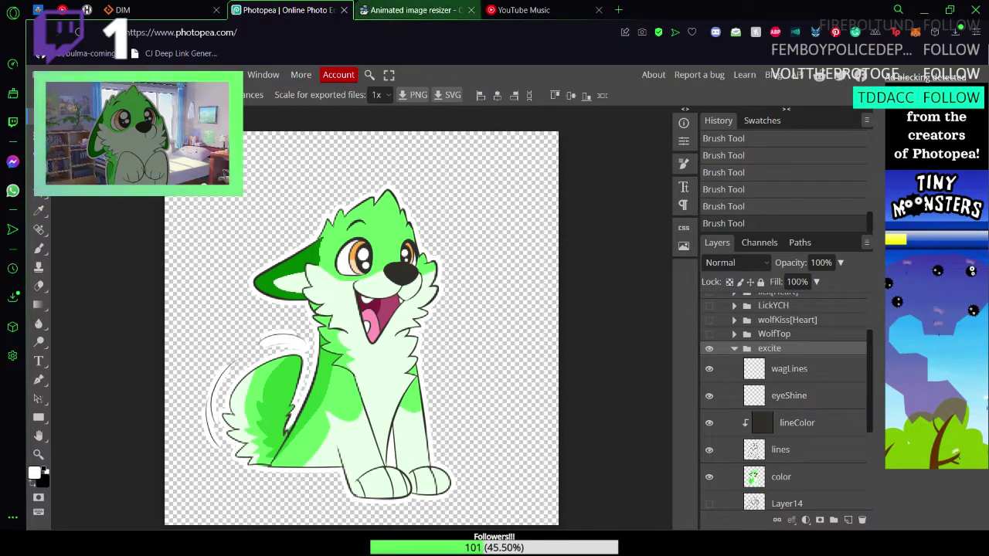
Step: Switch to the ezgif site, start a new image resize and upload the exported character PNG
{"action": "left_click", "coordinate": [409, 9]}
{"action": "scroll", "coordinate": [306, 231], "scroll_direction": "up", "scroll_amount": 5}
{"action": "left_click", "coordinate": [288, 92]}
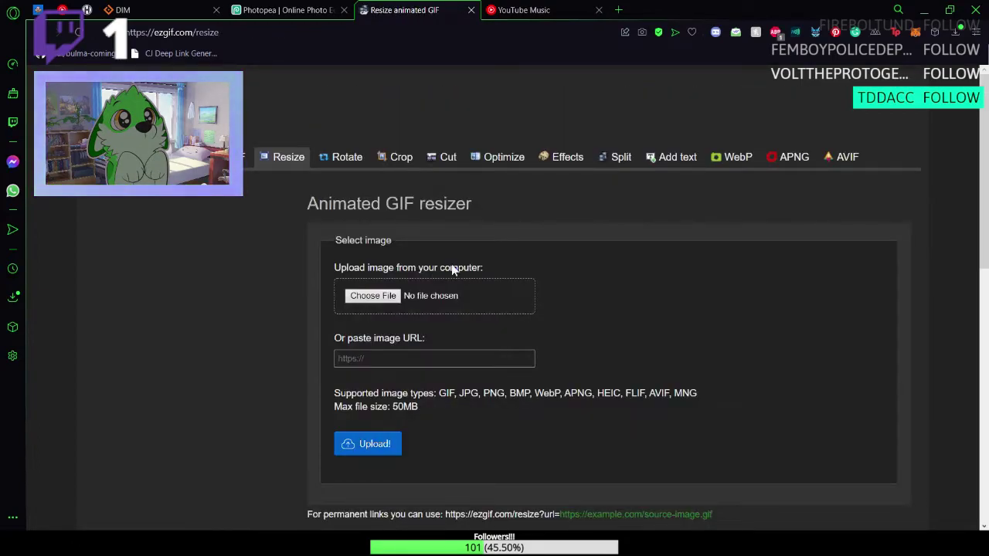
{"action": "left_click_drag", "start_coordinate": [452, 270], "coordinate": [457, 297]}
{"action": "left_click", "coordinate": [385, 452]}
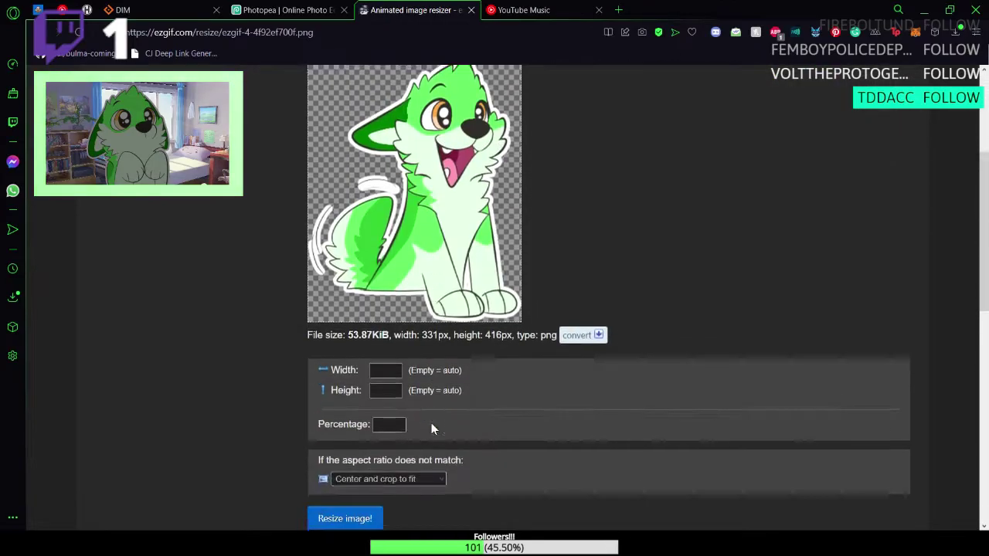
Step: Resize the uploaded image with width 512, height 512 and Force original aspect ratio
{"action": "left_click", "coordinate": [389, 340]}
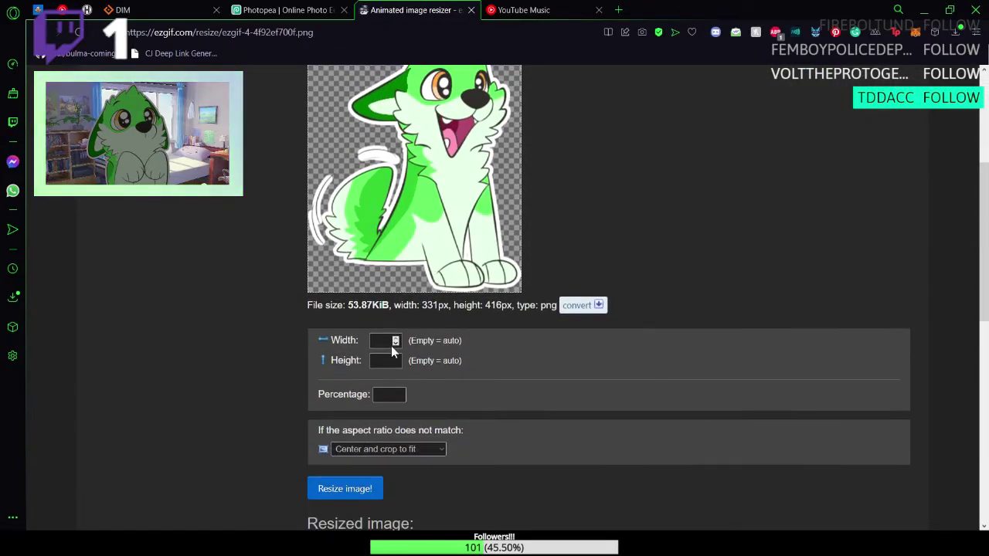
{"action": "type", "text": "512"}
{"action": "key", "text": "Tab"}
{"action": "type", "text": "512"}
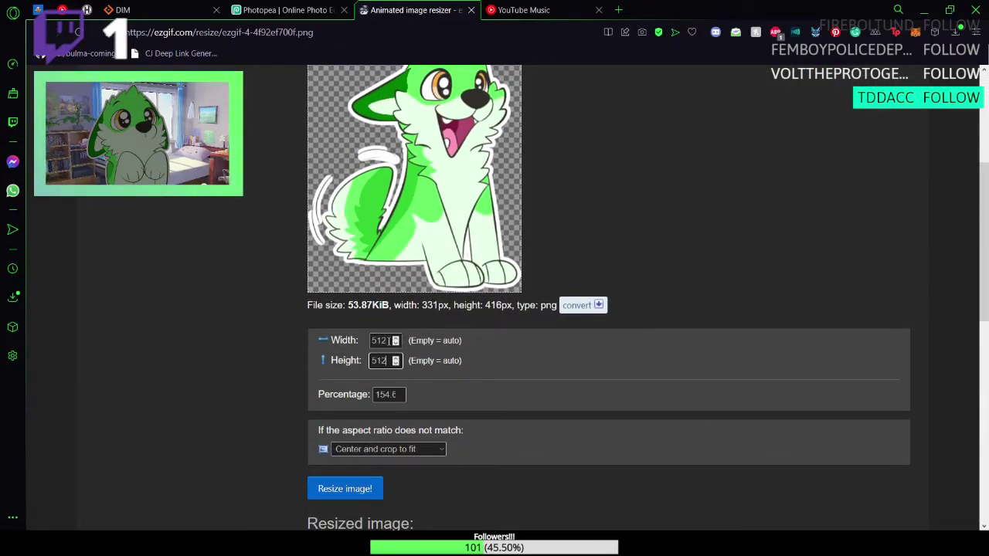
{"action": "left_click", "coordinate": [409, 462]}
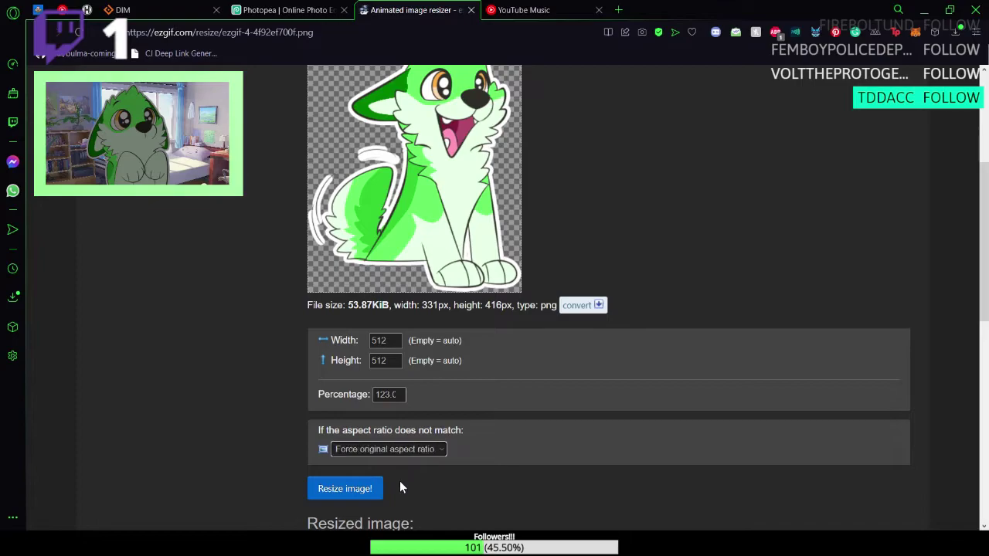
{"action": "scroll", "coordinate": [611, 328], "scroll_direction": "down", "scroll_amount": 5}
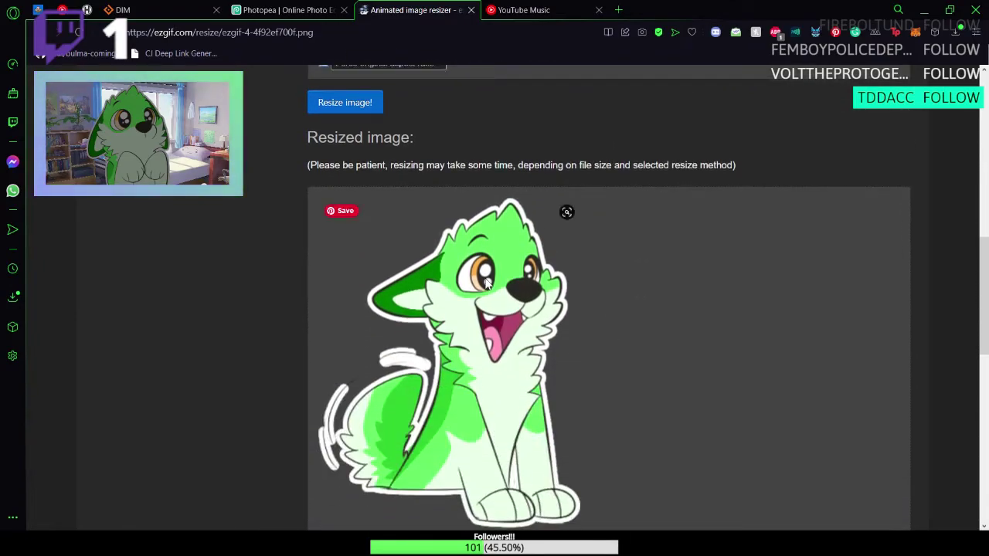
Step: Open the resized image in its own browser tab to view it, and close that tab
{"action": "right_click", "coordinate": [479, 278]}
{"action": "left_click", "coordinate": [498, 287]}
{"action": "key", "text": "ctrl+Tab"}
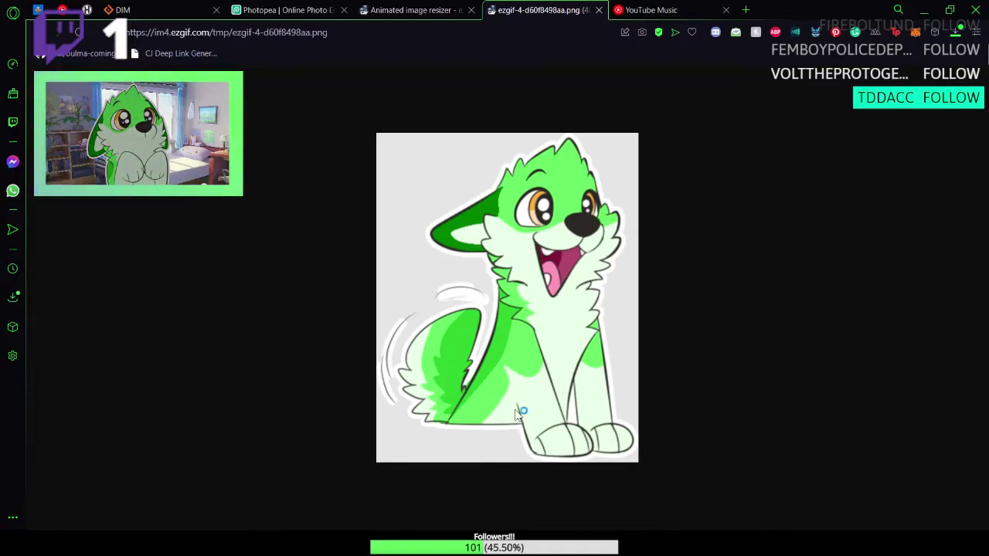
{"action": "key", "text": "ctrl+w"}
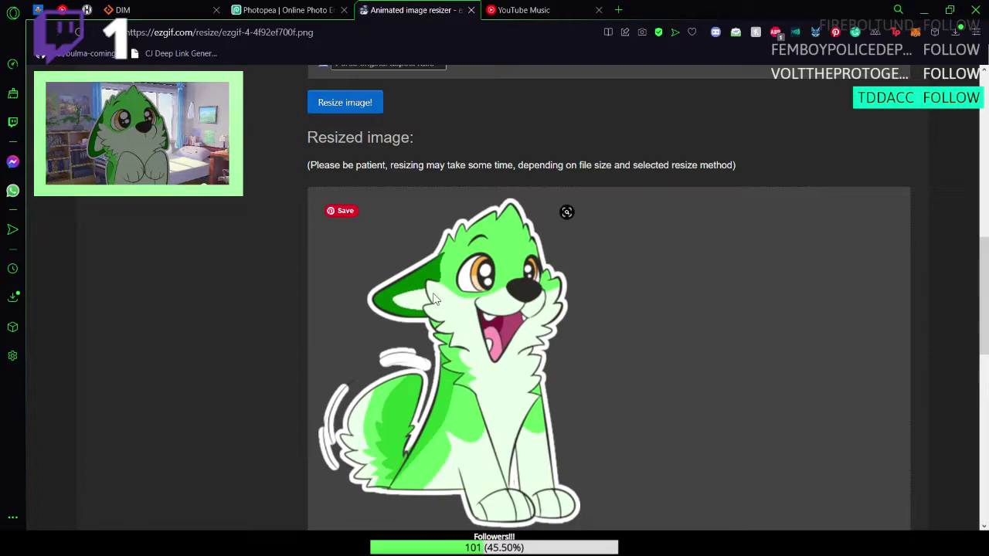
Step: Return to Photopea, collapse and hide the excite group, and save the document
{"action": "key", "text": "ctrl+shift+Tab"}
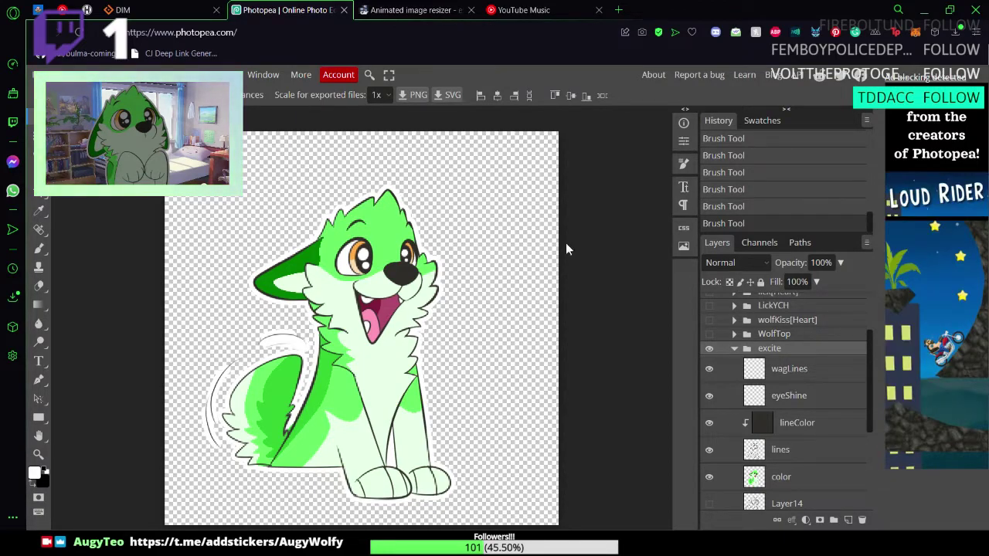
{"action": "left_click", "coordinate": [736, 350]}
{"action": "left_click", "coordinate": [710, 348]}
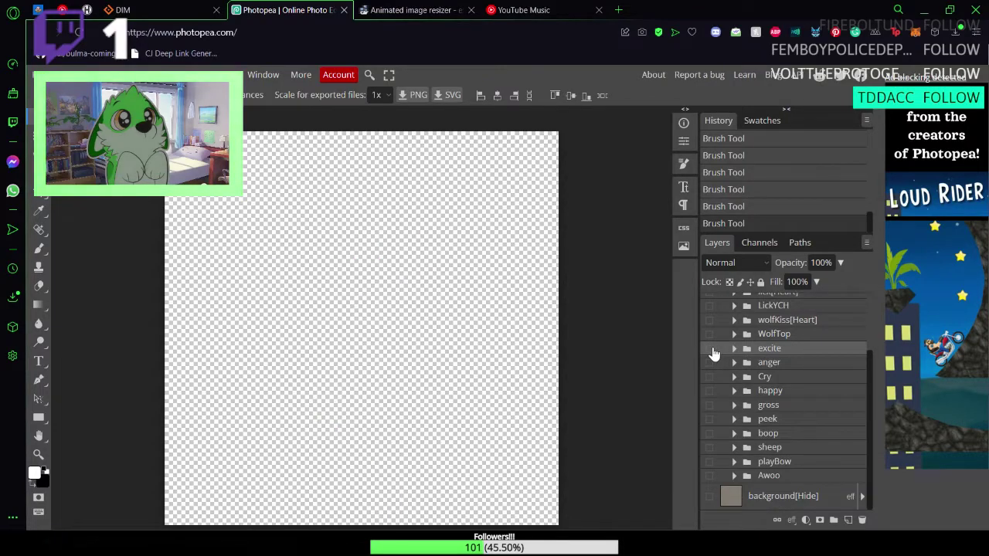
{"action": "key", "text": "ctrl+s"}
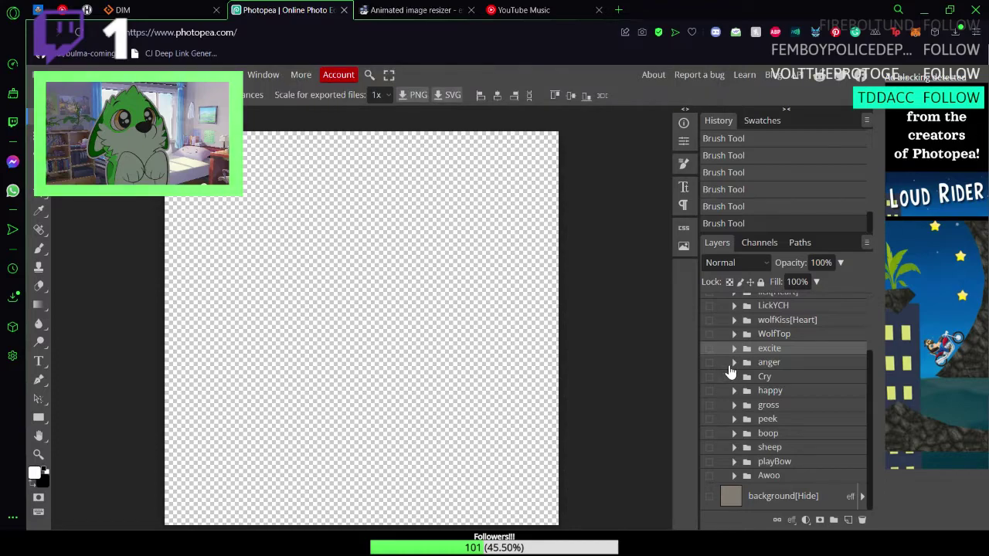
Step: Check the layers inside the anger group, collapse it and make the group visible
{"action": "left_click", "coordinate": [734, 363]}
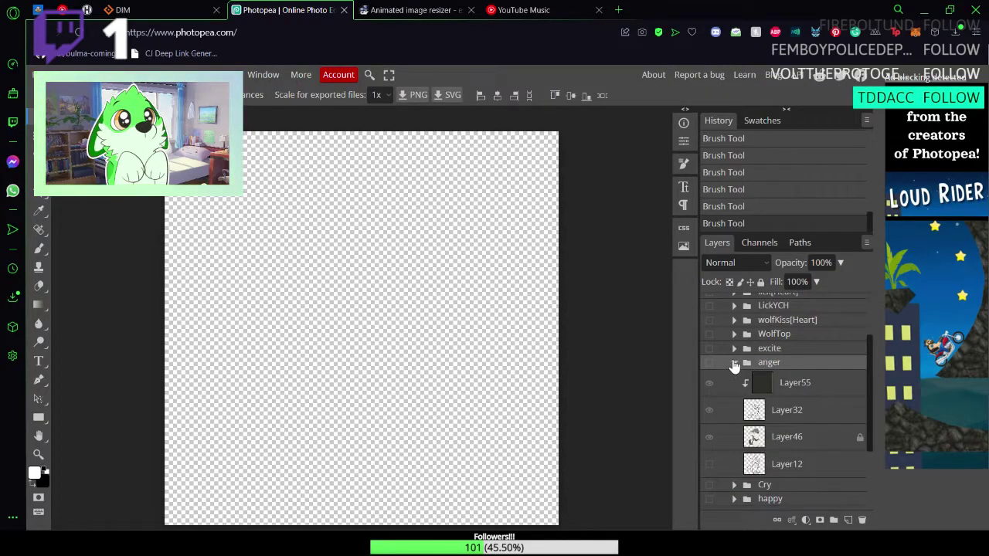
{"action": "left_click", "coordinate": [734, 362]}
{"action": "left_click", "coordinate": [710, 363]}
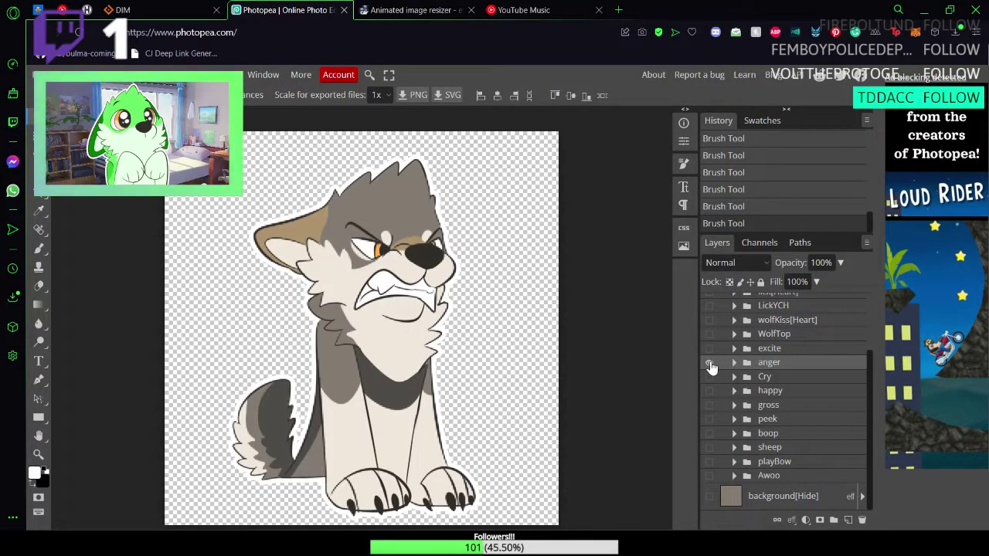
Step: Preview the anger, Cry, gross and peek groups in turn, leaving only the anger group visible
{"action": "left_click", "coordinate": [710, 363]}
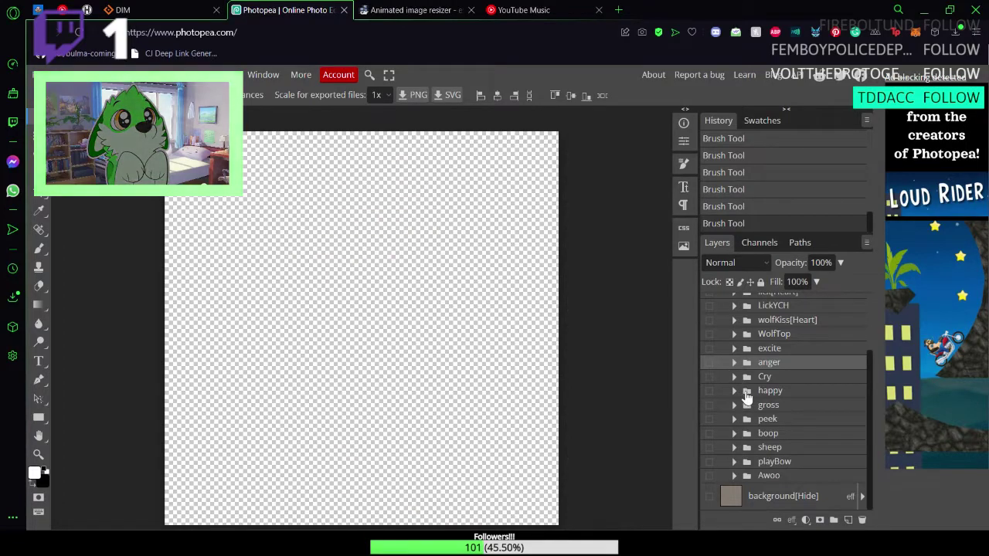
{"action": "scroll", "coordinate": [745, 411], "scroll_direction": "up", "scroll_amount": 1}
{"action": "scroll", "coordinate": [747, 396], "scroll_direction": "down", "scroll_amount": 1}
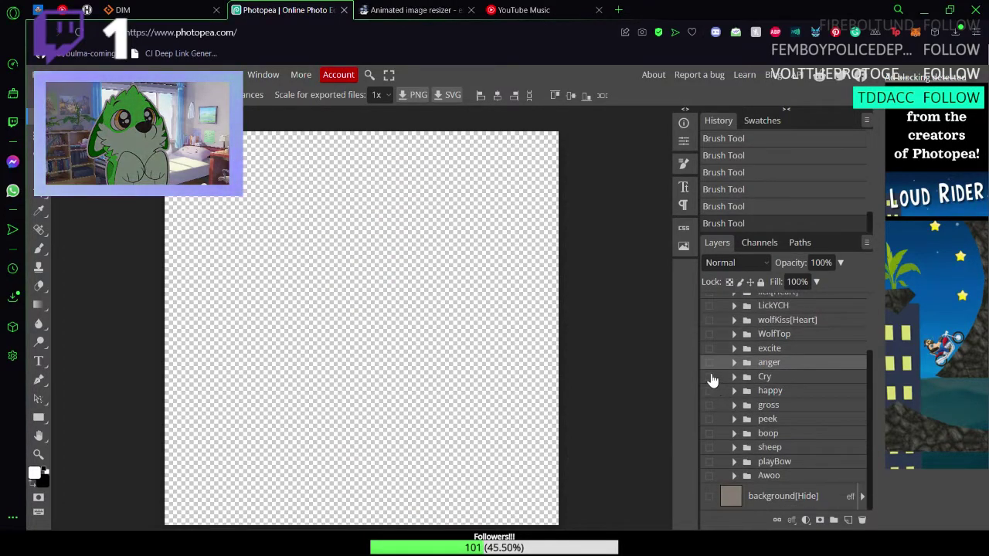
{"action": "left_click", "coordinate": [710, 377]}
{"action": "left_click", "coordinate": [710, 378]}
{"action": "left_click", "coordinate": [710, 363]}
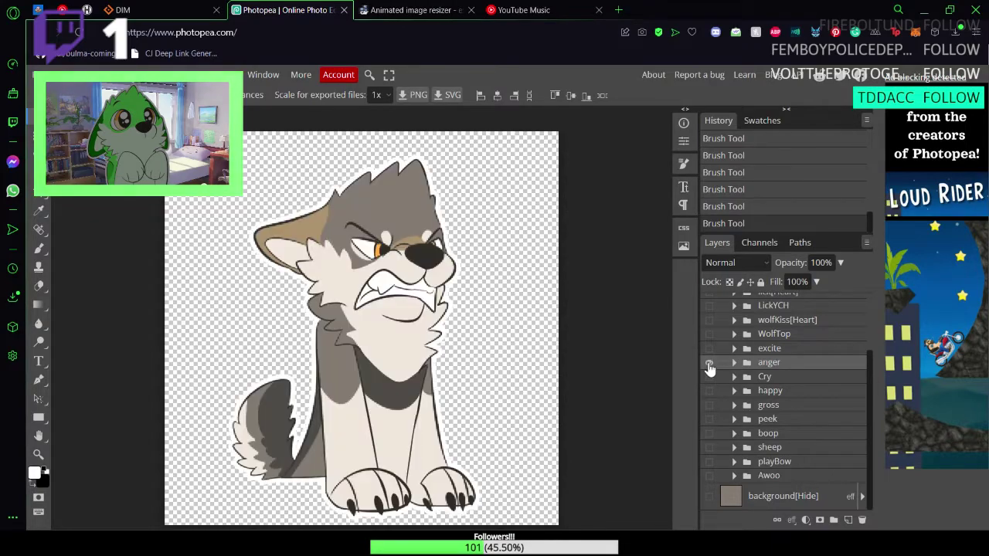
{"action": "left_click", "coordinate": [710, 363]}
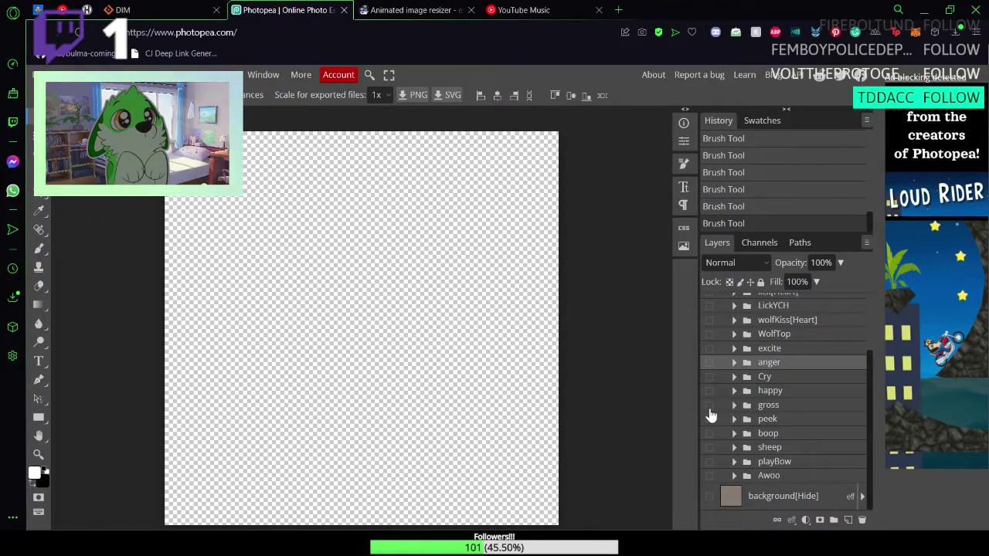
{"action": "left_click", "coordinate": [710, 406]}
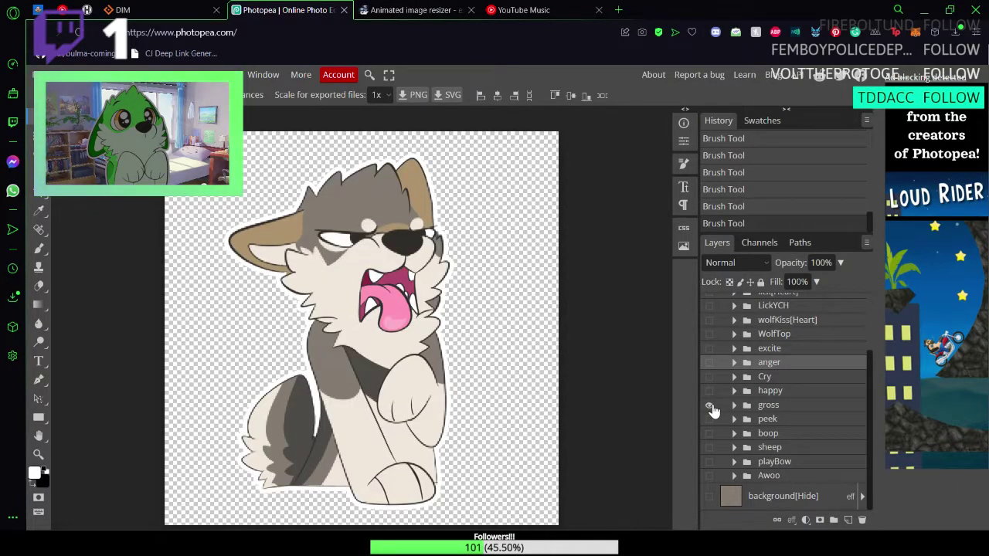
{"action": "left_click", "coordinate": [710, 405]}
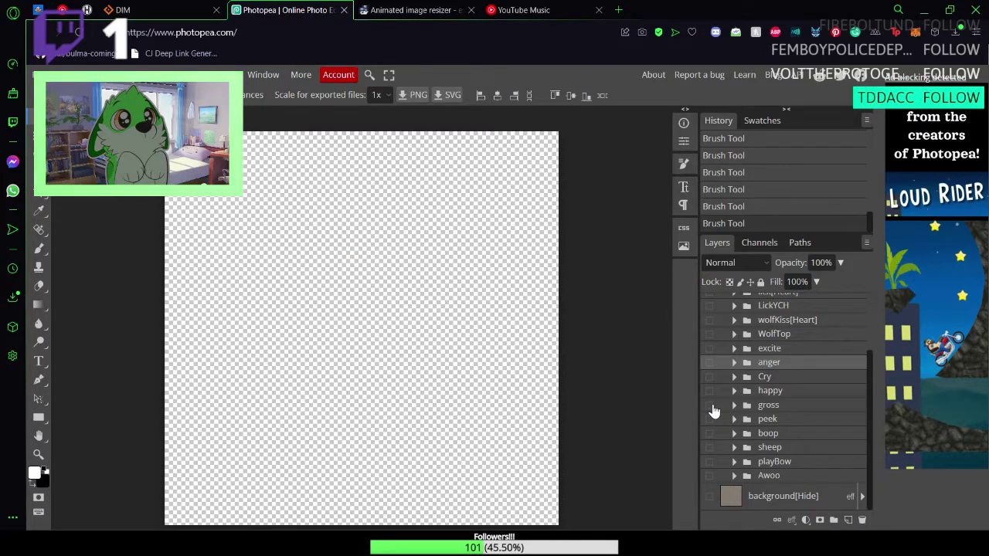
{"action": "left_click", "coordinate": [710, 364]}
{"action": "left_click", "coordinate": [710, 363]}
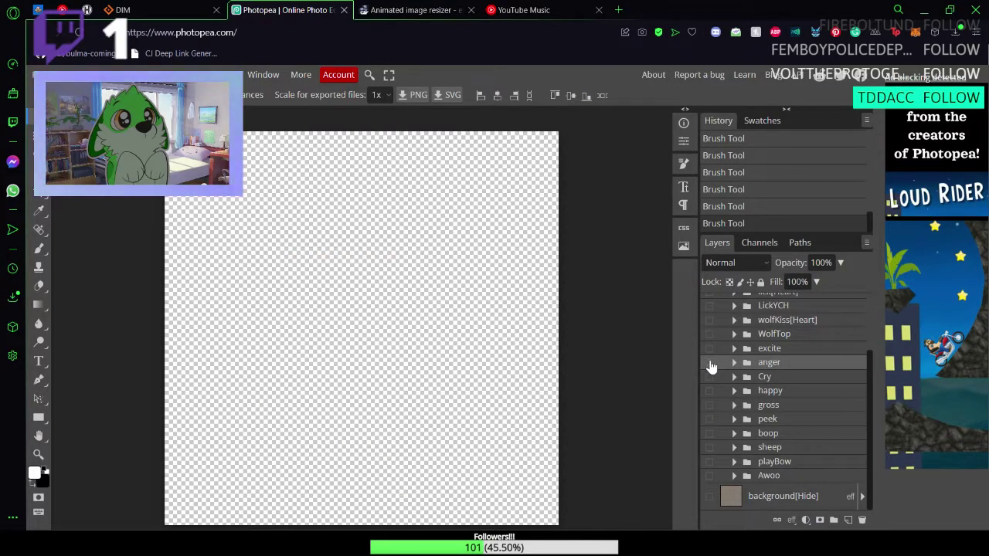
{"action": "left_click", "coordinate": [710, 363]}
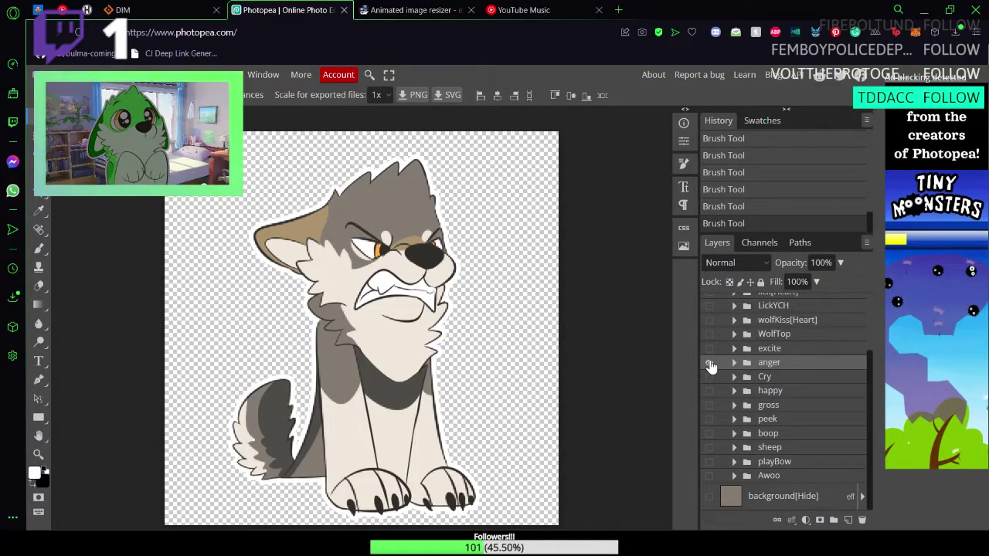
{"action": "left_click", "coordinate": [710, 363]}
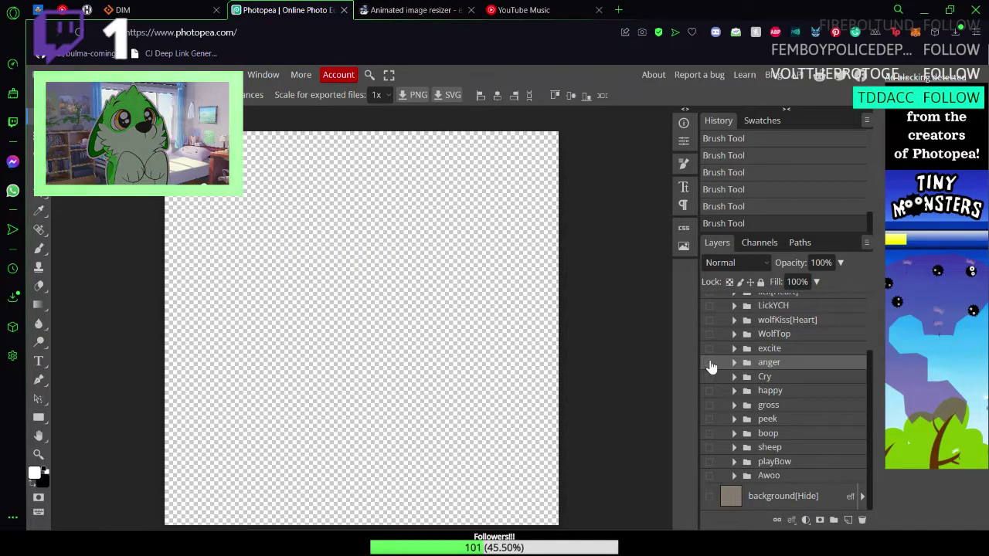
{"action": "left_click", "coordinate": [709, 406]}
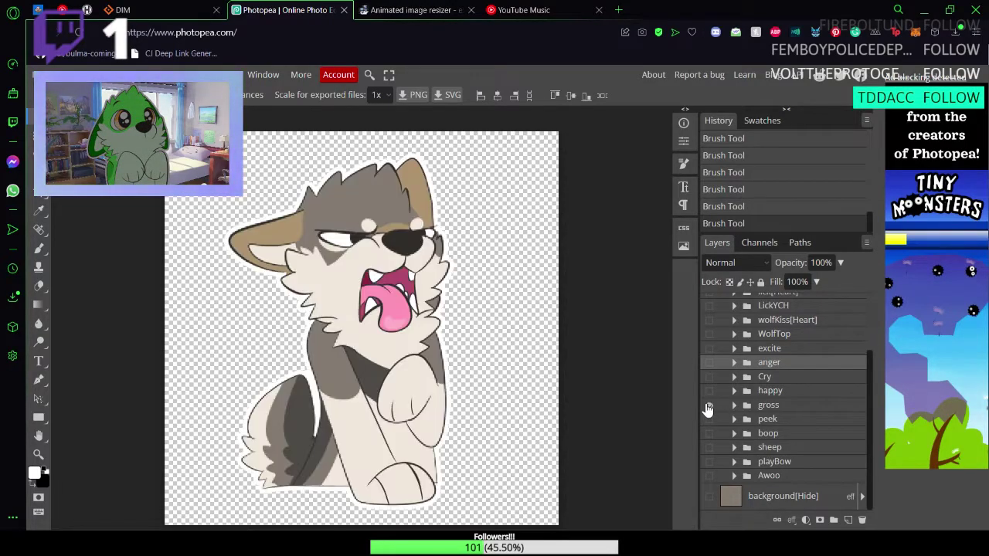
{"action": "left_click", "coordinate": [709, 406]}
{"action": "left_click", "coordinate": [710, 363]}
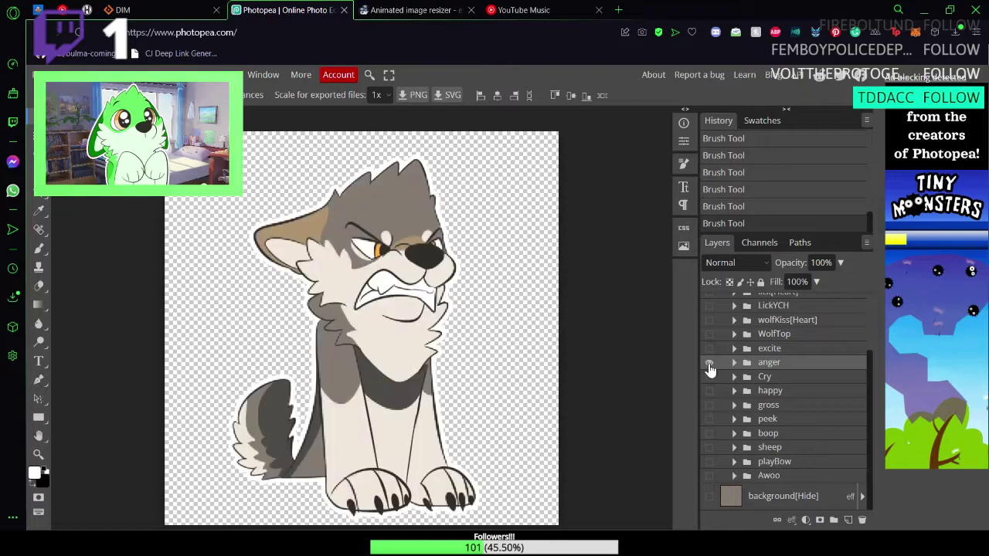
{"action": "left_click", "coordinate": [712, 365]}
{"action": "left_click", "coordinate": [711, 364]}
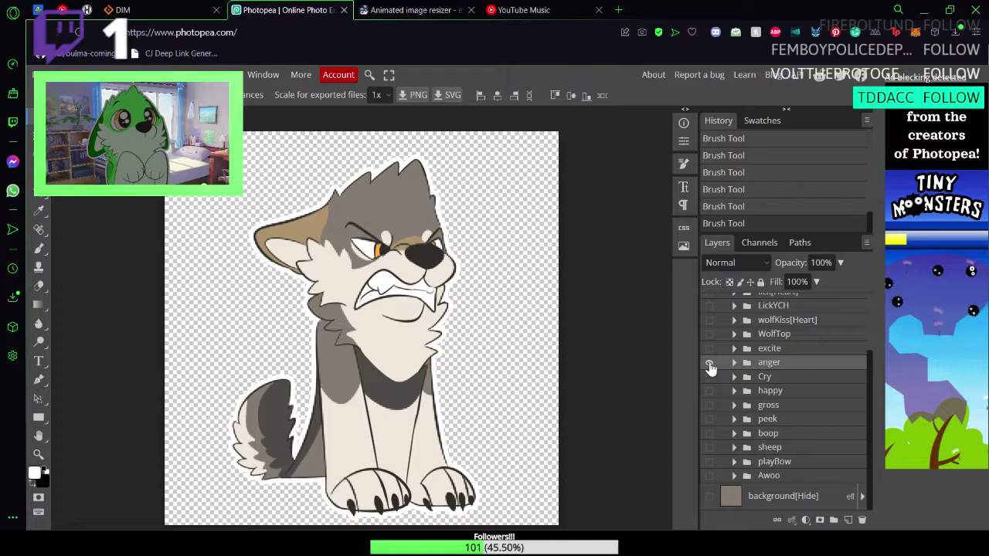
{"action": "left_click", "coordinate": [710, 363]}
{"action": "left_click", "coordinate": [710, 363]}
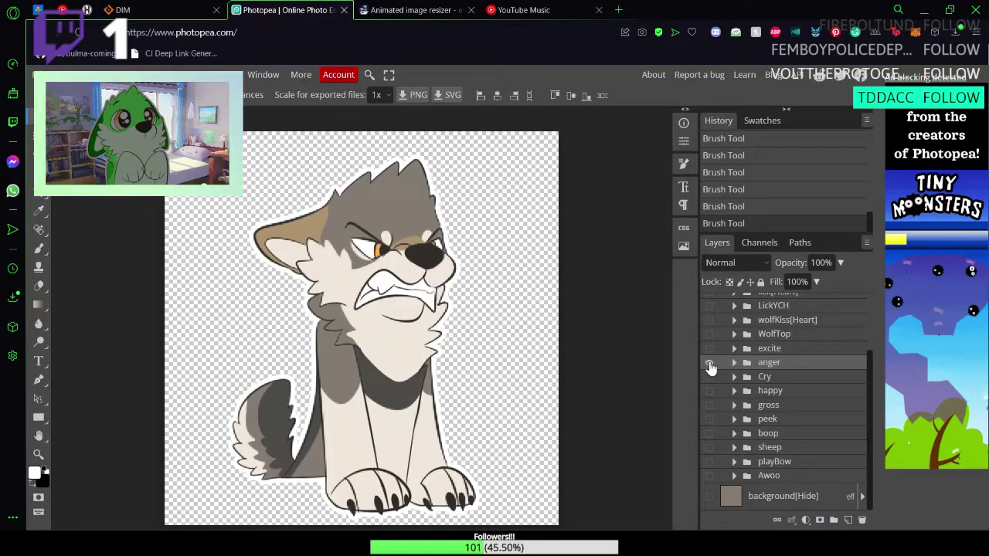
{"action": "key", "text": "ctrl+s"}
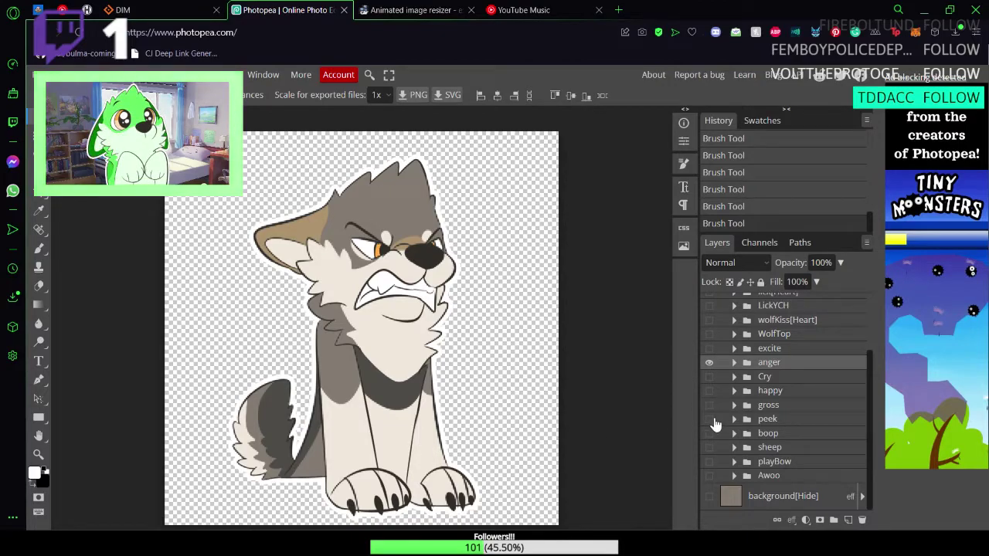
{"action": "left_click", "coordinate": [710, 417]}
{"action": "left_click", "coordinate": [710, 417]}
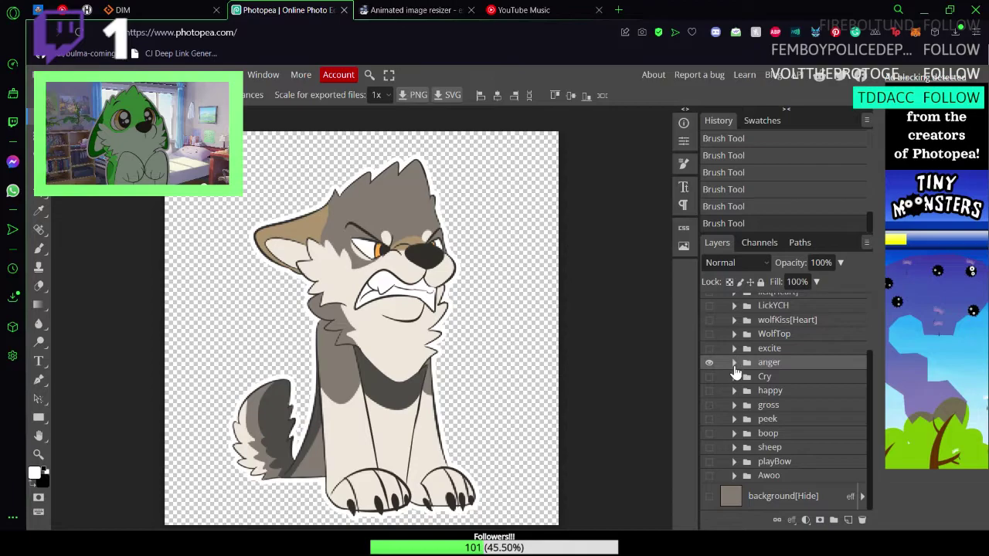
Step: Expand the anger group, unlock Layer46 inside it, and save the document
{"action": "left_click", "coordinate": [735, 363]}
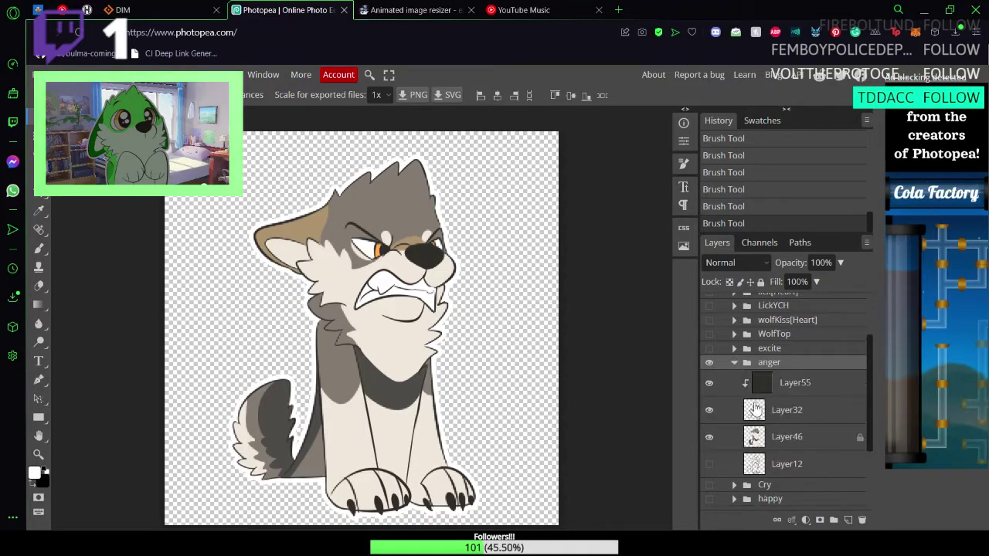
{"action": "left_click", "coordinate": [858, 439]}
{"action": "key", "text": "ctrl+s"}
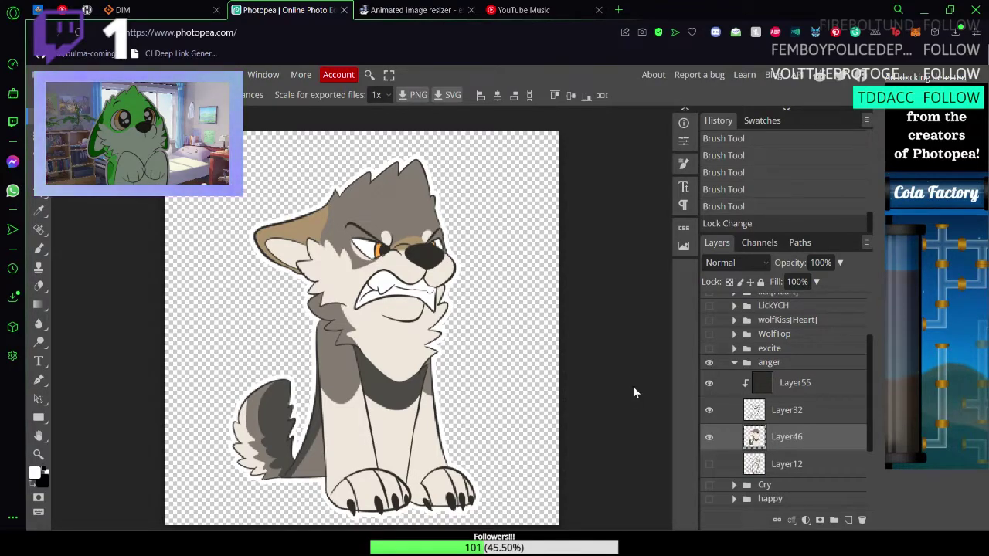
Step: Paint the wolf's front legs and paws on Layer46 pale green (#e7ffe7) within a Magic Wand selection, and save the document
{"action": "left_click", "coordinate": [34, 474]}
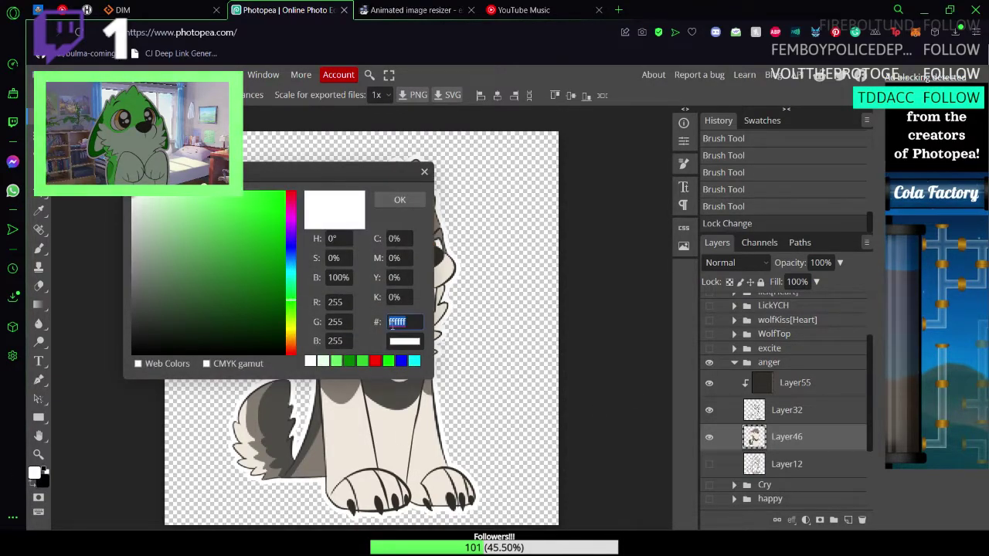
{"action": "left_click", "coordinate": [399, 200]}
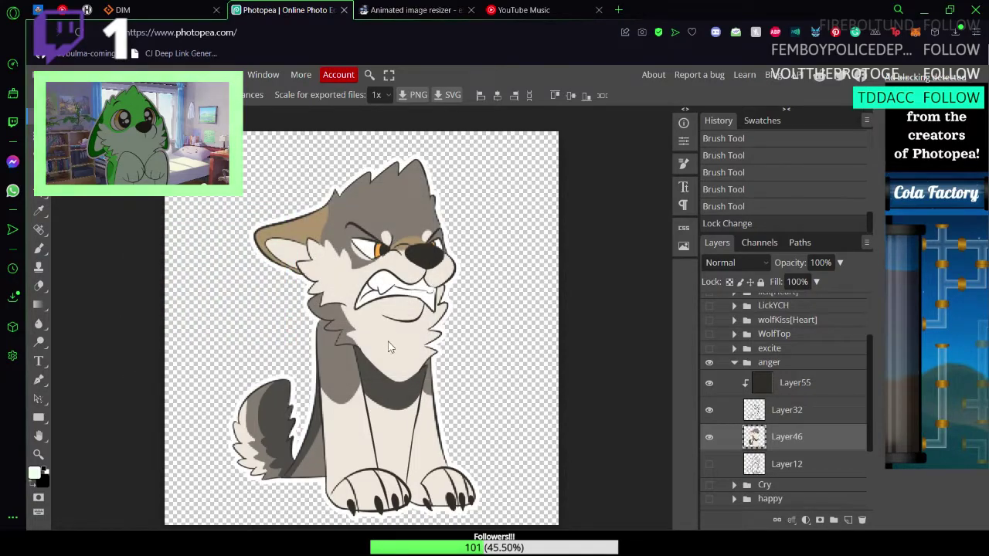
{"action": "key", "text": "w"}
{"action": "left_click", "coordinate": [393, 440]}
{"action": "key", "text": "b"}
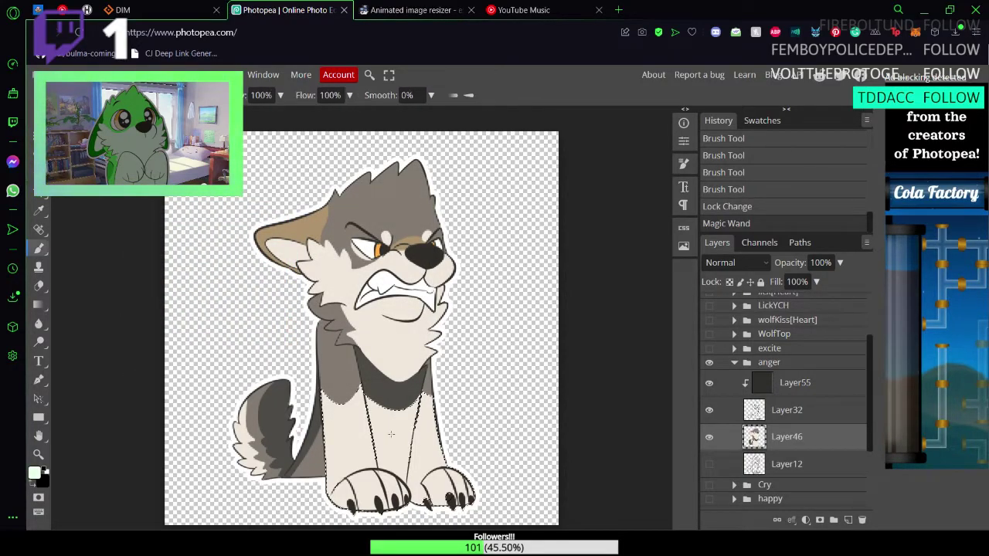
{"action": "left_click", "coordinate": [74, 95]}
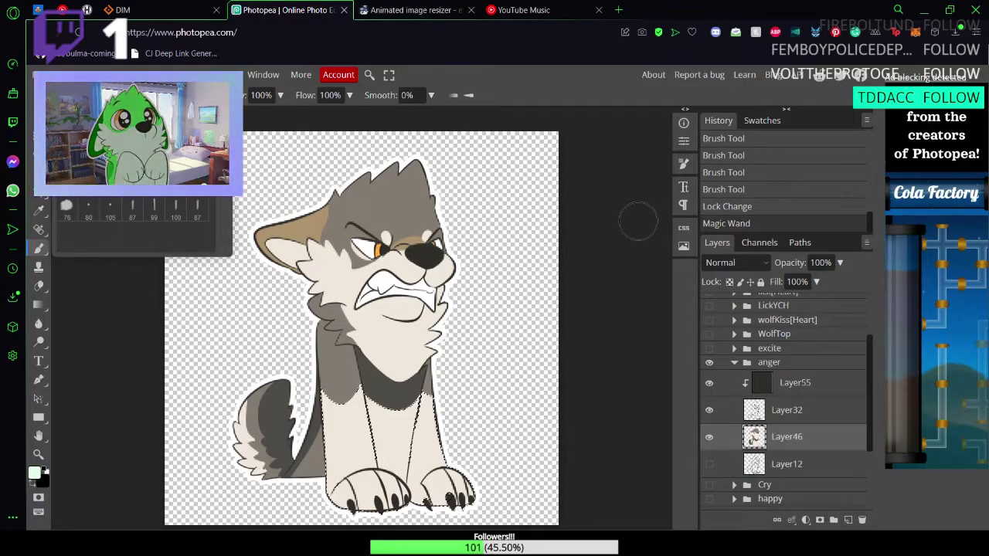
{"action": "left_click", "coordinate": [638, 221]}
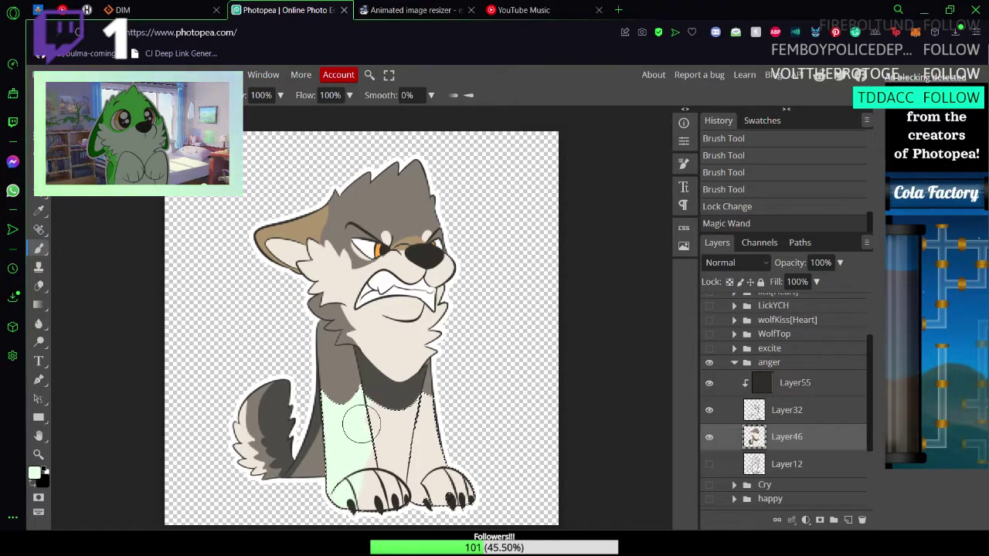
{"action": "mouse_move", "coordinate": [371, 463]}
{"action": "left_mouse_down"}
{"action": "mouse_move", "coordinate": [401, 471]}
{"action": "mouse_move", "coordinate": [407, 447]}
{"action": "mouse_move", "coordinate": [413, 506]}
{"action": "left_mouse_up"}
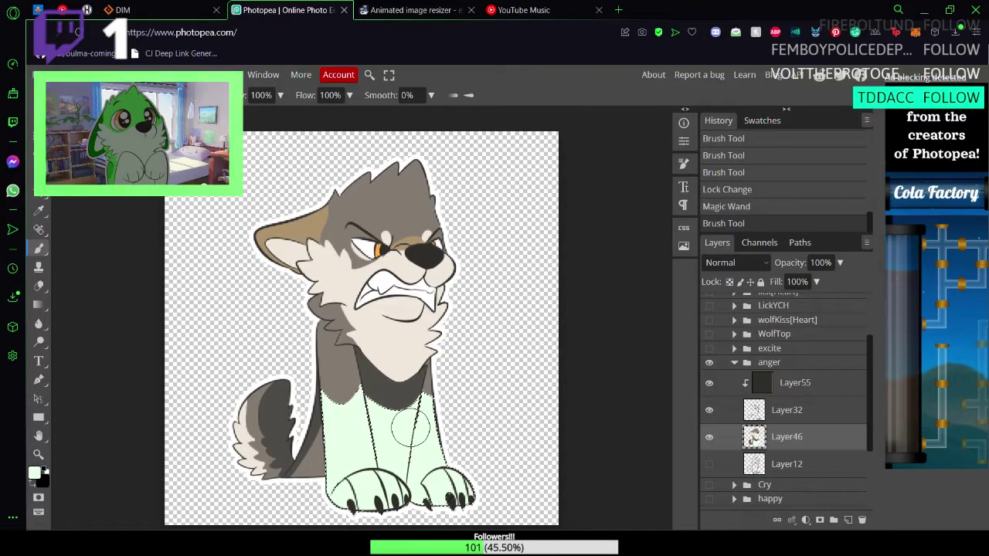
{"action": "key", "text": "ctrl+s"}
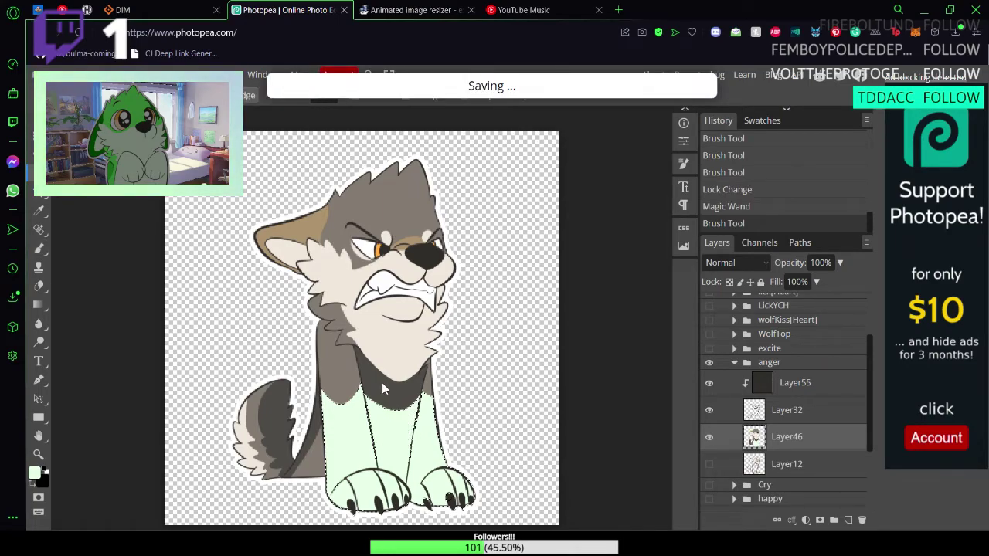
Step: Select the cream outer fur of the tail with the Magic Wand and paint it the same pale green
{"action": "left_click", "coordinate": [247, 448]}
{"action": "key", "text": "b"}
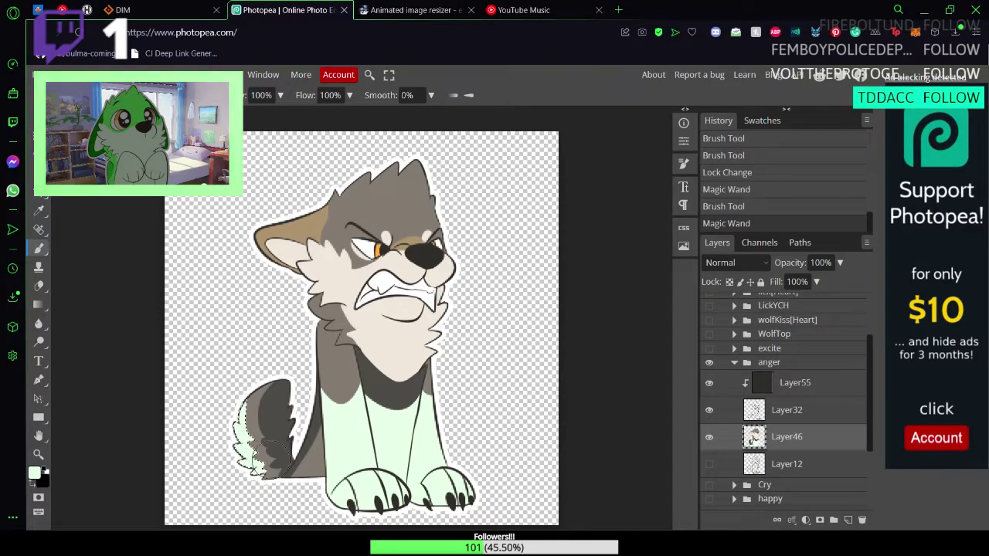
{"action": "left_click_drag", "start_coordinate": [271, 477], "coordinate": [271, 477]}
Step: Select the cream face, inner ear and neck fur with the Magic Wand and brush the whole area pale green
{"action": "key", "text": "w"}
{"action": "left_click", "coordinate": [399, 358]}
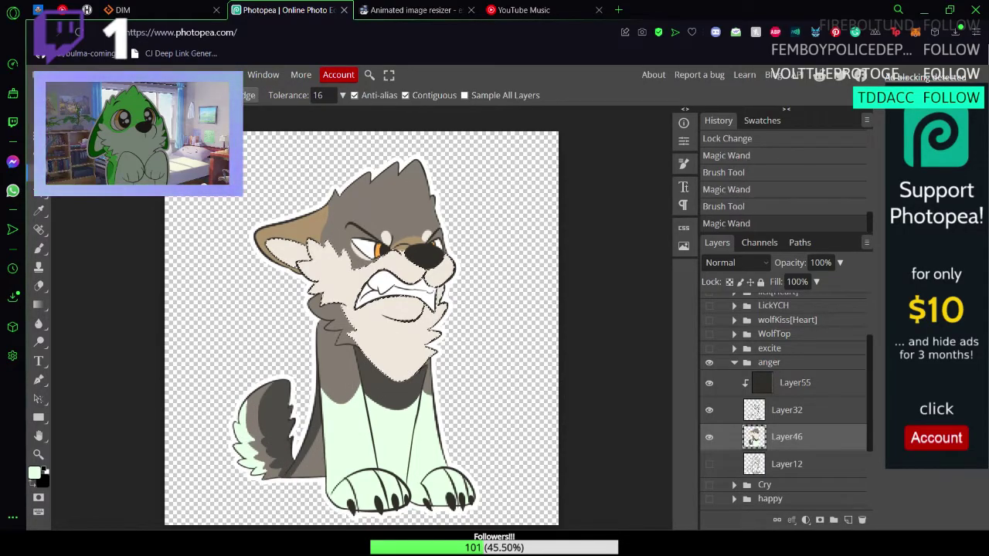
{"action": "key", "text": "b"}
{"action": "left_click_drag", "start_coordinate": [400, 357], "coordinate": [426, 324]}
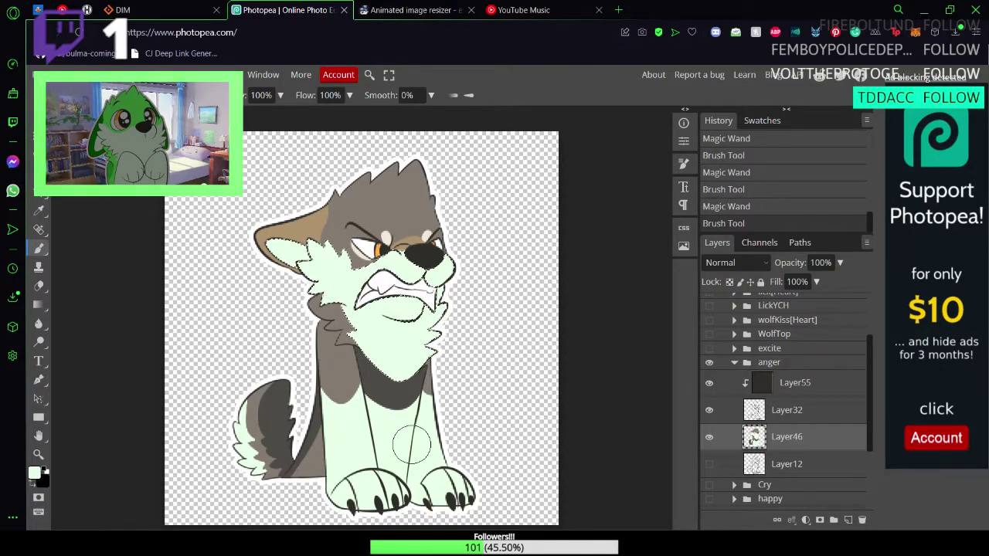
{"action": "mouse_move", "coordinate": [409, 282]}
{"action": "left_mouse_down"}
{"action": "mouse_move", "coordinate": [428, 335]}
{"action": "mouse_move", "coordinate": [455, 350]}
{"action": "left_mouse_up"}
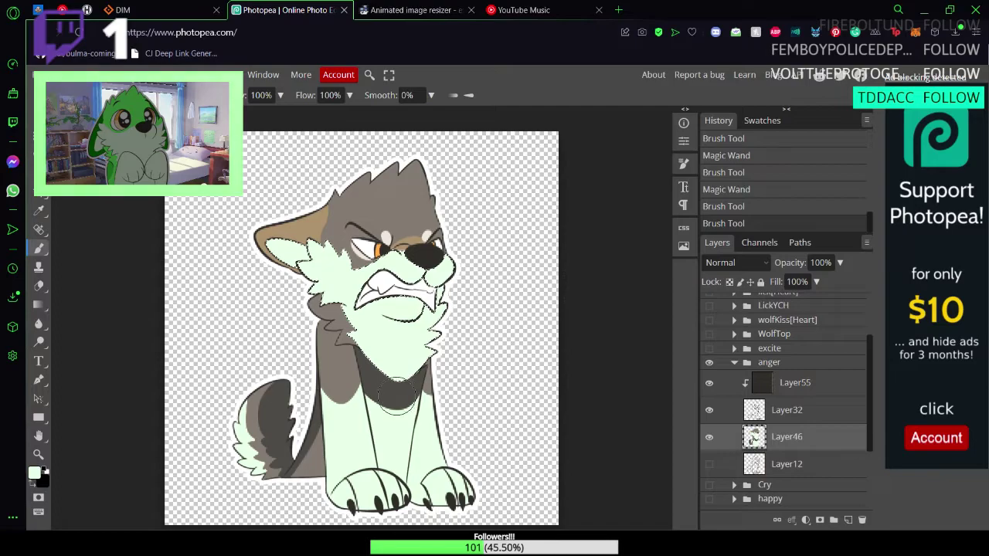
Step: Select the dark chest patch below the neck fur with the Magic Wand and paint it pale green
{"action": "key", "text": "w"}
{"action": "left_click", "coordinate": [362, 355]}
{"action": "key", "text": "b"}
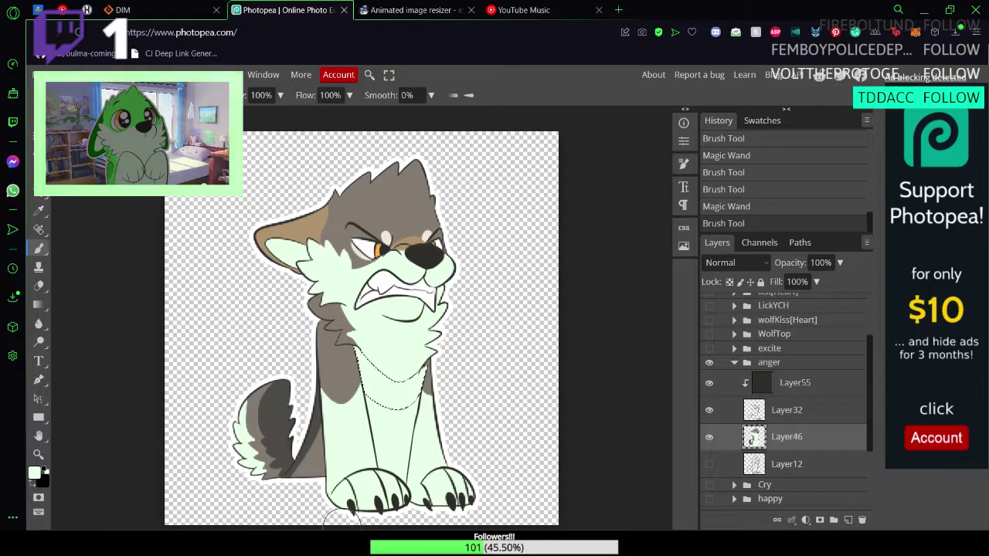
Step: Switch the foreground colour to bright green and paint the Magic Wand-selected middle stripe of the tail with it
{"action": "left_click", "coordinate": [34, 474]}
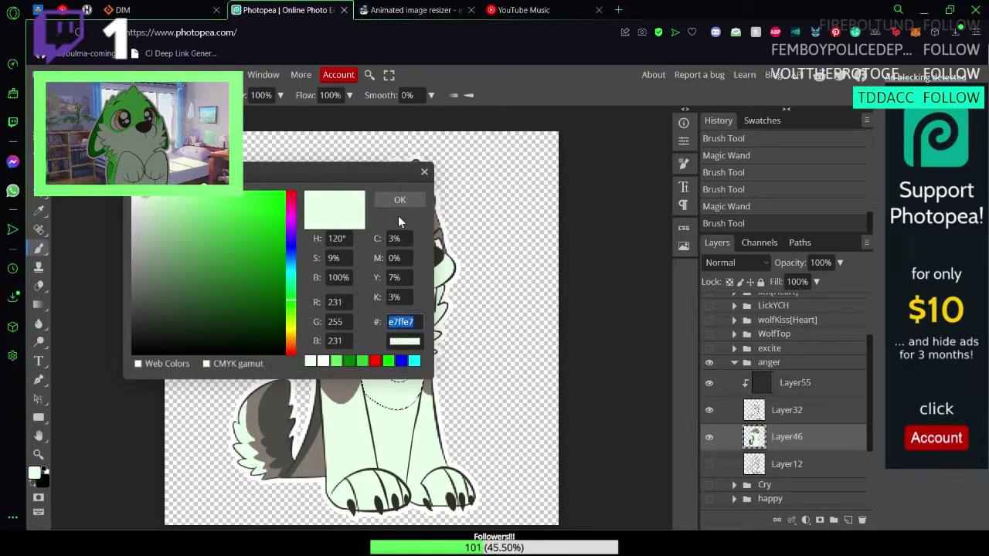
{"action": "left_click", "coordinate": [399, 202]}
{"action": "key", "text": "w"}
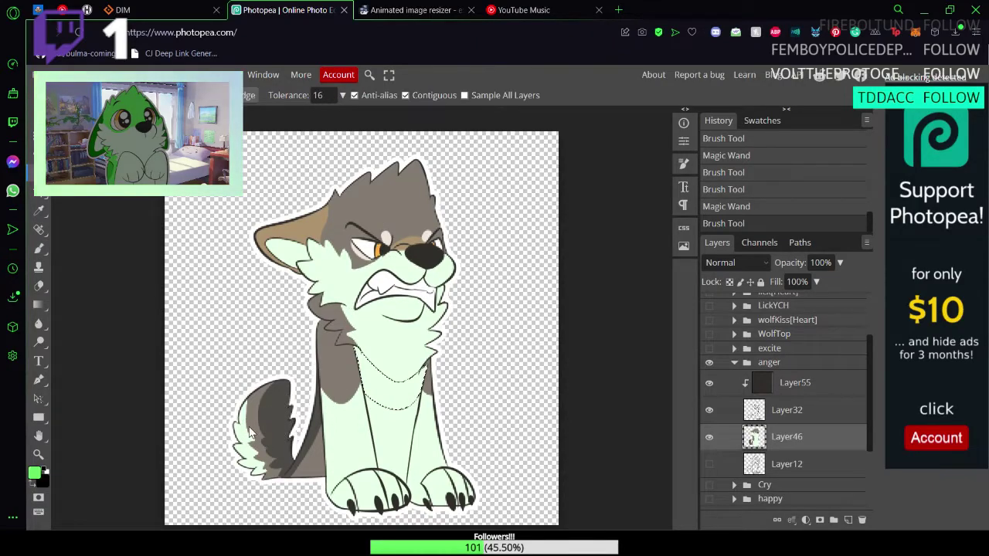
{"action": "left_click", "coordinate": [253, 419]}
{"action": "key", "text": "b"}
{"action": "mouse_move", "coordinate": [255, 393]}
{"action": "left_mouse_down"}
{"action": "mouse_move", "coordinate": [251, 413]}
{"action": "mouse_move", "coordinate": [267, 444]}
{"action": "left_mouse_up"}
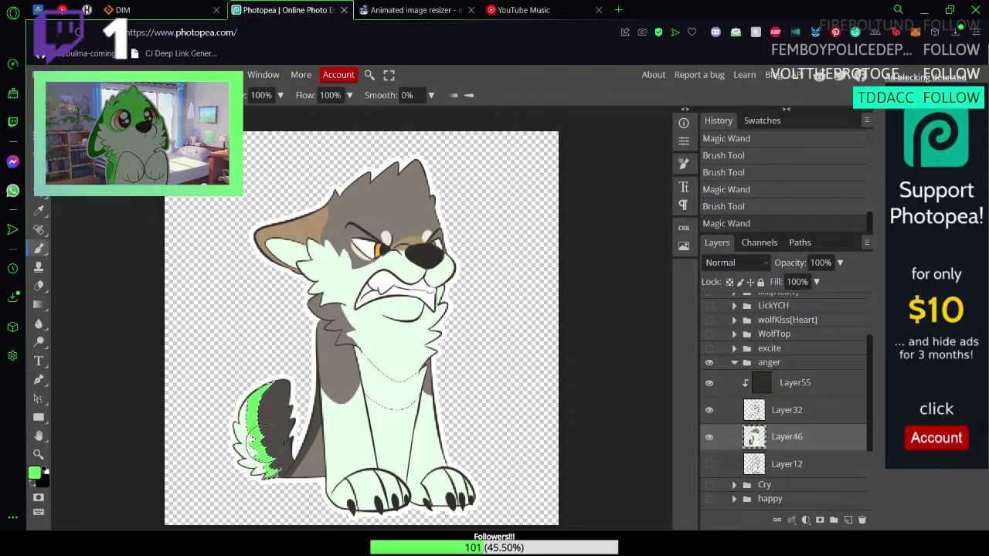
Step: Select the brown haunch area between the tail and front leg and paint it bright green
{"action": "key", "text": "w"}
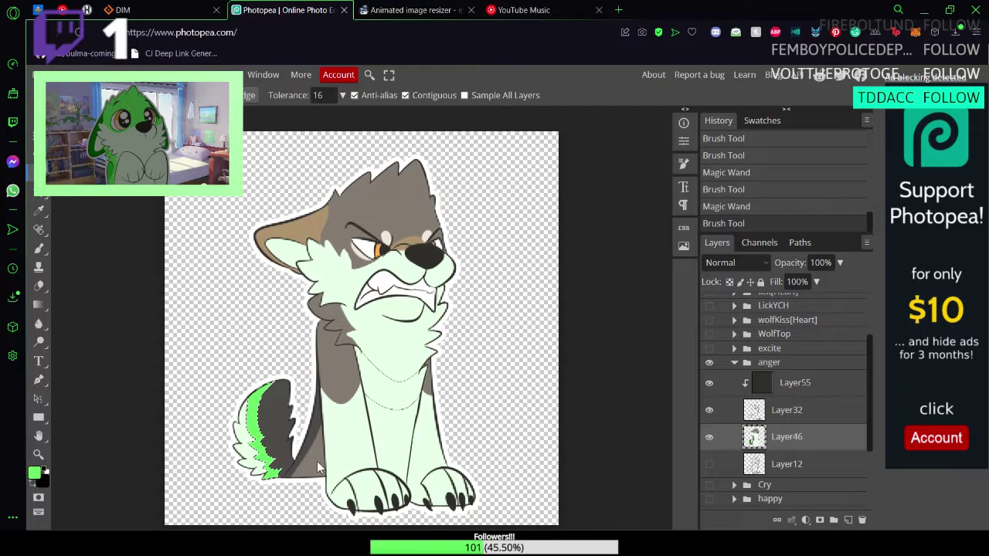
{"action": "key", "text": "b"}
{"action": "left_click_drag", "start_coordinate": [305, 471], "coordinate": [313, 440]}
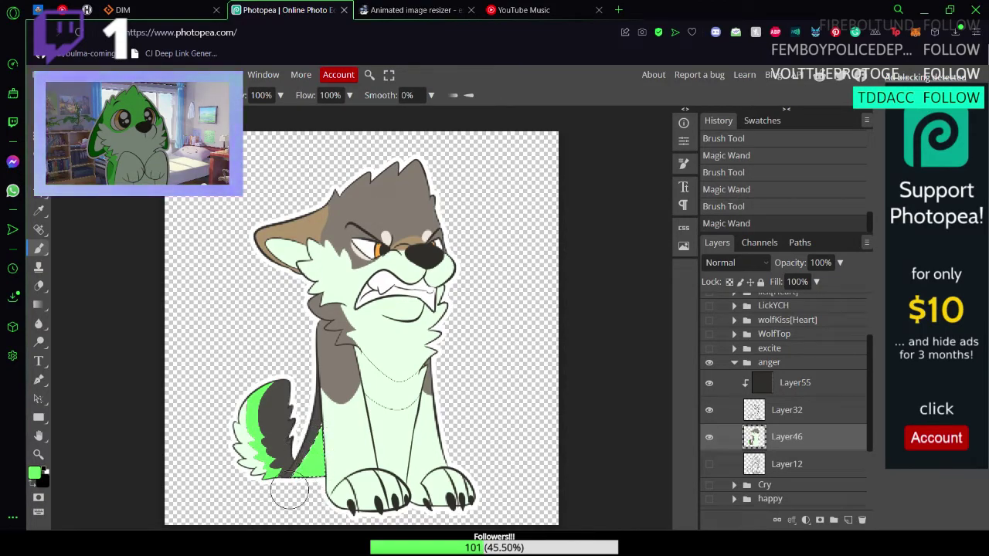
Step: Select the brown shoulder and upper back area beside the neck fur with the Magic Wand and paint it bright green
{"action": "key", "text": "w"}
{"action": "left_click", "coordinate": [336, 371]}
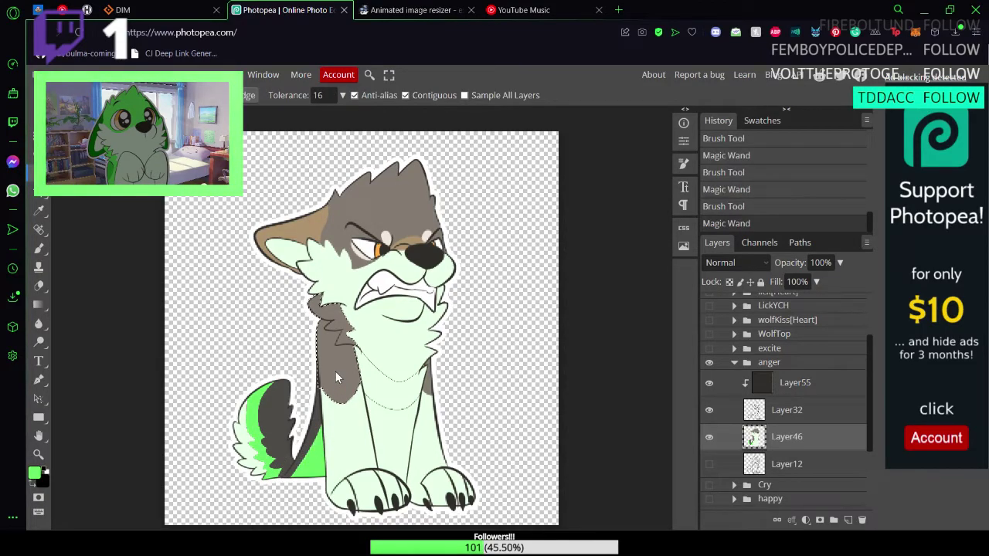
{"action": "key", "text": "b"}
{"action": "left_click", "coordinate": [336, 373]}
{"action": "left_click_drag", "start_coordinate": [335, 411], "coordinate": [341, 384]}
{"action": "mouse_move", "coordinate": [336, 315]}
{"action": "left_mouse_down"}
{"action": "mouse_move", "coordinate": [315, 319]}
{"action": "mouse_move", "coordinate": [314, 349]}
{"action": "mouse_move", "coordinate": [317, 328]}
{"action": "mouse_move", "coordinate": [342, 371]}
{"action": "left_mouse_up"}
{"action": "left_click", "coordinate": [340, 375]}
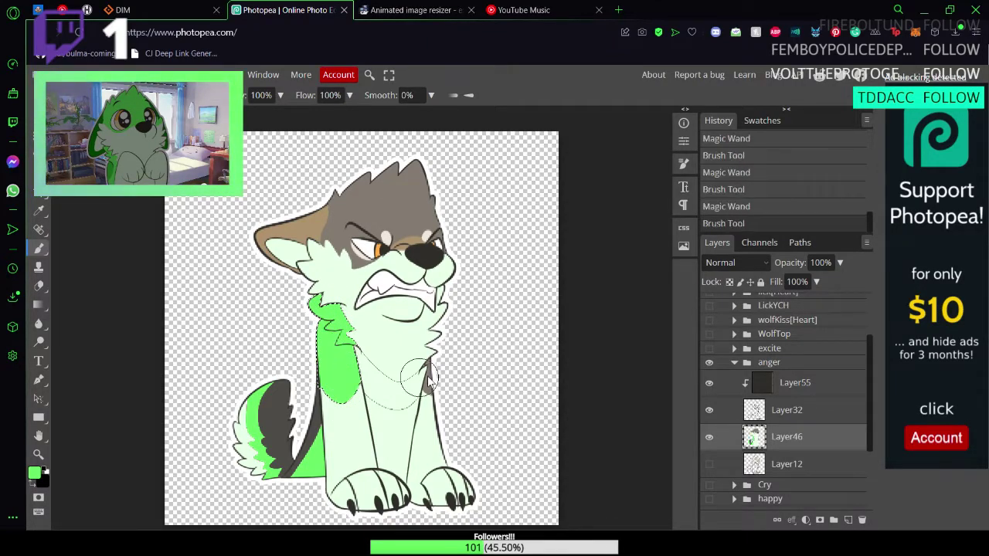
Step: Select the small brown patch on the outer edge of the far front leg and brush it bright green
{"action": "key", "text": "w"}
{"action": "key", "text": "b"}
{"action": "left_click_drag", "start_coordinate": [429, 363], "coordinate": [429, 396]}
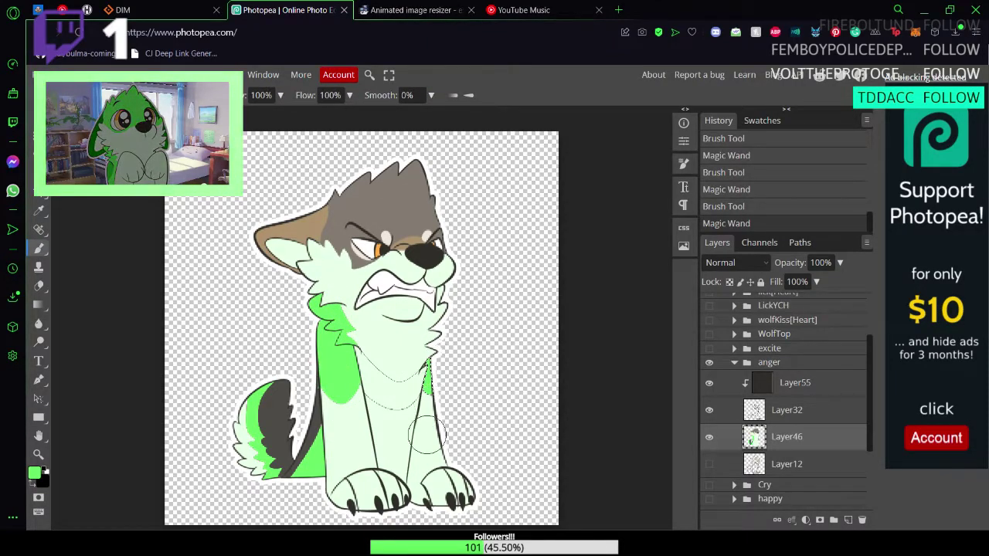
Step: Select the brown forehead and head-tuft fur with the Magic Wand and paint the whole area bright green
{"action": "key", "text": "w"}
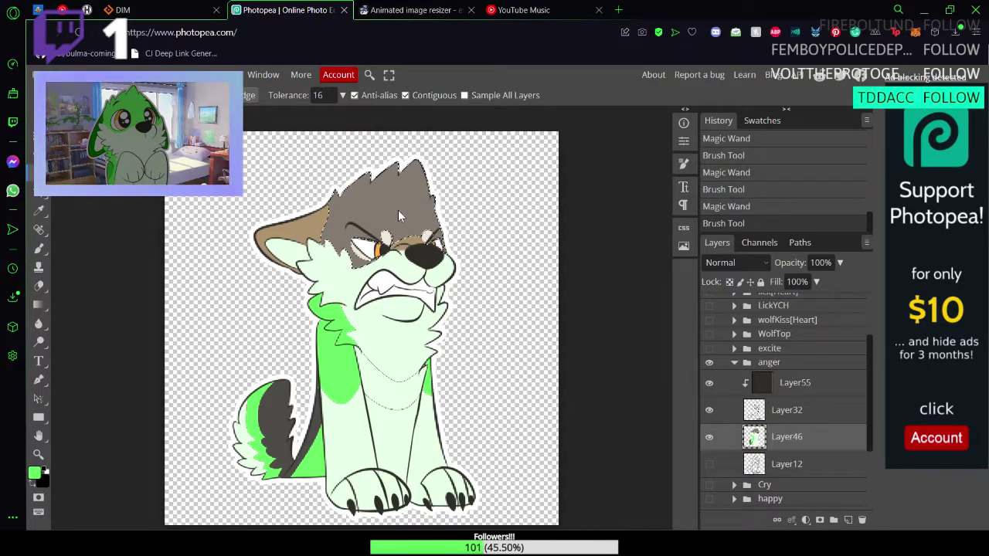
{"action": "left_click", "coordinate": [374, 195]}
{"action": "key", "text": "b"}
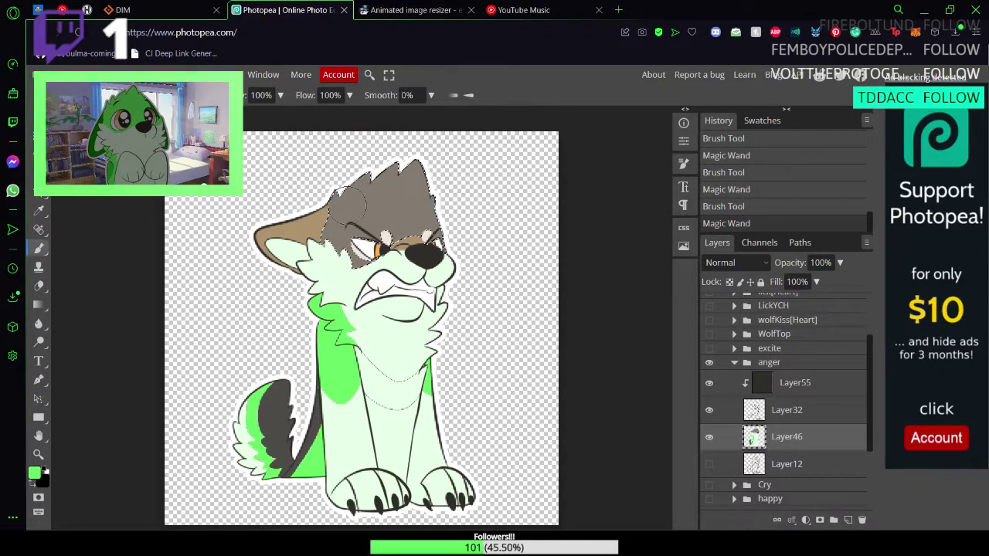
{"action": "left_click_drag", "start_coordinate": [349, 192], "coordinate": [370, 207]}
{"action": "left_click_drag", "start_coordinate": [413, 170], "coordinate": [417, 232]}
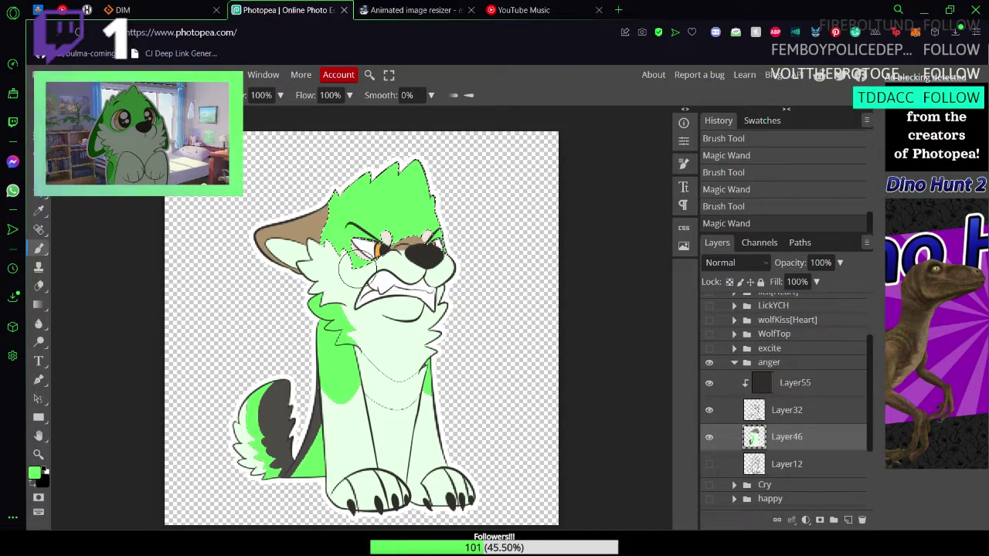
Step: Select and paint bright green the pale patch under the larger eye and the pale brow spot above it
{"action": "key", "text": "w"}
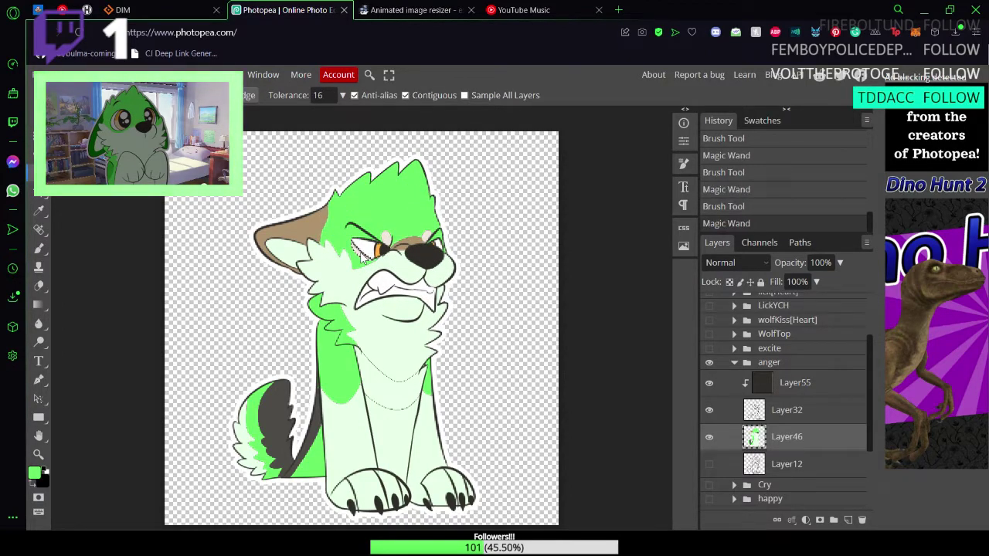
{"action": "key", "text": "b"}
{"action": "left_click_drag", "start_coordinate": [361, 255], "coordinate": [374, 252]}
{"action": "key", "text": "w"}
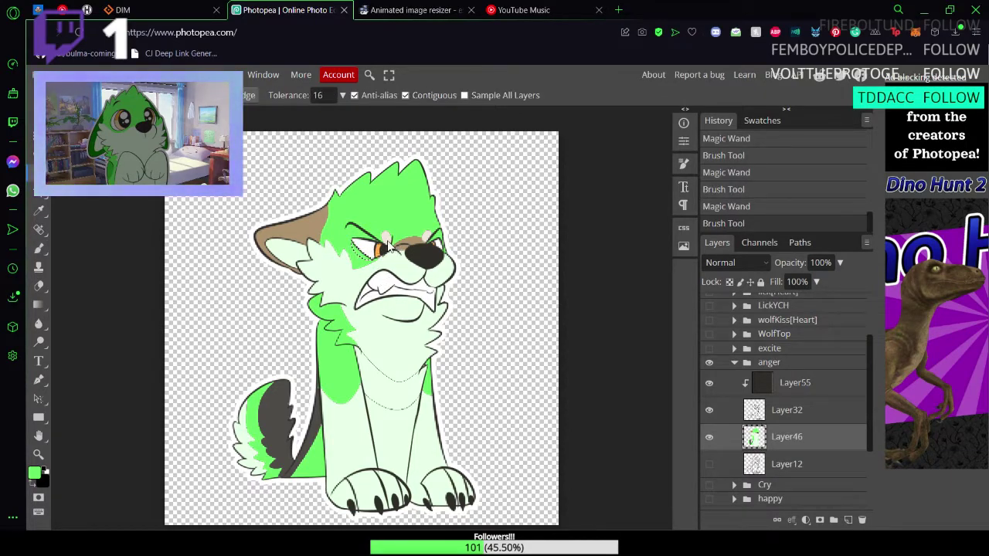
{"action": "left_click", "coordinate": [388, 244]}
{"action": "key", "text": "b"}
{"action": "left_click", "coordinate": [392, 244]}
Step: Paint the other pale brow spot and the brown bridge above the nose bright green, and save the document
{"action": "key", "text": "w"}
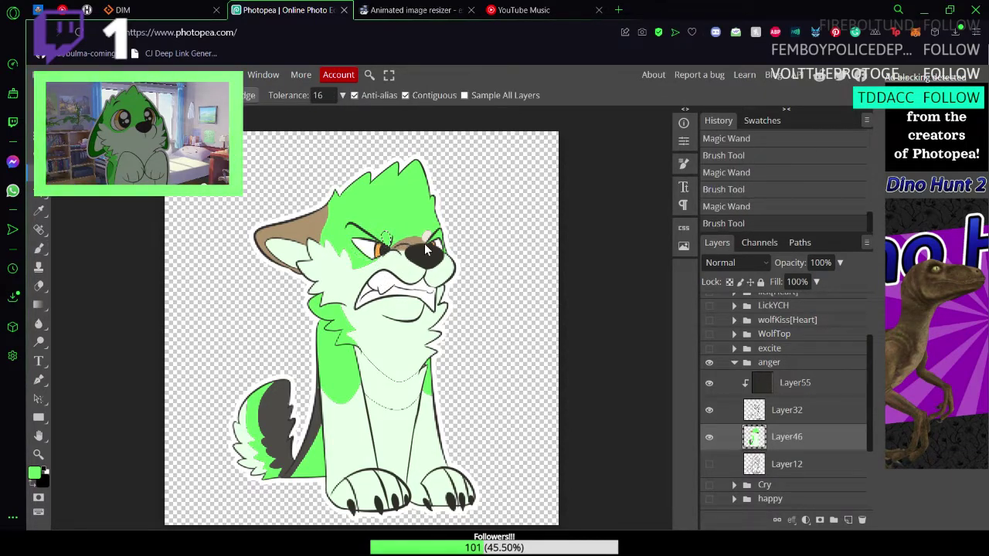
{"action": "key", "text": "b"}
{"action": "left_click_drag", "start_coordinate": [425, 242], "coordinate": [412, 248]}
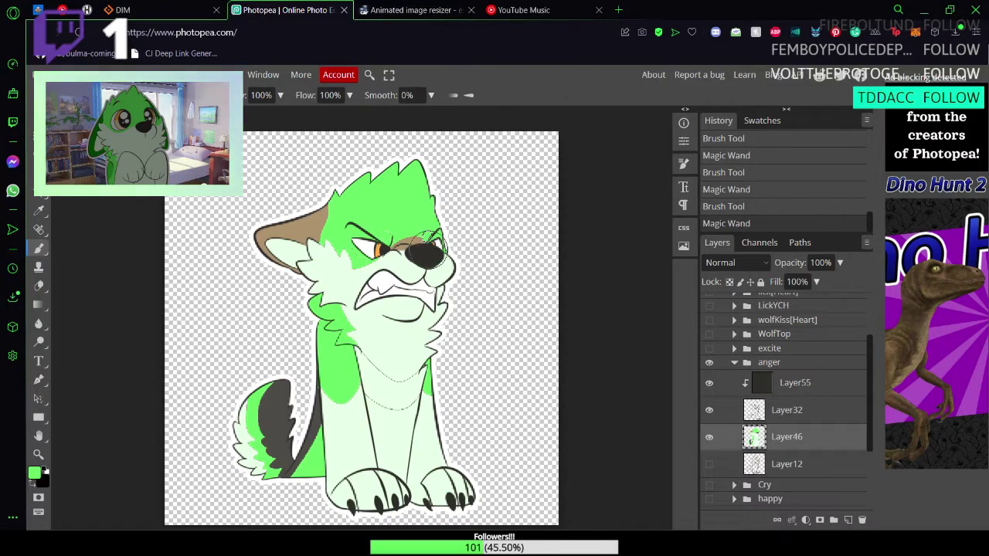
{"action": "key", "text": "w"}
{"action": "left_click", "coordinate": [412, 247]}
{"action": "key", "text": "b"}
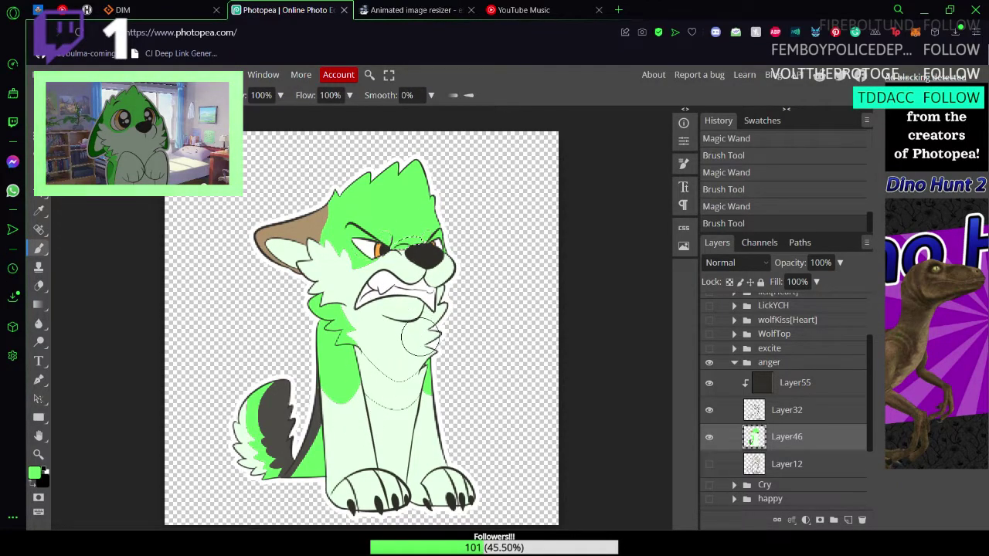
{"action": "key", "text": "ctrl+s"}
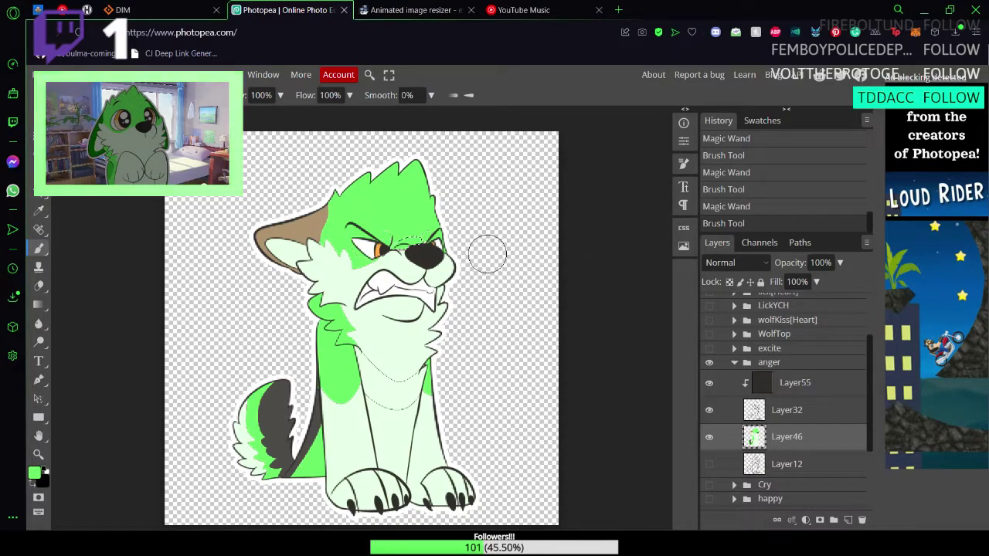
Step: Select the brown outer ear with the Magic Wand, set the foreground colour to 008000 and paint the ear with it
{"action": "key", "text": "w"}
{"action": "left_click", "coordinate": [308, 221]}
{"action": "key", "text": "b"}
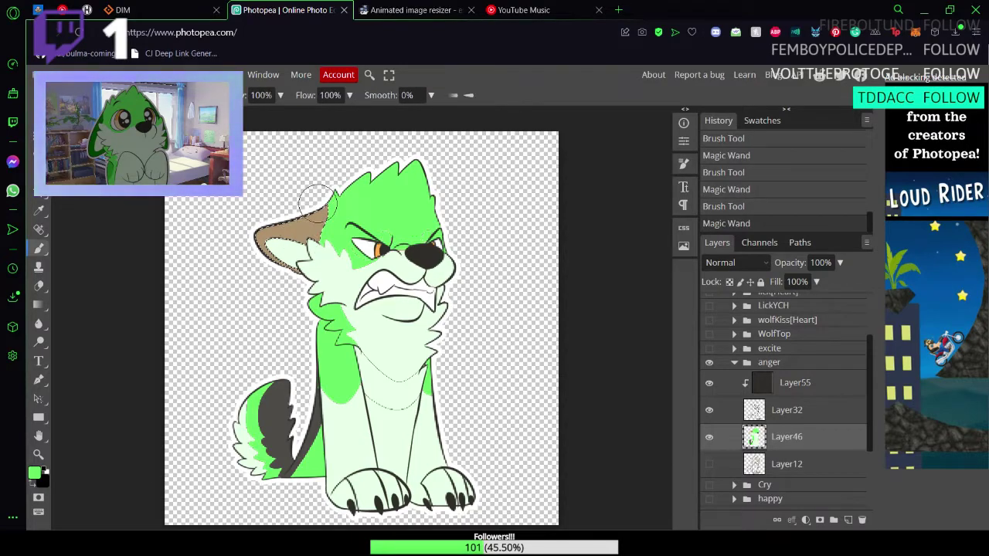
{"action": "mouse_move", "coordinate": [281, 298]}
{"action": "left_mouse_down"}
{"action": "mouse_move", "coordinate": [286, 221]}
{"action": "mouse_move", "coordinate": [277, 268]}
{"action": "left_mouse_up"}
{"action": "key", "text": "ctrl+z"}
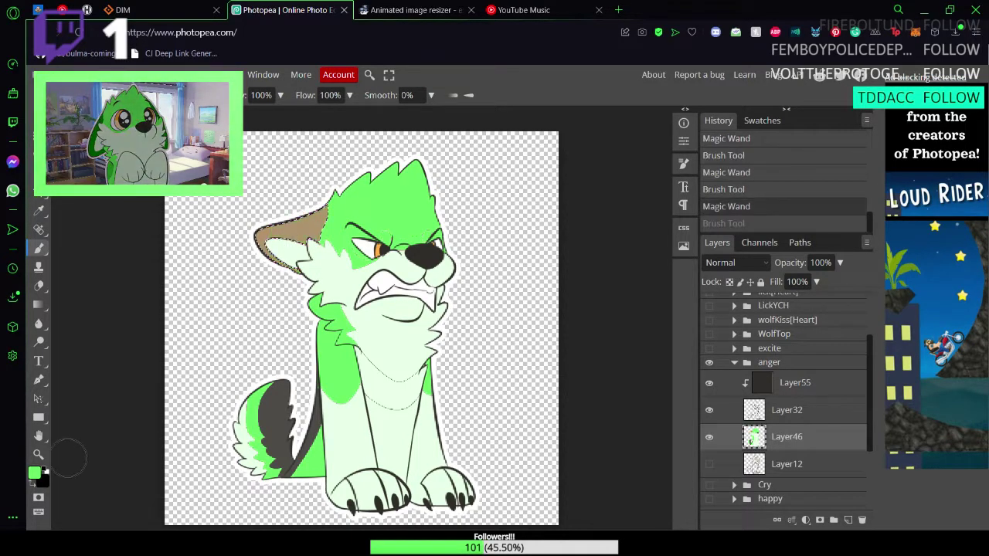
{"action": "left_click", "coordinate": [35, 474]}
{"action": "type", "text": "009900"}
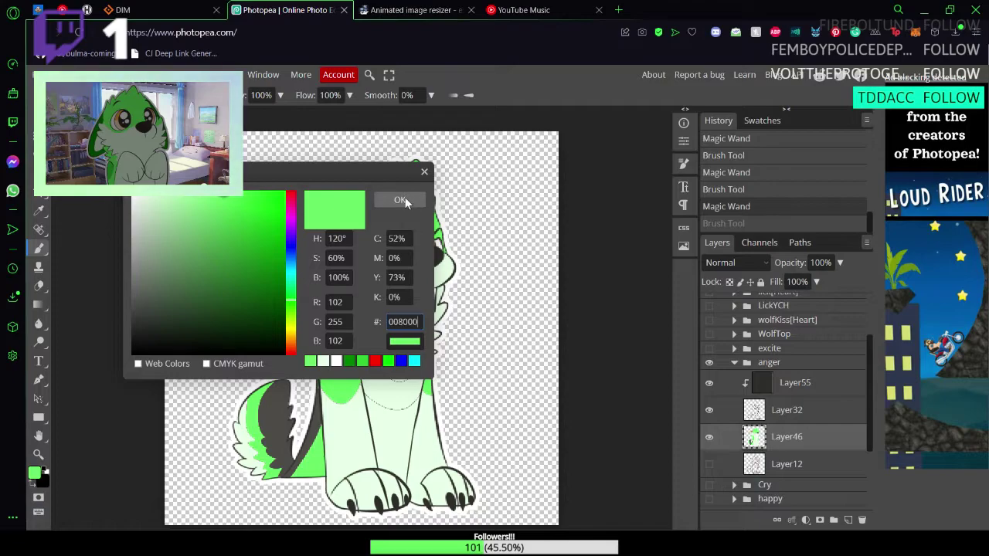
{"action": "left_click", "coordinate": [404, 200]}
{"action": "mouse_move", "coordinate": [304, 205]}
{"action": "left_mouse_down"}
{"action": "mouse_move", "coordinate": [276, 275]}
{"action": "mouse_move", "coordinate": [311, 210]}
{"action": "mouse_move", "coordinate": [325, 217]}
{"action": "mouse_move", "coordinate": [313, 262]}
{"action": "mouse_move", "coordinate": [271, 216]}
{"action": "mouse_move", "coordinate": [262, 238]}
{"action": "left_mouse_up"}
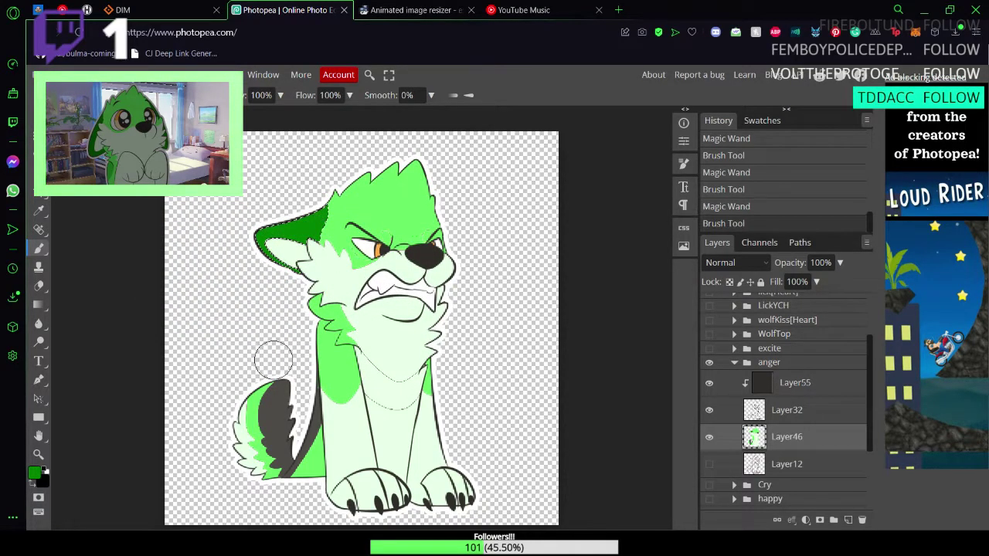
Step: Select the dark tail and back stripe, set the foreground colour to 33CC33, paint the selection with it and save
{"action": "key", "text": "w"}
{"action": "left_click", "coordinate": [278, 417]}
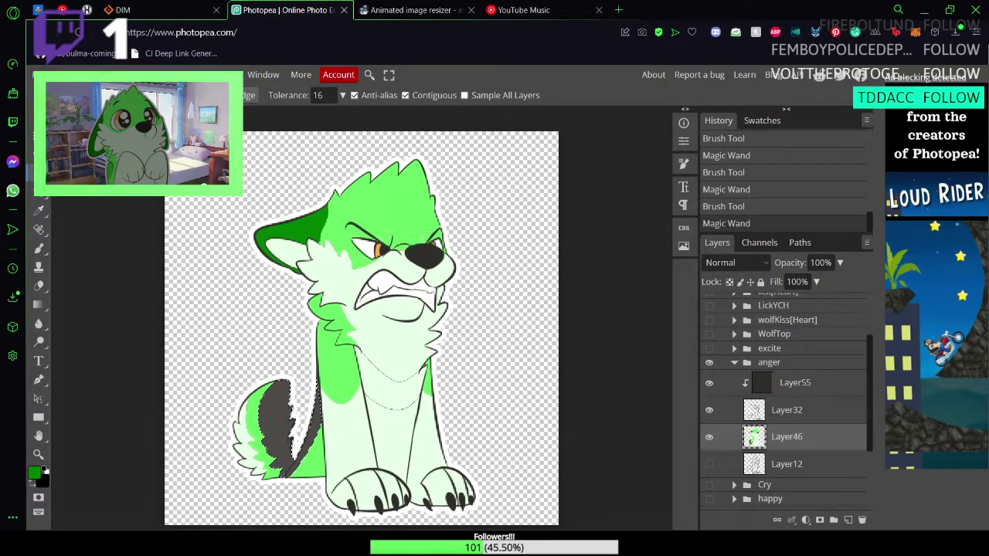
{"action": "left_click", "coordinate": [34, 473]}
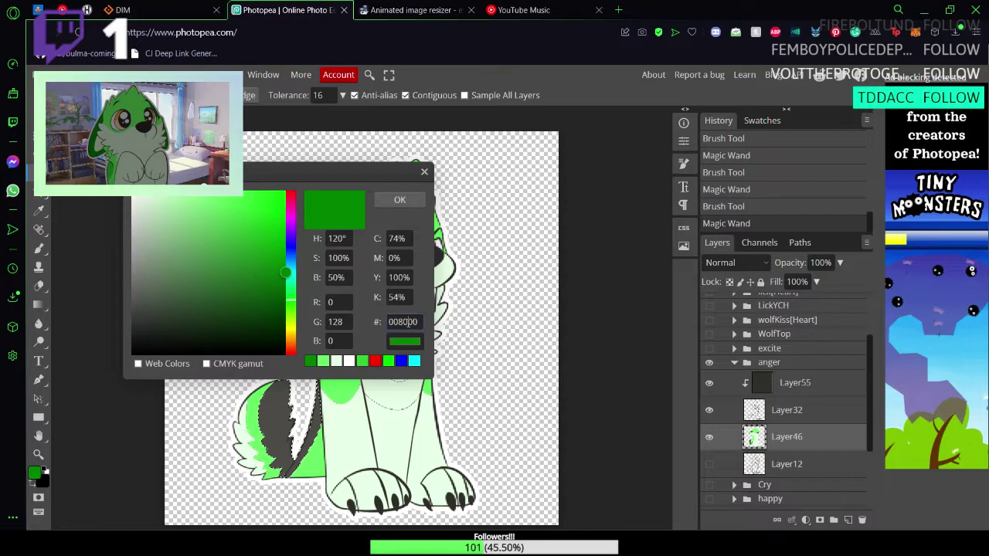
{"action": "double_click", "coordinate": [407, 322]}
{"action": "type", "text": "33CC33"}
{"action": "left_click", "coordinate": [404, 203]}
{"action": "key", "text": "b"}
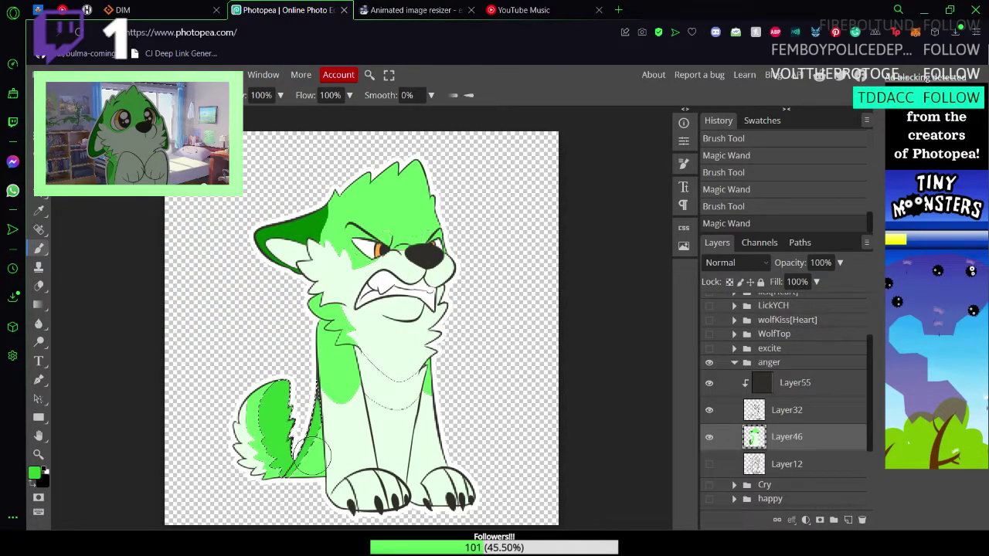
{"action": "left_click_drag", "start_coordinate": [316, 402], "coordinate": [309, 363]}
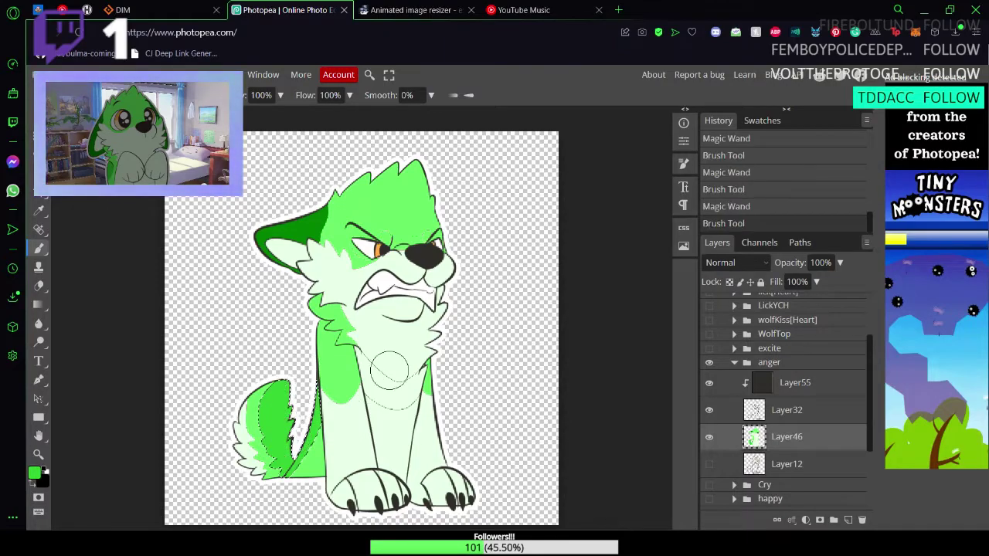
{"action": "key", "text": "ctrl+s"}
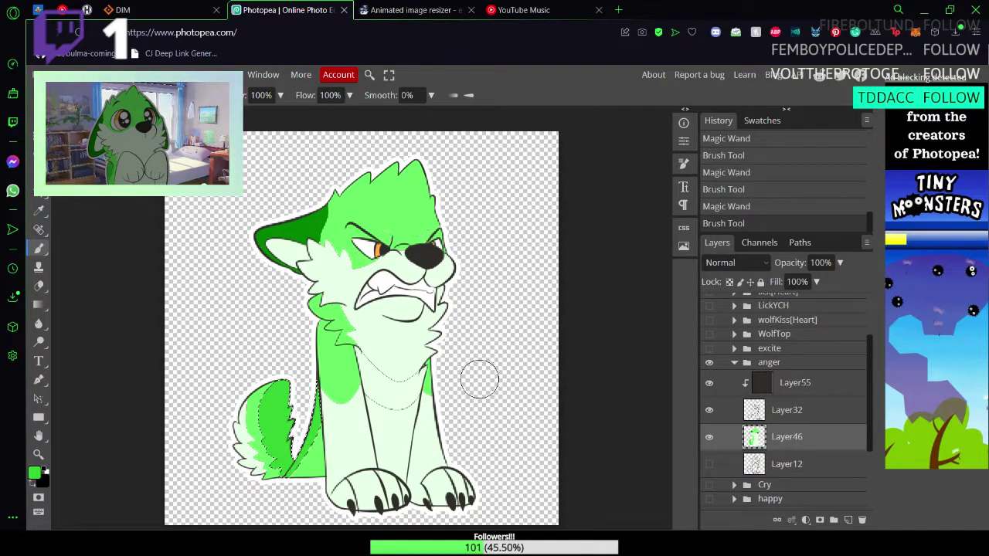
Step: Replace the tail selection, choose a small brush, sample the forehead's bright green and paint over the stray outline under the larger eye
{"action": "key", "text": "w"}
{"action": "left_click", "coordinate": [282, 403]}
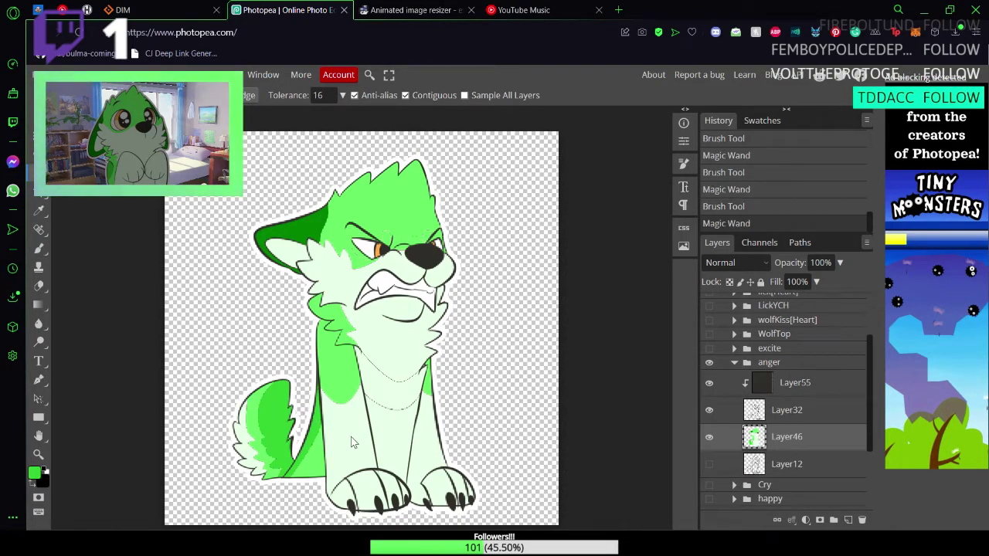
{"action": "key", "text": "z"}
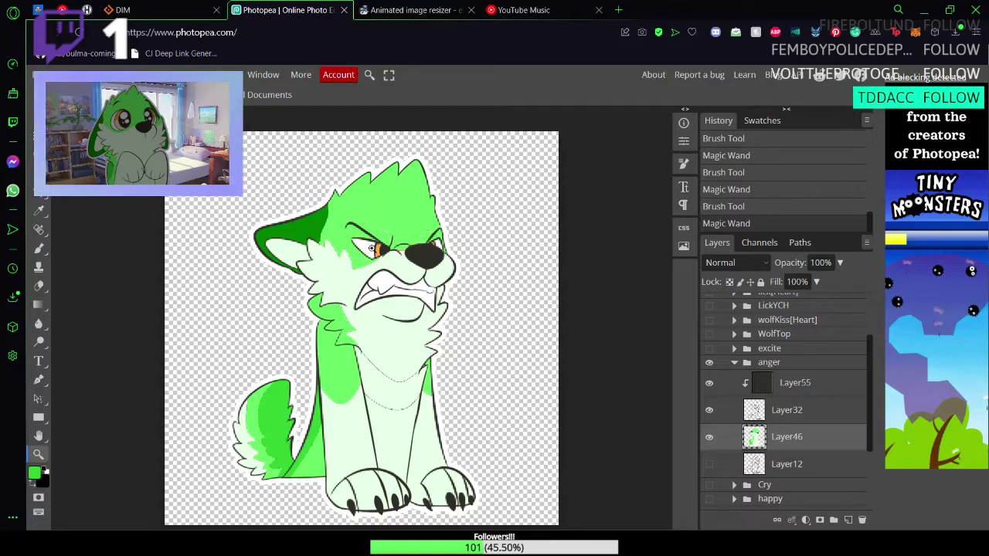
{"action": "left_click_drag", "start_coordinate": [349, 258], "coordinate": [410, 236]}
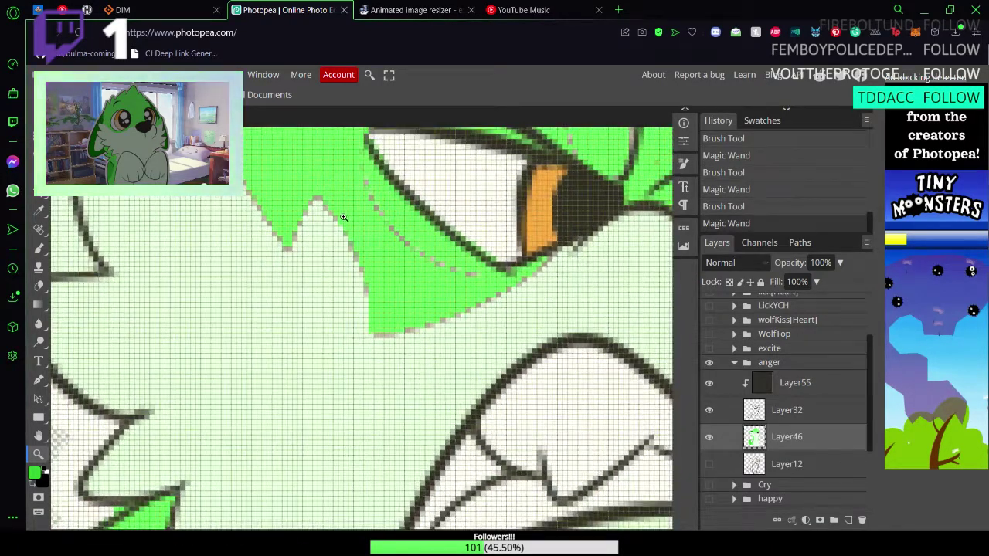
{"action": "key", "text": "b"}
{"action": "left_click", "coordinate": [63, 96]}
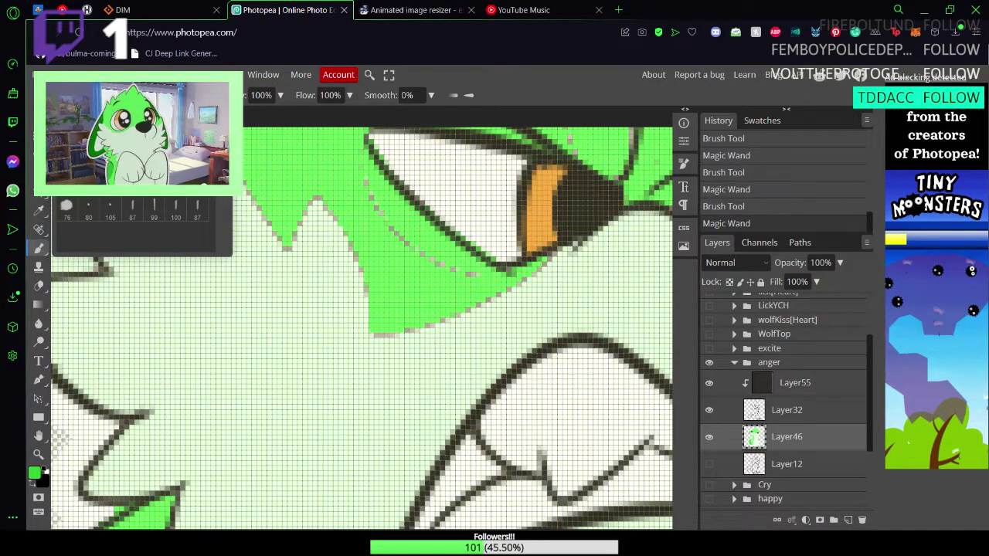
{"action": "left_click", "coordinate": [64, 96]}
{"action": "scroll", "coordinate": [408, 266], "scroll_direction": "up", "scroll_amount": 1}
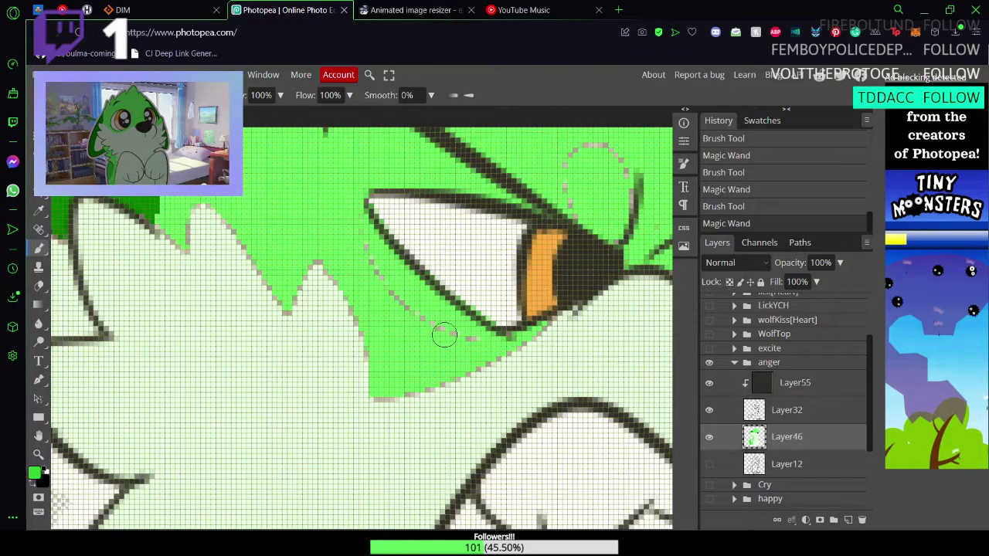
{"action": "scroll", "coordinate": [410, 309], "scroll_direction": "up", "scroll_amount": 2}
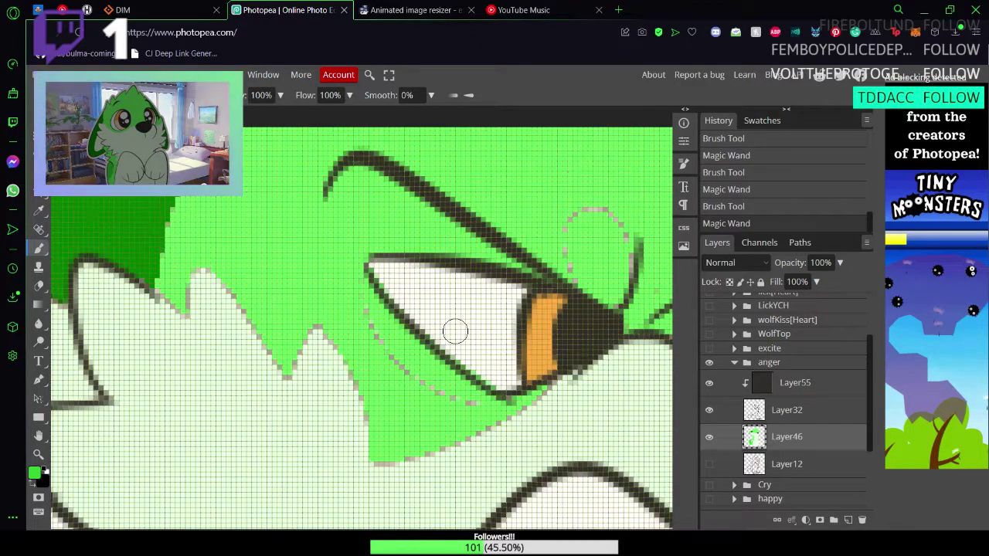
{"action": "left_click", "coordinate": [272, 216], "text": "alt"}
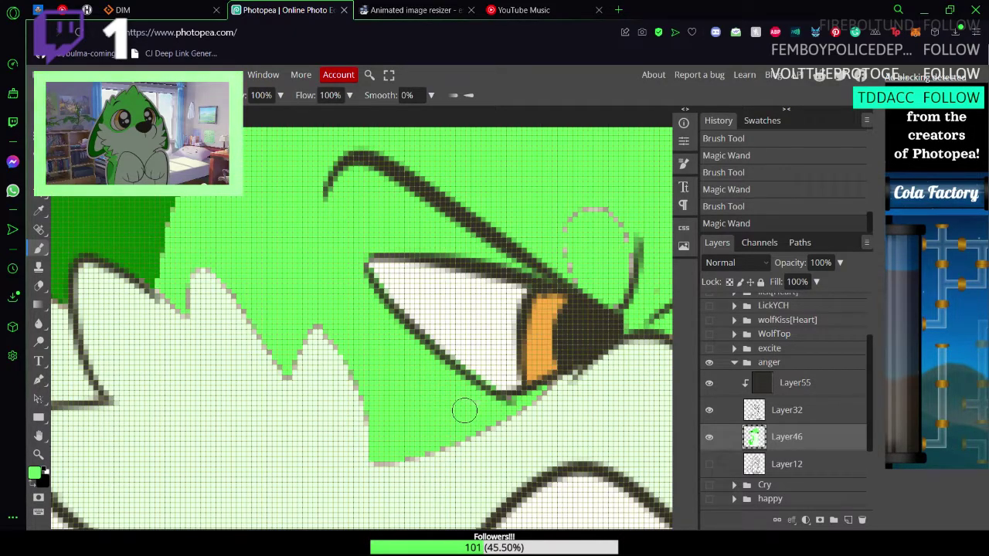
{"action": "left_click", "coordinate": [440, 390]}
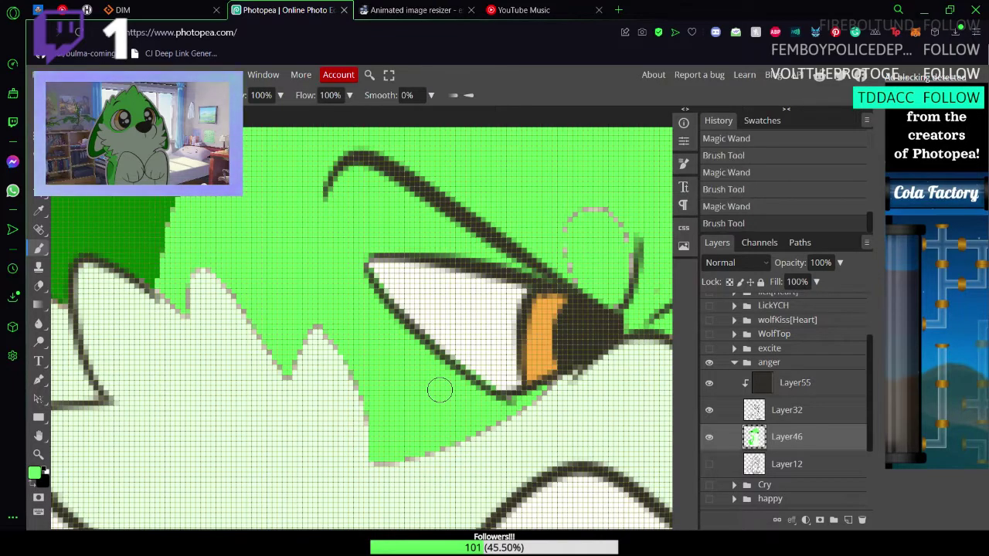
Step: Paint over the stray pixel outlines of both brow spots and the nose bridge with bright green
{"action": "left_click_drag", "start_coordinate": [499, 349], "coordinate": [177, 394]}
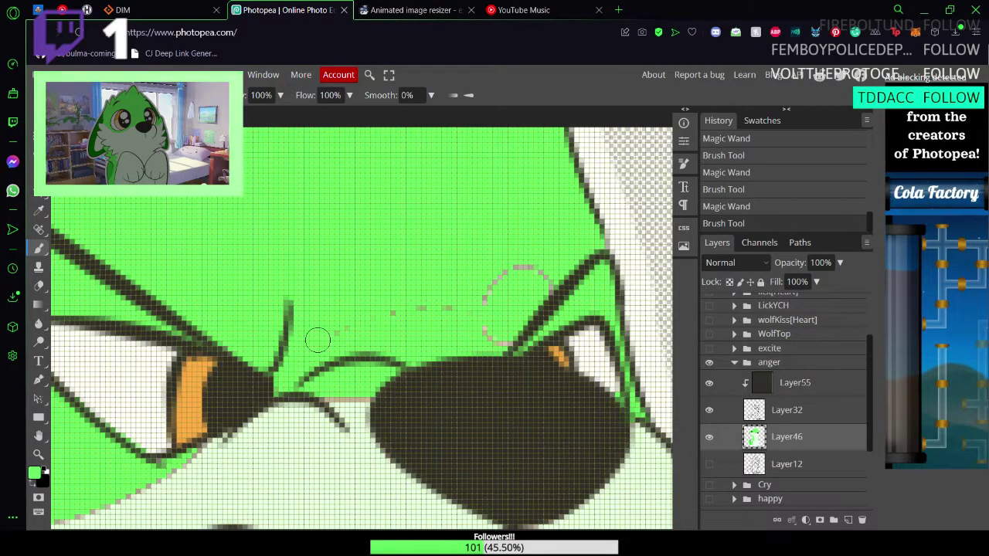
{"action": "mouse_move", "coordinate": [378, 322]}
{"action": "left_mouse_down"}
{"action": "mouse_move", "coordinate": [411, 324]}
{"action": "mouse_move", "coordinate": [435, 303]}
{"action": "mouse_move", "coordinate": [481, 287]}
{"action": "left_mouse_up"}
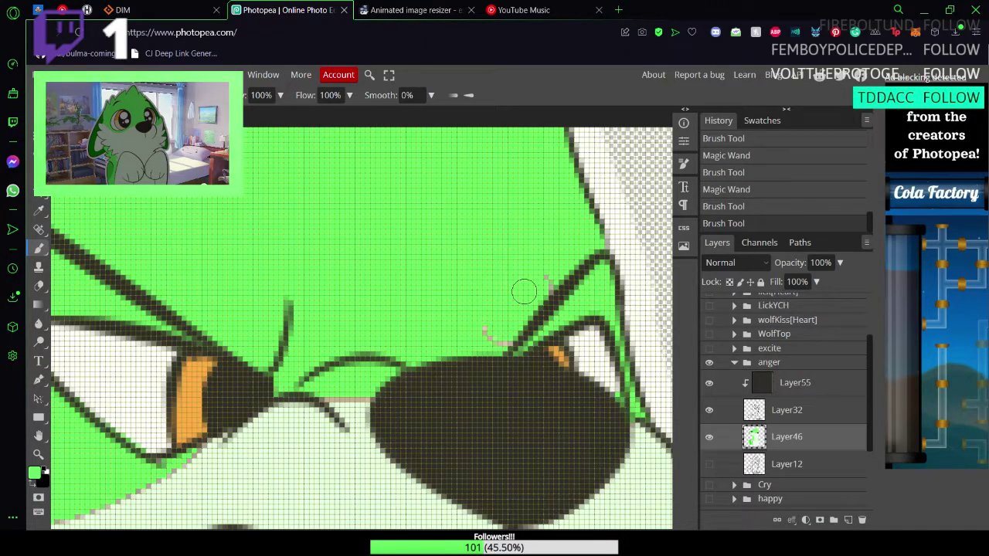
{"action": "left_click_drag", "start_coordinate": [505, 319], "coordinate": [495, 338]}
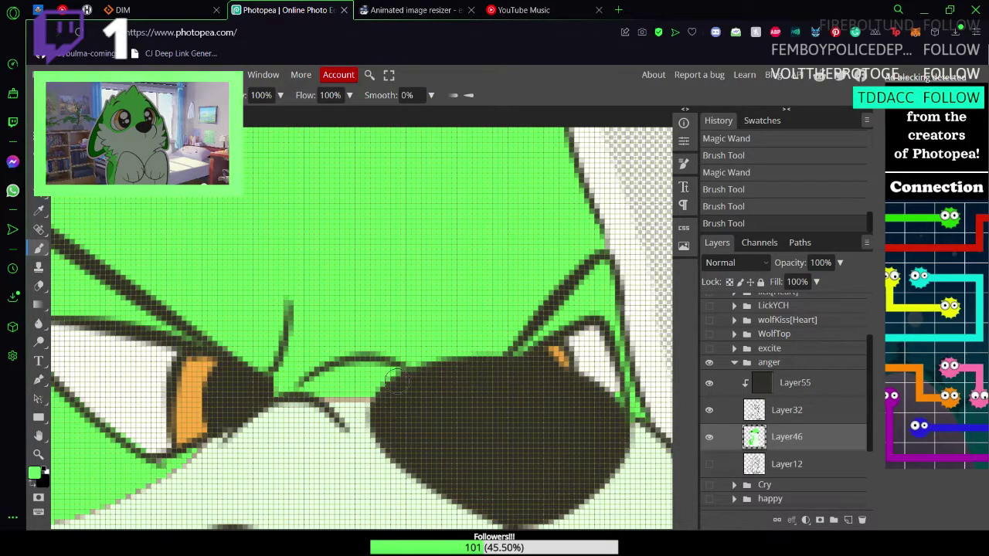
Step: Sample the chest's pale green and brush over the stray curved outline across the upper chest
{"action": "left_click_drag", "start_coordinate": [521, 343], "coordinate": [308, 194]}
{"action": "left_click_drag", "start_coordinate": [404, 374], "coordinate": [524, 127]}
{"action": "left_click_drag", "start_coordinate": [413, 311], "coordinate": [511, 309]}
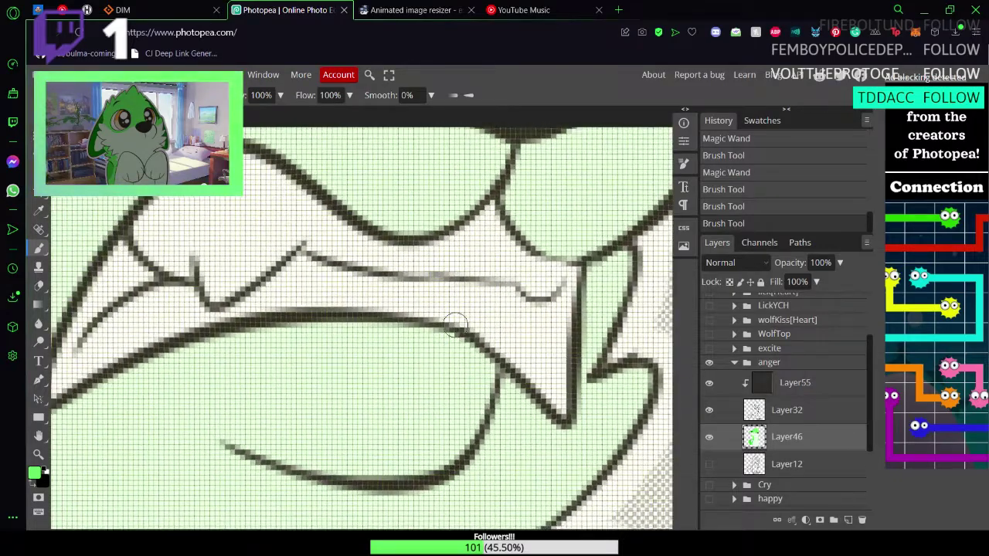
{"action": "key", "text": "z"}
{"action": "left_click_drag", "start_coordinate": [392, 371], "coordinate": [340, 372]}
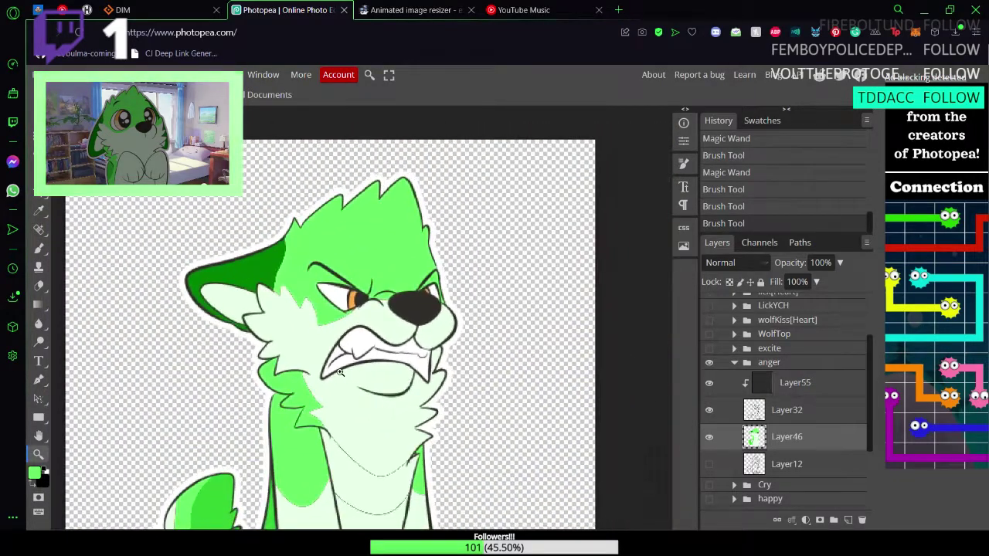
{"action": "left_click_drag", "start_coordinate": [377, 468], "coordinate": [468, 363]}
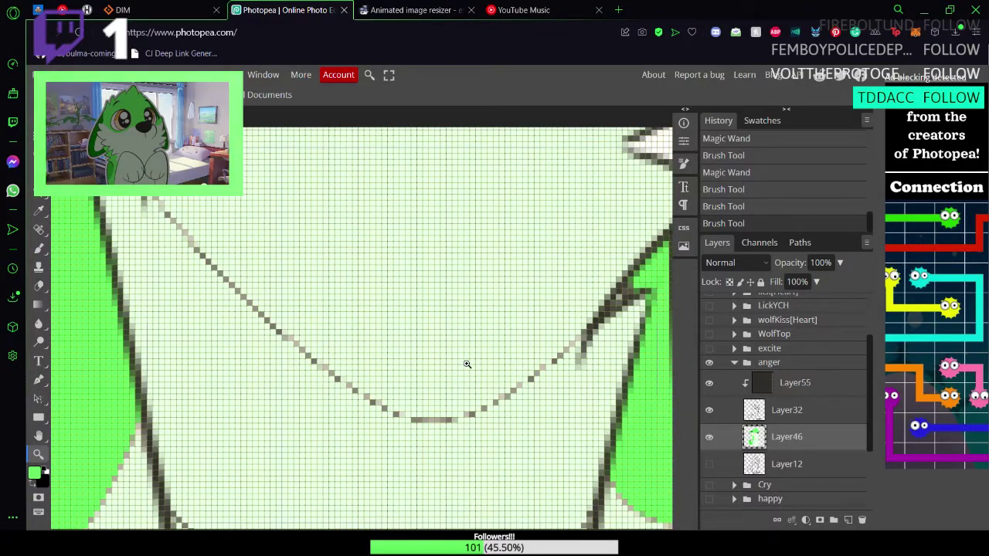
{"action": "key", "text": "b"}
{"action": "left_click", "coordinate": [374, 206], "text": "alt"}
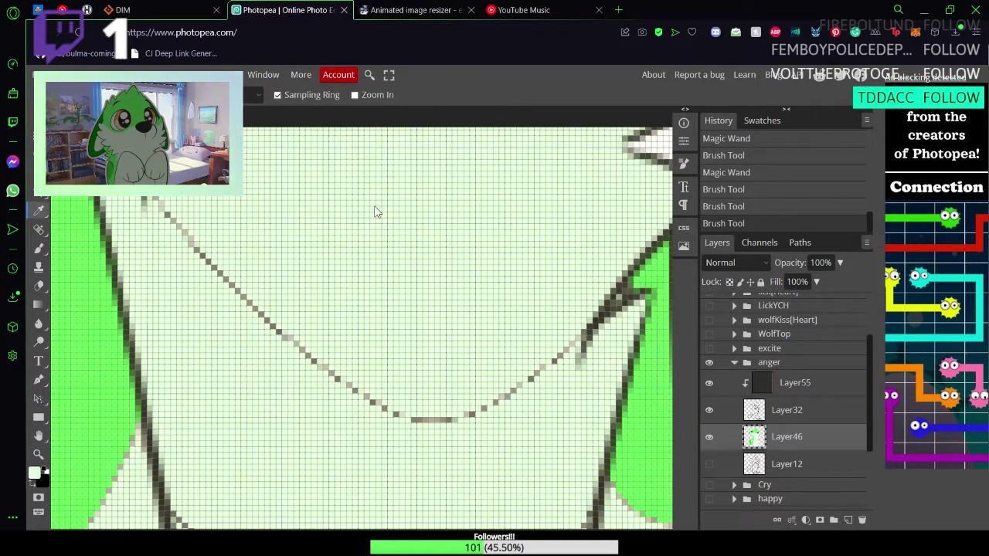
{"action": "left_click_drag", "start_coordinate": [177, 200], "coordinate": [168, 202]}
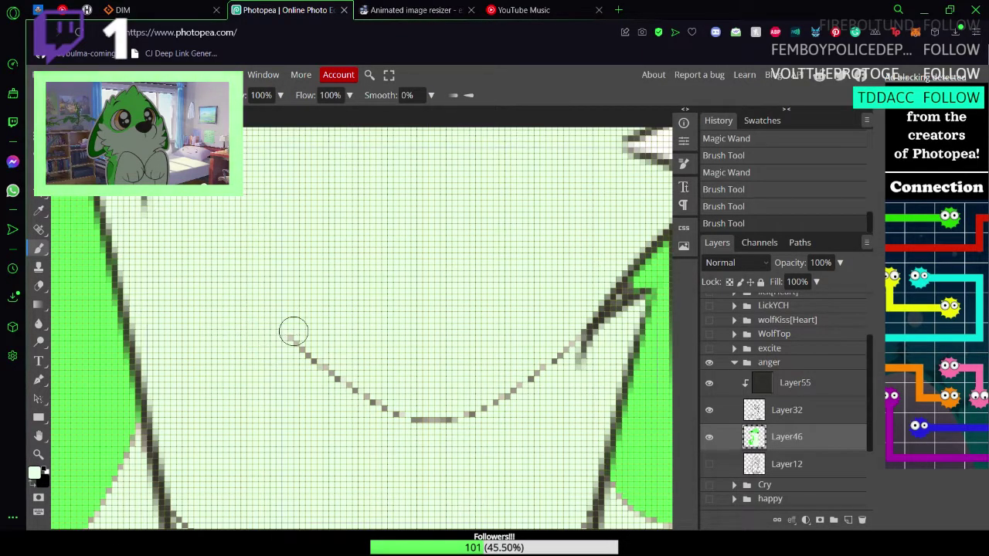
{"action": "mouse_move", "coordinate": [340, 385]}
{"action": "left_mouse_down"}
{"action": "mouse_move", "coordinate": [403, 440]}
{"action": "mouse_move", "coordinate": [419, 408]}
{"action": "mouse_move", "coordinate": [480, 449]}
{"action": "mouse_move", "coordinate": [493, 404]}
{"action": "mouse_move", "coordinate": [512, 382]}
{"action": "mouse_move", "coordinate": [547, 388]}
{"action": "mouse_move", "coordinate": [557, 356]}
{"action": "left_mouse_up"}
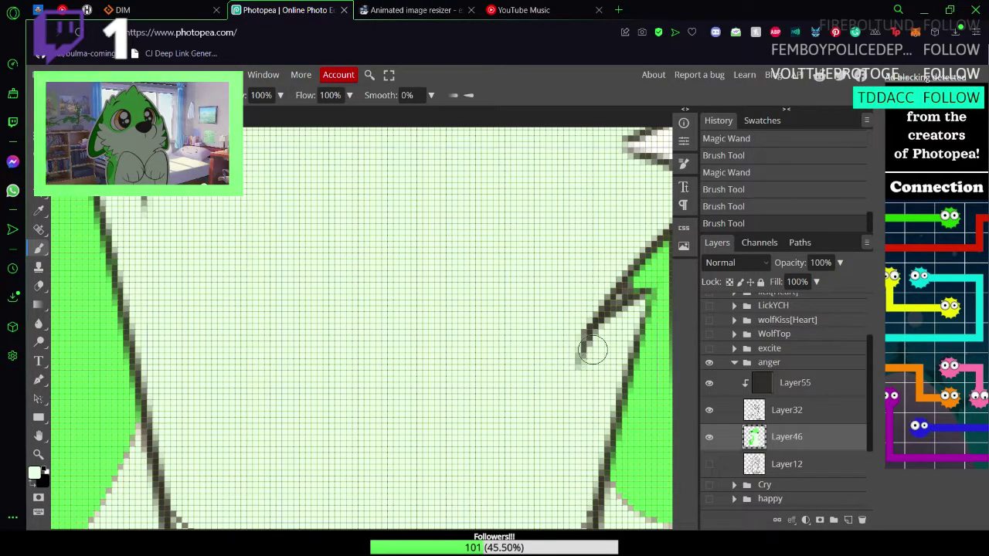
Step: Paint over the lower stray curved outline between the front legs with pale green and save the document
{"action": "left_click_drag", "start_coordinate": [401, 428], "coordinate": [369, 186]}
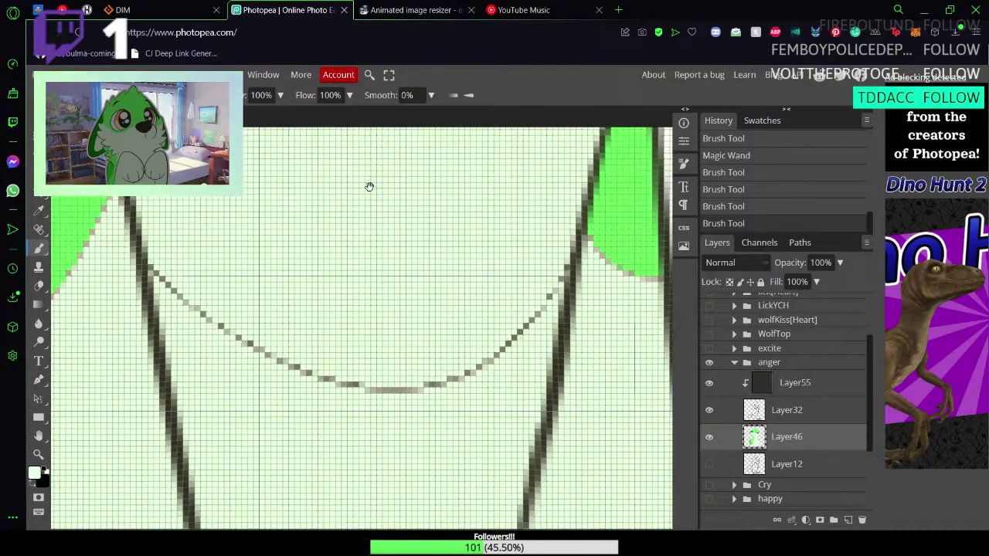
{"action": "left_click_drag", "start_coordinate": [194, 305], "coordinate": [180, 280]}
{"action": "left_click", "coordinate": [180, 283]}
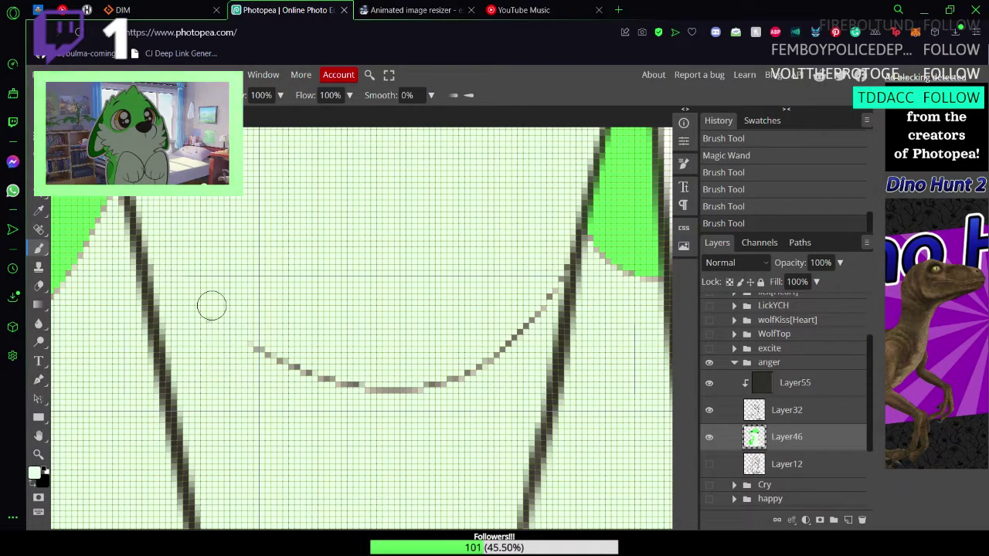
{"action": "mouse_move", "coordinate": [255, 382]}
{"action": "left_mouse_down"}
{"action": "mouse_move", "coordinate": [281, 368]}
{"action": "mouse_move", "coordinate": [283, 316]}
{"action": "mouse_move", "coordinate": [312, 388]}
{"action": "mouse_move", "coordinate": [333, 396]}
{"action": "mouse_move", "coordinate": [353, 369]}
{"action": "mouse_move", "coordinate": [413, 376]}
{"action": "mouse_move", "coordinate": [445, 359]}
{"action": "mouse_move", "coordinate": [481, 393]}
{"action": "left_mouse_up"}
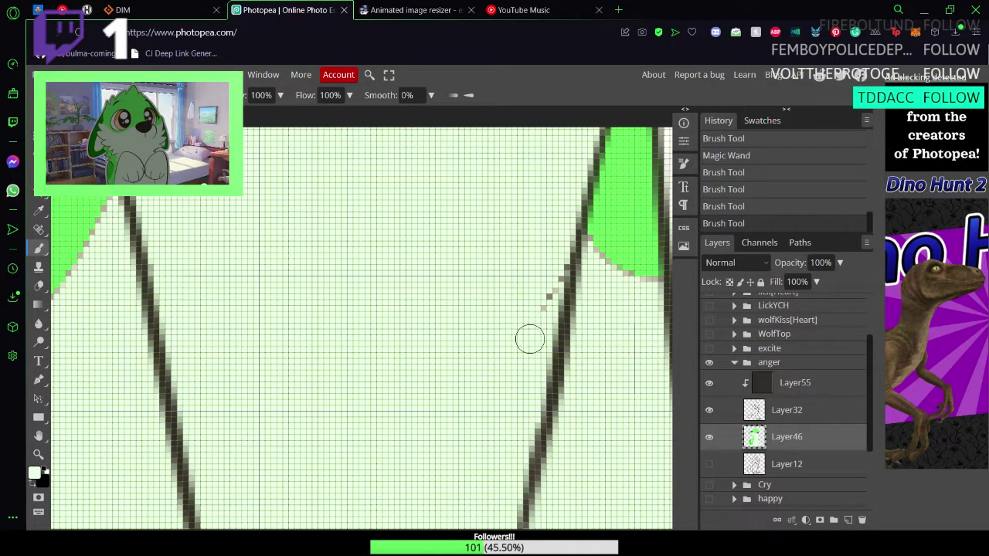
{"action": "left_click", "coordinate": [548, 249]}
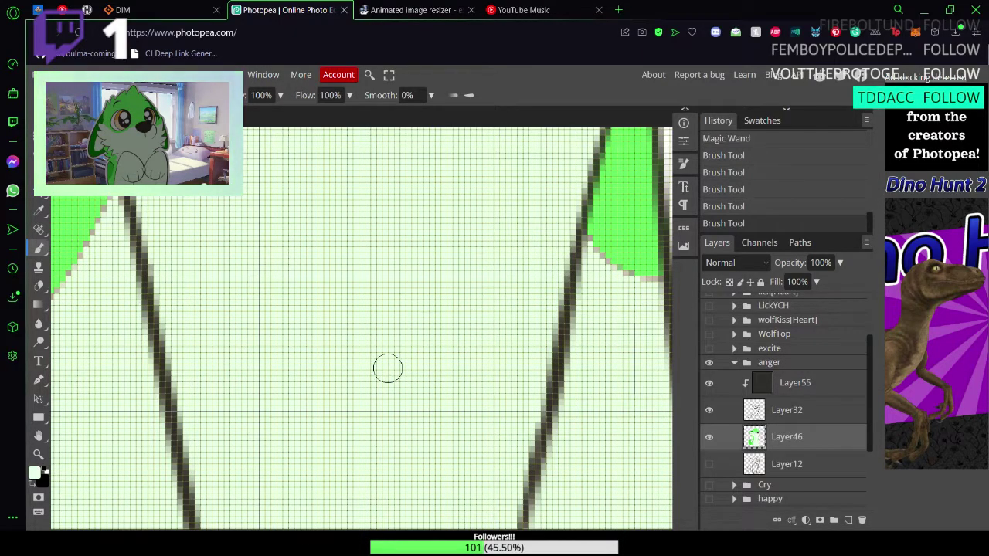
{"action": "key", "text": "z"}
{"action": "left_click_drag", "start_coordinate": [404, 340], "coordinate": [352, 341]}
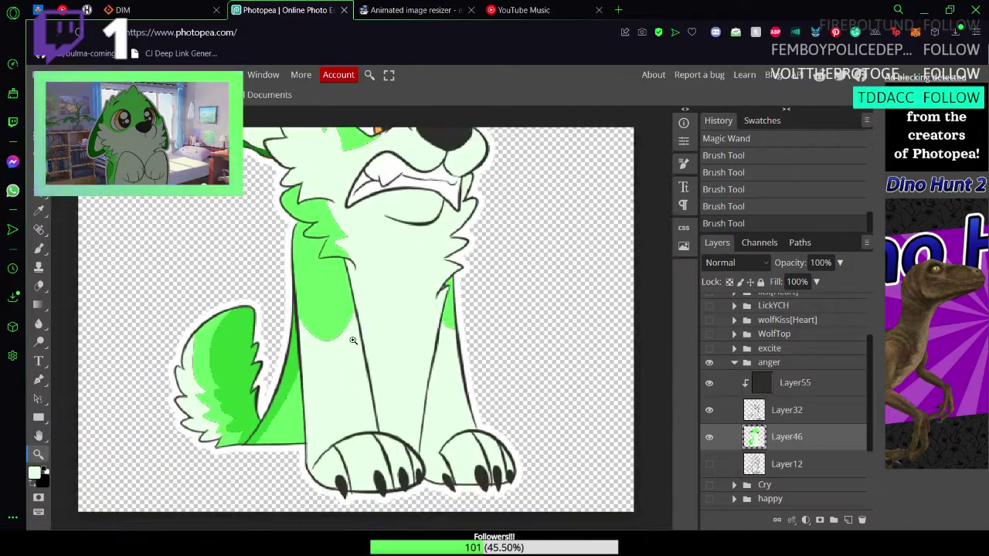
{"action": "left_click_drag", "start_coordinate": [393, 229], "coordinate": [379, 228]}
{"action": "left_click_drag", "start_coordinate": [397, 184], "coordinate": [427, 328]}
{"action": "key", "text": "ctrl+s"}
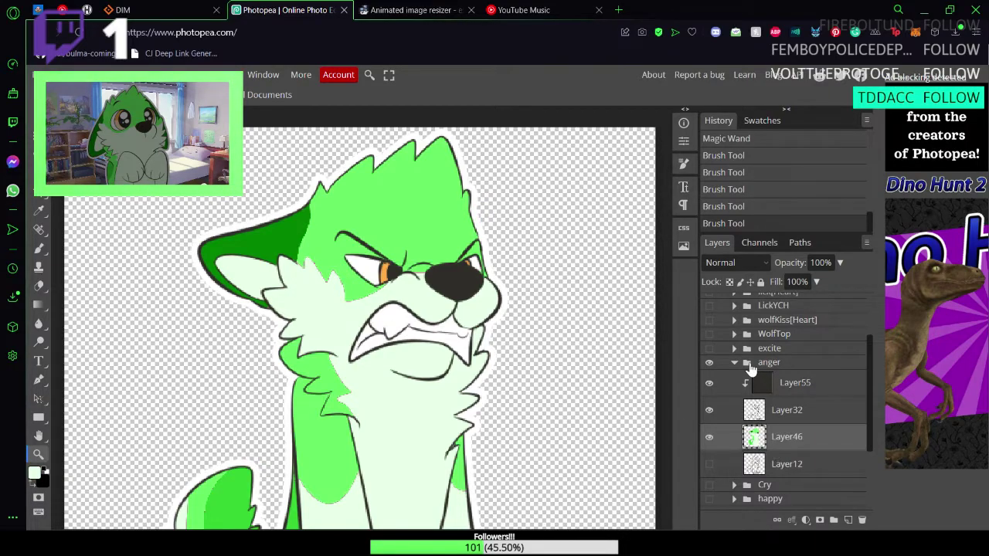
Step: Hide the anger group, show and expand the gross group, and unlock its colour layer Layer41 for editing
{"action": "left_click", "coordinate": [709, 363]}
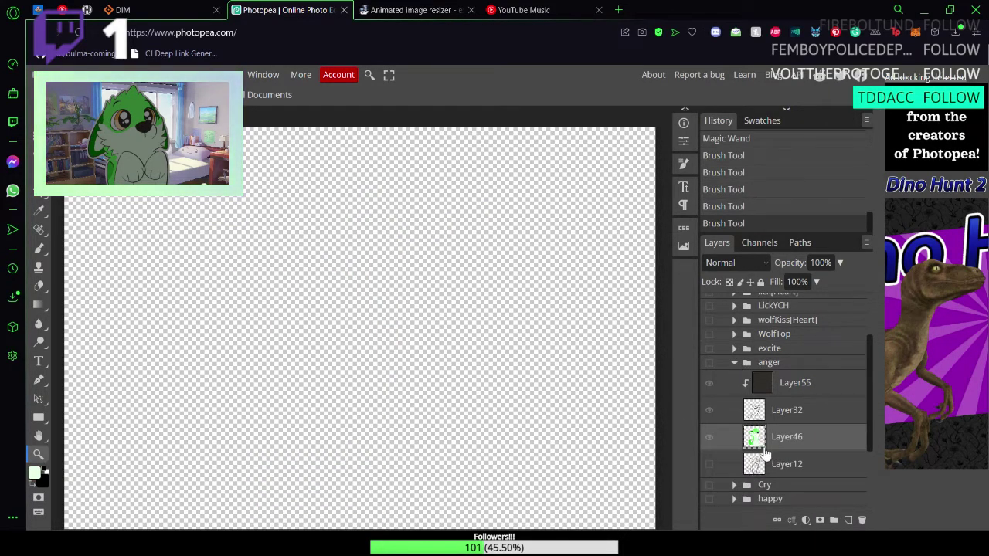
{"action": "scroll", "coordinate": [742, 379], "scroll_direction": "up", "scroll_amount": 1}
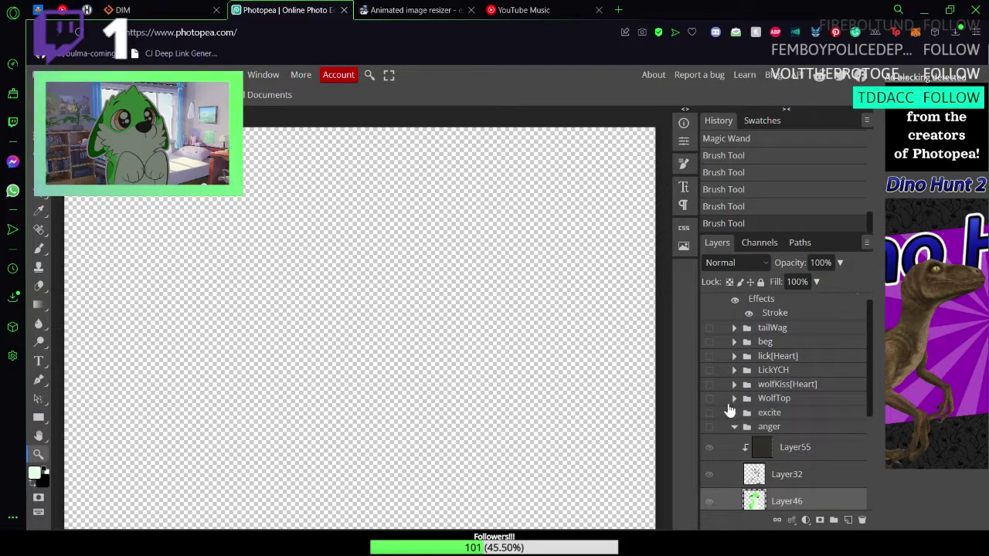
{"action": "scroll", "coordinate": [734, 401], "scroll_direction": "down", "scroll_amount": 3}
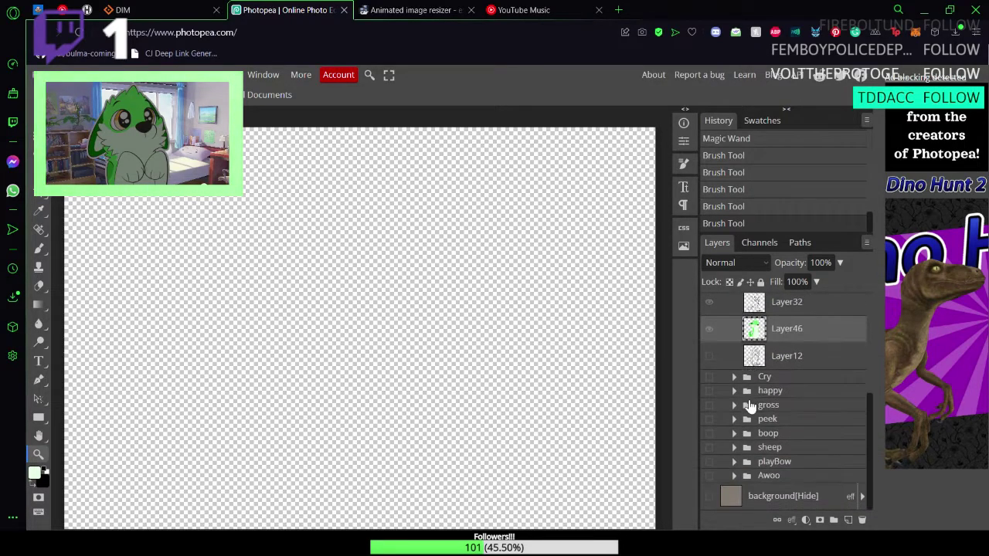
{"action": "left_click", "coordinate": [709, 405]}
{"action": "left_click", "coordinate": [735, 405]}
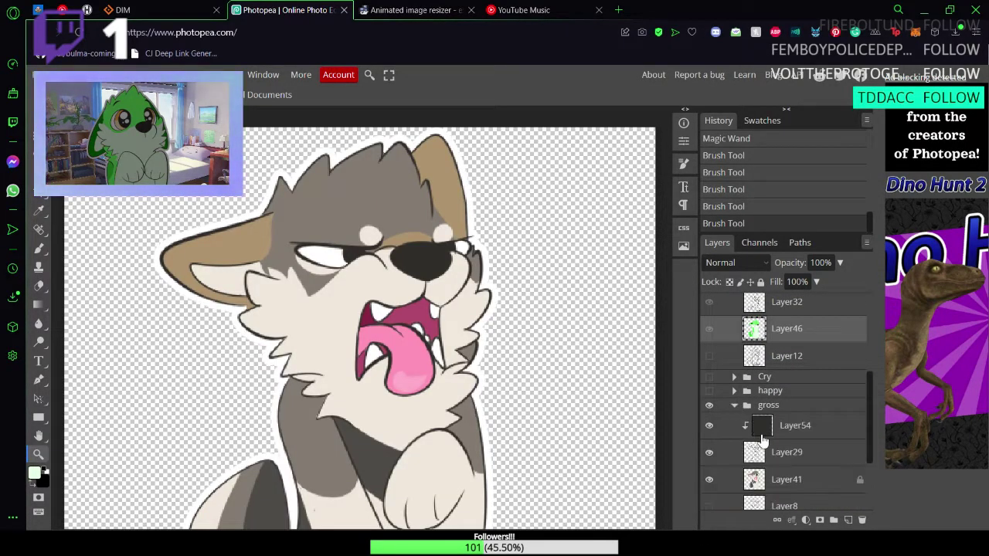
{"action": "left_click", "coordinate": [813, 480]}
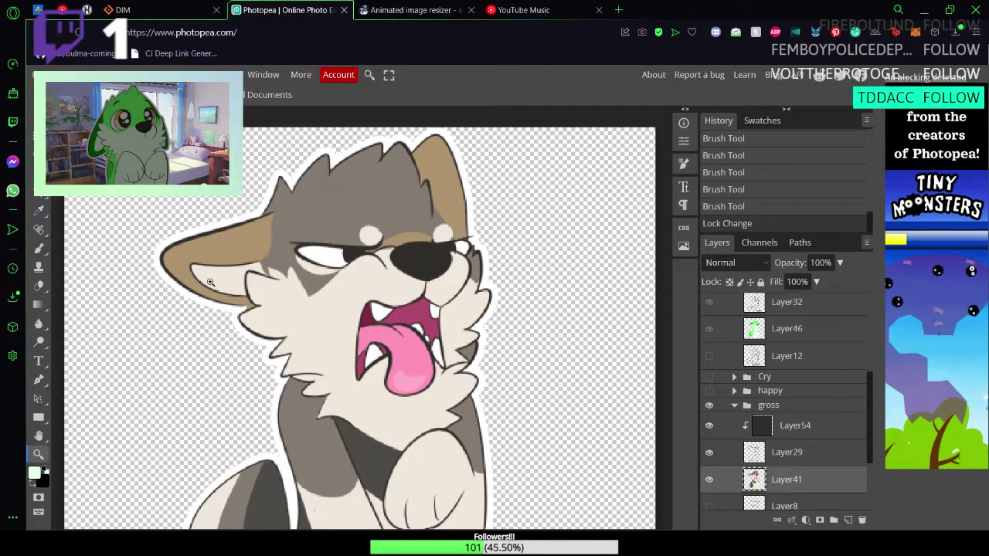
Step: With a larger brush and foreground e7ffe7, select the cream fur using the Magic Wand and paint the legs and raised paw
{"action": "key", "text": "ctrl+minus"}
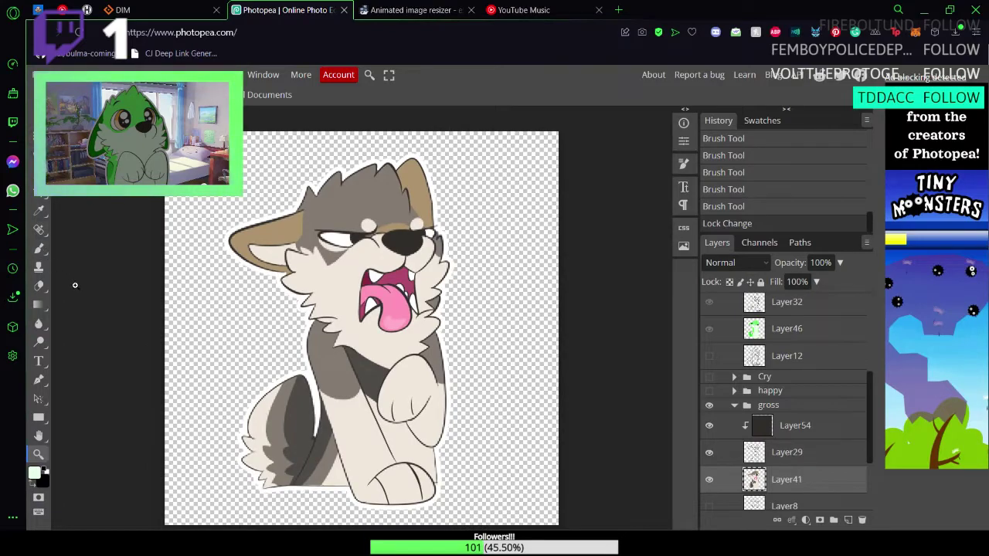
{"action": "key", "text": "b"}
{"action": "left_click", "coordinate": [68, 95]}
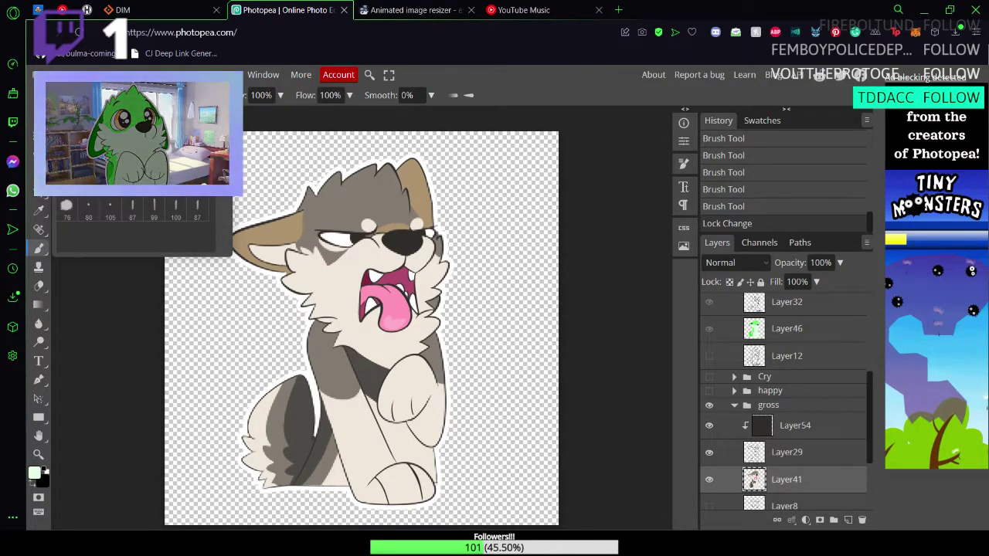
{"action": "key", "text": "Escape"}
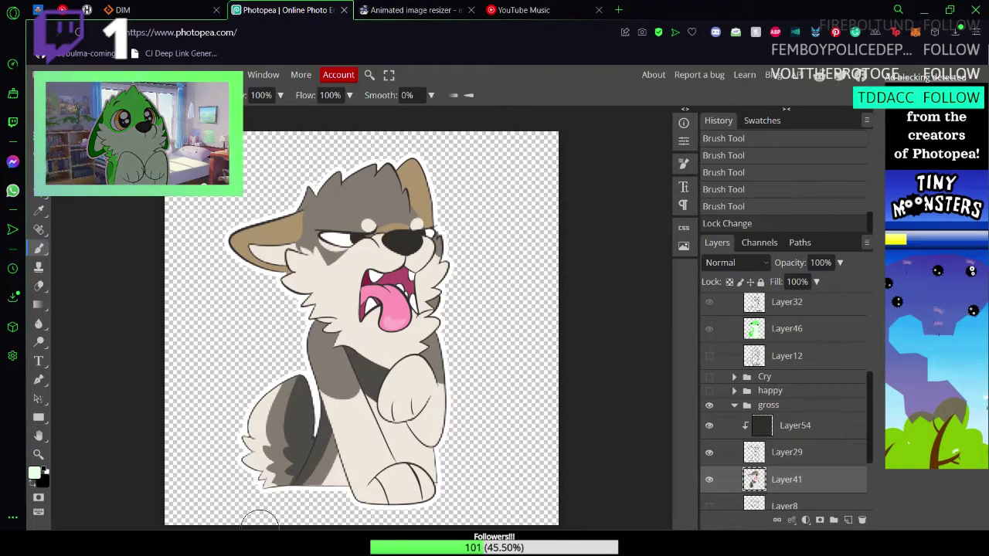
{"action": "left_click", "coordinate": [34, 475]}
{"action": "left_click", "coordinate": [402, 202]}
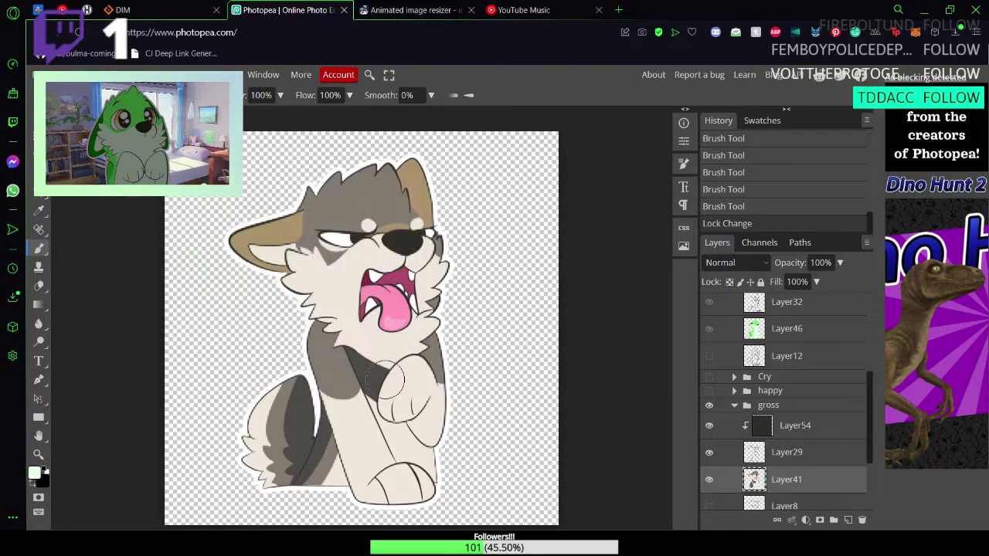
{"action": "key", "text": "w"}
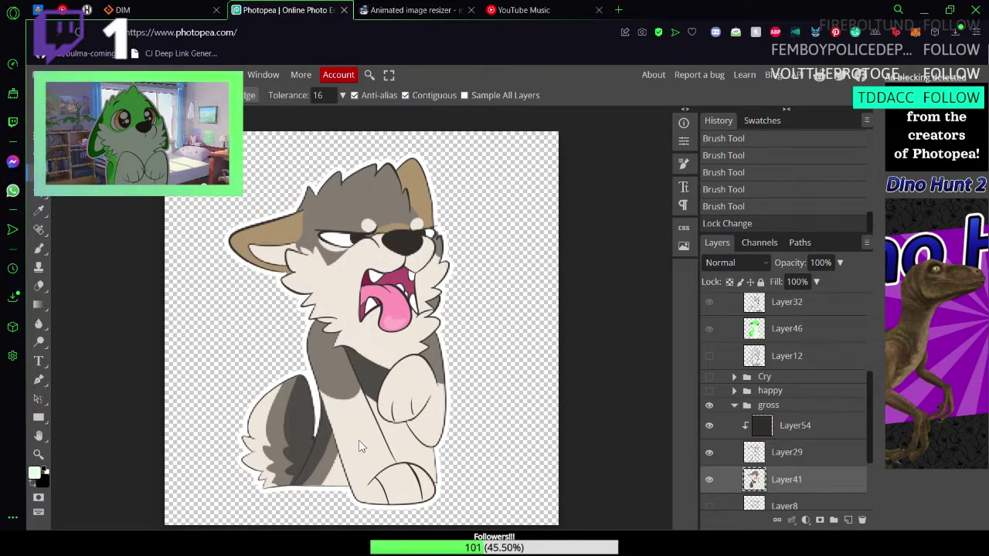
{"action": "left_click", "coordinate": [359, 439]}
{"action": "key", "text": "b"}
{"action": "left_click_drag", "start_coordinate": [343, 397], "coordinate": [341, 435]}
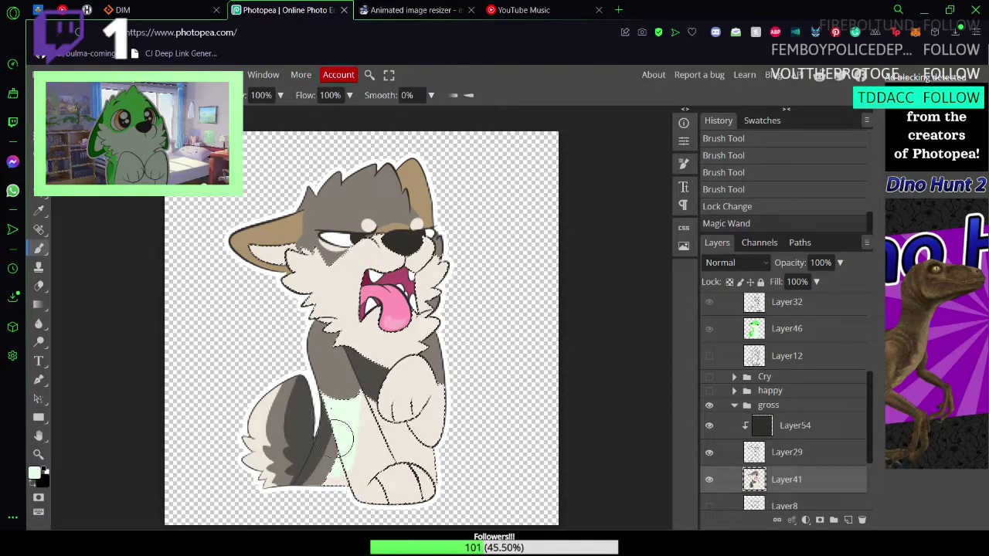
{"action": "mouse_move", "coordinate": [342, 508]}
{"action": "left_mouse_down"}
{"action": "mouse_move", "coordinate": [410, 433]}
{"action": "mouse_move", "coordinate": [417, 386]}
{"action": "mouse_move", "coordinate": [398, 382]}
{"action": "mouse_move", "coordinate": [410, 372]}
{"action": "left_mouse_up"}
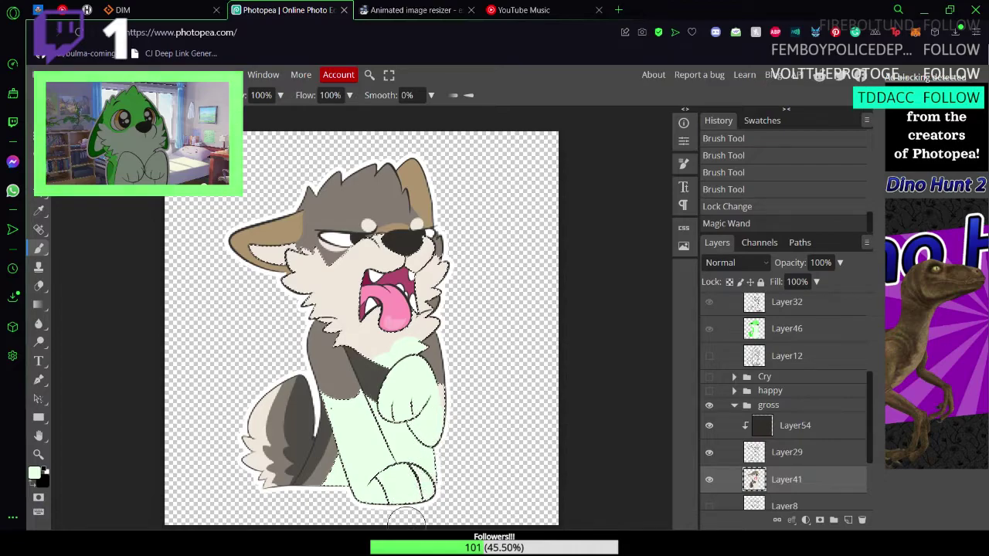
Step: Paint the rest of the selected cream fur on the muzzle, cheeks, chest and inner ear pale green
{"action": "mouse_move", "coordinate": [420, 340]}
{"action": "left_mouse_down"}
{"action": "mouse_move", "coordinate": [440, 311]}
{"action": "mouse_move", "coordinate": [447, 231]}
{"action": "mouse_move", "coordinate": [434, 296]}
{"action": "mouse_move", "coordinate": [436, 230]}
{"action": "mouse_move", "coordinate": [408, 245]}
{"action": "mouse_move", "coordinate": [405, 276]}
{"action": "mouse_move", "coordinate": [409, 199]}
{"action": "left_mouse_up"}
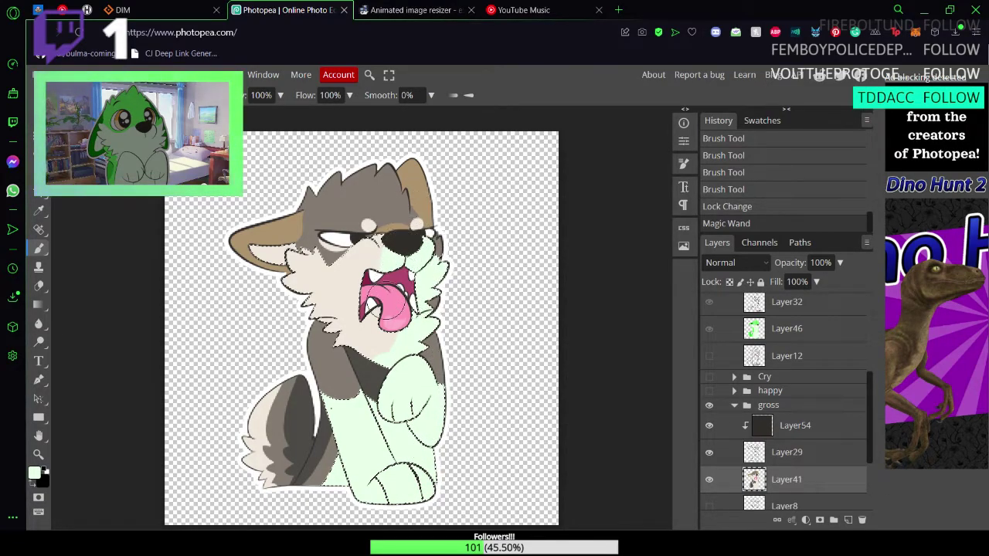
{"action": "left_click_drag", "start_coordinate": [390, 247], "coordinate": [370, 282]}
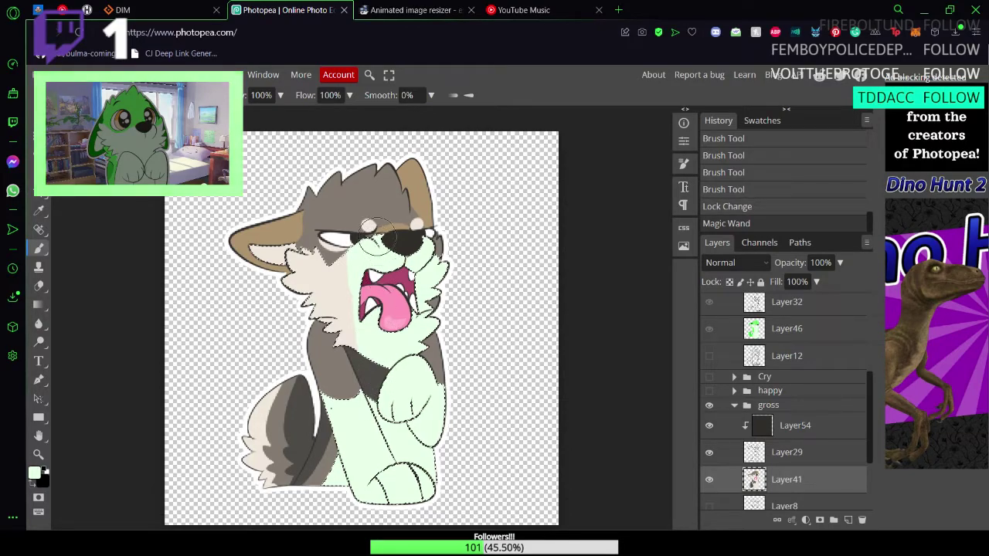
{"action": "mouse_move", "coordinate": [340, 334]}
{"action": "left_mouse_down"}
{"action": "mouse_move", "coordinate": [340, 302]}
{"action": "mouse_move", "coordinate": [329, 303]}
{"action": "mouse_move", "coordinate": [321, 321]}
{"action": "mouse_move", "coordinate": [319, 272]}
{"action": "mouse_move", "coordinate": [307, 253]}
{"action": "mouse_move", "coordinate": [289, 341]}
{"action": "mouse_move", "coordinate": [288, 261]}
{"action": "mouse_move", "coordinate": [252, 280]}
{"action": "left_mouse_up"}
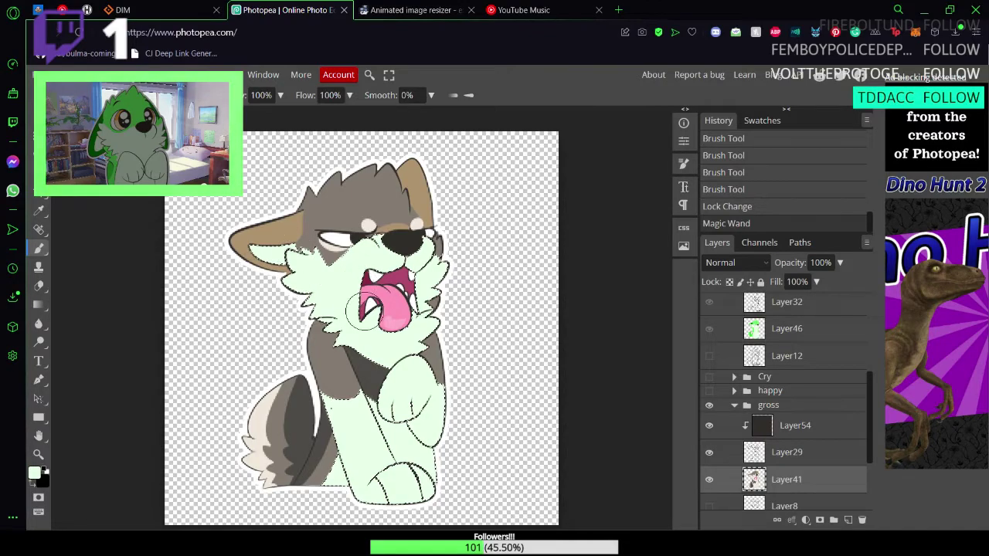
{"action": "mouse_move", "coordinate": [353, 331]}
{"action": "left_mouse_down"}
{"action": "mouse_move", "coordinate": [432, 224]}
{"action": "mouse_move", "coordinate": [287, 302]}
{"action": "mouse_move", "coordinate": [368, 347]}
{"action": "mouse_move", "coordinate": [309, 486]}
{"action": "left_mouse_up"}
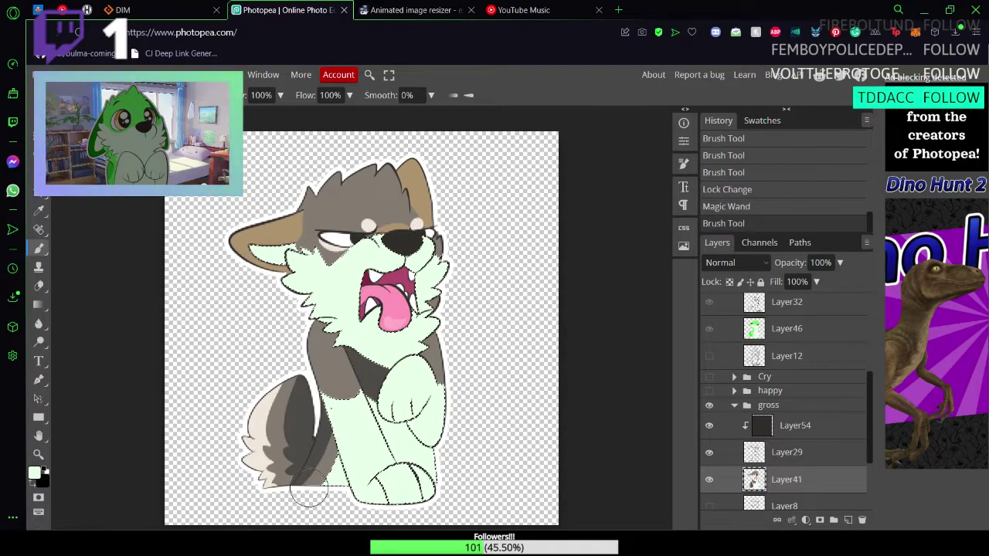
Step: Select the cream outer part of the tail with the Magic Wand and paint it pale green
{"action": "key", "text": "w"}
{"action": "left_click", "coordinate": [259, 422]}
{"action": "key", "text": "b"}
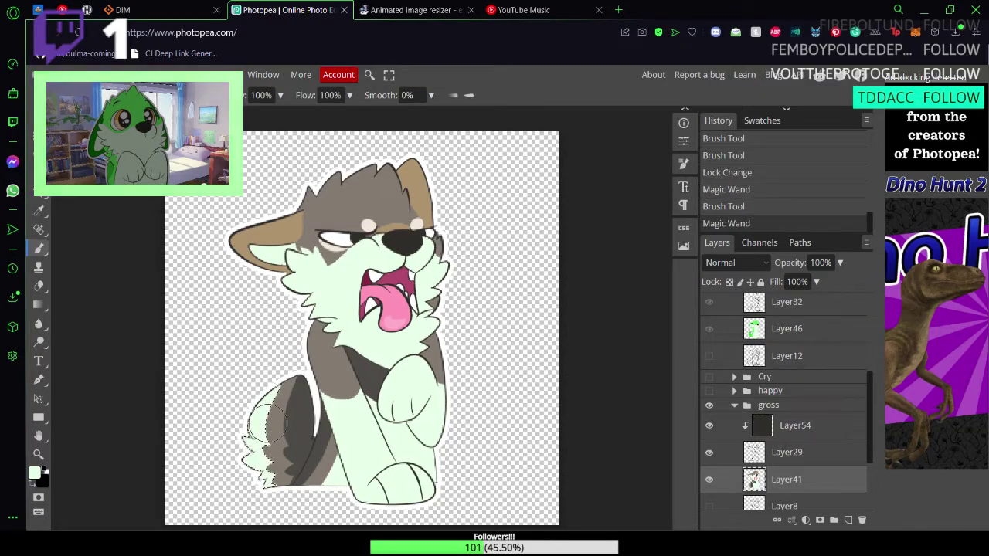
{"action": "left_click_drag", "start_coordinate": [247, 439], "coordinate": [257, 456]}
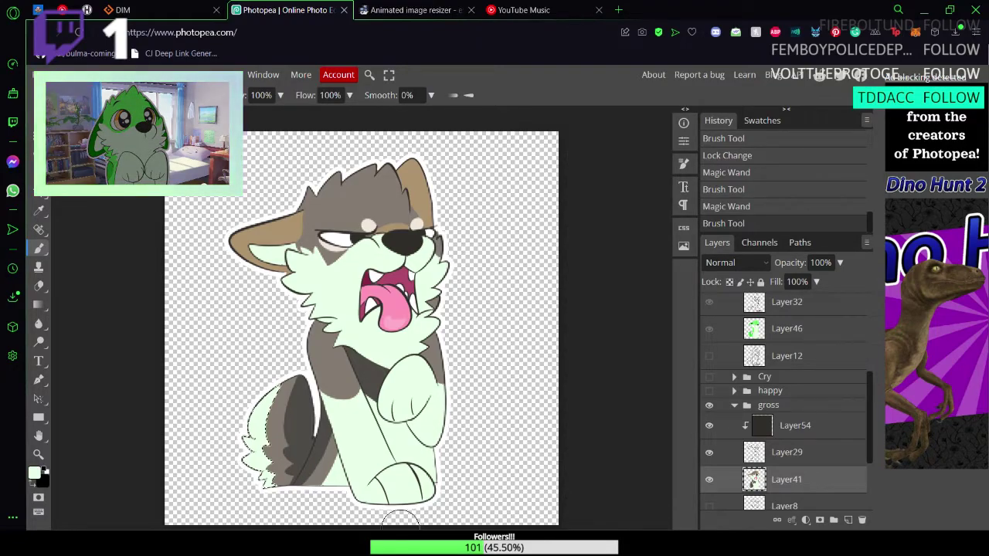
Step: Set the foreground to the saved bright green swatch, select the tail's brownish-grey middle band and paint it
{"action": "left_click", "coordinate": [33, 474]}
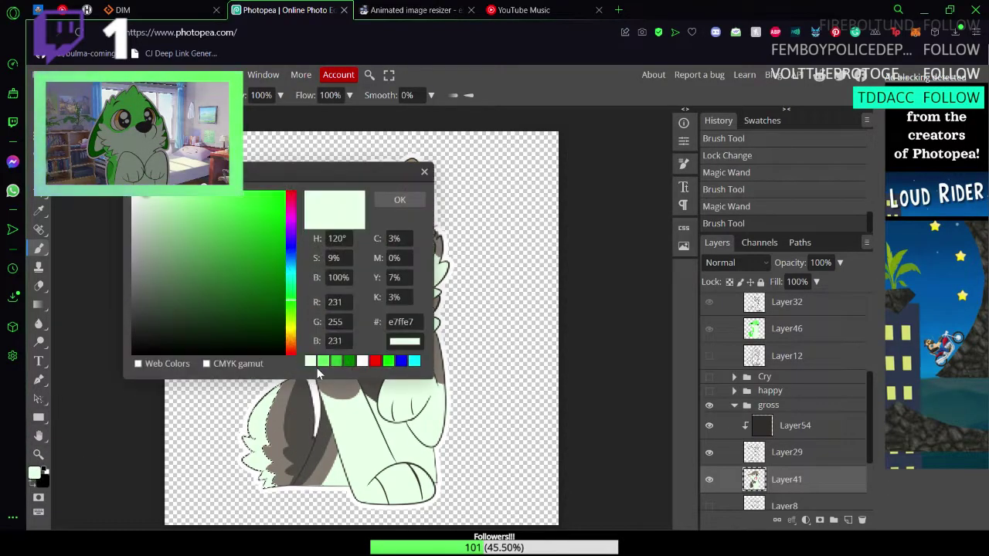
{"action": "left_click", "coordinate": [400, 201]}
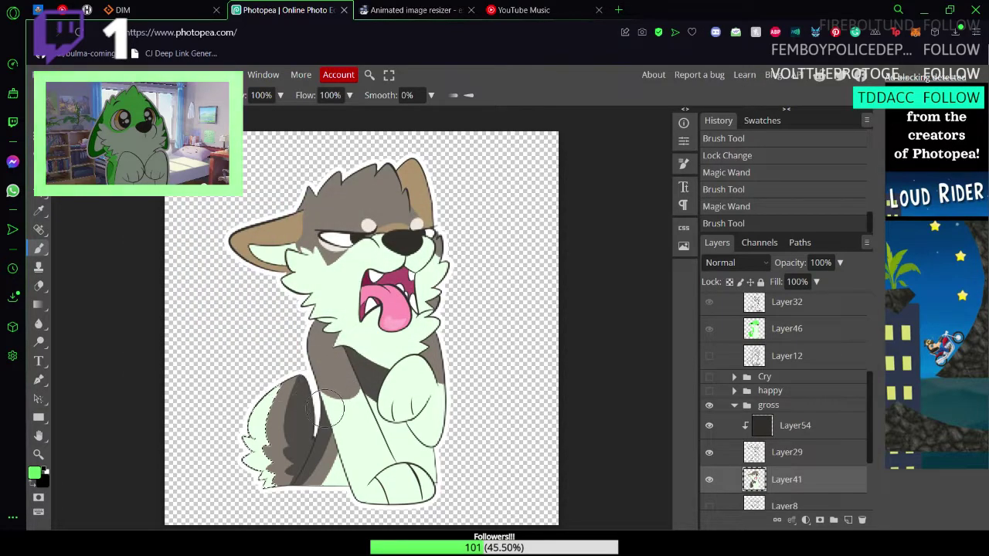
{"action": "key", "text": "w"}
{"action": "left_click", "coordinate": [280, 425]}
{"action": "key", "text": "b"}
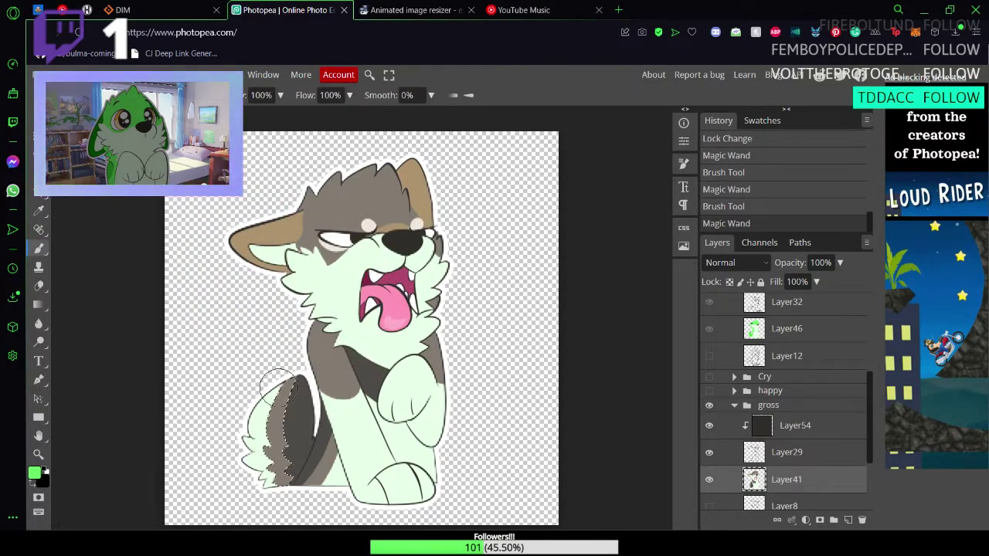
{"action": "mouse_move", "coordinate": [278, 383]}
{"action": "left_mouse_down"}
{"action": "mouse_move", "coordinate": [288, 505]}
{"action": "mouse_move", "coordinate": [284, 491]}
{"action": "mouse_move", "coordinate": [320, 479]}
{"action": "left_mouse_up"}
Step: Select the brownish-grey patch on the haunch beside the tail and paint it bright green
{"action": "key", "text": "w"}
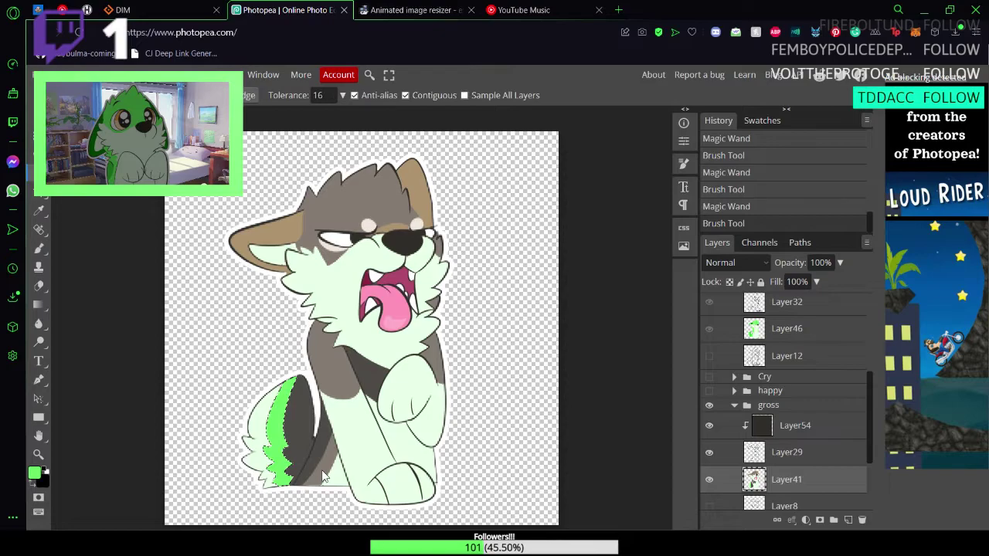
{"action": "left_click", "coordinate": [323, 478]}
{"action": "key", "text": "b"}
{"action": "mouse_move", "coordinate": [302, 518]}
{"action": "left_mouse_down"}
{"action": "mouse_move", "coordinate": [336, 455]}
{"action": "mouse_move", "coordinate": [363, 441]}
{"action": "left_mouse_up"}
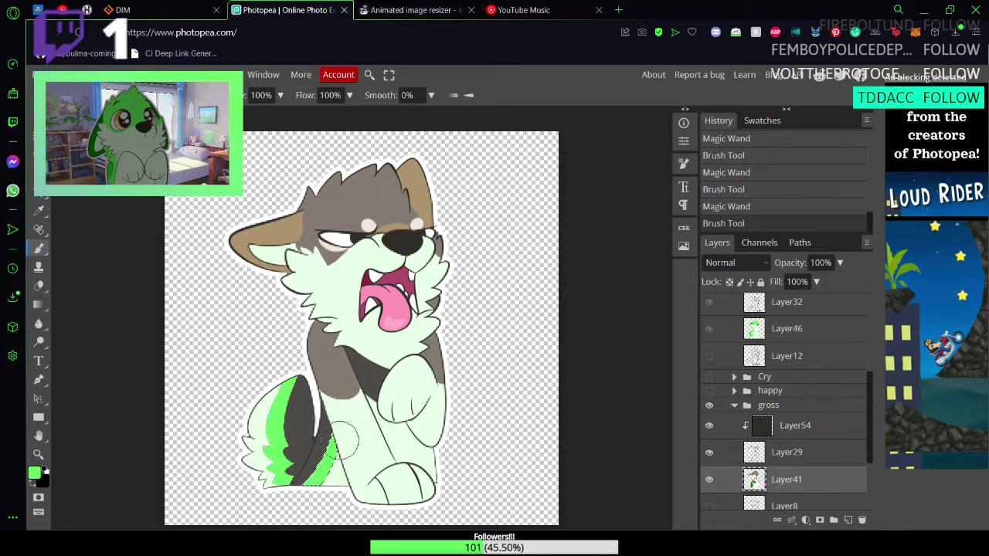
Step: Select the brownish-grey patches on both shoulders with the Magic Wand and paint them bright green
{"action": "key", "text": "w"}
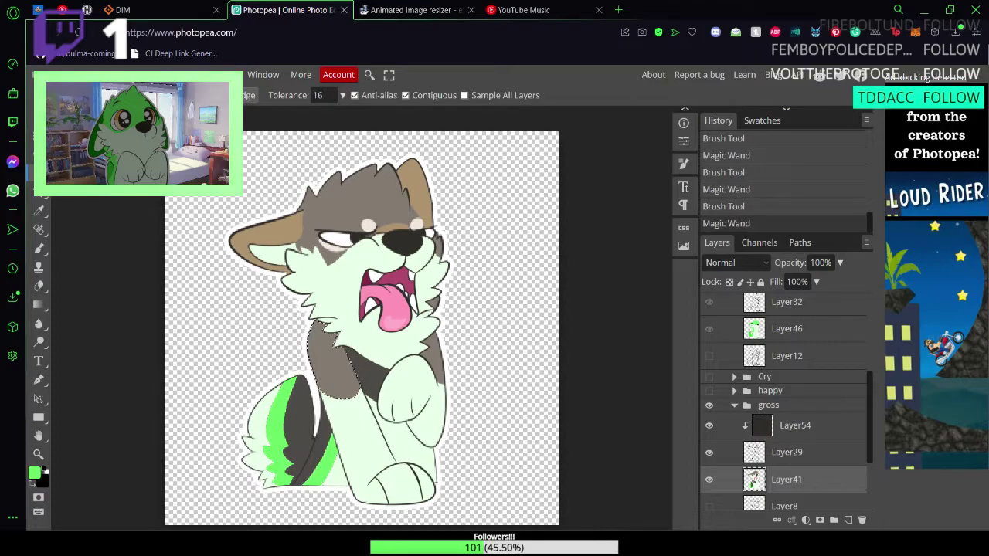
{"action": "key", "text": "b"}
{"action": "left_click_drag", "start_coordinate": [325, 329], "coordinate": [340, 394]}
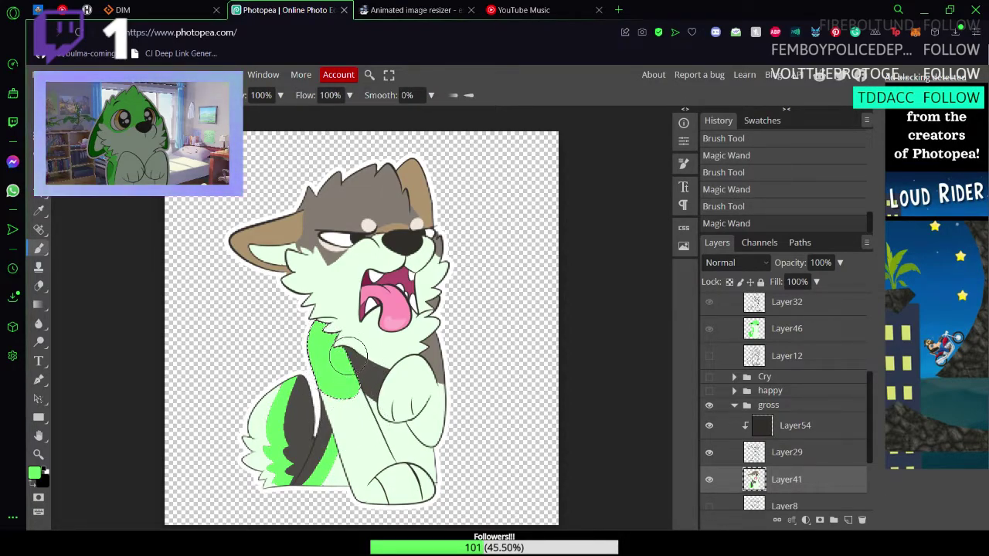
{"action": "key", "text": "w"}
{"action": "left_click", "coordinate": [433, 359]}
{"action": "key", "text": "b"}
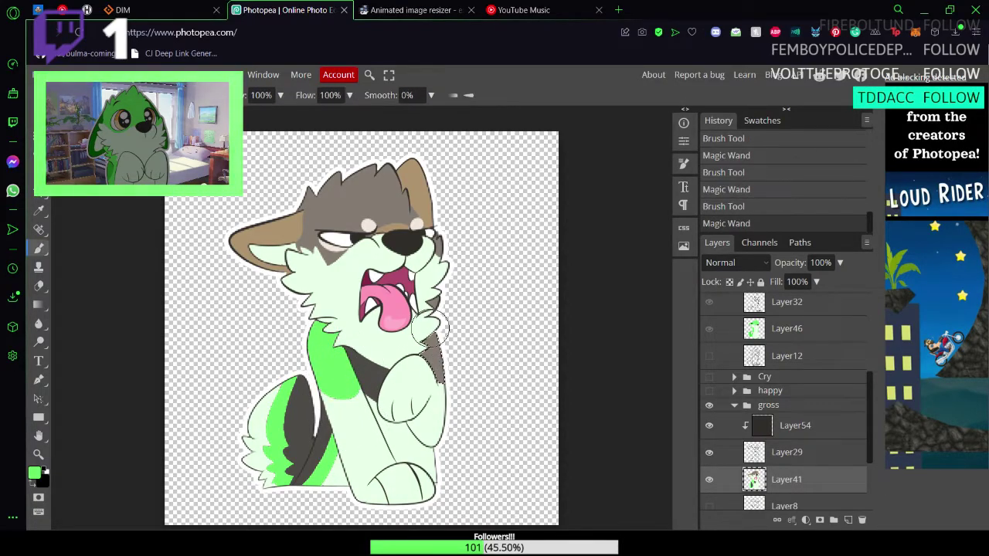
{"action": "left_click_drag", "start_coordinate": [434, 361], "coordinate": [432, 340]}
Step: Select the two small grey fur patches behind the far cheek and paint them bright green
{"action": "key", "text": "w"}
{"action": "left_click", "coordinate": [435, 302]}
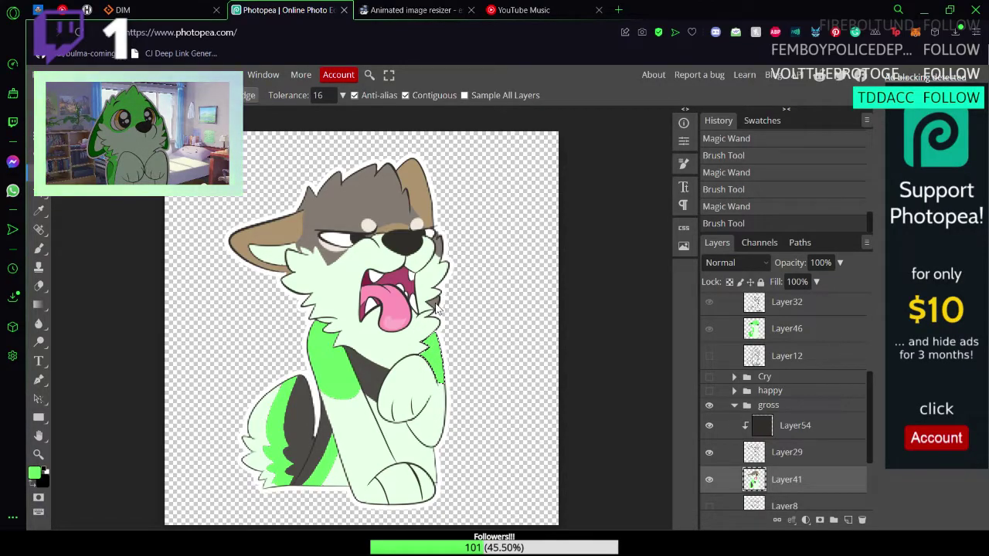
{"action": "key", "text": "b"}
{"action": "left_click_drag", "start_coordinate": [434, 303], "coordinate": [431, 306]}
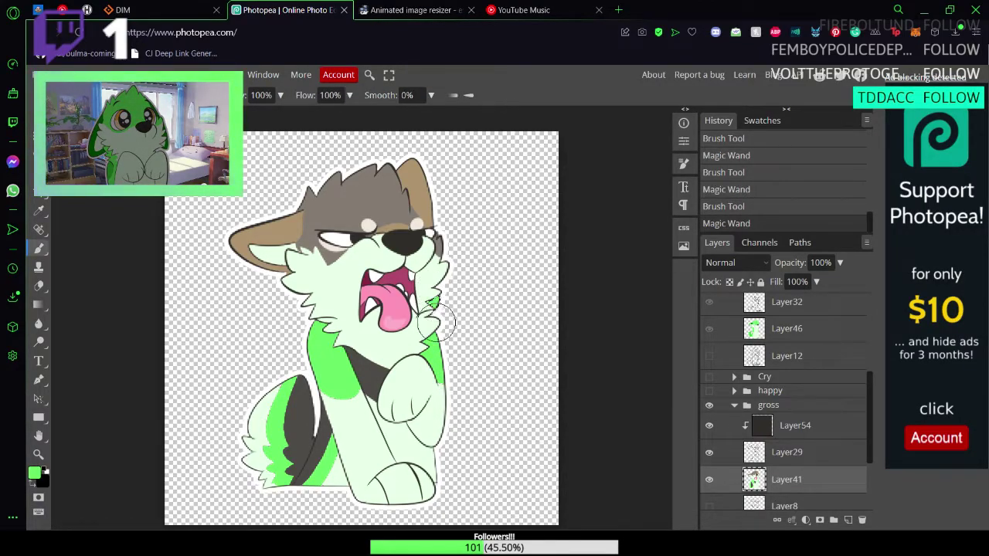
{"action": "key", "text": "w"}
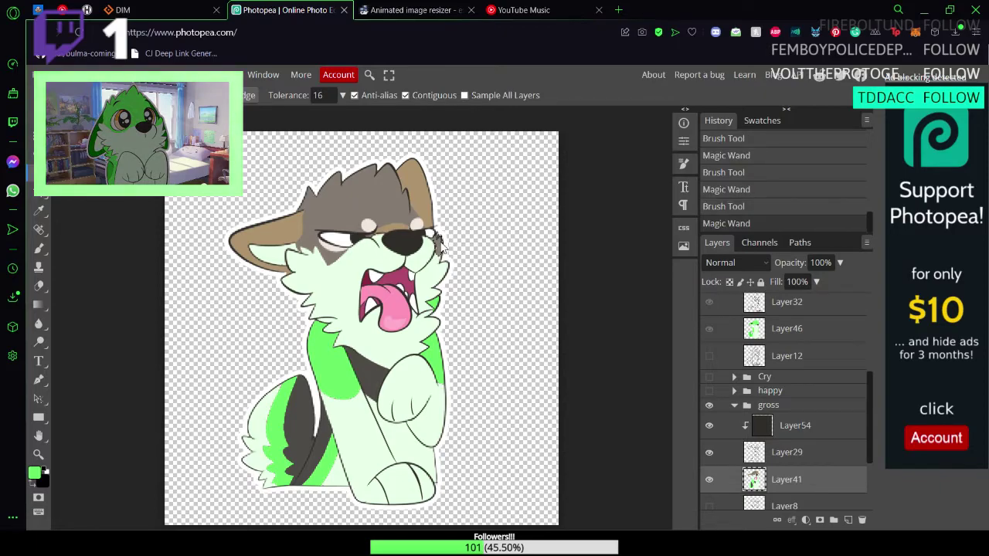
{"action": "key", "text": "b"}
{"action": "left_click_drag", "start_coordinate": [442, 230], "coordinate": [440, 267]}
Step: Select the brownish-grey fur on top of the head and around the eye and paint it bright green
{"action": "key", "text": "w"}
{"action": "left_click", "coordinate": [350, 203]}
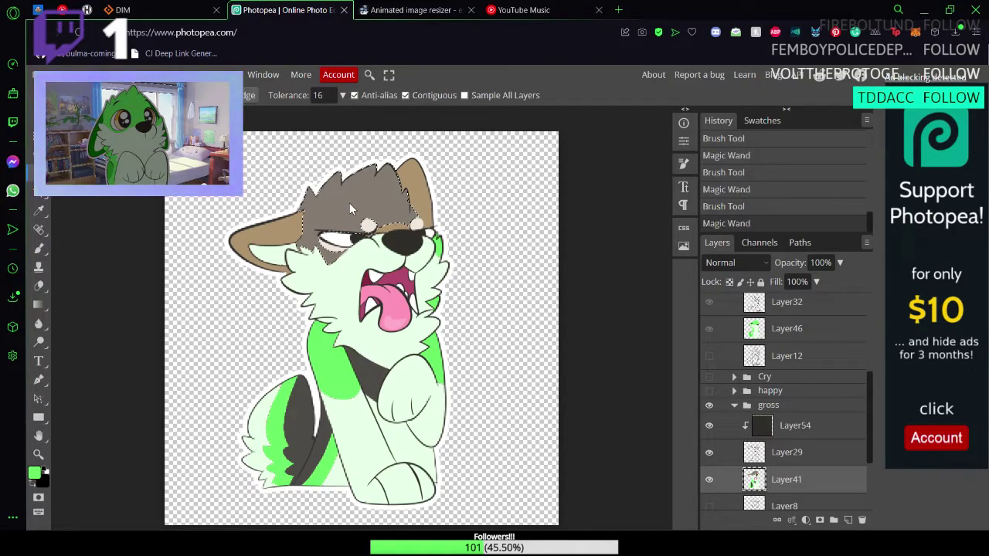
{"action": "key", "text": "b"}
{"action": "mouse_move", "coordinate": [350, 203]}
{"action": "left_mouse_down"}
{"action": "mouse_move", "coordinate": [324, 208]}
{"action": "mouse_move", "coordinate": [306, 267]}
{"action": "left_mouse_up"}
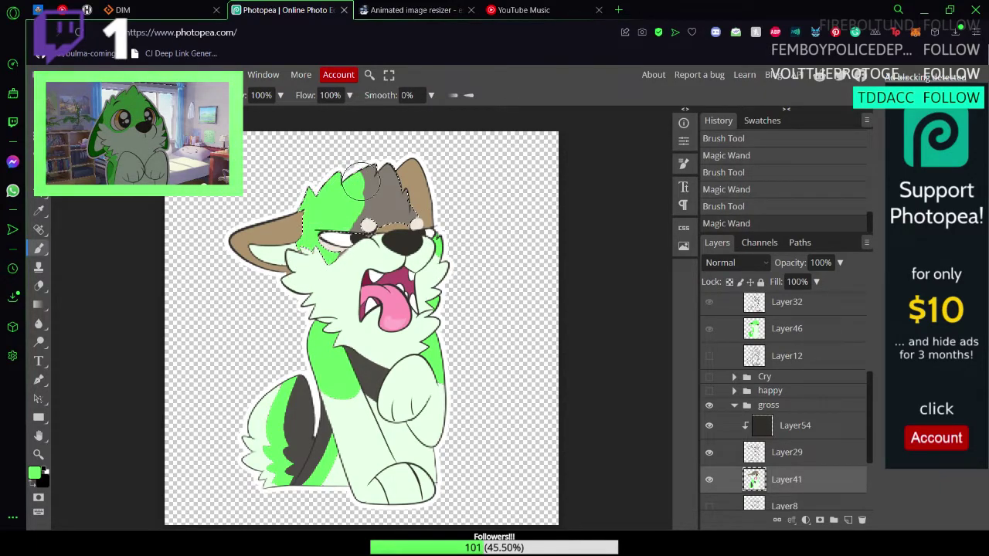
{"action": "left_click_drag", "start_coordinate": [362, 178], "coordinate": [400, 167]}
{"action": "left_click_drag", "start_coordinate": [347, 248], "coordinate": [369, 203]}
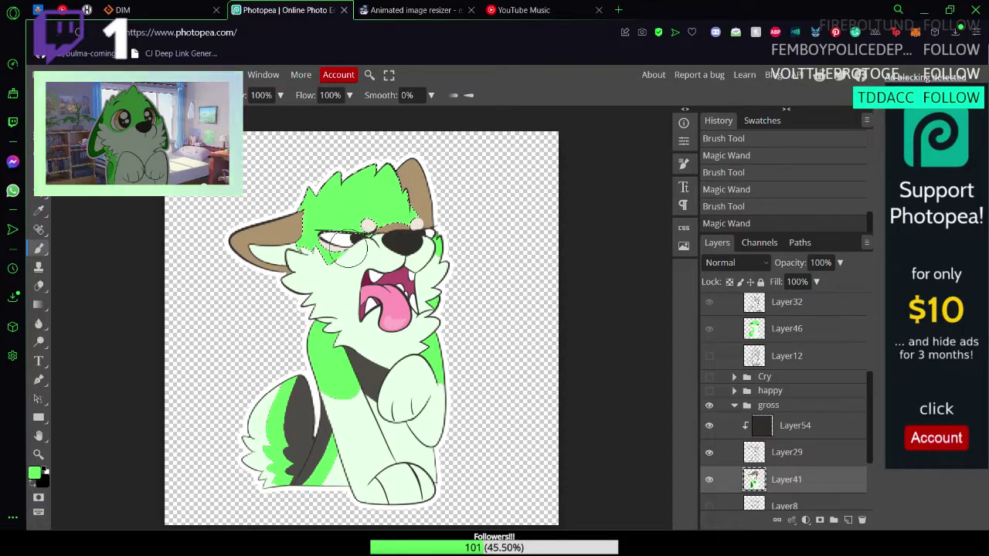
Step: Select the cream crescent under the eye and paint it bright green
{"action": "key", "text": "w"}
{"action": "left_click", "coordinate": [328, 230]}
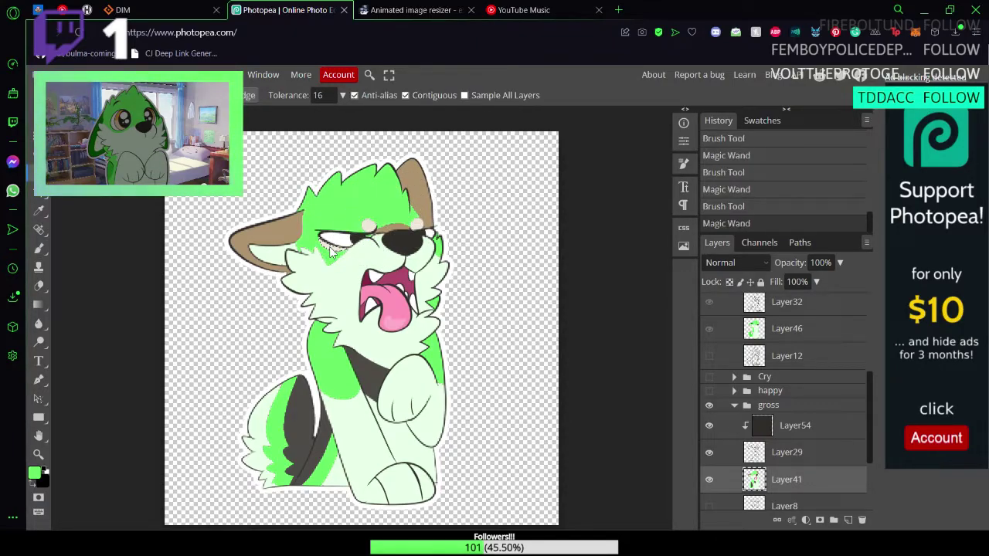
{"action": "key", "text": "b"}
{"action": "left_click_drag", "start_coordinate": [344, 259], "coordinate": [359, 244]}
Step: Select the two cream eyebrow spots and the brown strip above the nose, painting each bright green
{"action": "key", "text": "w"}
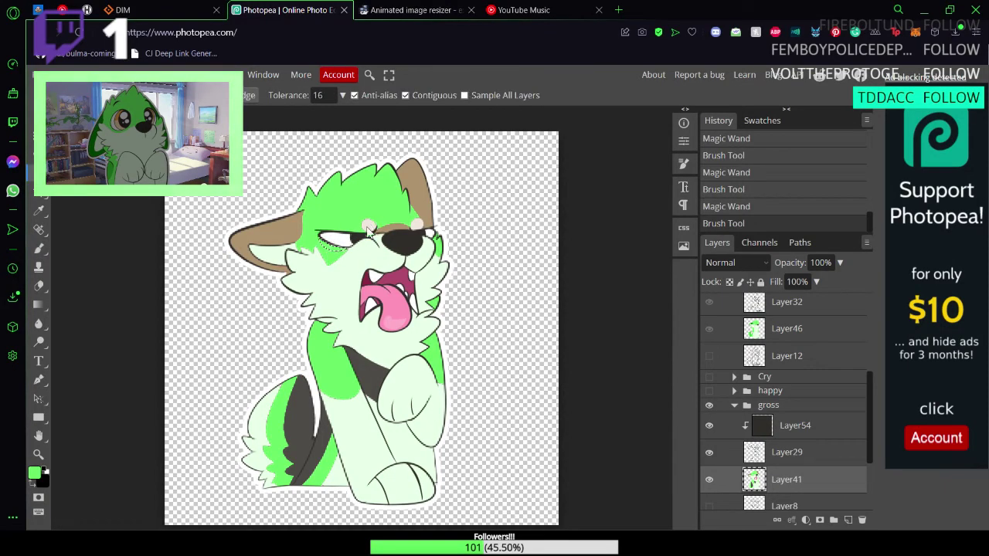
{"action": "left_click", "coordinate": [369, 226]}
{"action": "key", "text": "b"}
{"action": "left_click", "coordinate": [369, 226]}
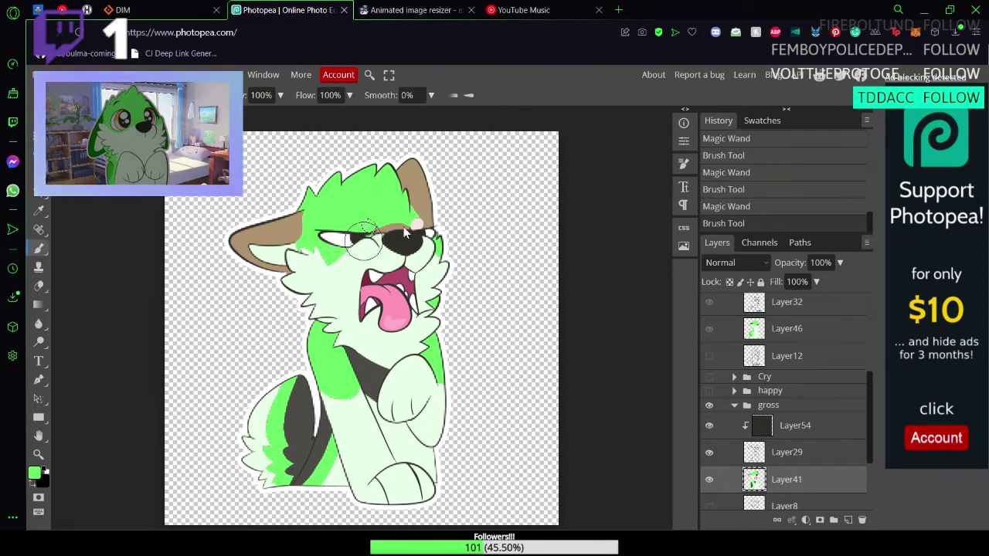
{"action": "key", "text": "w"}
{"action": "left_click", "coordinate": [413, 227]}
{"action": "key", "text": "b"}
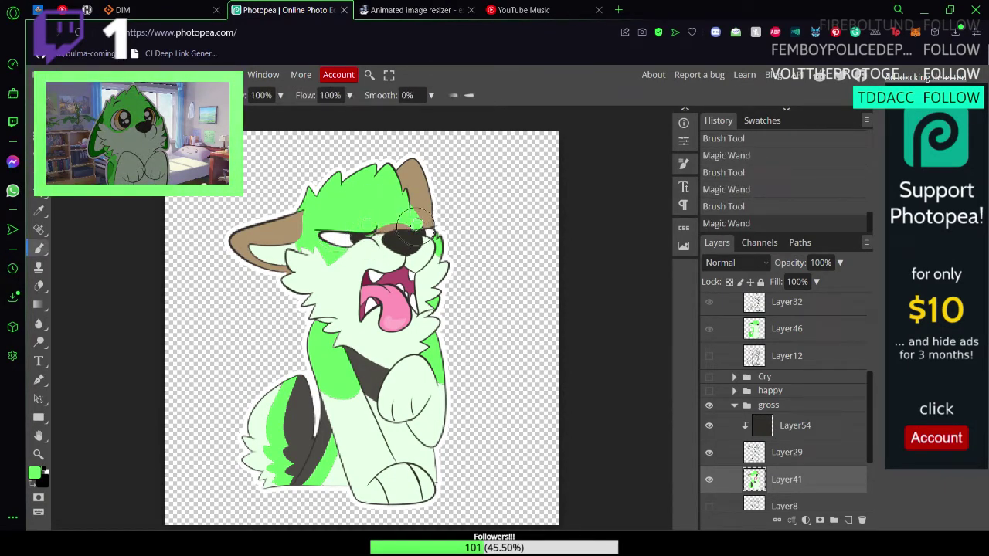
{"action": "left_click_drag", "start_coordinate": [414, 226], "coordinate": [391, 231]}
{"action": "key", "text": "w"}
{"action": "key", "text": "b"}
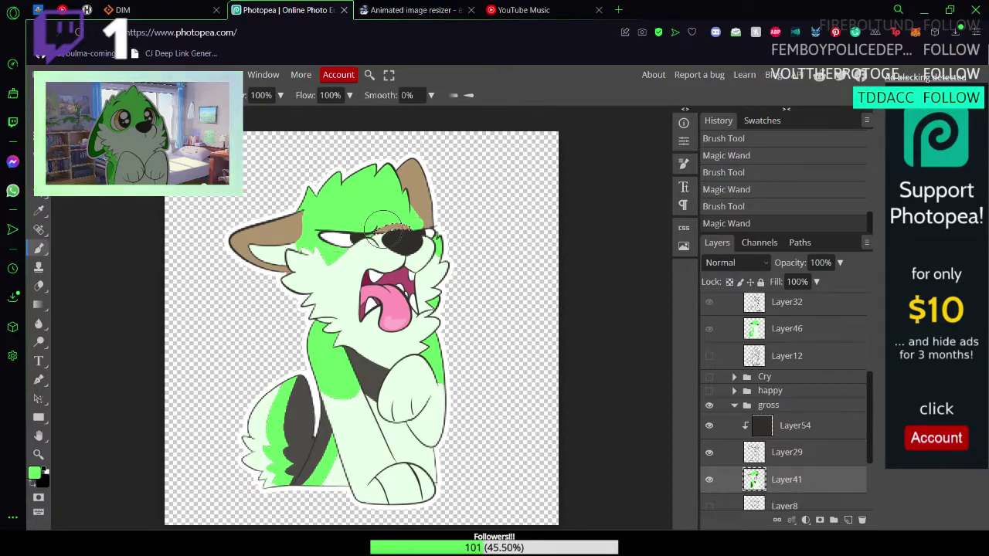
{"action": "left_click_drag", "start_coordinate": [385, 231], "coordinate": [404, 229]}
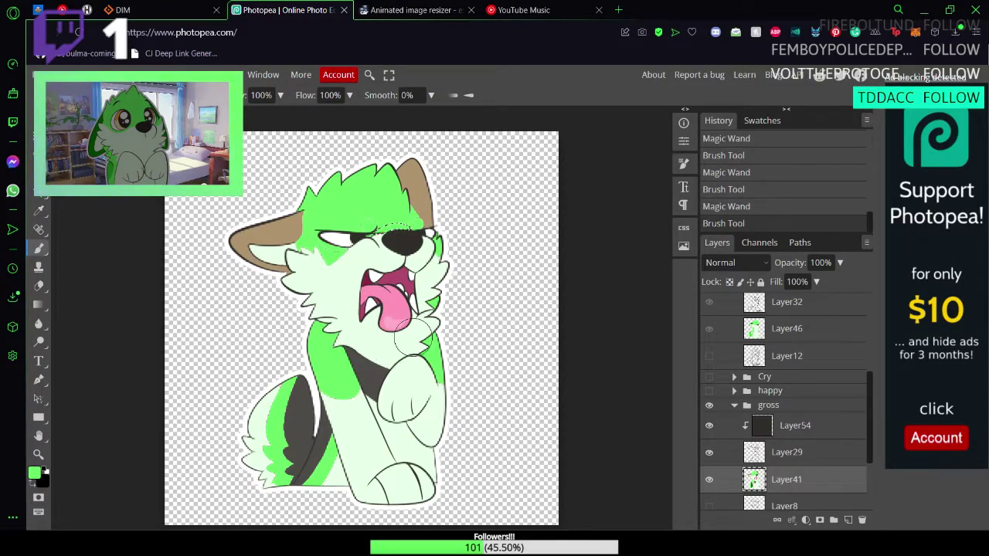
Step: Sample the pale green fur, select the dark patch between the chest and raised paw, and paint it pale green
{"action": "key", "text": "i"}
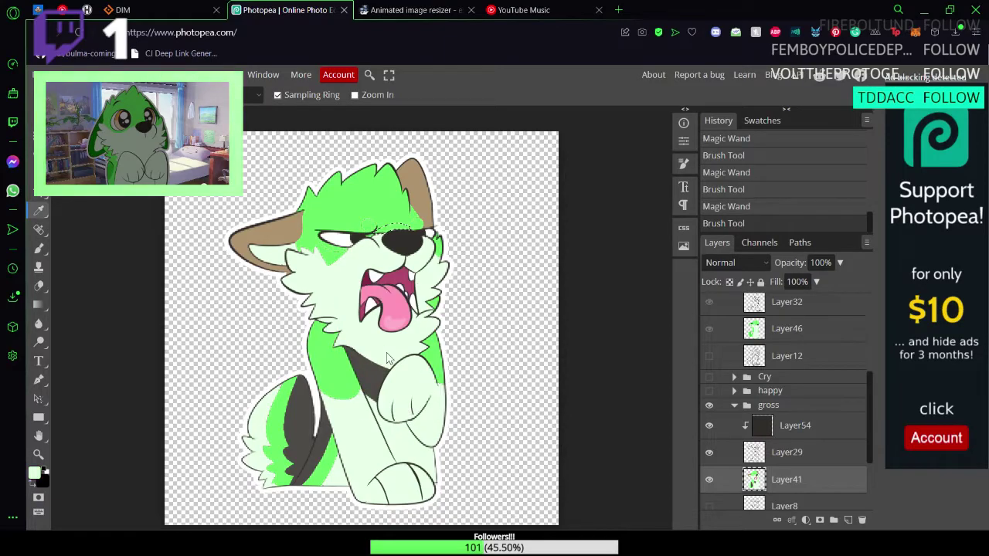
{"action": "key", "text": "w"}
{"action": "left_click", "coordinate": [371, 387]}
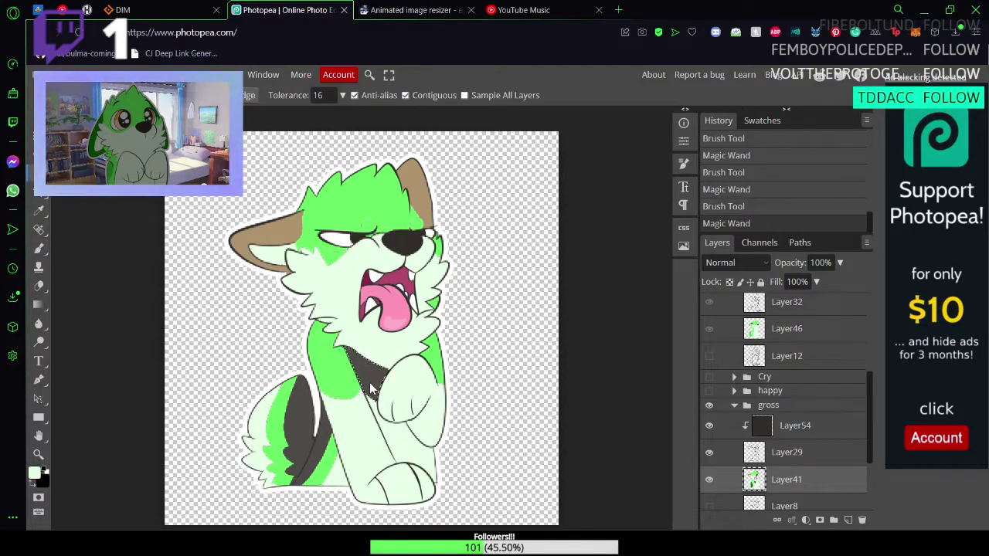
{"action": "key", "text": "b"}
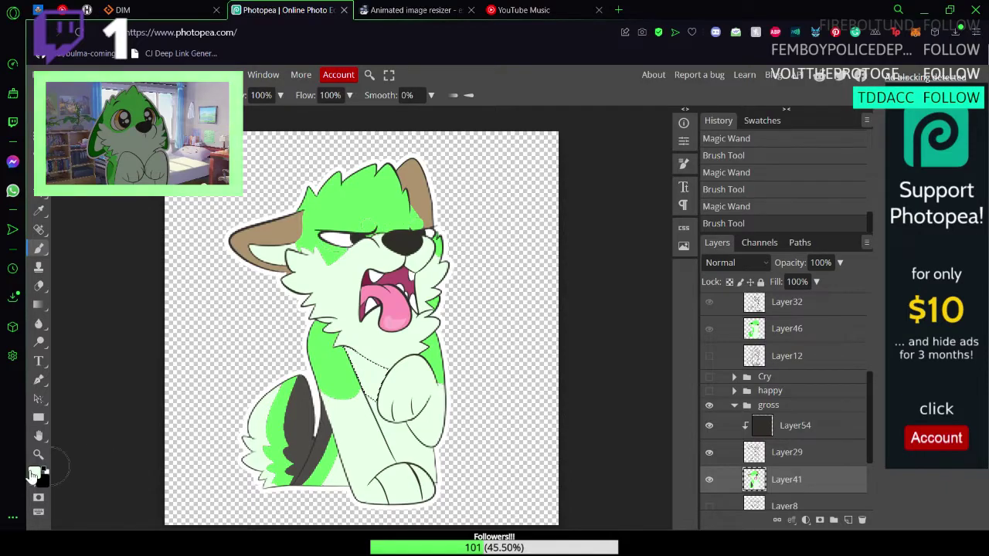
Step: Set the foreground to 33CC33, select the dark band on the tail and haunch, and paint it
{"action": "left_click", "coordinate": [34, 473]}
{"action": "type", "text": "33CC33"}
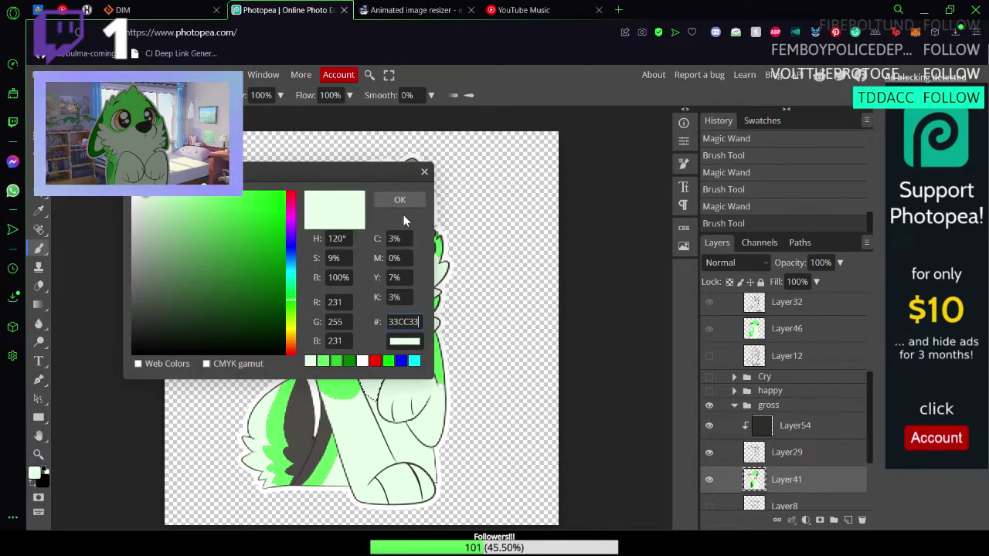
{"action": "key", "text": "Return"}
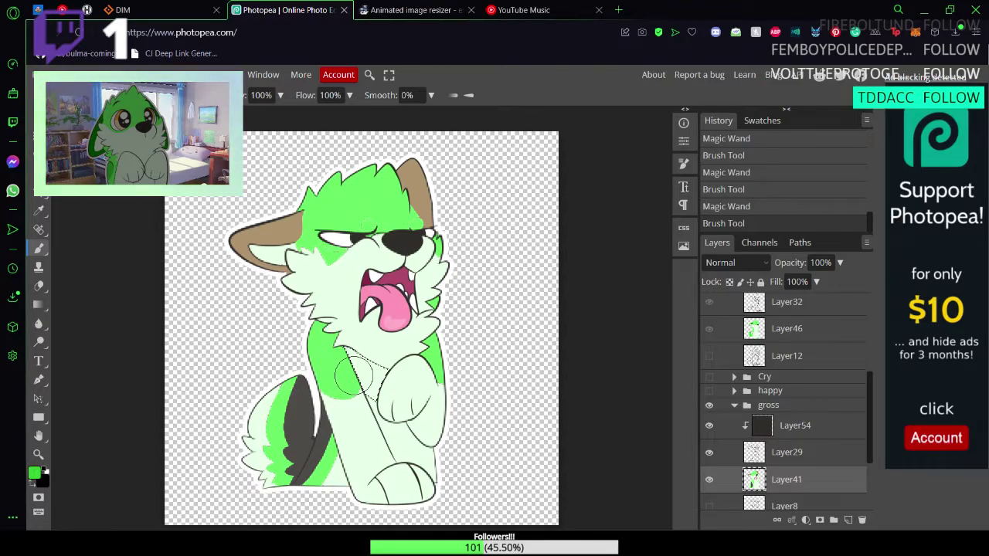
{"action": "key", "text": "w"}
{"action": "left_click", "coordinate": [299, 433]}
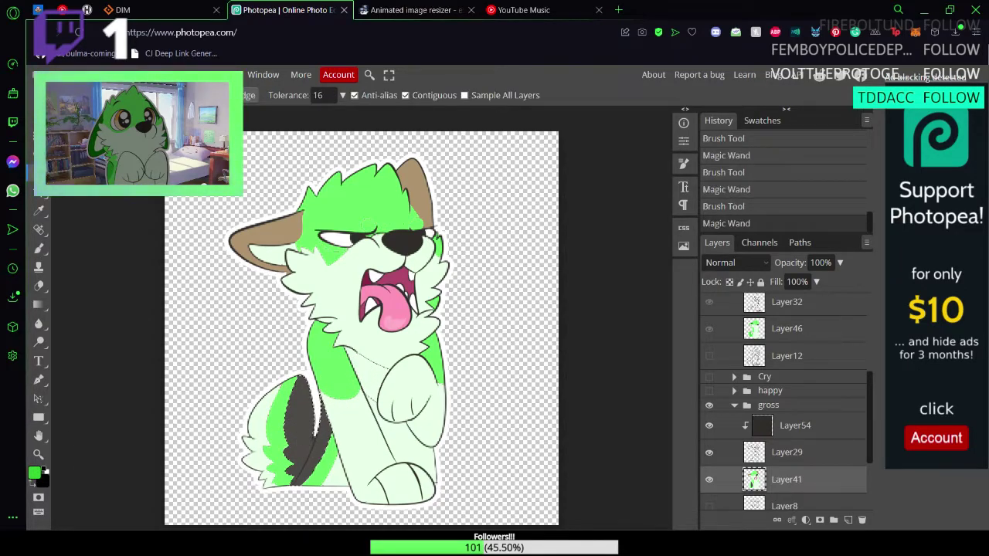
{"action": "key", "text": "b"}
{"action": "left_click_drag", "start_coordinate": [305, 401], "coordinate": [296, 435]}
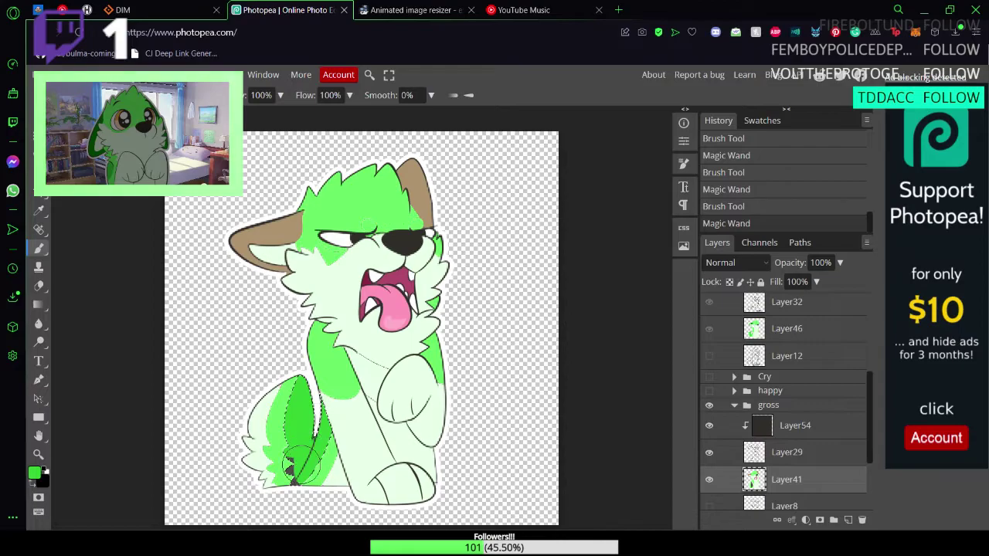
{"action": "key", "text": "ctrl+z"}
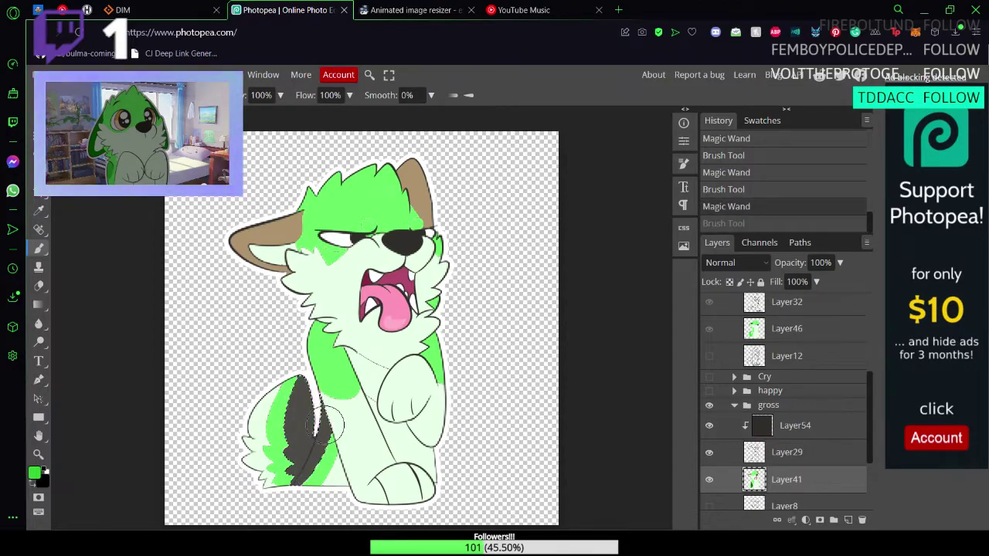
{"action": "mouse_move", "coordinate": [292, 399]}
{"action": "left_mouse_down"}
{"action": "mouse_move", "coordinate": [305, 457]}
{"action": "mouse_move", "coordinate": [314, 426]}
{"action": "mouse_move", "coordinate": [295, 498]}
{"action": "mouse_move", "coordinate": [313, 445]}
{"action": "left_mouse_up"}
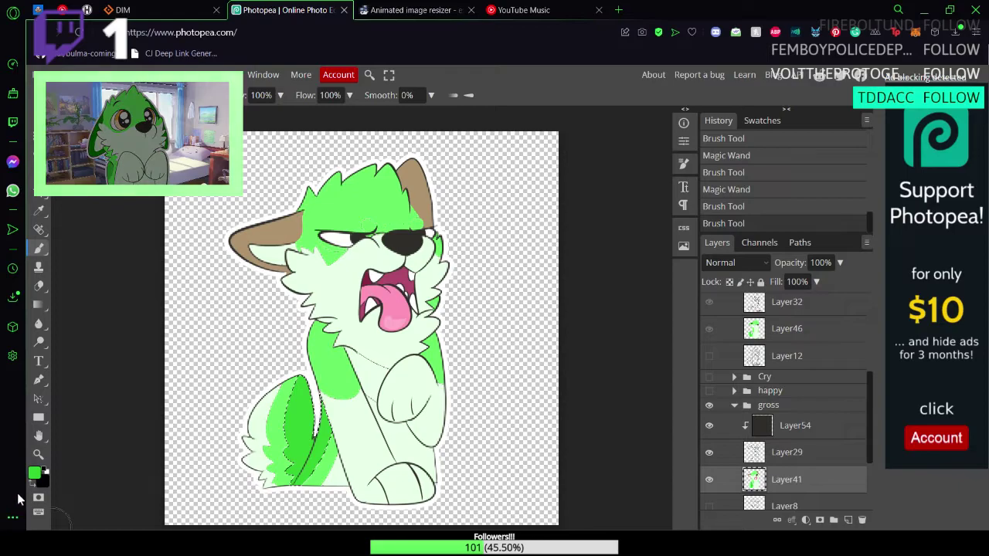
Step: Set the foreground to the saved dark green swatch and save the document
{"action": "left_click", "coordinate": [37, 474]}
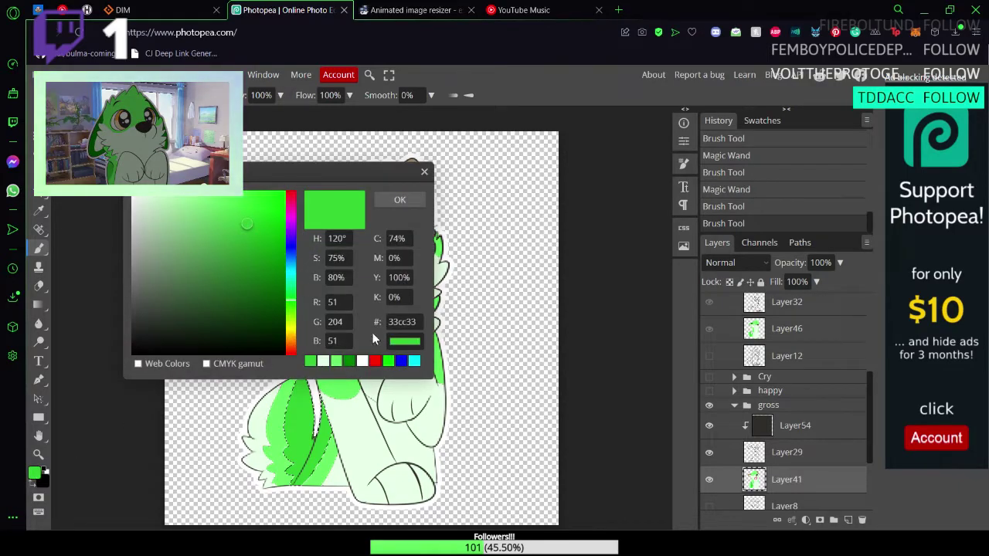
{"action": "left_click", "coordinate": [400, 200]}
{"action": "key", "text": "ctrl+s"}
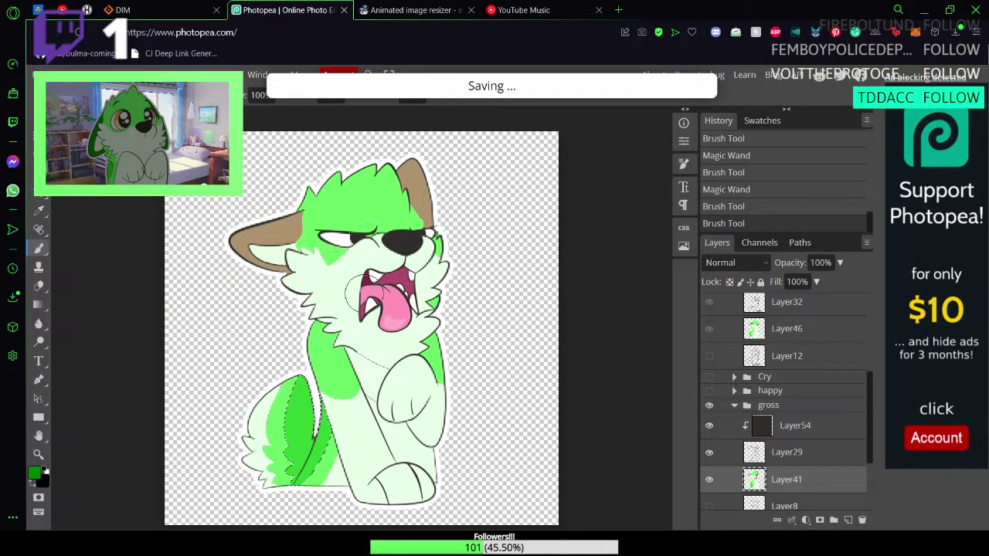
Step: Select the brown outer fur of both ears with the Magic Wand and paint it dark green
{"action": "key", "text": "w"}
{"action": "left_click", "coordinate": [275, 226]}
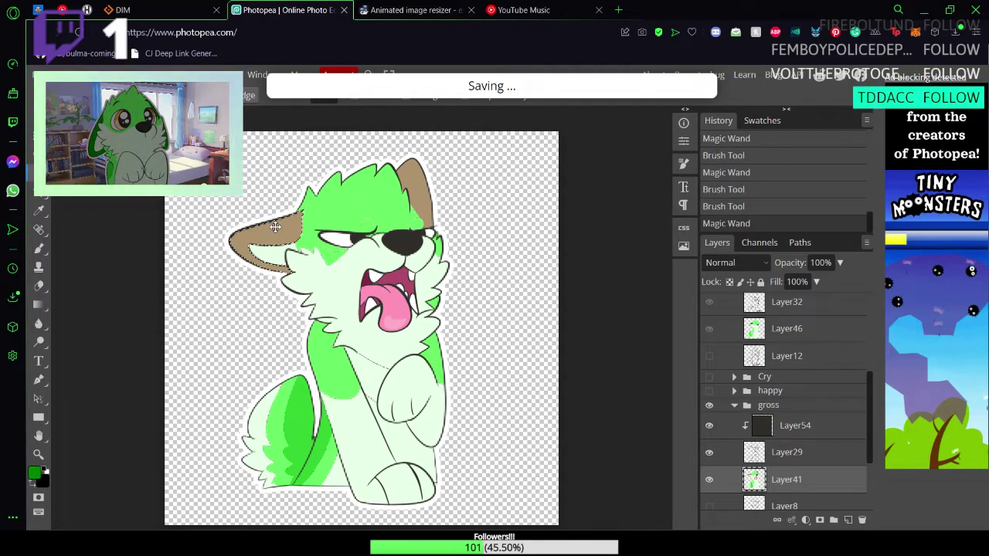
{"action": "key", "text": "b"}
{"action": "mouse_move", "coordinate": [294, 235]}
{"action": "left_mouse_down"}
{"action": "mouse_move", "coordinate": [288, 257]}
{"action": "mouse_move", "coordinate": [249, 278]}
{"action": "left_mouse_up"}
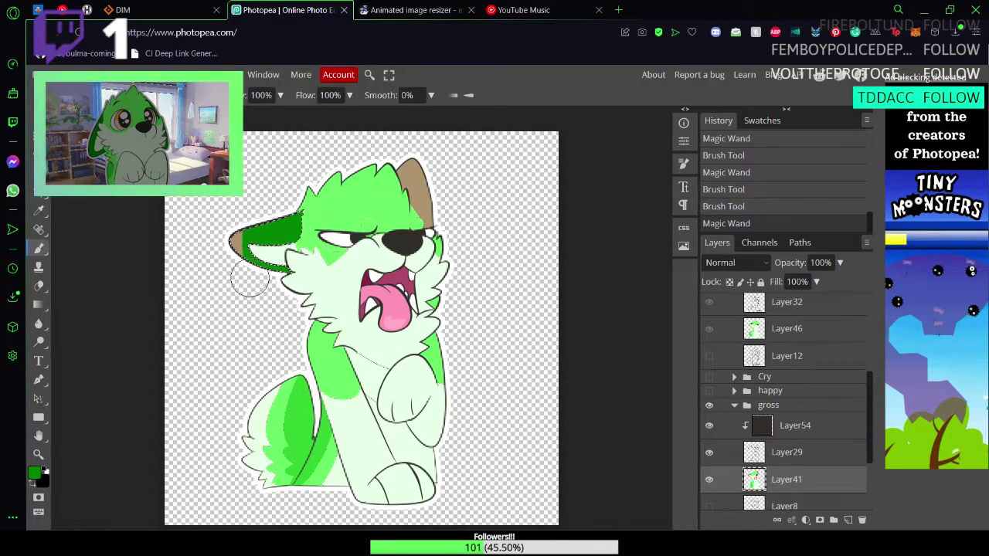
{"action": "key", "text": "w"}
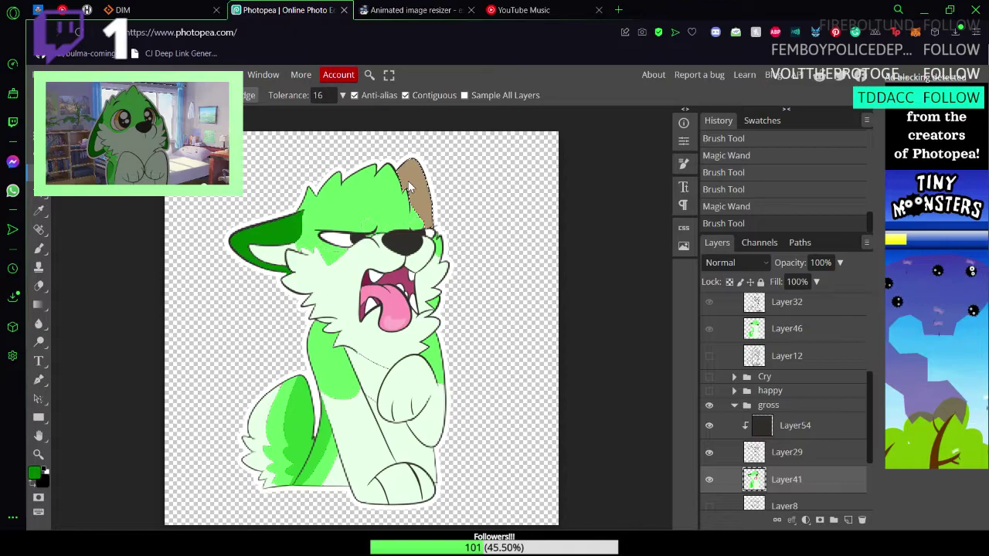
{"action": "key", "text": "b"}
{"action": "mouse_move", "coordinate": [417, 160]}
{"action": "left_mouse_down"}
{"action": "mouse_move", "coordinate": [410, 216]}
{"action": "mouse_move", "coordinate": [431, 259]}
{"action": "mouse_move", "coordinate": [442, 240]}
{"action": "mouse_move", "coordinate": [418, 165]}
{"action": "left_mouse_up"}
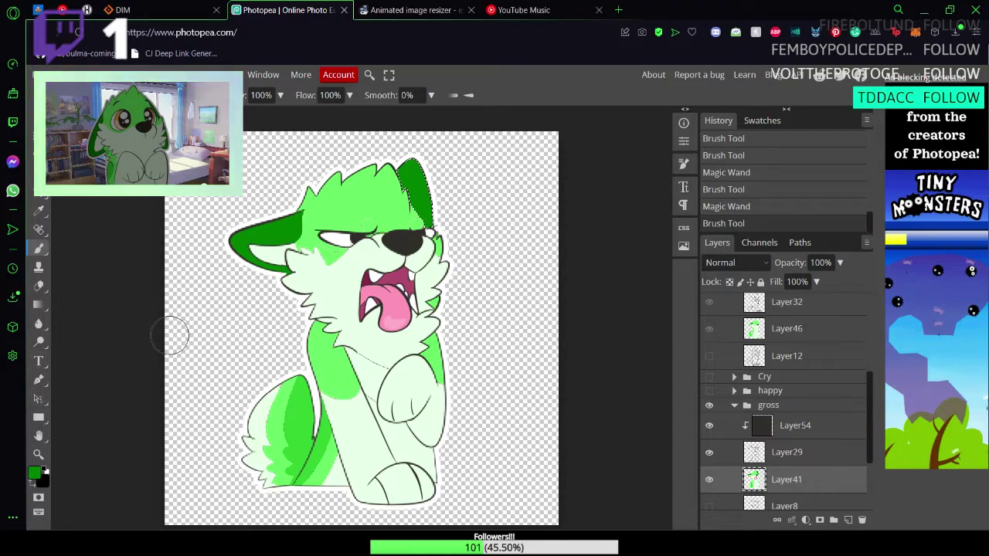
Step: Clear the ear selection and save the document
{"action": "key", "text": "w"}
{"action": "left_click", "coordinate": [128, 360]}
{"action": "key", "text": "ctrl+s"}
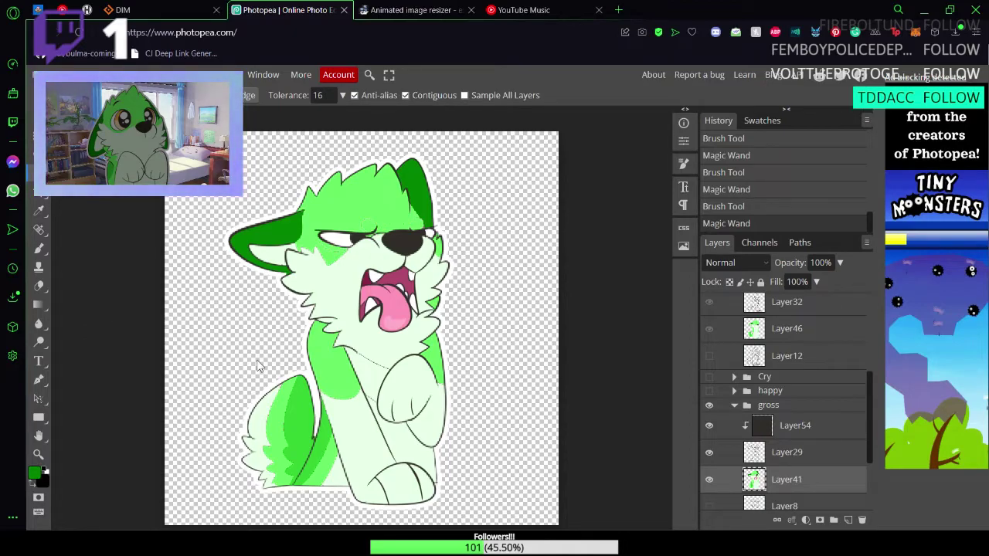
Step: Sample the pale green body colour and brush over the stray pixel line between the foreleg outline and the raised paw
{"action": "key", "text": "b"}
{"action": "left_click", "coordinate": [77, 95]}
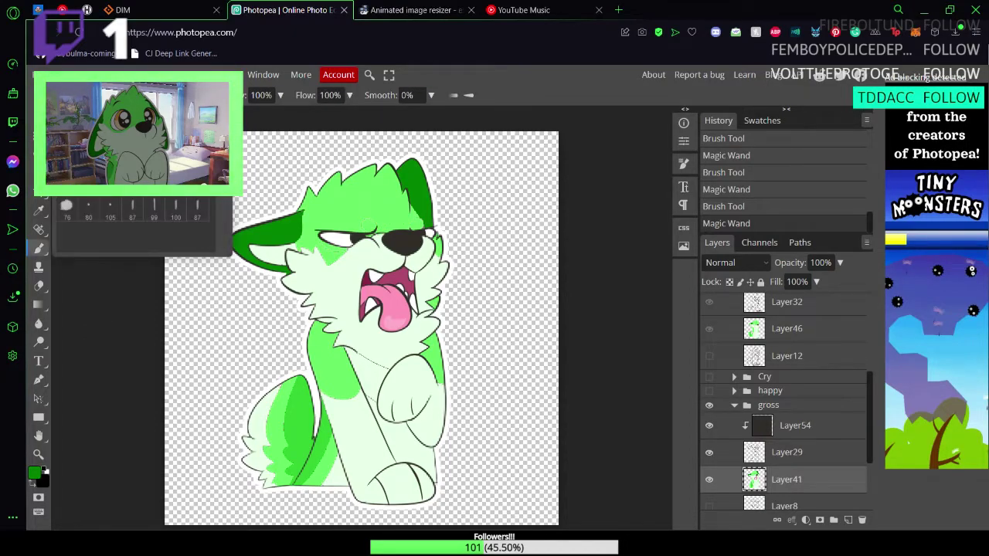
{"action": "left_click", "coordinate": [78, 95]}
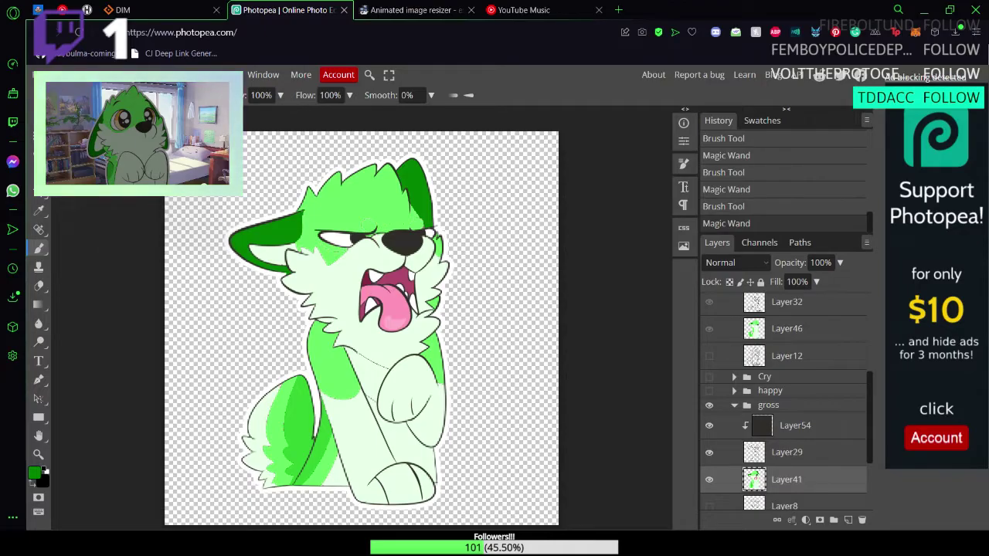
{"action": "key", "text": "z"}
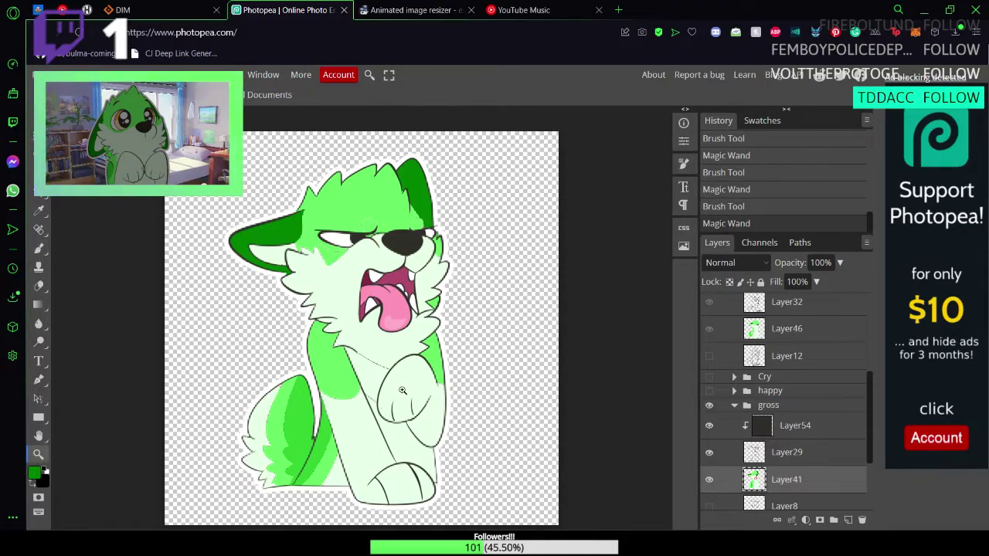
{"action": "left_click_drag", "start_coordinate": [378, 402], "coordinate": [358, 409]}
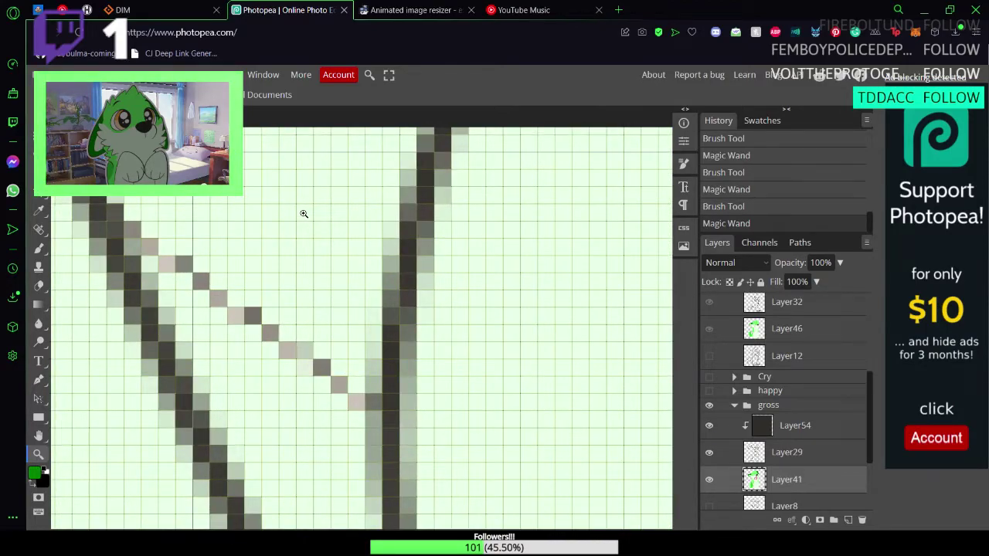
{"action": "key", "text": "i"}
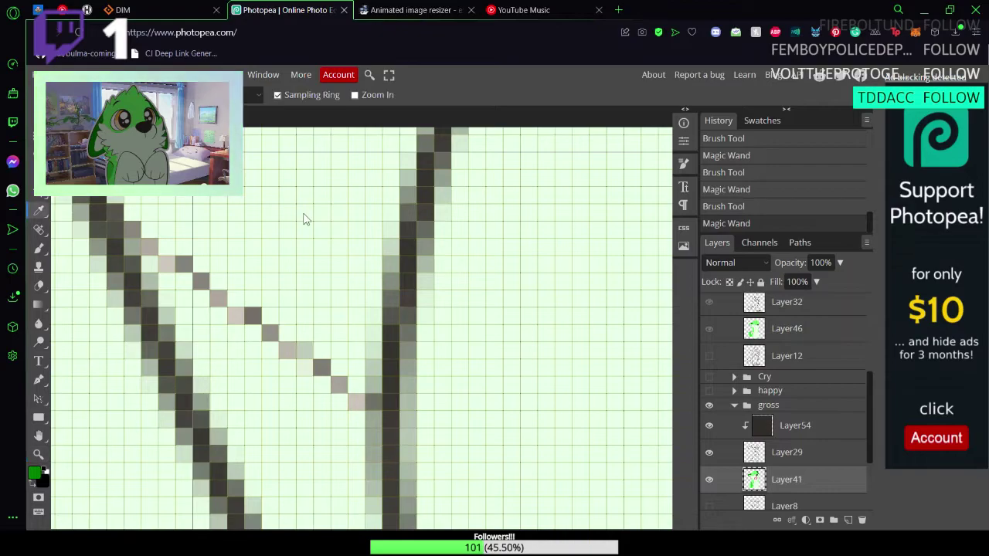
{"action": "left_click", "coordinate": [304, 214]}
{"action": "key", "text": "b"}
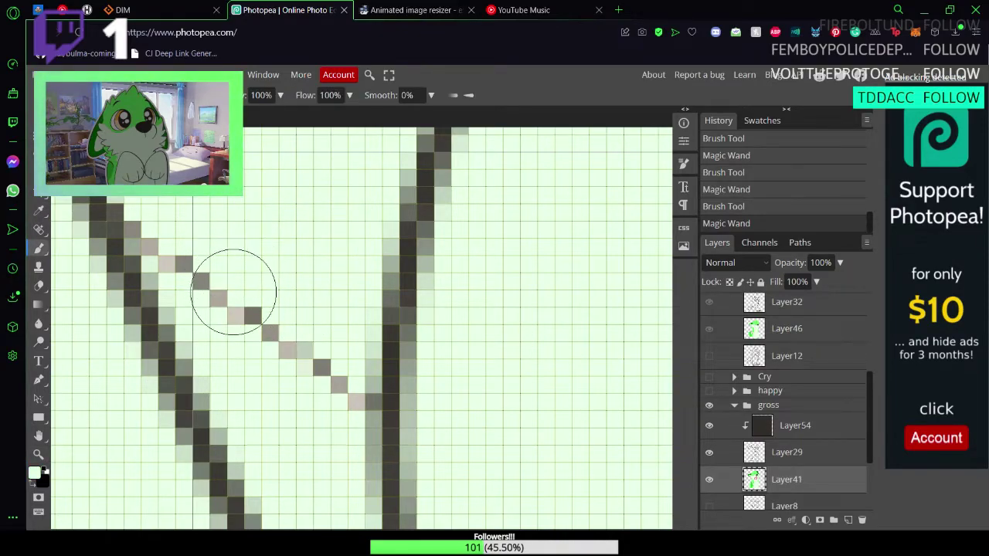
{"action": "left_click", "coordinate": [225, 290]}
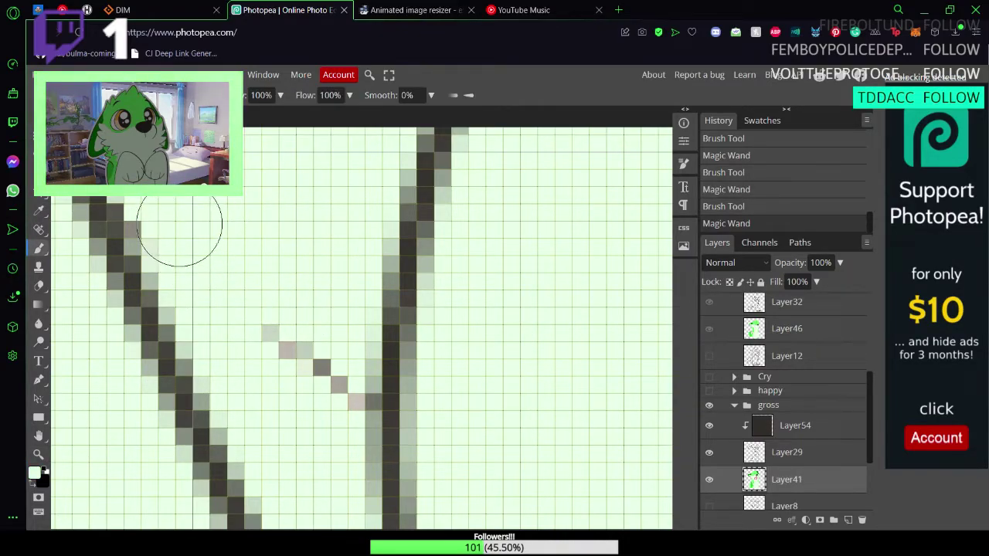
{"action": "mouse_move", "coordinate": [219, 269]}
{"action": "left_mouse_down"}
{"action": "mouse_move", "coordinate": [279, 312]}
{"action": "mouse_move", "coordinate": [299, 402]}
{"action": "mouse_move", "coordinate": [301, 357]}
{"action": "mouse_move", "coordinate": [308, 413]}
{"action": "mouse_move", "coordinate": [310, 365]}
{"action": "mouse_move", "coordinate": [320, 421]}
{"action": "left_mouse_up"}
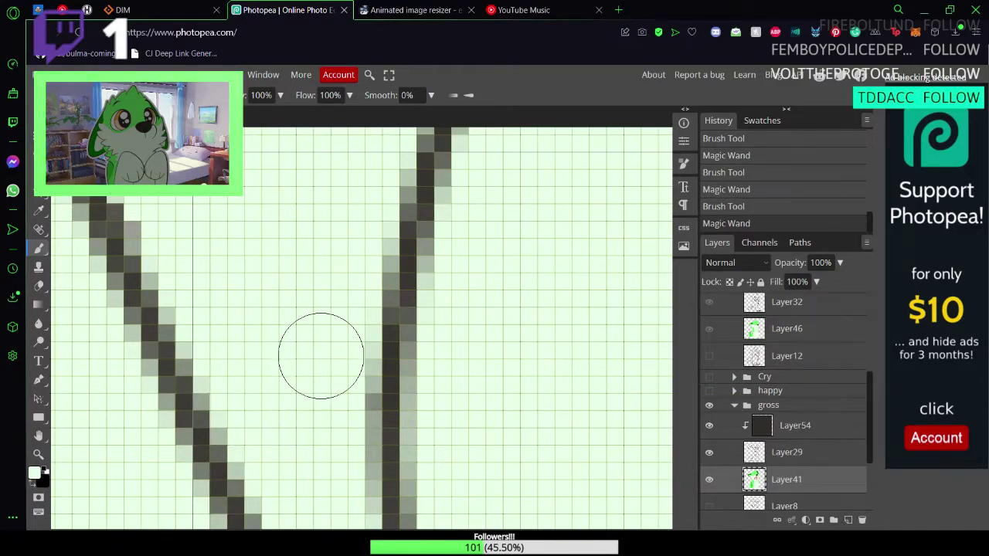
{"action": "mouse_move", "coordinate": [311, 310]}
{"action": "left_mouse_down"}
{"action": "mouse_move", "coordinate": [328, 367]}
{"action": "mouse_move", "coordinate": [323, 289]}
{"action": "left_mouse_up"}
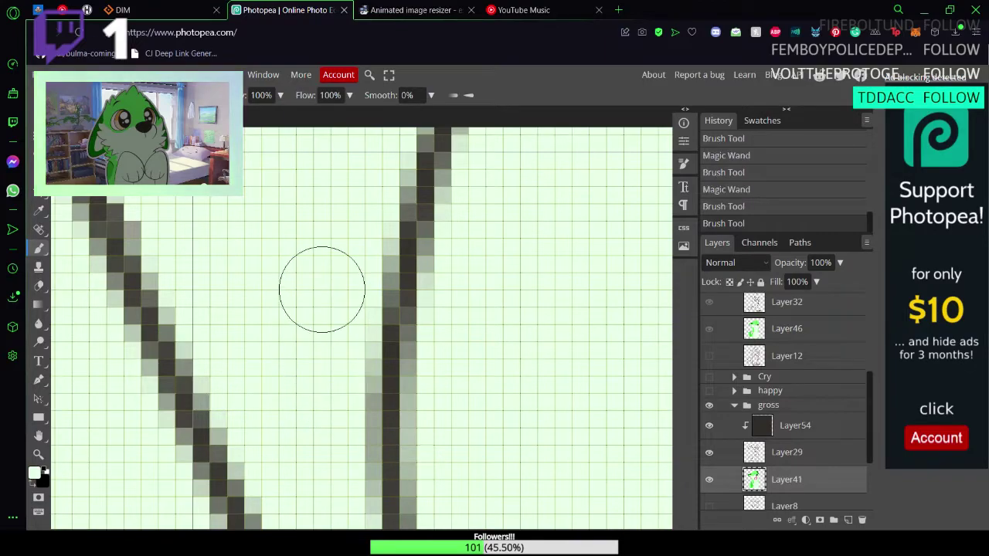
{"action": "scroll", "coordinate": [322, 286], "scroll_direction": "down", "scroll_amount": 2}
{"action": "left_click_drag", "start_coordinate": [363, 240], "coordinate": [358, 219]}
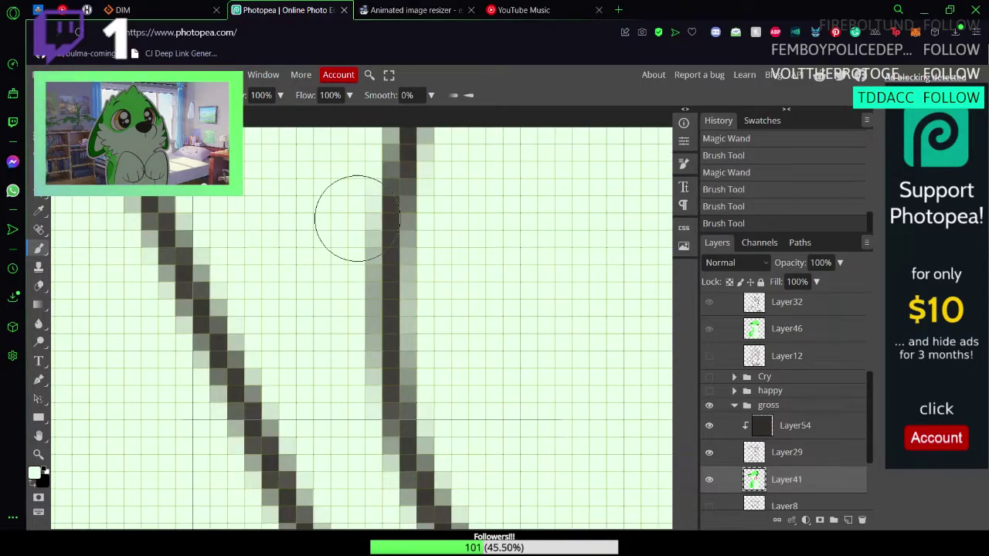
Step: Brush over the stray diagonal pixel line across the chest above the raised paw in pale green
{"action": "scroll", "coordinate": [358, 219], "scroll_direction": "up", "scroll_amount": 4}
{"action": "left_click_drag", "start_coordinate": [438, 251], "coordinate": [377, 340]}
{"action": "scroll", "coordinate": [372, 329], "scroll_direction": "up", "scroll_amount": 3}
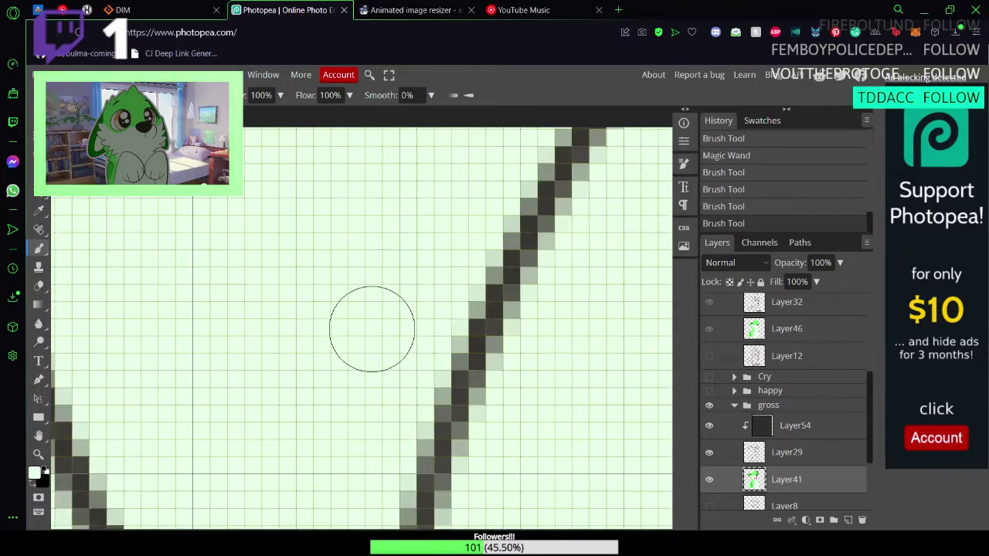
{"action": "key", "text": "z"}
{"action": "left_click_drag", "start_coordinate": [409, 379], "coordinate": [339, 363]}
{"action": "left_click_drag", "start_coordinate": [385, 285], "coordinate": [433, 303]}
{"action": "key", "text": "b"}
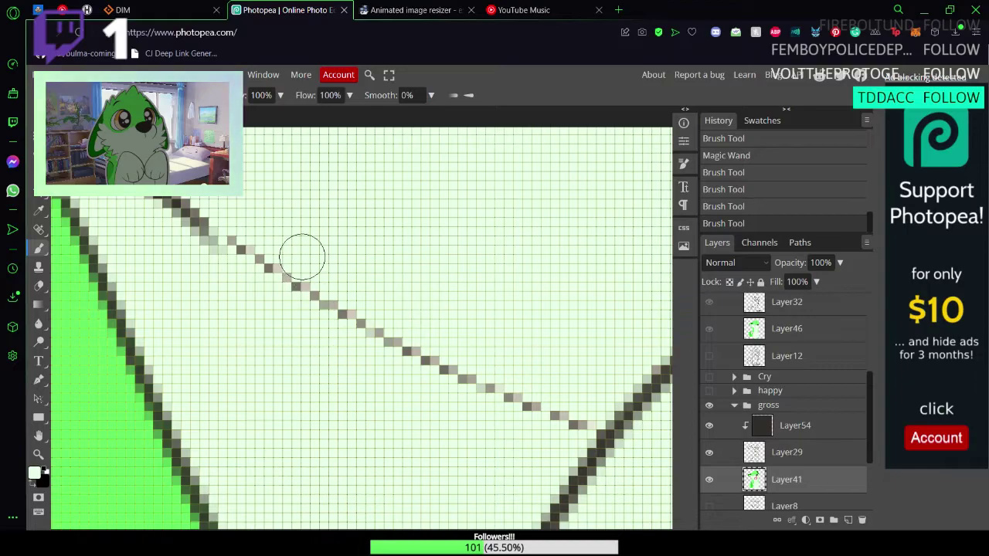
{"action": "mouse_move", "coordinate": [302, 258]}
{"action": "left_mouse_down"}
{"action": "mouse_move", "coordinate": [267, 239]}
{"action": "mouse_move", "coordinate": [249, 276]}
{"action": "mouse_move", "coordinate": [233, 248]}
{"action": "left_mouse_up"}
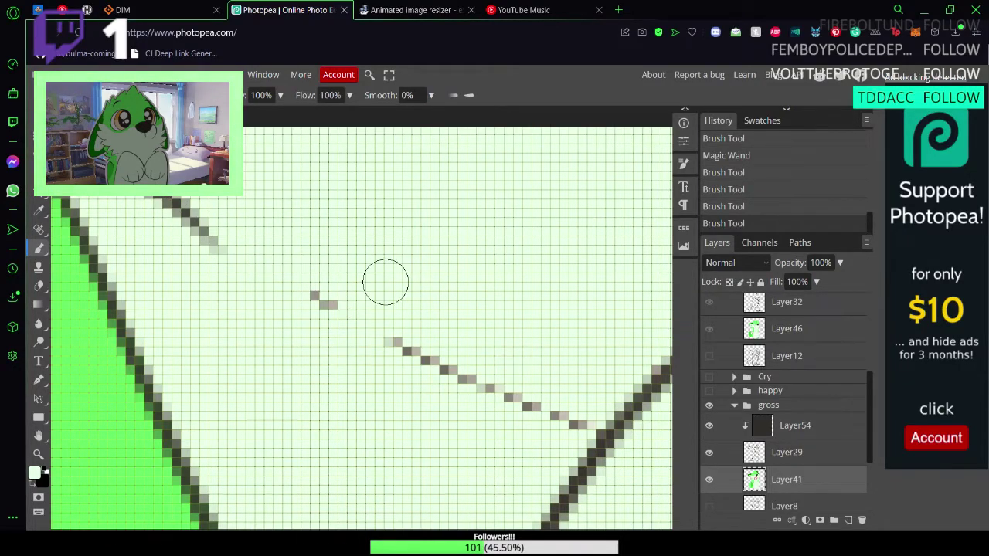
{"action": "mouse_move", "coordinate": [379, 340]}
{"action": "left_mouse_down"}
{"action": "mouse_move", "coordinate": [433, 322]}
{"action": "mouse_move", "coordinate": [456, 389]}
{"action": "mouse_move", "coordinate": [510, 379]}
{"action": "mouse_move", "coordinate": [562, 430]}
{"action": "left_mouse_up"}
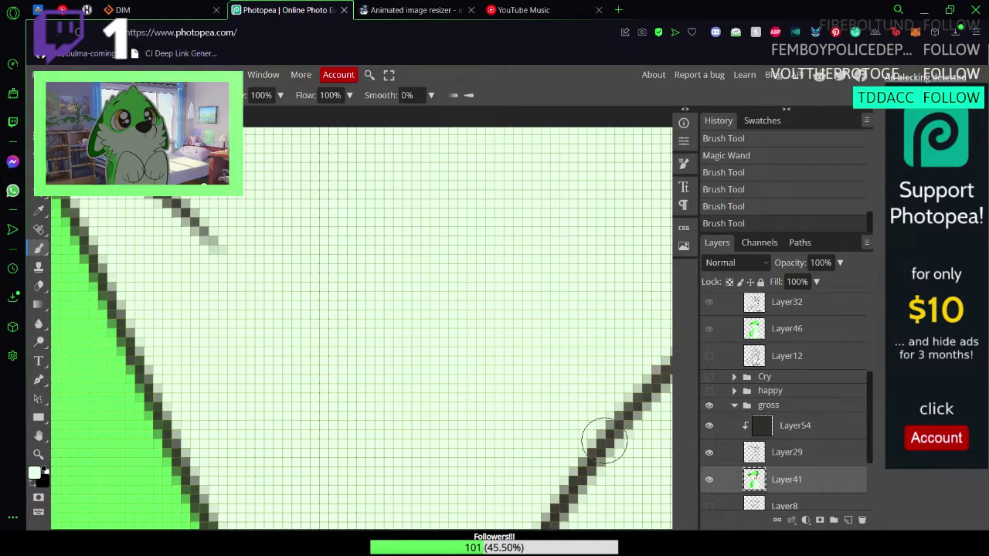
Step: Clean up leftover stray pixels along the upper edge of the raised paw with the pale green brush
{"action": "key", "text": "z"}
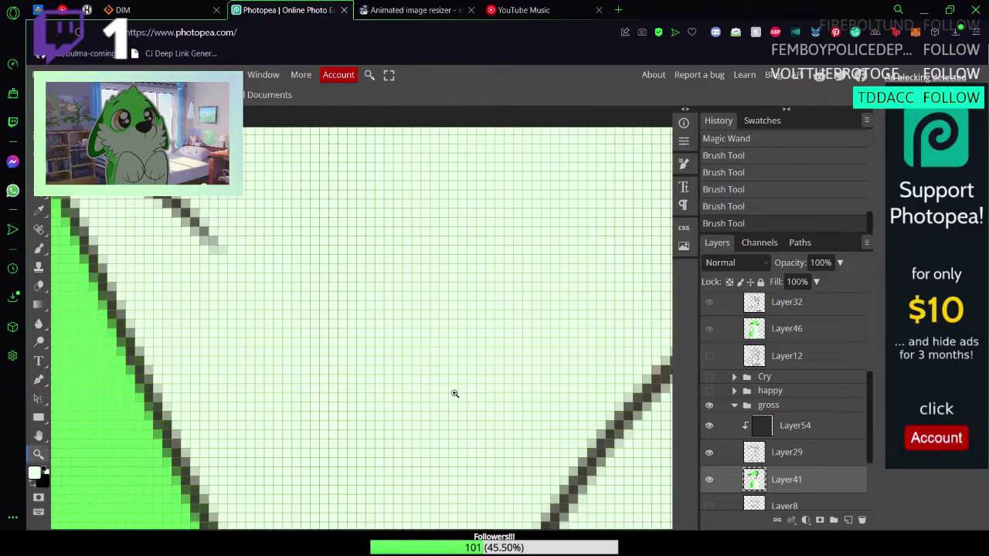
{"action": "left_click_drag", "start_coordinate": [462, 391], "coordinate": [336, 394]}
{"action": "left_click_drag", "start_coordinate": [541, 375], "coordinate": [553, 375]}
{"action": "scroll", "coordinate": [596, 394], "scroll_direction": "up", "scroll_amount": 10}
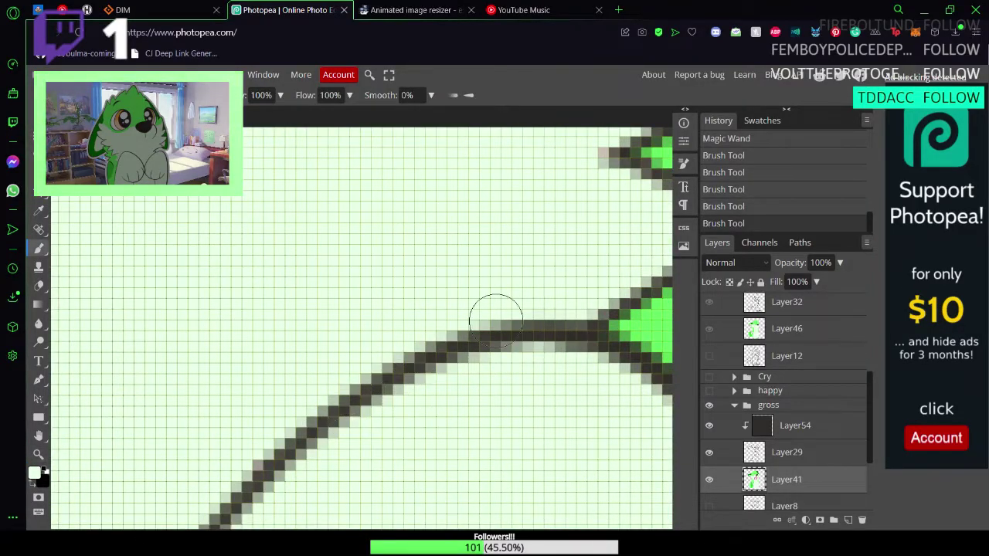
{"action": "key", "text": "z"}
{"action": "left_click_drag", "start_coordinate": [479, 392], "coordinate": [382, 389]}
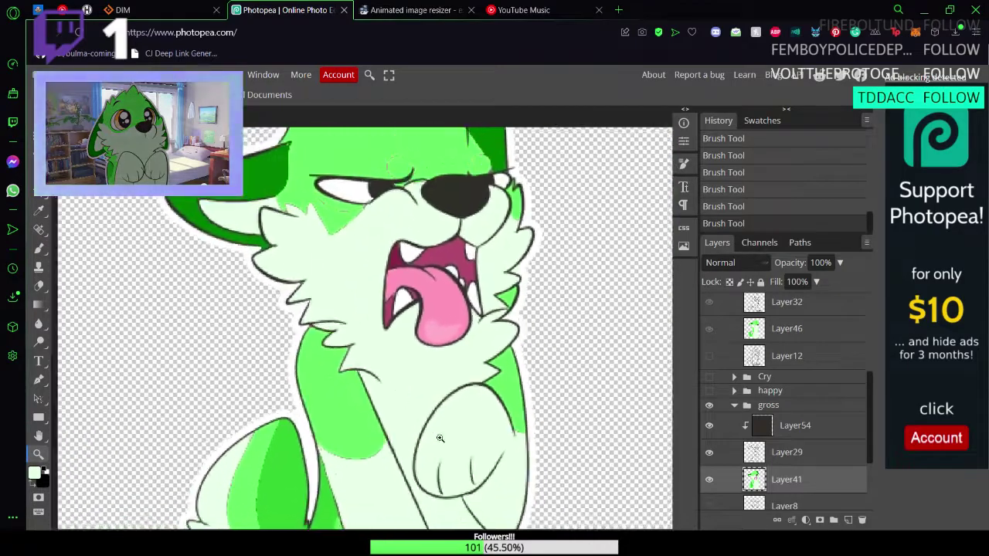
Step: Brush over the stray speck on the pale body area between the haunch and the green shoulder patch
{"action": "left_click", "coordinate": [531, 457]}
{"action": "scroll", "coordinate": [531, 457], "scroll_direction": "down", "scroll_amount": 3}
{"action": "scroll", "coordinate": [464, 487], "scroll_direction": "up", "scroll_amount": 4}
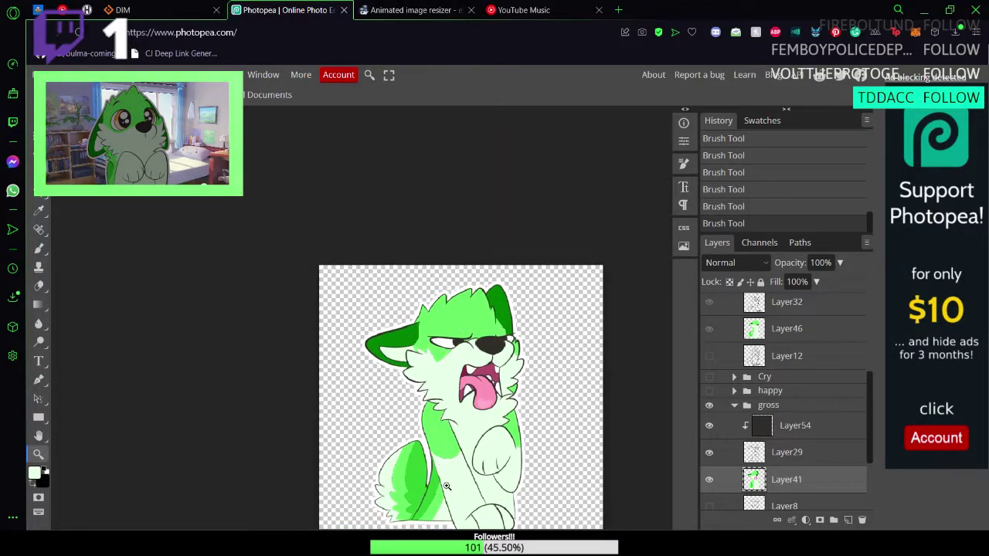
{"action": "scroll", "coordinate": [472, 492], "scroll_direction": "up", "scroll_amount": 3}
{"action": "scroll", "coordinate": [426, 458], "scroll_direction": "up", "scroll_amount": 4}
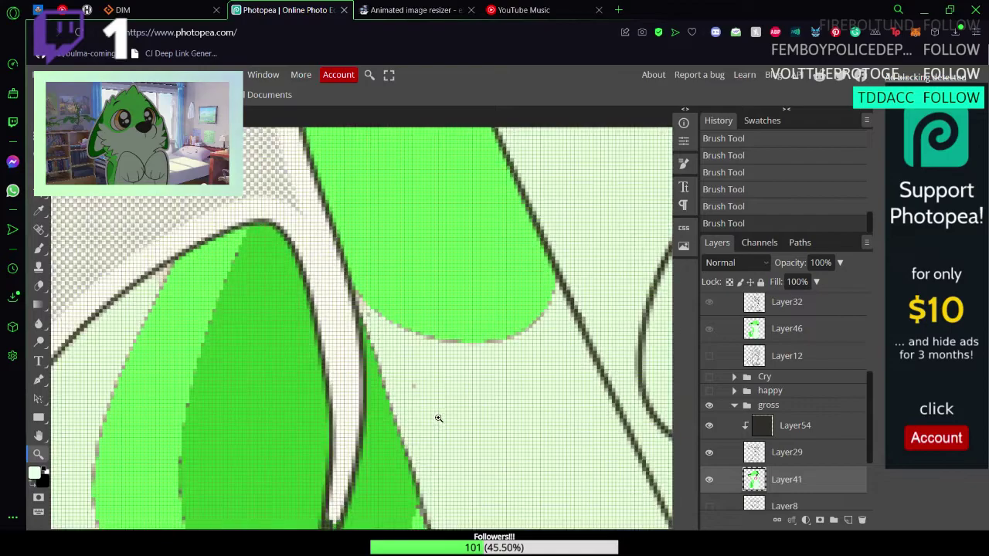
{"action": "key", "text": "b"}
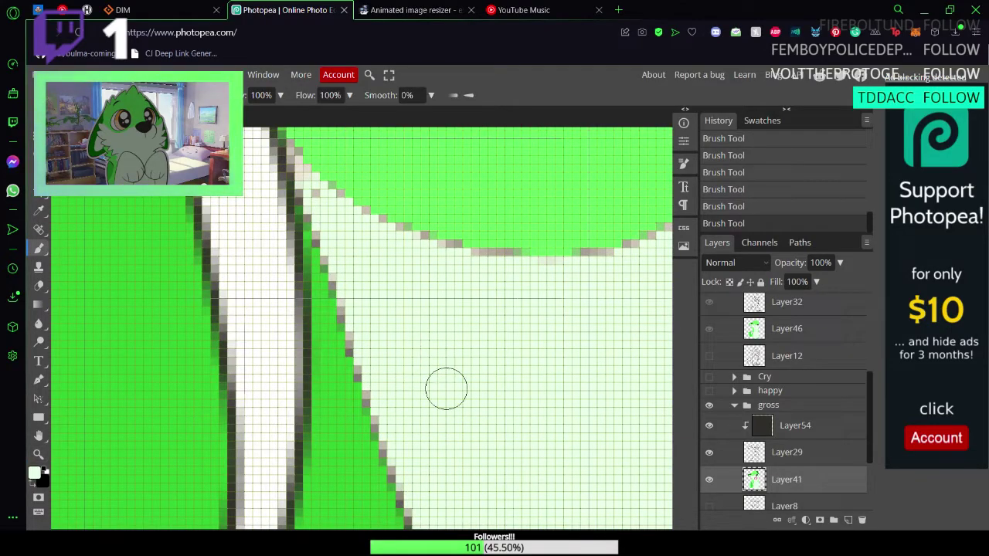
{"action": "key", "text": "w"}
{"action": "key", "text": "b"}
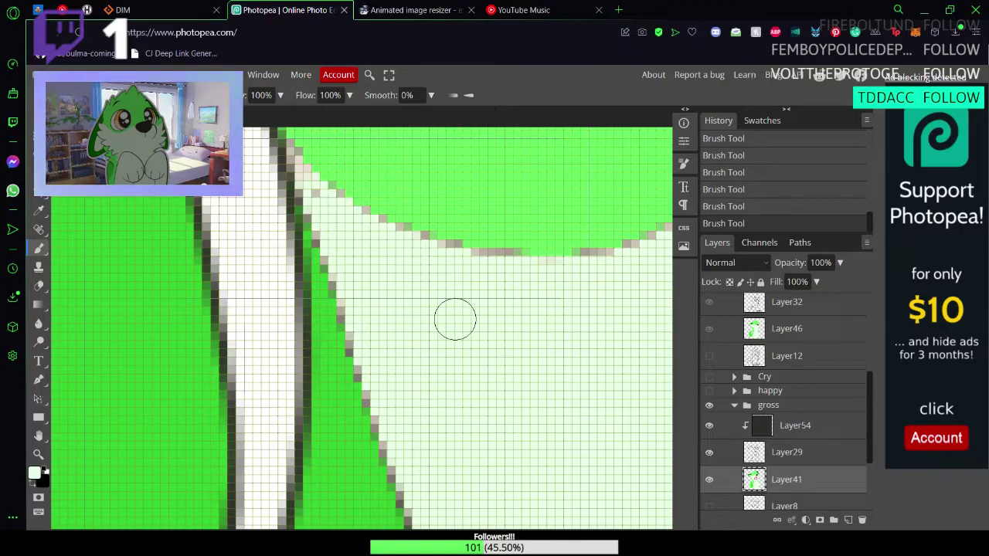
Step: Sample the light green fur colour and brush over the stray dashed line on the cheek marking below the eye
{"action": "key", "text": "z"}
{"action": "scroll", "coordinate": [457, 331], "scroll_direction": "down", "scroll_amount": 10}
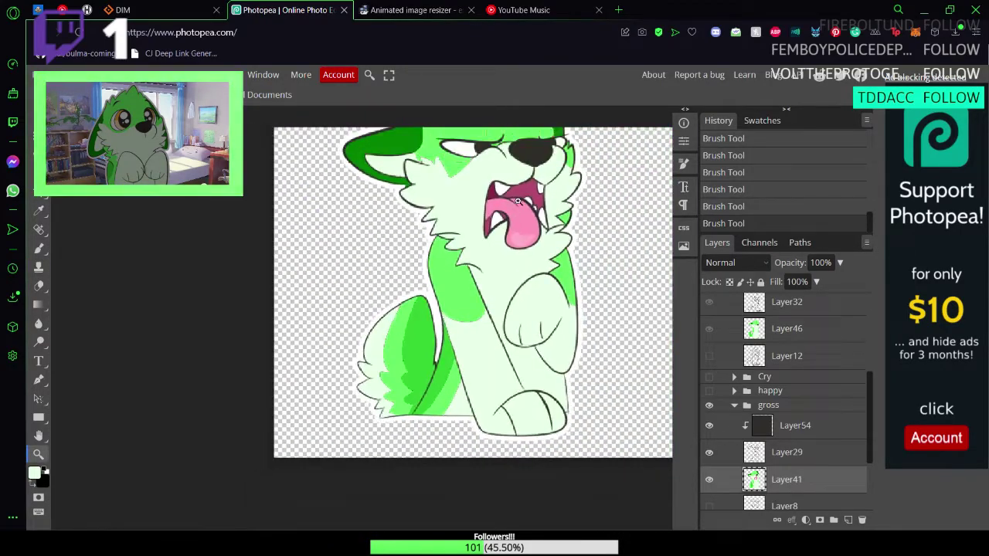
{"action": "scroll", "coordinate": [486, 155], "scroll_direction": "up", "scroll_amount": 10}
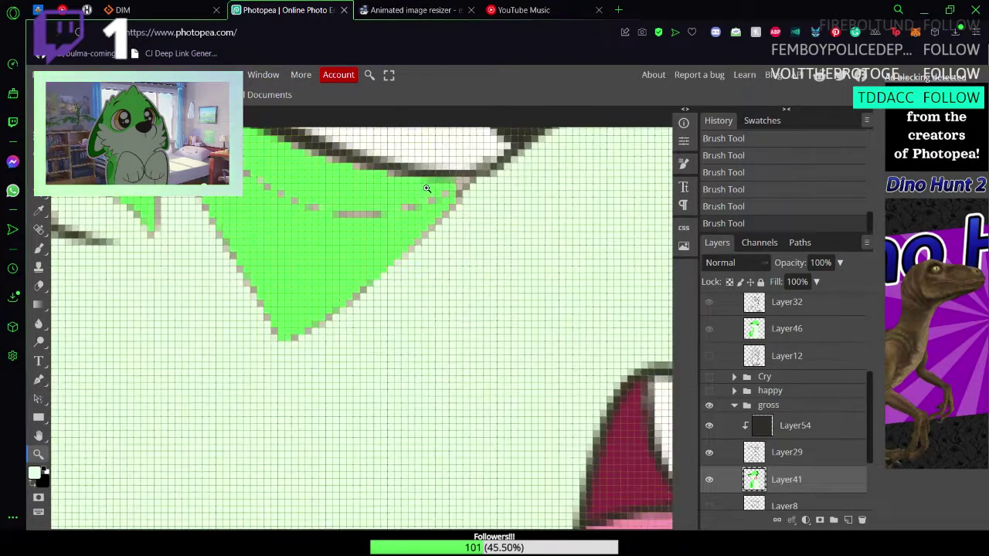
{"action": "left_click", "coordinate": [309, 266]}
{"action": "key", "text": "b"}
{"action": "key", "text": "z"}
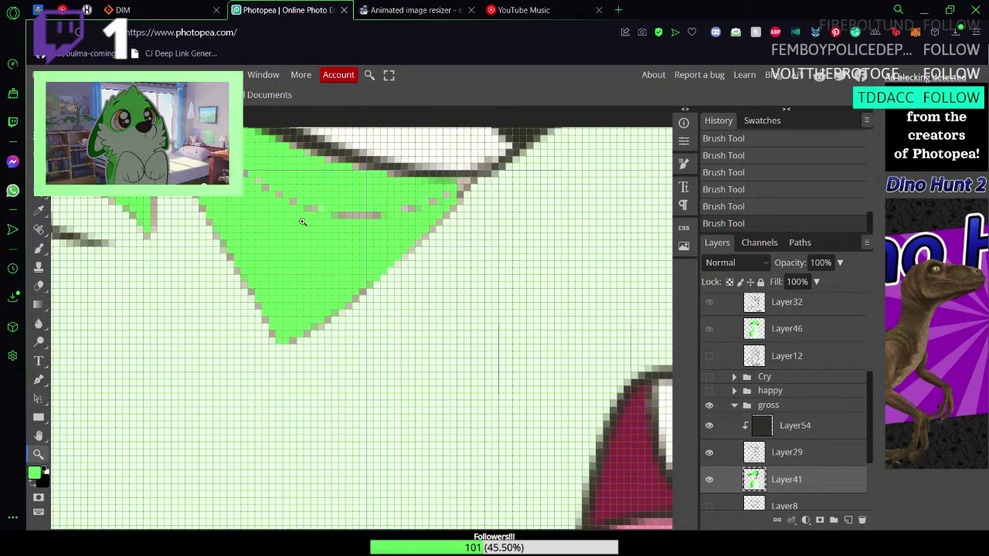
{"action": "scroll", "coordinate": [306, 255], "scroll_direction": "up", "scroll_amount": 2}
{"action": "scroll", "coordinate": [325, 310], "scroll_direction": "down", "scroll_amount": 5}
{"action": "scroll", "coordinate": [331, 321], "scroll_direction": "up", "scroll_amount": 5}
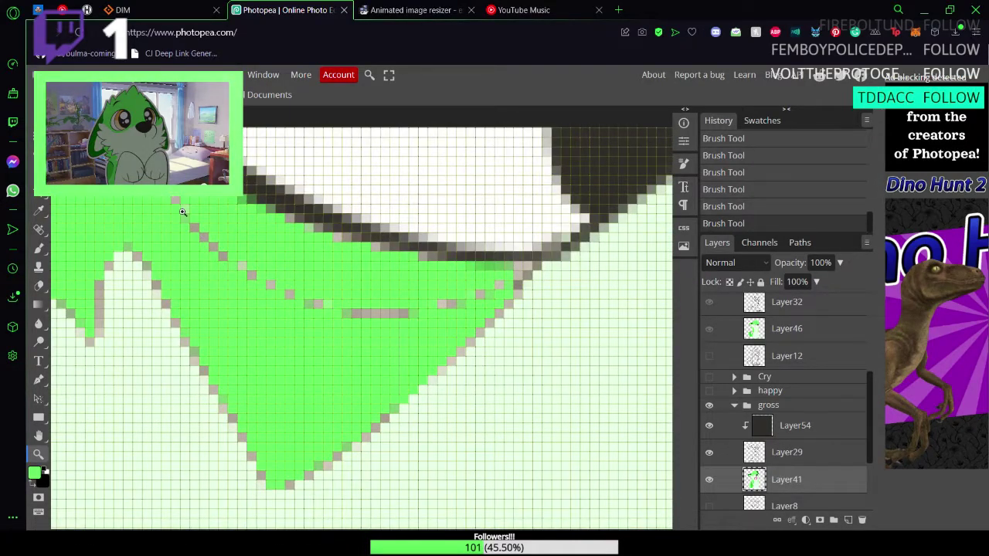
{"action": "key", "text": "b"}
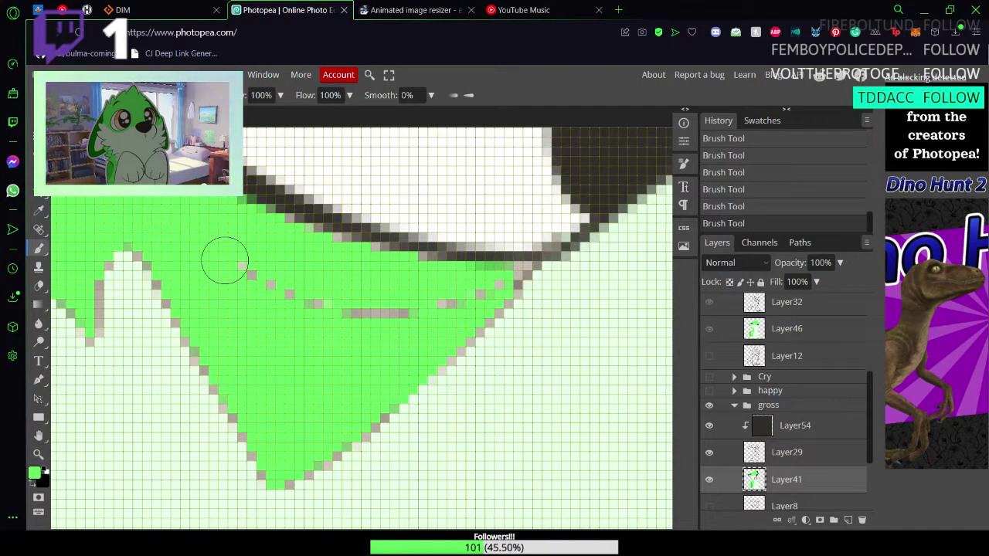
{"action": "mouse_move", "coordinate": [225, 261]}
{"action": "left_mouse_down"}
{"action": "mouse_move", "coordinate": [270, 296]}
{"action": "mouse_move", "coordinate": [279, 288]}
{"action": "mouse_move", "coordinate": [353, 311]}
{"action": "left_mouse_up"}
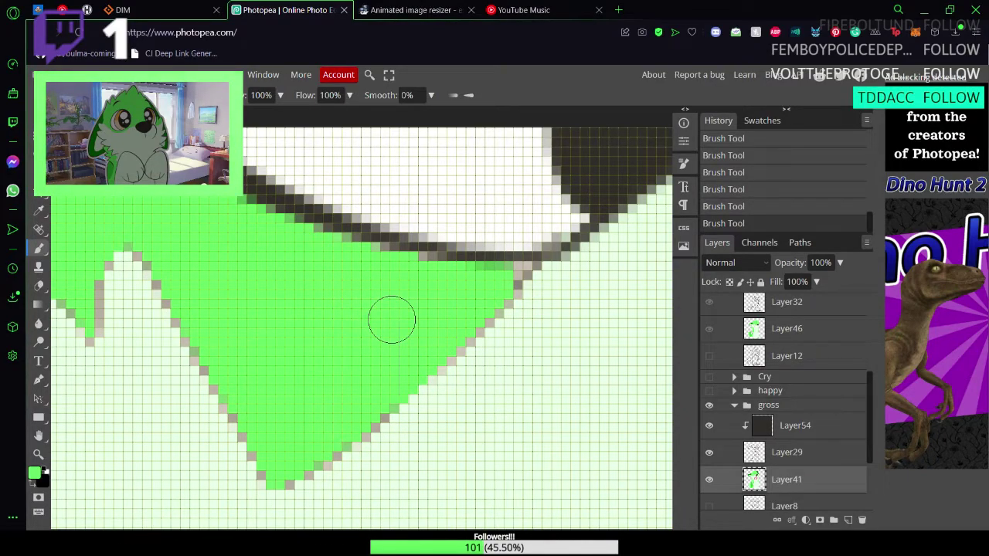
Step: Brush over the stray pixel ring on the forehead above the inner brow in light green
{"action": "key", "text": "z"}
{"action": "left_click_drag", "start_coordinate": [446, 329], "coordinate": [395, 318]}
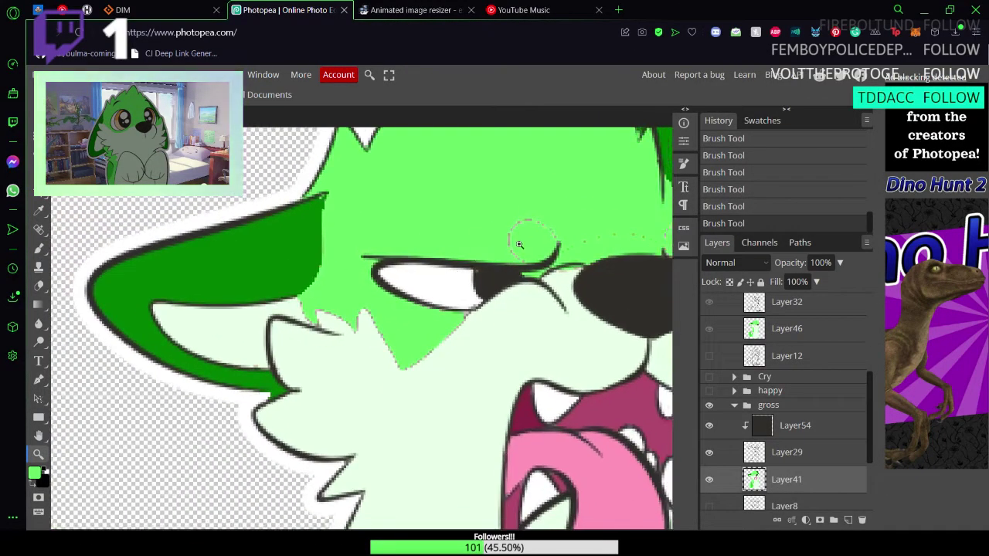
{"action": "left_click_drag", "start_coordinate": [511, 241], "coordinate": [308, 321]}
{"action": "scroll", "coordinate": [265, 303], "scroll_direction": "up", "scroll_amount": 6}
{"action": "scroll", "coordinate": [345, 367], "scroll_direction": "up", "scroll_amount": 1}
{"action": "scroll", "coordinate": [340, 366], "scroll_direction": "down", "scroll_amount": 1}
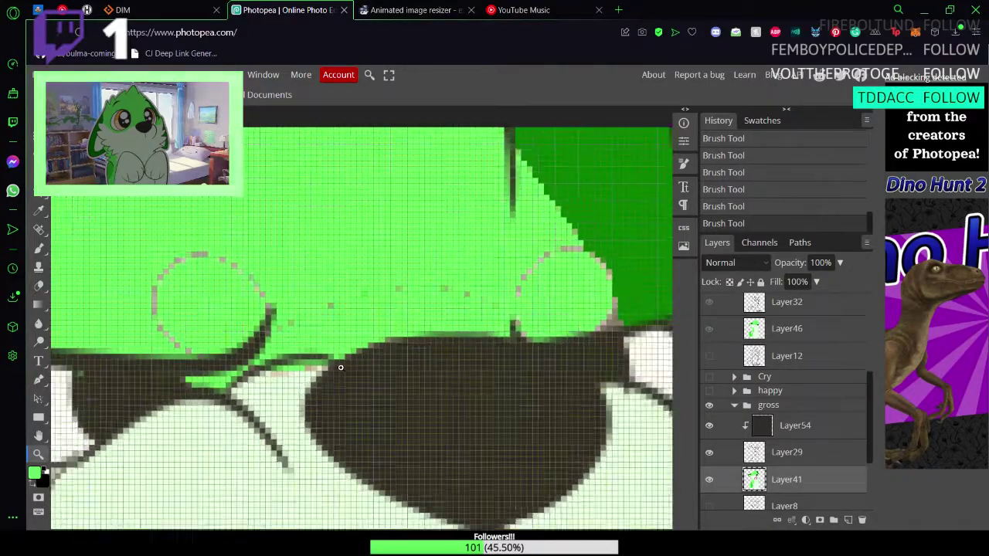
{"action": "scroll", "coordinate": [340, 366], "scroll_direction": "up", "scroll_amount": 1}
{"action": "left_click_drag", "start_coordinate": [394, 348], "coordinate": [380, 383]}
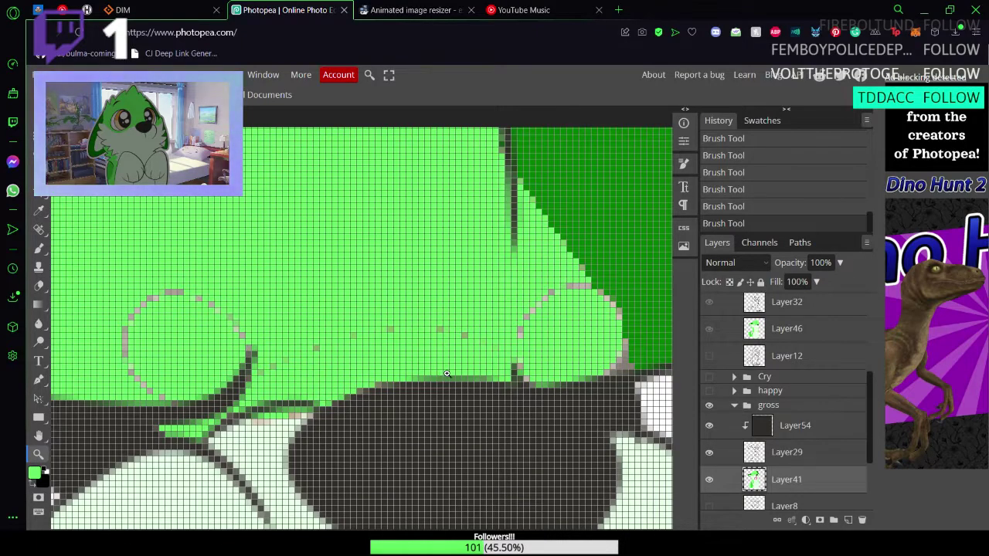
{"action": "scroll", "coordinate": [447, 373], "scroll_direction": "up", "scroll_amount": 1}
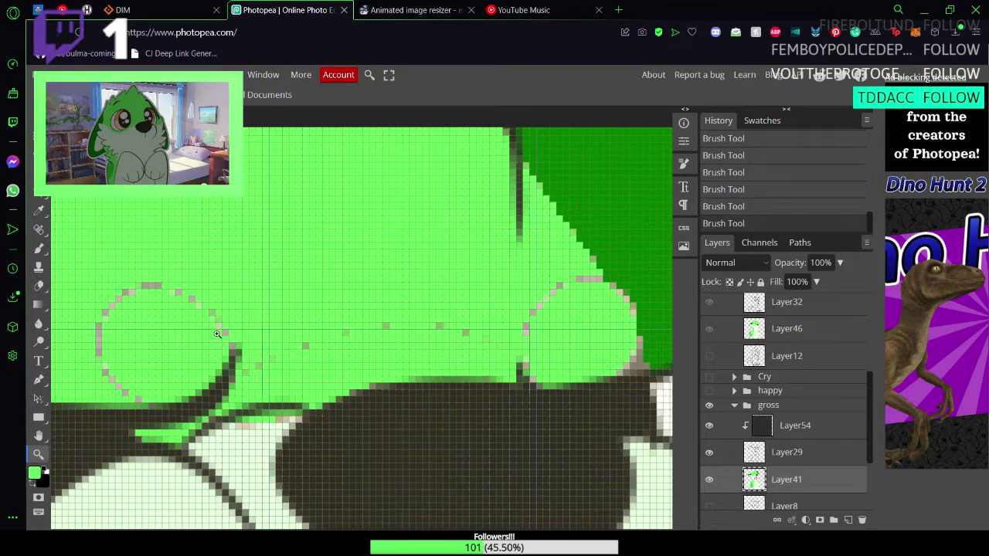
{"action": "key", "text": "b"}
{"action": "mouse_move", "coordinate": [124, 283]}
{"action": "left_mouse_down"}
{"action": "mouse_move", "coordinate": [95, 362]}
{"action": "mouse_move", "coordinate": [106, 353]}
{"action": "mouse_move", "coordinate": [106, 374]}
{"action": "mouse_move", "coordinate": [144, 388]}
{"action": "left_mouse_up"}
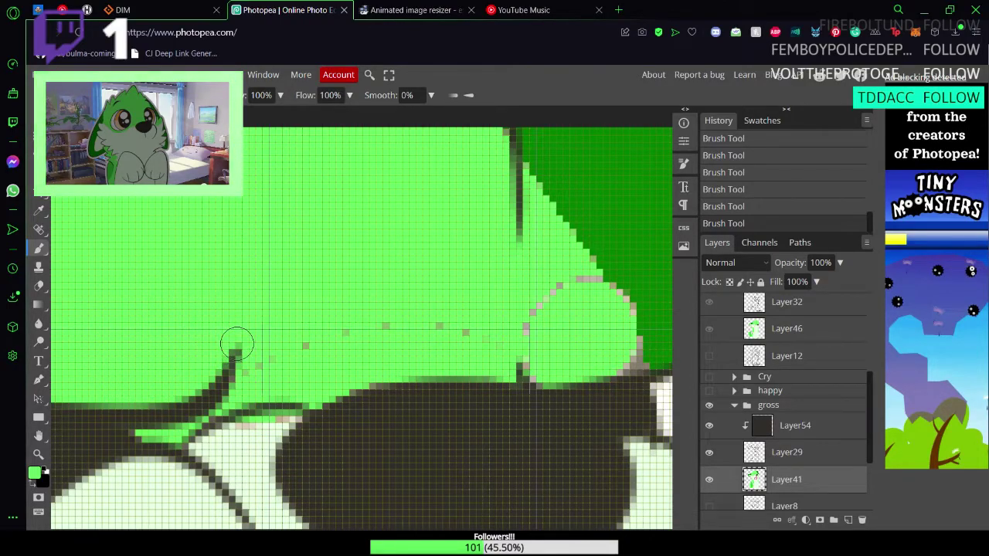
Step: Paint light green over the dotted pixels above the nose and the stray ring beside the dark green ear
{"action": "mouse_move", "coordinate": [246, 366]}
{"action": "left_mouse_down"}
{"action": "mouse_move", "coordinate": [277, 342]}
{"action": "mouse_move", "coordinate": [277, 356]}
{"action": "mouse_move", "coordinate": [427, 321]}
{"action": "mouse_move", "coordinate": [499, 334]}
{"action": "left_mouse_up"}
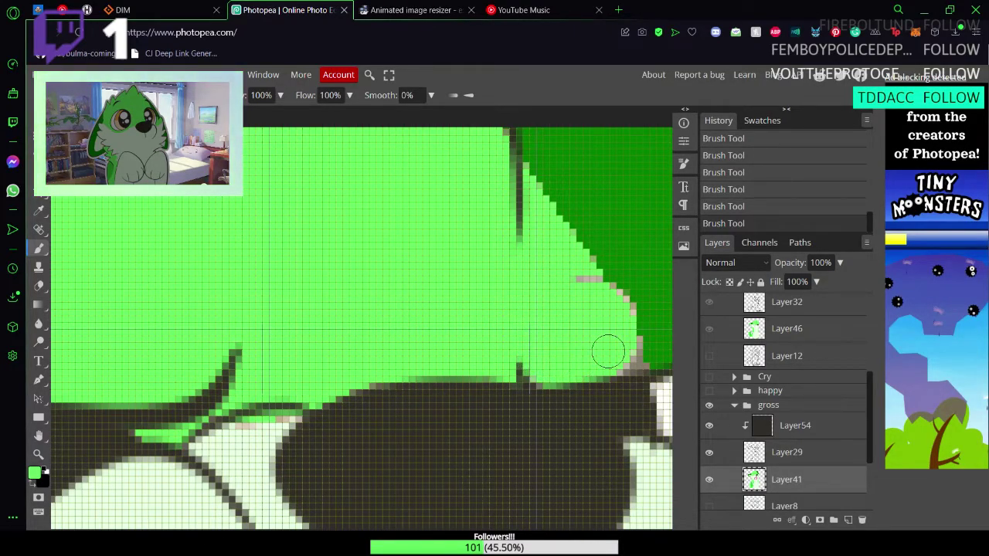
{"action": "left_click_drag", "start_coordinate": [607, 351], "coordinate": [623, 356]}
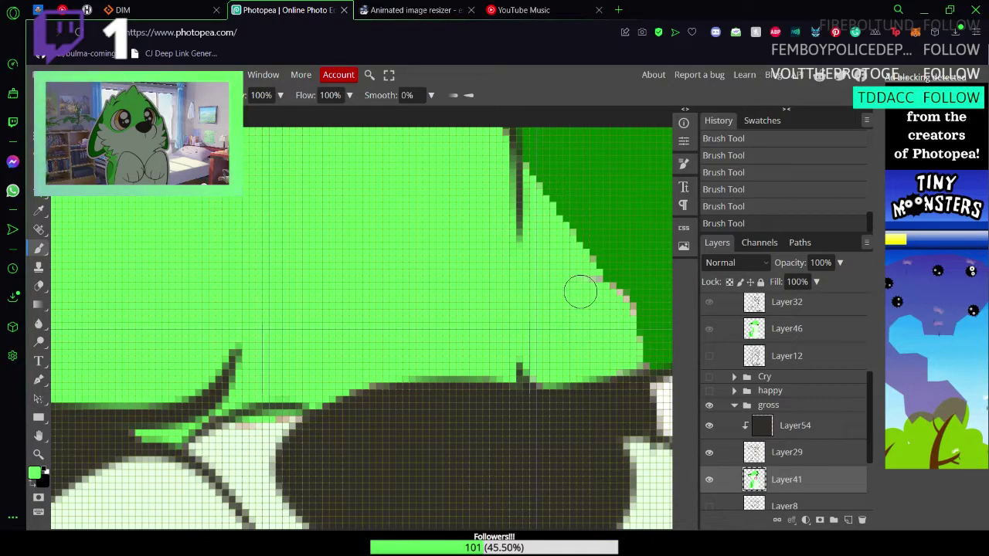
{"action": "left_click_drag", "start_coordinate": [580, 286], "coordinate": [595, 304]}
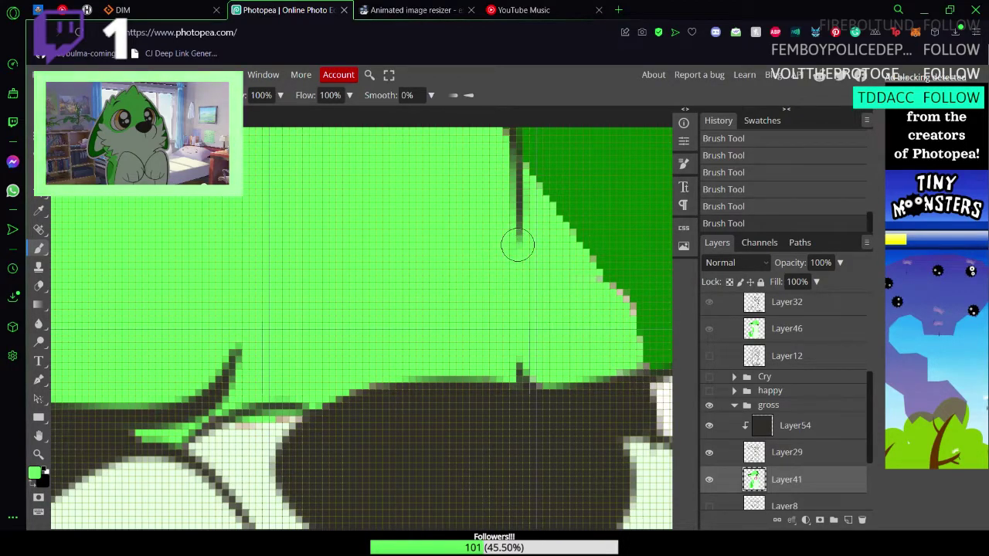
Step: Step back and forward through the last brush strokes in the history to compare the forehead clean-up
{"action": "key", "text": "z"}
{"action": "left_click_drag", "start_coordinate": [425, 359], "coordinate": [367, 356]}
{"action": "scroll", "coordinate": [444, 457], "scroll_direction": "down", "scroll_amount": 1}
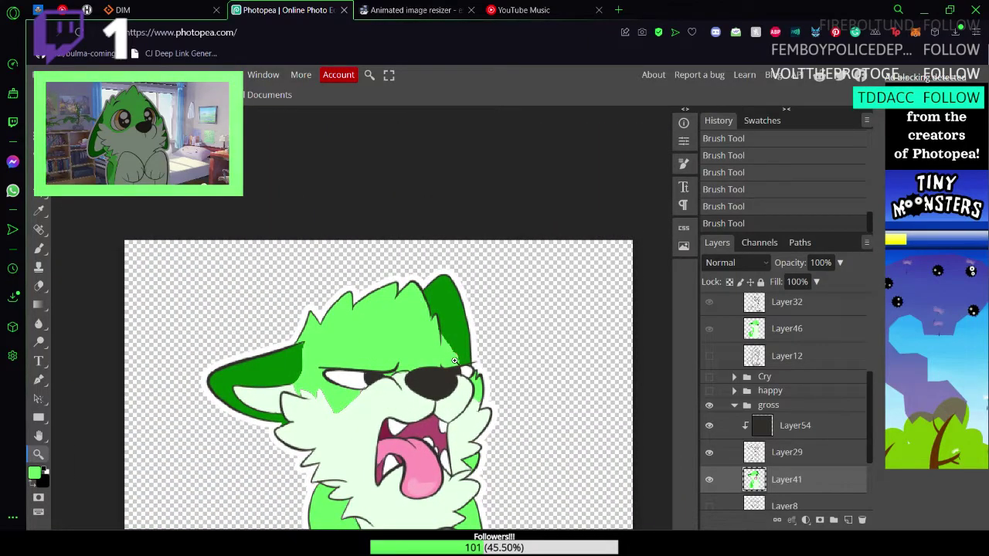
{"action": "scroll", "coordinate": [454, 361], "scroll_direction": "up", "scroll_amount": 3}
{"action": "key", "text": "ctrl+z"}
{"action": "key", "text": "ctrl+z"}
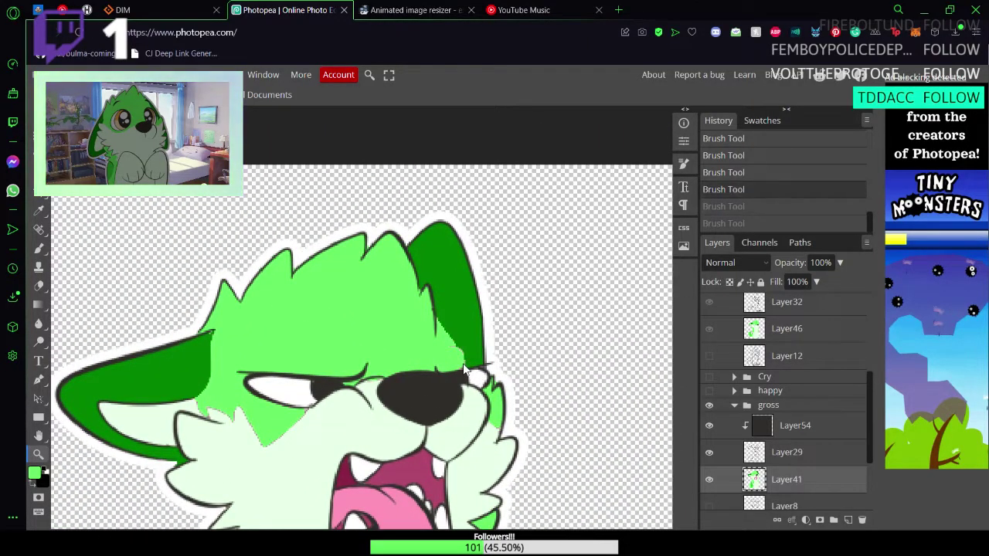
{"action": "key", "text": "ctrl+z"}
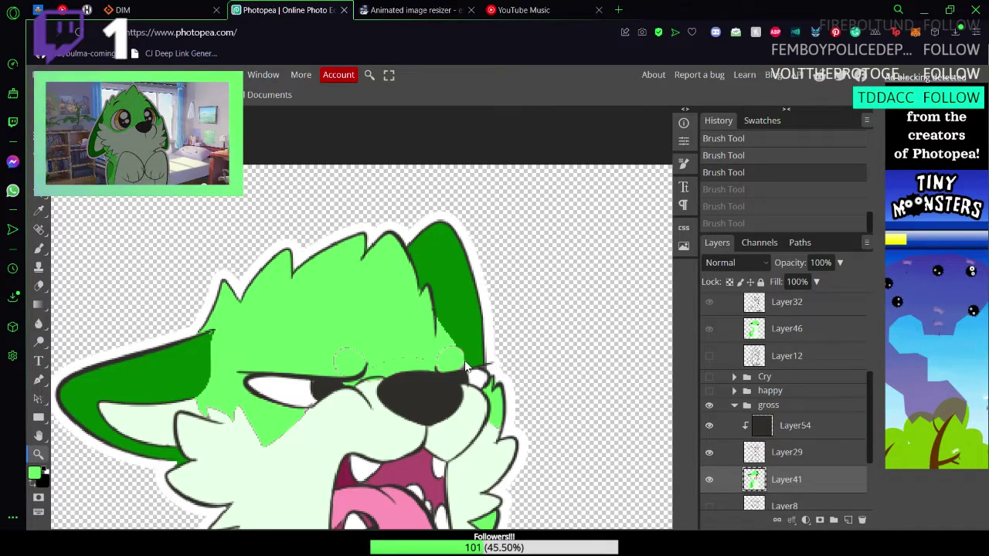
{"action": "left_click", "coordinate": [733, 191]}
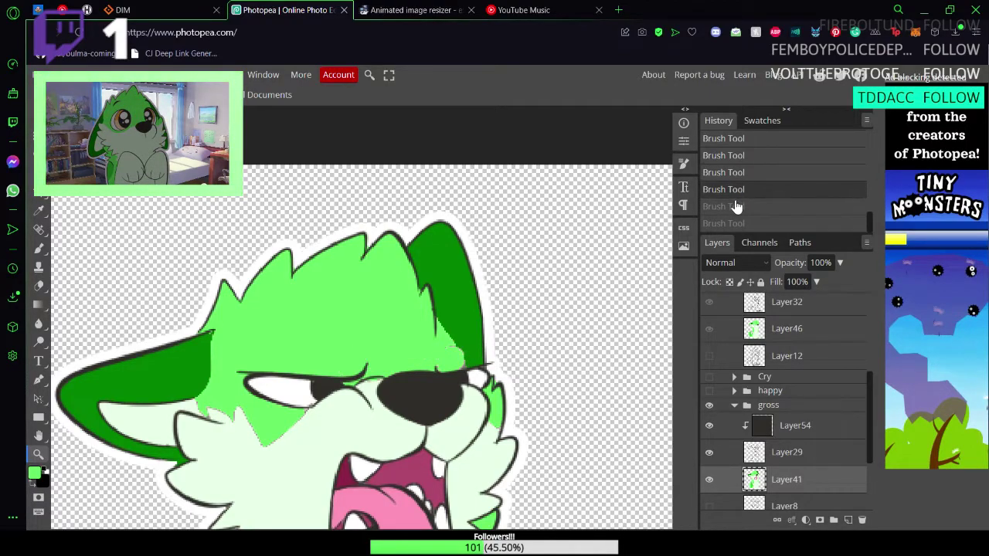
{"action": "left_click", "coordinate": [737, 206]}
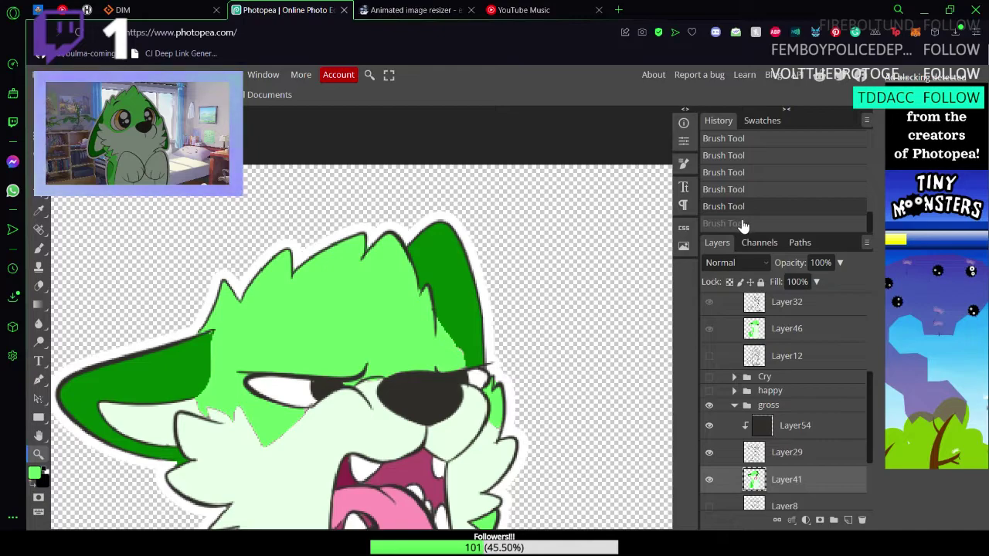
{"action": "left_click", "coordinate": [742, 224]}
{"action": "left_click", "coordinate": [744, 209]}
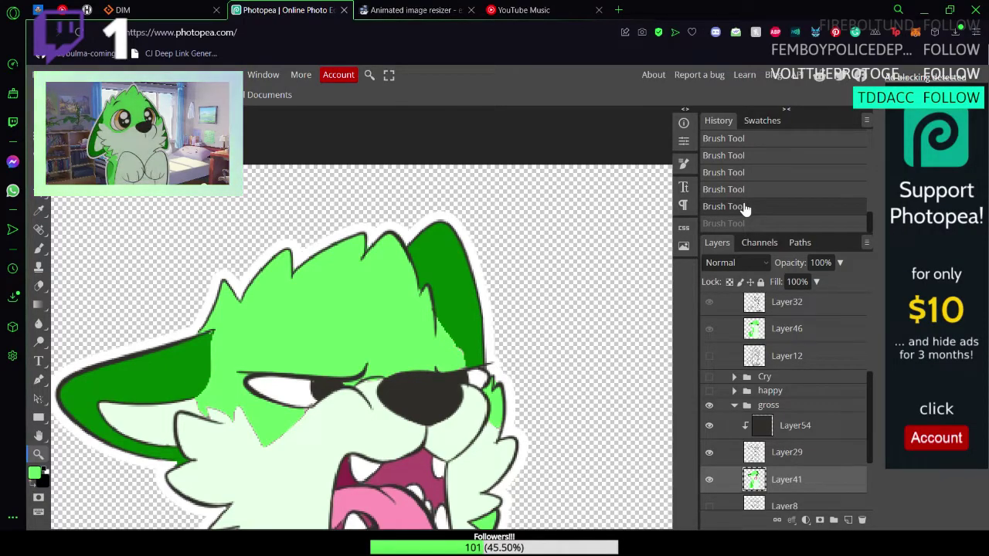
{"action": "left_click", "coordinate": [748, 225]}
Step: Save the document, check the whole gross pose and hide its group
{"action": "key", "text": "ctrl+s"}
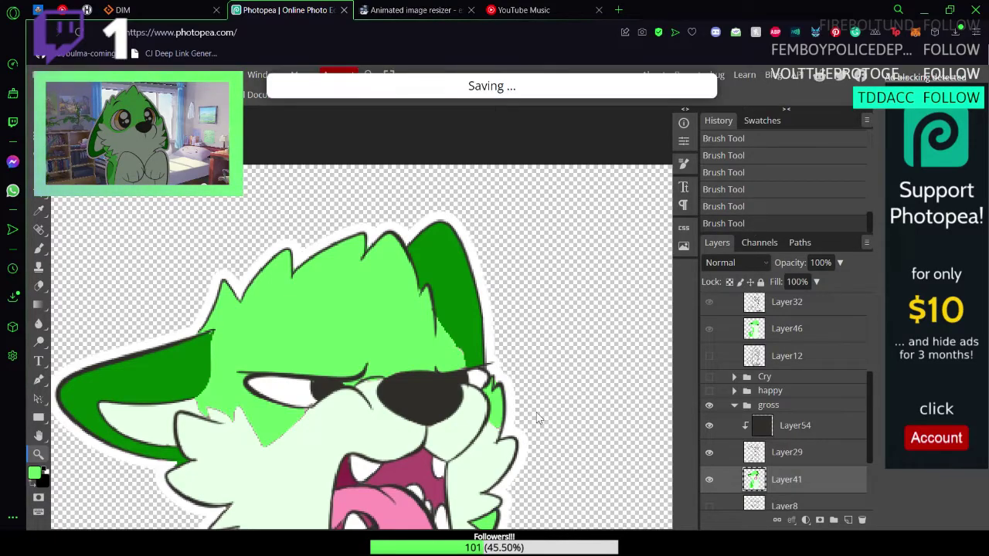
{"action": "left_click_drag", "start_coordinate": [523, 439], "coordinate": [476, 318]}
{"action": "left_click_drag", "start_coordinate": [476, 406], "coordinate": [453, 437]}
{"action": "left_click_drag", "start_coordinate": [458, 506], "coordinate": [437, 340]}
{"action": "scroll", "coordinate": [437, 340], "scroll_direction": "up", "scroll_amount": 3}
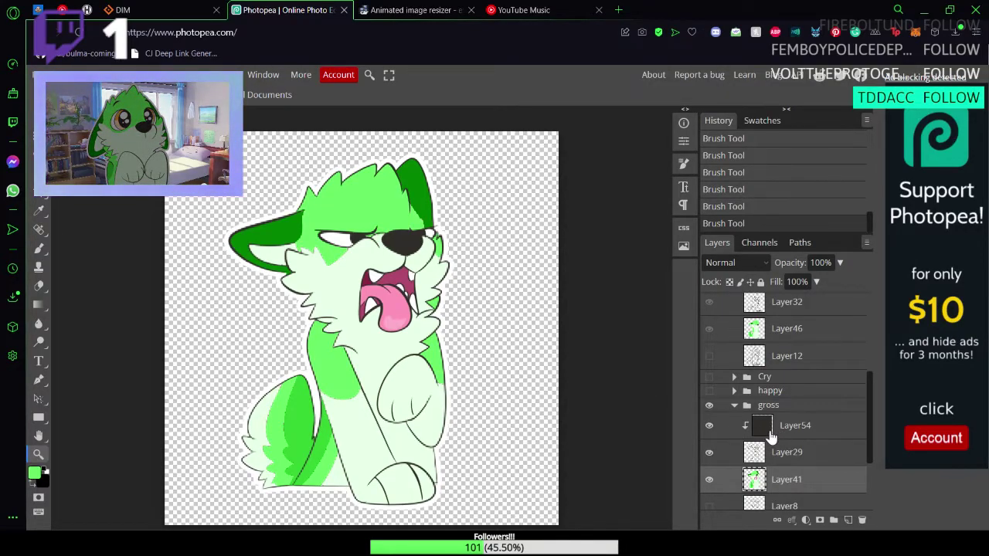
{"action": "scroll", "coordinate": [776, 395], "scroll_direction": "up", "scroll_amount": 2}
{"action": "scroll", "coordinate": [776, 396], "scroll_direction": "down", "scroll_amount": 2}
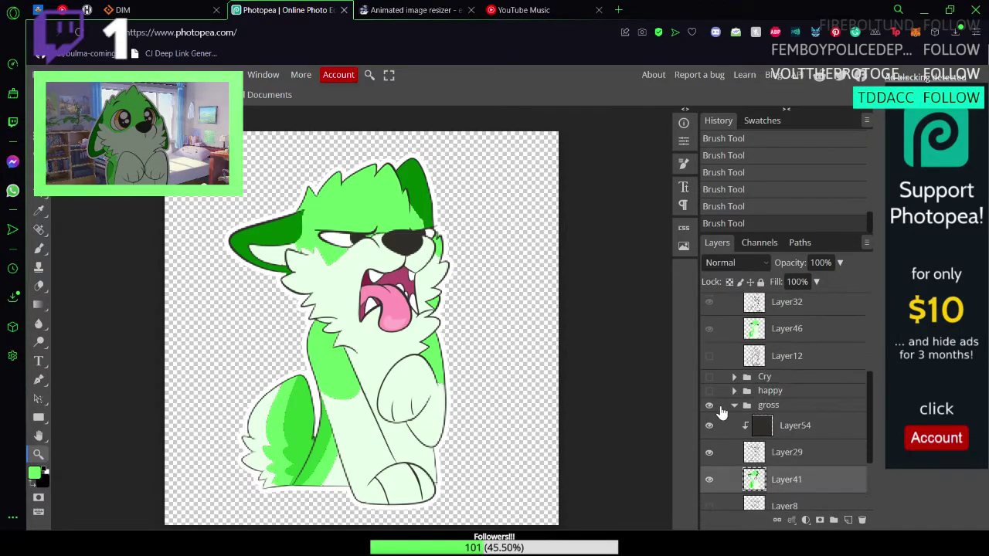
{"action": "left_click", "coordinate": [710, 404]}
Step: Toggle the Cry, happy, excite, WolfTop and wolfKiss[Heart] groups on and off to preview which pose to recolour
{"action": "left_click", "coordinate": [709, 377]}
{"action": "left_click", "coordinate": [710, 377]}
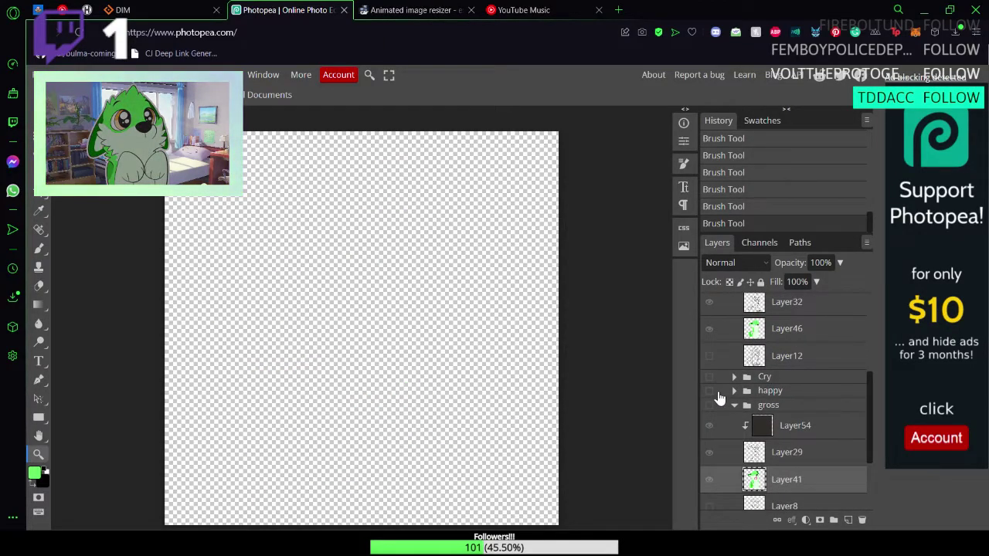
{"action": "left_click", "coordinate": [709, 391]}
{"action": "left_click", "coordinate": [709, 391]}
{"action": "scroll", "coordinate": [738, 396], "scroll_direction": "up", "scroll_amount": 3}
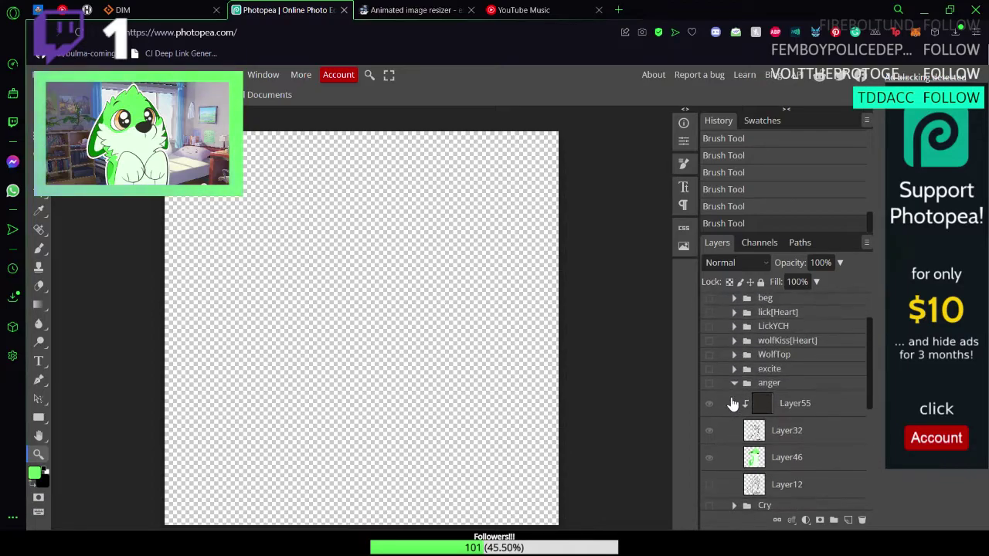
{"action": "left_click", "coordinate": [711, 371]}
{"action": "left_click", "coordinate": [713, 367]}
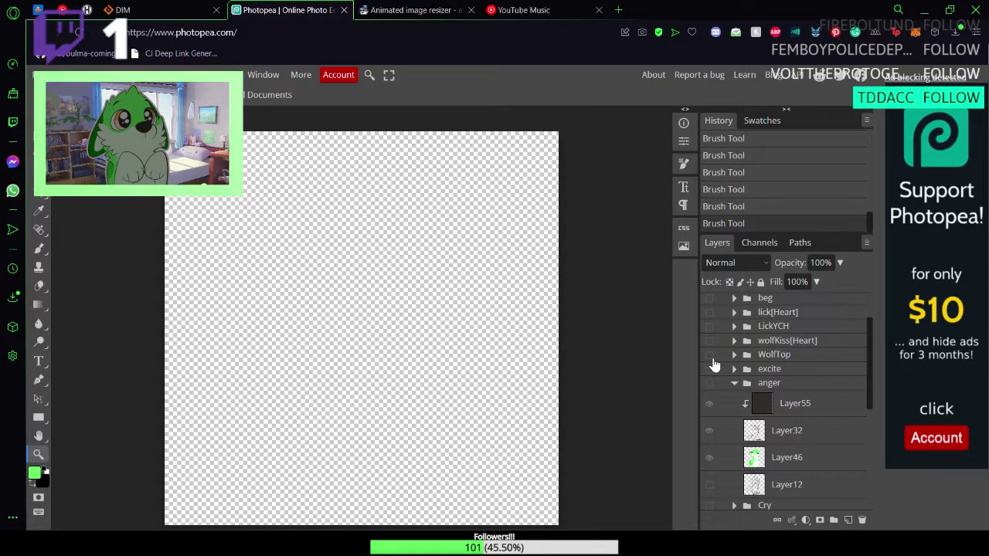
{"action": "left_click", "coordinate": [711, 360]}
{"action": "left_click", "coordinate": [711, 359]}
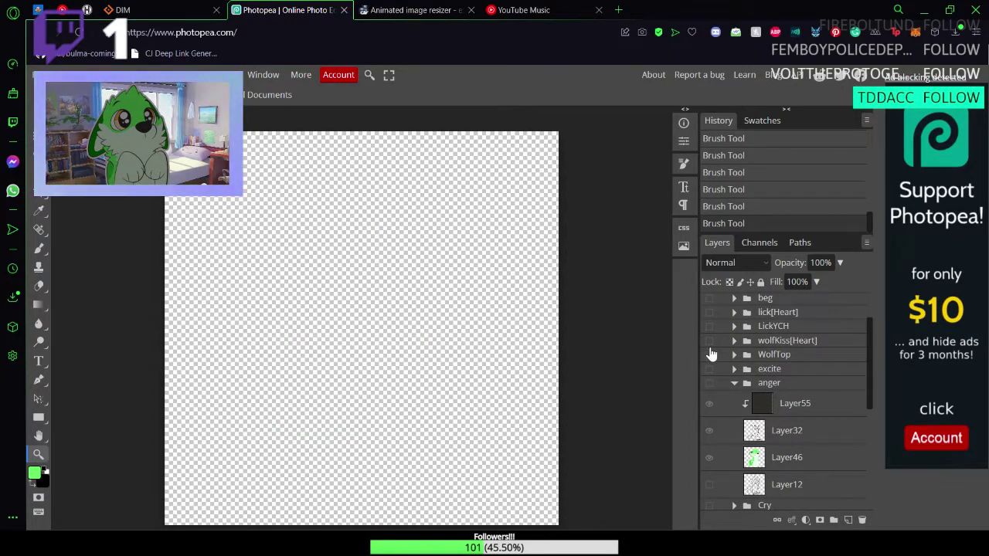
{"action": "left_click", "coordinate": [709, 356]}
{"action": "left_click", "coordinate": [709, 356]}
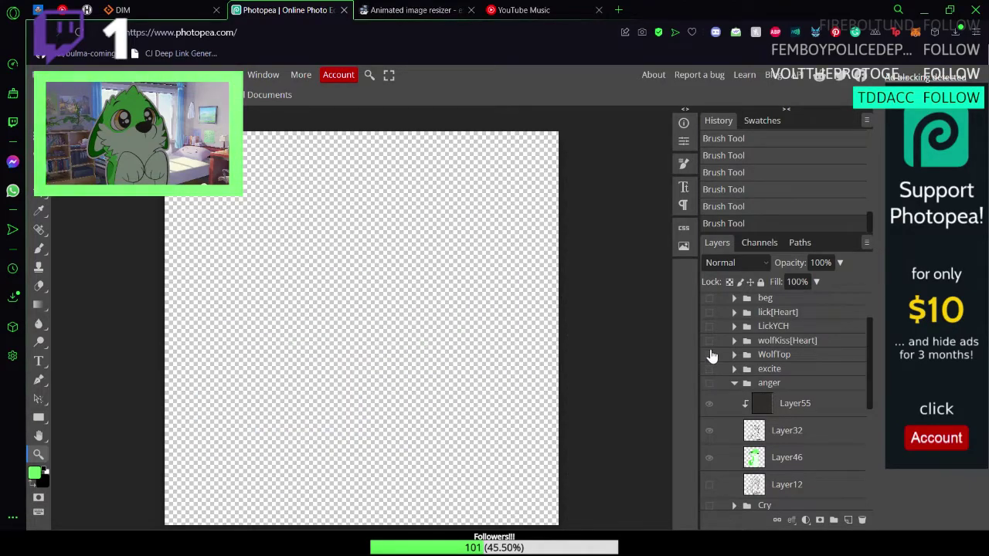
{"action": "left_click", "coordinate": [709, 345]}
{"action": "left_click", "coordinate": [709, 345]}
{"action": "scroll", "coordinate": [712, 364], "scroll_direction": "up", "scroll_amount": 3}
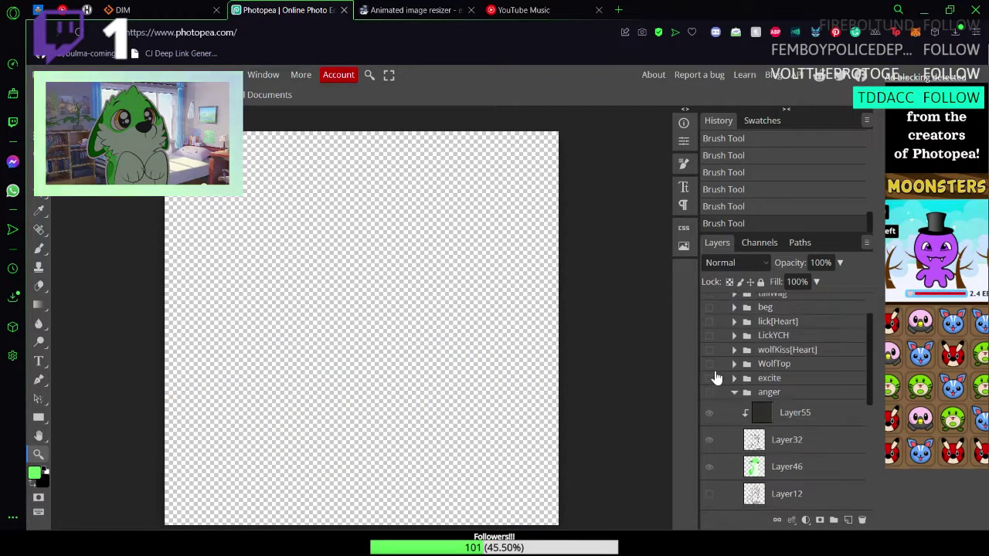
Step: Show and expand the LickYCH group, change the lock on its color layer, and save the document
{"action": "left_click", "coordinate": [710, 384]}
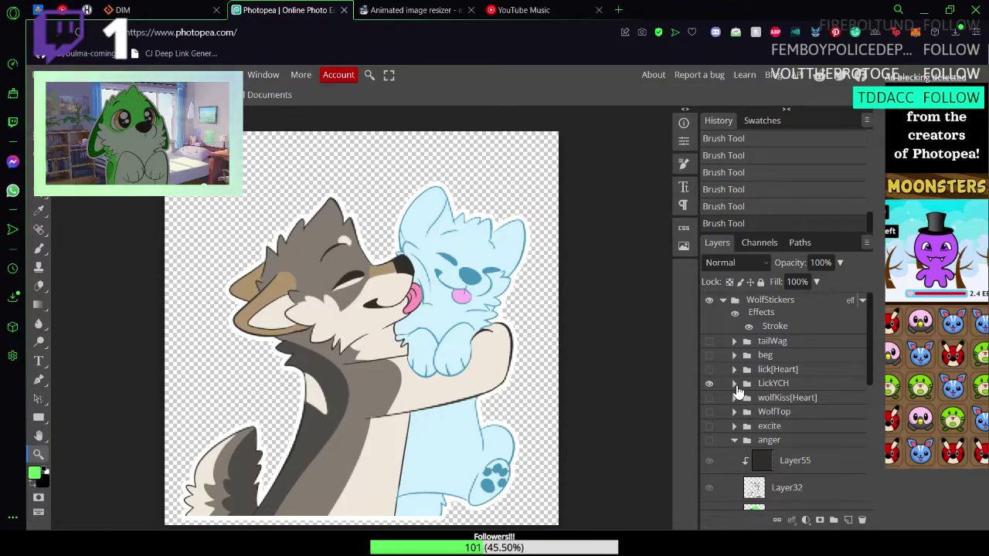
{"action": "left_click", "coordinate": [735, 384]}
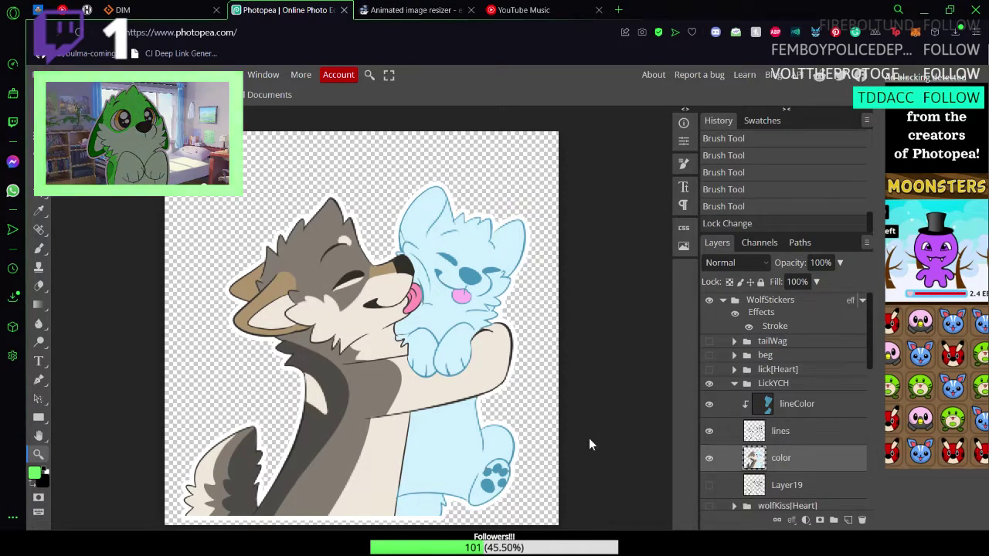
{"action": "key", "text": "ctrl+s"}
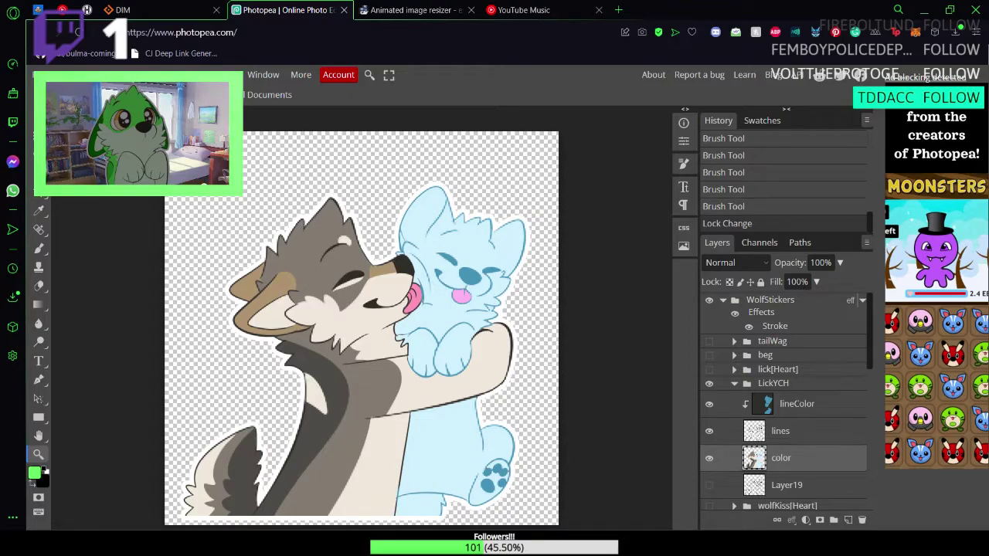
Step: Set the foreground colour to E7FFE7 and activate the Brush tool
{"action": "left_click", "coordinate": [40, 474]}
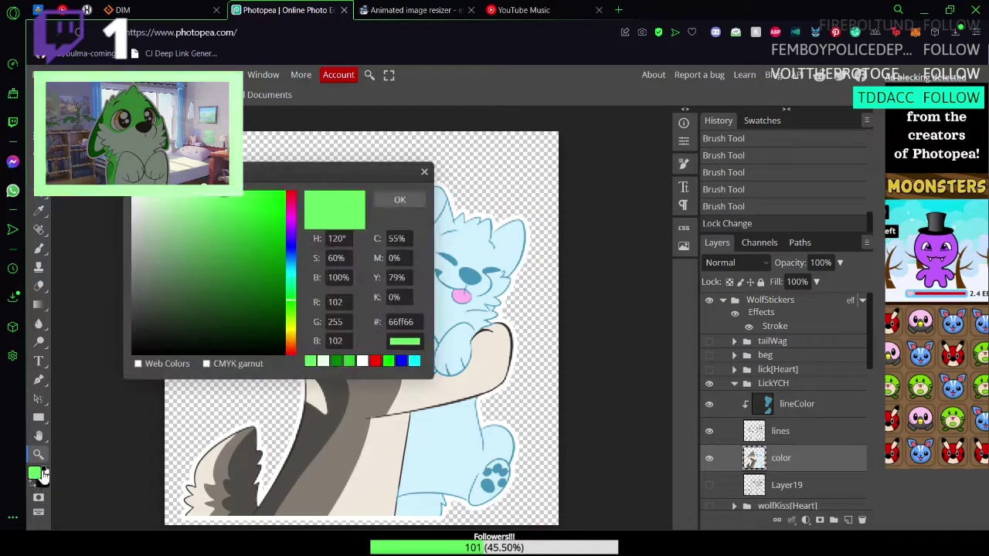
{"action": "double_click", "coordinate": [404, 322]}
{"action": "type", "text": "E7FFE7"}
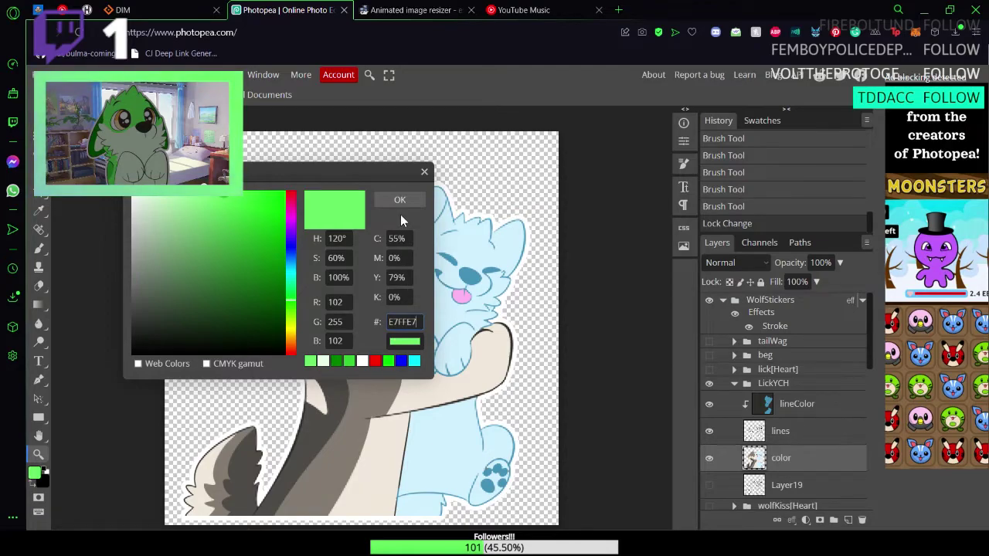
{"action": "left_click", "coordinate": [400, 200]}
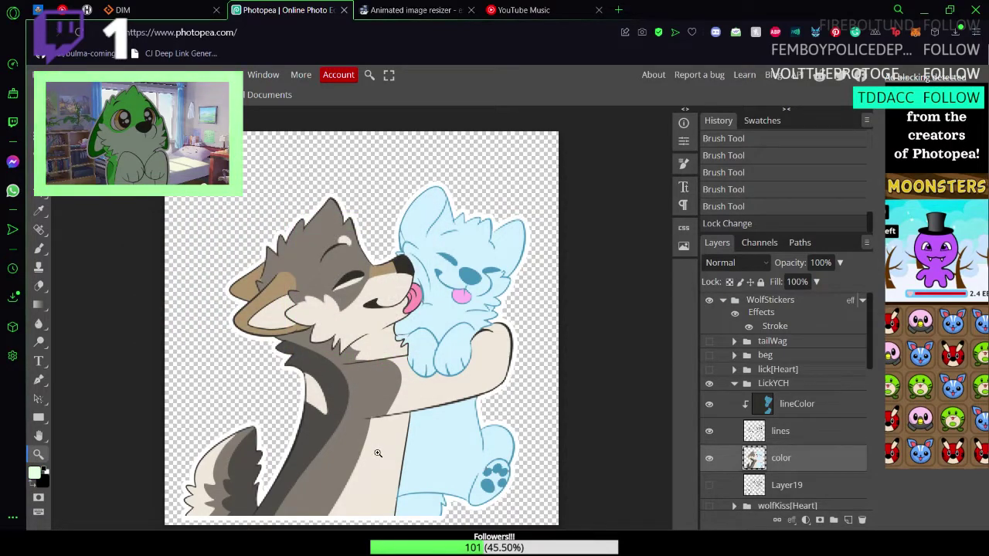
{"action": "left_click", "coordinate": [38, 248]}
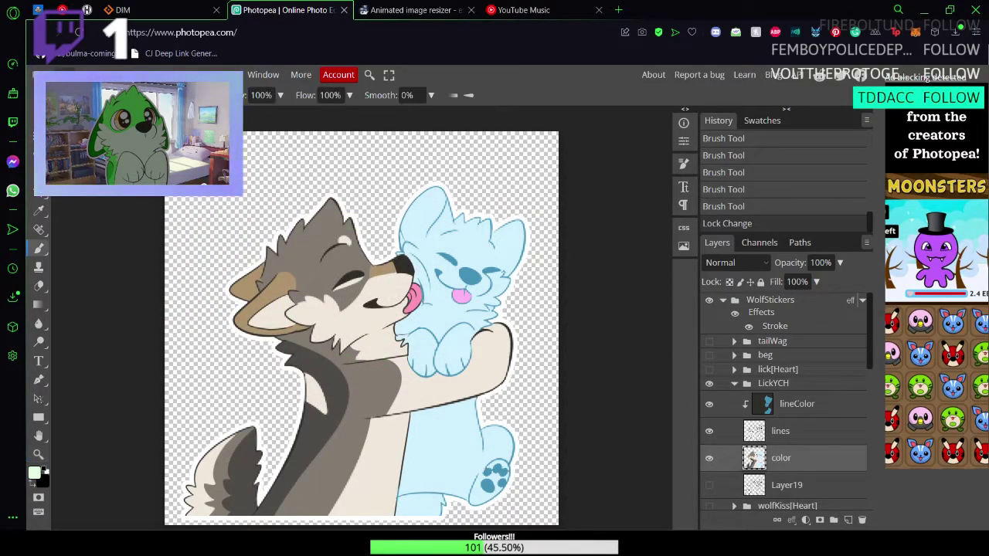
{"action": "left_click", "coordinate": [71, 95]}
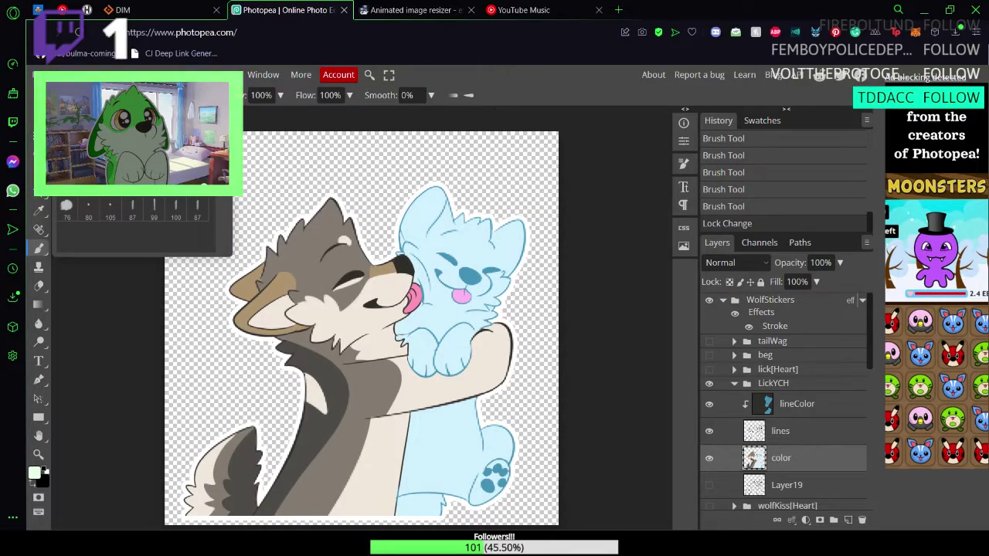
{"action": "key", "text": "Escape"}
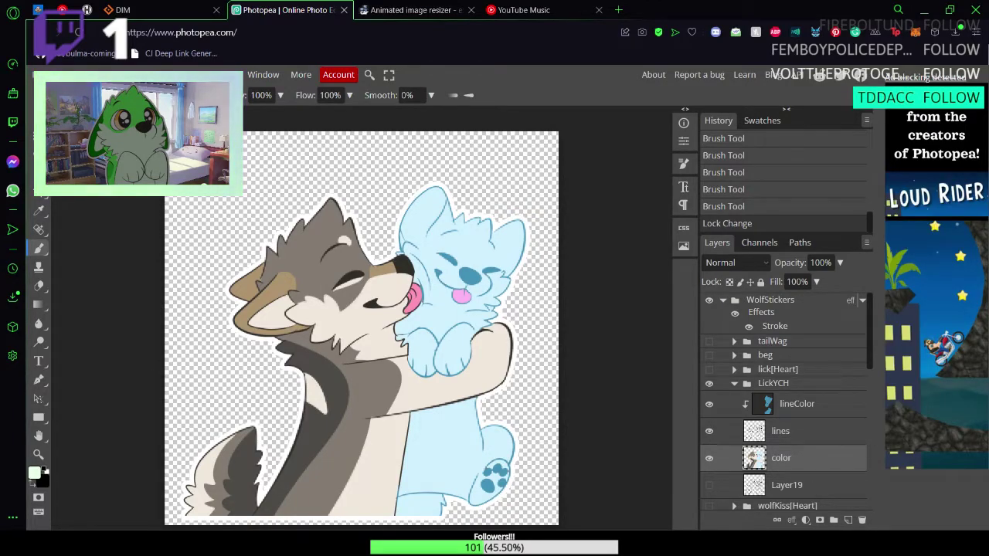
Step: Select the wolf's connected cream areas and brush the belly, arm, muzzle, cheek and inner ear in pale green
{"action": "key", "text": "w"}
{"action": "left_click", "coordinate": [378, 456]}
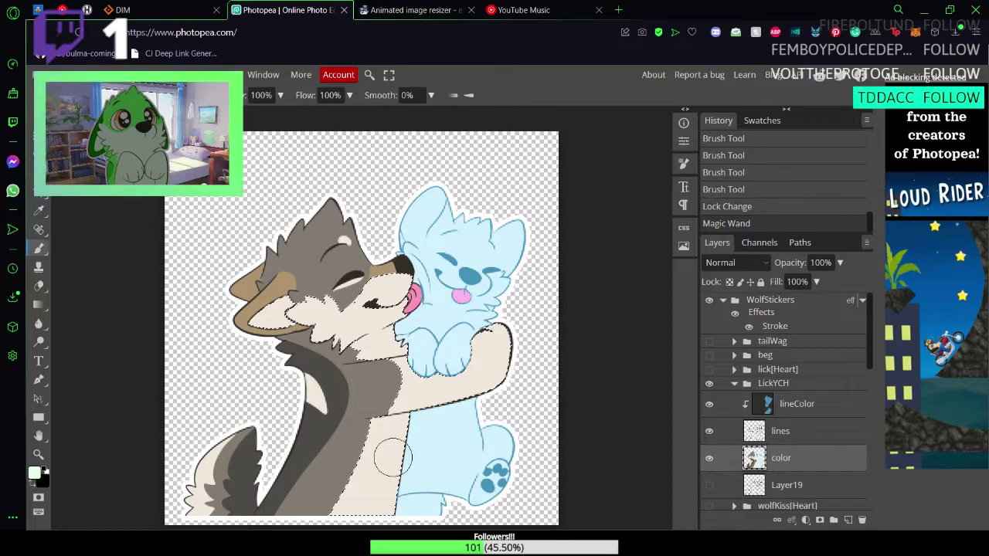
{"action": "mouse_move", "coordinate": [380, 427]}
{"action": "left_mouse_down"}
{"action": "mouse_move", "coordinate": [360, 502]}
{"action": "mouse_move", "coordinate": [401, 435]}
{"action": "left_mouse_up"}
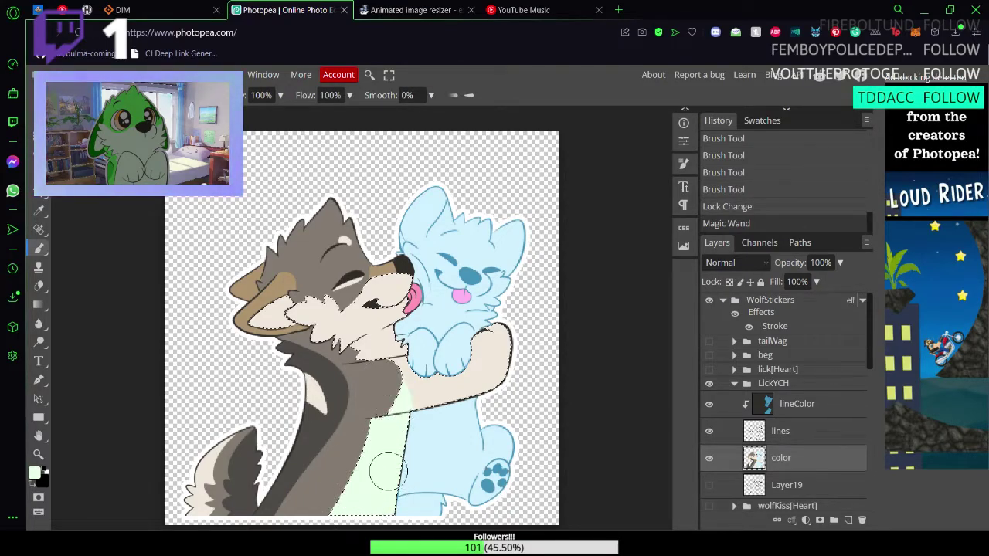
{"action": "mouse_move", "coordinate": [409, 395]}
{"action": "left_mouse_down"}
{"action": "mouse_move", "coordinate": [422, 366]}
{"action": "mouse_move", "coordinate": [434, 411]}
{"action": "mouse_move", "coordinate": [477, 417]}
{"action": "mouse_move", "coordinate": [506, 340]}
{"action": "left_mouse_up"}
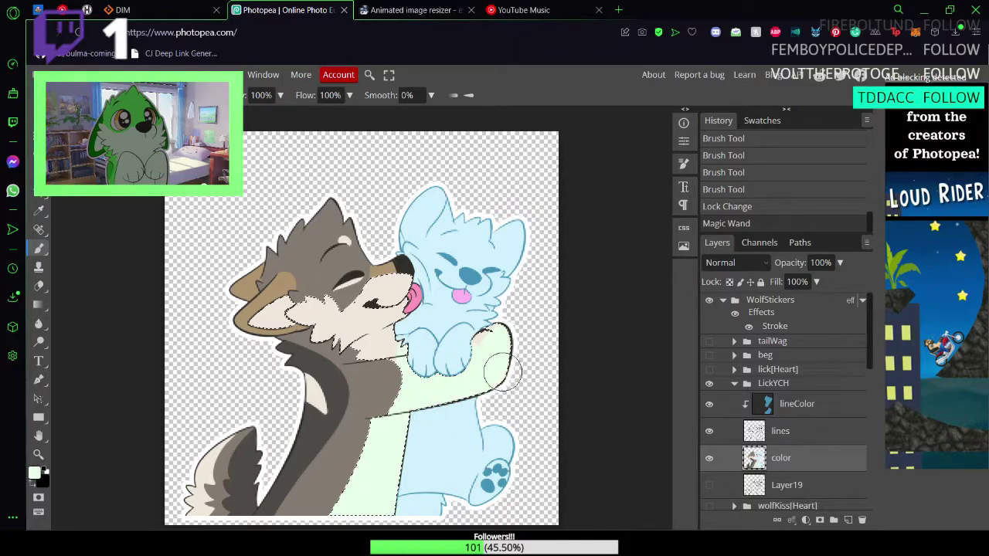
{"action": "mouse_move", "coordinate": [381, 378]}
{"action": "left_mouse_down"}
{"action": "mouse_move", "coordinate": [369, 319]}
{"action": "mouse_move", "coordinate": [368, 365]}
{"action": "mouse_move", "coordinate": [404, 282]}
{"action": "mouse_move", "coordinate": [397, 278]}
{"action": "mouse_move", "coordinate": [371, 336]}
{"action": "mouse_move", "coordinate": [372, 284]}
{"action": "mouse_move", "coordinate": [354, 340]}
{"action": "mouse_move", "coordinate": [364, 296]}
{"action": "mouse_move", "coordinate": [301, 320]}
{"action": "left_mouse_up"}
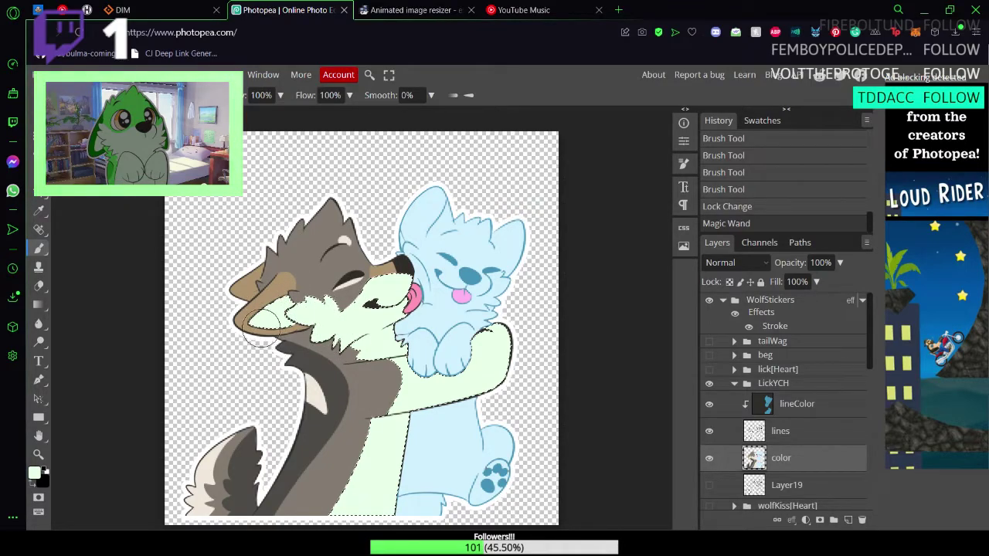
Step: Select the cream outer part of the wolf's tail and brush it pale green
{"action": "key", "text": "w"}
{"action": "left_click", "coordinate": [203, 479]}
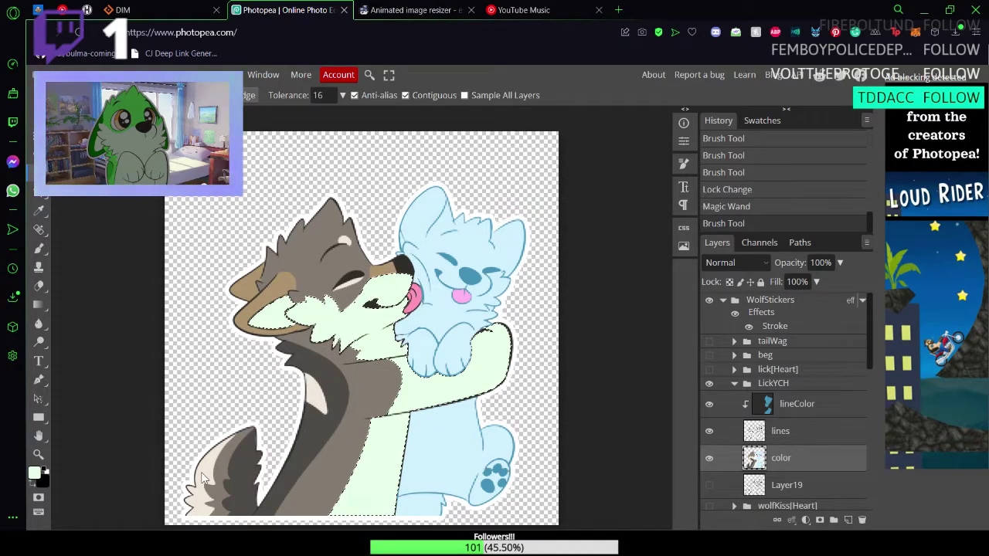
{"action": "key", "text": "b"}
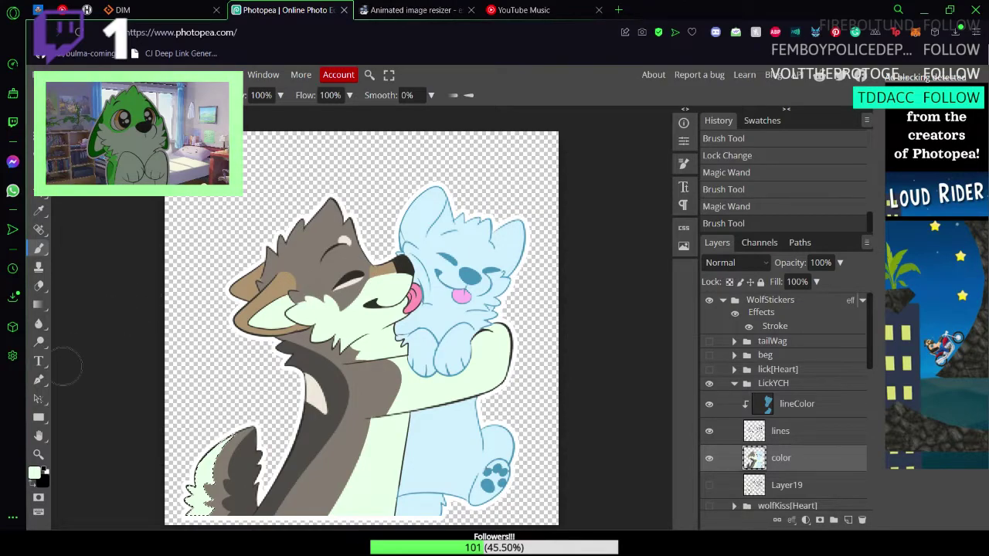
Step: Set the foreground colour to 66FF66 and paint the selected grey-brown middle band of the tail with it
{"action": "left_click", "coordinate": [37, 474]}
{"action": "double_click", "coordinate": [394, 321]}
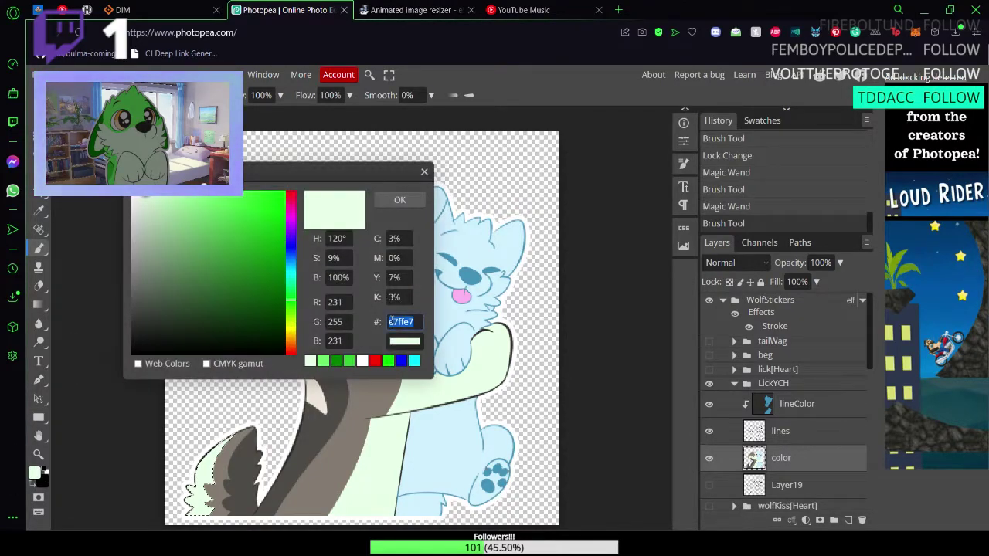
{"action": "type", "text": "66FF66"}
{"action": "left_click", "coordinate": [400, 200]}
{"action": "key", "text": "w"}
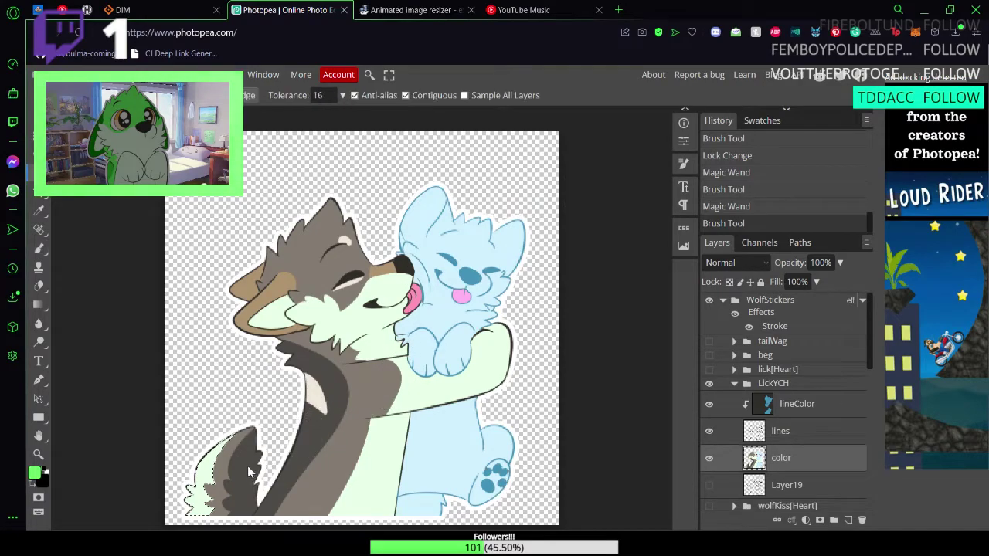
{"action": "key", "text": "b"}
{"action": "mouse_move", "coordinate": [211, 431]}
{"action": "left_mouse_down"}
{"action": "mouse_move", "coordinate": [213, 485]}
{"action": "mouse_move", "coordinate": [224, 471]}
{"action": "mouse_move", "coordinate": [234, 480]}
{"action": "left_mouse_up"}
Step: Select the grey-brown band along the wolf's body, shoulder and neck and brush it light green
{"action": "key", "text": "w"}
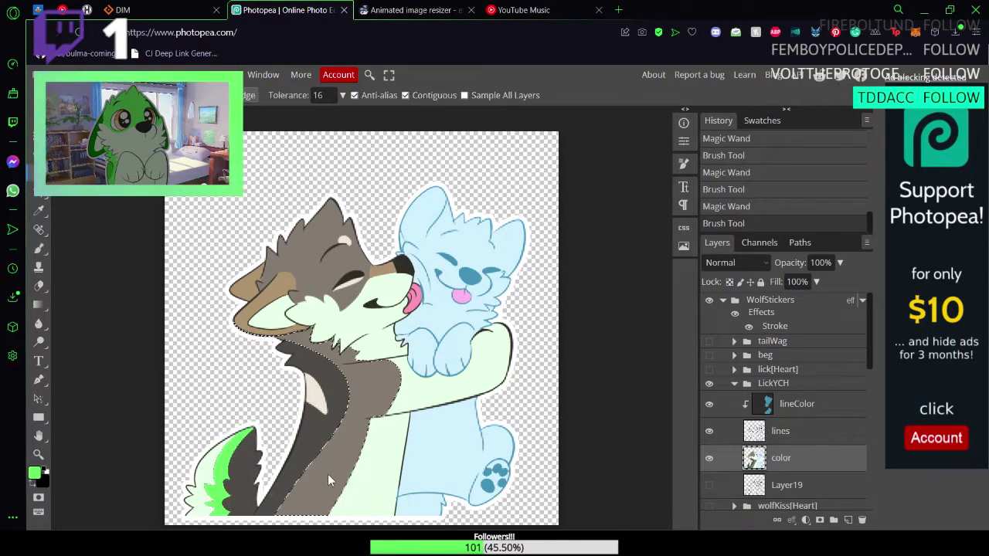
{"action": "left_click", "coordinate": [328, 473]}
{"action": "key", "text": "b"}
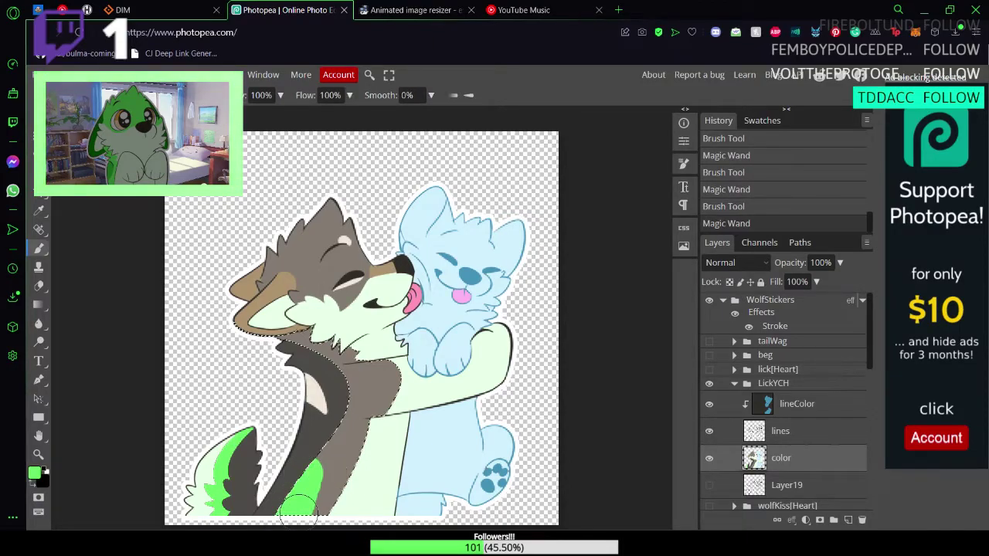
{"action": "mouse_move", "coordinate": [333, 483]}
{"action": "left_mouse_down"}
{"action": "mouse_move", "coordinate": [331, 457]}
{"action": "mouse_move", "coordinate": [330, 470]}
{"action": "mouse_move", "coordinate": [394, 396]}
{"action": "mouse_move", "coordinate": [338, 465]}
{"action": "mouse_move", "coordinate": [384, 367]}
{"action": "mouse_move", "coordinate": [381, 382]}
{"action": "mouse_move", "coordinate": [415, 338]}
{"action": "mouse_move", "coordinate": [351, 369]}
{"action": "left_mouse_up"}
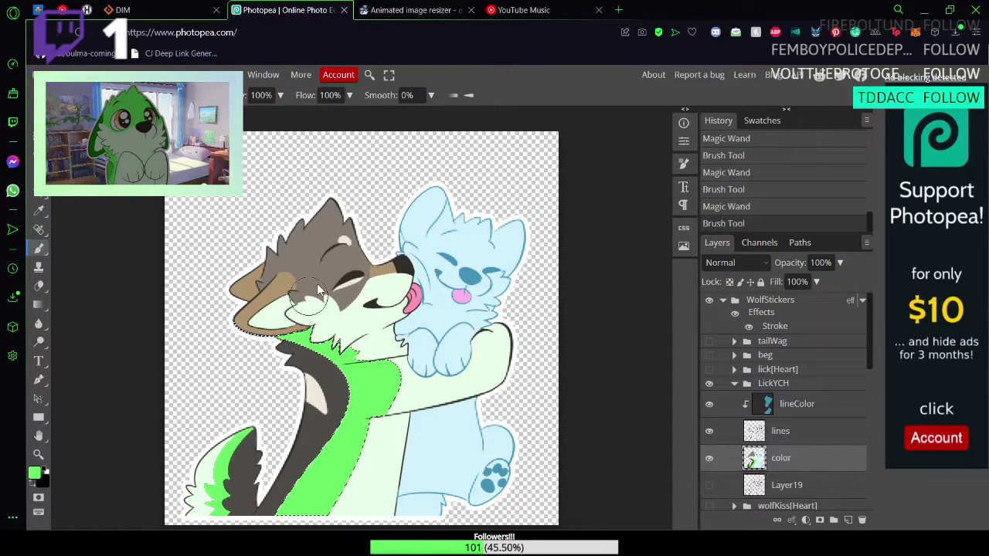
Step: Select the grey-brown area of the wolf's head and brush it light green
{"action": "key", "text": "w"}
{"action": "left_click", "coordinate": [292, 289]}
{"action": "key", "text": "b"}
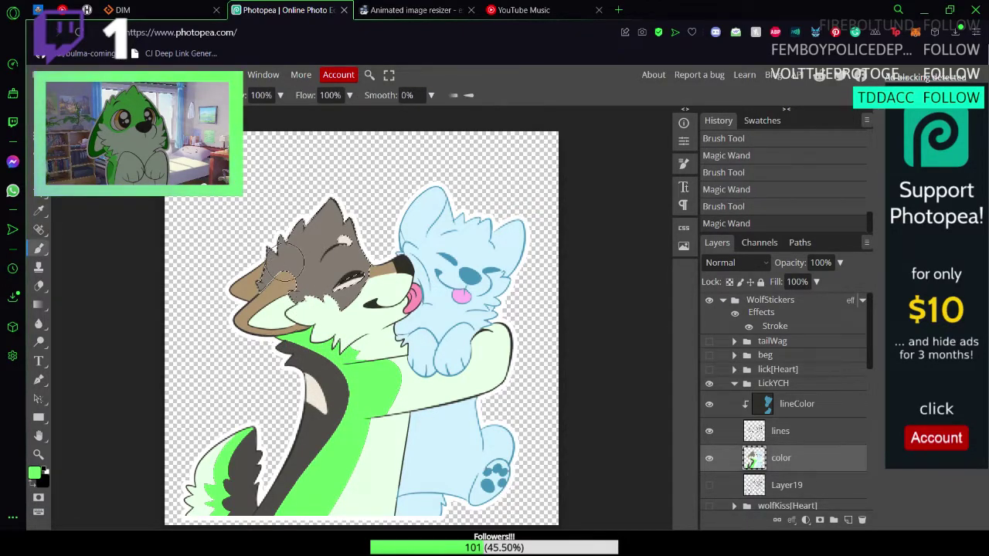
{"action": "left_click_drag", "start_coordinate": [265, 313], "coordinate": [317, 211]}
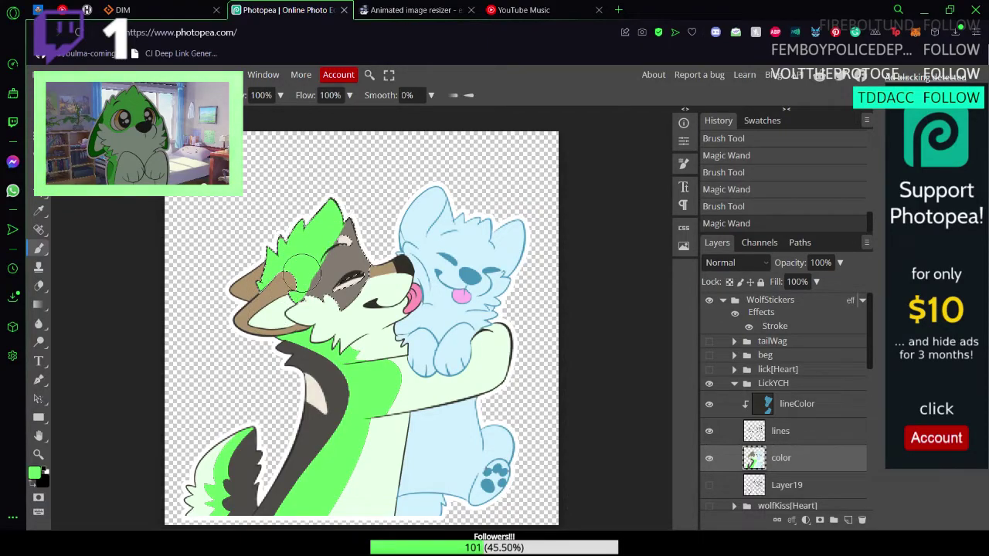
{"action": "left_click_drag", "start_coordinate": [305, 301], "coordinate": [348, 267]}
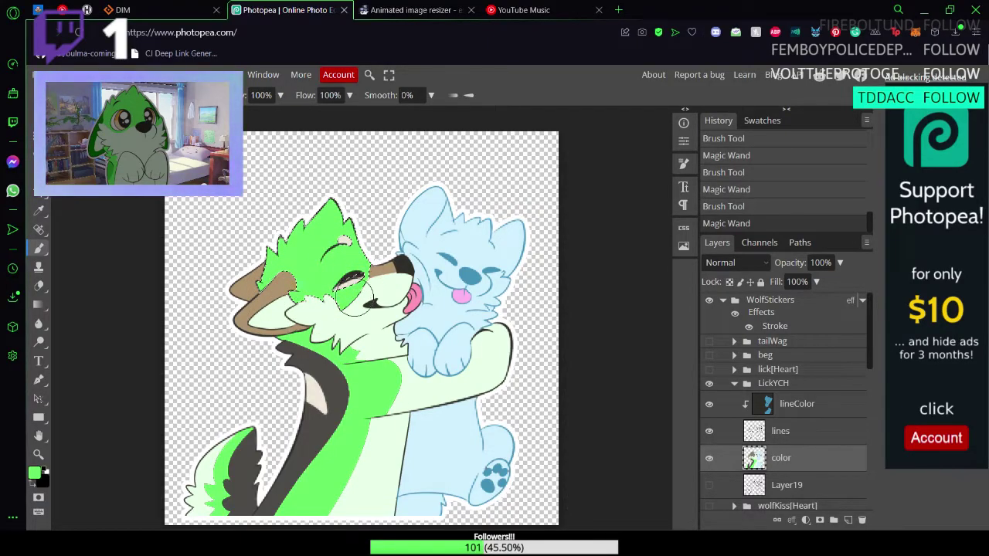
Step: Select the cream sliver under the wolf's closed eye and the pale eyebrow spot, and brush both light green
{"action": "key", "text": "w"}
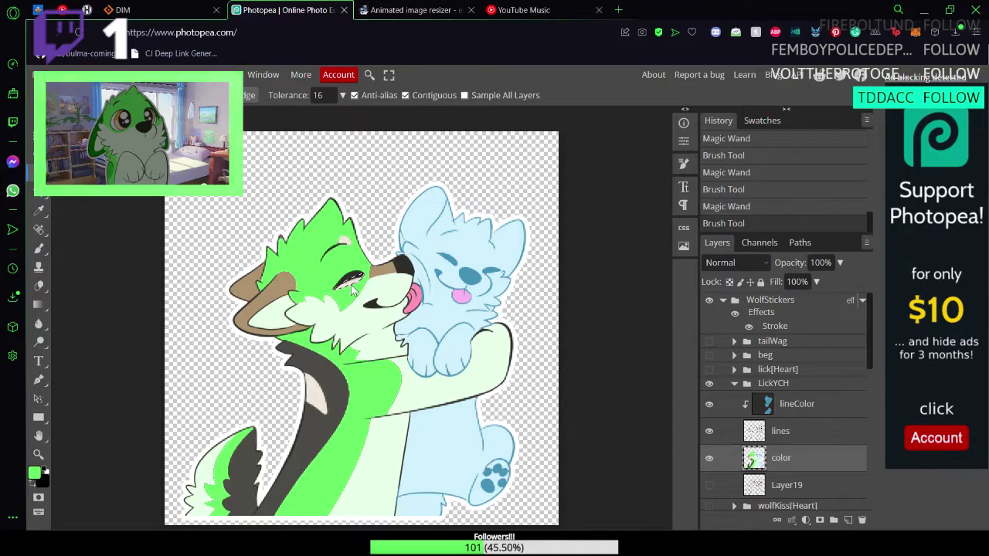
{"action": "key", "text": "b"}
{"action": "left_click_drag", "start_coordinate": [355, 280], "coordinate": [349, 272]}
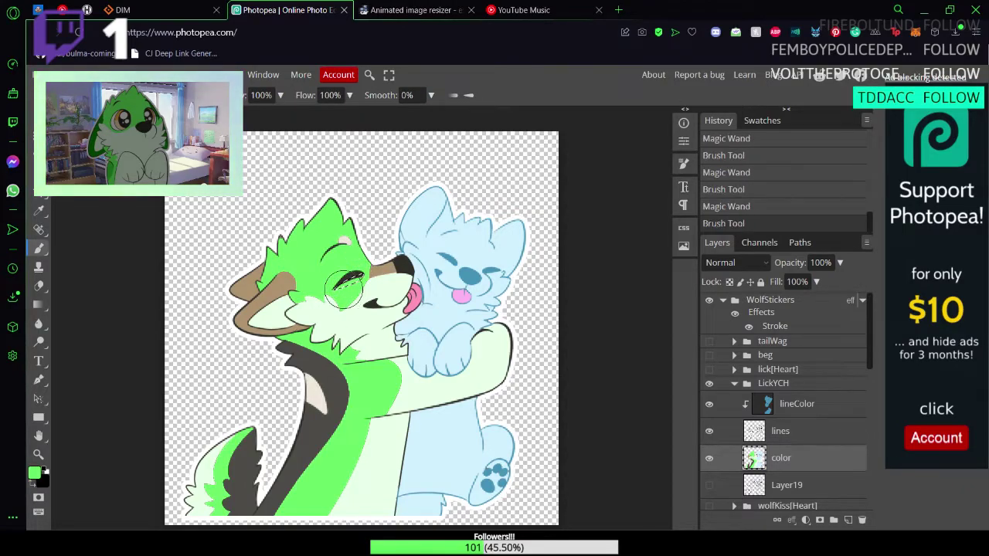
{"action": "key", "text": "w"}
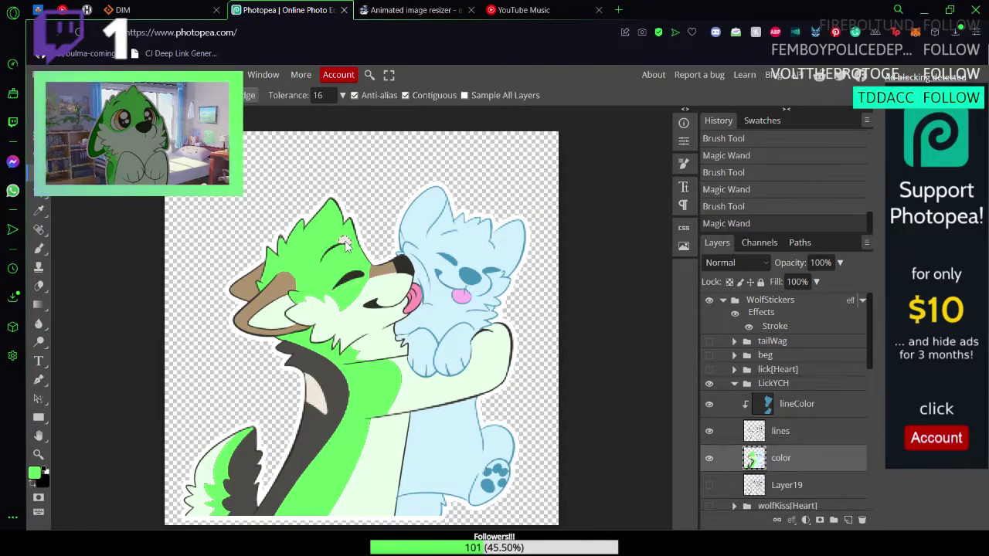
{"action": "left_click", "coordinate": [347, 245]}
{"action": "key", "text": "b"}
{"action": "left_click_drag", "start_coordinate": [340, 228], "coordinate": [346, 241]}
Step: Select the brown bridge of the wolf's muzzle and brush it light green
{"action": "key", "text": "w"}
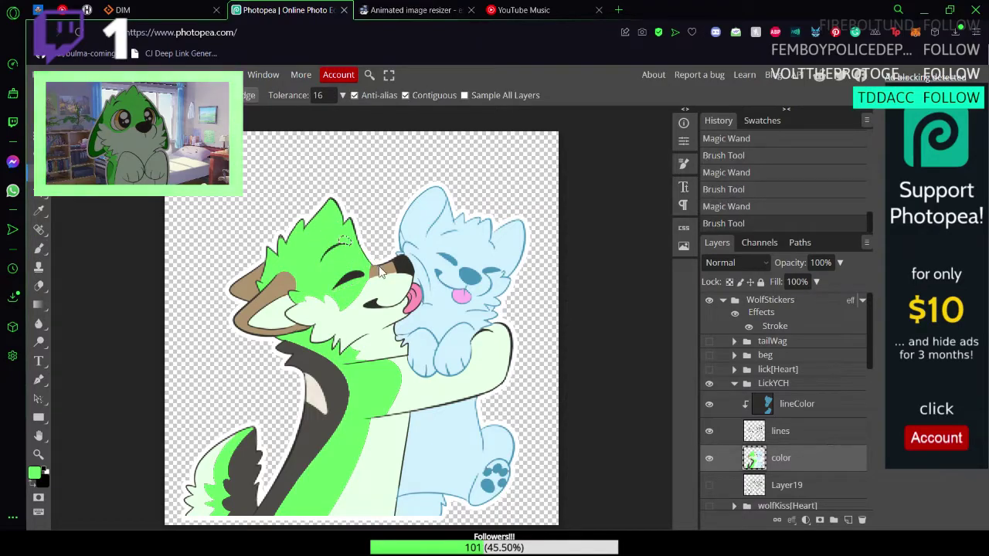
{"action": "left_click", "coordinate": [379, 271]}
{"action": "key", "text": "b"}
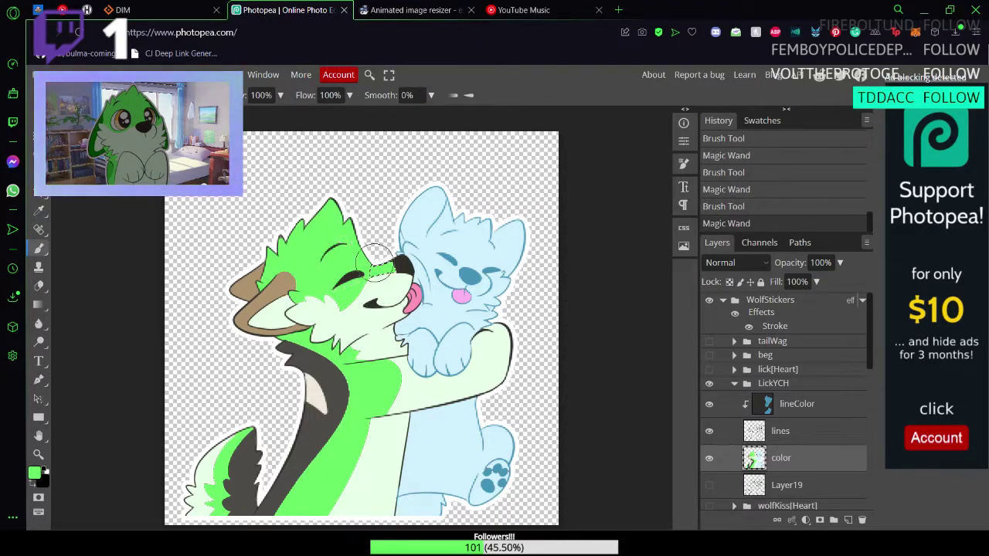
{"action": "left_click_drag", "start_coordinate": [374, 266], "coordinate": [382, 272]}
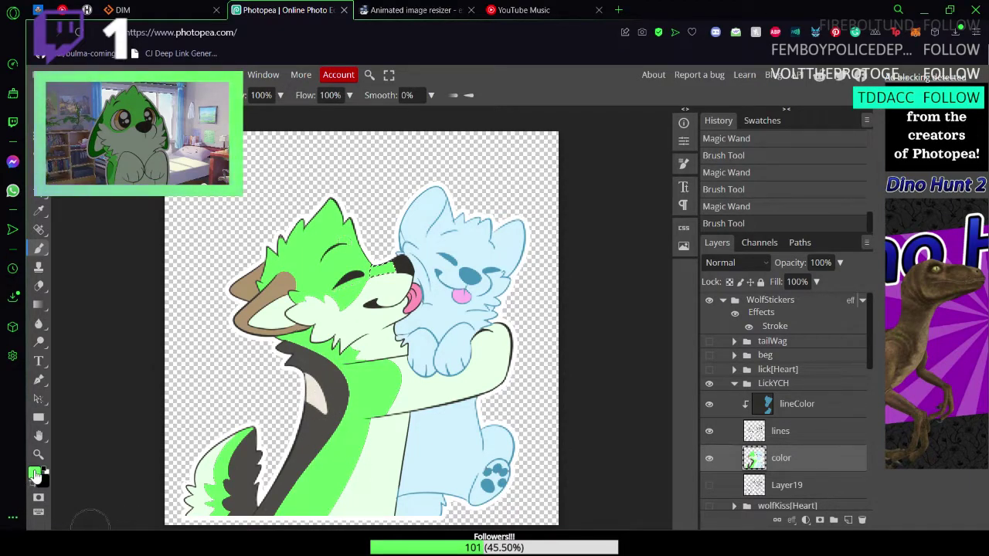
Step: Set the foreground colour to 33CC33 and paint the selected dark grey areas of the wolf's back and tail with it
{"action": "left_click", "coordinate": [35, 473]}
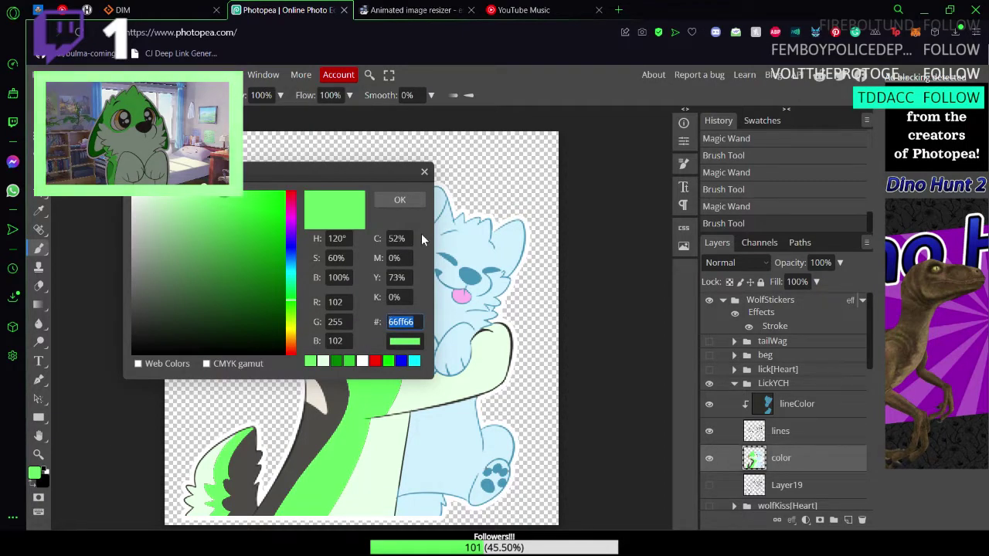
{"action": "left_click", "coordinate": [412, 198]}
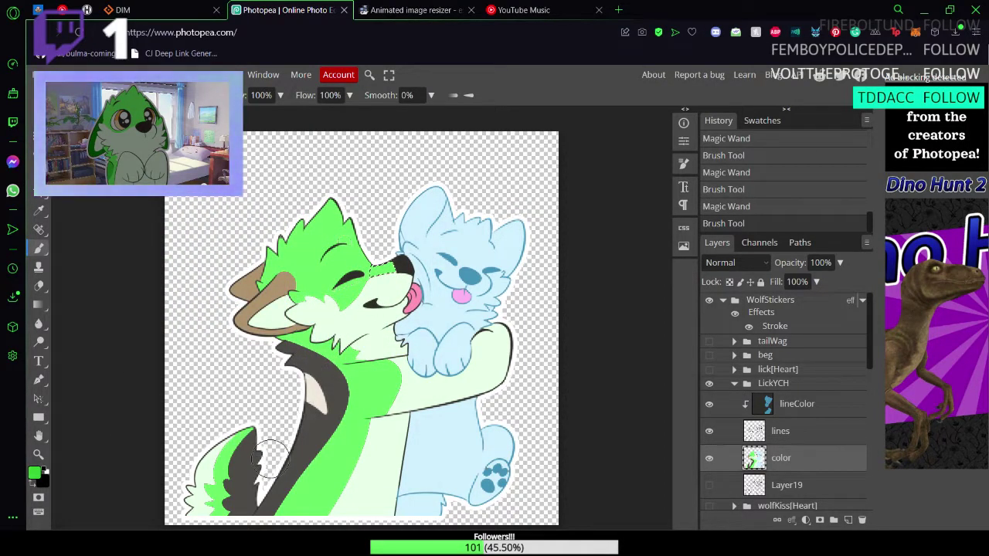
{"action": "key", "text": "w"}
{"action": "left_click", "coordinate": [246, 488]}
{"action": "key", "text": "b"}
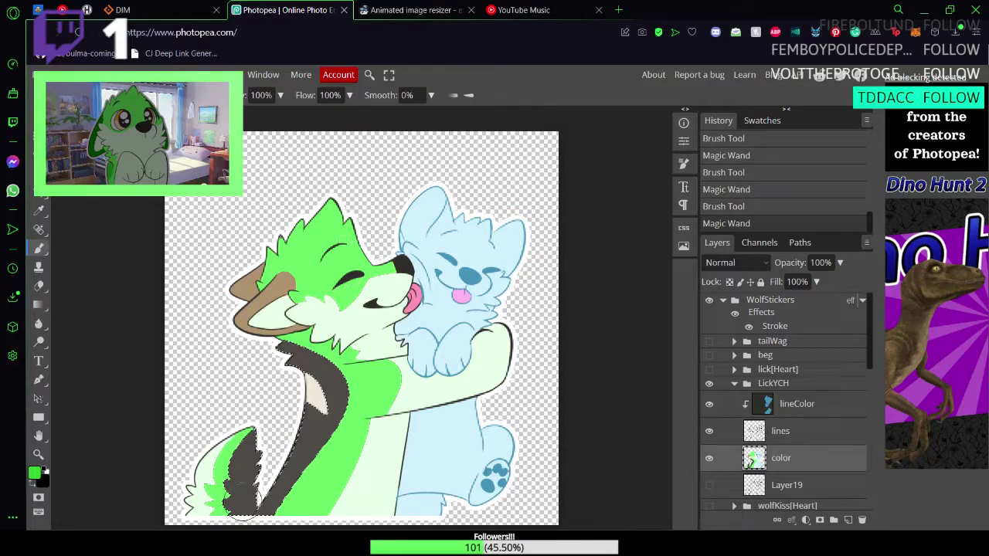
{"action": "left_click_drag", "start_coordinate": [246, 483], "coordinate": [251, 448]}
{"action": "mouse_move", "coordinate": [275, 495]}
{"action": "left_mouse_down"}
{"action": "mouse_move", "coordinate": [290, 423]}
{"action": "mouse_move", "coordinate": [316, 421]}
{"action": "mouse_move", "coordinate": [320, 431]}
{"action": "mouse_move", "coordinate": [327, 422]}
{"action": "mouse_move", "coordinate": [289, 394]}
{"action": "mouse_move", "coordinate": [292, 359]}
{"action": "left_mouse_up"}
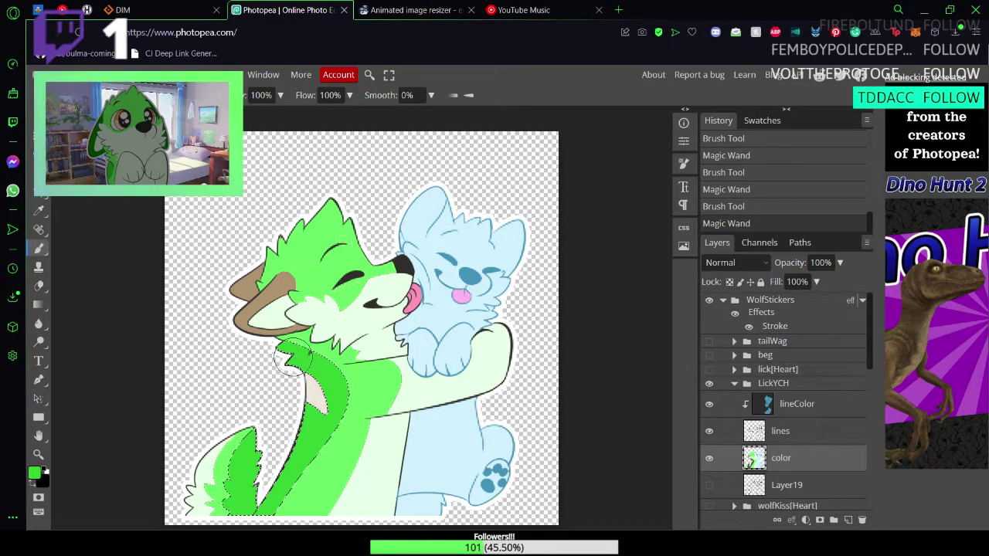
Step: Select the cream patch on the wolf's shoulder and brush it with the same 33CC33 green
{"action": "key", "text": "w"}
{"action": "left_click", "coordinate": [315, 401]}
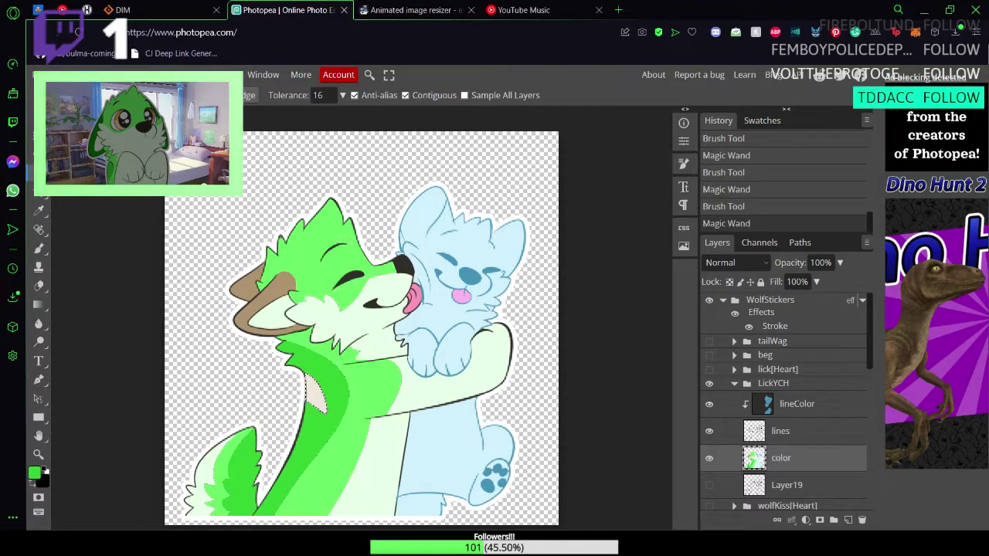
{"action": "key", "text": "b"}
{"action": "mouse_move", "coordinate": [315, 400]}
{"action": "left_mouse_down"}
{"action": "mouse_move", "coordinate": [311, 427]}
{"action": "mouse_move", "coordinate": [313, 371]}
{"action": "mouse_move", "coordinate": [317, 405]}
{"action": "left_mouse_up"}
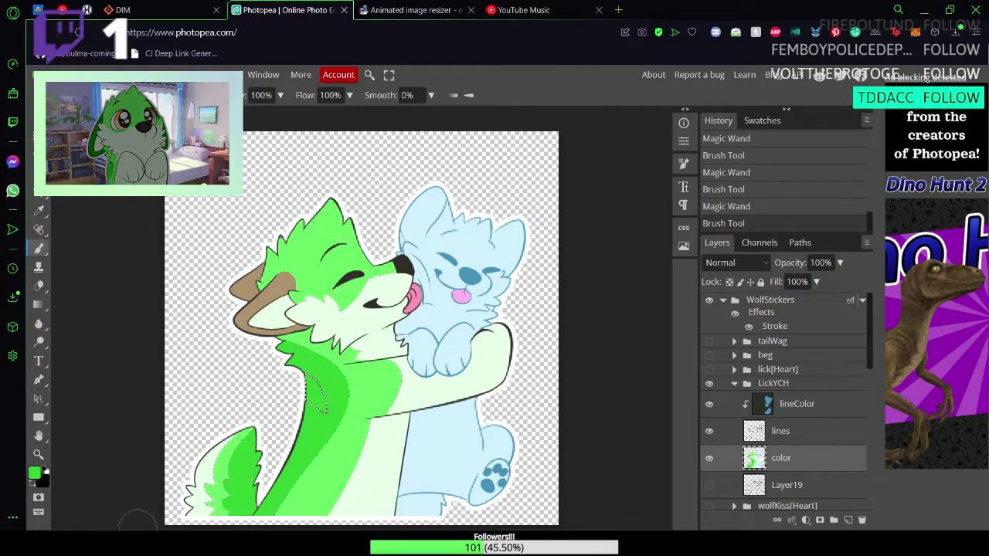
Step: Set the foreground to a darker green, paint the brown parts of both wolf ears with it, and save the document
{"action": "left_click", "coordinate": [36, 473]}
{"action": "left_click", "coordinate": [389, 322]}
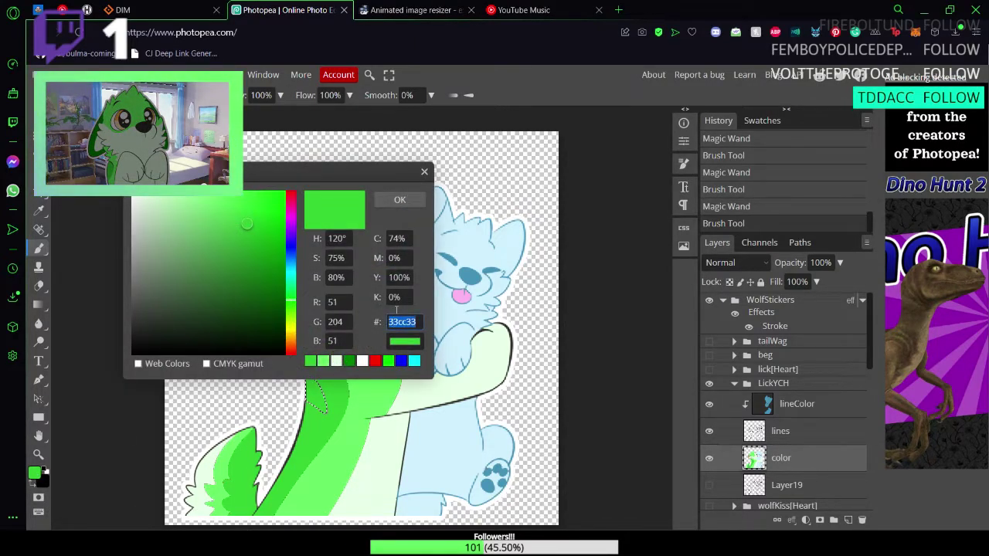
{"action": "left_click", "coordinate": [400, 200]}
{"action": "key", "text": "w"}
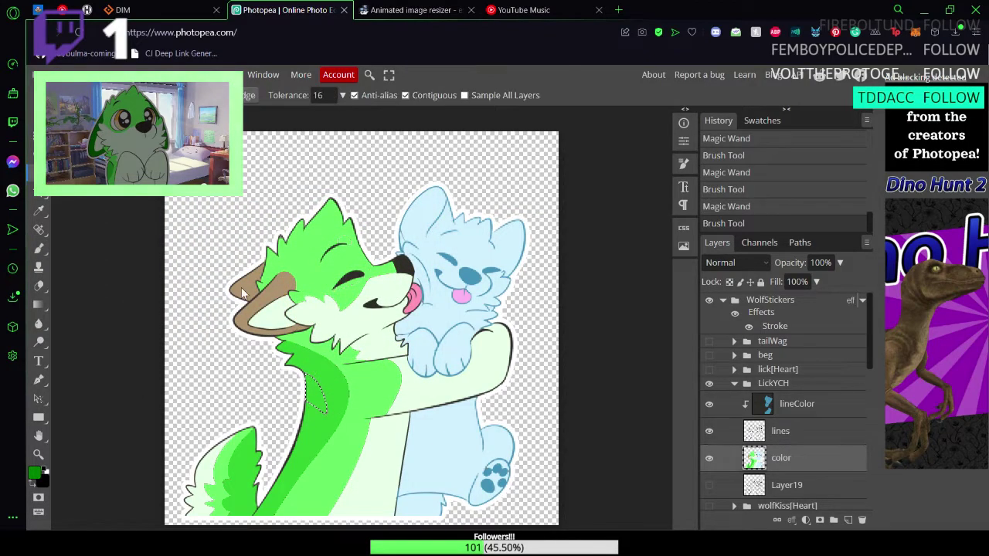
{"action": "key", "text": "b"}
{"action": "mouse_move", "coordinate": [241, 283]}
{"action": "left_mouse_down"}
{"action": "mouse_move", "coordinate": [280, 298]}
{"action": "mouse_move", "coordinate": [266, 278]}
{"action": "mouse_move", "coordinate": [288, 313]}
{"action": "mouse_move", "coordinate": [314, 314]}
{"action": "left_mouse_up"}
{"action": "key", "text": "w"}
{"action": "left_click", "coordinate": [280, 297]}
{"action": "key", "text": "b"}
{"action": "left_click_drag", "start_coordinate": [282, 355], "coordinate": [244, 316]}
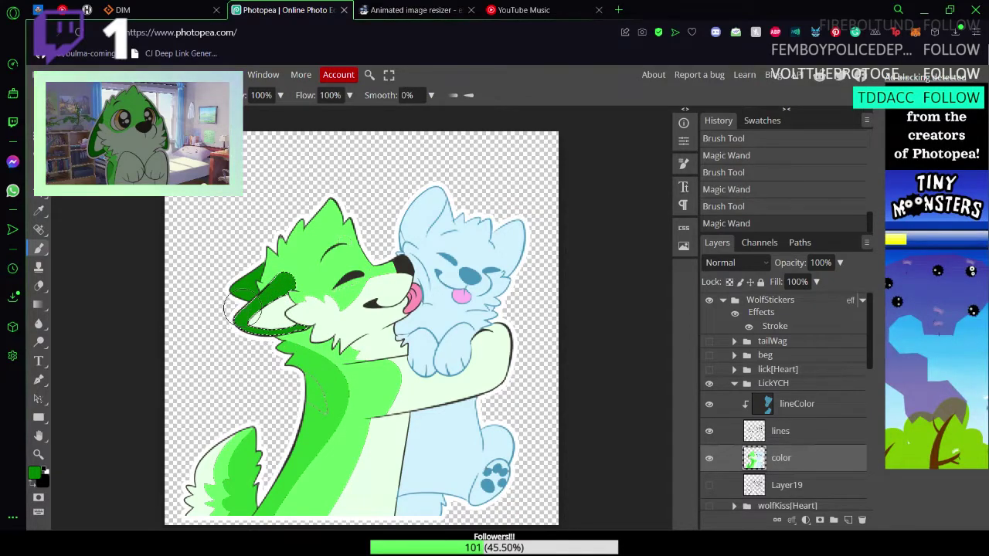
{"action": "key", "text": "ctrl+s"}
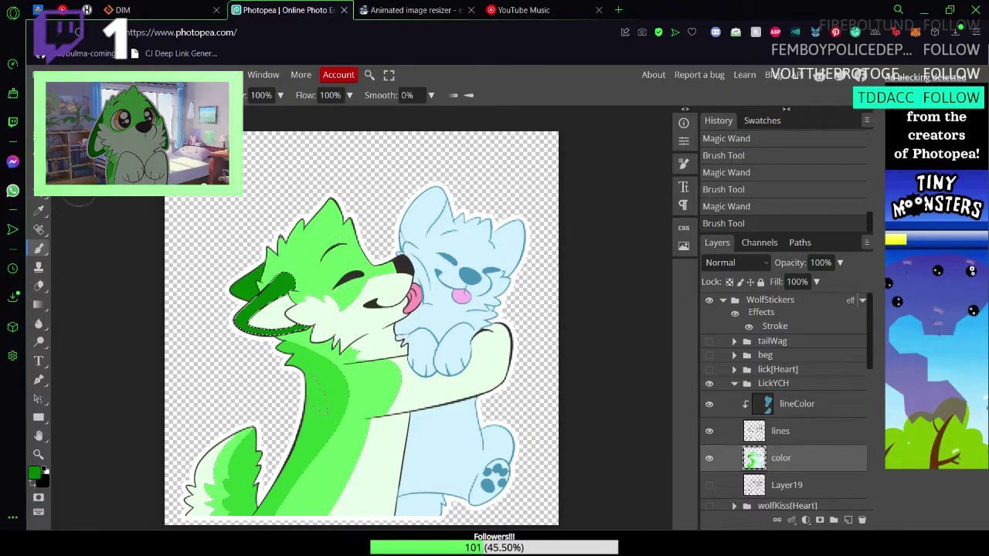
Step: Reduce the brush size and switch the foreground back to the back's mid green for touching up the shoulder patch outline
{"action": "left_click", "coordinate": [68, 95]}
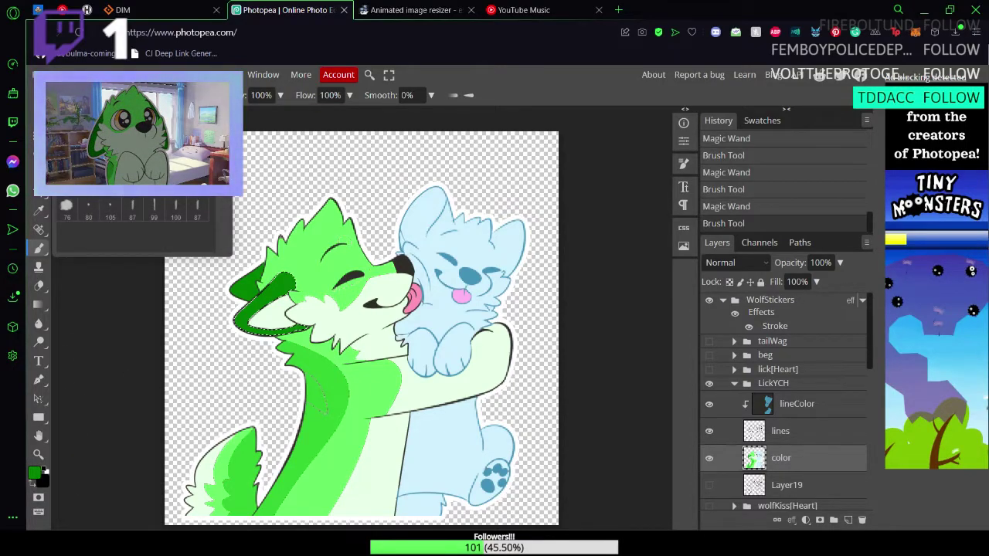
{"action": "left_click", "coordinate": [68, 95]}
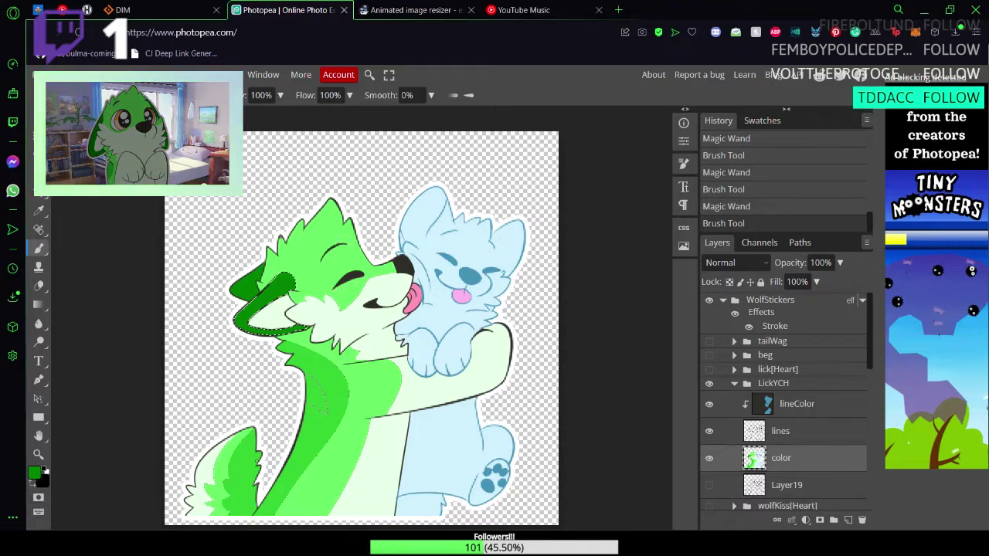
{"action": "key", "text": "z"}
{"action": "left_click_drag", "start_coordinate": [318, 404], "coordinate": [382, 406]}
{"action": "scroll", "coordinate": [382, 398], "scroll_direction": "down", "scroll_amount": 2}
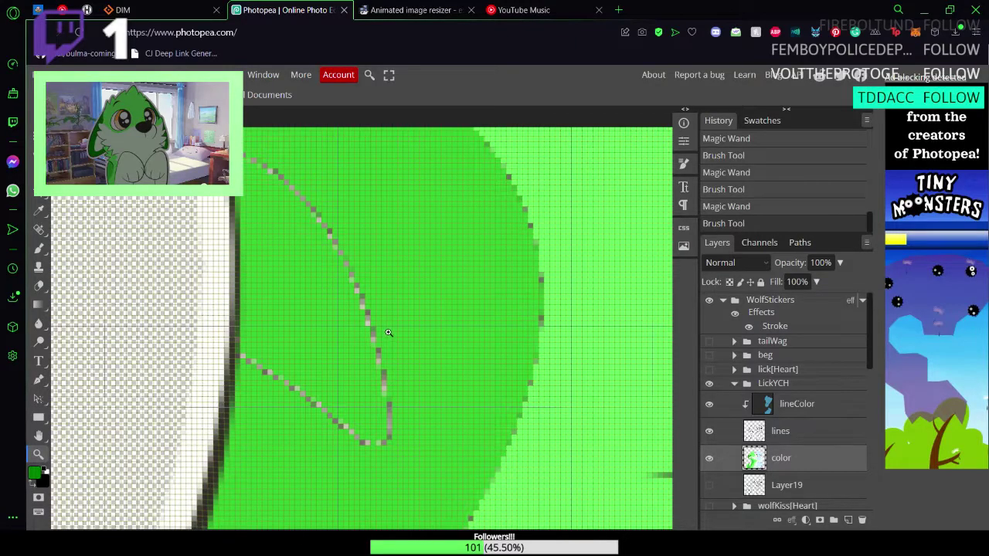
{"action": "left_click_drag", "start_coordinate": [389, 332], "coordinate": [389, 289]}
{"action": "scroll", "coordinate": [384, 305], "scroll_direction": "up", "scroll_amount": 1}
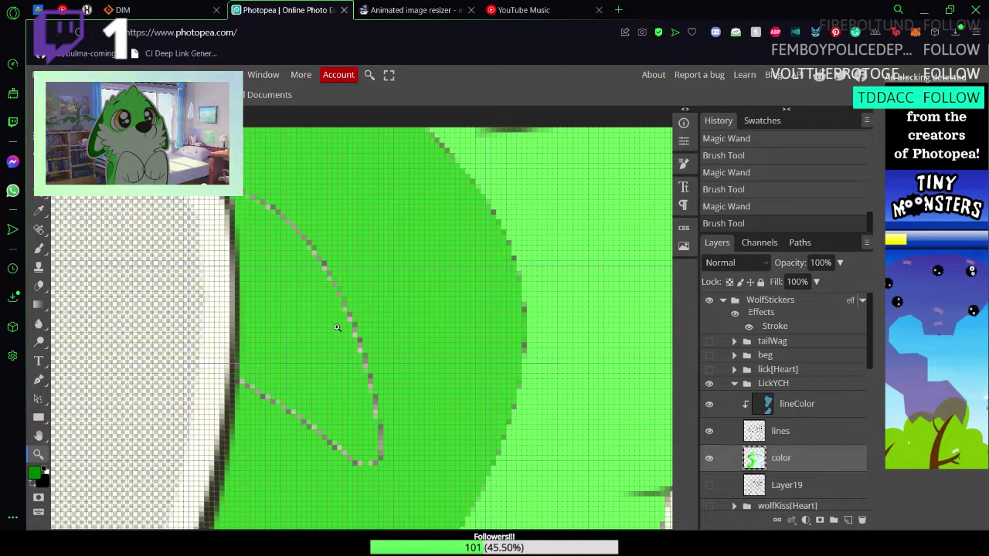
{"action": "left_click_drag", "start_coordinate": [359, 305], "coordinate": [339, 299]}
{"action": "scroll", "coordinate": [359, 328], "scroll_direction": "up", "scroll_amount": 2}
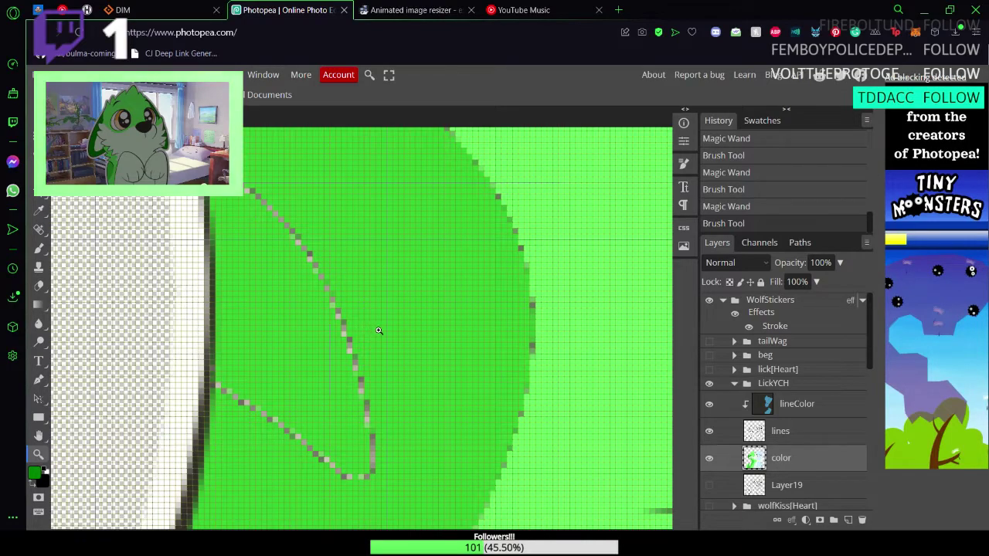
{"action": "key", "text": "b"}
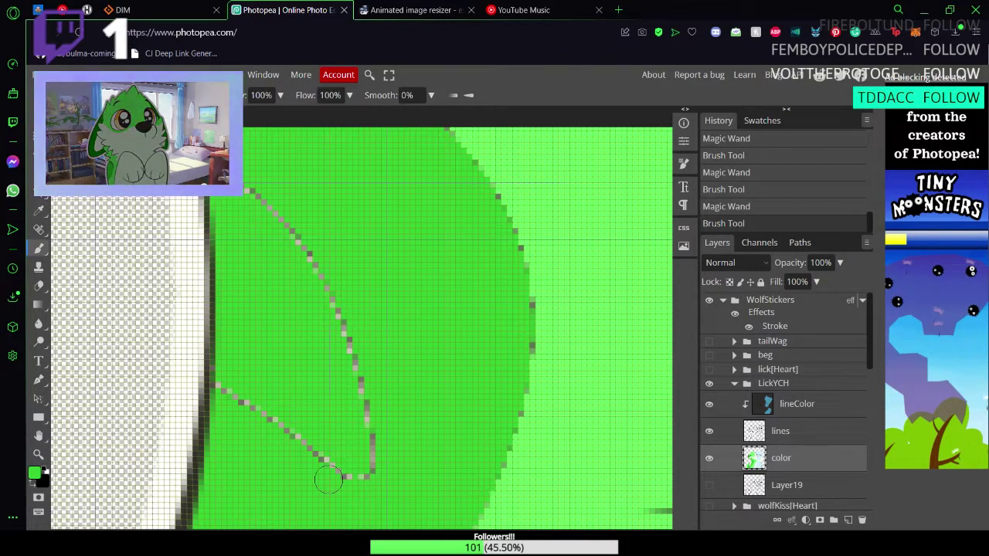
Step: Undo the trial brush stroke at the shoulder patch outline and clear the active ear selection
{"action": "left_click", "coordinate": [240, 412]}
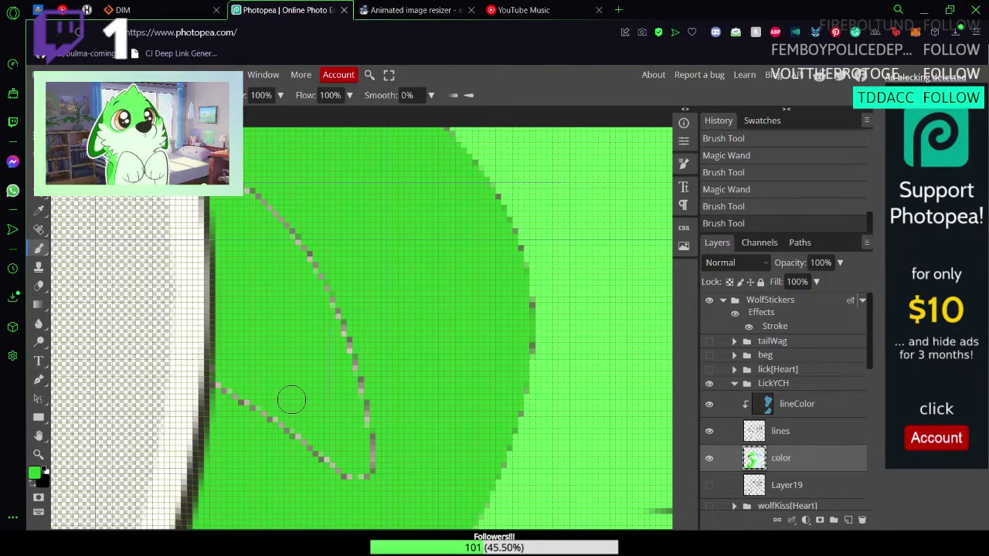
{"action": "key", "text": "ctrl+z"}
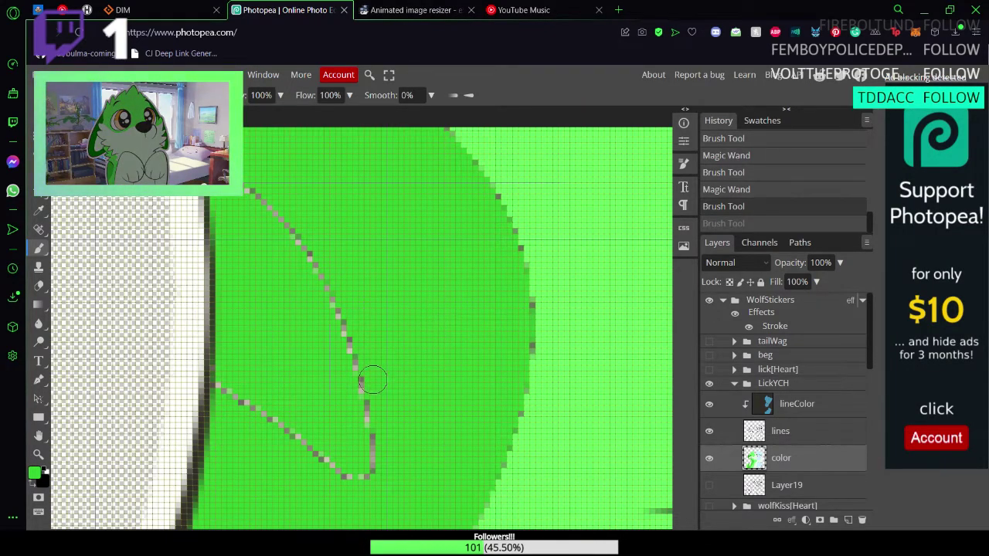
{"action": "key", "text": "z"}
{"action": "left_click_drag", "start_coordinate": [360, 379], "coordinate": [294, 371]}
{"action": "scroll", "coordinate": [294, 371], "scroll_direction": "down", "scroll_amount": 3}
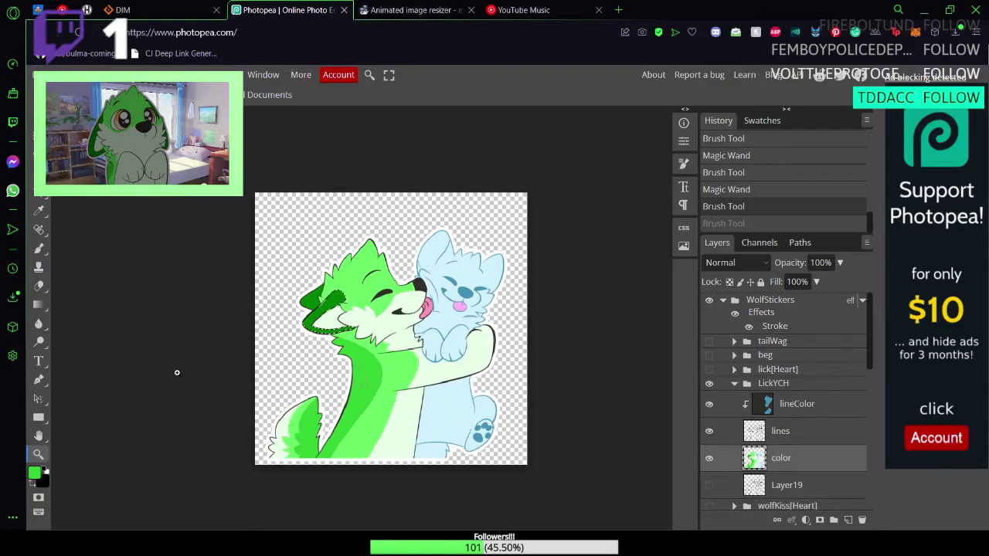
{"action": "key", "text": "w"}
{"action": "left_click", "coordinate": [245, 378]}
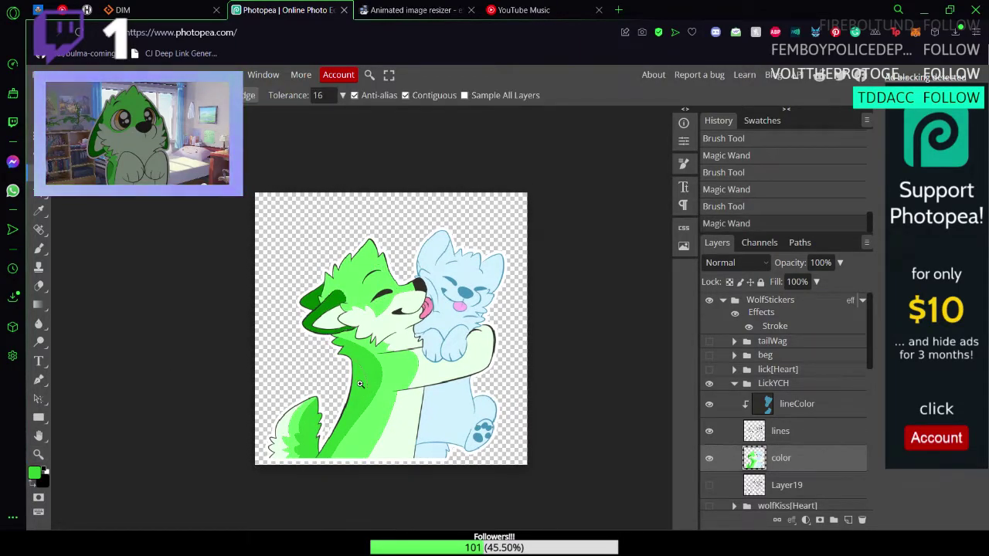
Step: Brush the leftover grey-brown outline pixels of the shoulder patch in the surrounding mid green
{"action": "scroll", "coordinate": [358, 384], "scroll_direction": "up", "scroll_amount": 10}
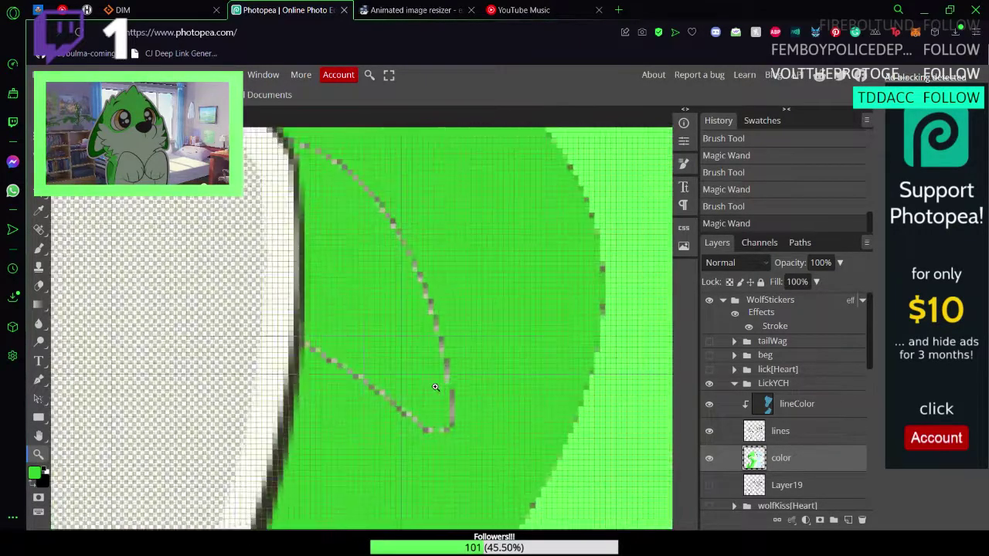
{"action": "scroll", "coordinate": [478, 319], "scroll_direction": "up", "scroll_amount": 4}
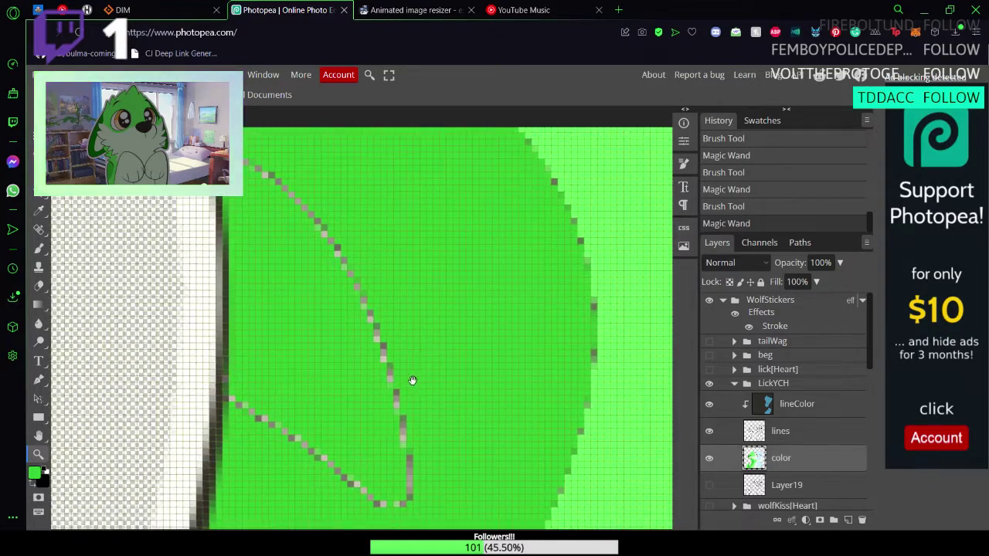
{"action": "key", "text": "b"}
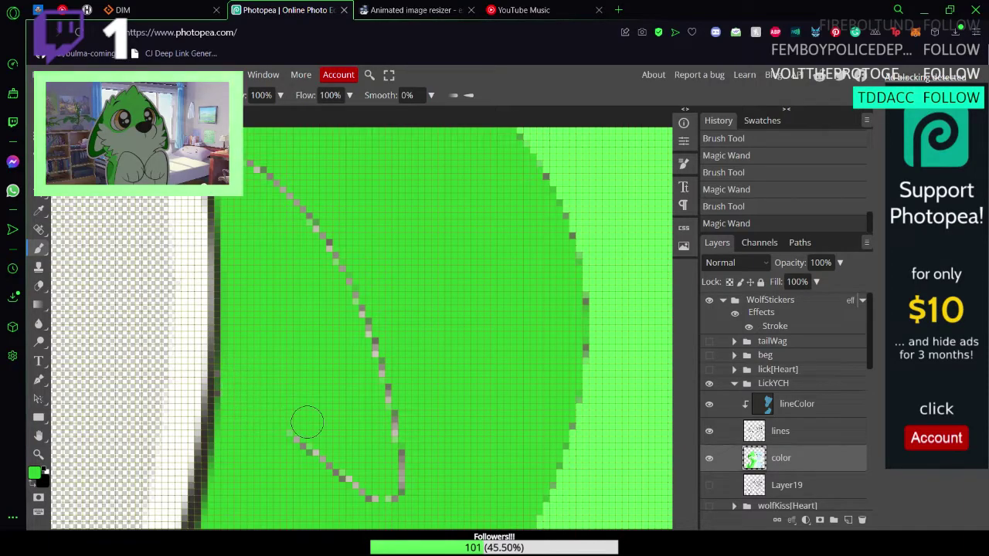
{"action": "mouse_move", "coordinate": [340, 469]}
{"action": "left_mouse_down"}
{"action": "mouse_move", "coordinate": [379, 506]}
{"action": "mouse_move", "coordinate": [401, 493]}
{"action": "mouse_move", "coordinate": [393, 499]}
{"action": "mouse_move", "coordinate": [409, 431]}
{"action": "left_mouse_up"}
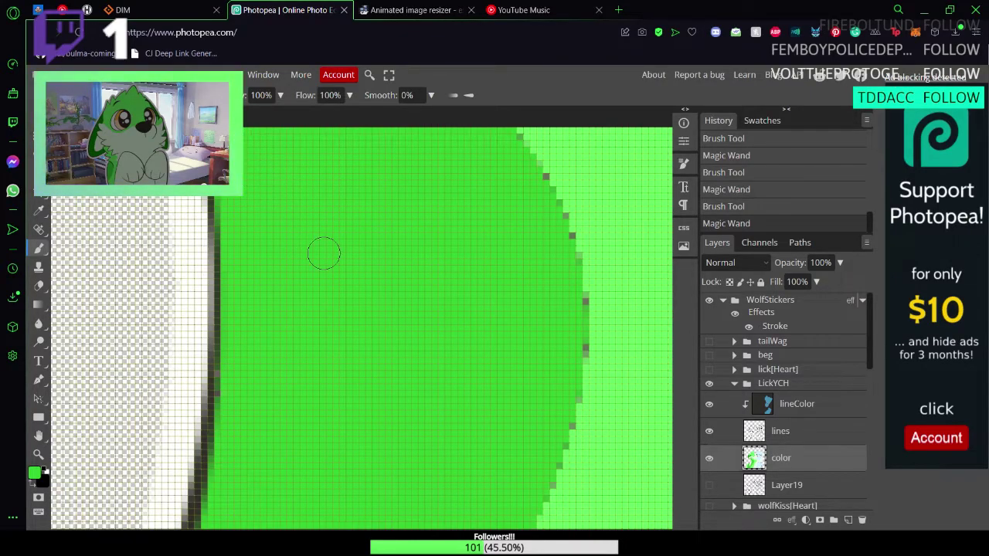
{"action": "left_click_drag", "start_coordinate": [324, 253], "coordinate": [392, 305]}
{"action": "scroll", "coordinate": [393, 305], "scroll_direction": "up", "scroll_amount": 5}
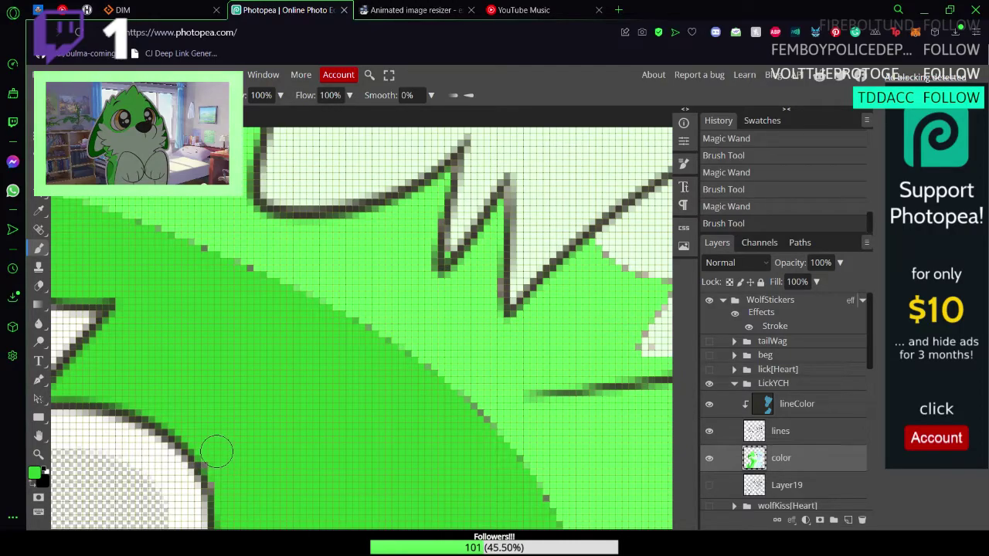
{"action": "left_click", "coordinate": [232, 496]}
{"action": "key", "text": "z"}
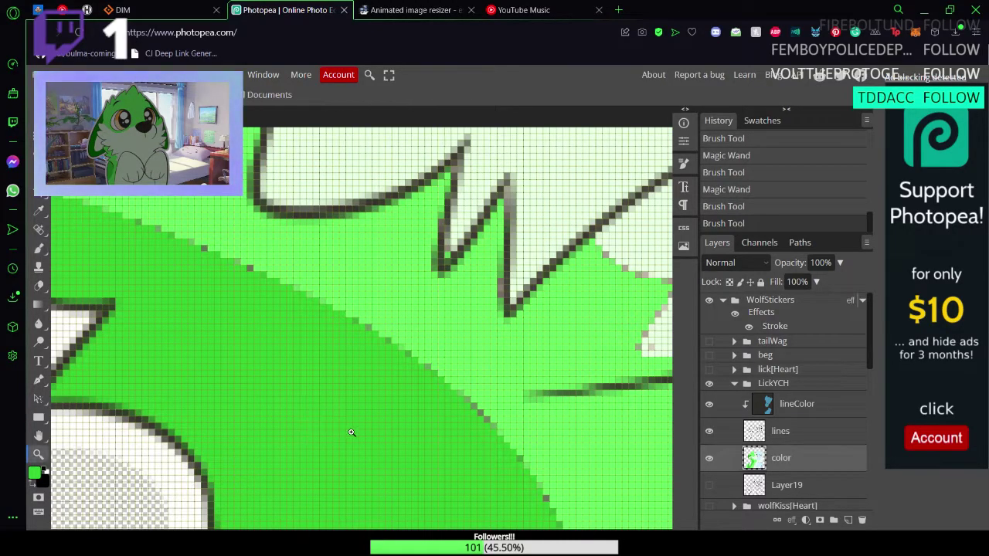
Step: Sample the head's light green and dab it with the brush over stray pixels beside the wolf's closed eye
{"action": "left_click_drag", "start_coordinate": [397, 441], "coordinate": [357, 436]}
{"action": "left_click_drag", "start_coordinate": [479, 418], "coordinate": [405, 528]}
{"action": "left_click_drag", "start_coordinate": [383, 329], "coordinate": [348, 340]}
{"action": "left_click_drag", "start_coordinate": [344, 344], "coordinate": [362, 365]}
{"action": "key", "text": "i"}
{"action": "left_click", "coordinate": [350, 387]}
{"action": "key", "text": "b"}
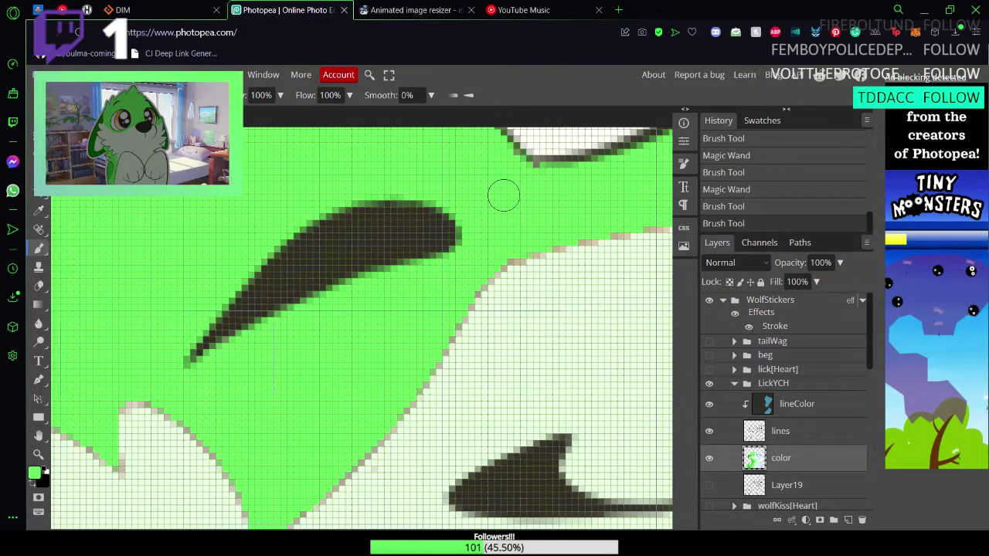
{"action": "left_click", "coordinate": [193, 342]}
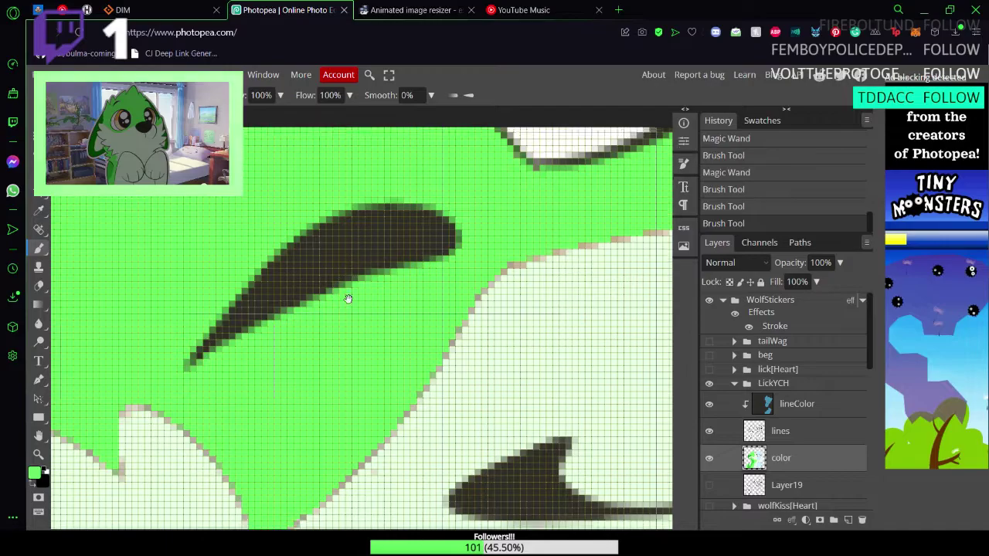
Step: Brush the leftover pinkish outline of the forehead spot above the eyebrow in the head's light green
{"action": "left_click_drag", "start_coordinate": [347, 298], "coordinate": [323, 440]}
{"action": "left_click_drag", "start_coordinate": [305, 268], "coordinate": [348, 514]}
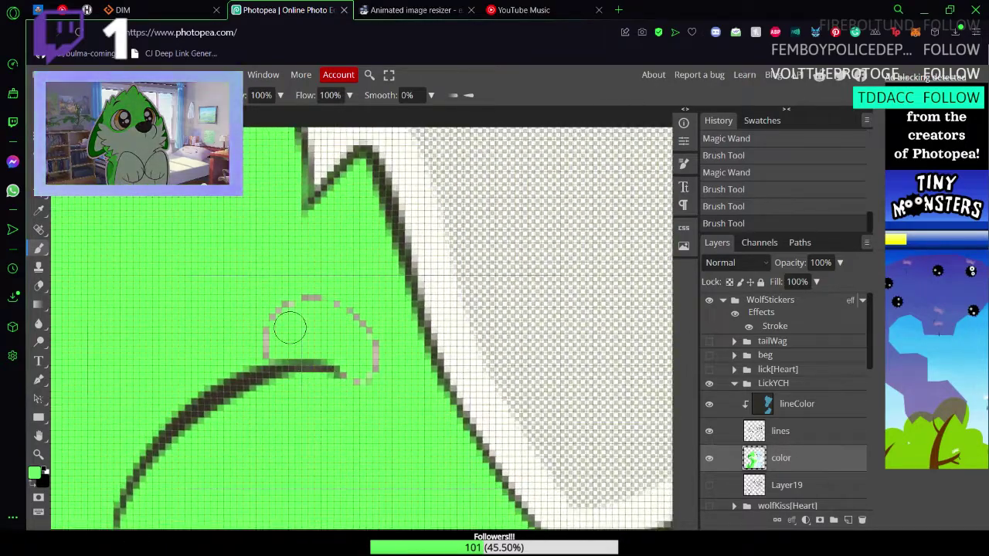
{"action": "left_click_drag", "start_coordinate": [309, 307], "coordinate": [328, 340]}
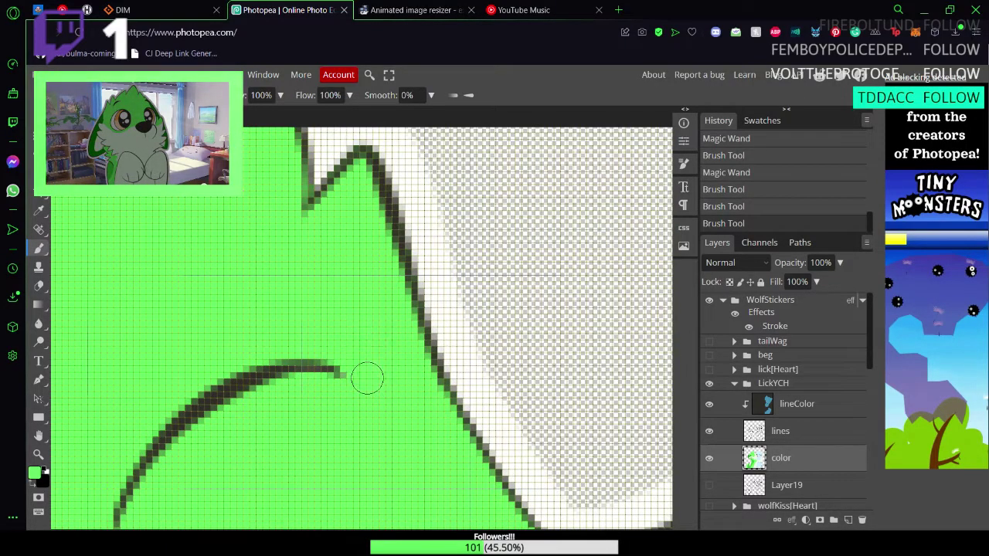
Step: Examine the muzzle, face and whole LickYCH sticker up close and at full view for leftover outline pixels
{"action": "left_click_drag", "start_coordinate": [431, 436], "coordinate": [181, 247]}
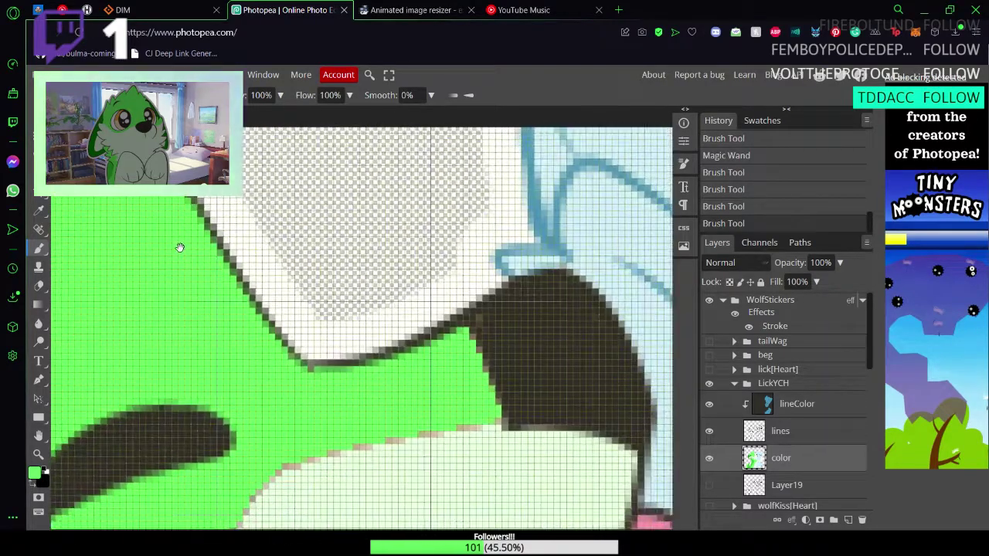
{"action": "left_click_drag", "start_coordinate": [395, 422], "coordinate": [335, 208]}
{"action": "scroll", "coordinate": [408, 374], "scroll_direction": "down", "scroll_amount": 2}
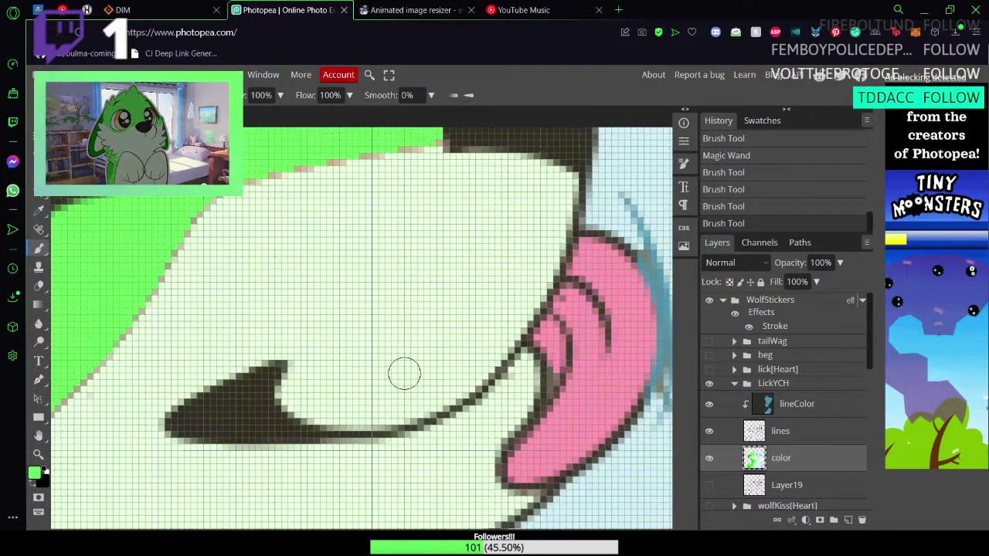
{"action": "key", "text": "z"}
{"action": "left_click_drag", "start_coordinate": [553, 402], "coordinate": [409, 402]}
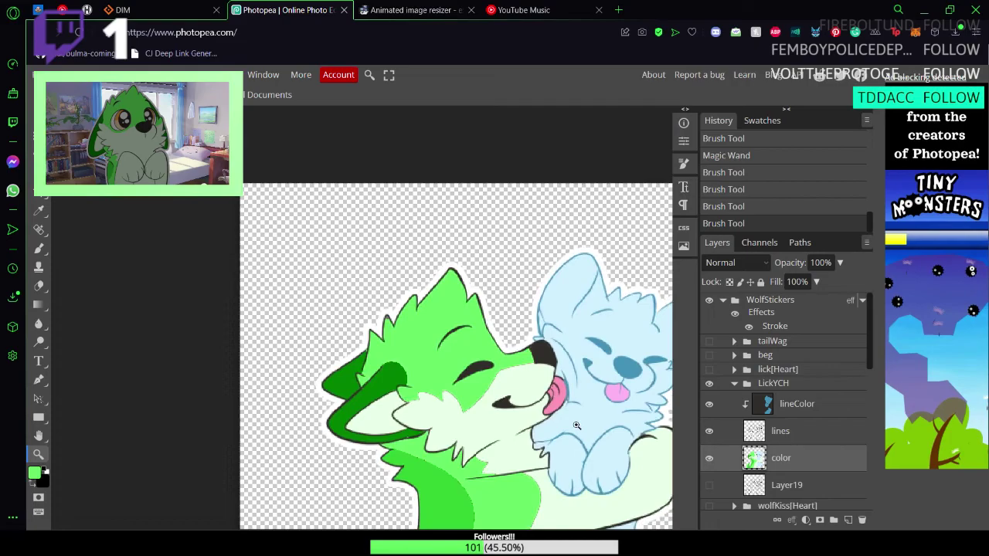
{"action": "left_click_drag", "start_coordinate": [569, 427], "coordinate": [478, 448]}
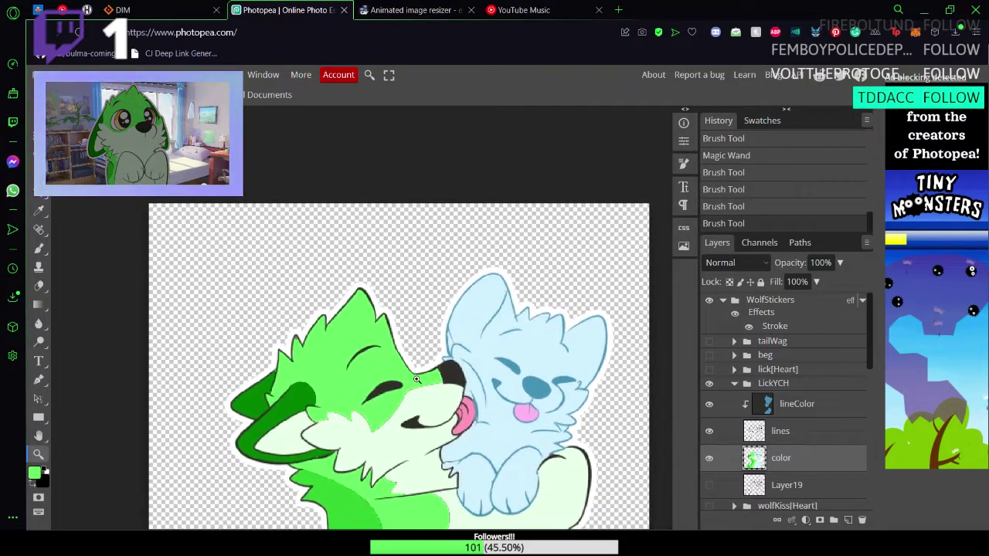
{"action": "scroll", "coordinate": [429, 380], "scroll_direction": "up", "scroll_amount": 5}
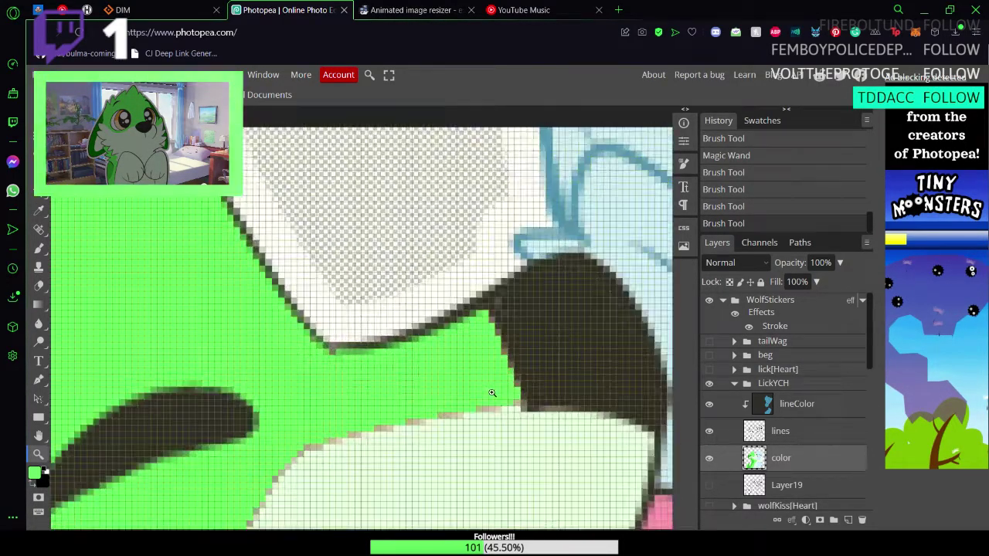
{"action": "scroll", "coordinate": [425, 390], "scroll_direction": "down", "scroll_amount": 6}
{"action": "scroll", "coordinate": [453, 449], "scroll_direction": "up", "scroll_amount": 2}
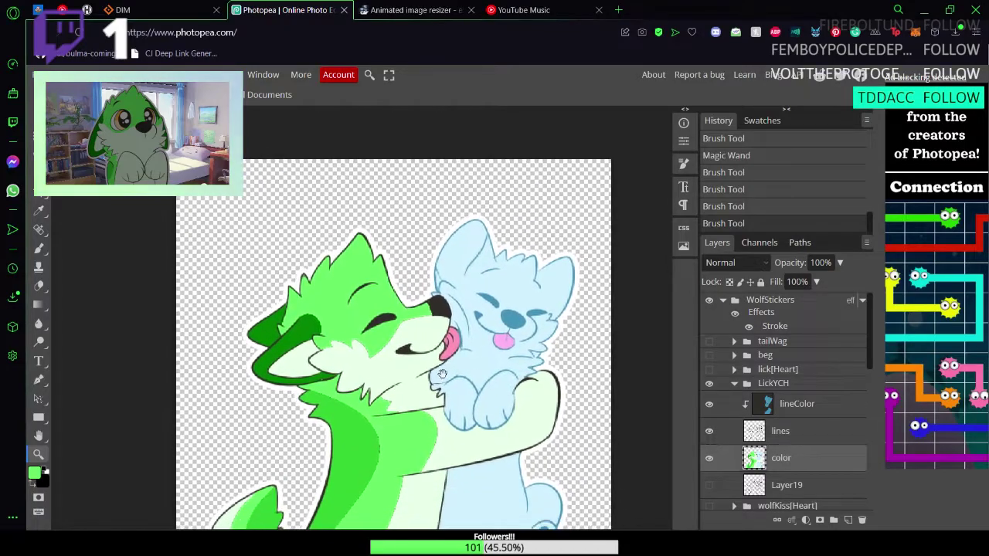
{"action": "left_click_drag", "start_coordinate": [476, 470], "coordinate": [452, 459]}
{"action": "scroll", "coordinate": [451, 459], "scroll_direction": "down", "scroll_amount": 1}
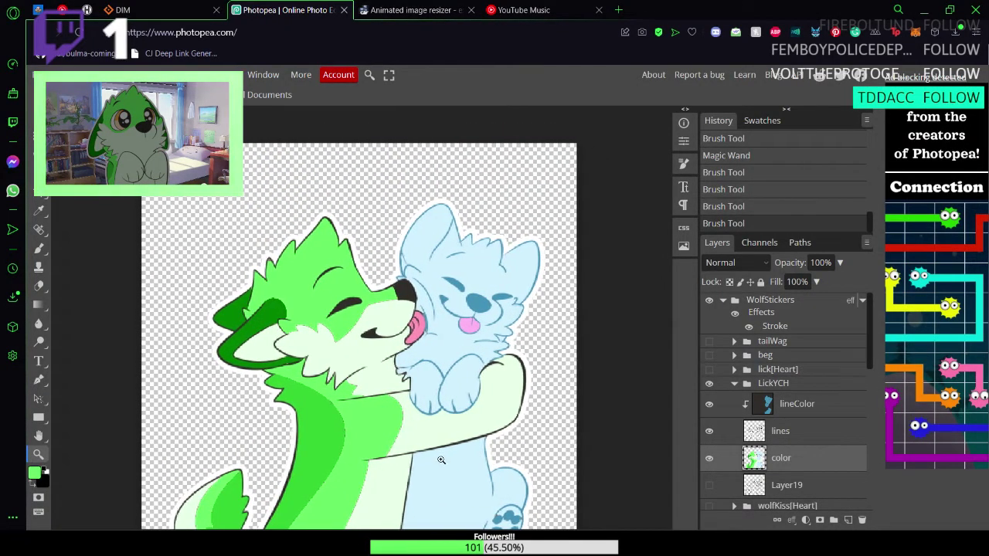
Step: Save the document and hide the LickYCH group
{"action": "key", "text": "ctrl+s"}
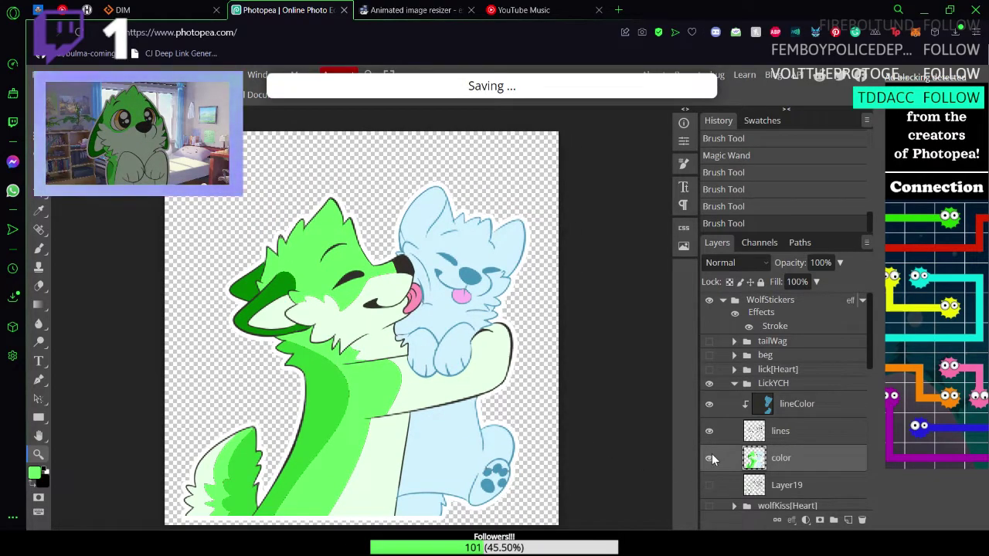
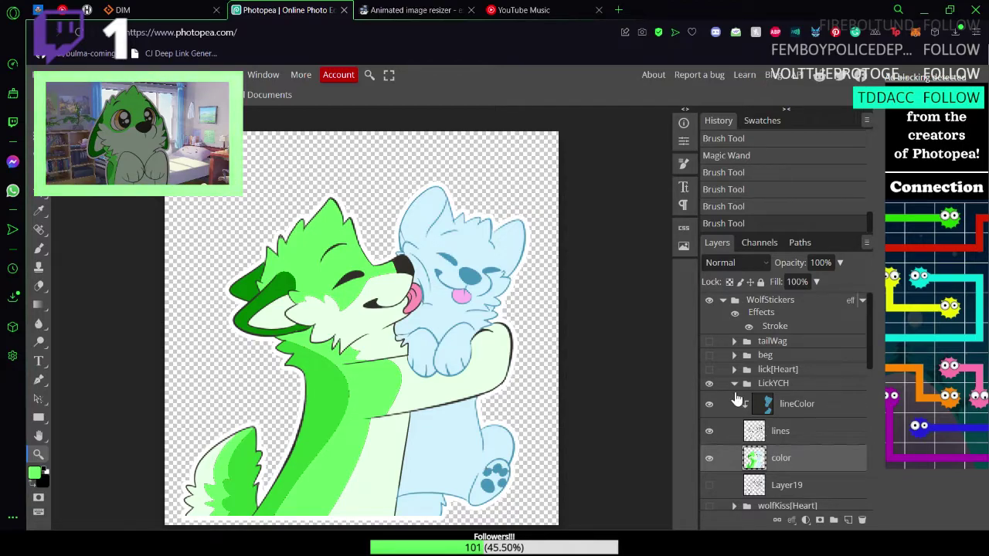
{"action": "left_click", "coordinate": [710, 385]}
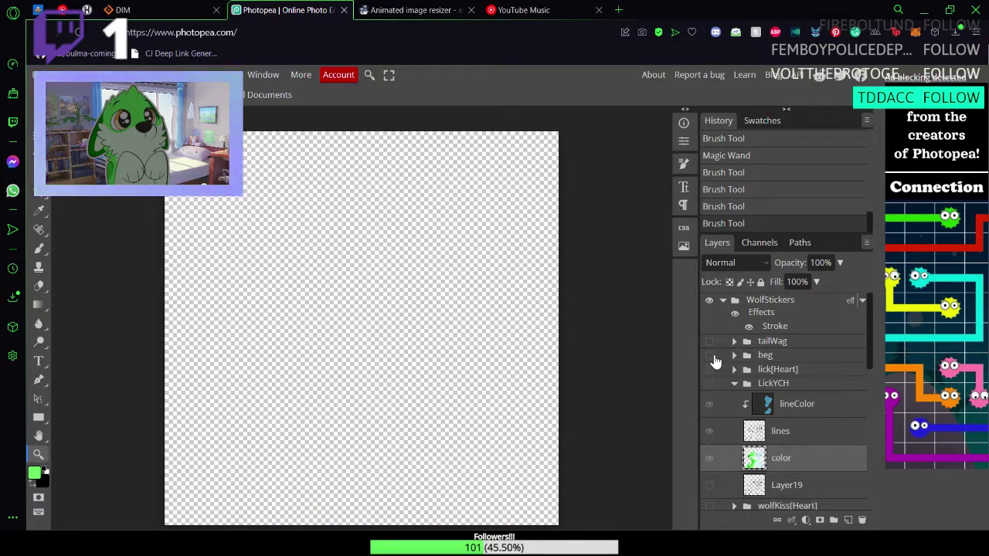
Step: Preview the tailWag, beg and lick[Heart] poses one at a time, hiding each again
{"action": "left_click", "coordinate": [709, 343]}
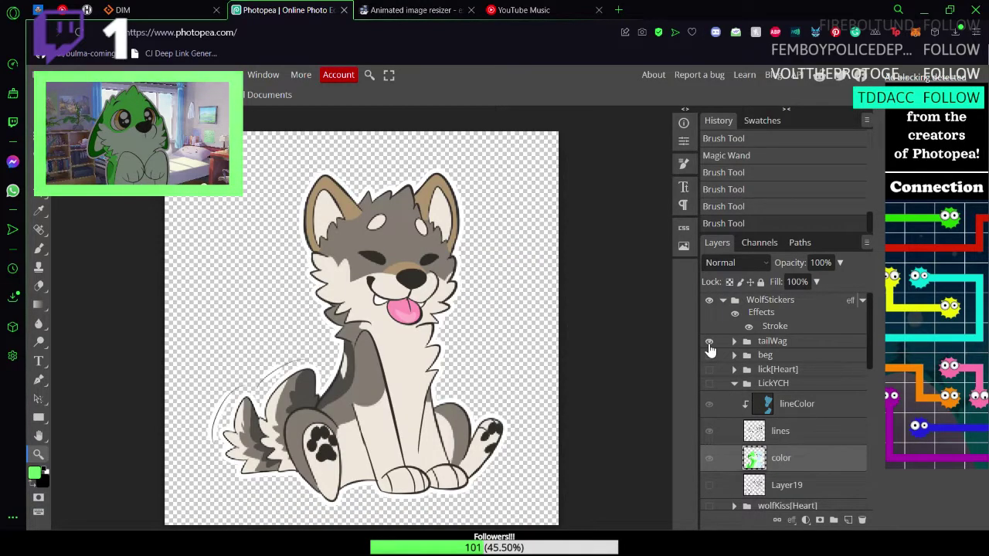
{"action": "left_click", "coordinate": [710, 342]}
{"action": "left_click", "coordinate": [709, 356]}
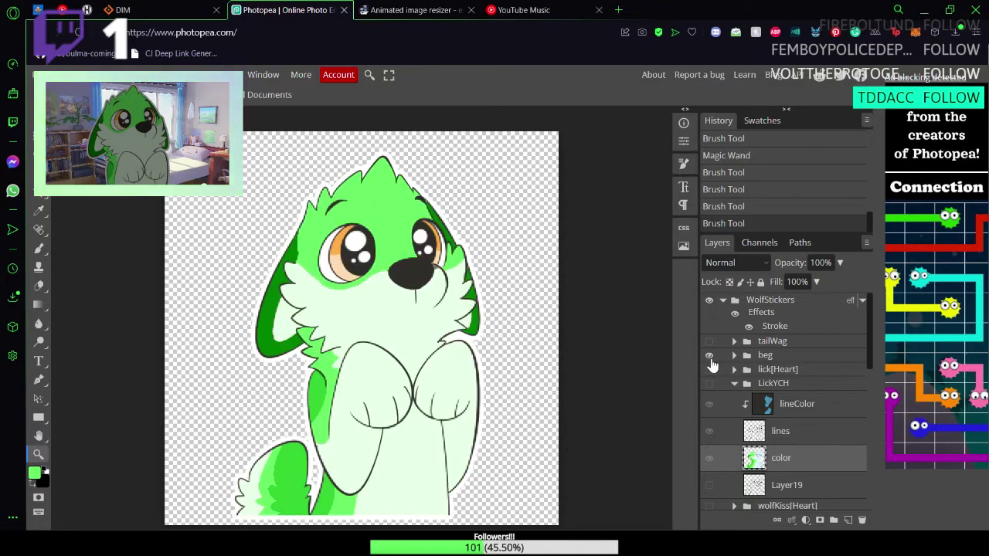
{"action": "left_click", "coordinate": [709, 357]}
{"action": "left_click", "coordinate": [709, 370]}
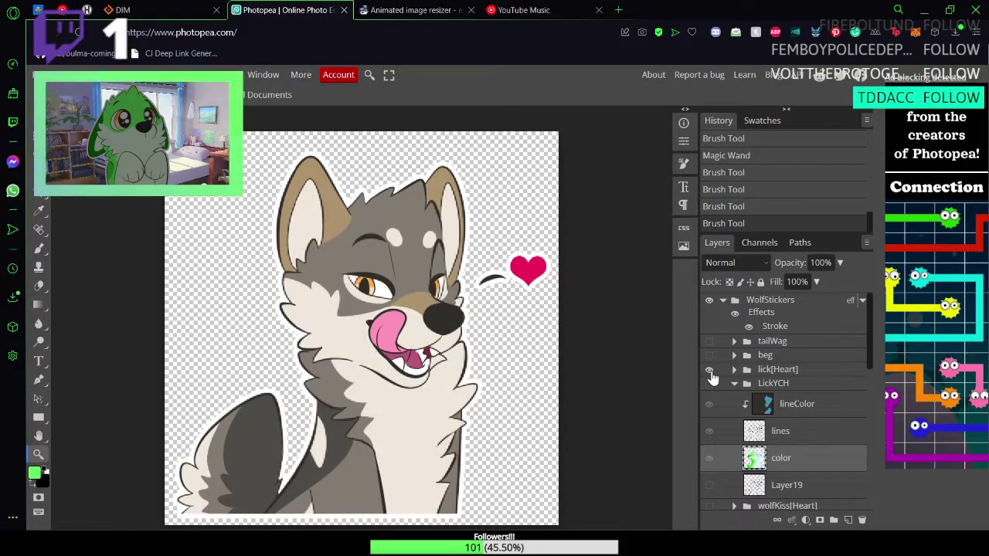
{"action": "left_click", "coordinate": [710, 371]}
Step: Preview the wolfKiss[Heart] and excite poses one at a time, hiding each again
{"action": "scroll", "coordinate": [788, 414], "scroll_direction": "down", "scroll_amount": 5}
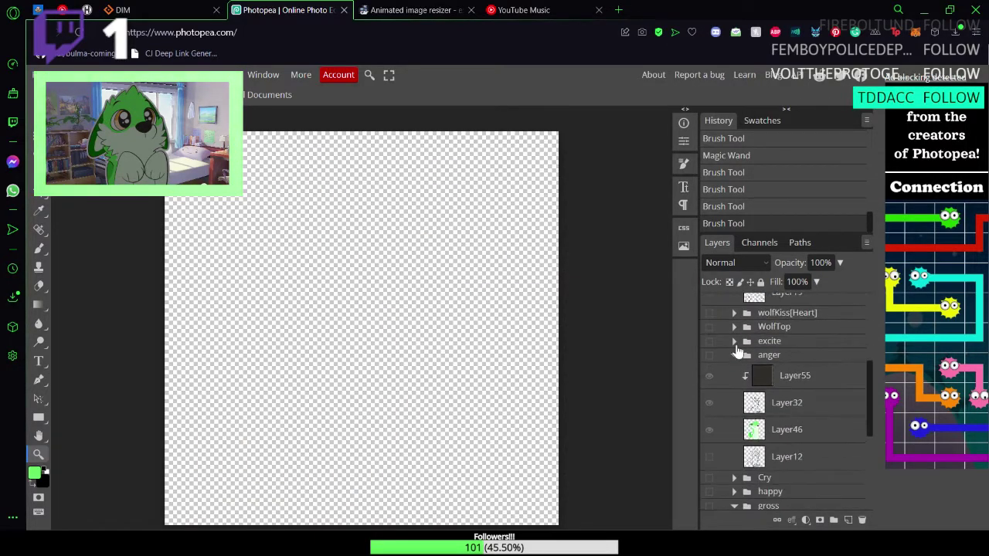
{"action": "left_click", "coordinate": [710, 314]}
{"action": "left_click", "coordinate": [710, 314]}
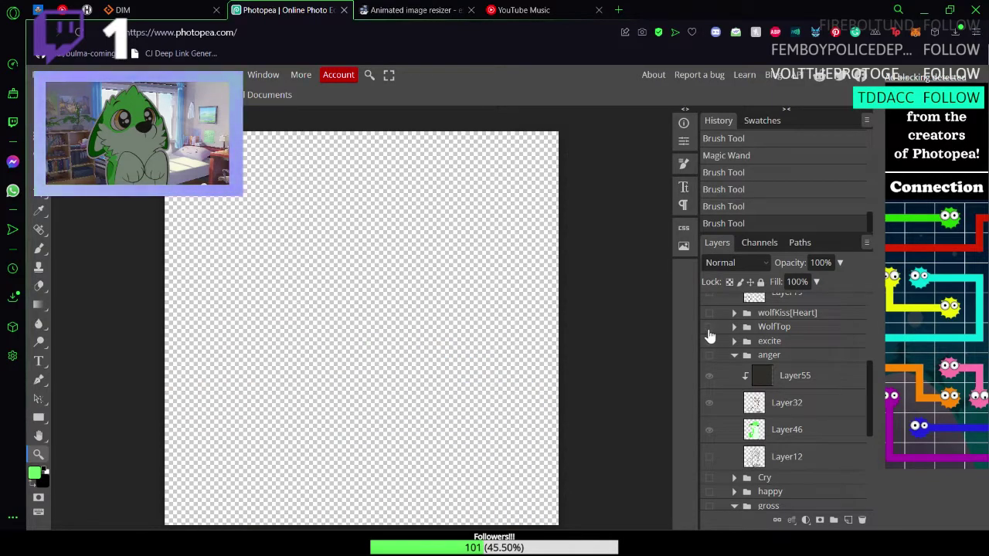
{"action": "left_click", "coordinate": [709, 341]}
{"action": "left_click", "coordinate": [709, 342]}
{"action": "left_click", "coordinate": [709, 343]}
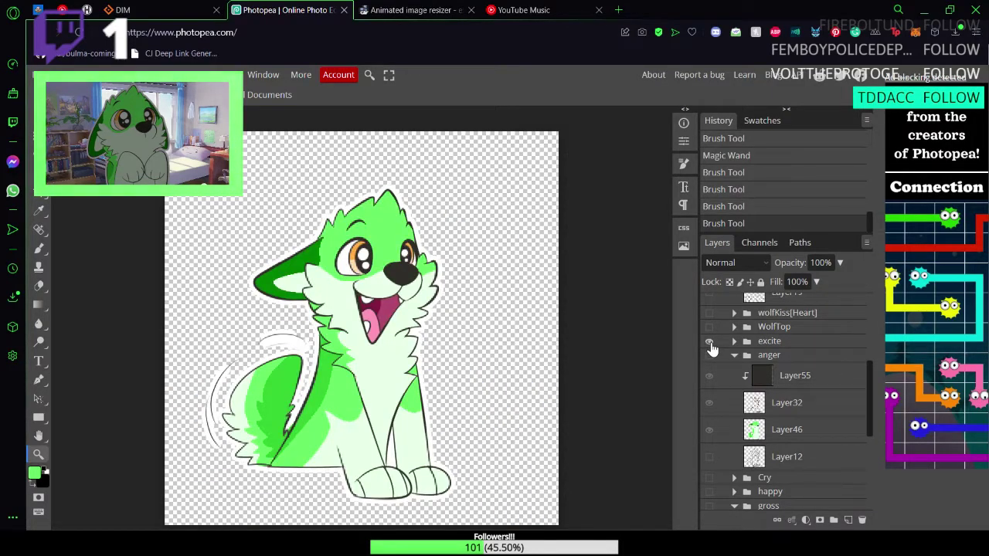
{"action": "left_click", "coordinate": [710, 342]}
Step: Preview the Cry pose and a neighbouring pose beneath it in turn, hiding each again
{"action": "scroll", "coordinate": [744, 406], "scroll_direction": "down", "scroll_amount": 1}
{"action": "scroll", "coordinate": [744, 404], "scroll_direction": "down", "scroll_amount": 2}
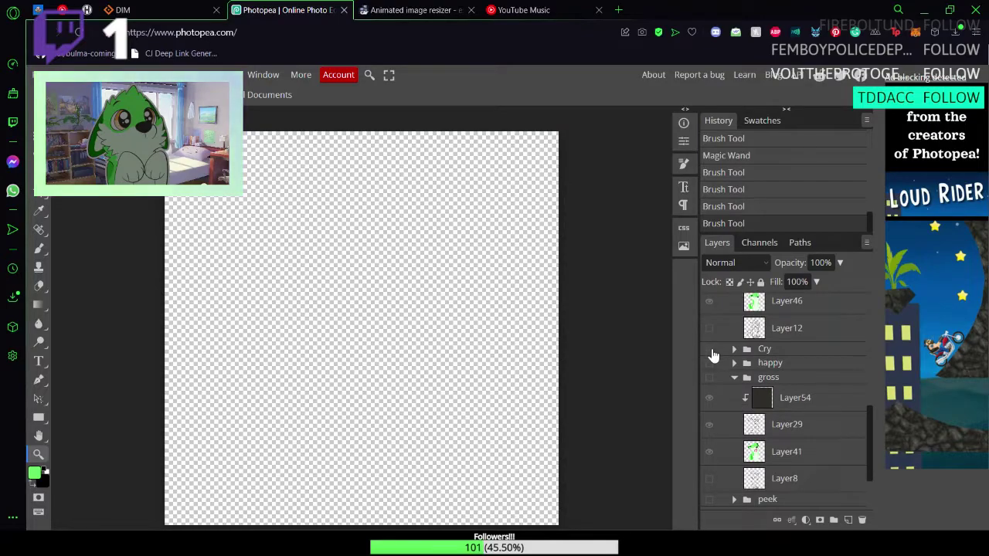
{"action": "left_click", "coordinate": [709, 349]}
{"action": "left_click", "coordinate": [709, 350]}
{"action": "left_click", "coordinate": [710, 375]}
{"action": "left_click", "coordinate": [710, 375]}
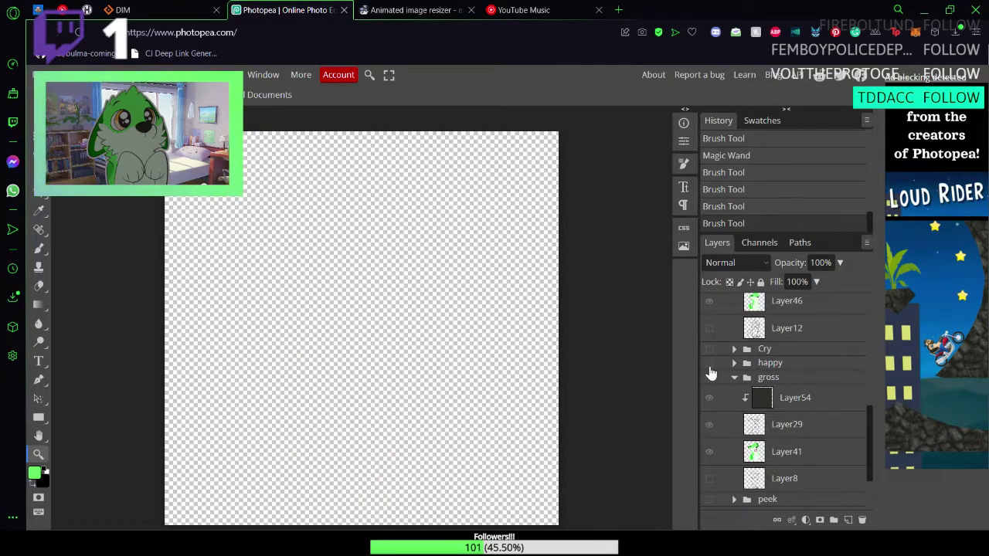
Step: Preview the peek, boop and sheep poses one at a time, hiding each again
{"action": "scroll", "coordinate": [715, 394], "scroll_direction": "down", "scroll_amount": 2}
{"action": "left_click", "coordinate": [709, 419]}
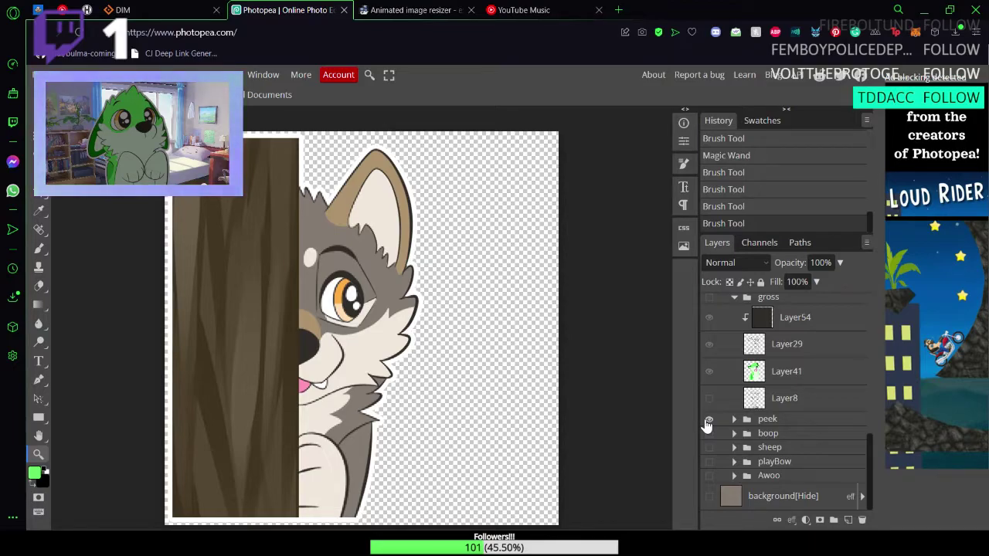
{"action": "left_click", "coordinate": [710, 418]}
{"action": "left_click", "coordinate": [709, 420]}
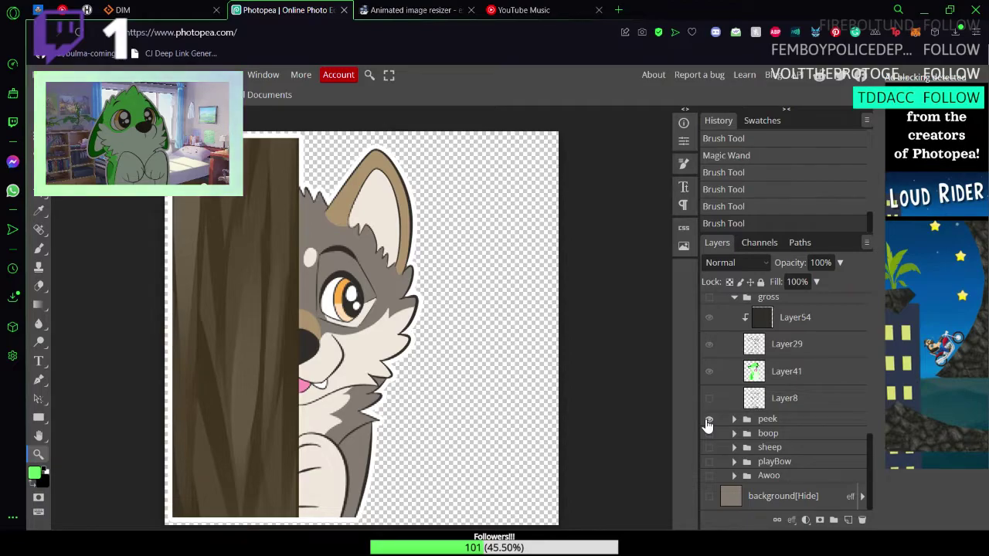
{"action": "left_click", "coordinate": [707, 419]}
{"action": "left_click", "coordinate": [710, 434]}
{"action": "left_click", "coordinate": [710, 434]}
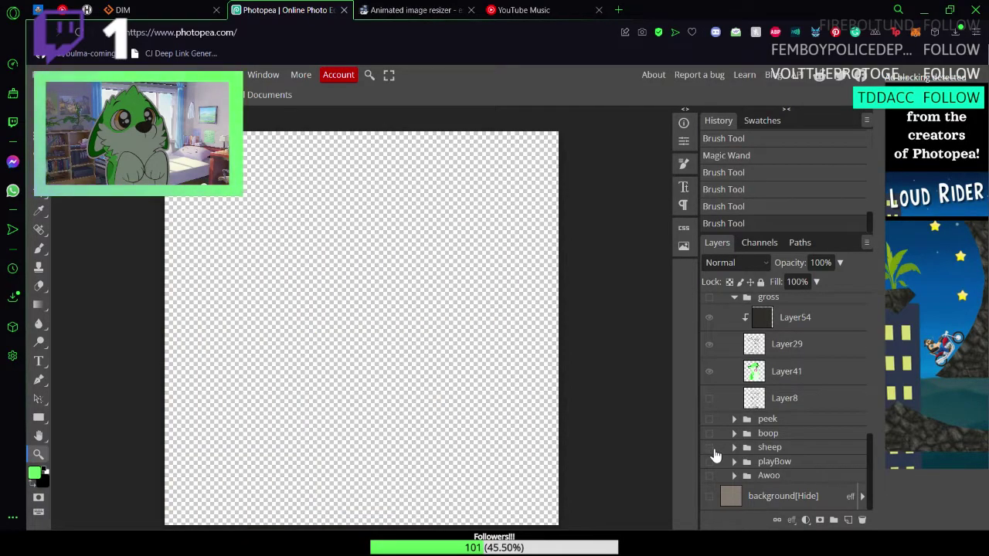
{"action": "left_click", "coordinate": [711, 448]}
{"action": "left_click", "coordinate": [710, 448]}
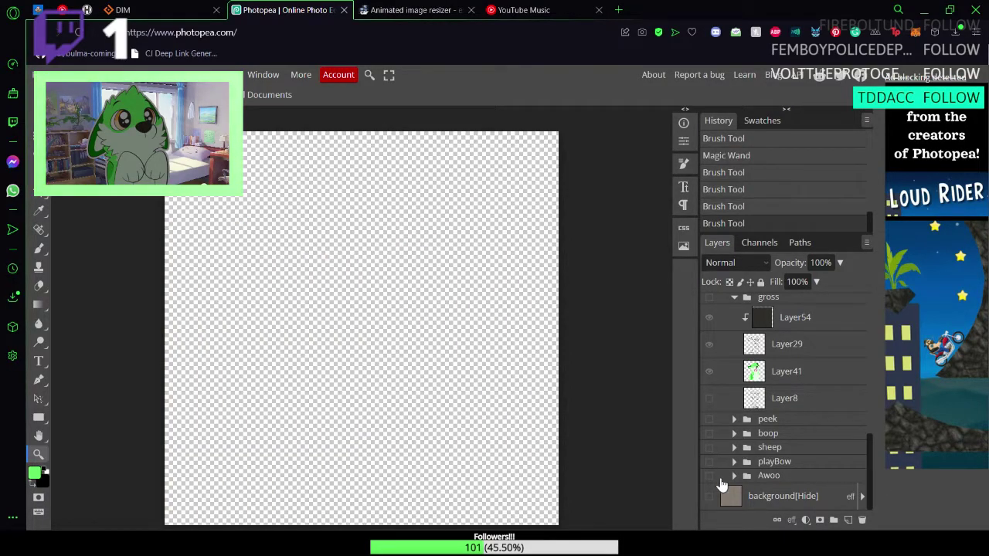
Step: Show the playBow pose, unlock the colour layer Layer37 inside its group, and save the document
{"action": "left_click", "coordinate": [708, 462]}
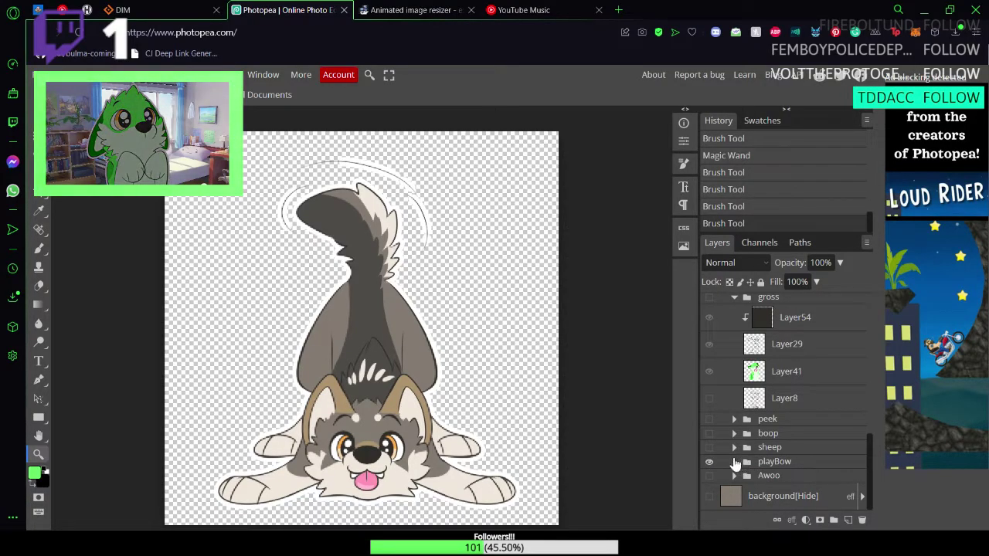
{"action": "left_click", "coordinate": [734, 462]}
{"action": "scroll", "coordinate": [746, 475], "scroll_direction": "down", "scroll_amount": 5}
{"action": "left_click", "coordinate": [856, 434]}
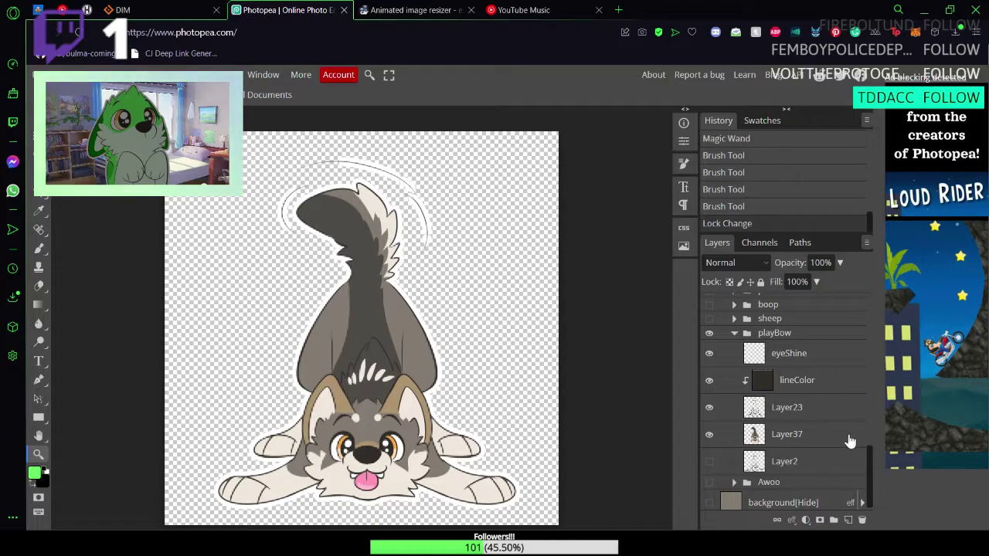
{"action": "key", "text": "ctrl+s"}
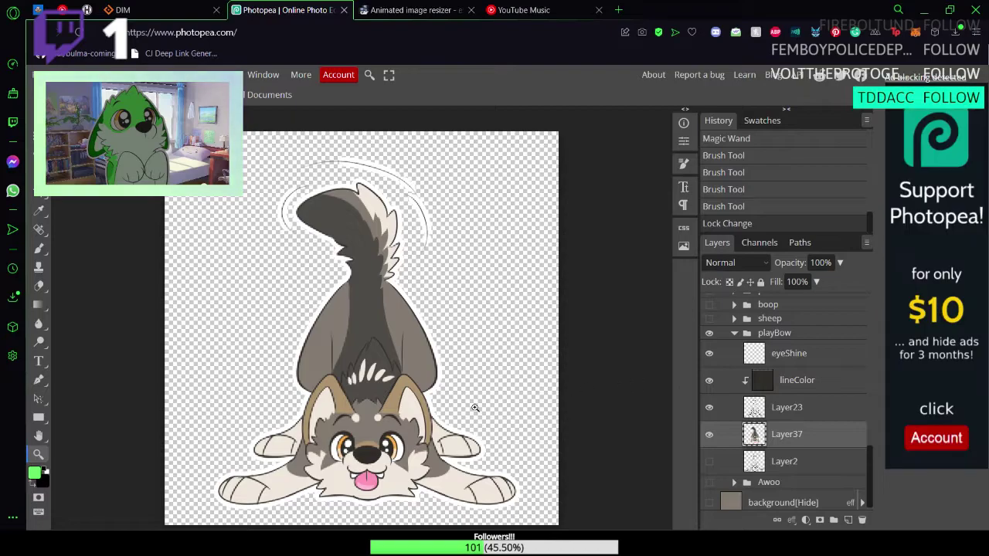
Step: Enlarge the brush for recolouring the playBow pose and save the document
{"action": "key", "text": "b"}
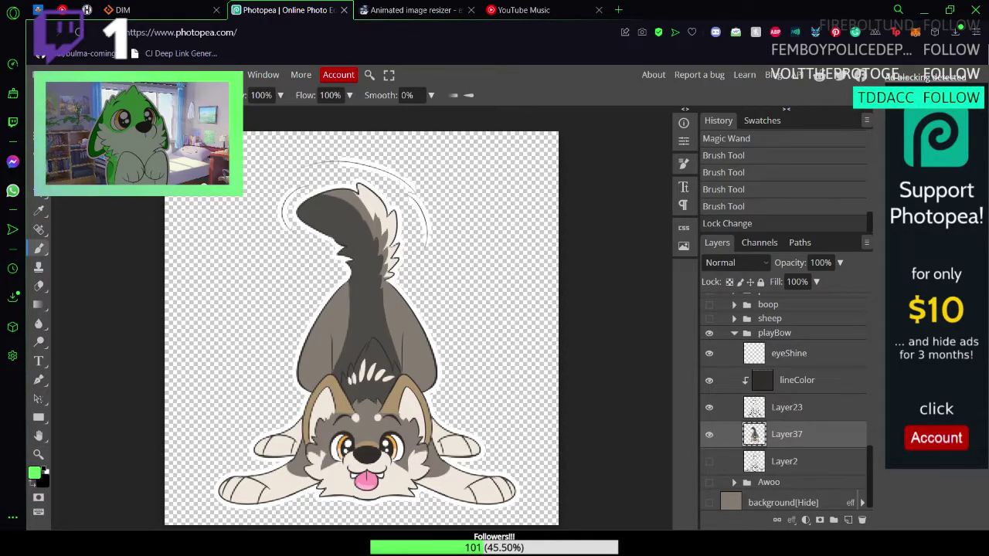
{"action": "left_click", "coordinate": [67, 95]}
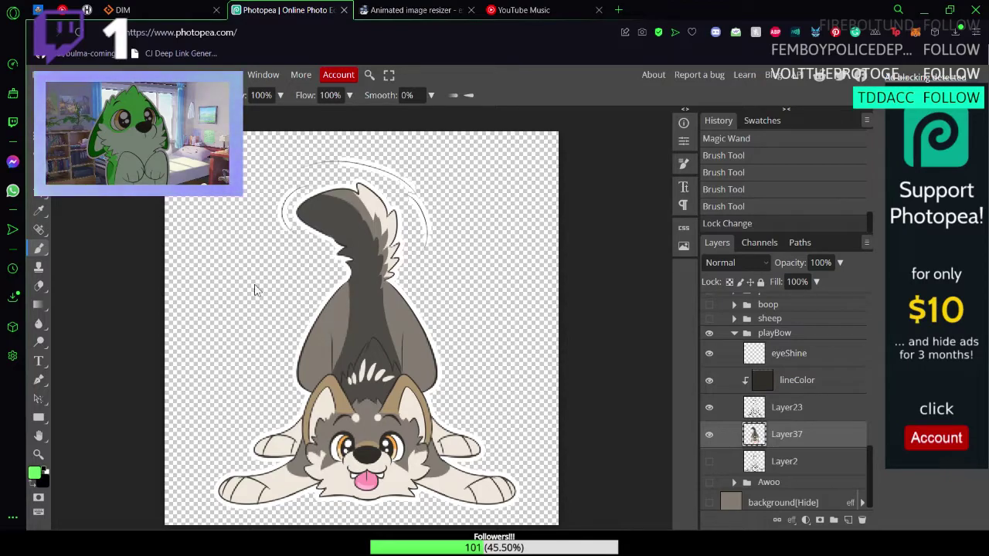
{"action": "key", "text": "ctrl+s"}
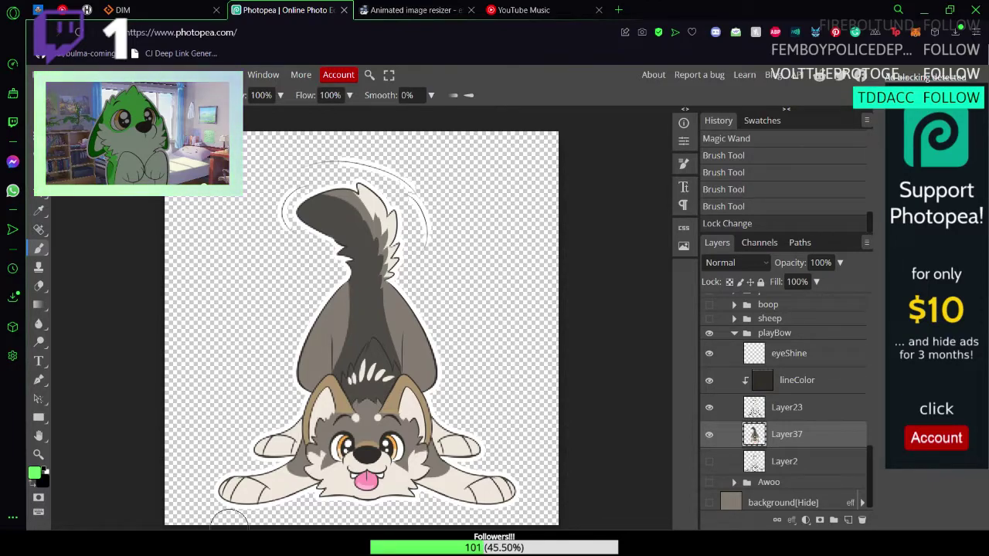
Step: Activate the Magic Wand, set the foreground to the pale green used for light fur, and save the document
{"action": "key", "text": "w"}
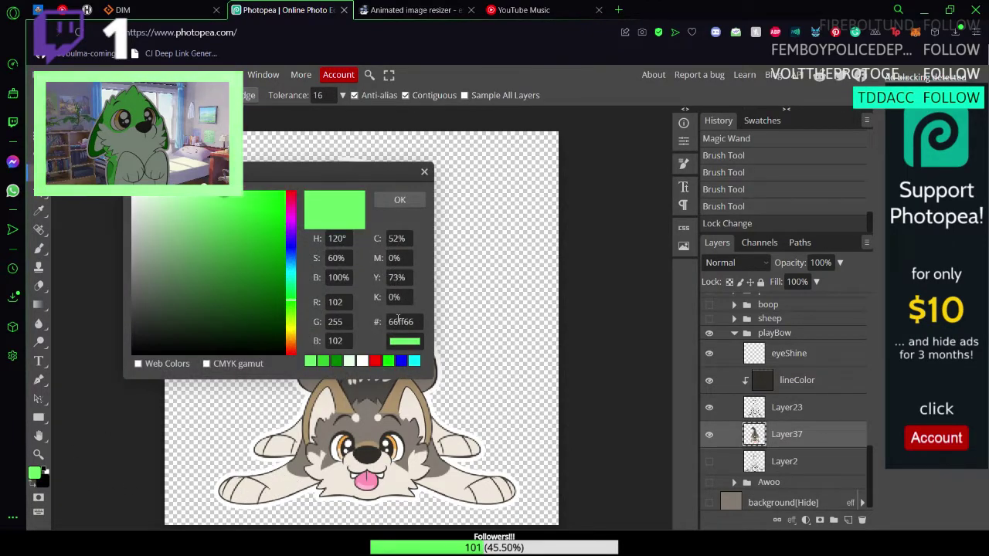
{"action": "left_click", "coordinate": [399, 199]}
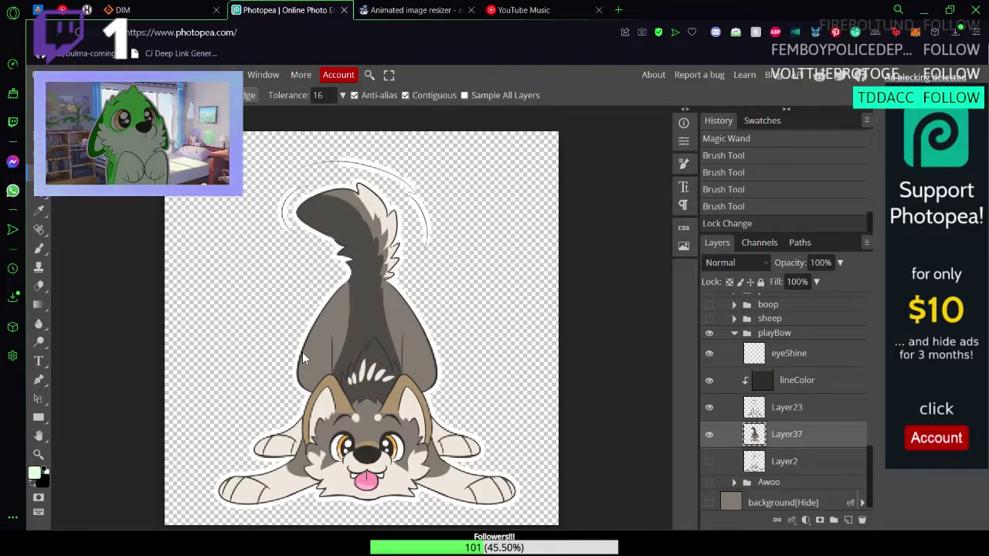
{"action": "key", "text": "ctrl+s"}
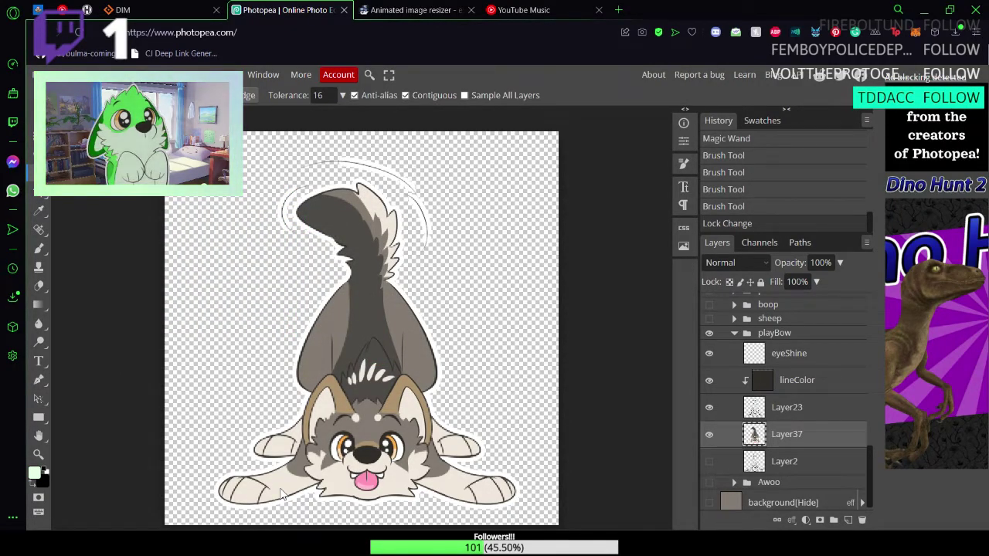
Step: Select the cream fur of the front legs and muzzle on Layer37 and paint it pale green
{"action": "left_click", "coordinate": [283, 495]}
{"action": "key", "text": "b"}
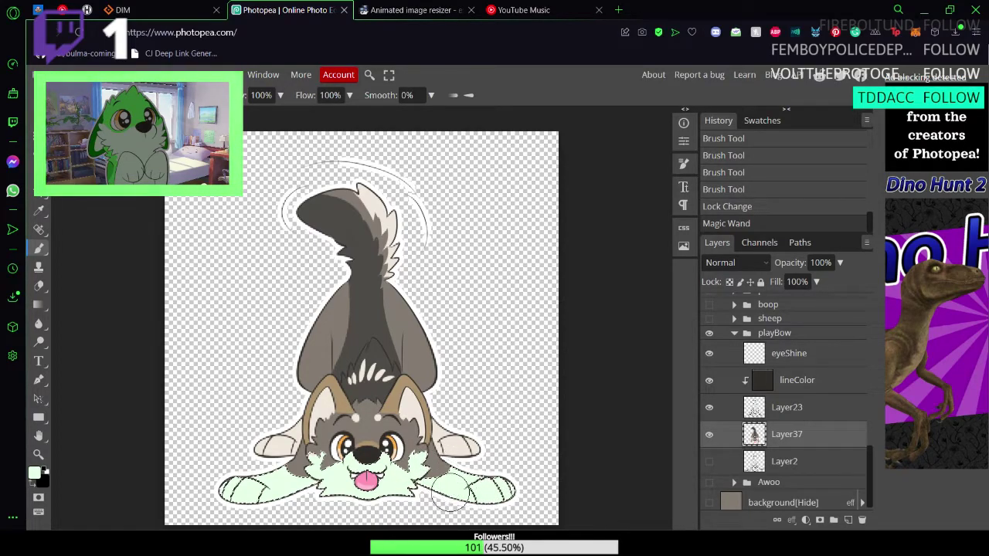
{"action": "left_click_drag", "start_coordinate": [390, 474], "coordinate": [338, 479]}
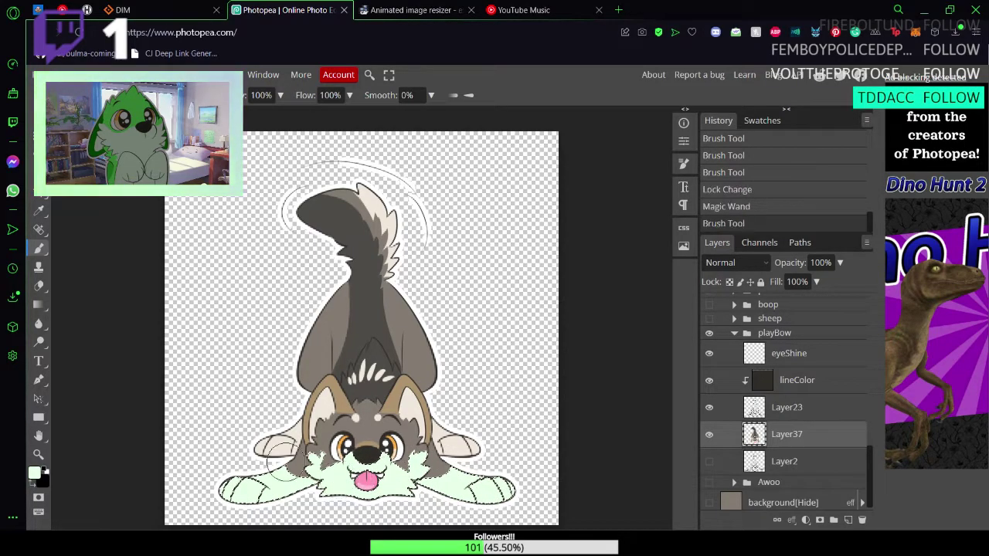
Step: Select each cream hind paw in turn with the Magic Wand and brush it pale green
{"action": "key", "text": "w"}
{"action": "left_click", "coordinate": [284, 442]}
{"action": "key", "text": "b"}
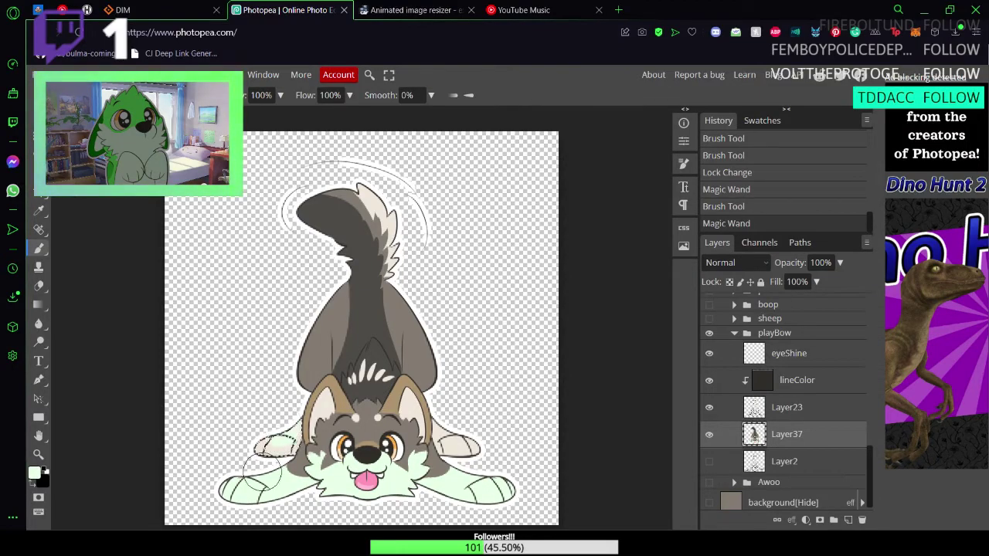
{"action": "left_click_drag", "start_coordinate": [305, 468], "coordinate": [278, 449]}
{"action": "key", "text": "w"}
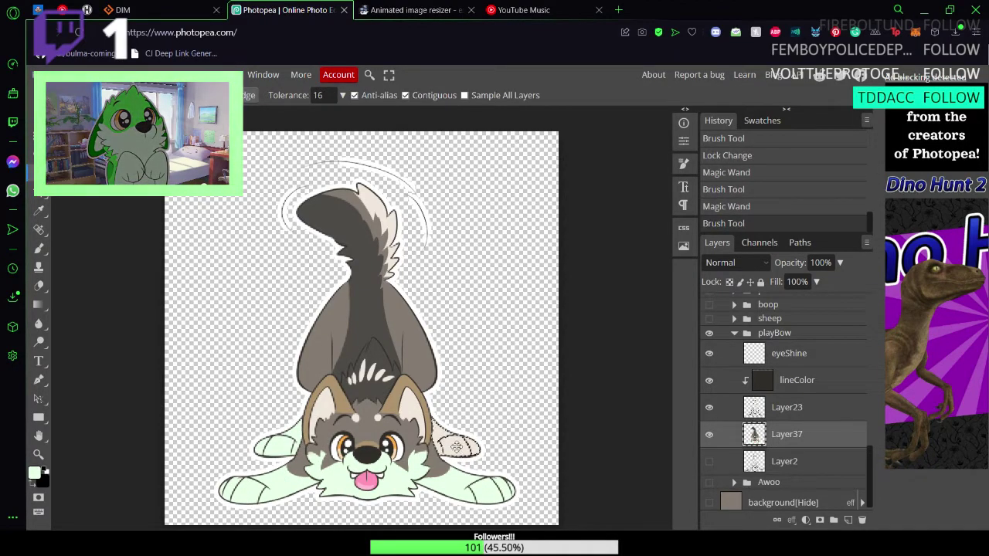
{"action": "key", "text": "b"}
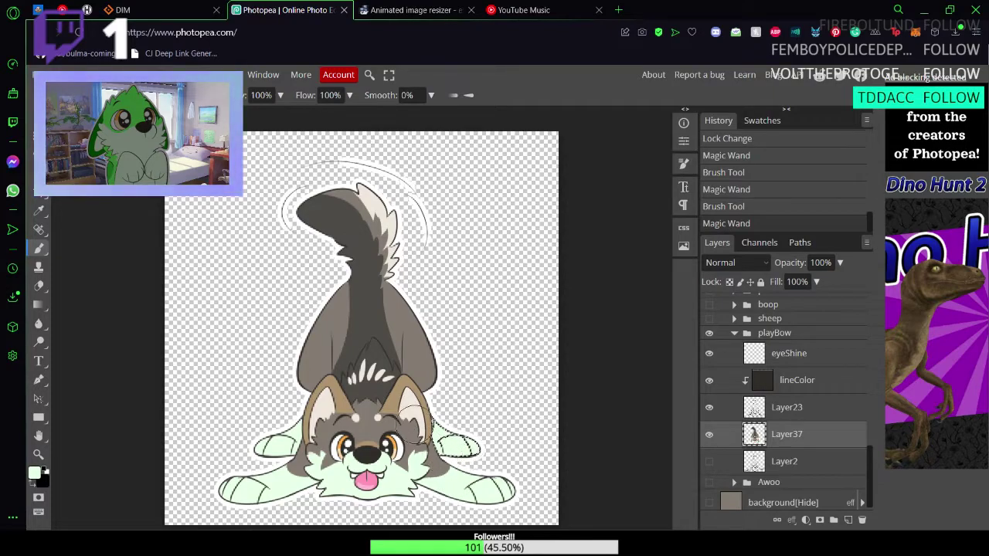
{"action": "left_click_drag", "start_coordinate": [457, 454], "coordinate": [447, 448]}
Step: Select the cream inner fur of both ears, one ear at a time, and paint it pale green
{"action": "key", "text": "w"}
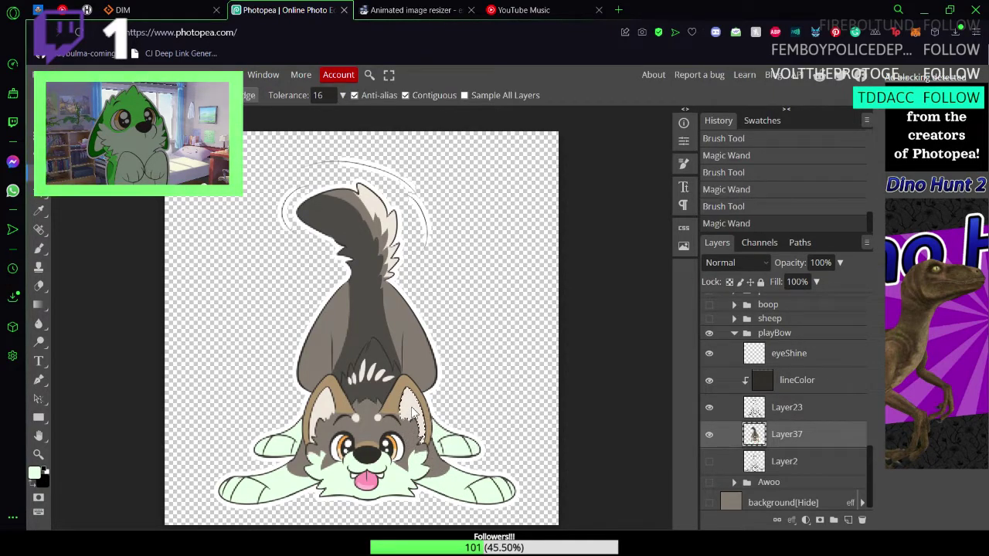
{"action": "key", "text": "b"}
{"action": "left_click_drag", "start_coordinate": [411, 452], "coordinate": [412, 453]}
{"action": "key", "text": "w"}
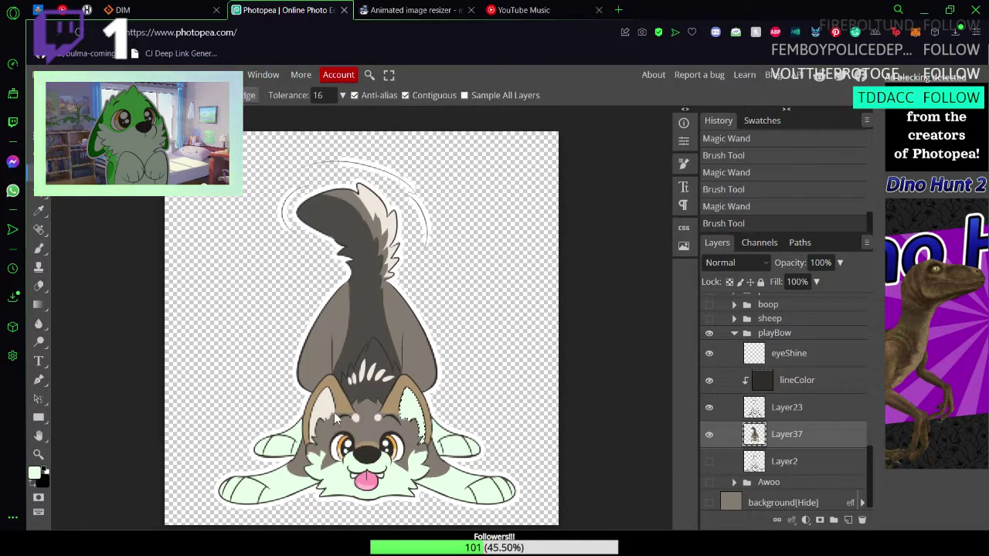
{"action": "left_click", "coordinate": [323, 410]}
{"action": "key", "text": "b"}
{"action": "left_click_drag", "start_coordinate": [325, 398], "coordinate": [312, 467]}
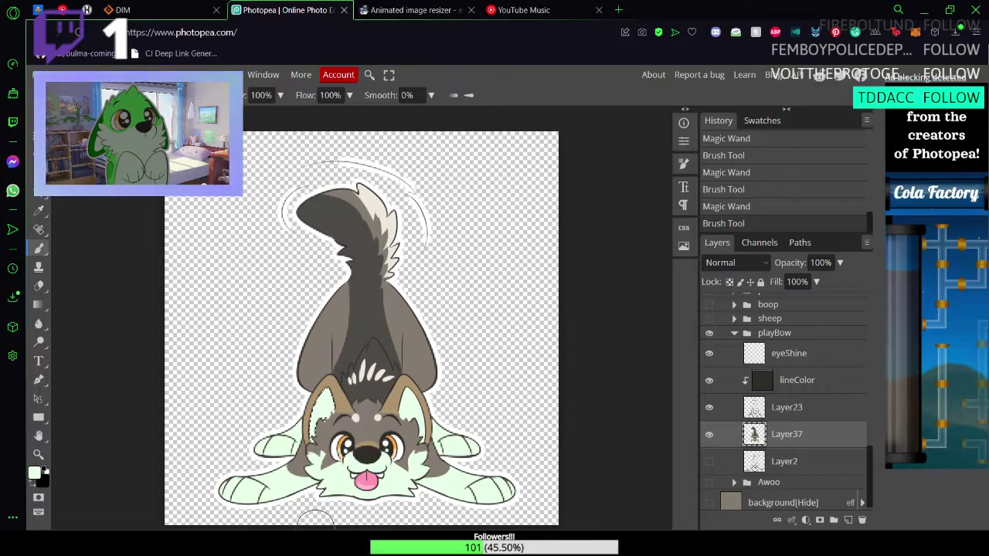
Step: Set the foreground to dark green 008000, save the document, and paint the brown outer rims of both ears
{"action": "left_click", "coordinate": [34, 473]}
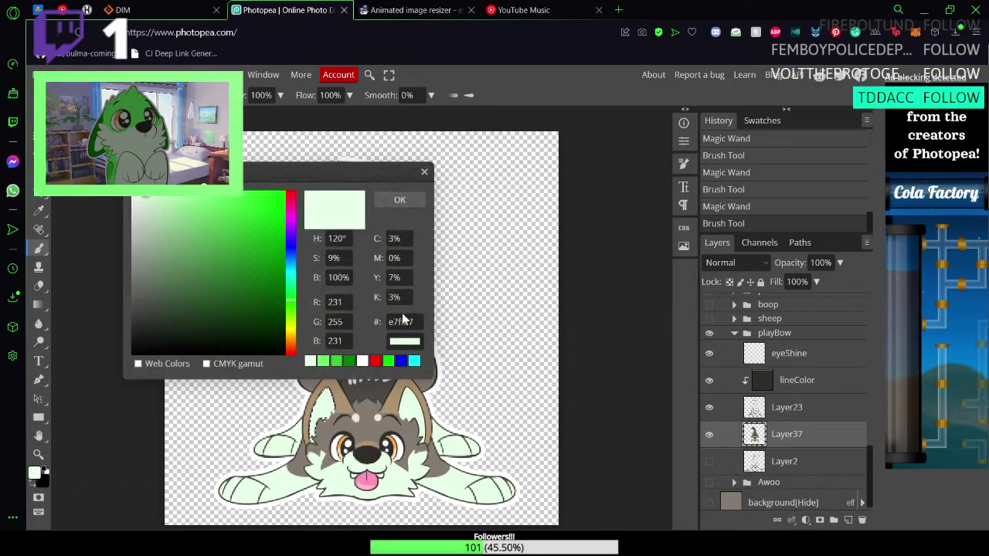
{"action": "left_click", "coordinate": [406, 200]}
{"action": "key", "text": "ctrl+s"}
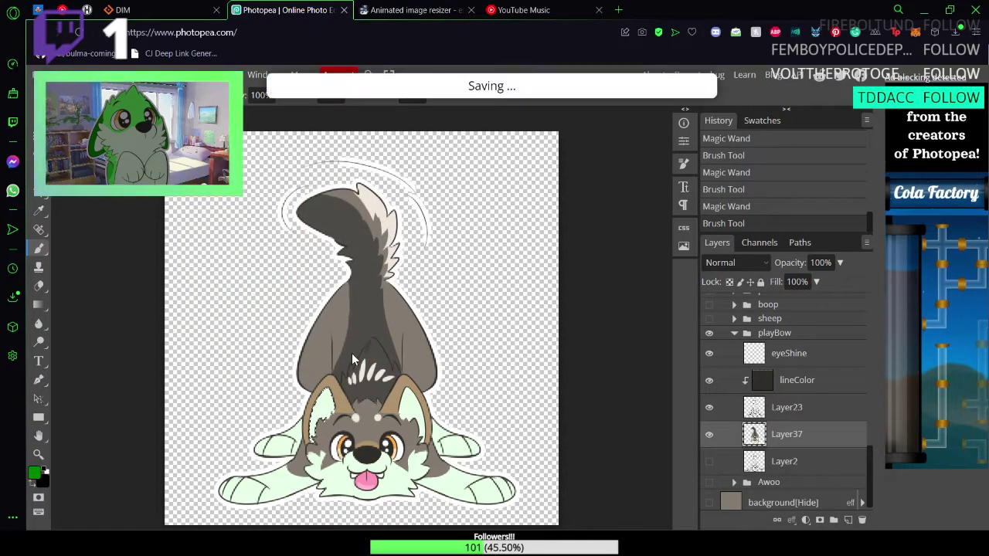
{"action": "key", "text": "w"}
{"action": "left_click", "coordinate": [330, 390]}
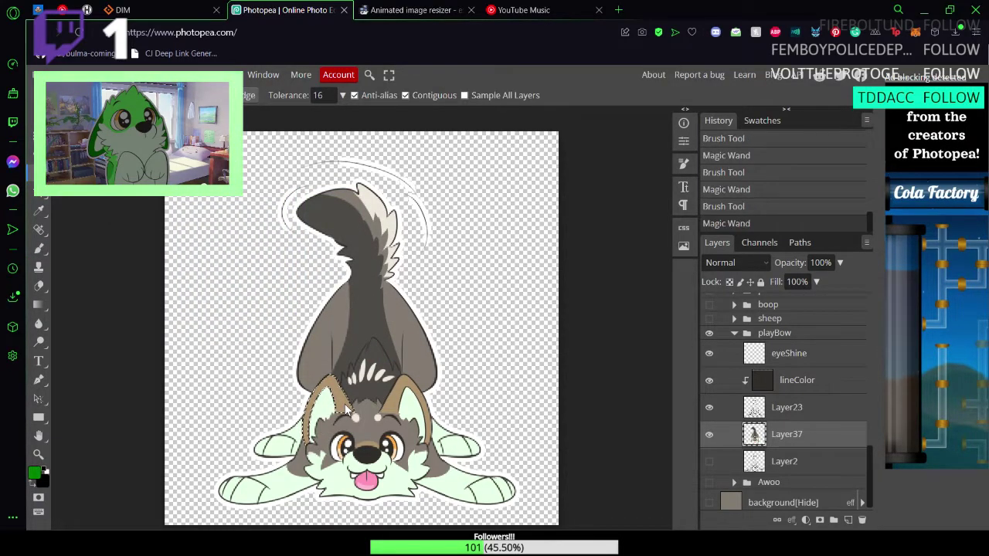
{"action": "key", "text": "b"}
{"action": "left_click_drag", "start_coordinate": [331, 390], "coordinate": [325, 422]}
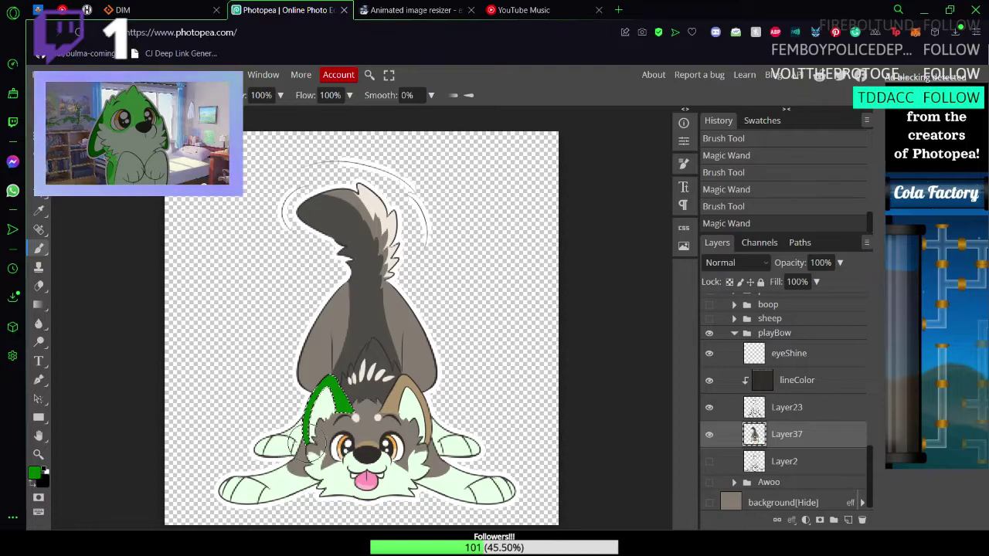
{"action": "key", "text": "w"}
{"action": "left_click", "coordinate": [388, 415]}
{"action": "key", "text": "b"}
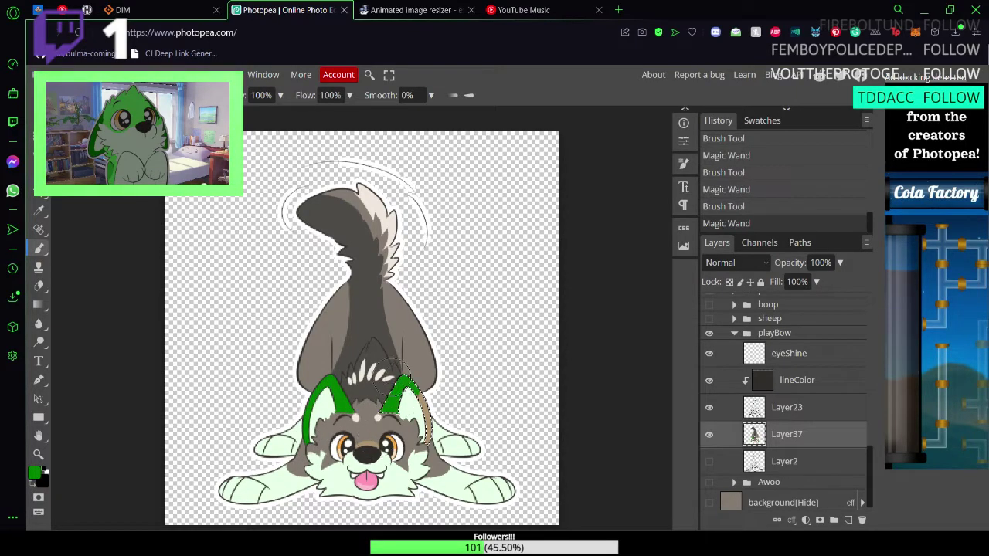
{"action": "left_click_drag", "start_coordinate": [432, 415], "coordinate": [429, 398]}
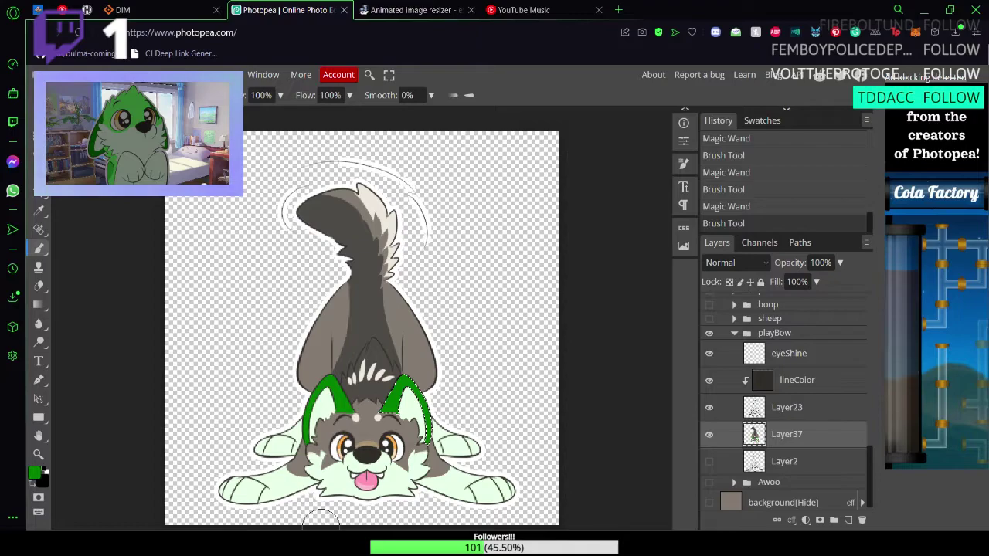
Step: Set the foreground to light green RGB 102, 255, 102 and paint the grey-brown fur of the face and cheeks
{"action": "left_click", "coordinate": [35, 474]}
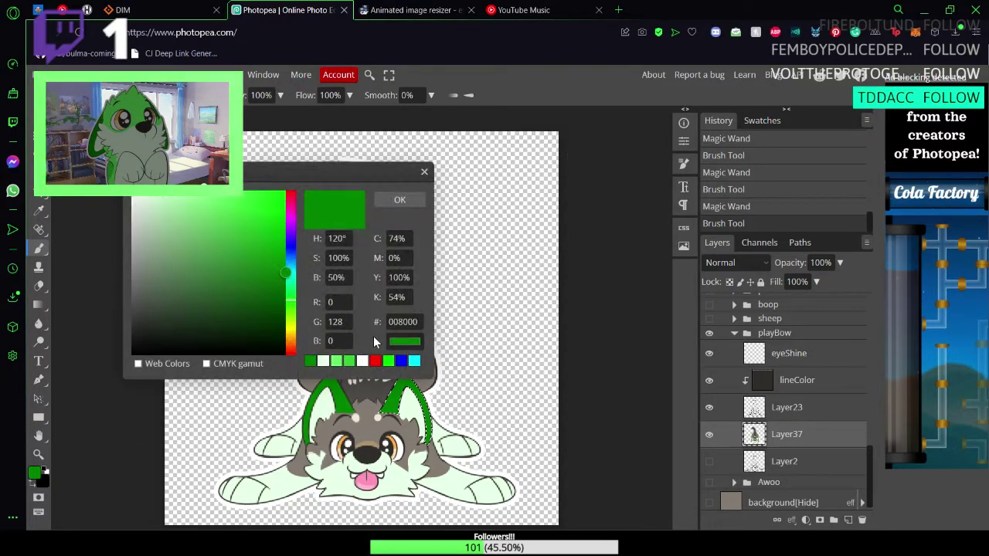
{"action": "left_click", "coordinate": [405, 323]}
{"action": "left_click", "coordinate": [400, 202]}
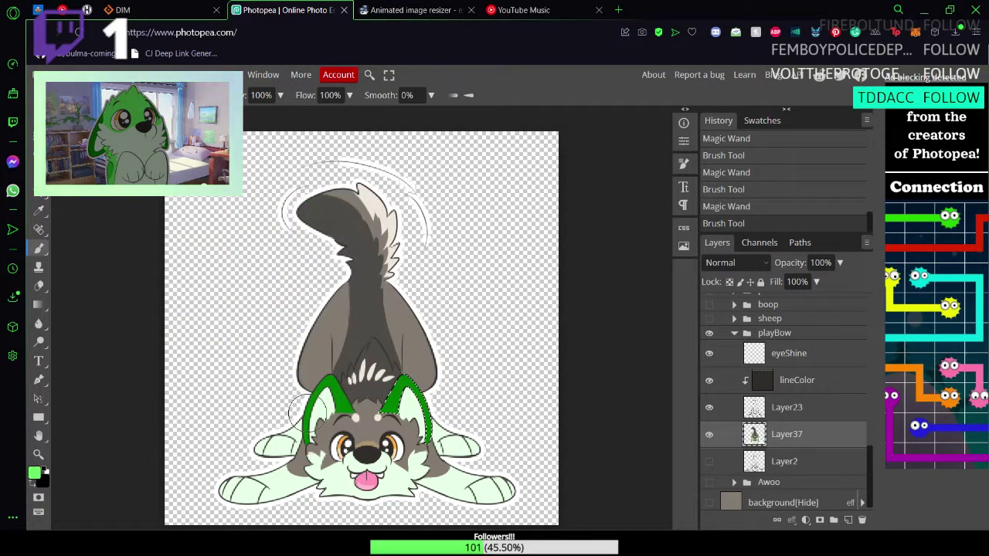
{"action": "key", "text": "w"}
{"action": "left_click", "coordinate": [300, 468]}
{"action": "key", "text": "b"}
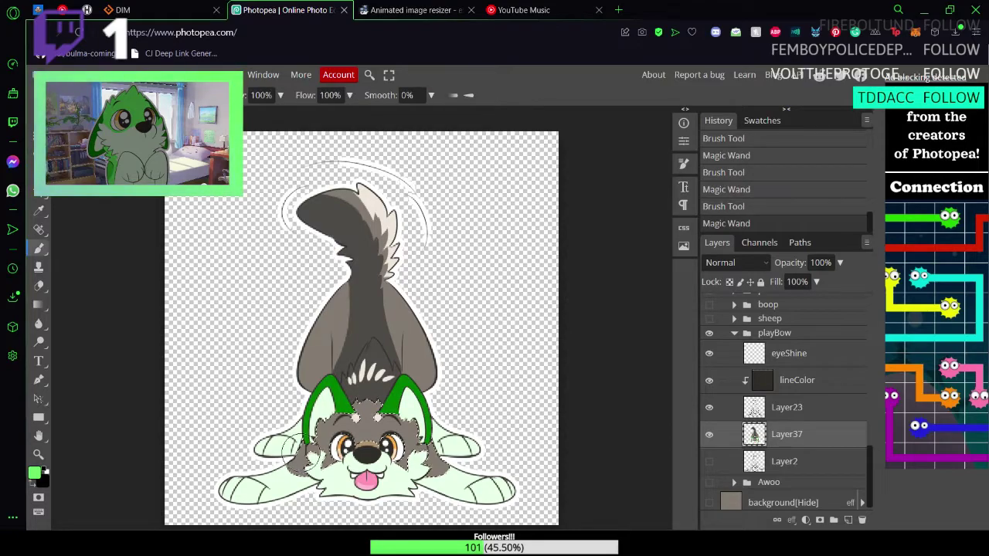
{"action": "left_click_drag", "start_coordinate": [300, 446], "coordinate": [340, 462]}
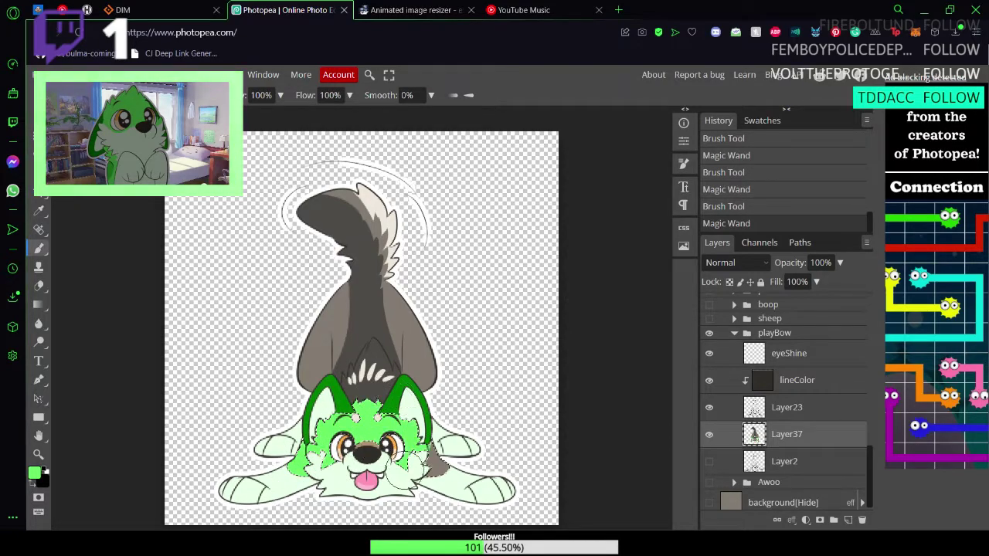
{"action": "mouse_move", "coordinate": [446, 441]}
{"action": "left_mouse_down"}
{"action": "mouse_move", "coordinate": [434, 494]}
{"action": "mouse_move", "coordinate": [347, 433]}
{"action": "left_mouse_up"}
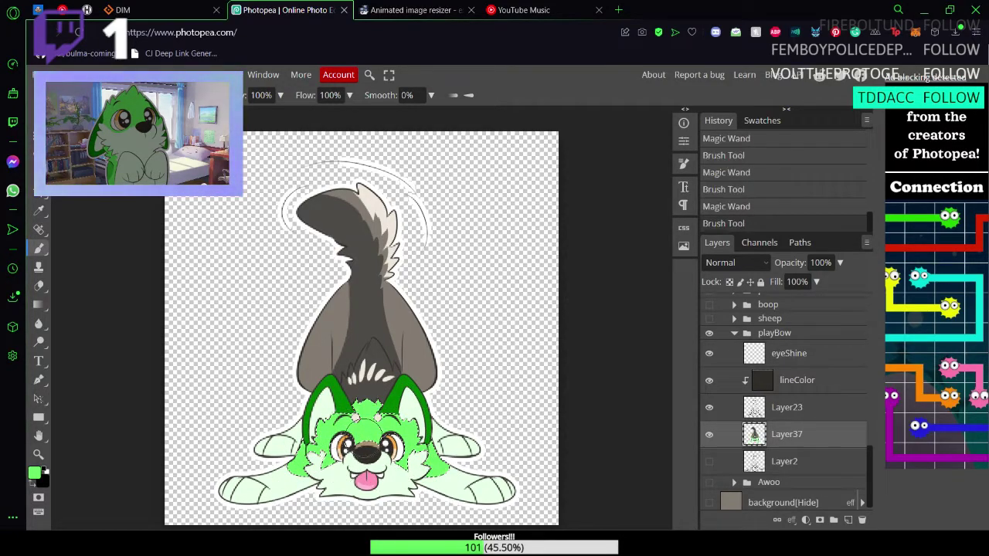
Step: Select the two cream eyebrow spots one after the other and fill them with the same light green
{"action": "key", "text": "w"}
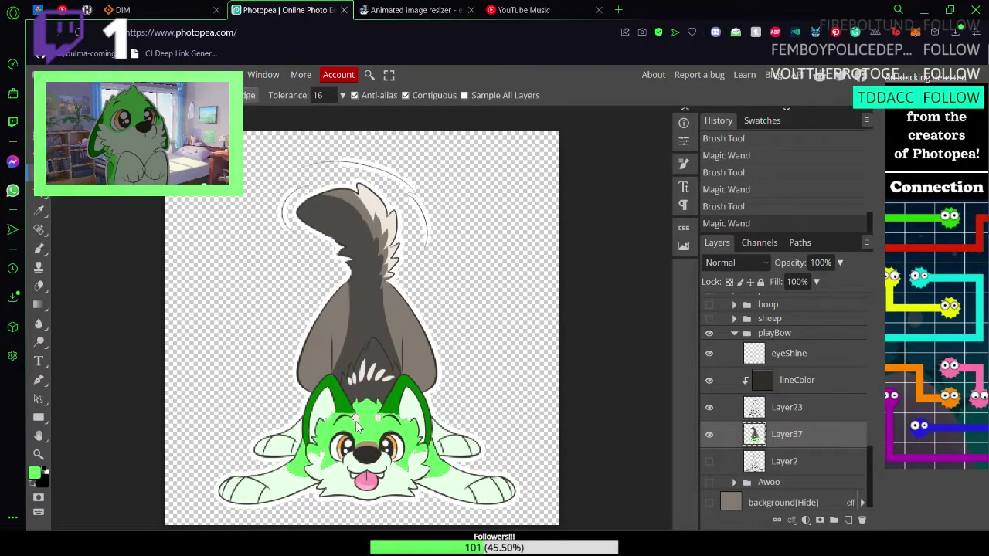
{"action": "key", "text": "b"}
{"action": "left_click", "coordinate": [379, 425]}
{"action": "key", "text": "w"}
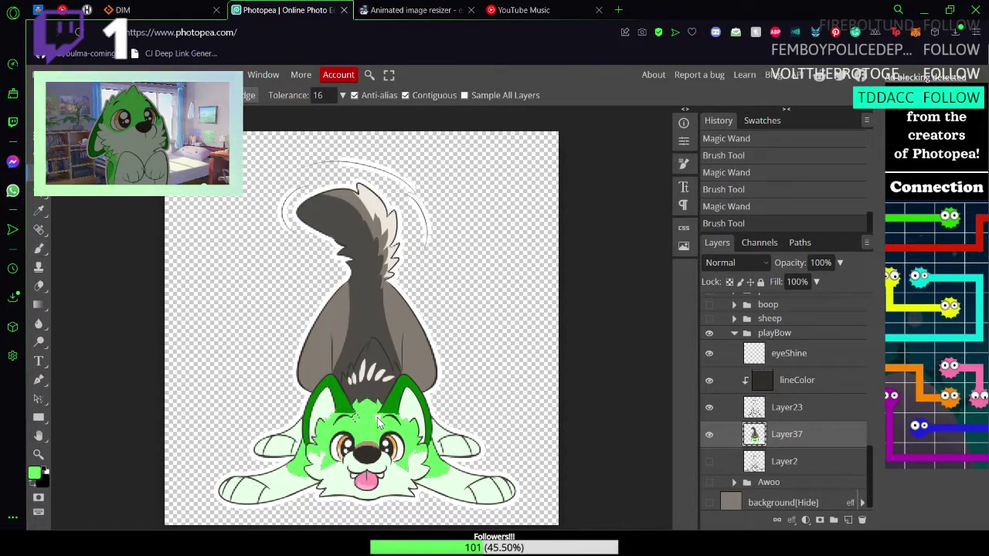
{"action": "key", "text": "b"}
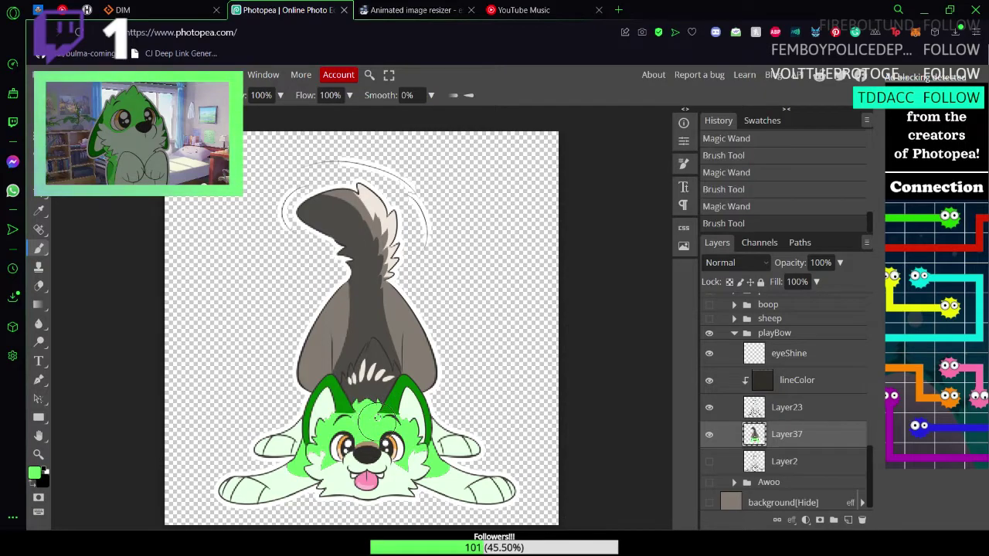
Step: Select the grey-brown fur of each haunch separately and paint both haunches light green
{"action": "key", "text": "w"}
{"action": "left_click", "coordinate": [318, 343]}
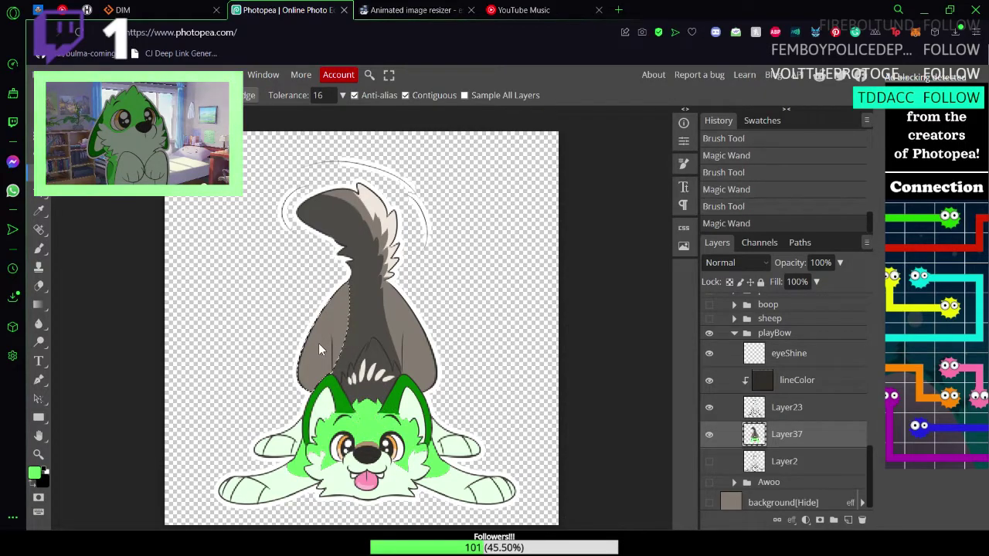
{"action": "key", "text": "b"}
{"action": "left_click_drag", "start_coordinate": [318, 344], "coordinate": [331, 353]}
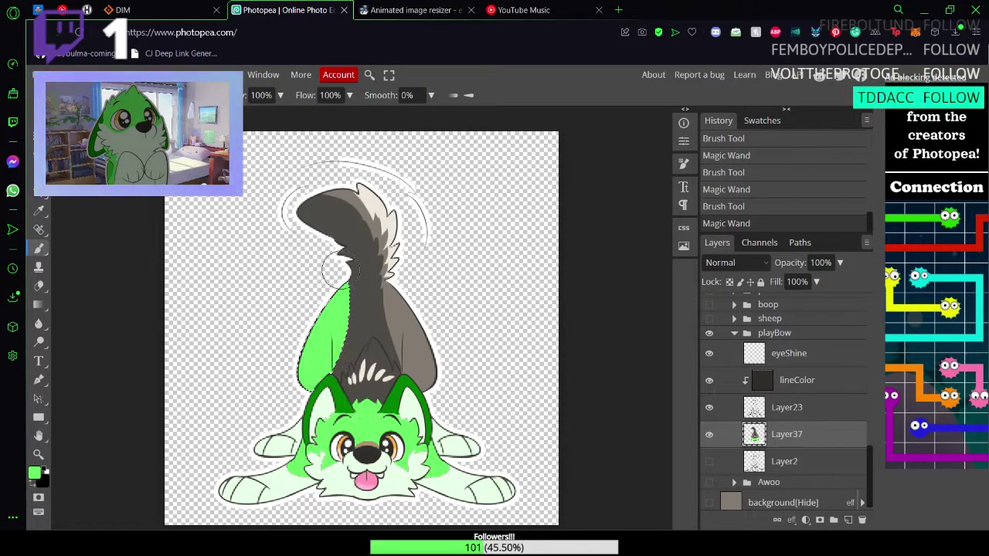
{"action": "key", "text": "w"}
{"action": "left_click", "coordinate": [396, 322]}
{"action": "key", "text": "b"}
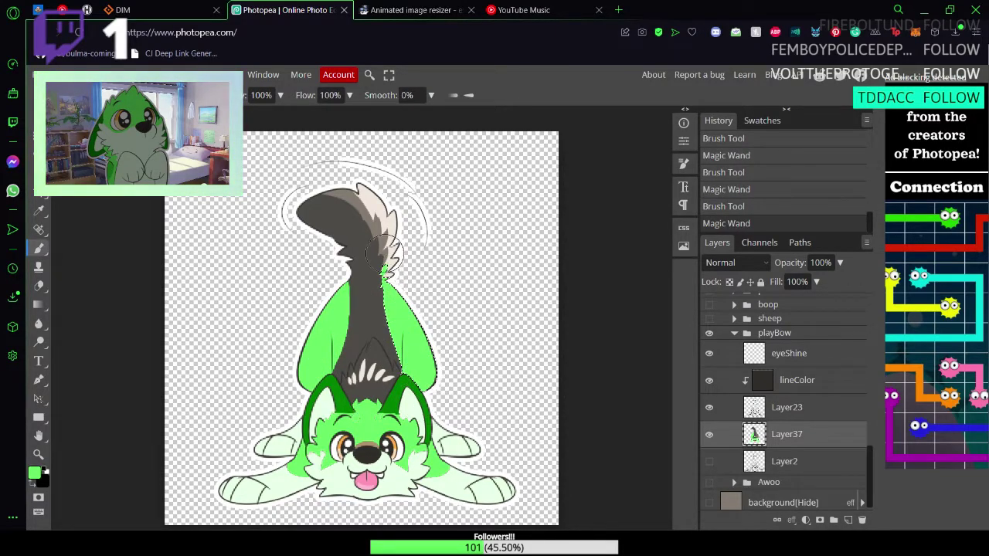
Step: Select the grey-brown stripe between the tail's dark and cream fur and paint it light green
{"action": "key", "text": "w"}
{"action": "left_click", "coordinate": [376, 234]}
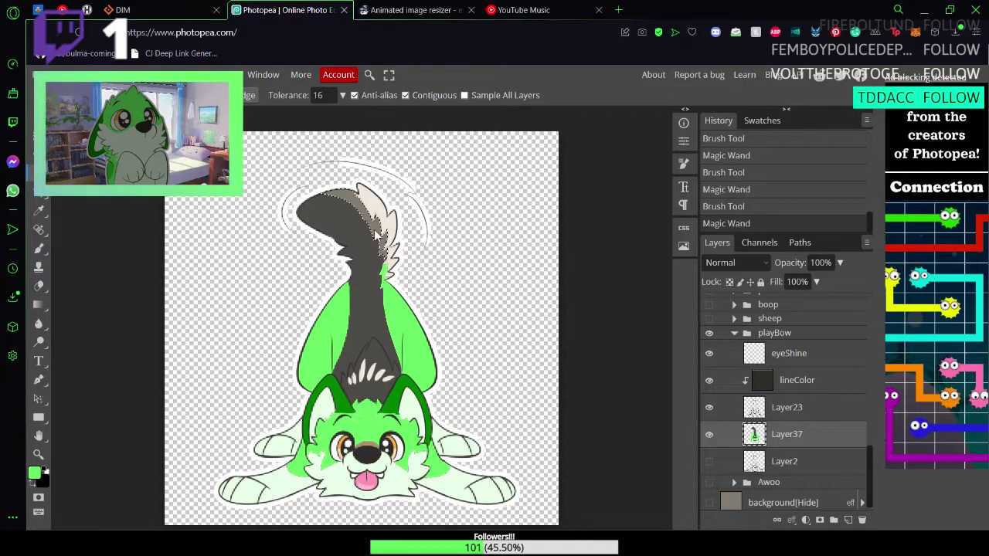
{"action": "key", "text": "b"}
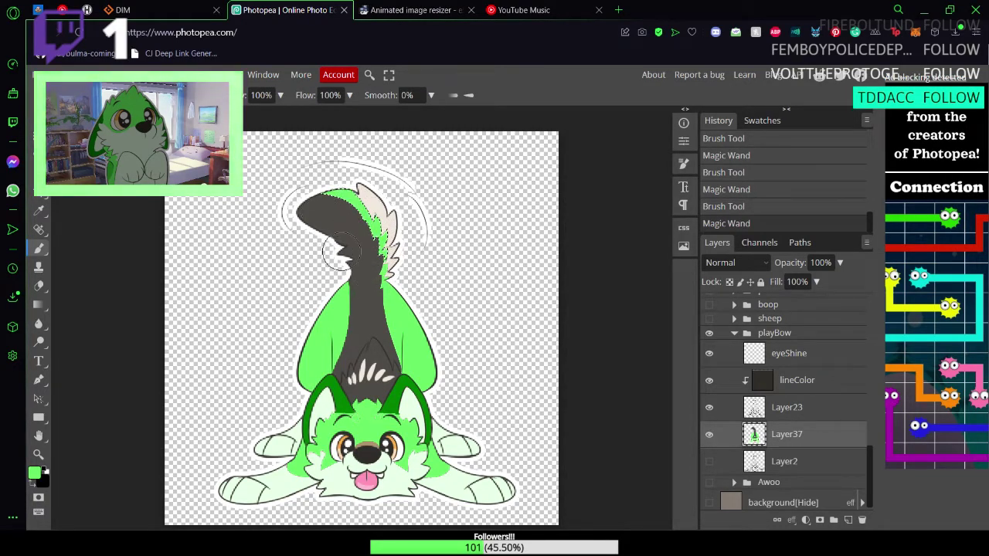
{"action": "left_click", "coordinate": [338, 252]}
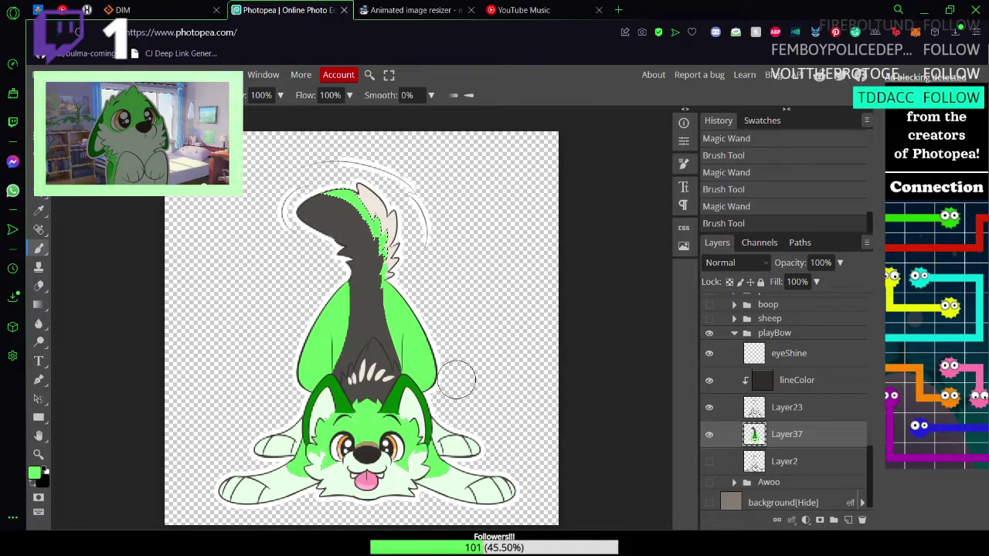
Step: Set the foreground to 33CC33, save the document, and paint the dark grey fur along the back, neck and tail
{"action": "left_click", "coordinate": [34, 474]}
{"action": "type", "text": "33CC33"}
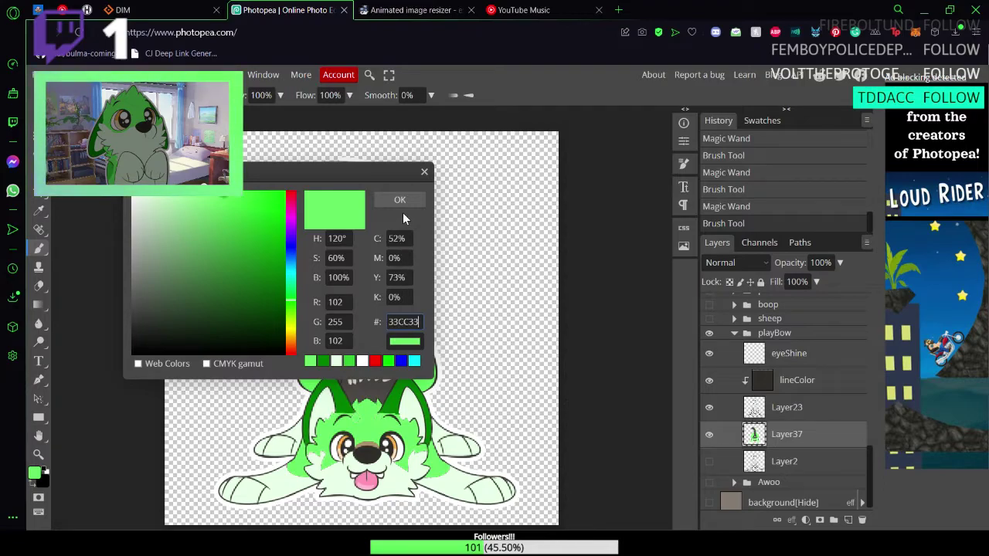
{"action": "left_click", "coordinate": [400, 201]}
{"action": "key", "text": "ctrl+s"}
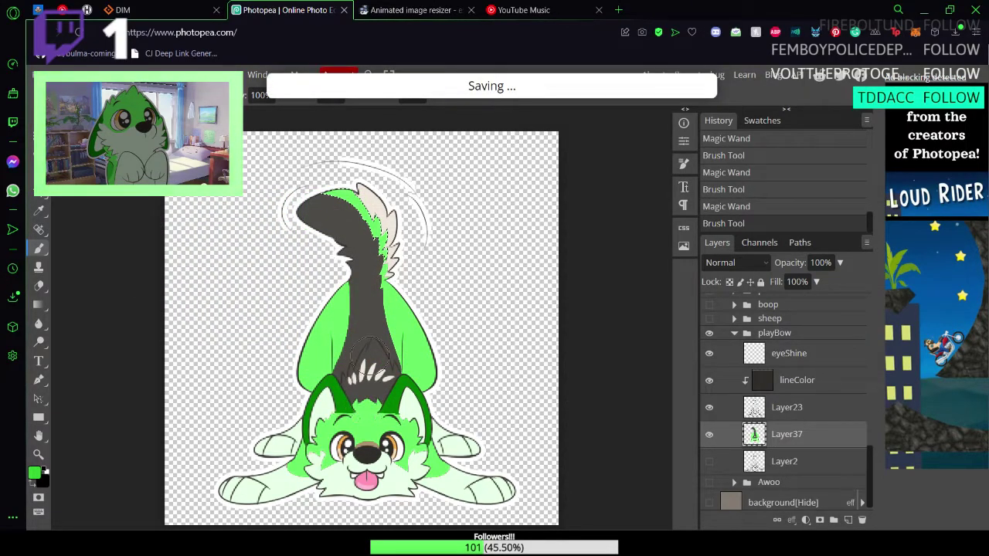
{"action": "key", "text": "w"}
{"action": "left_click", "coordinate": [368, 314]}
{"action": "key", "text": "b"}
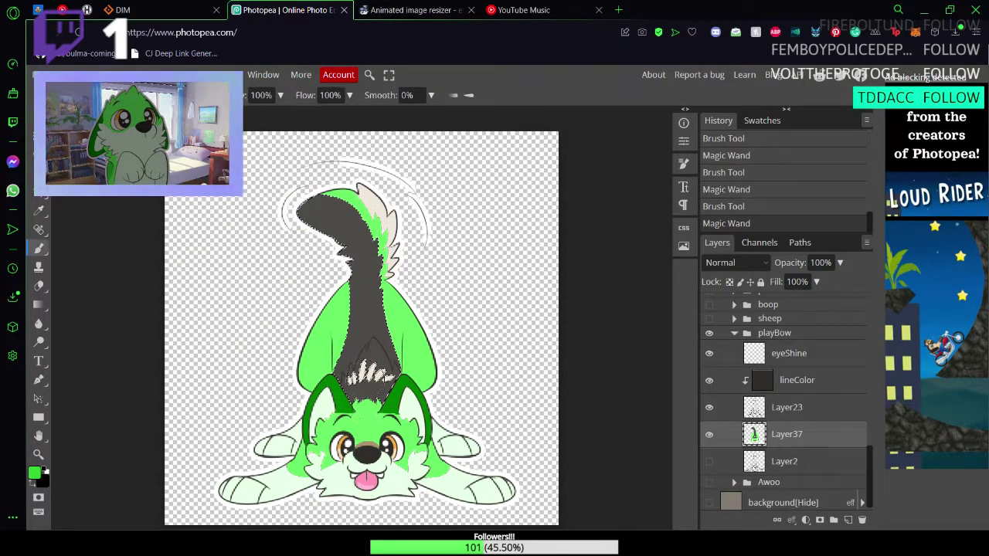
{"action": "left_click_drag", "start_coordinate": [365, 345], "coordinate": [342, 395]}
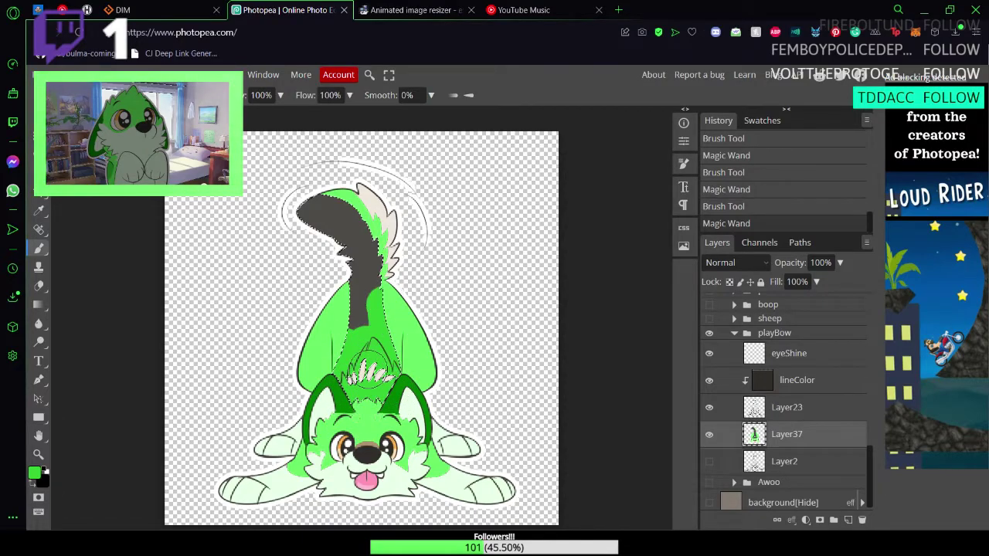
{"action": "left_click_drag", "start_coordinate": [356, 241], "coordinate": [293, 220]}
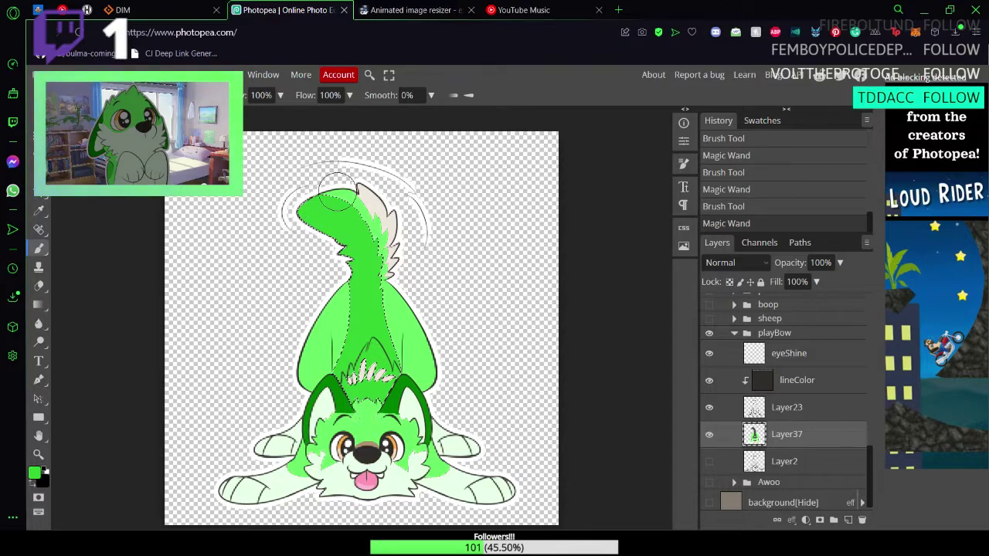
{"action": "left_click", "coordinate": [357, 245]}
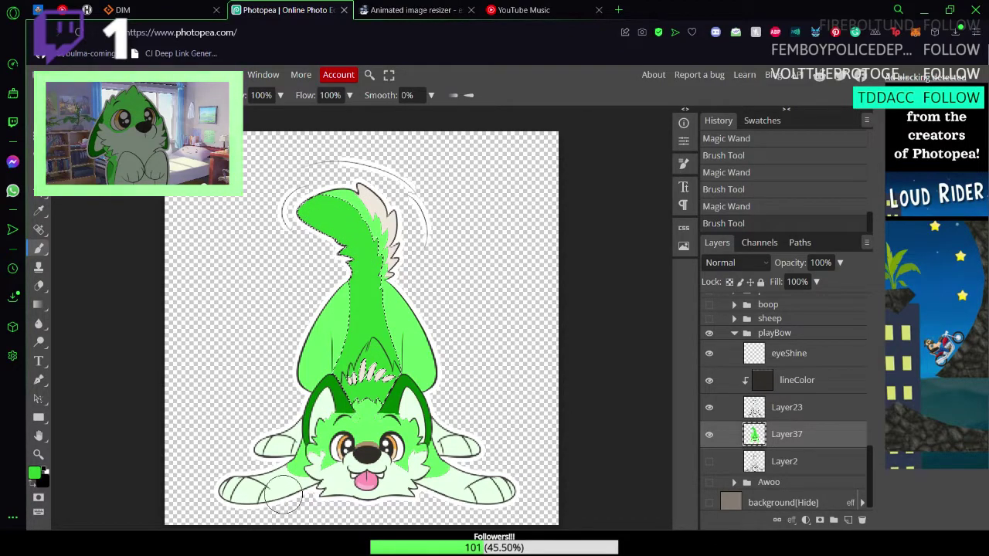
Step: Sample the pale mint of the front leg, then select the tail's cream fur and the small remnant near its base and paint both
{"action": "left_click", "coordinate": [278, 493], "text": "alt"}
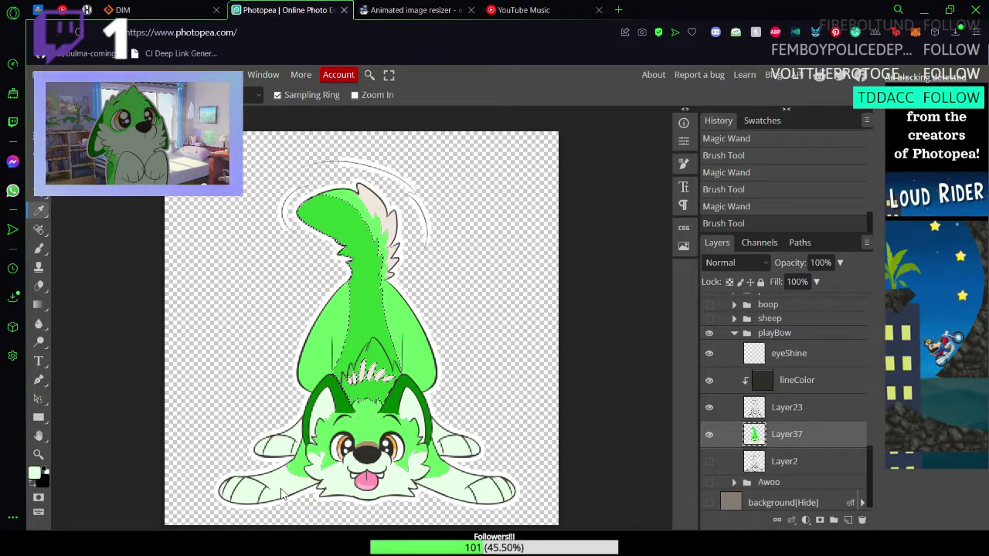
{"action": "key", "text": "w"}
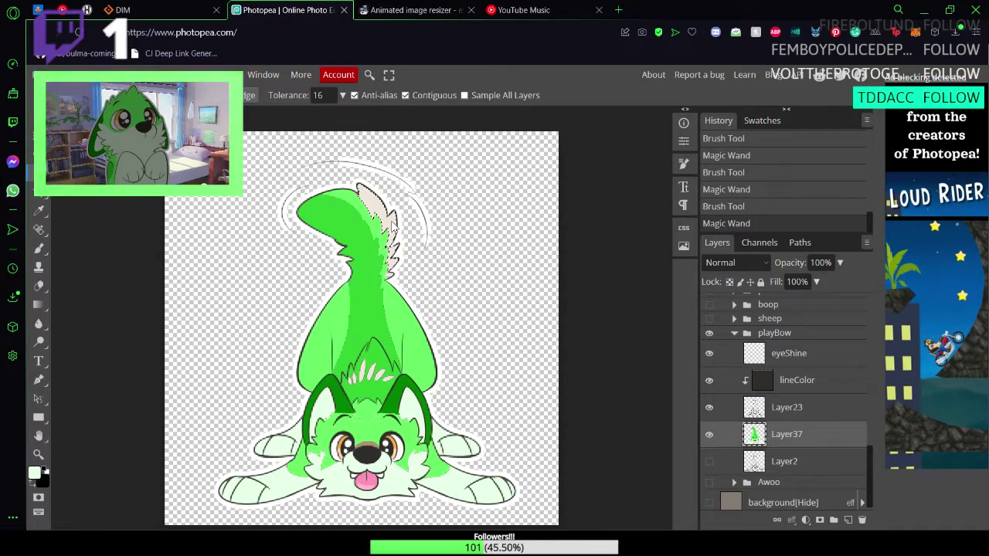
{"action": "key", "text": "b"}
{"action": "mouse_move", "coordinate": [374, 193]}
{"action": "left_mouse_down"}
{"action": "mouse_move", "coordinate": [363, 223]}
{"action": "mouse_move", "coordinate": [412, 214]}
{"action": "mouse_move", "coordinate": [398, 207]}
{"action": "mouse_move", "coordinate": [395, 288]}
{"action": "mouse_move", "coordinate": [381, 229]}
{"action": "mouse_move", "coordinate": [390, 274]}
{"action": "left_mouse_up"}
{"action": "key", "text": "w"}
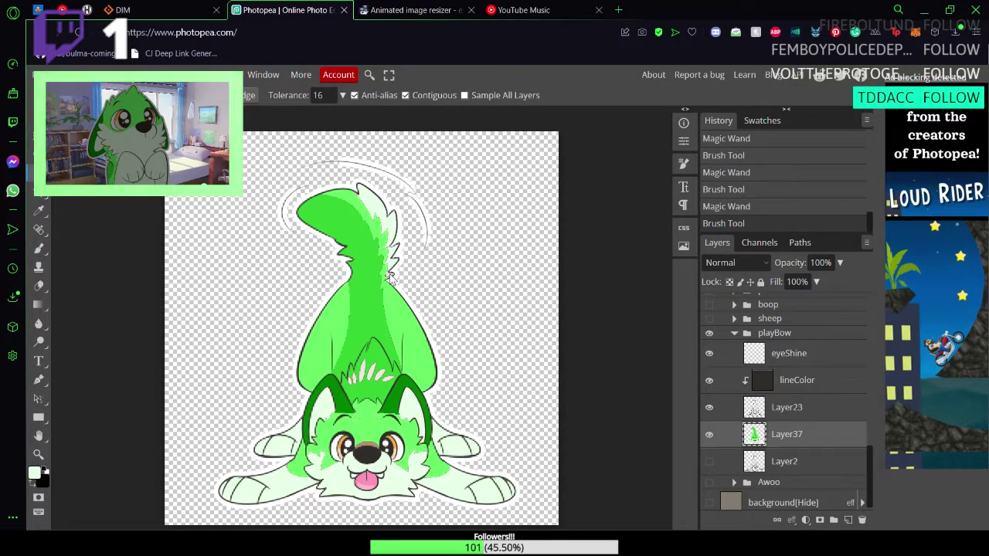
{"action": "key", "text": "b"}
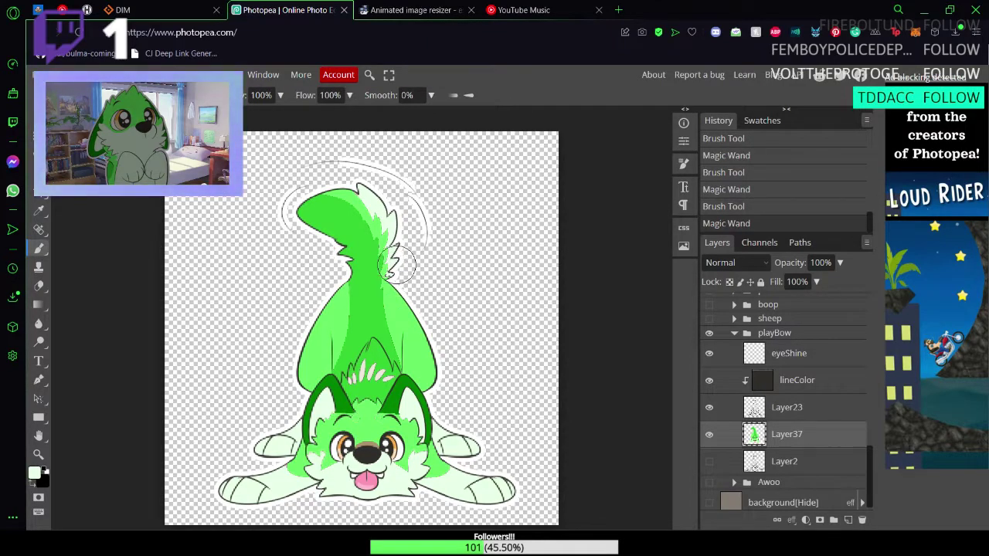
{"action": "left_click_drag", "start_coordinate": [392, 274], "coordinate": [388, 266]}
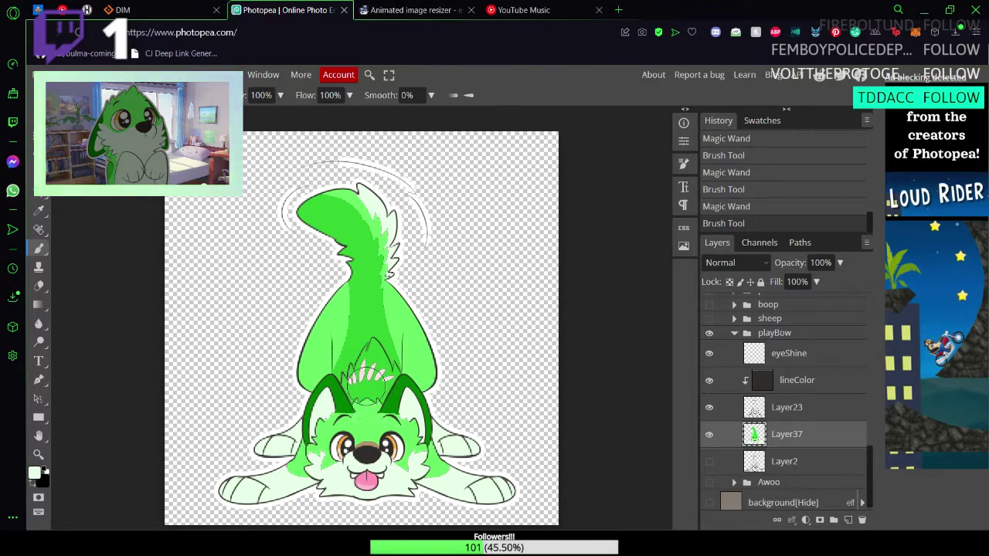
Step: Sample the mid green of the neck fur, then select the two small leftmost cream tufts one by one and paint them
{"action": "key", "text": "z"}
{"action": "scroll", "coordinate": [371, 396], "scroll_direction": "up", "scroll_amount": 1}
{"action": "scroll", "coordinate": [370, 396], "scroll_direction": "up", "scroll_amount": 6}
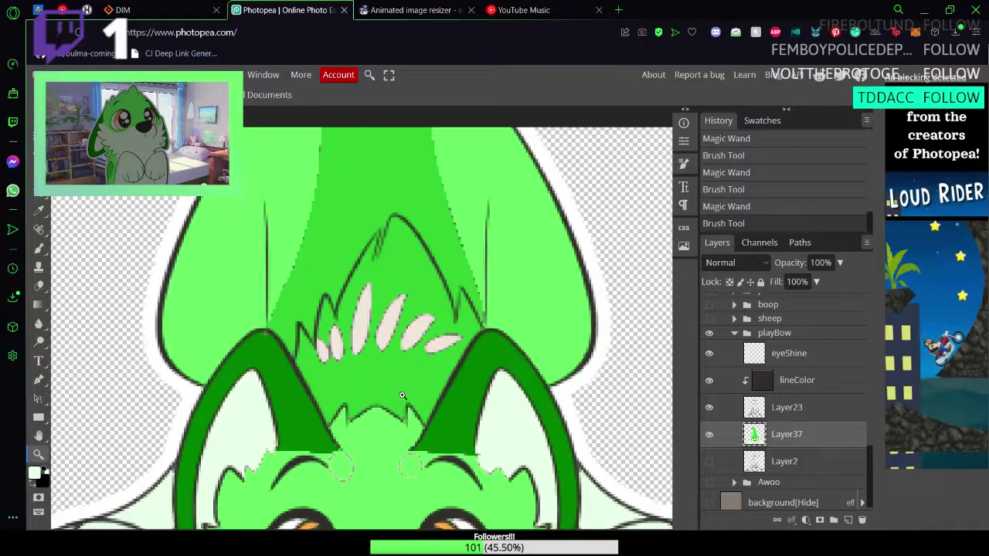
{"action": "scroll", "coordinate": [414, 386], "scroll_direction": "down", "scroll_amount": 2}
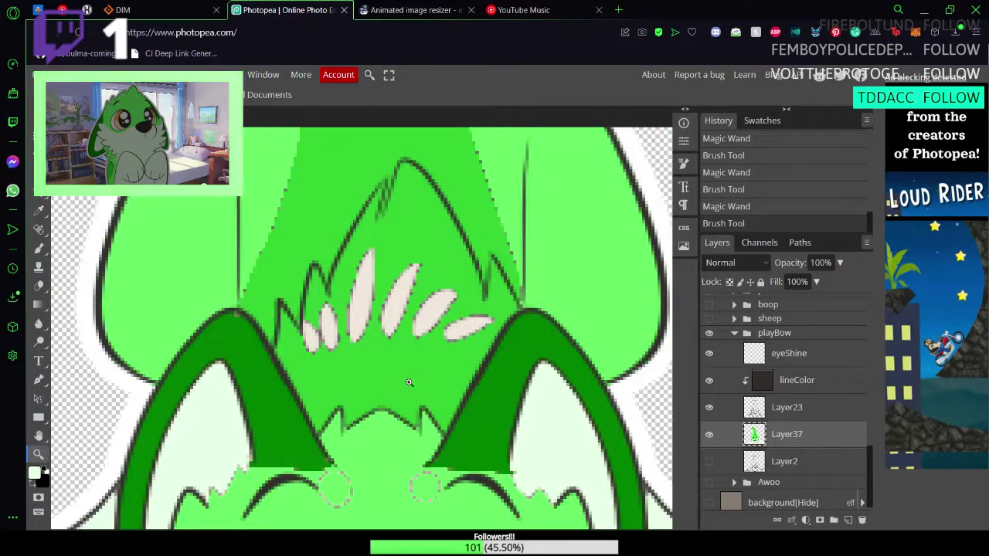
{"action": "key", "text": "i"}
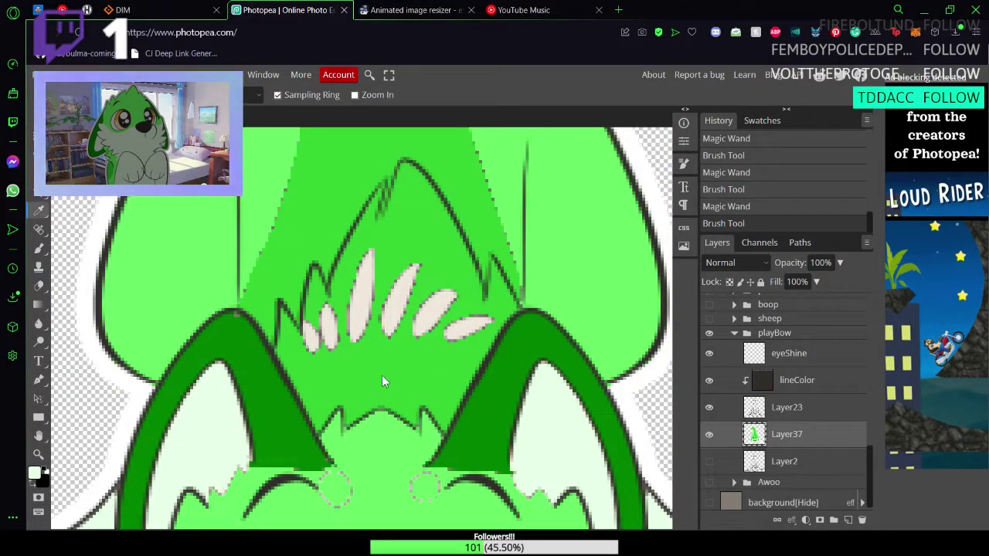
{"action": "left_click", "coordinate": [381, 375]}
{"action": "key", "text": "b"}
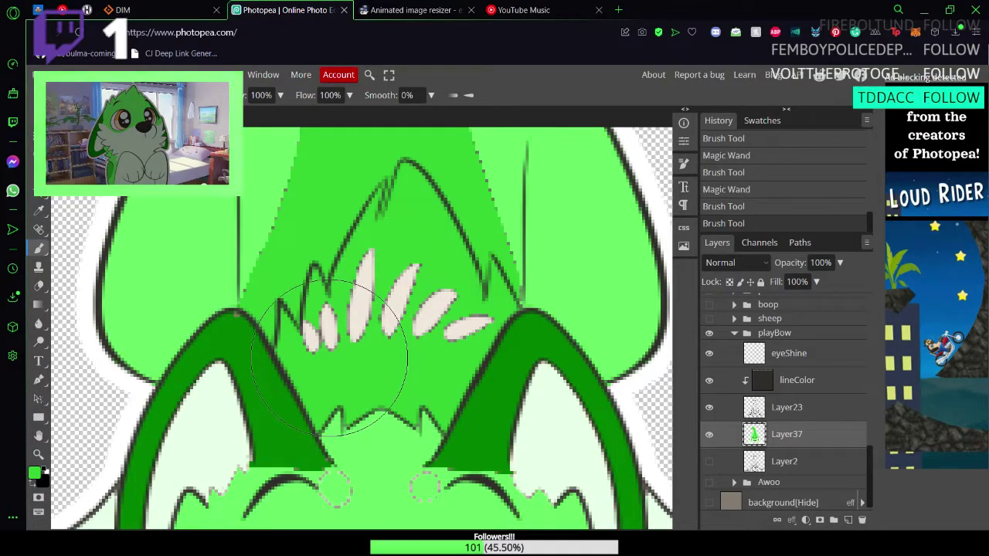
{"action": "key", "text": "w"}
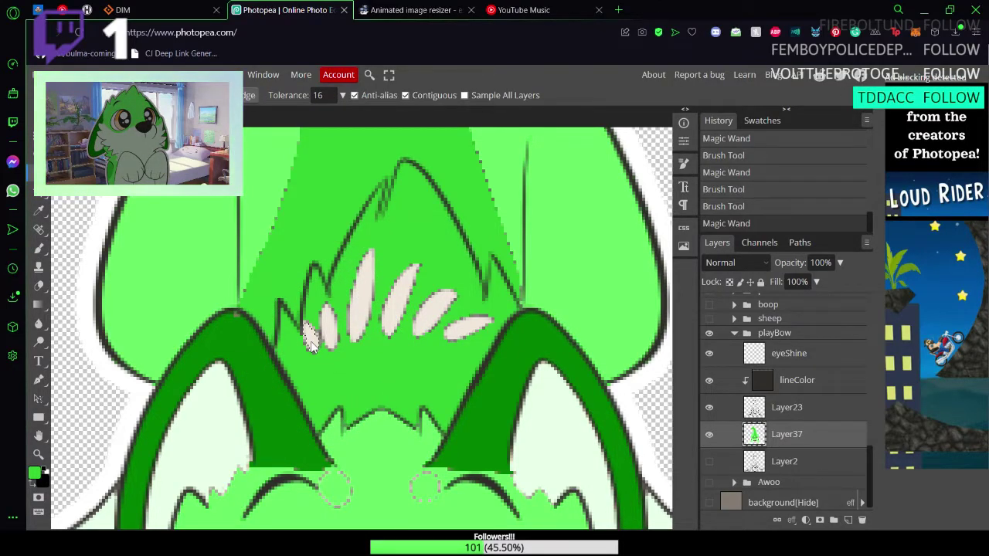
{"action": "key", "text": "ctrl+z"}
{"action": "key", "text": "ctrl+z"}
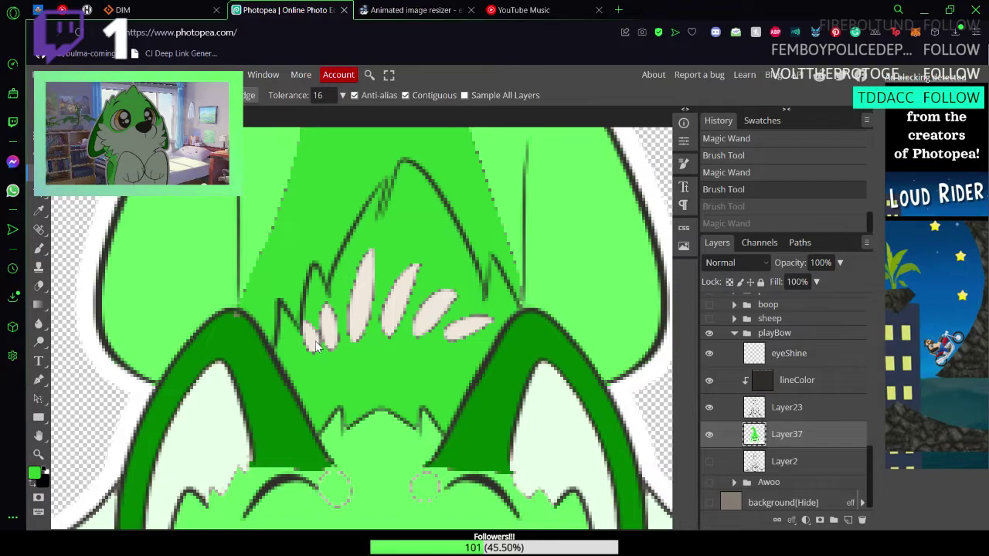
{"action": "key", "text": "ctrl+shift+z"}
{"action": "key", "text": "ctrl+shift+z"}
{"action": "key", "text": "b"}
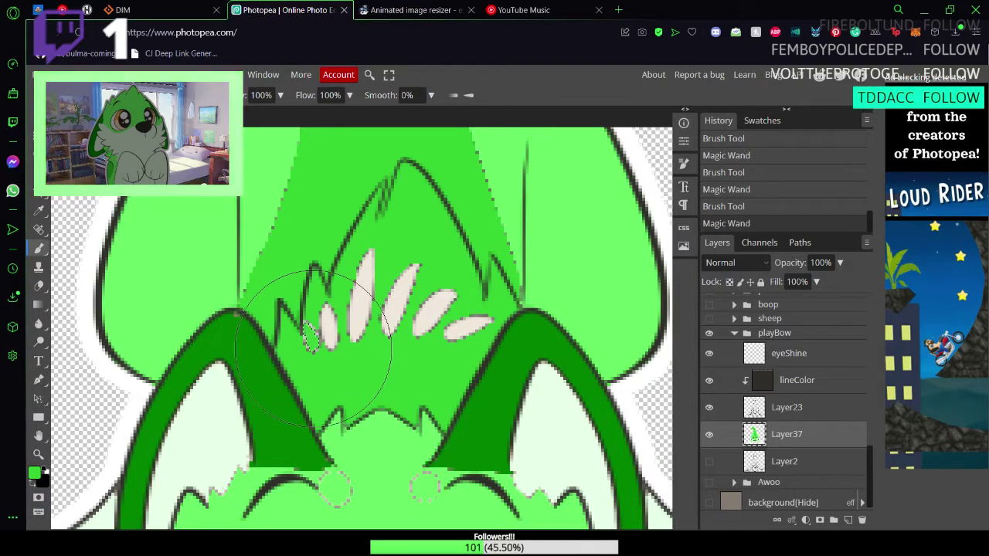
{"action": "key", "text": "w"}
{"action": "key", "text": "b"}
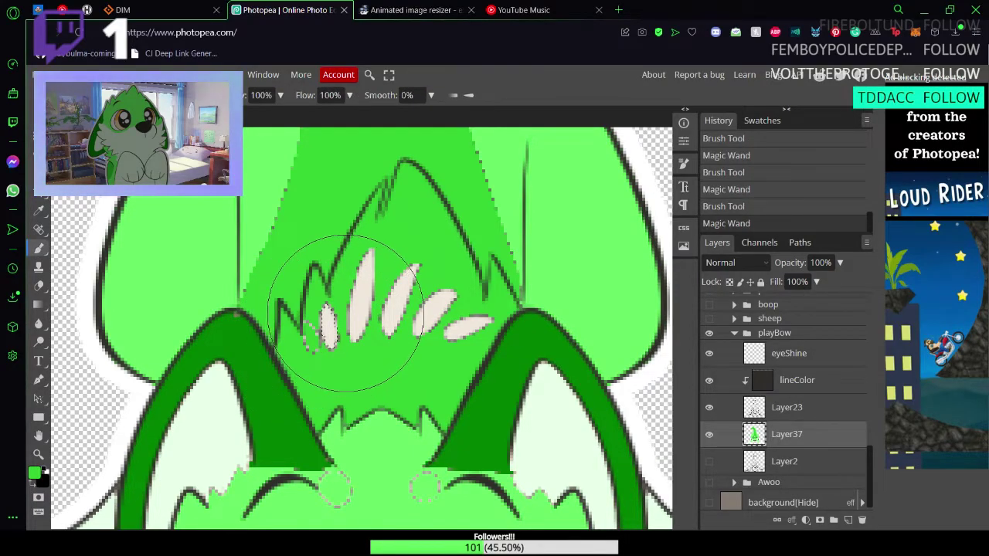
{"action": "left_click", "coordinate": [345, 313]}
Step: Select the two long cream tufts in the middle of the neck fur one by one and paint them the same mid green
{"action": "key", "text": "w"}
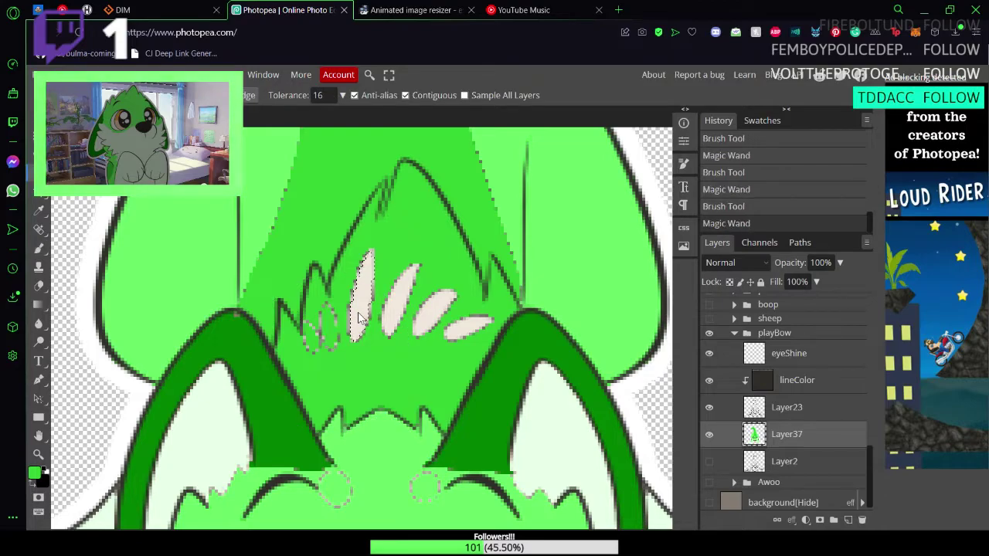
{"action": "key", "text": "b"}
{"action": "left_click", "coordinate": [358, 316]}
{"action": "key", "text": "w"}
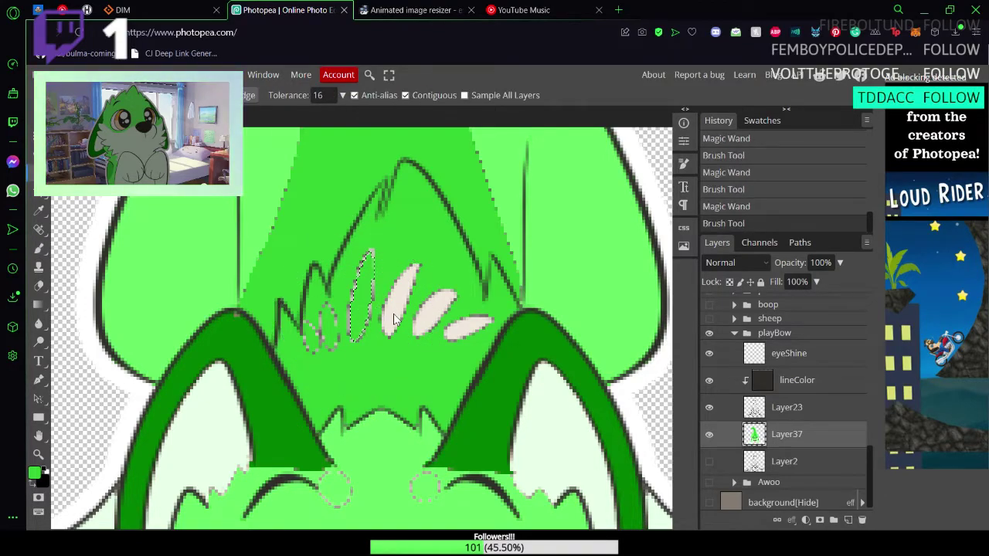
{"action": "left_click", "coordinate": [394, 319]}
{"action": "key", "text": "b"}
{"action": "left_click", "coordinate": [398, 318]}
Step: Select the two remaining cream tufts beside the right ear separately and paint them the same mid green
{"action": "key", "text": "w"}
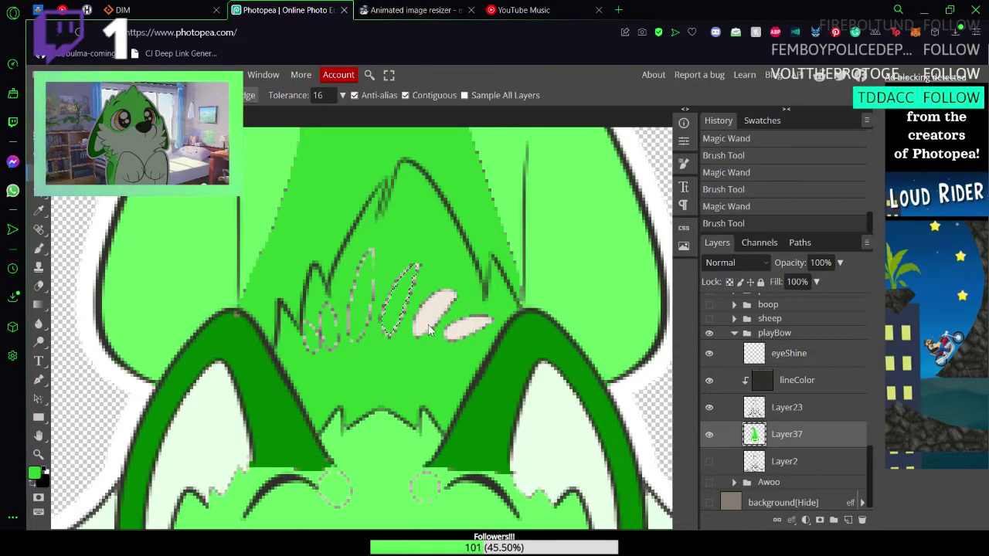
{"action": "left_click", "coordinate": [427, 319]}
{"action": "key", "text": "b"}
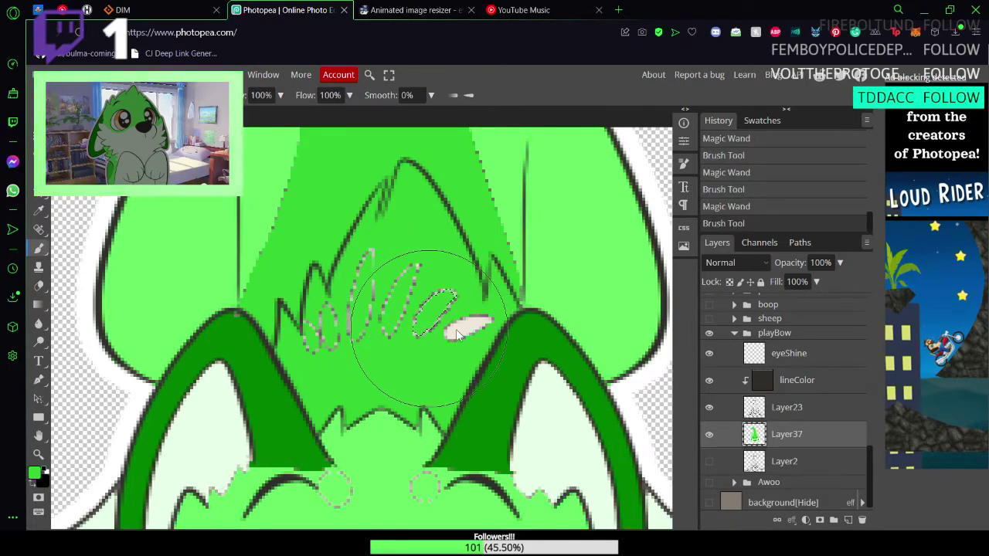
{"action": "key", "text": "w"}
{"action": "key", "text": "b"}
{"action": "left_click", "coordinate": [421, 329]}
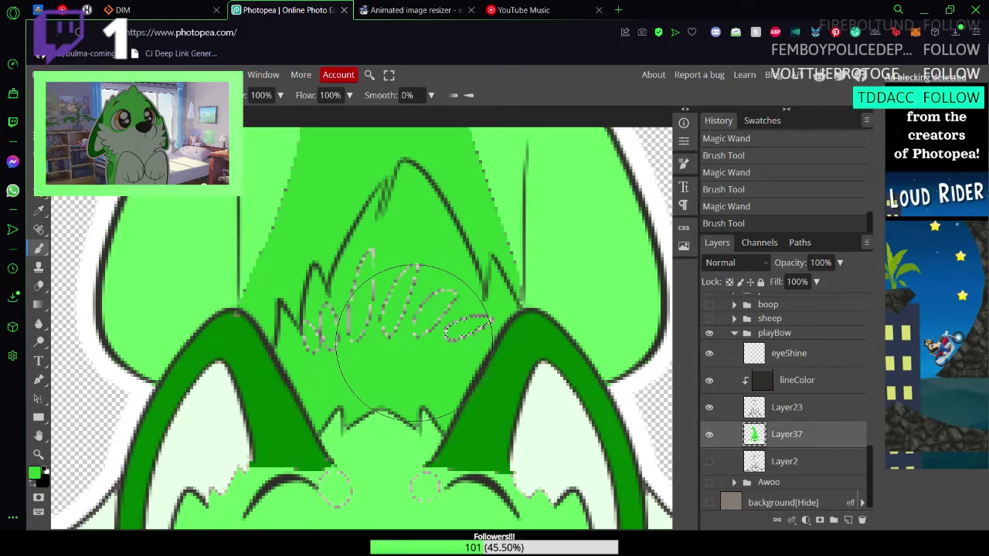
Step: Check the painted neck and face fur, and save the document
{"action": "scroll", "coordinate": [414, 343], "scroll_direction": "down", "scroll_amount": 2}
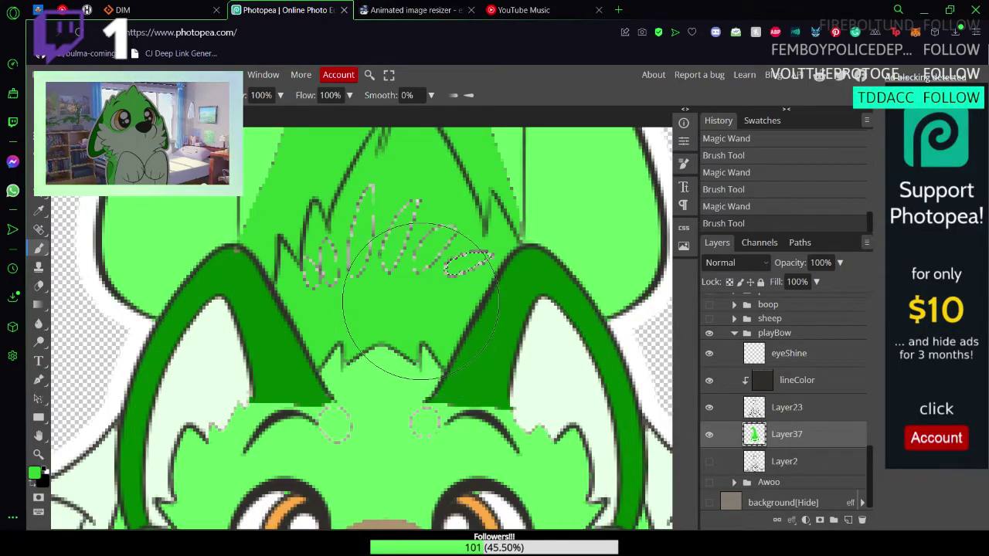
{"action": "scroll", "coordinate": [421, 301], "scroll_direction": "down", "scroll_amount": 8}
{"action": "scroll", "coordinate": [414, 286], "scroll_direction": "up", "scroll_amount": 5}
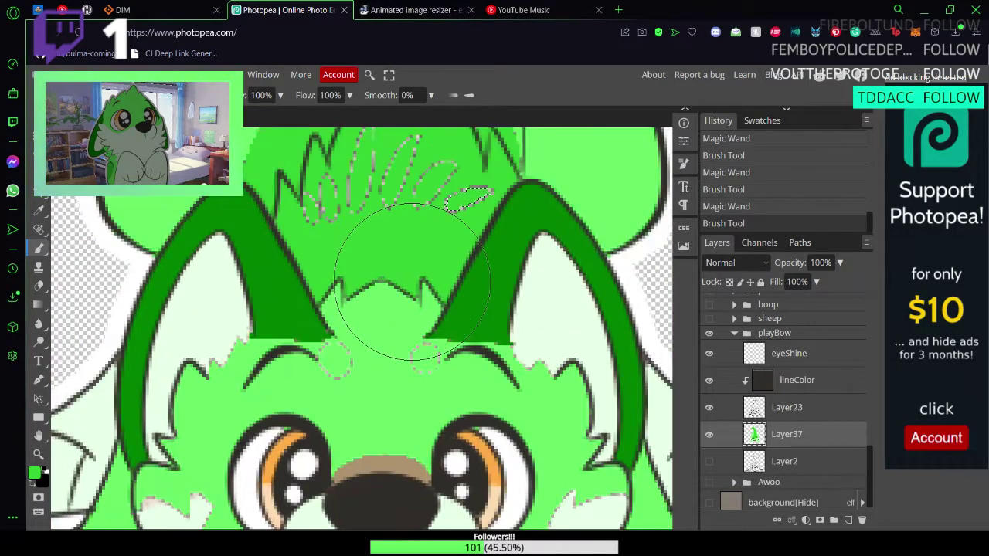
{"action": "scroll", "coordinate": [412, 281], "scroll_direction": "up", "scroll_amount": 2}
{"action": "key", "text": "z"}
{"action": "left_click_drag", "start_coordinate": [426, 280], "coordinate": [388, 279]}
{"action": "key", "text": "ctrl+s"}
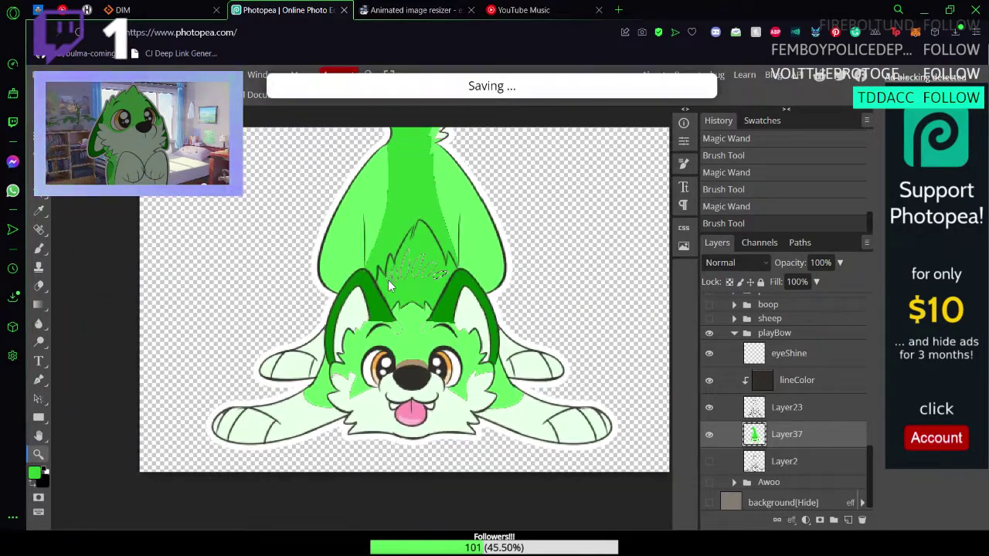
Step: Reduce the brush size and sample the light green of the forehead as the paint colour
{"action": "scroll", "coordinate": [423, 293], "scroll_direction": "up", "scroll_amount": 6}
{"action": "scroll", "coordinate": [427, 308], "scroll_direction": "down", "scroll_amount": 5}
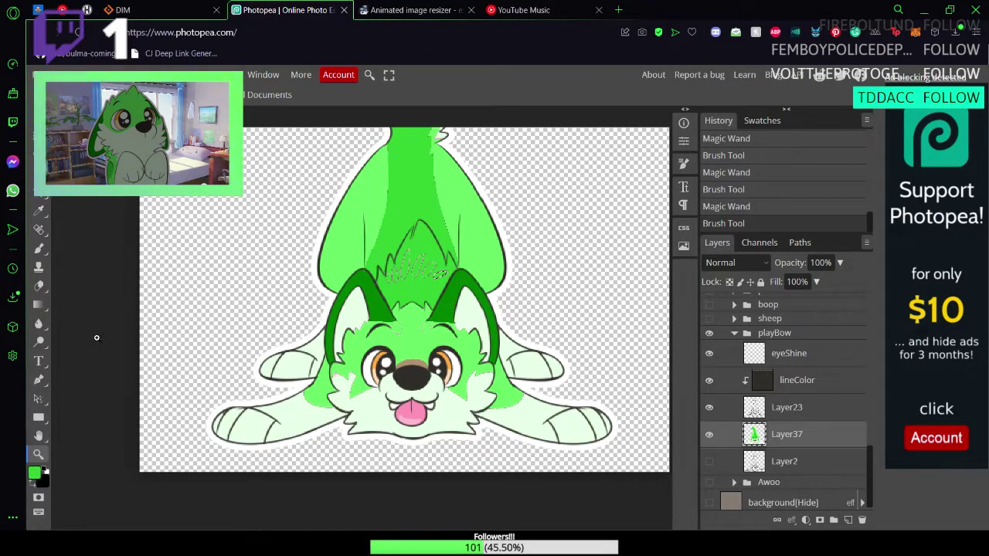
{"action": "key", "text": "b"}
{"action": "left_click", "coordinate": [66, 95]}
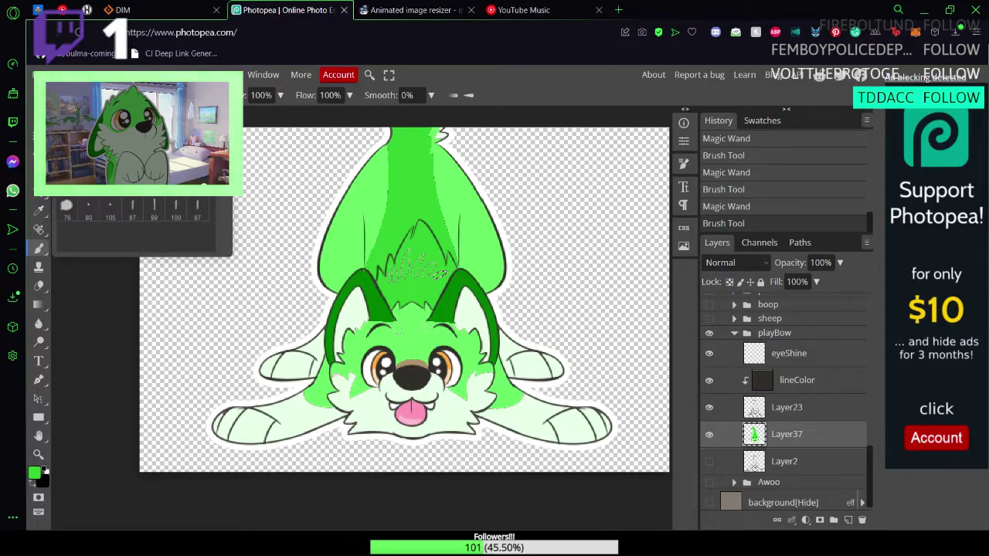
{"action": "key", "text": "Escape"}
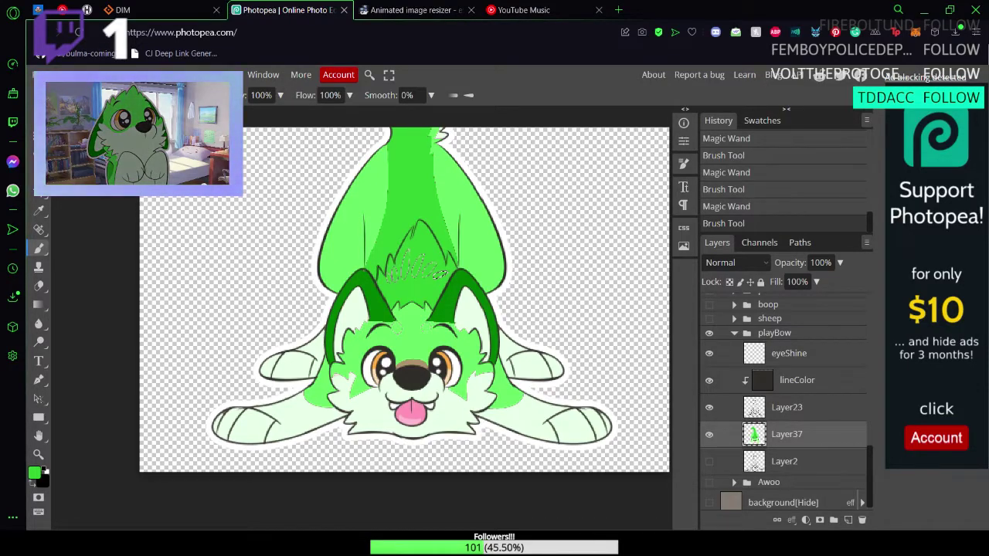
{"action": "key", "text": "z"}
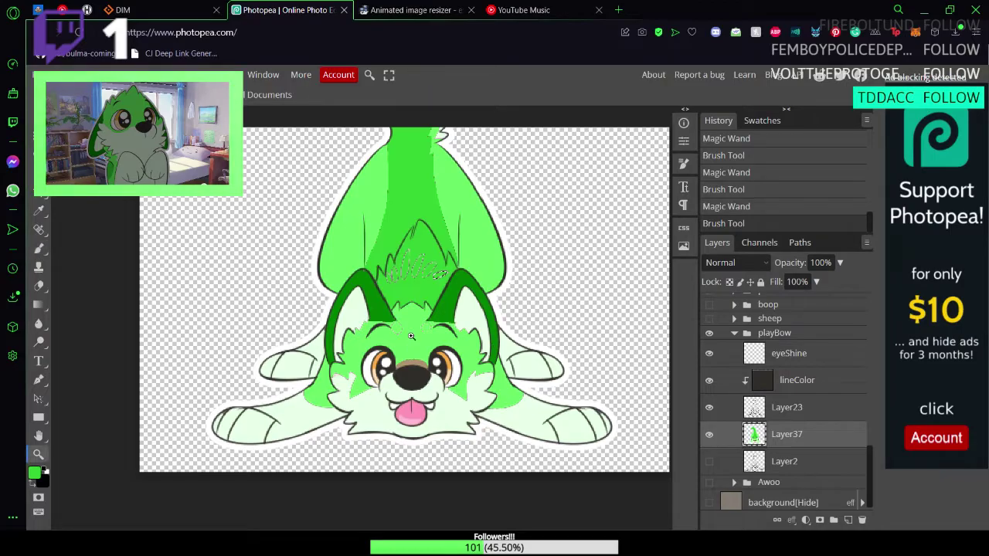
{"action": "mouse_move", "coordinate": [413, 336]}
{"action": "left_mouse_down"}
{"action": "mouse_move", "coordinate": [495, 335]}
{"action": "mouse_move", "coordinate": [415, 353]}
{"action": "left_mouse_up"}
{"action": "key", "text": "space"}
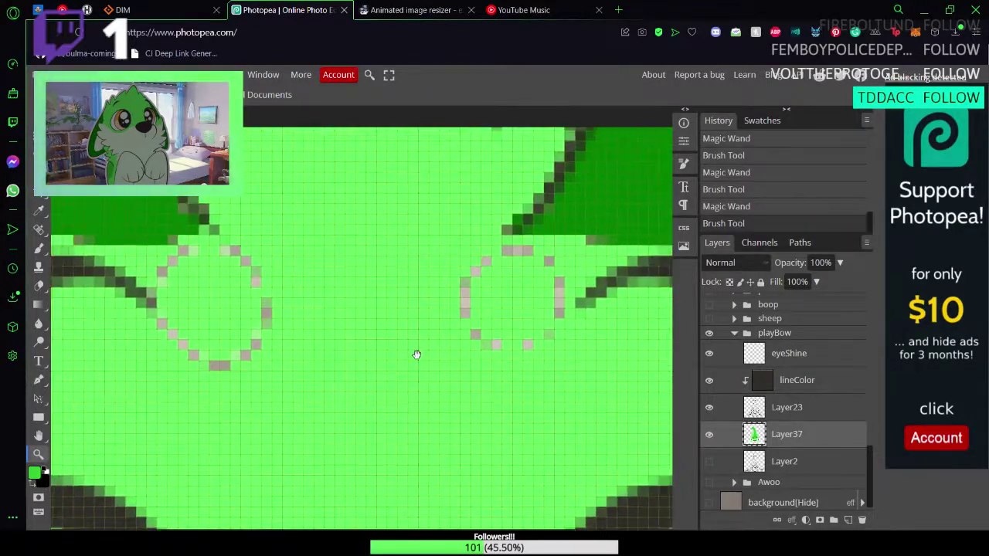
{"action": "scroll", "coordinate": [423, 348], "scroll_direction": "down", "scroll_amount": 2}
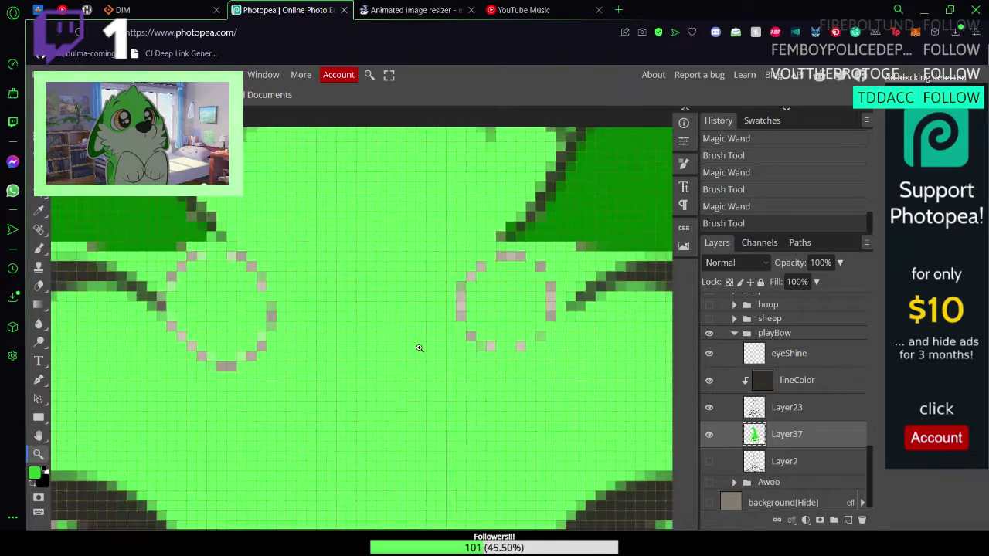
{"action": "scroll", "coordinate": [410, 350], "scroll_direction": "up", "scroll_amount": 3}
{"action": "key", "text": "b"}
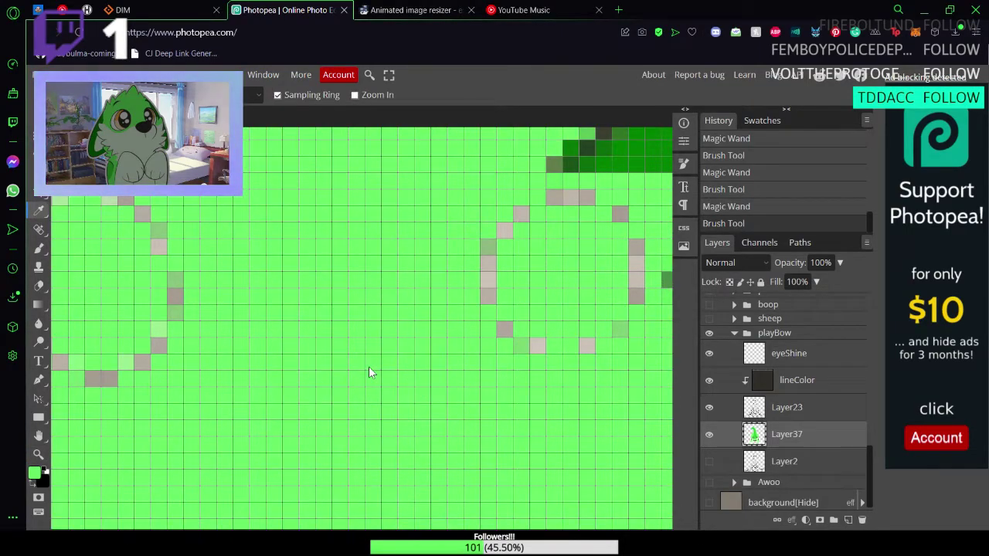
Step: Try to paint light green over the leftover outline of the left eyebrow spot
{"action": "left_click_drag", "start_coordinate": [233, 360], "coordinate": [379, 382]}
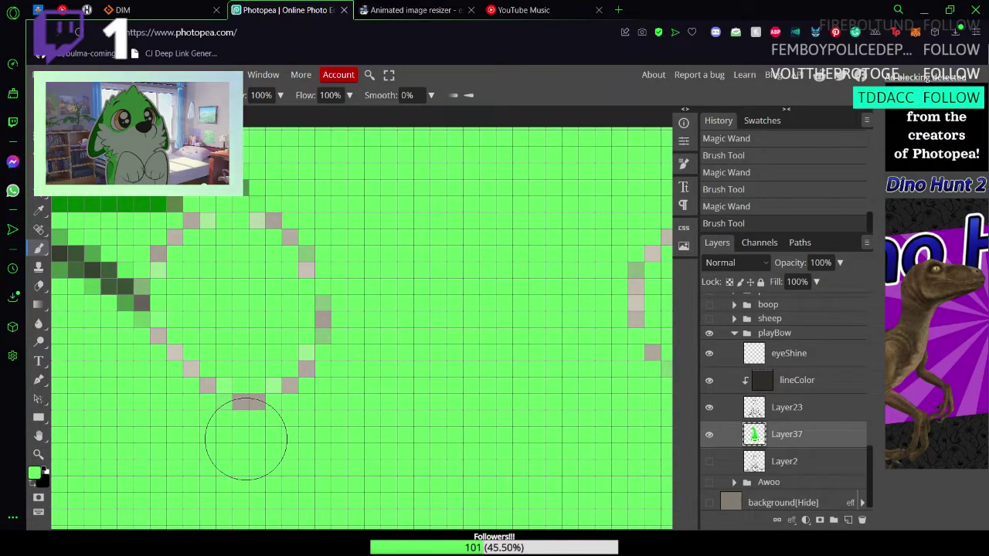
{"action": "left_click_drag", "start_coordinate": [246, 438], "coordinate": [326, 398]}
{"action": "key", "text": "ctrl+z"}
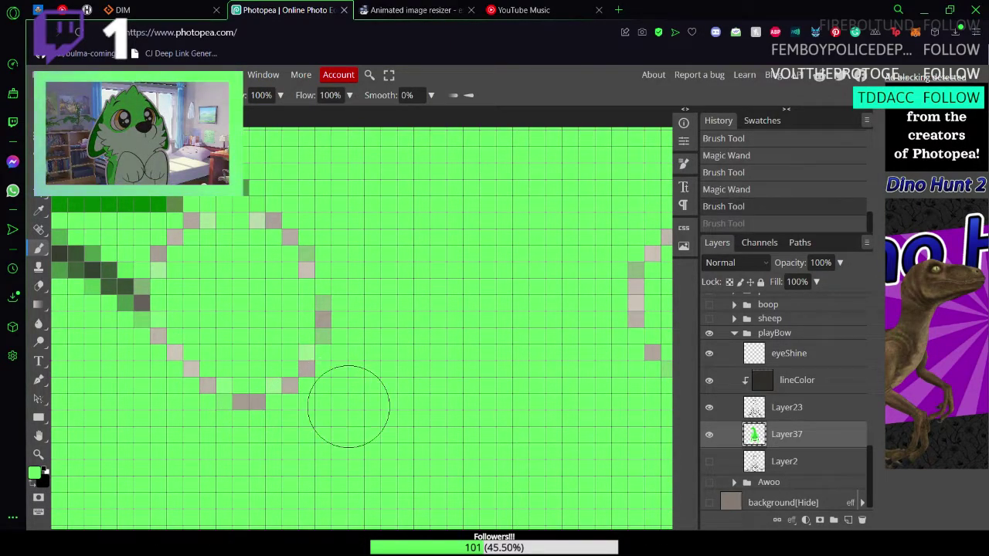
Step: Clear the active selection and paint over the leftover greyish outlines of both eyebrow spots with the light green
{"action": "key", "text": "z"}
{"action": "left_click_drag", "start_coordinate": [380, 423], "coordinate": [263, 415]}
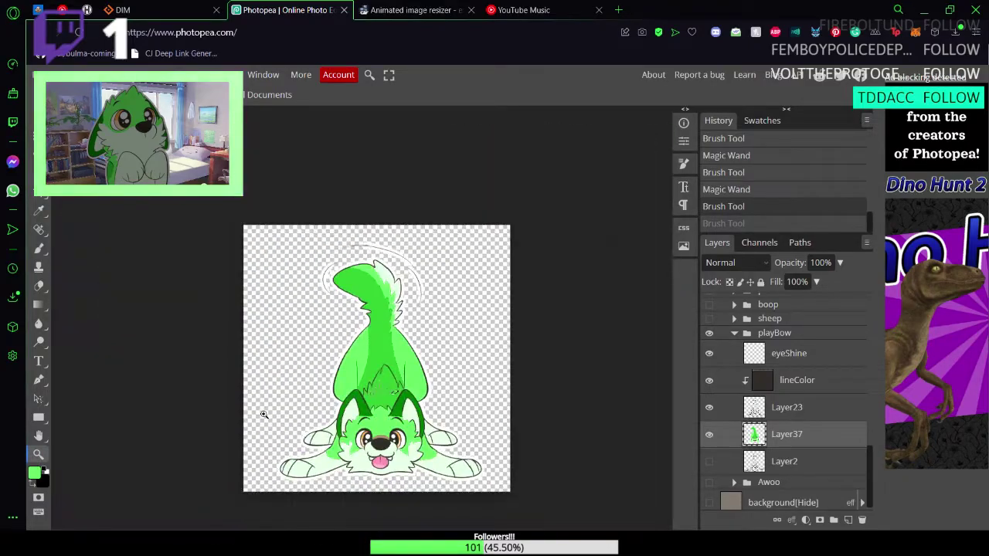
{"action": "key", "text": "w"}
{"action": "left_click", "coordinate": [194, 395]}
{"action": "key", "text": "b"}
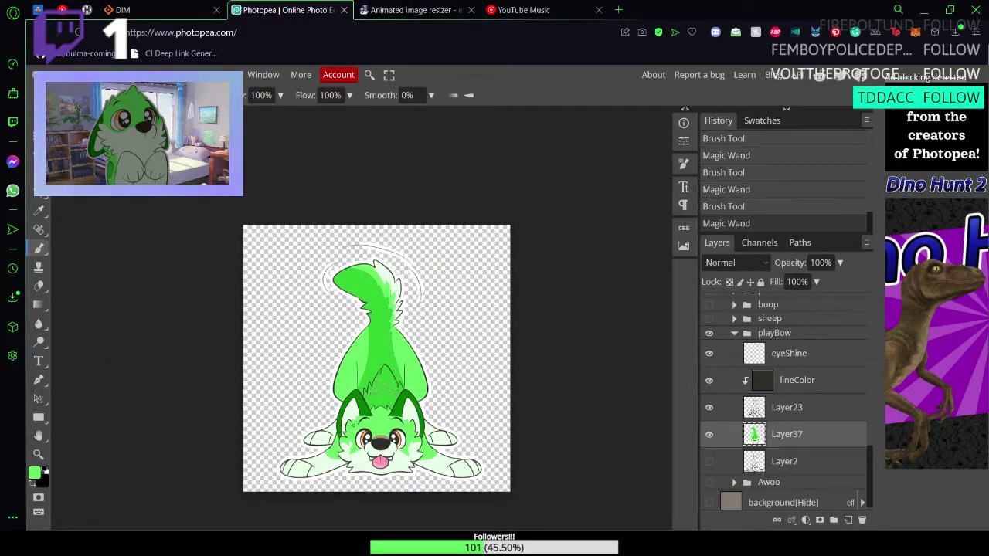
{"action": "key", "text": "z"}
{"action": "scroll", "coordinate": [477, 407], "scroll_direction": "up", "scroll_amount": 15}
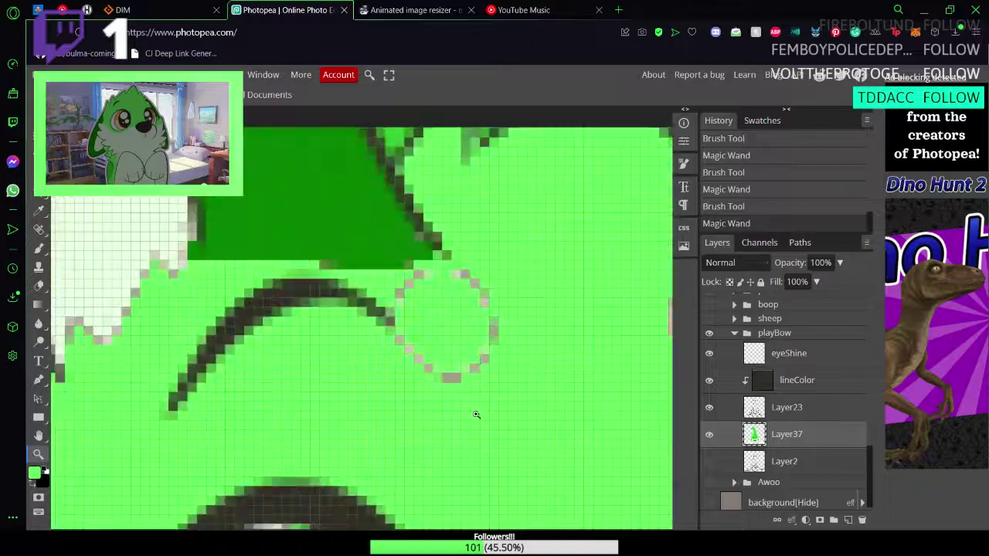
{"action": "scroll", "coordinate": [479, 407], "scroll_direction": "down", "scroll_amount": 8}
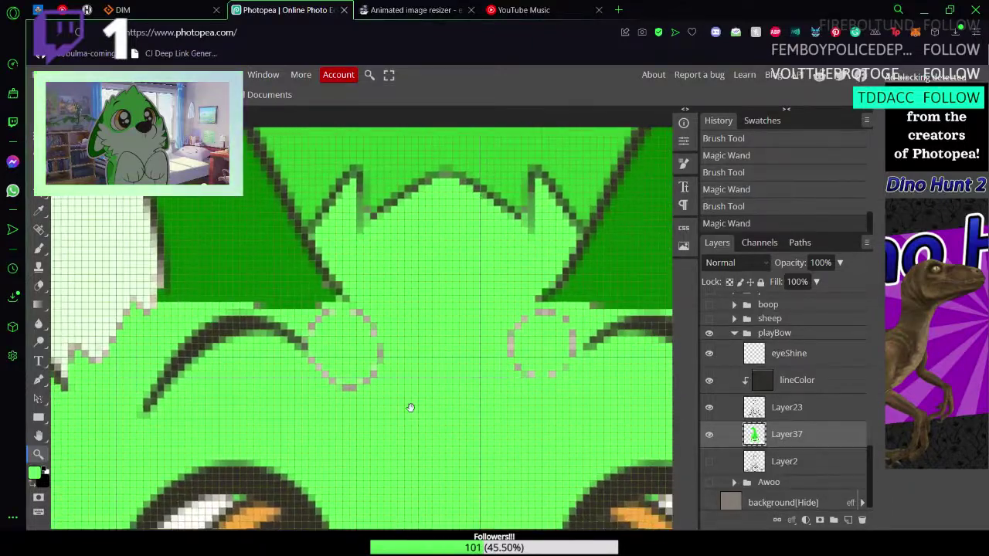
{"action": "key", "text": "b"}
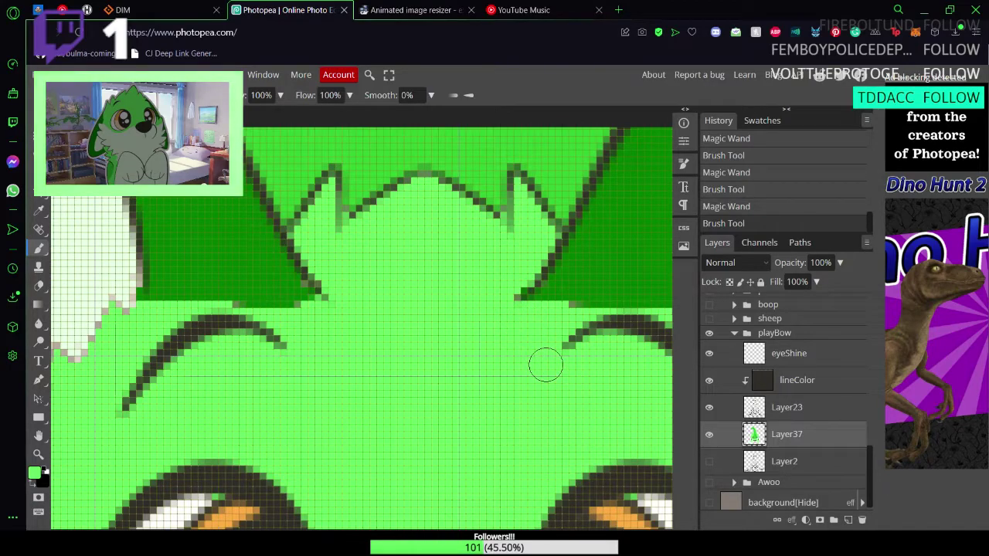
Step: Undo the stray light-green stroke and paint over the leftover greyish outlines inside the fur tuft above the head with the surrounding medium green
{"action": "scroll", "coordinate": [349, 301], "scroll_direction": "up", "scroll_amount": 5}
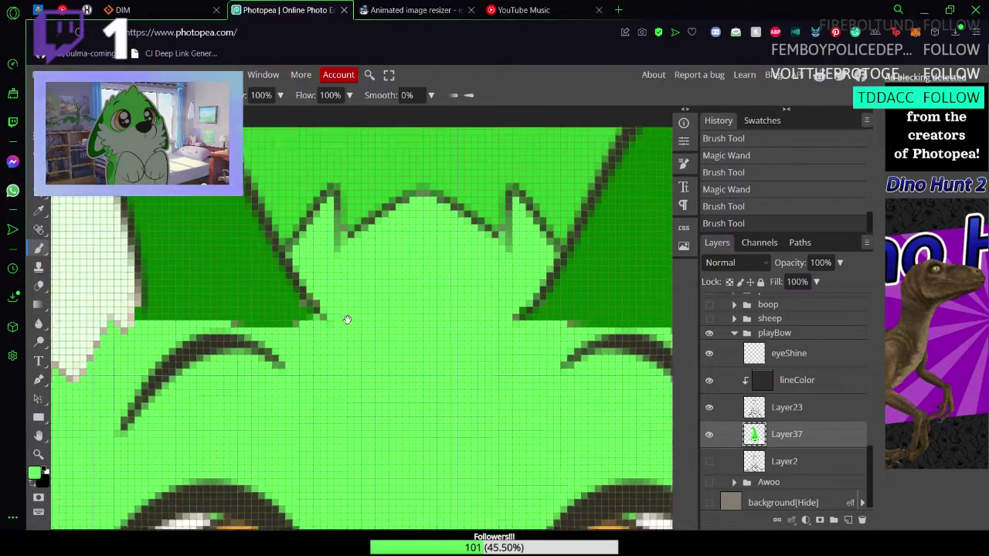
{"action": "scroll", "coordinate": [384, 394], "scroll_direction": "up", "scroll_amount": 4}
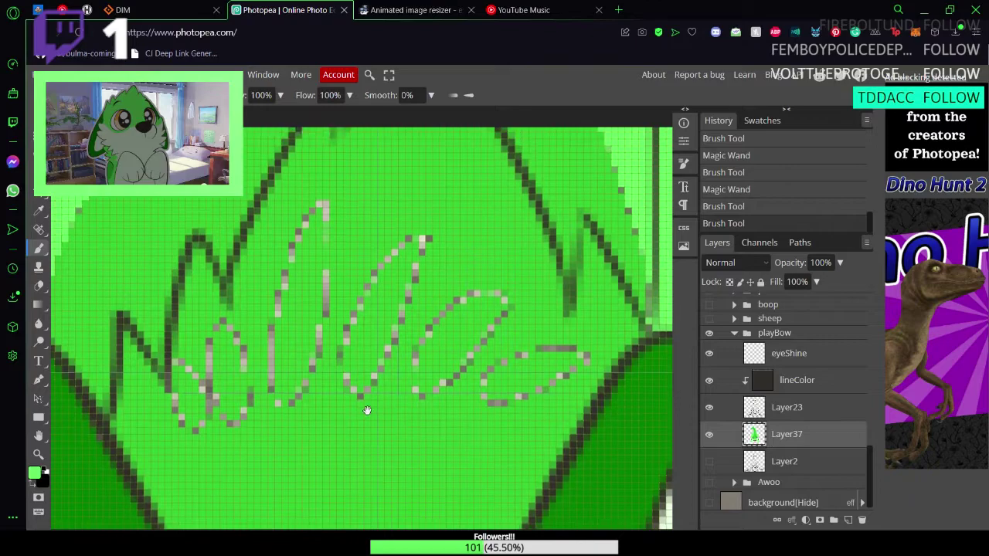
{"action": "left_click_drag", "start_coordinate": [202, 438], "coordinate": [183, 449]}
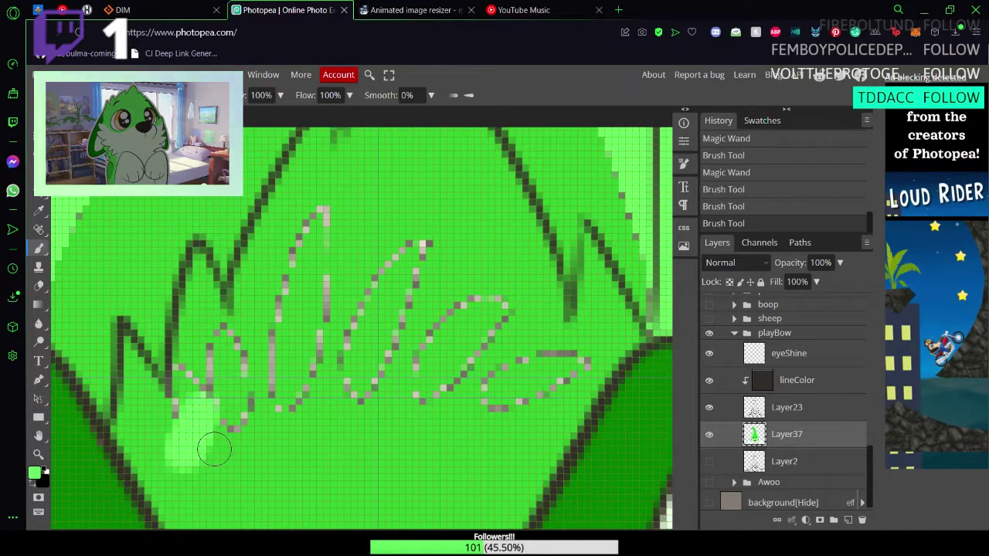
{"action": "key", "text": "ctrl+z"}
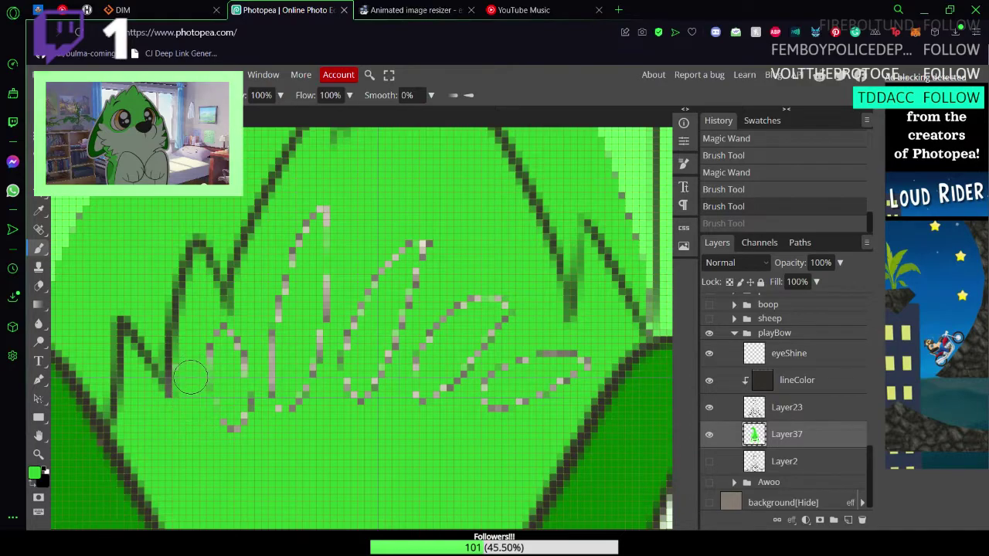
{"action": "mouse_move", "coordinate": [212, 335]}
{"action": "left_mouse_down"}
{"action": "mouse_move", "coordinate": [238, 407]}
{"action": "mouse_move", "coordinate": [241, 388]}
{"action": "mouse_move", "coordinate": [267, 393]}
{"action": "left_mouse_up"}
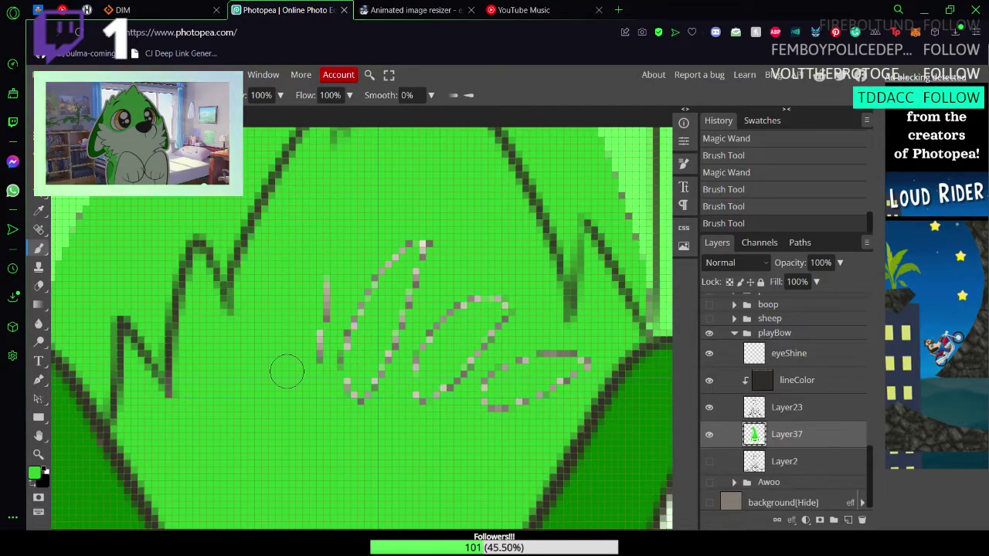
{"action": "mouse_move", "coordinate": [316, 364]}
{"action": "left_mouse_down"}
{"action": "mouse_move", "coordinate": [345, 364]}
{"action": "mouse_move", "coordinate": [363, 313]}
{"action": "left_mouse_up"}
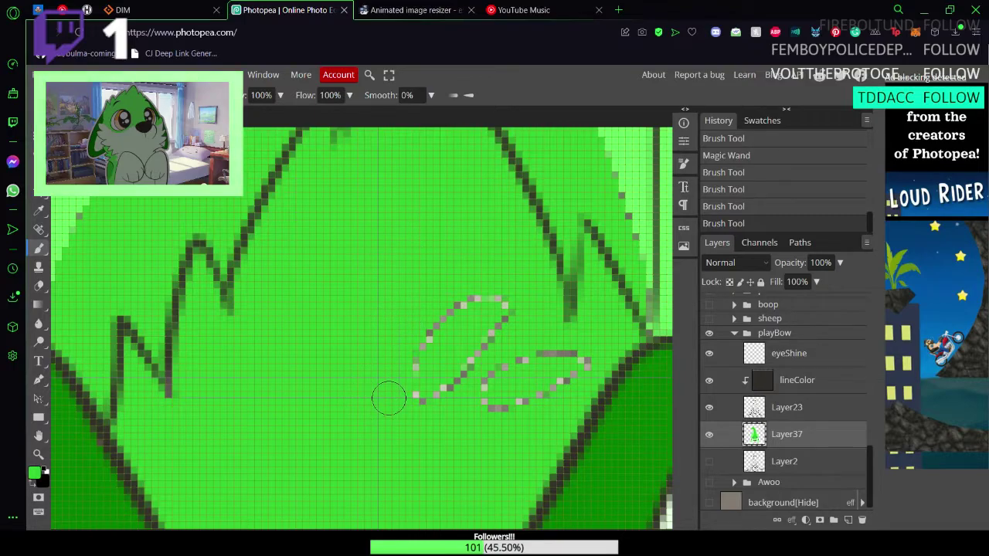
{"action": "mouse_move", "coordinate": [506, 317]}
{"action": "left_mouse_down"}
{"action": "mouse_move", "coordinate": [499, 346]}
{"action": "mouse_move", "coordinate": [471, 289]}
{"action": "mouse_move", "coordinate": [435, 327]}
{"action": "left_mouse_up"}
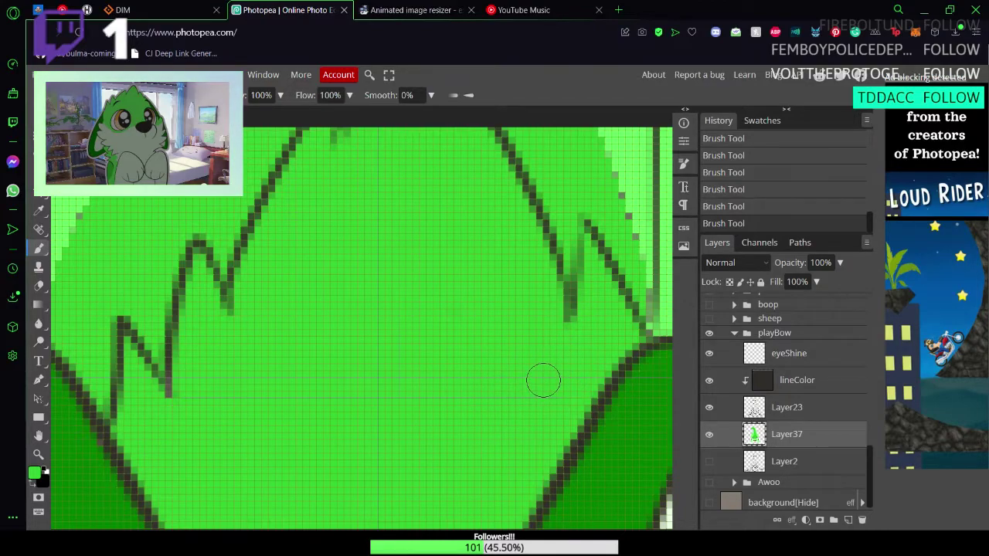
{"action": "left_click_drag", "start_coordinate": [351, 261], "coordinate": [338, 325]}
Step: Check the whole playBow pose at full-image view and save the document
{"action": "key", "text": "z"}
{"action": "left_click_drag", "start_coordinate": [429, 414], "coordinate": [355, 407]}
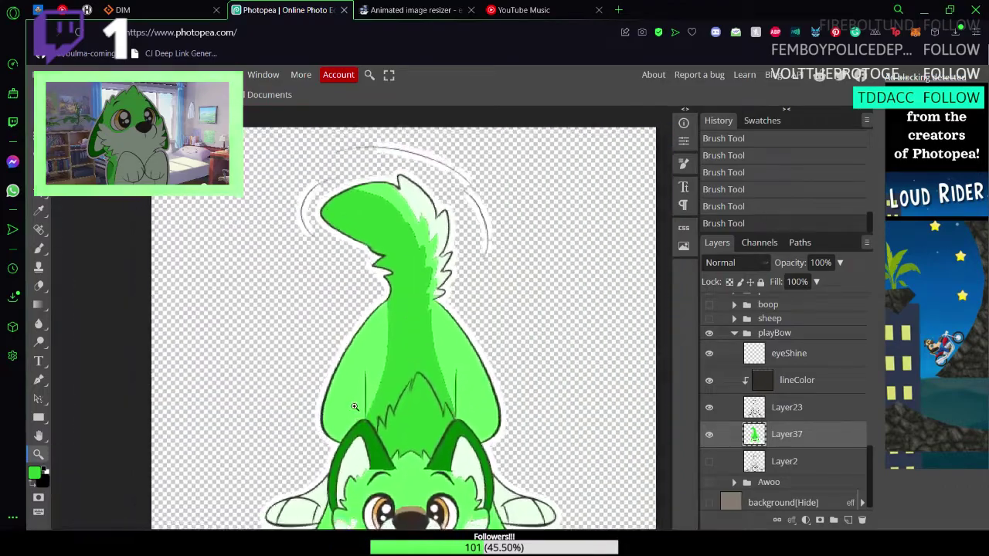
{"action": "scroll", "coordinate": [354, 406], "scroll_direction": "down", "scroll_amount": 2}
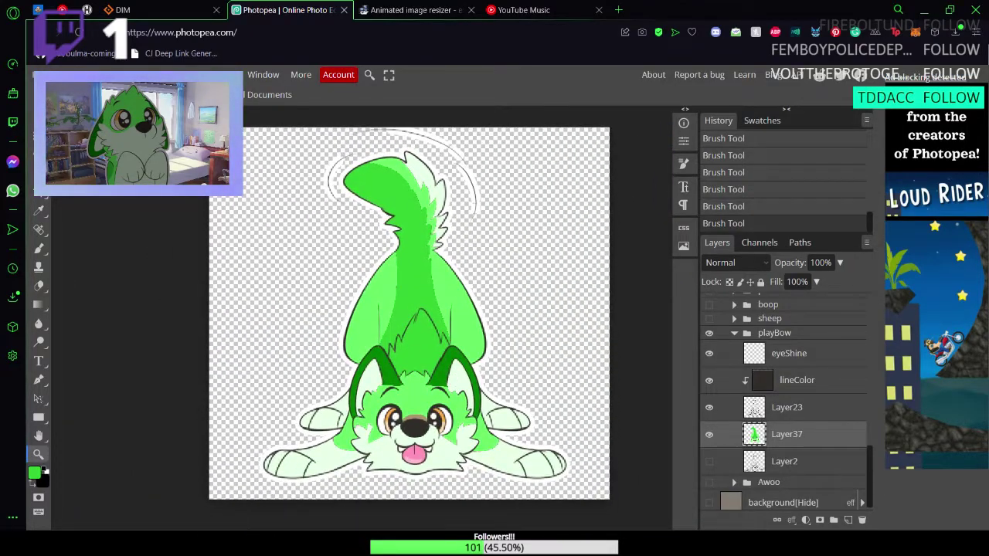
{"action": "key", "text": "ctrl+0"}
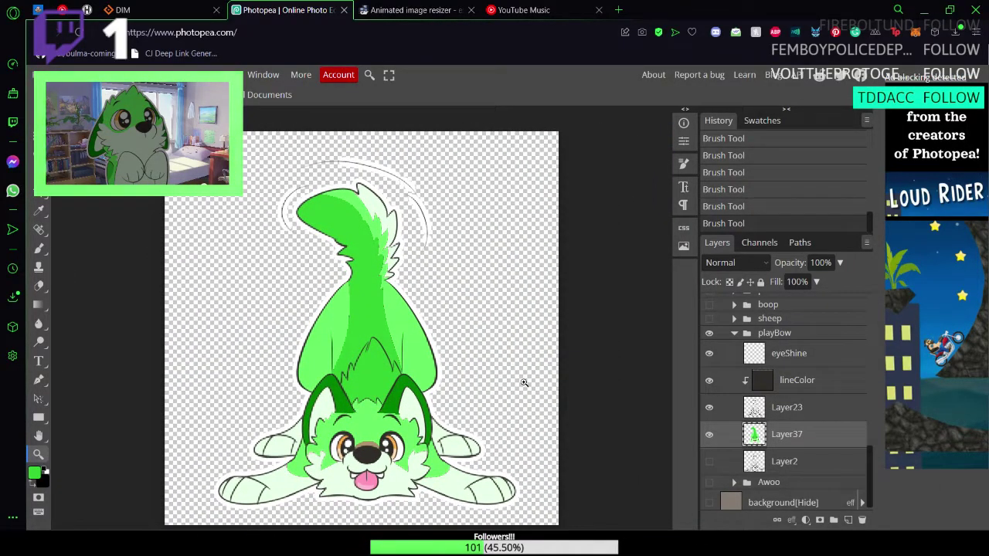
{"action": "key", "text": "ctrl+s"}
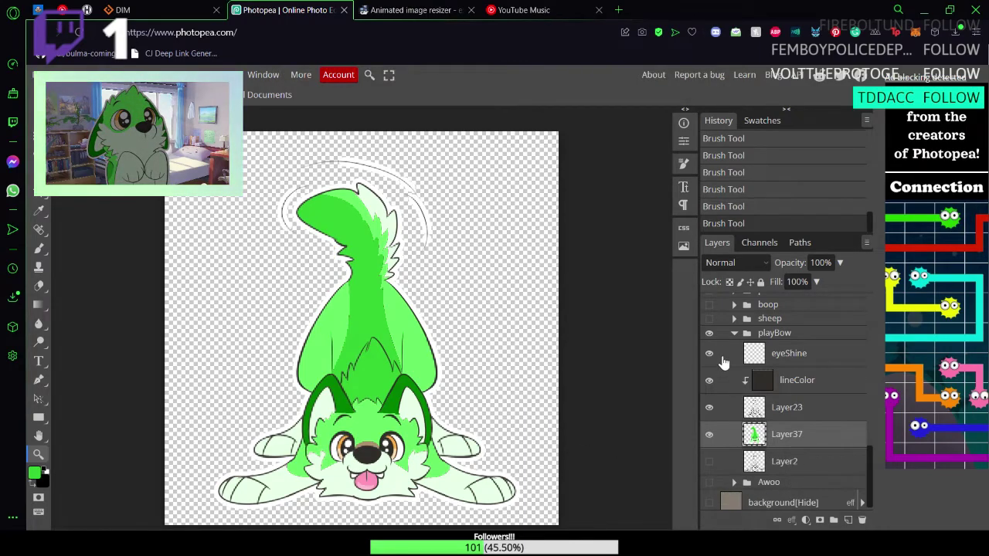
Step: Hide the playBow group, then briefly show the Awoo group to check its colours and hide it again
{"action": "left_click", "coordinate": [708, 333]}
{"action": "scroll", "coordinate": [765, 433], "scroll_direction": "down", "scroll_amount": 1}
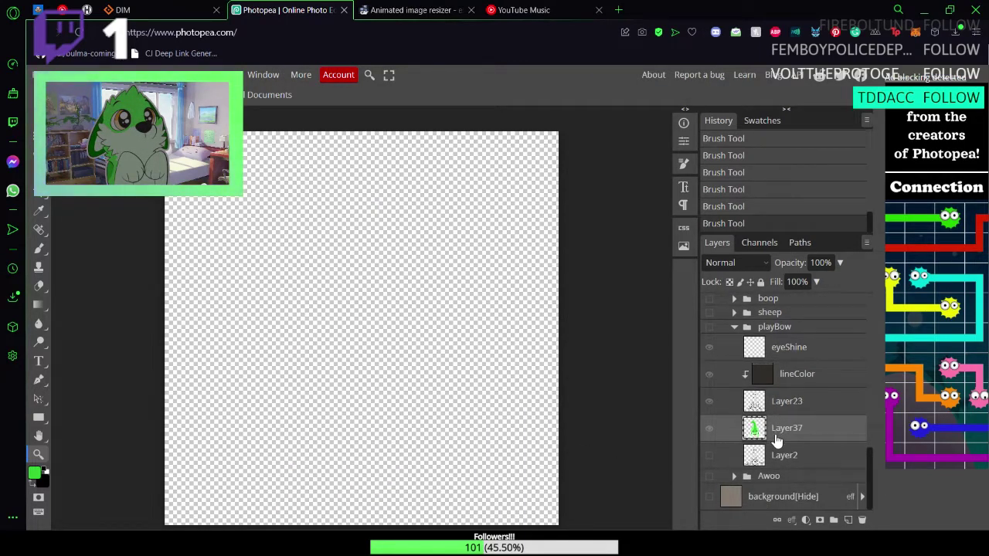
{"action": "left_click", "coordinate": [708, 476]}
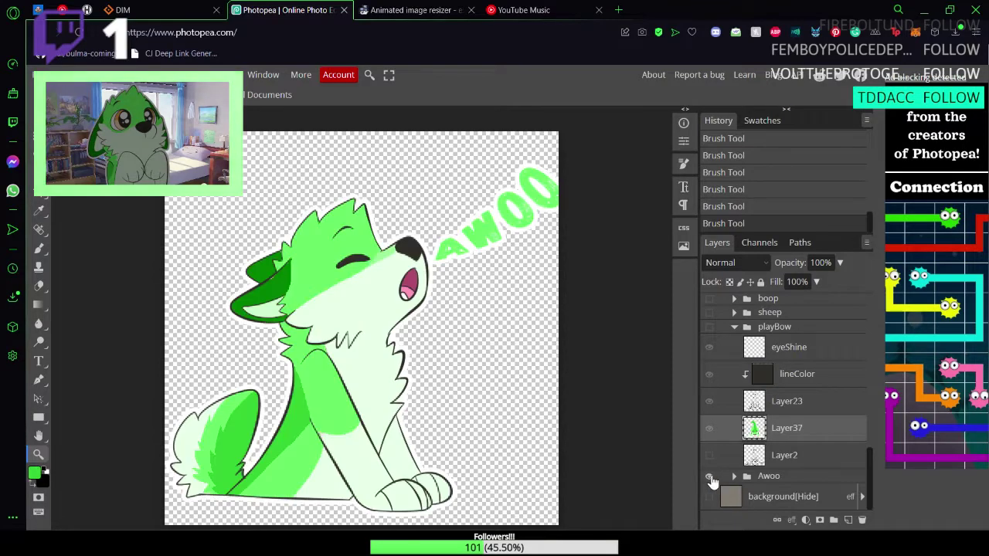
{"action": "left_click", "coordinate": [708, 476]}
Step: Look through the pose groups inside WolfStickers for remaining work and save the document with all poses hidden
{"action": "scroll", "coordinate": [799, 407], "scroll_direction": "down", "scroll_amount": 5}
{"action": "scroll", "coordinate": [799, 408], "scroll_direction": "up", "scroll_amount": 2}
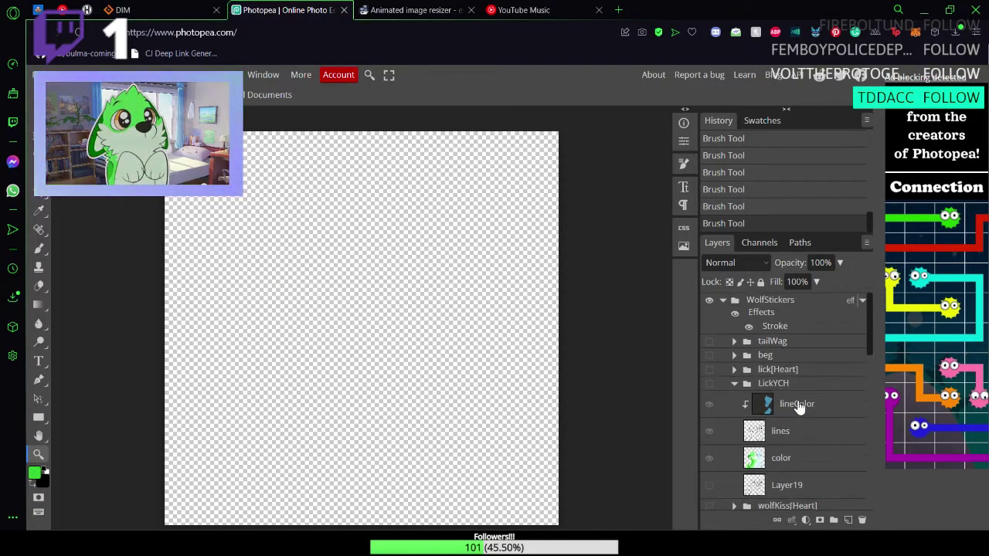
{"action": "key", "text": "ctrl+s"}
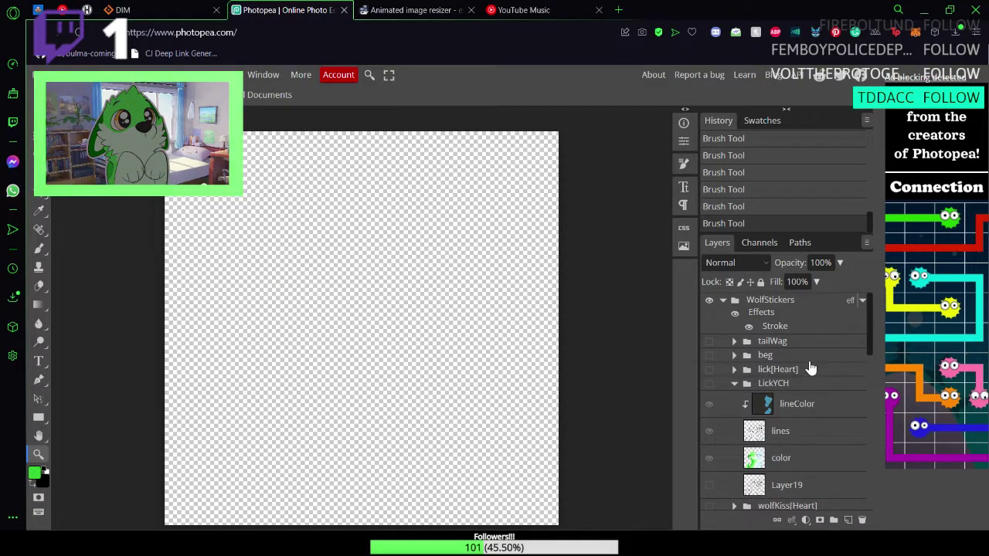
{"action": "scroll", "coordinate": [810, 368], "scroll_direction": "down", "scroll_amount": 6}
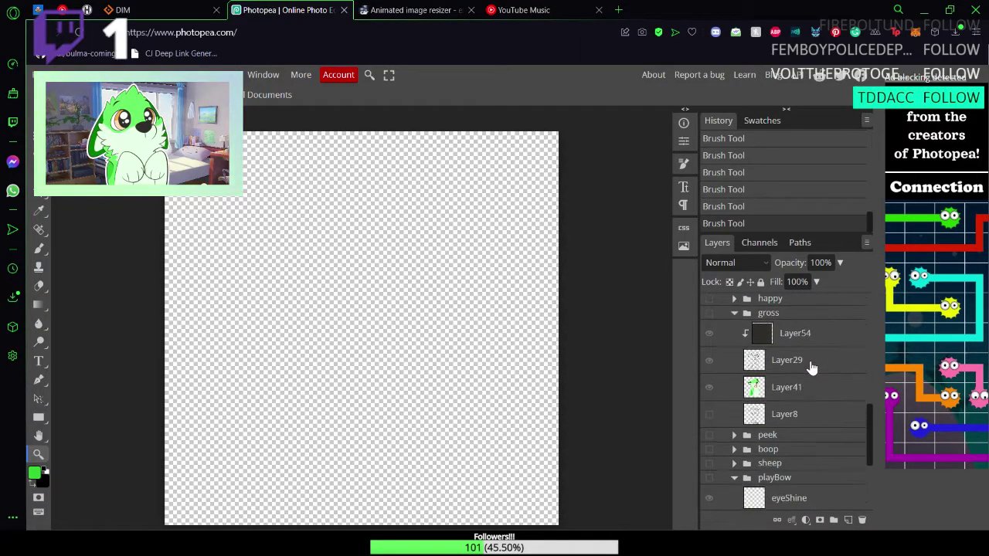
{"action": "scroll", "coordinate": [811, 368], "scroll_direction": "down", "scroll_amount": 3}
{"action": "scroll", "coordinate": [823, 369], "scroll_direction": "up", "scroll_amount": 8}
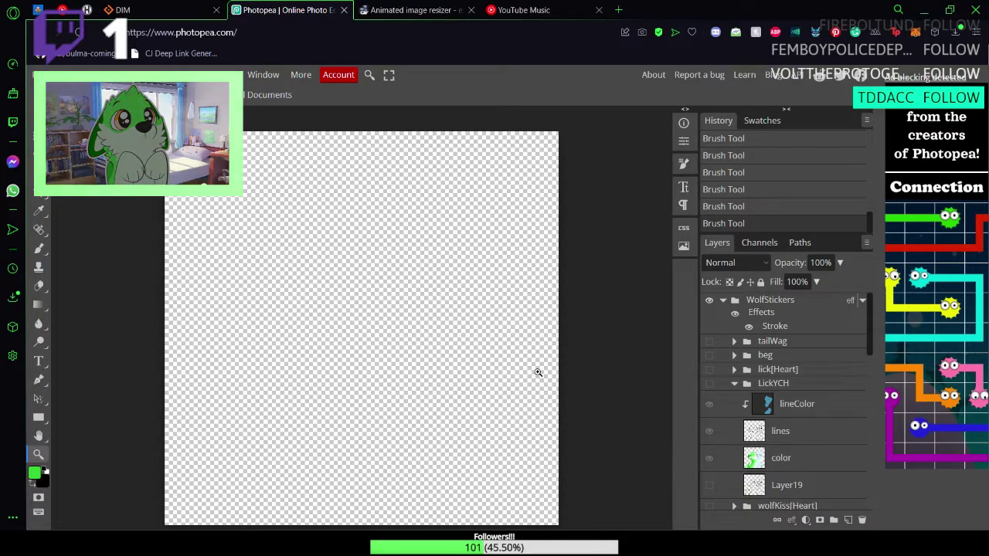
{"action": "key", "text": "ctrl+s"}
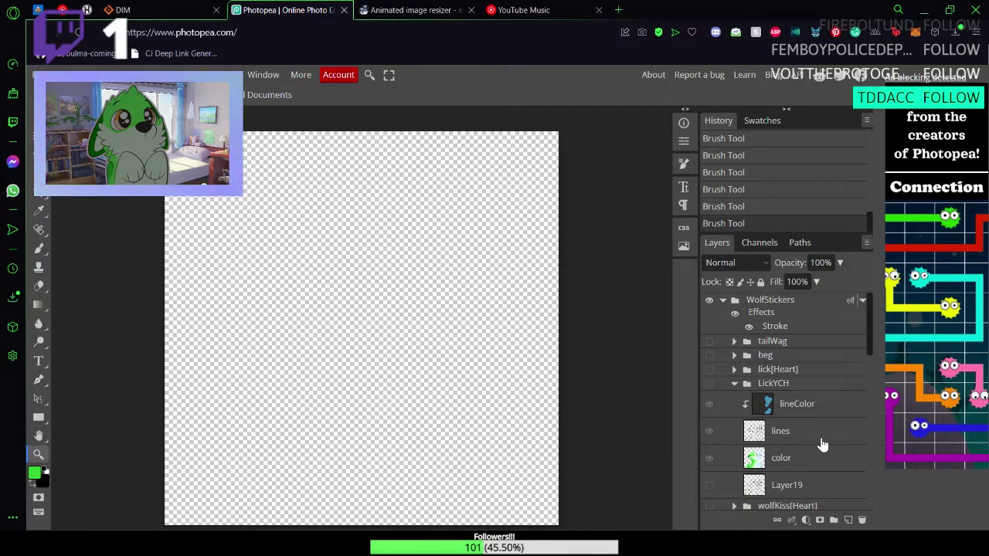